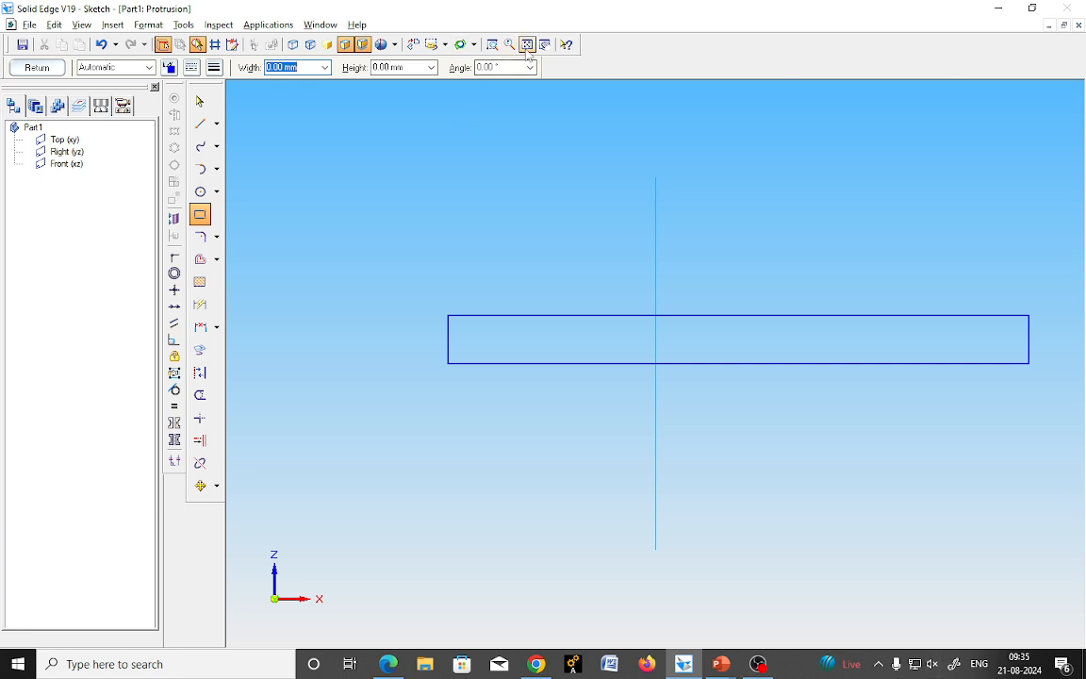
Dimension the overall length of the rectangle's bottom edge, placing the dimension below the profile.
{"action": "left_click", "coordinate": [200, 304]}
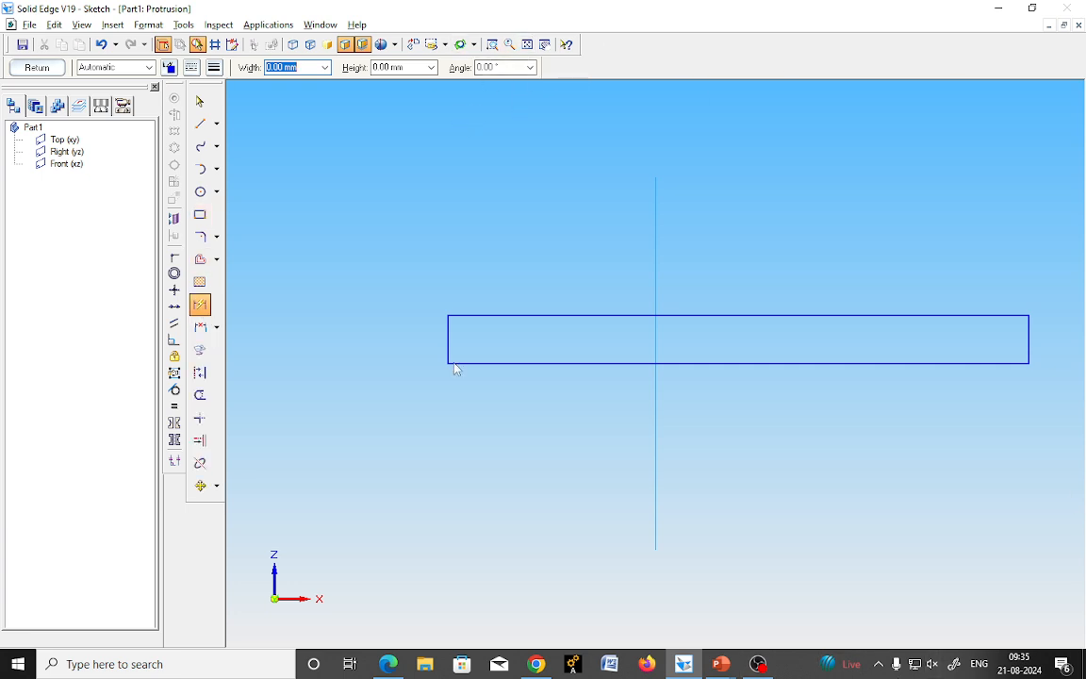
{"action": "left_click", "coordinate": [700, 363]}
{"action": "left_click", "coordinate": [700, 417]}
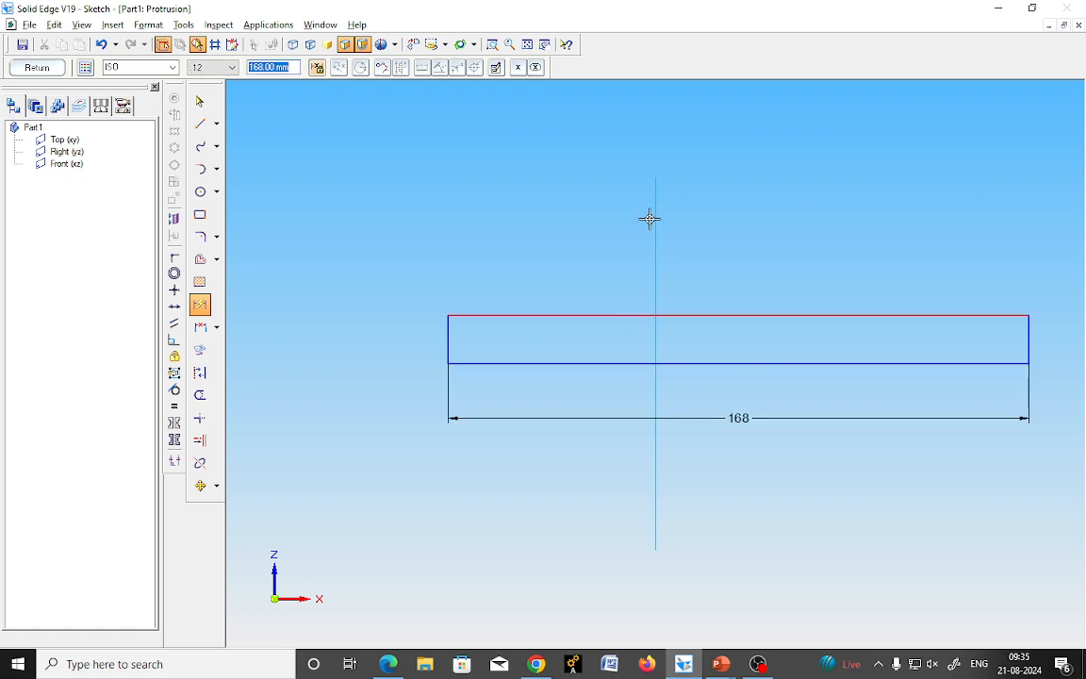
Dimension the distance from the vertical reference plane line to the rectangle's left edge and set it to 168/2 mm.
{"action": "left_click", "coordinate": [654, 284]}
{"action": "left_click", "coordinate": [448, 330]}
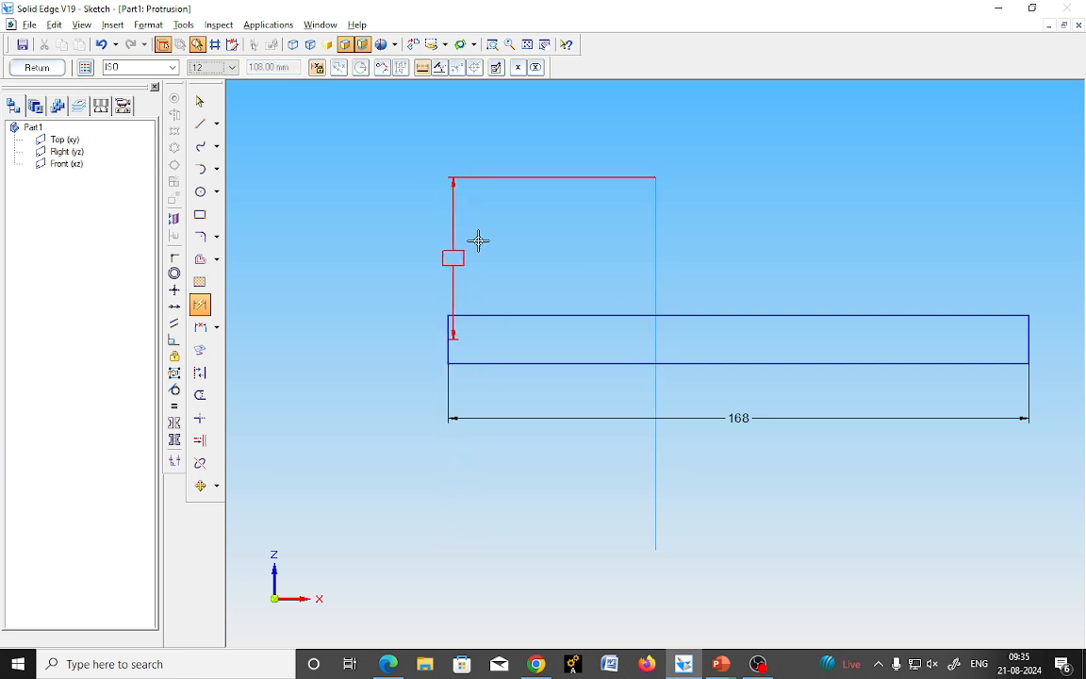
{"action": "left_click", "coordinate": [582, 494]}
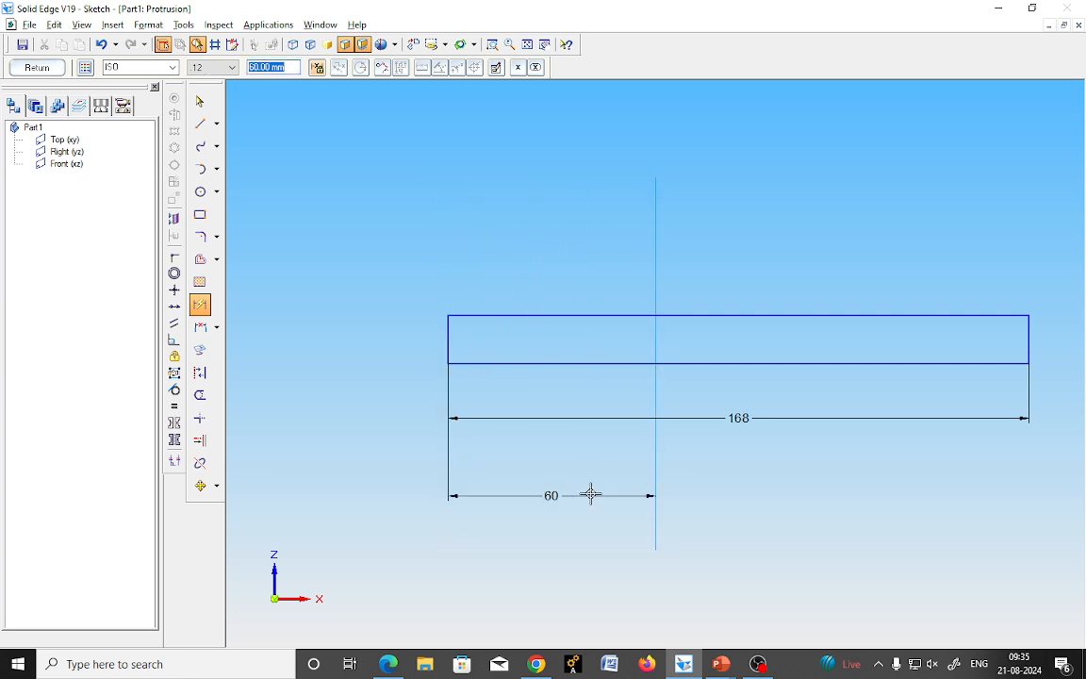
{"action": "type", "text": "168/2"}
{"action": "key", "text": "Return"}
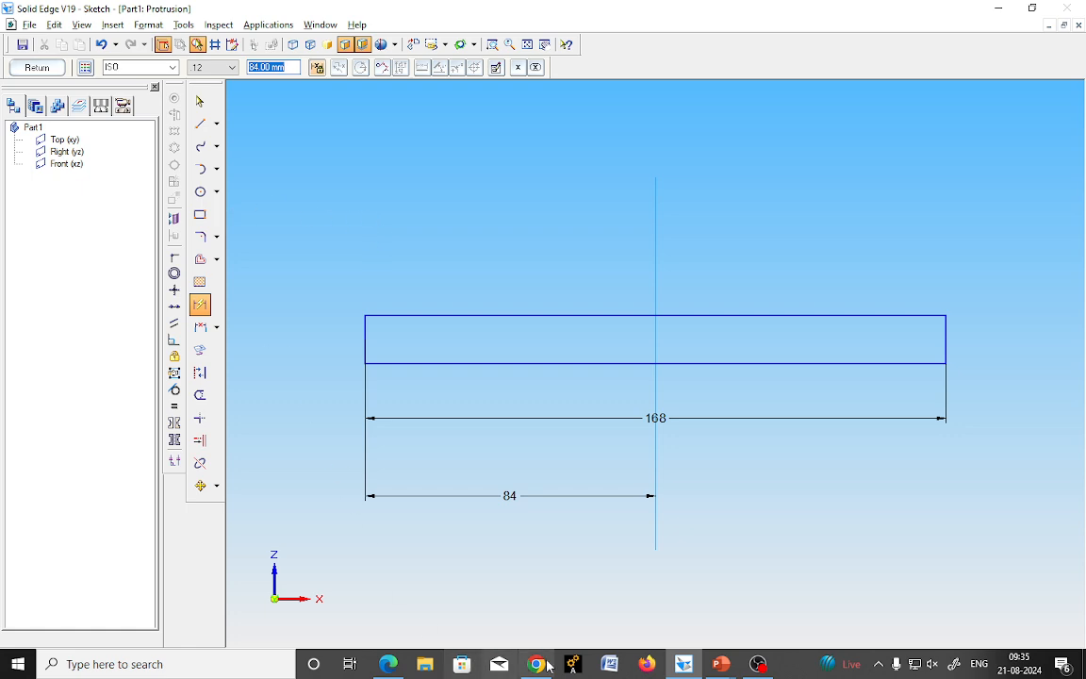
Check the end taper on the Body drawing in the PowerPoint slide show and offset only the rectangle's left edge 4 mm inward.
{"action": "mouse_move", "coordinate": [719, 664]}
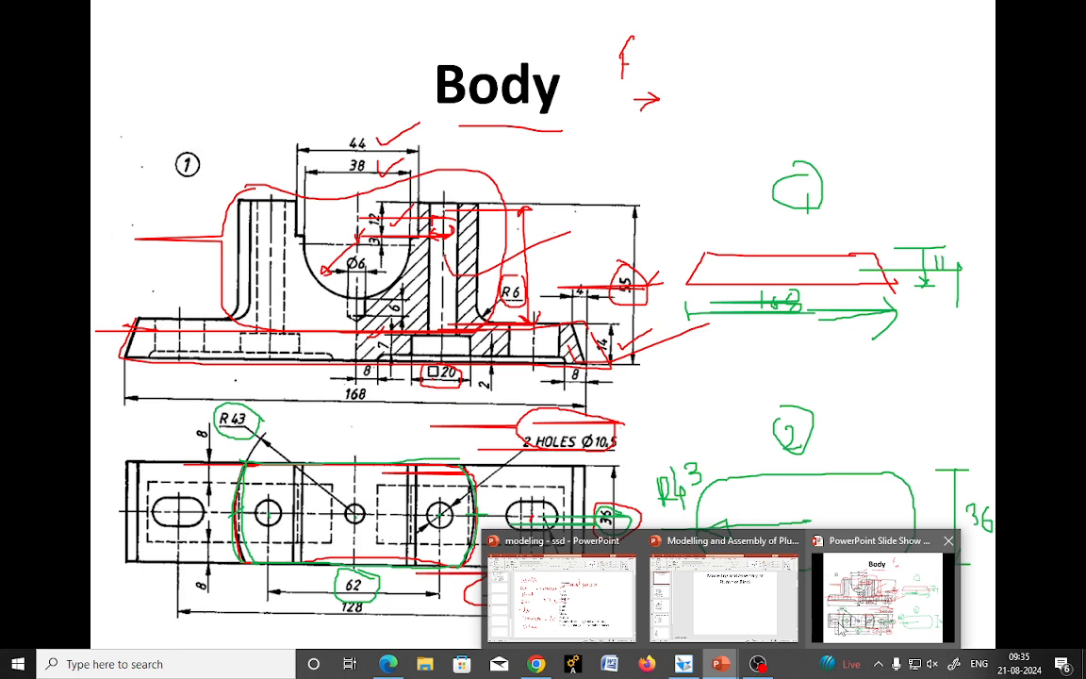
{"action": "left_click", "coordinate": [881, 594]}
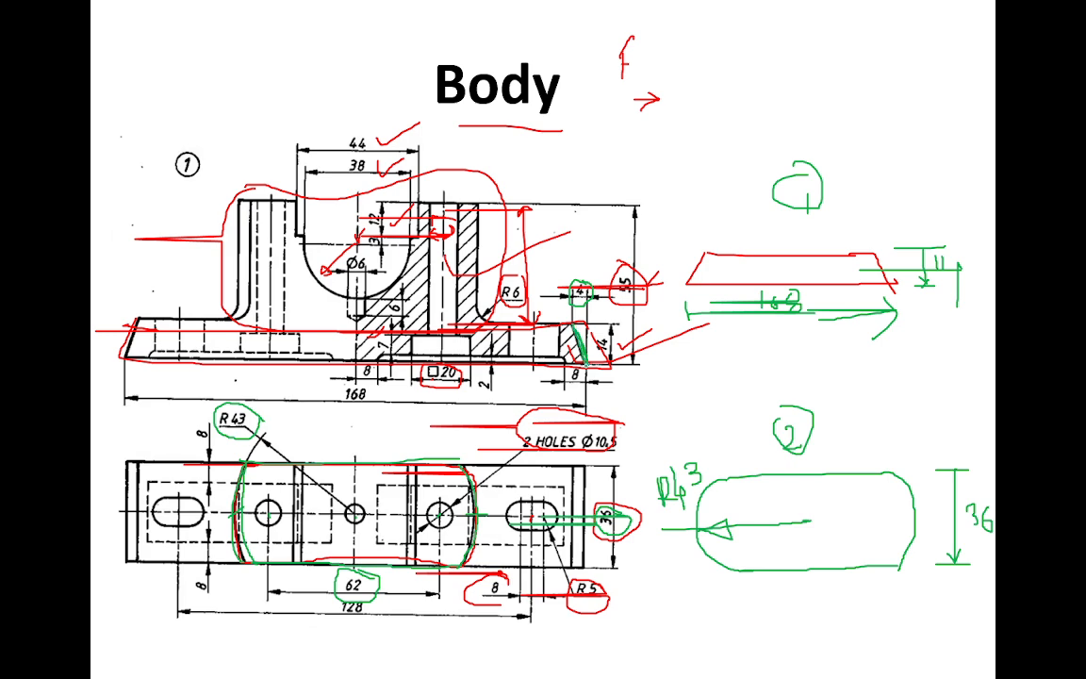
{"action": "key", "text": "alt+Tab"}
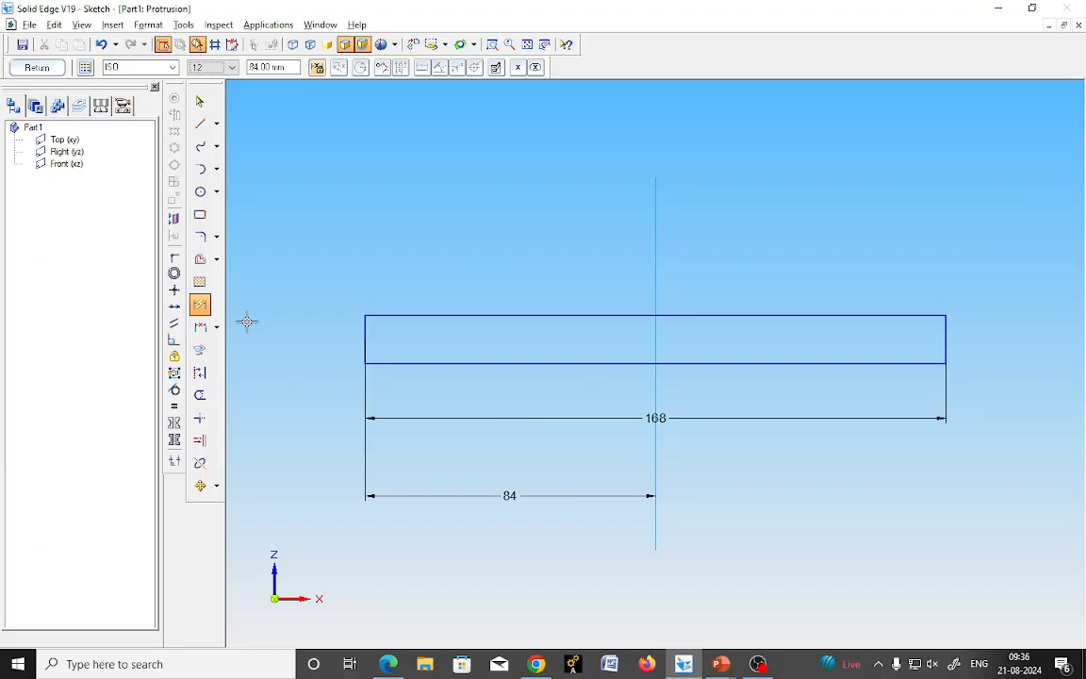
{"action": "left_click", "coordinate": [207, 263]}
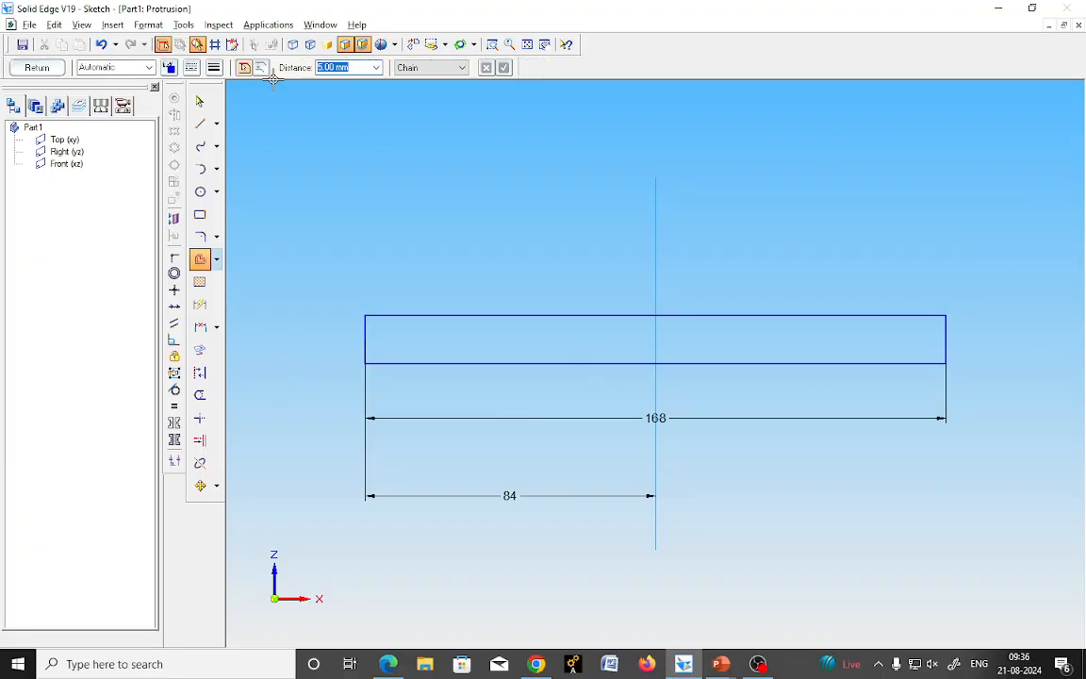
{"action": "type", "text": "4"}
{"action": "key", "text": "Return"}
{"action": "left_click", "coordinate": [437, 68]}
{"action": "left_click", "coordinate": [438, 82]}
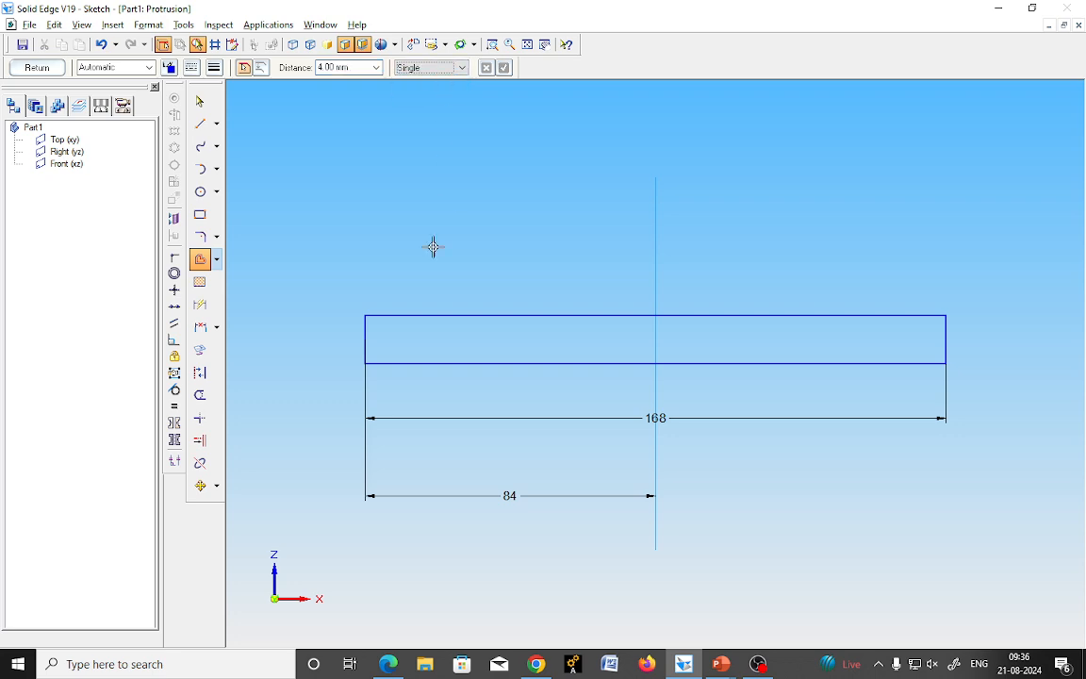
{"action": "left_click", "coordinate": [366, 321]}
{"action": "left_click", "coordinate": [503, 68]}
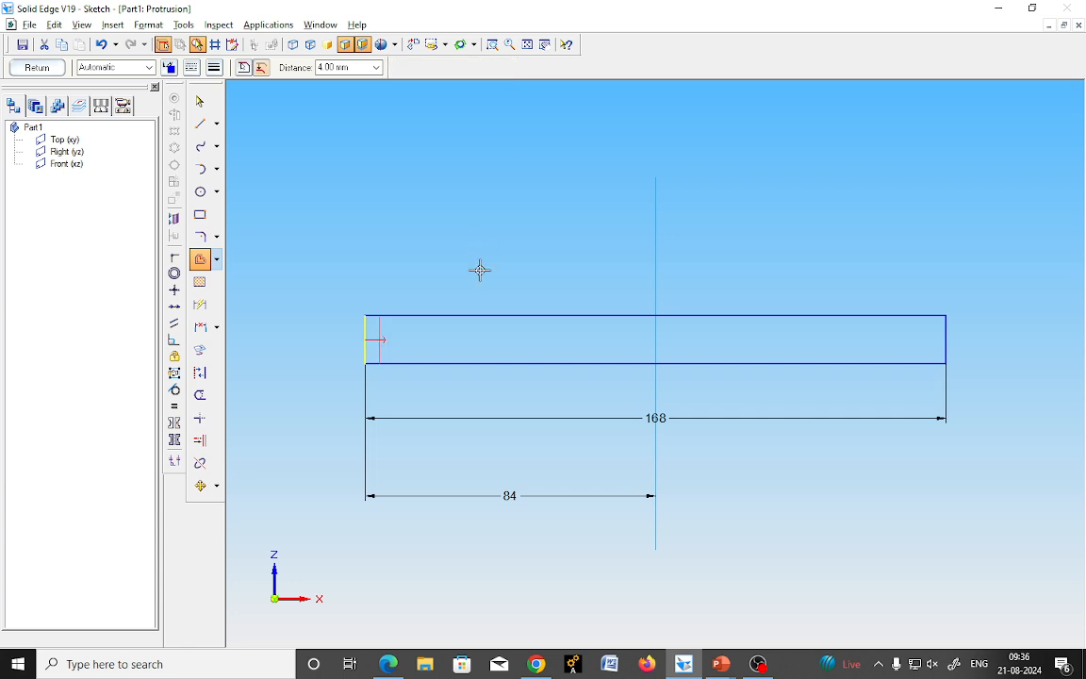
{"action": "left_click", "coordinate": [480, 325]}
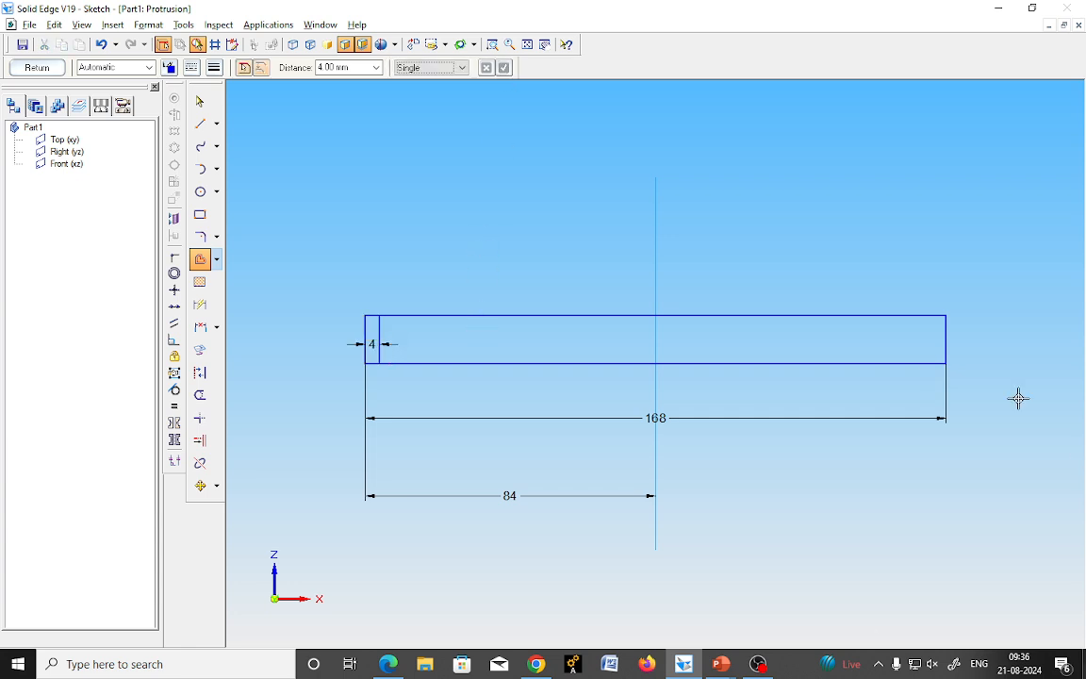
Offset the rectangle's right edge 4 mm inward as a single element.
{"action": "left_click", "coordinate": [949, 337]}
{"action": "left_click", "coordinate": [504, 67]}
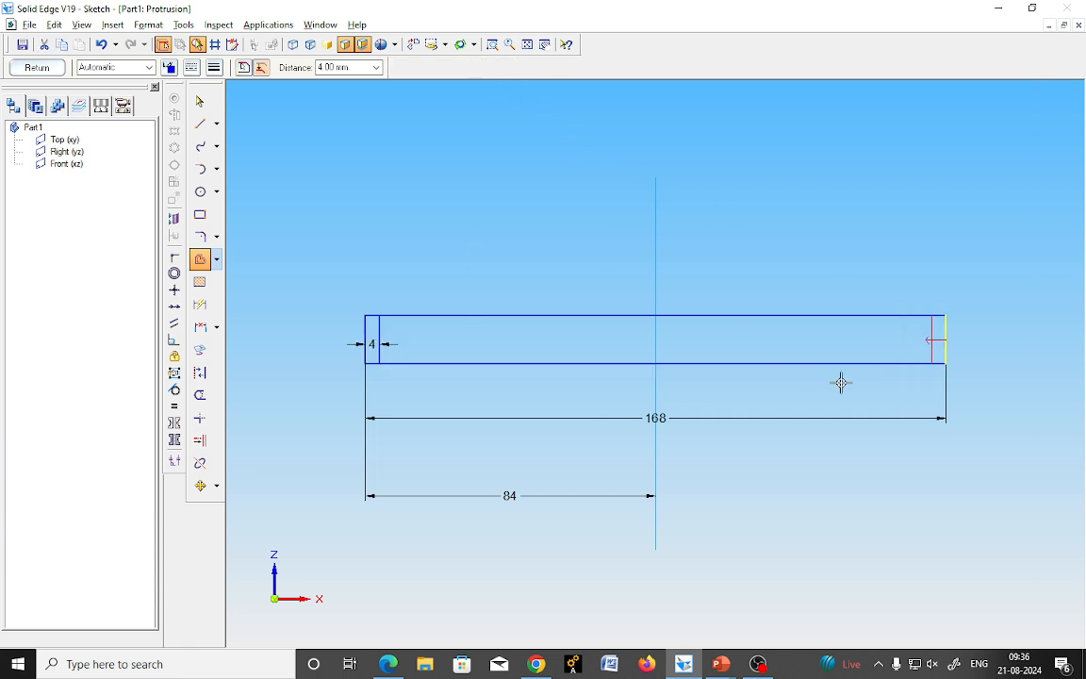
{"action": "left_click", "coordinate": [819, 332]}
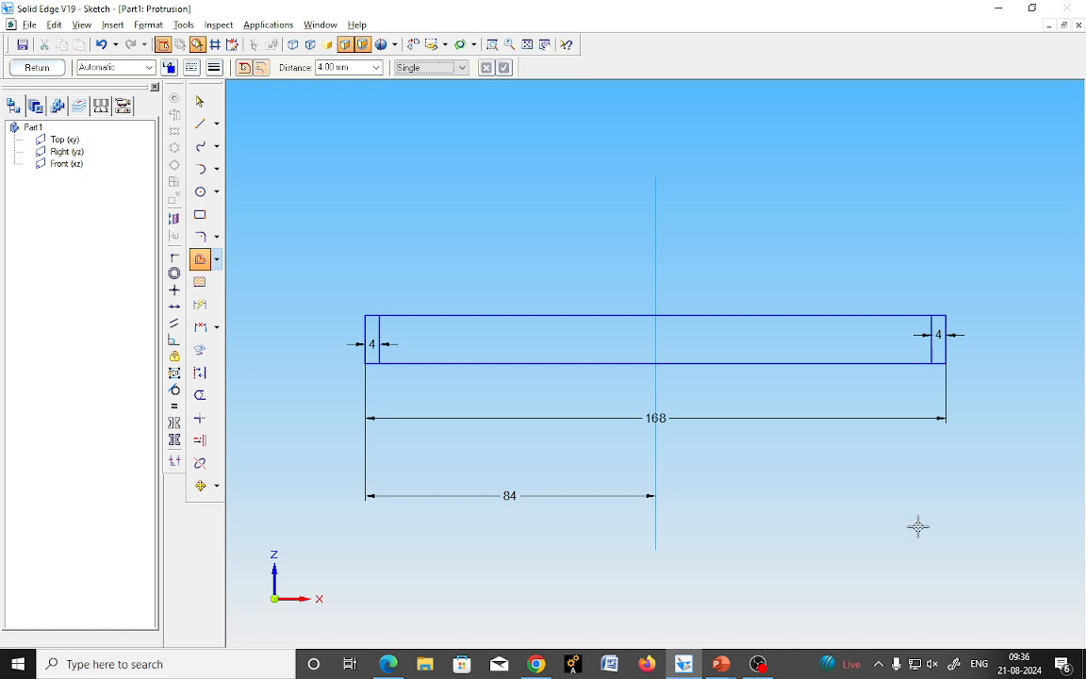
Draw a sloped line from the upper end of the left offset line to the rectangle's lower-left corner.
{"action": "left_click", "coordinate": [491, 44]}
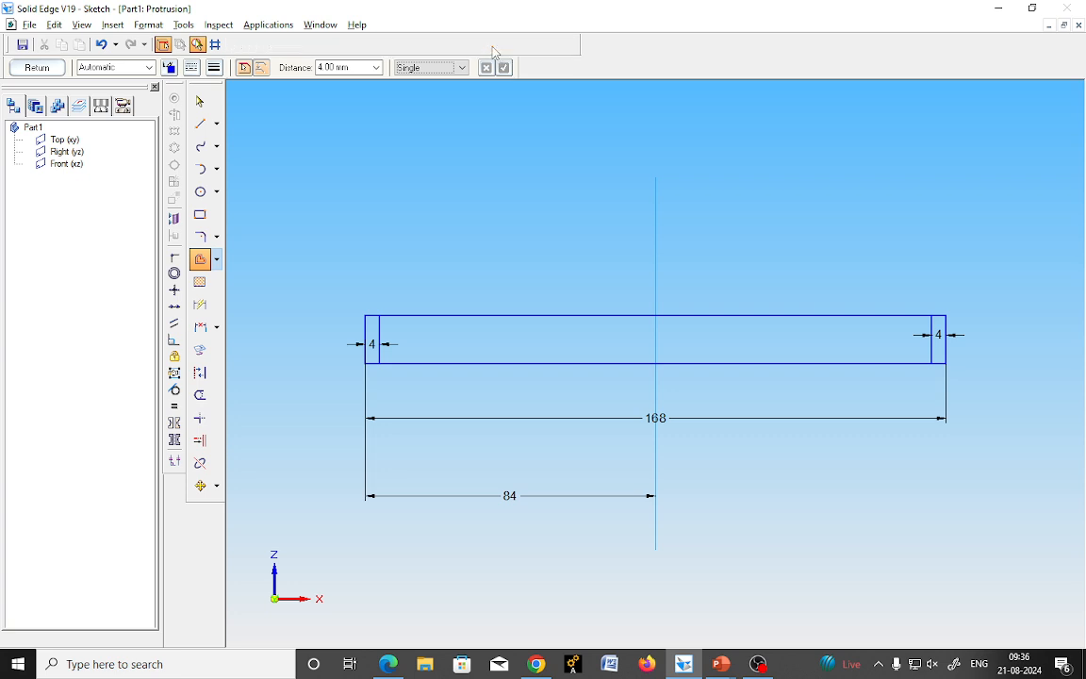
{"action": "left_click_drag", "start_coordinate": [359, 301], "coordinate": [416, 380]}
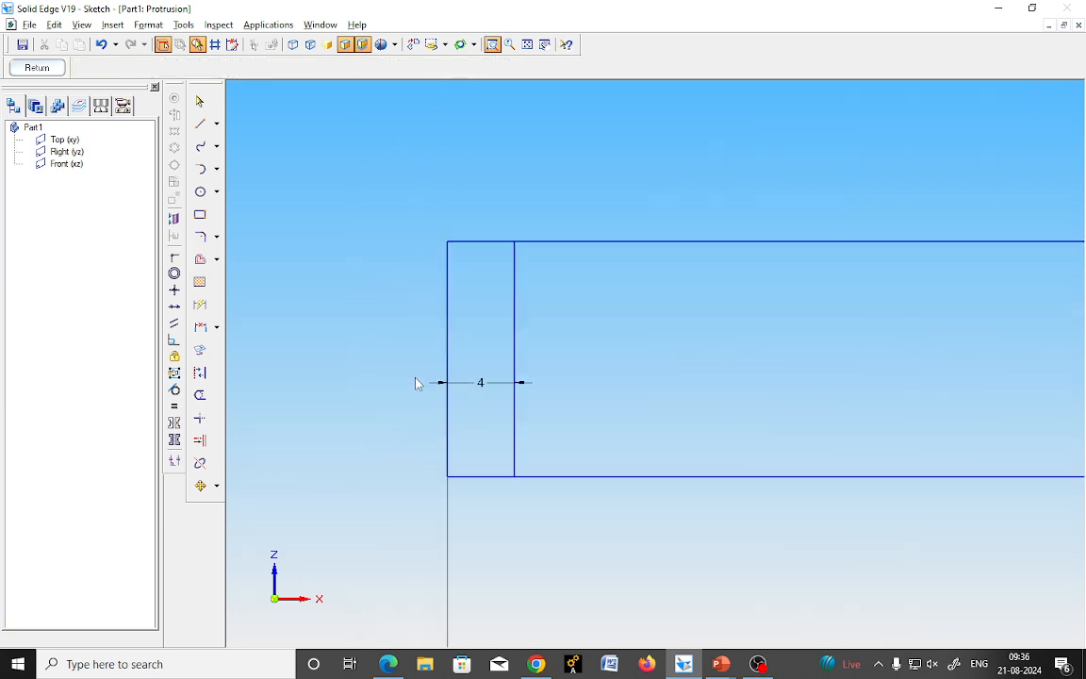
{"action": "left_click", "coordinate": [201, 125]}
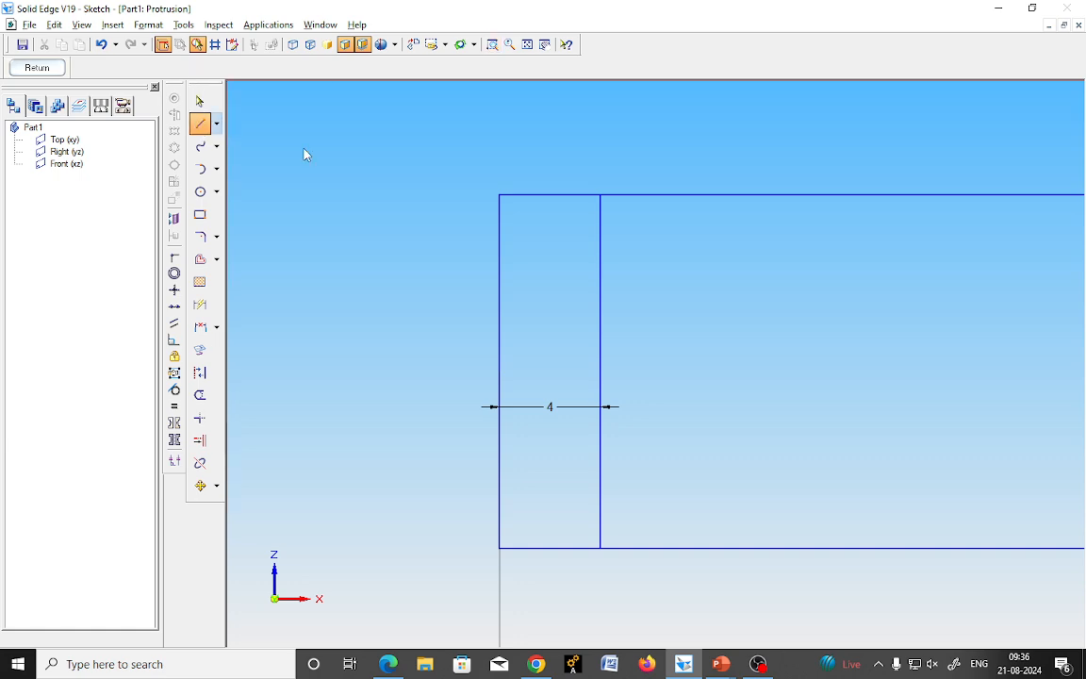
{"action": "left_click", "coordinate": [602, 195]}
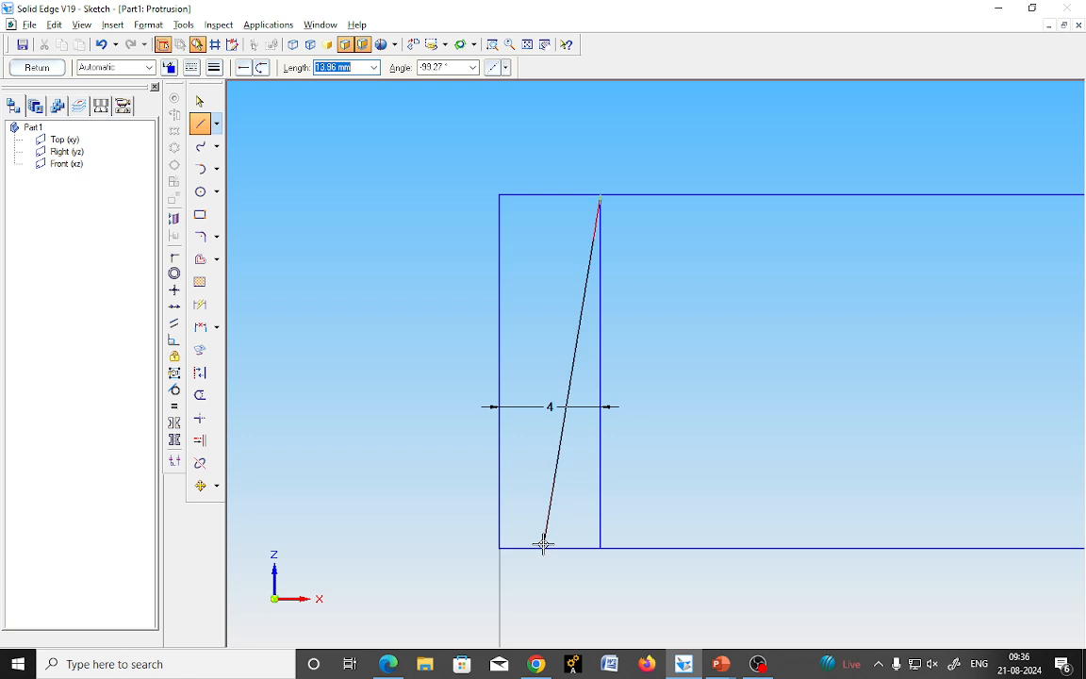
{"action": "left_click", "coordinate": [501, 549]}
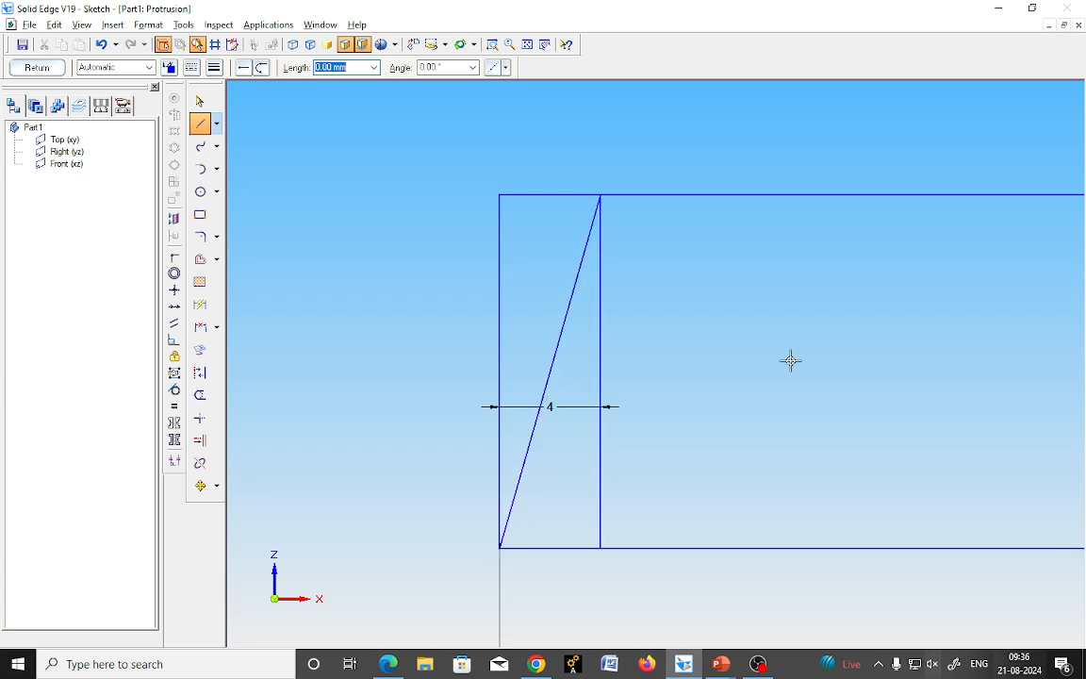
Trim away the top-left stub, the vertical left edge and the left offset line, leaving the sloped end.
{"action": "left_click", "coordinate": [200, 394]}
{"action": "left_click", "coordinate": [538, 196]}
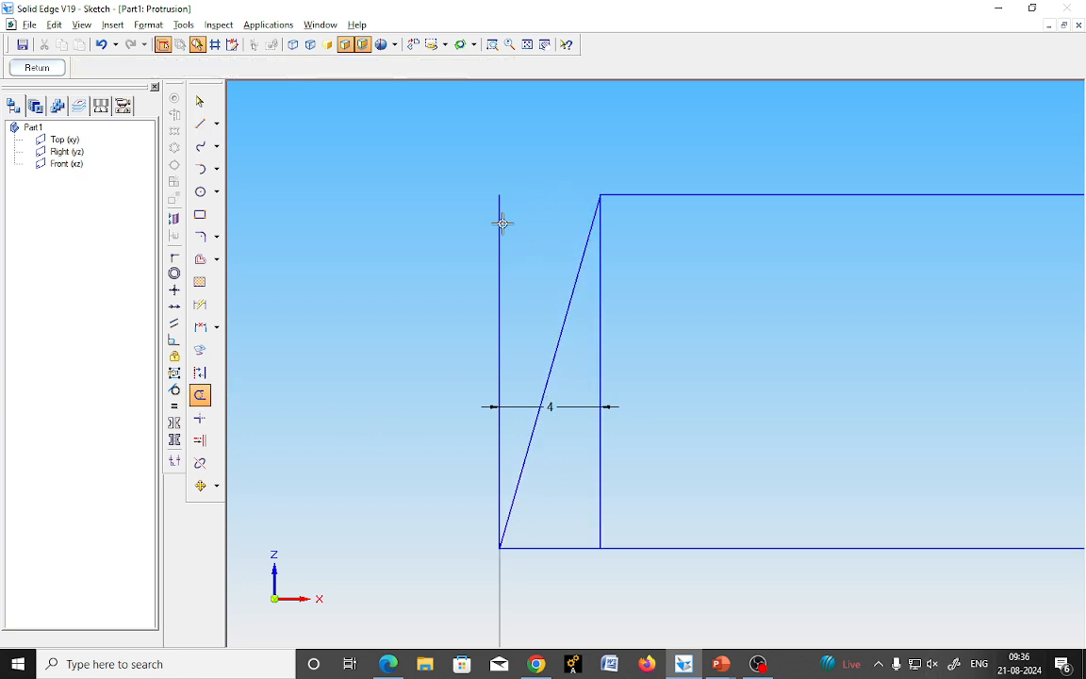
{"action": "left_click", "coordinate": [500, 238]}
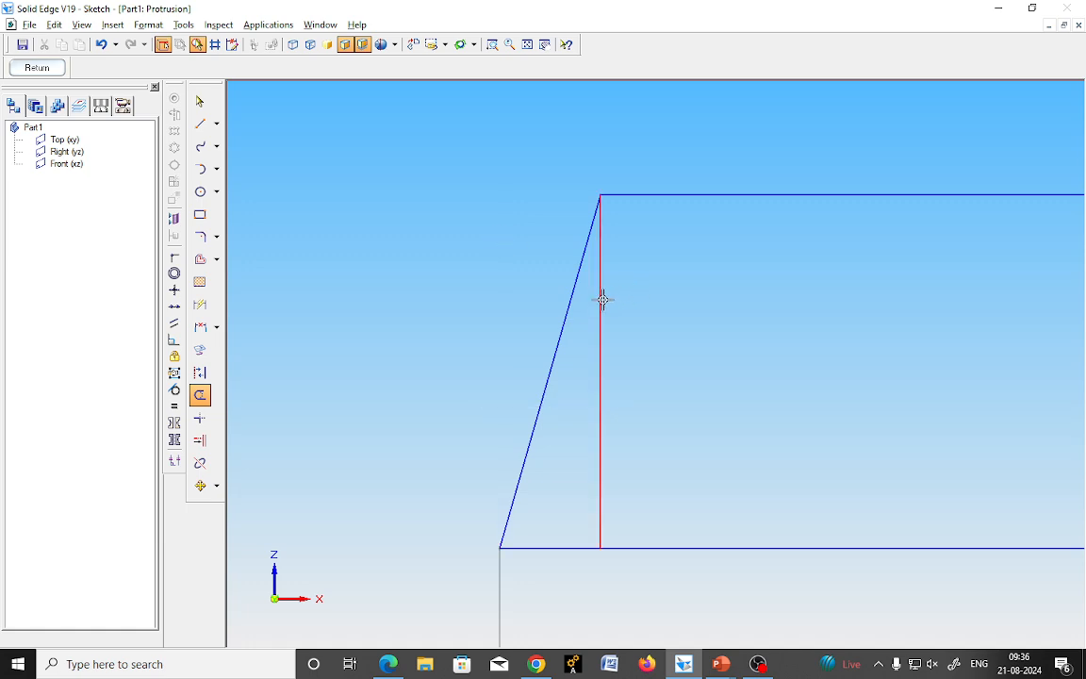
{"action": "left_click", "coordinate": [600, 298]}
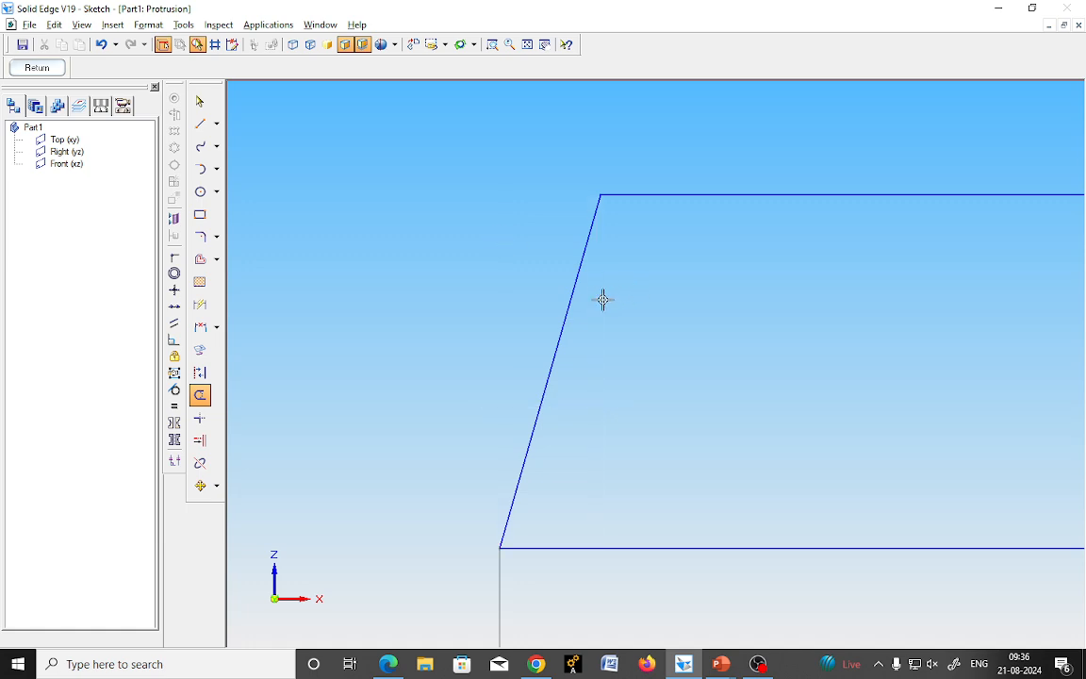
Draw a sloped line from the upper end of the right offset line to the rectangle's lower-right corner.
{"action": "left_click", "coordinate": [527, 44]}
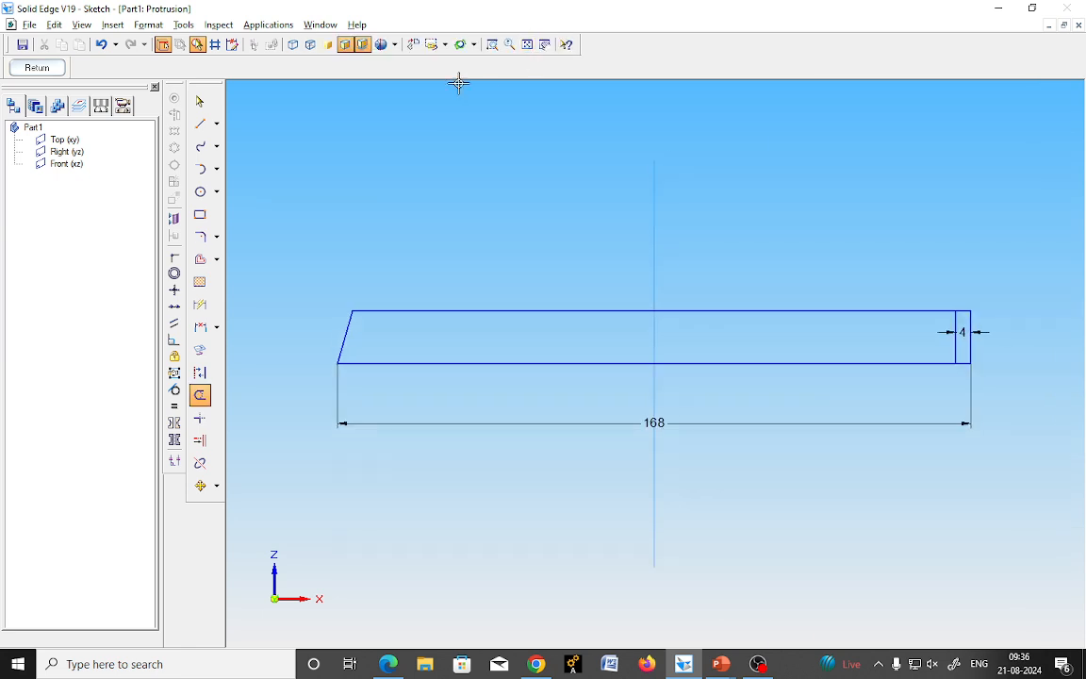
{"action": "left_click", "coordinate": [493, 44]}
{"action": "mouse_move", "coordinate": [902, 304]}
{"action": "left_mouse_down"}
{"action": "mouse_move", "coordinate": [958, 318]}
{"action": "mouse_move", "coordinate": [991, 402]}
{"action": "left_mouse_up"}
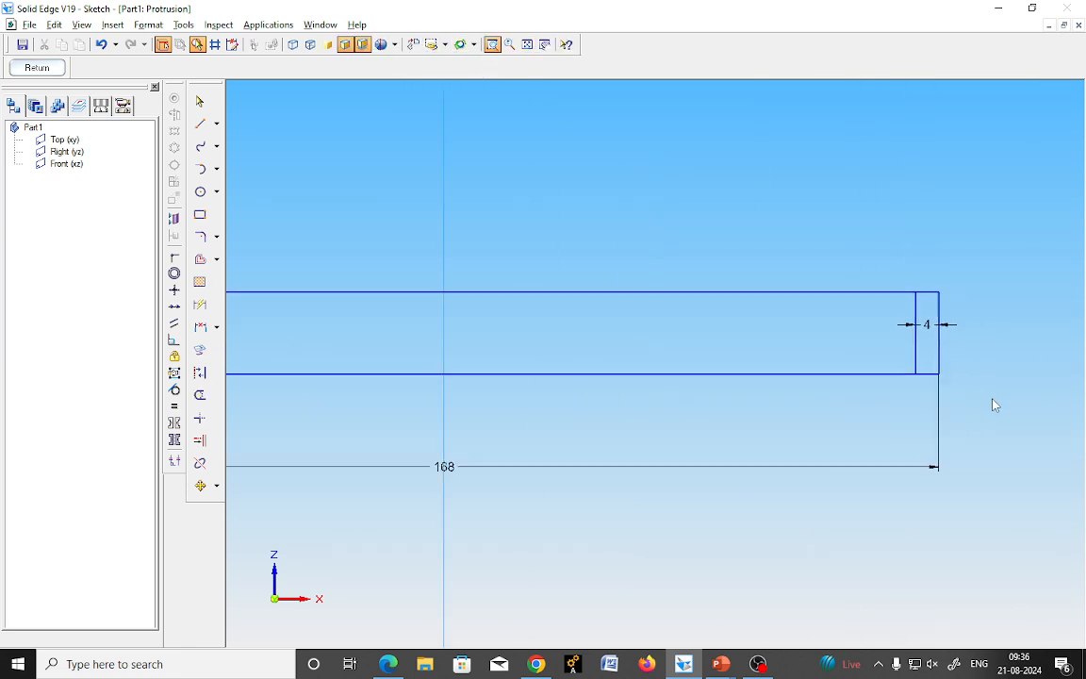
{"action": "left_click", "coordinate": [200, 124]}
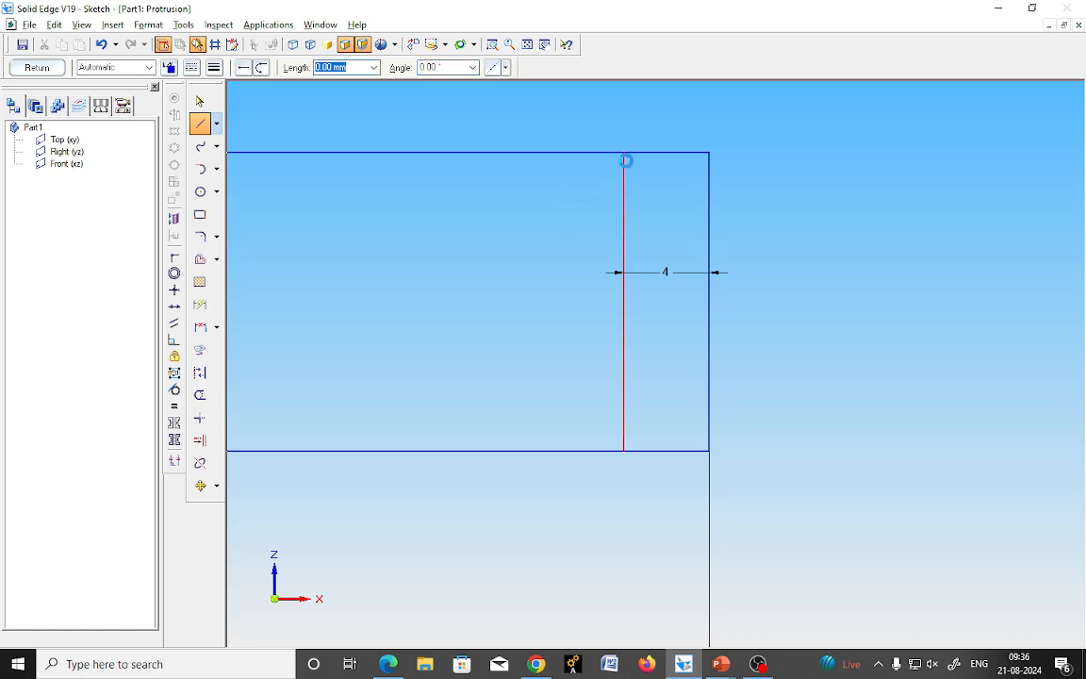
{"action": "left_click", "coordinate": [625, 151]}
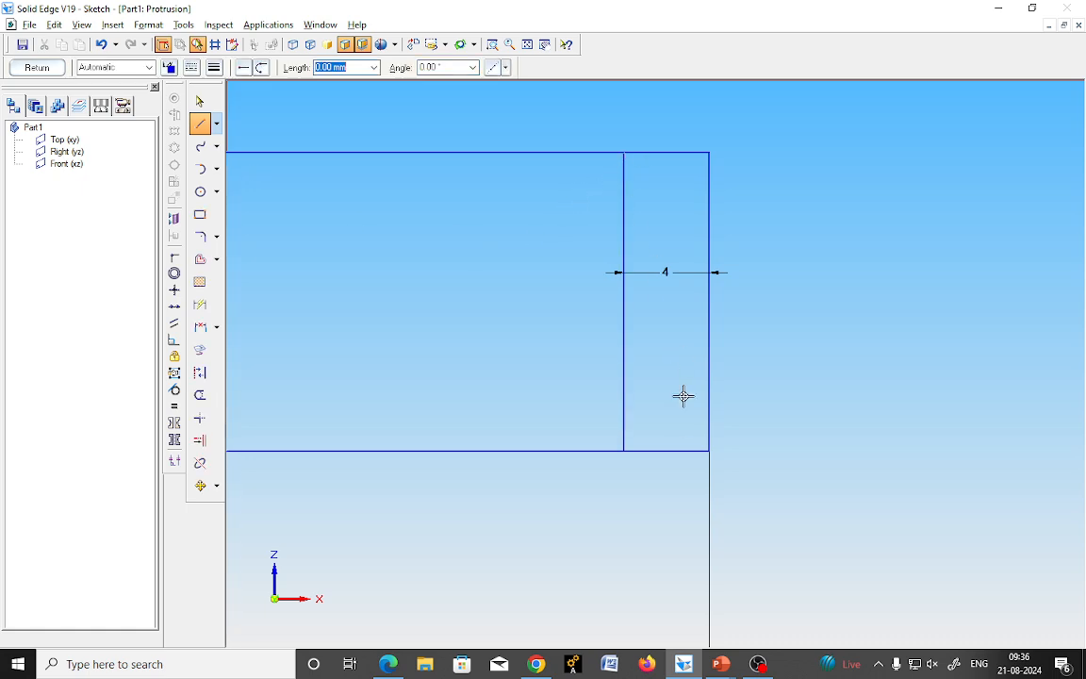
{"action": "left_click", "coordinate": [709, 451]}
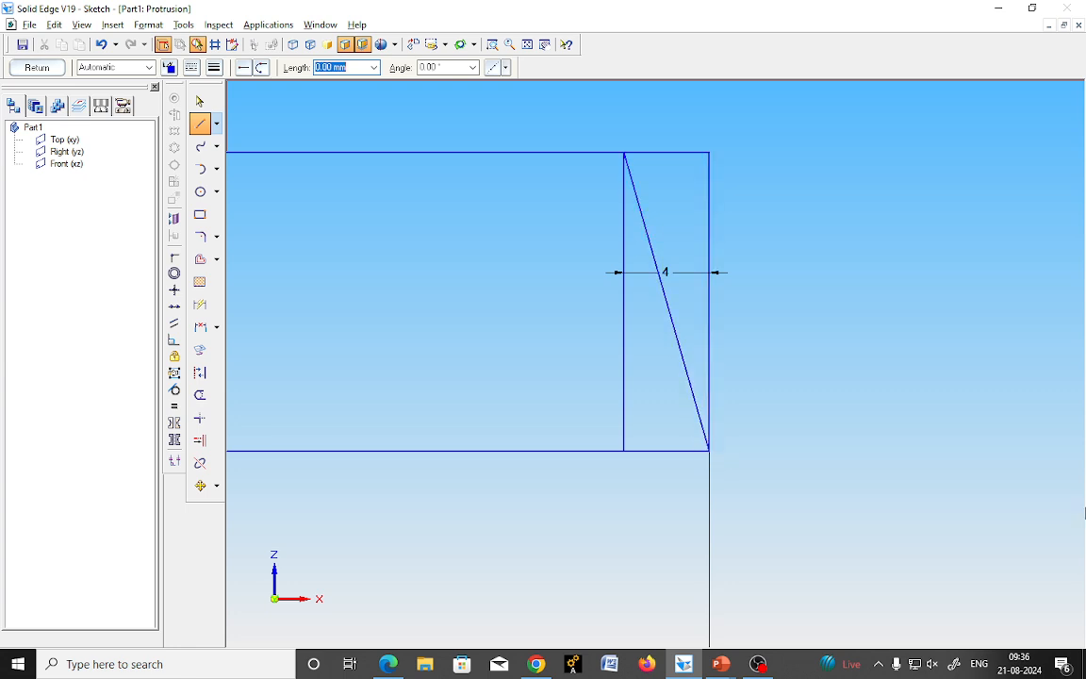
Trim away the right offset line, the top-right stub and the vertical right edge, leaving the sloped end.
{"action": "left_click", "coordinate": [200, 394]}
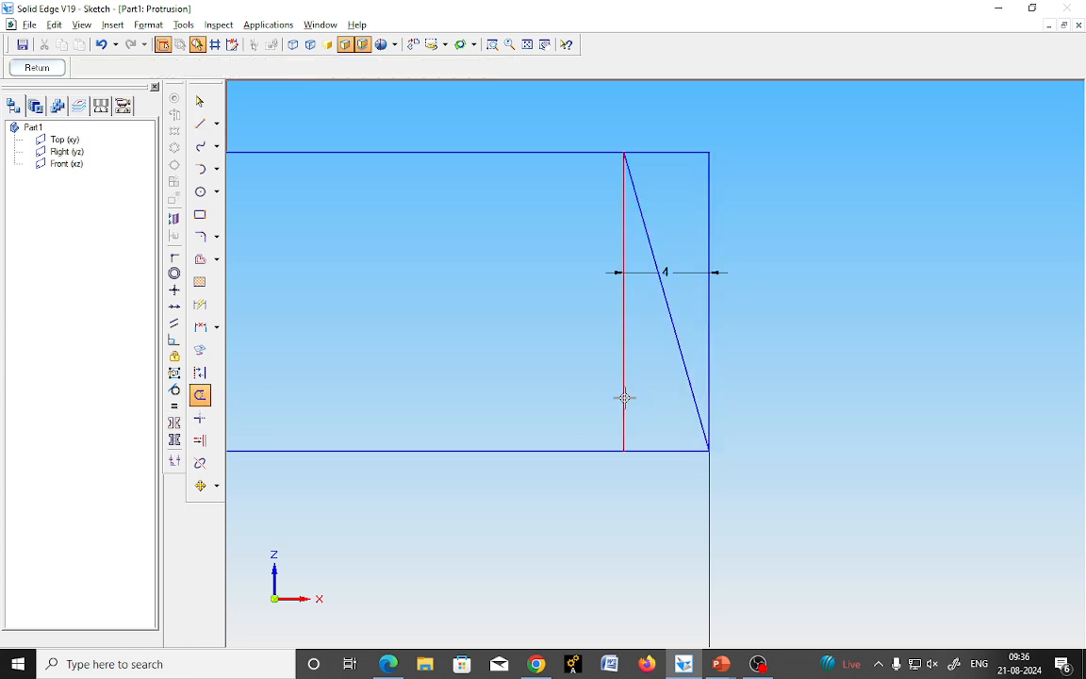
{"action": "left_click", "coordinate": [625, 395]}
{"action": "left_click", "coordinate": [698, 163]}
{"action": "left_click", "coordinate": [707, 181]}
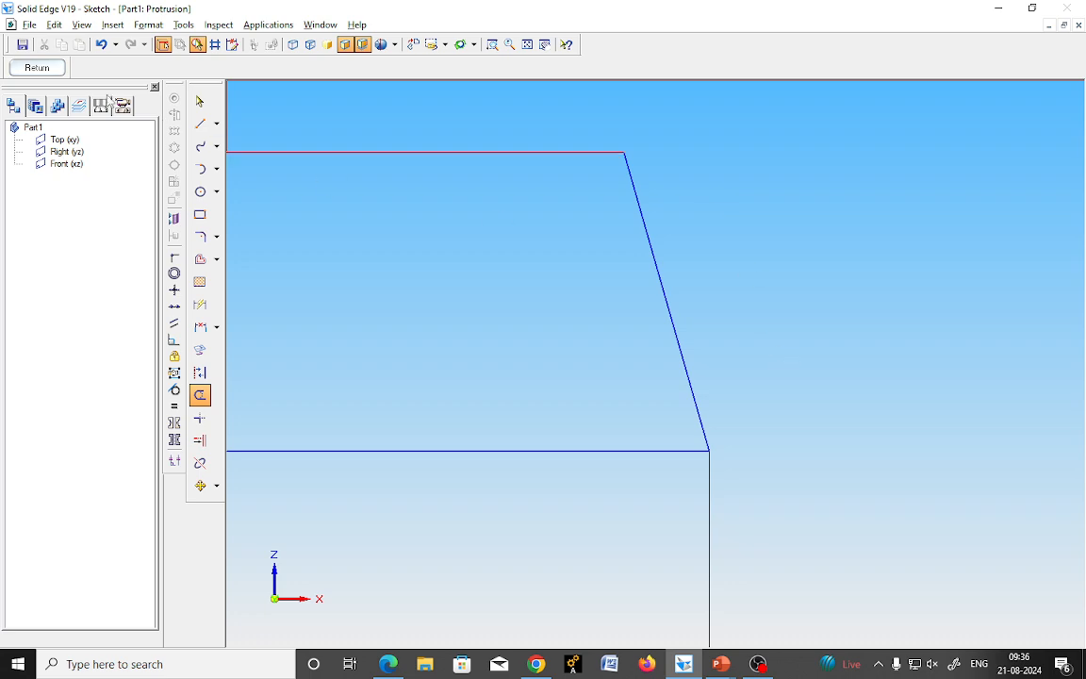
Try to finish the profile, examine the listed errors, and connect the bottom edge's endpoint to the sloped line at the lower-right corner.
{"action": "left_click", "coordinate": [37, 69]}
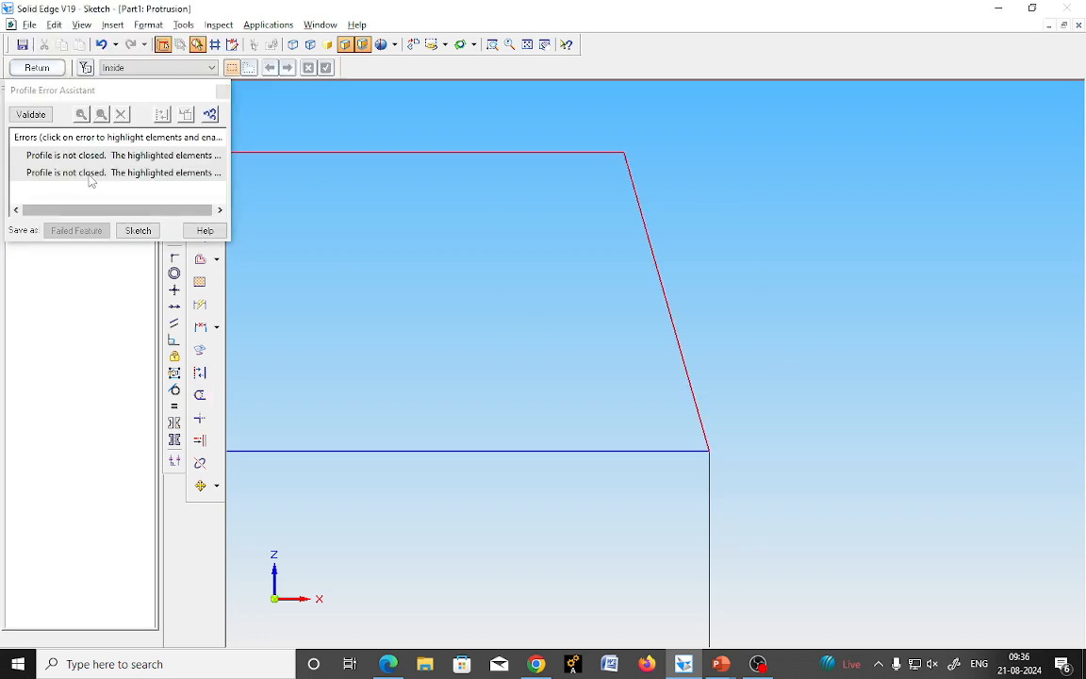
{"action": "left_click", "coordinate": [83, 172]}
{"action": "left_click", "coordinate": [223, 91]}
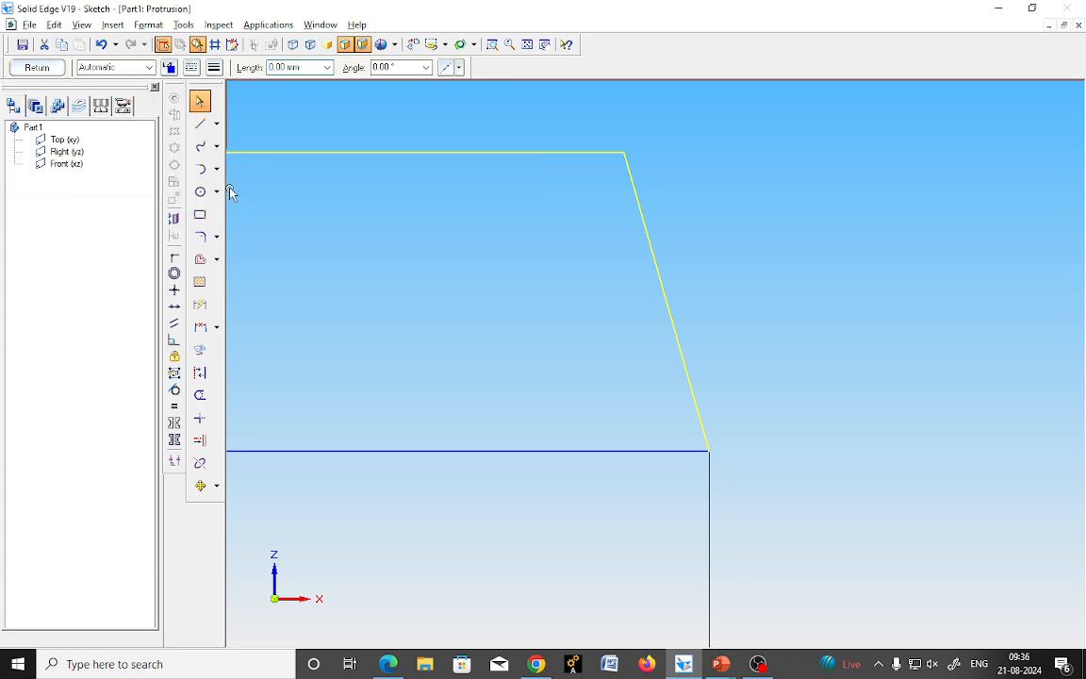
{"action": "left_click", "coordinate": [174, 258]}
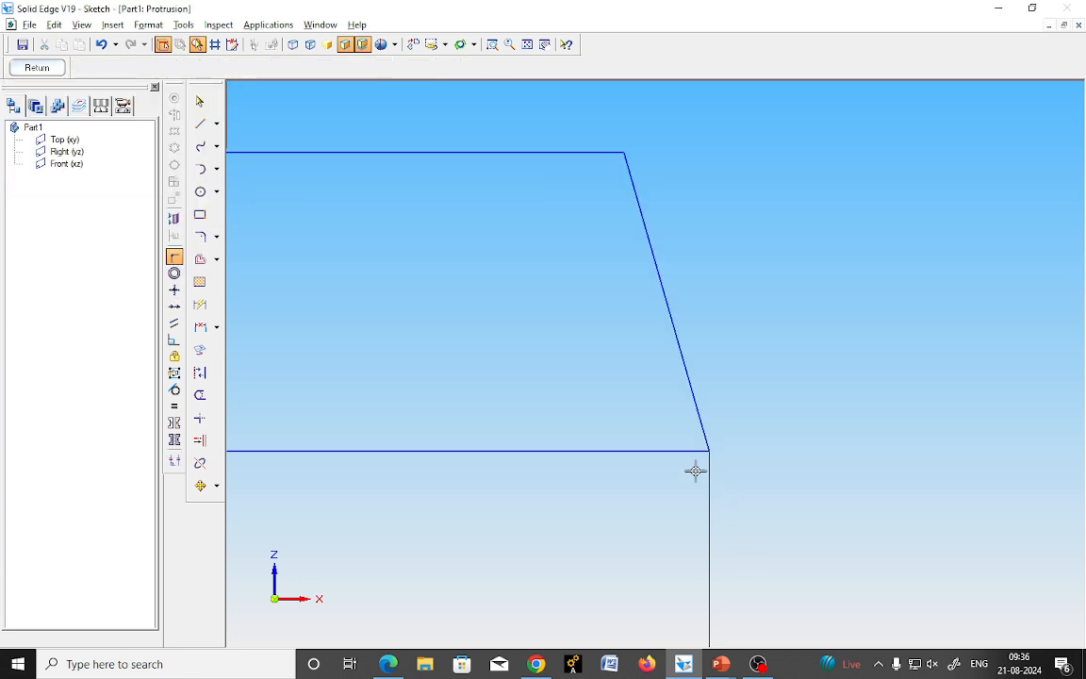
{"action": "left_click", "coordinate": [707, 450]}
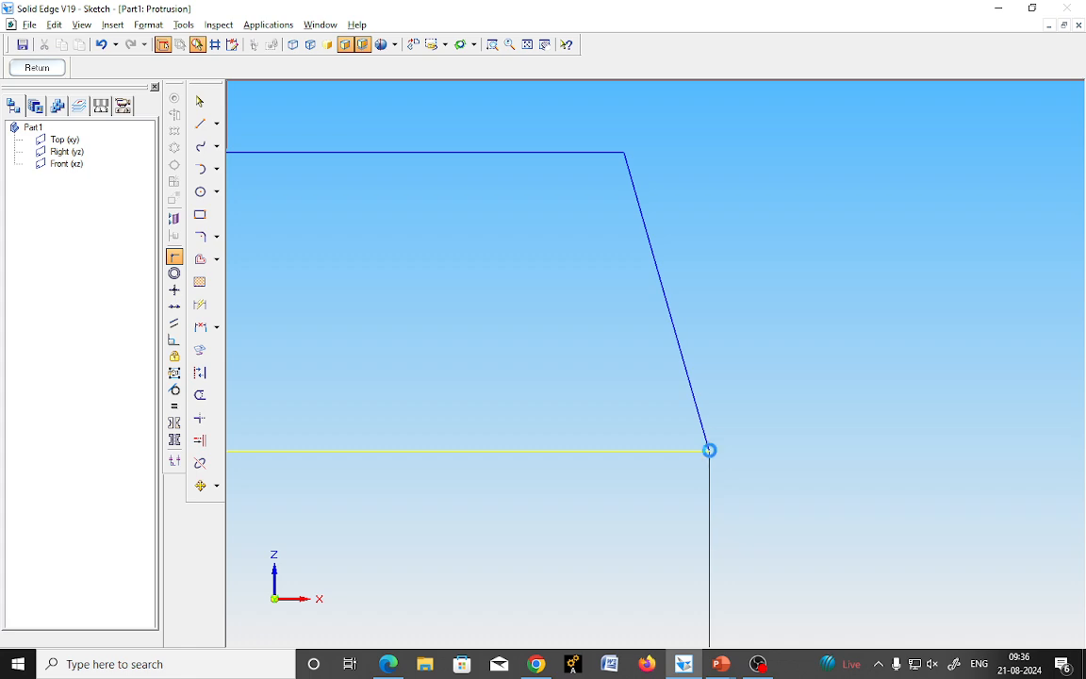
{"action": "left_click", "coordinate": [710, 449]}
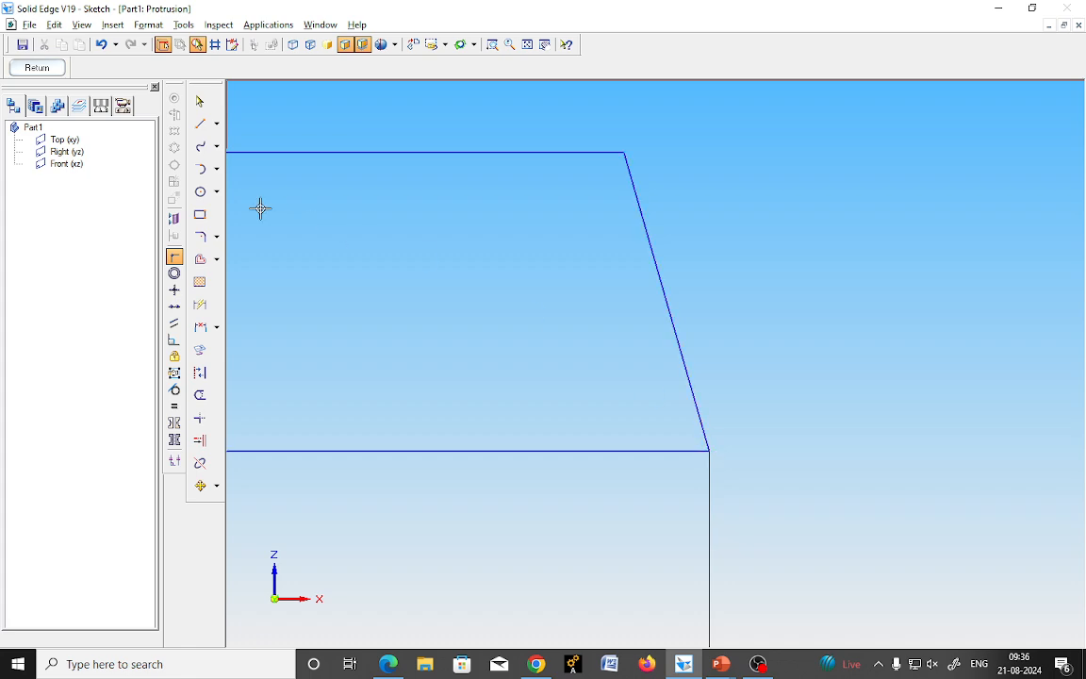
Try to finish the profile again and examine the elements highlighted by the listed error across the whole sketch.
{"action": "left_click", "coordinate": [49, 67]}
{"action": "left_click", "coordinate": [66, 156]}
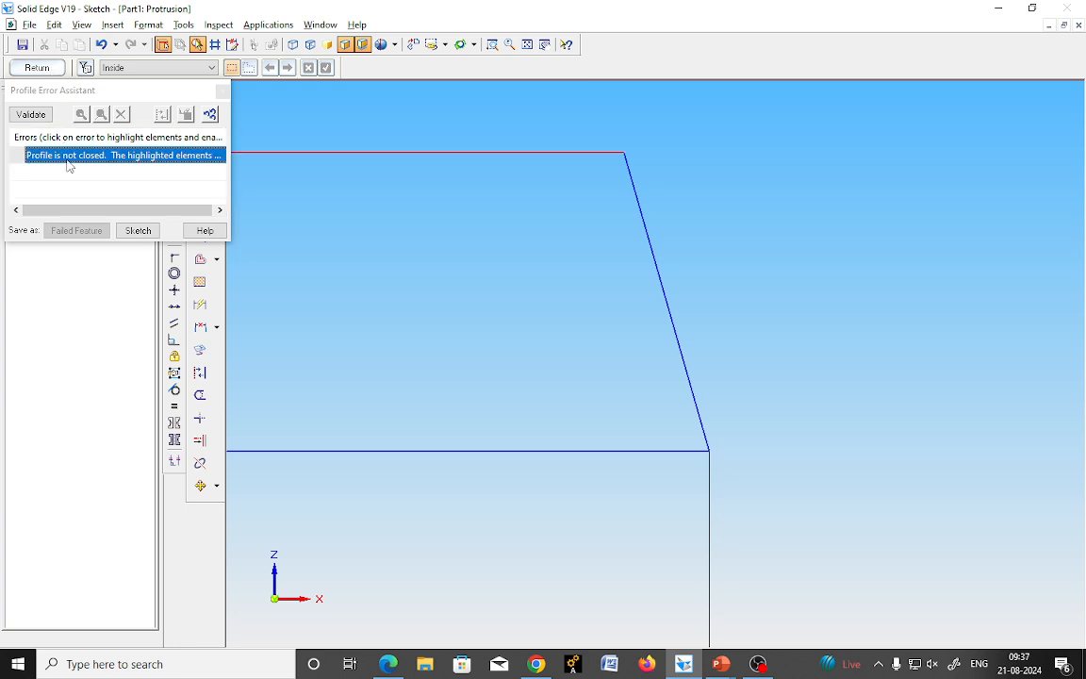
{"action": "left_click", "coordinate": [528, 45]}
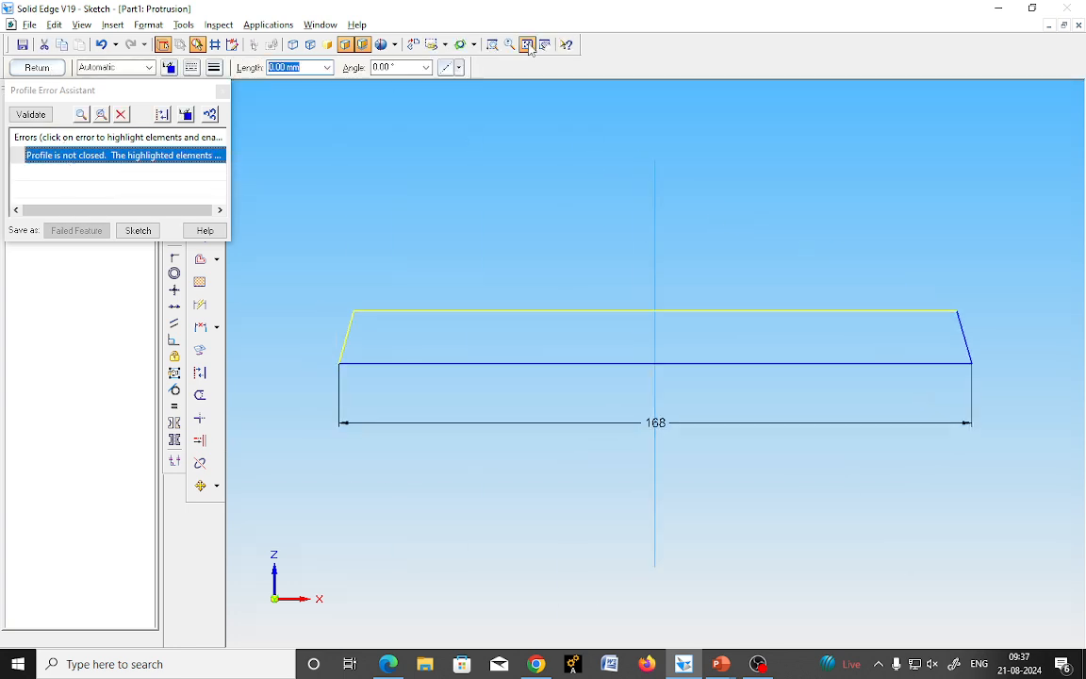
{"action": "left_click", "coordinate": [223, 91]}
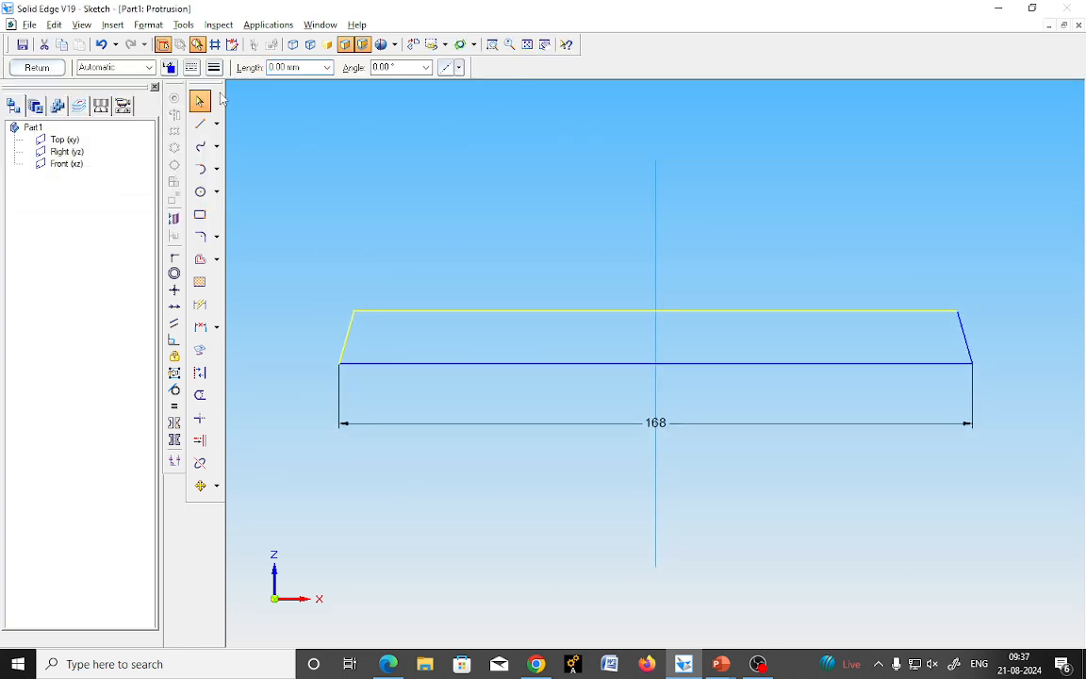
Try to connect the bottom edge's left endpoint to the left sloped line at the lower-left corner.
{"action": "left_click", "coordinate": [174, 256]}
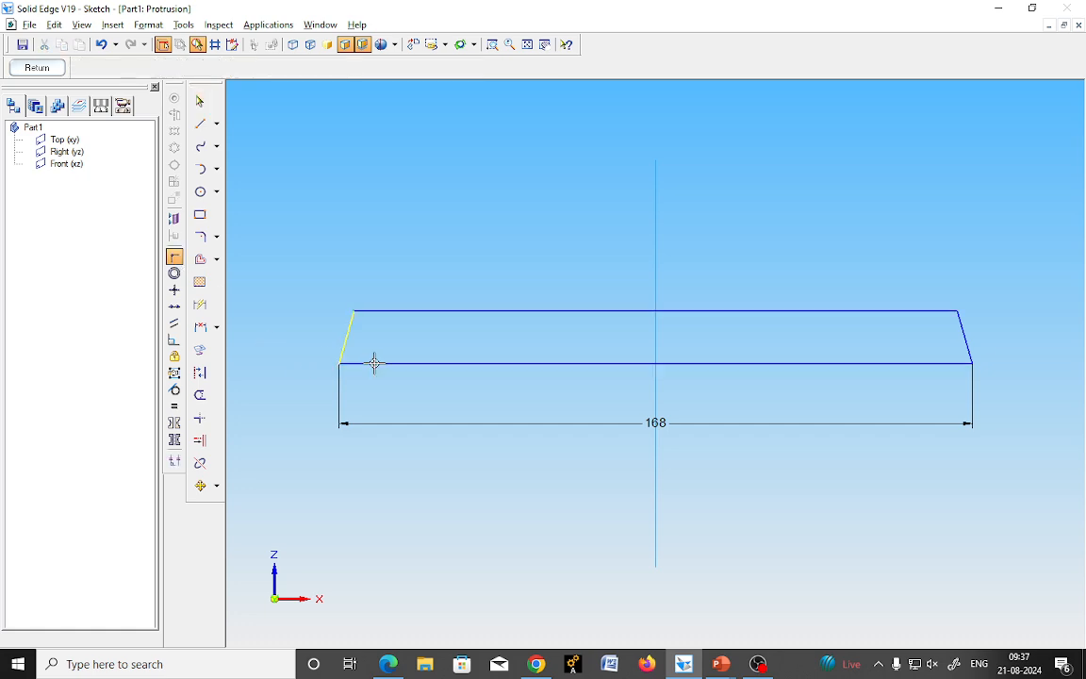
{"action": "left_click", "coordinate": [341, 363]}
{"action": "left_click", "coordinate": [342, 361]}
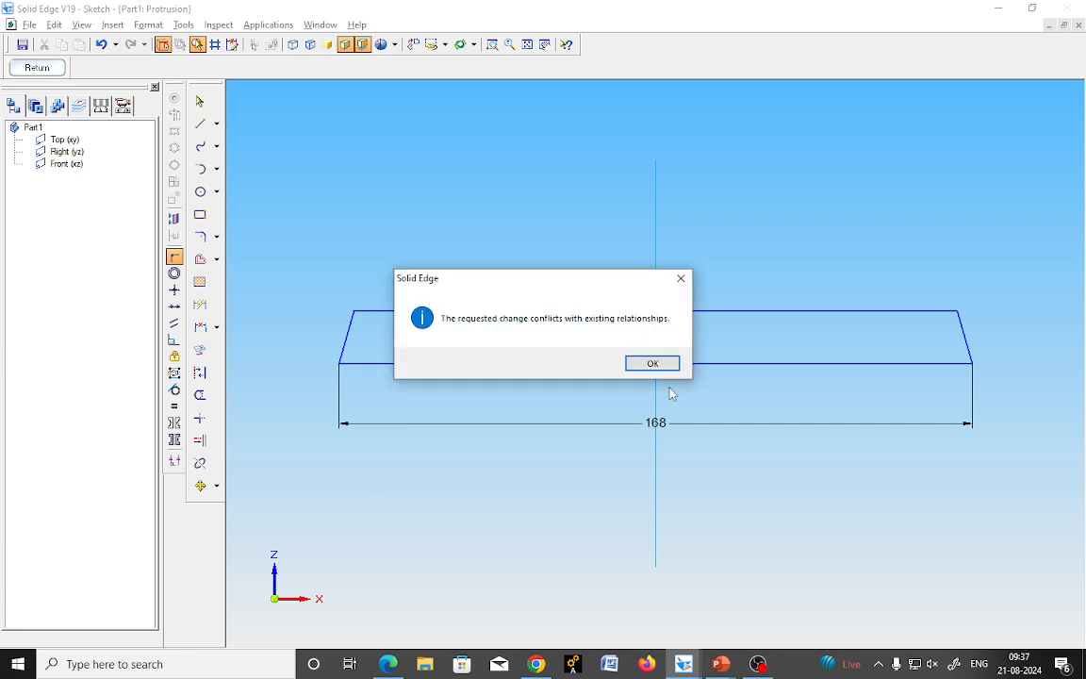
{"action": "left_click", "coordinate": [661, 363]}
Recheck the profile error, connect the top edge to the left sloped line at the upper-left corner, and finish the profile.
{"action": "left_click", "coordinate": [45, 70]}
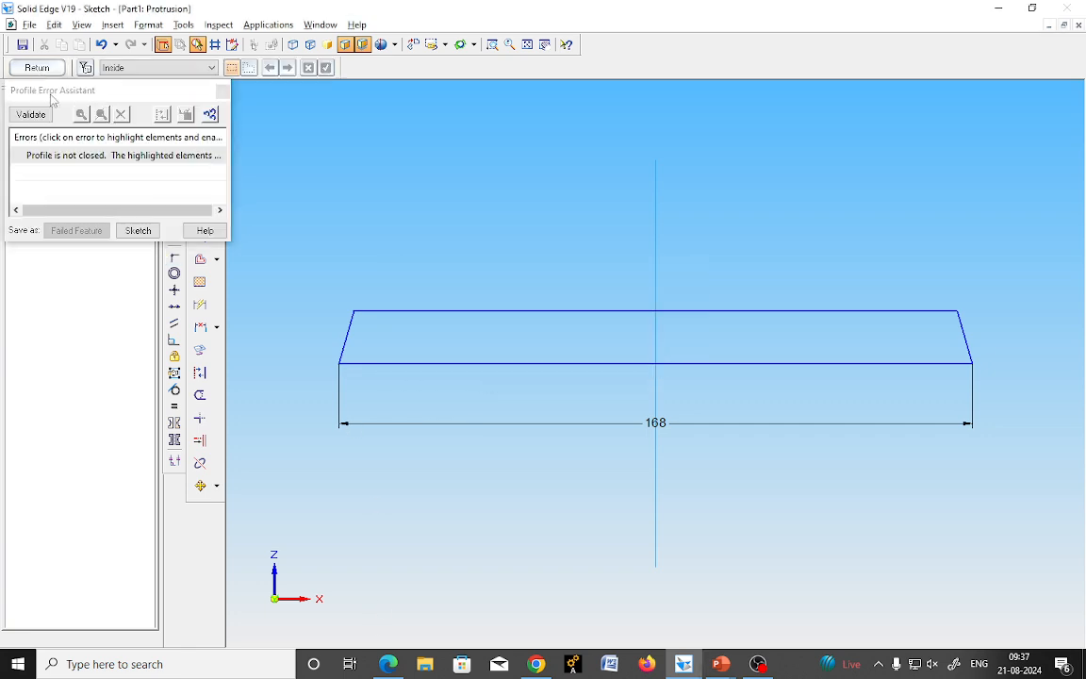
{"action": "left_click", "coordinate": [85, 154]}
{"action": "left_click", "coordinate": [223, 91]}
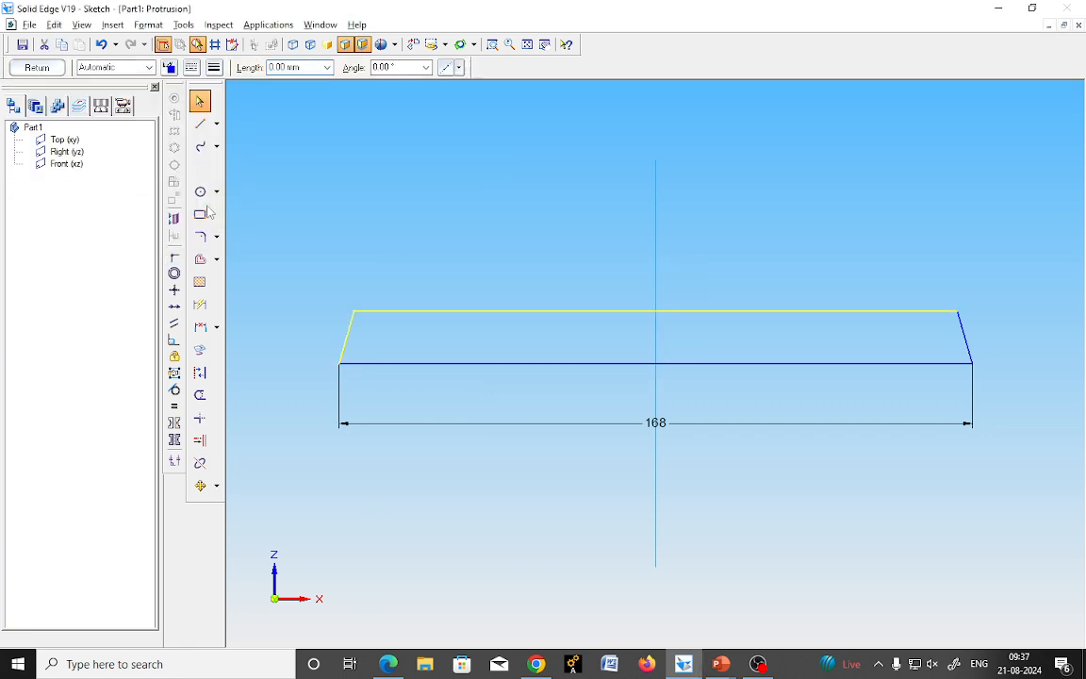
{"action": "left_click", "coordinate": [173, 255]}
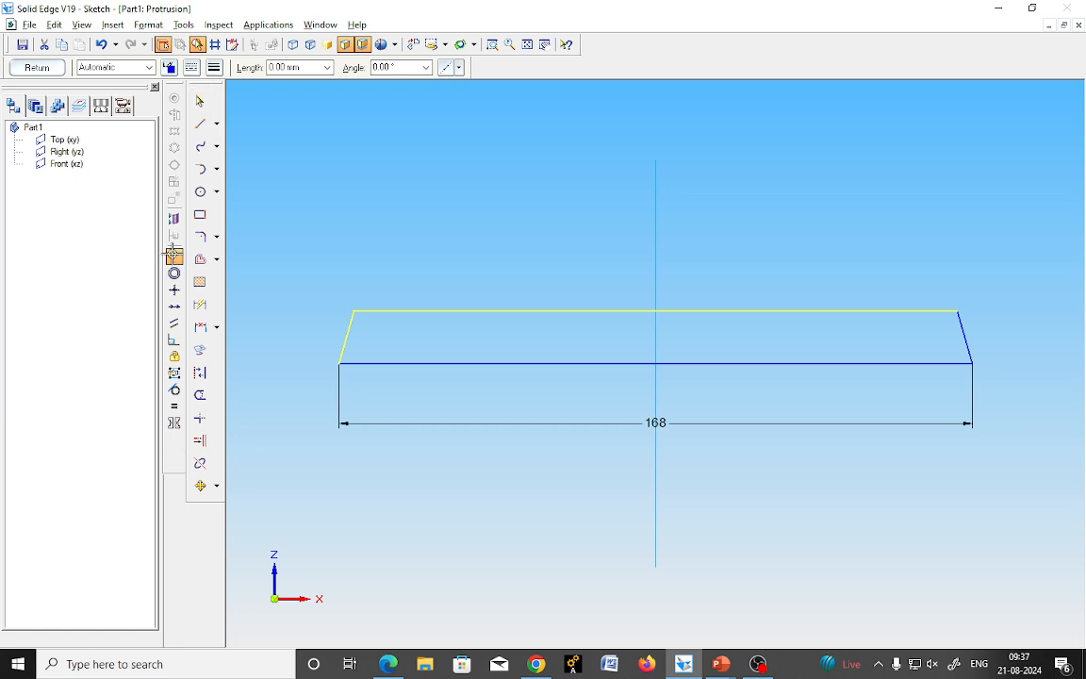
{"action": "left_click", "coordinate": [355, 310]}
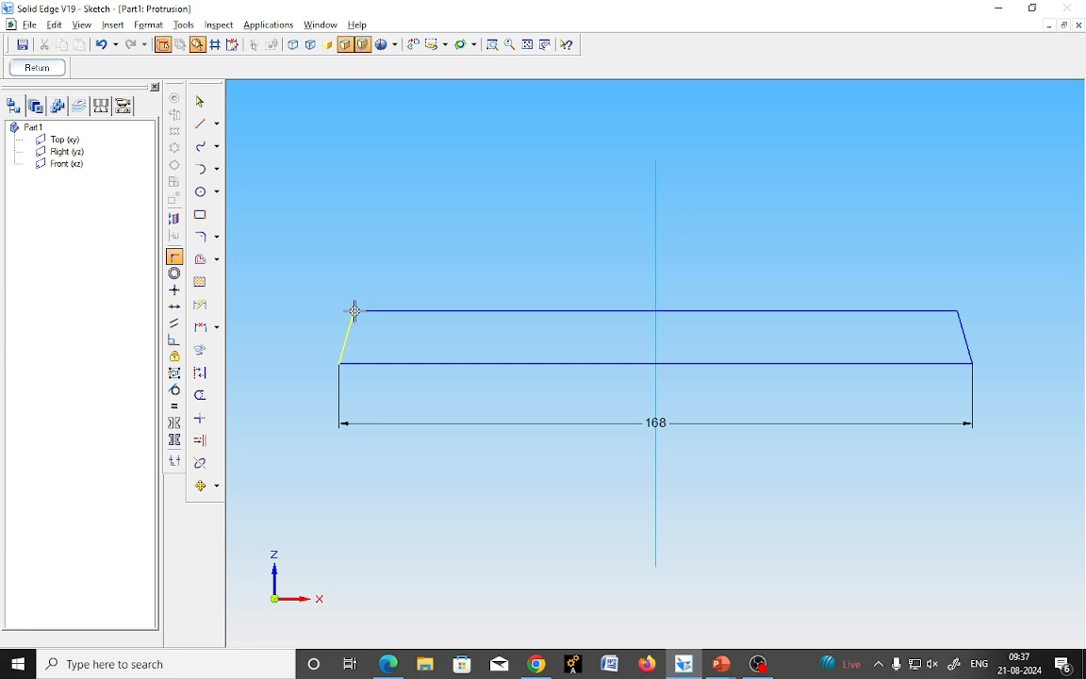
{"action": "left_click", "coordinate": [354, 311]}
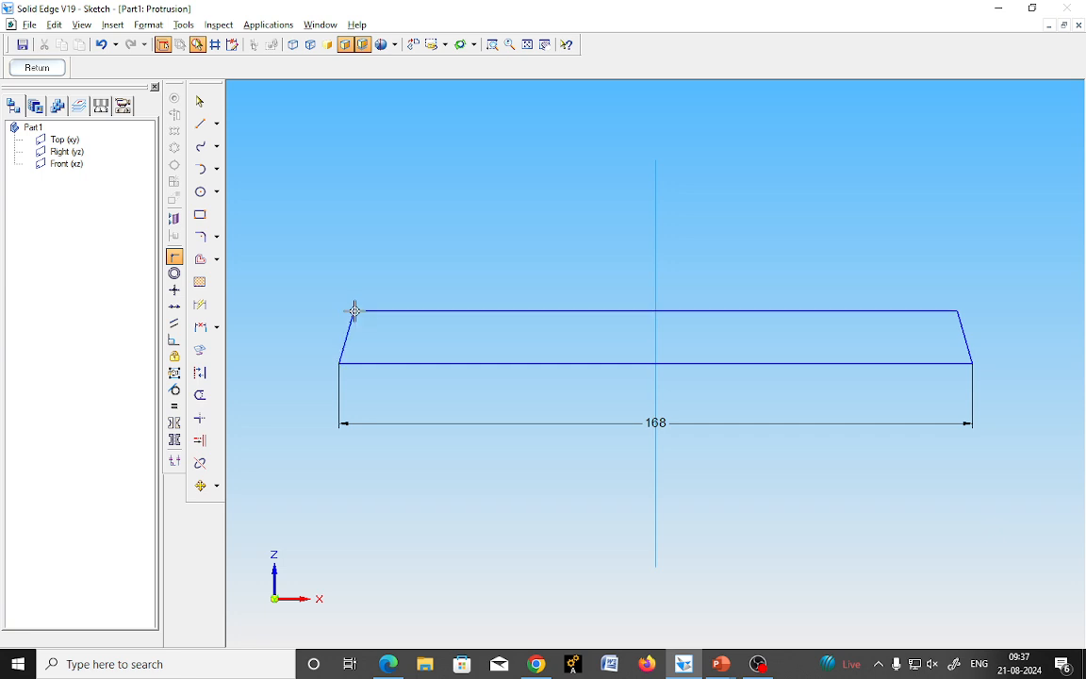
{"action": "left_click", "coordinate": [37, 67]}
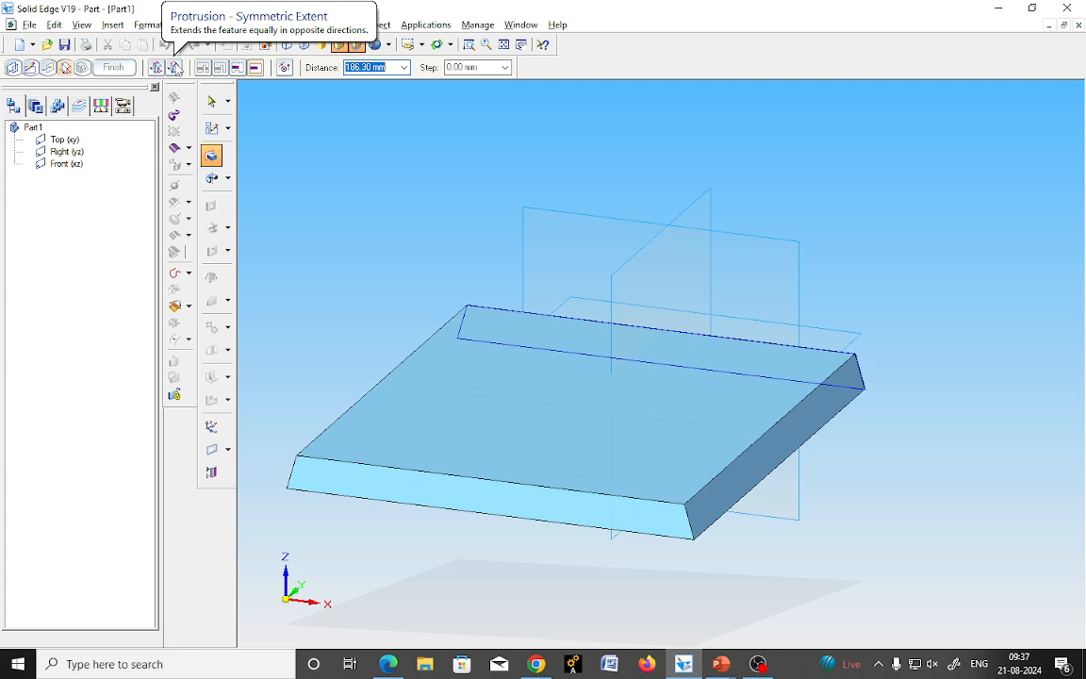
Extrude the tapered profile symmetrically to a total width of 36 mm and finish the protrusion.
{"action": "left_click", "coordinate": [175, 68]}
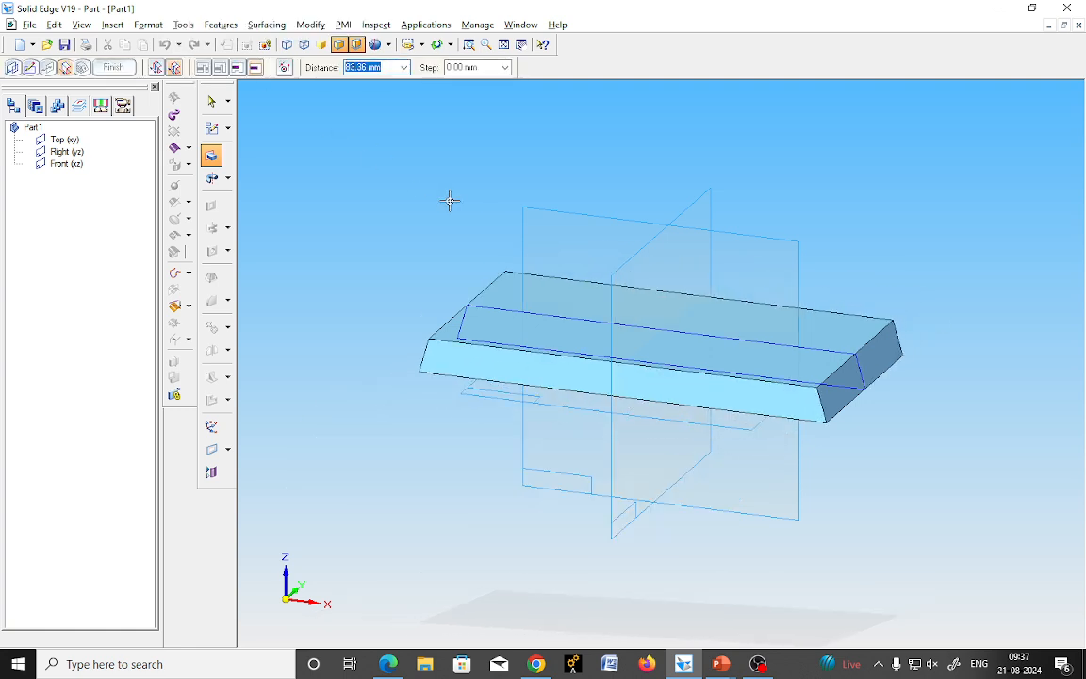
{"action": "type", "text": "1"}
{"action": "type", "text": "6"}
{"action": "key", "text": "Return"}
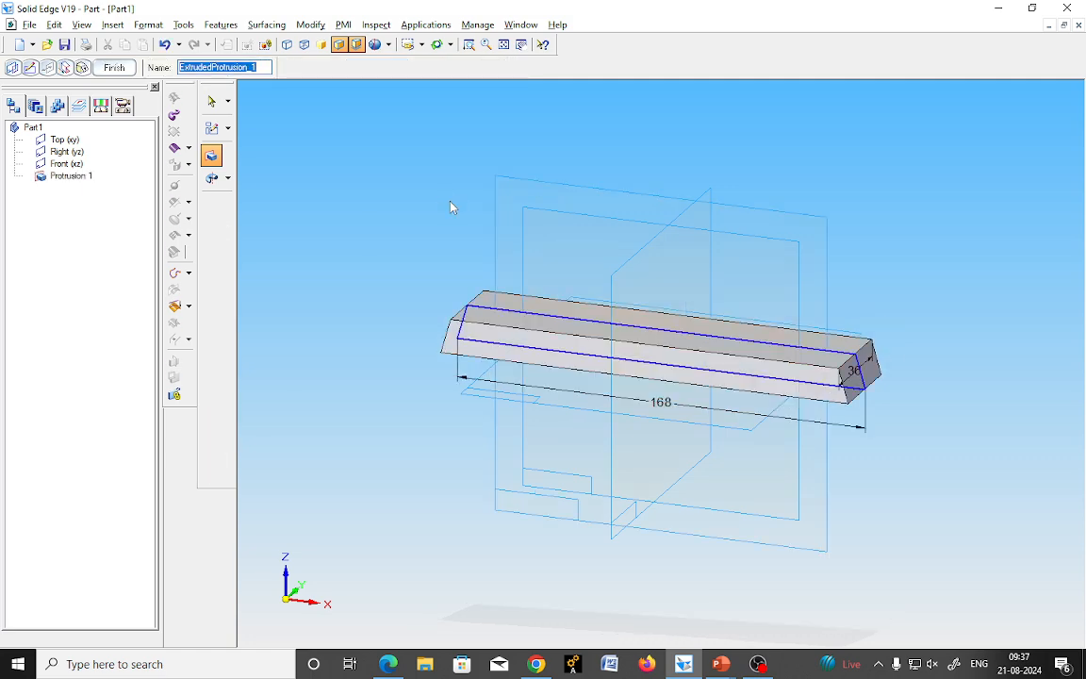
{"action": "left_click", "coordinate": [113, 67]}
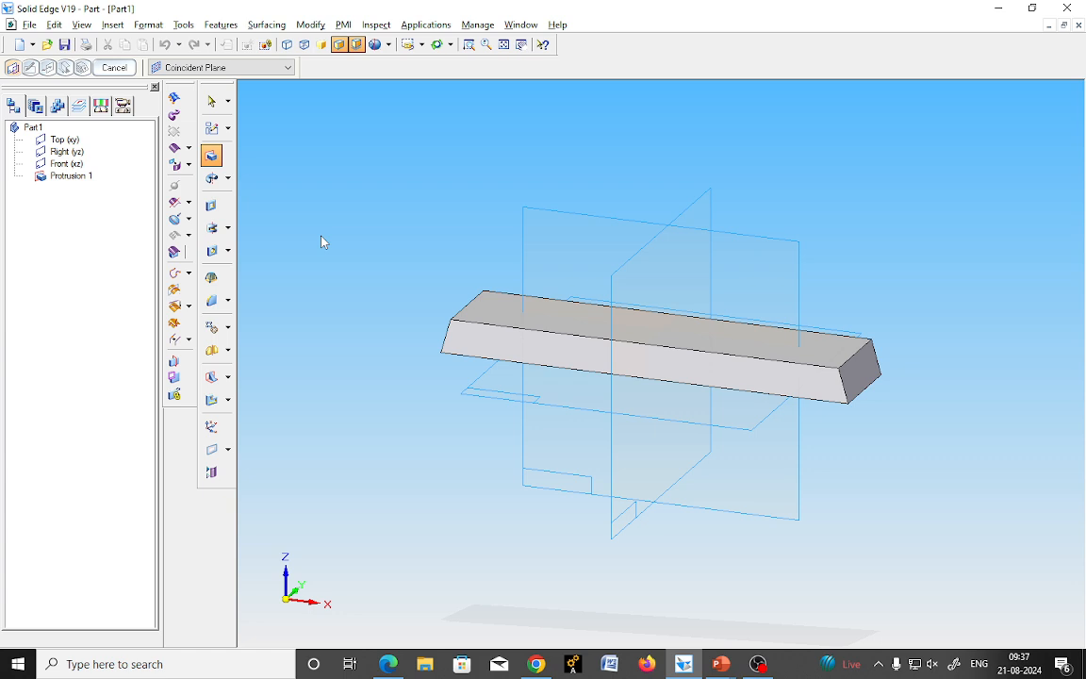
Switch to the PowerPoint slide show of the Body drawing and tick off profile sketches 1 and 2 with the pen.
{"action": "mouse_move", "coordinate": [721, 664]}
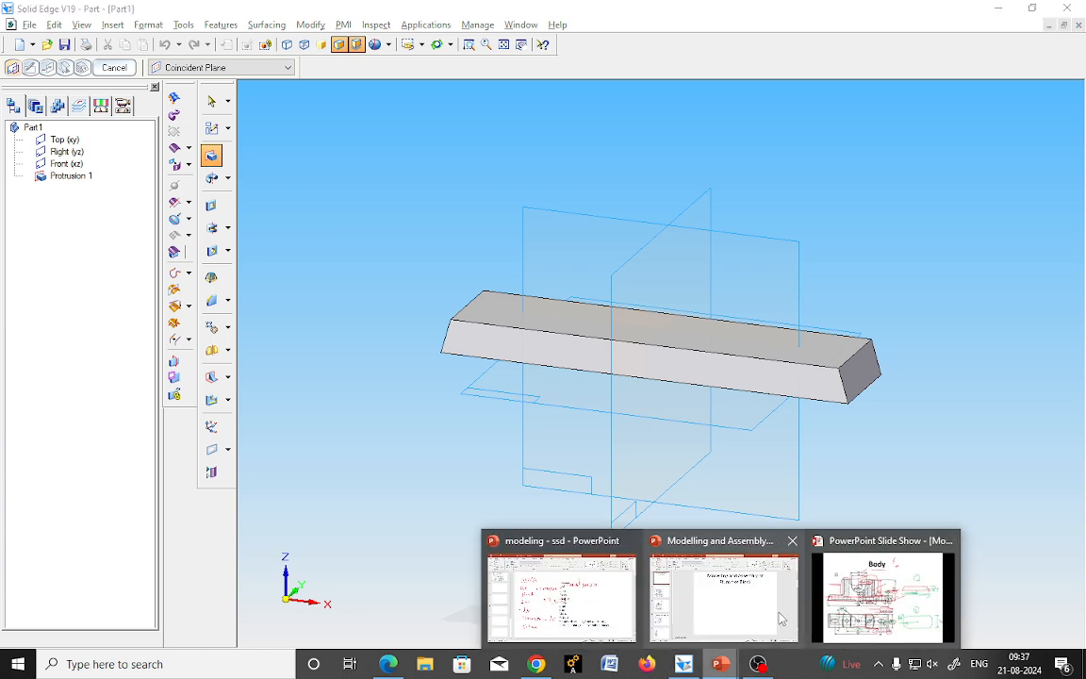
{"action": "left_click", "coordinate": [902, 618]}
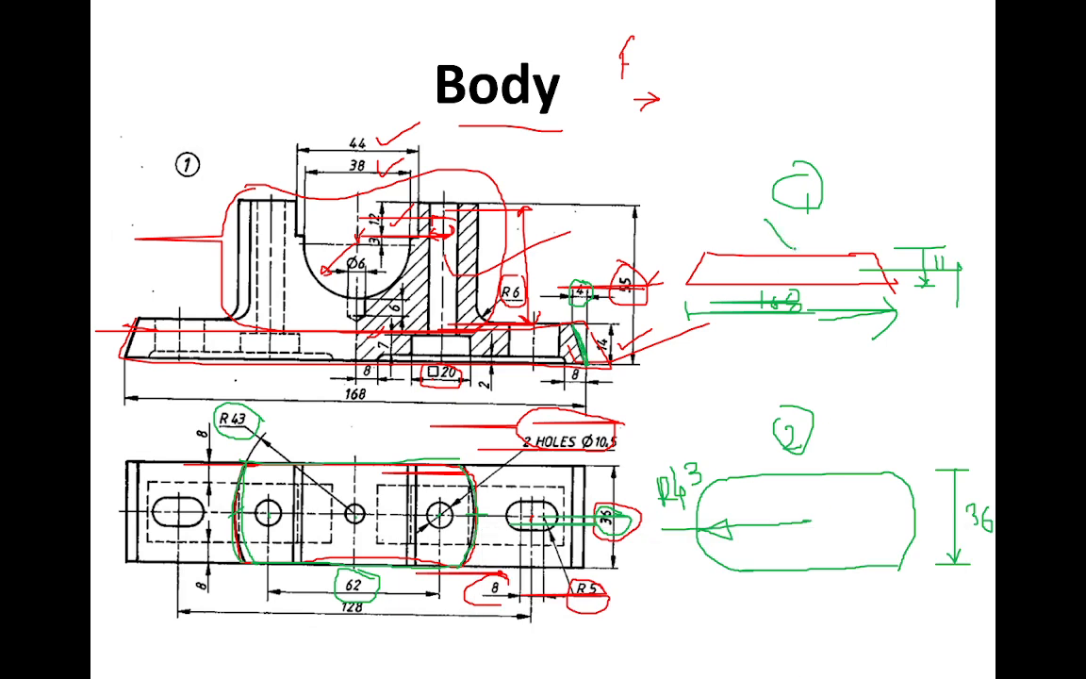
{"action": "left_click_drag", "start_coordinate": [797, 247], "coordinate": [896, 181]}
{"action": "left_click_drag", "start_coordinate": [829, 484], "coordinate": [954, 427]}
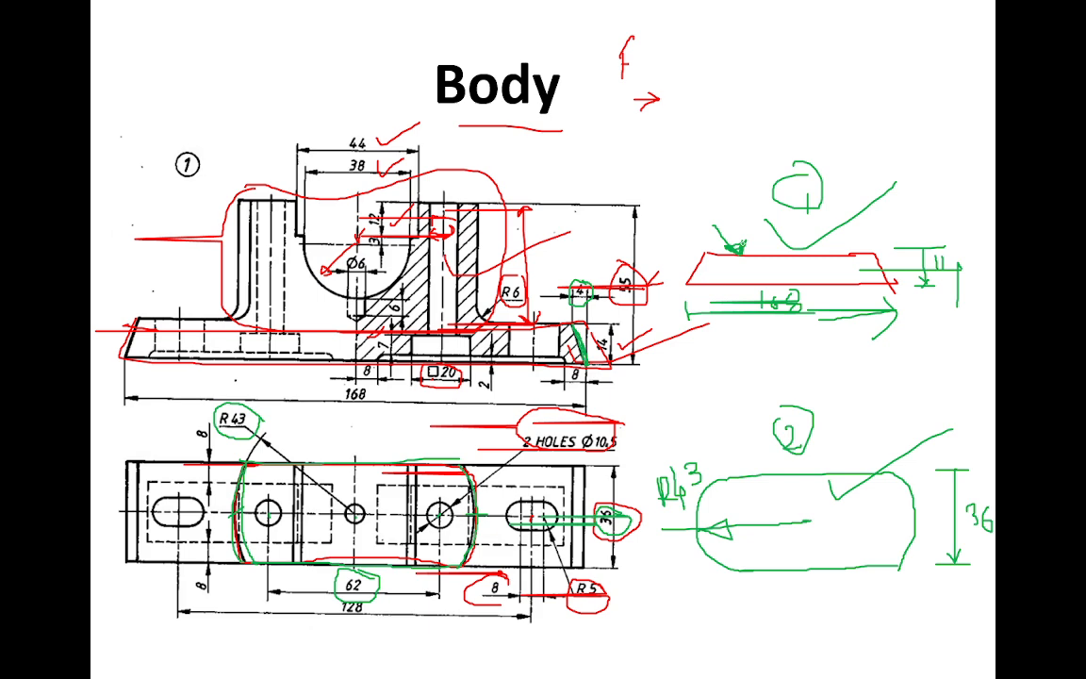
Switch back to Solid Edge and sketch an 86 mm diameter circle on the base's top face, centred on the reference planes' intersection.
{"action": "key", "text": "alt+Tab"}
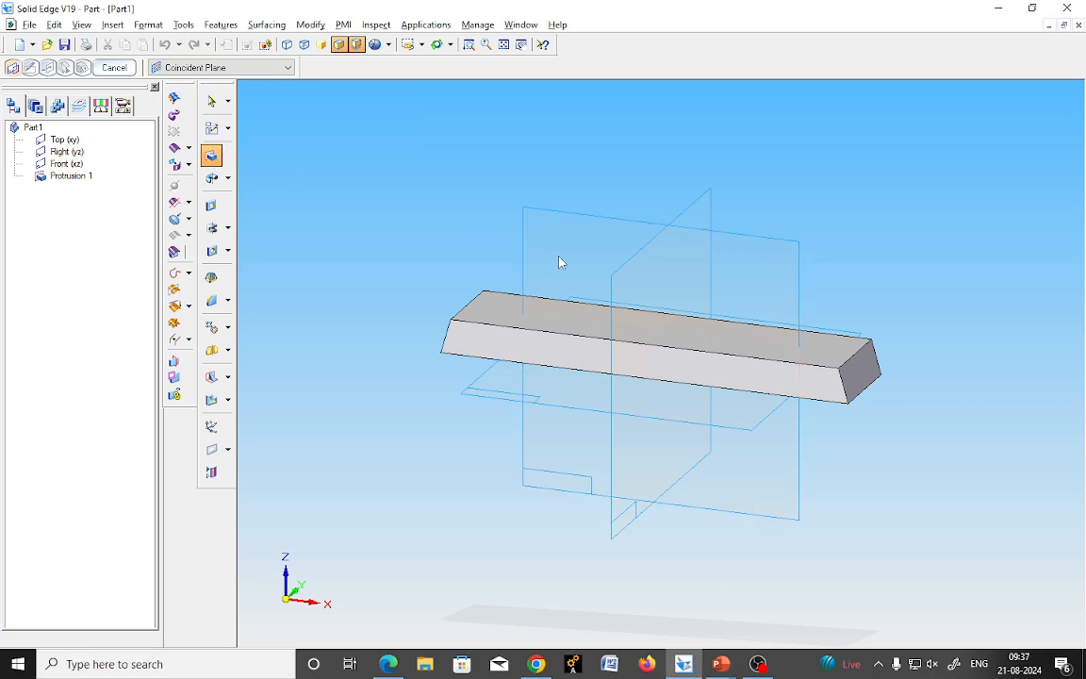
{"action": "left_click", "coordinate": [853, 351]}
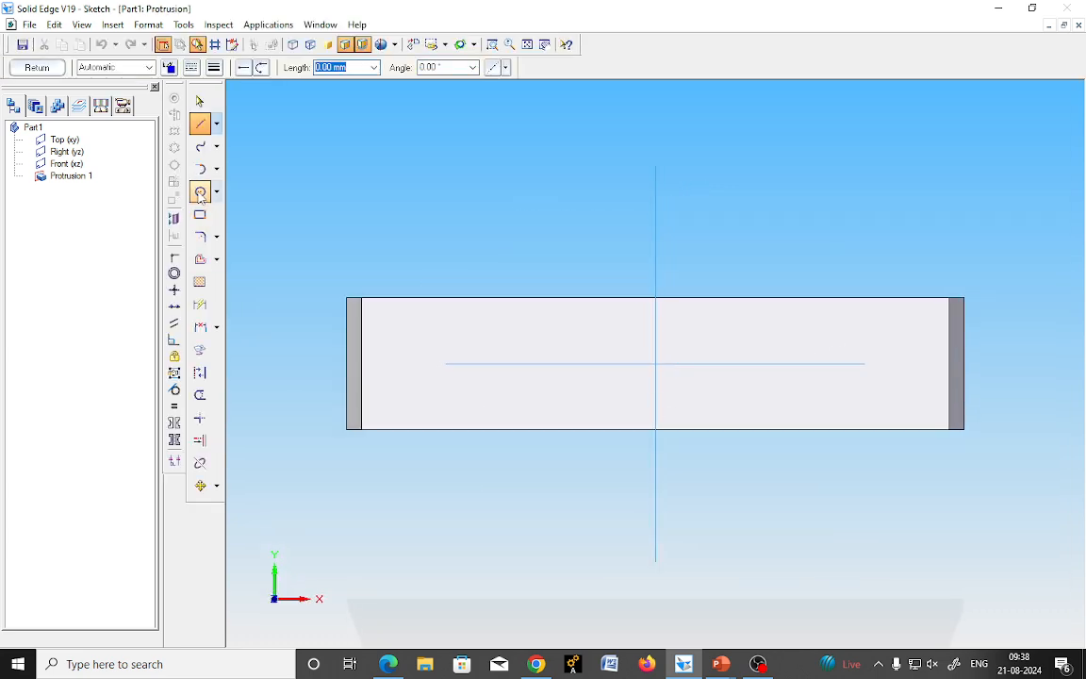
{"action": "left_click", "coordinate": [201, 193]}
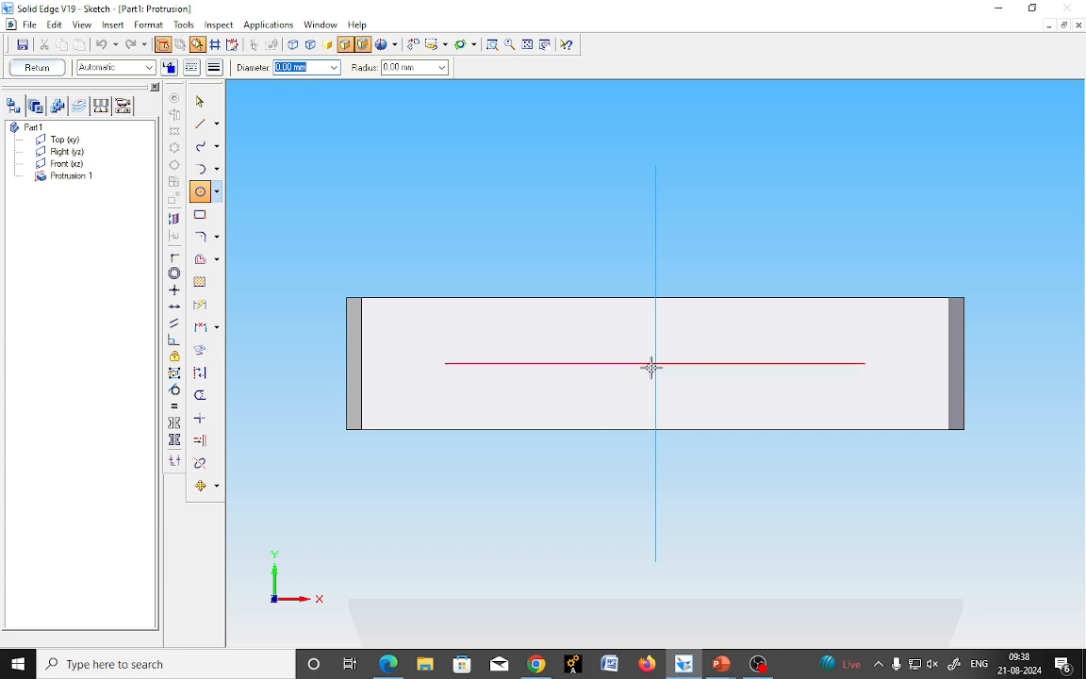
{"action": "left_click", "coordinate": [655, 365]}
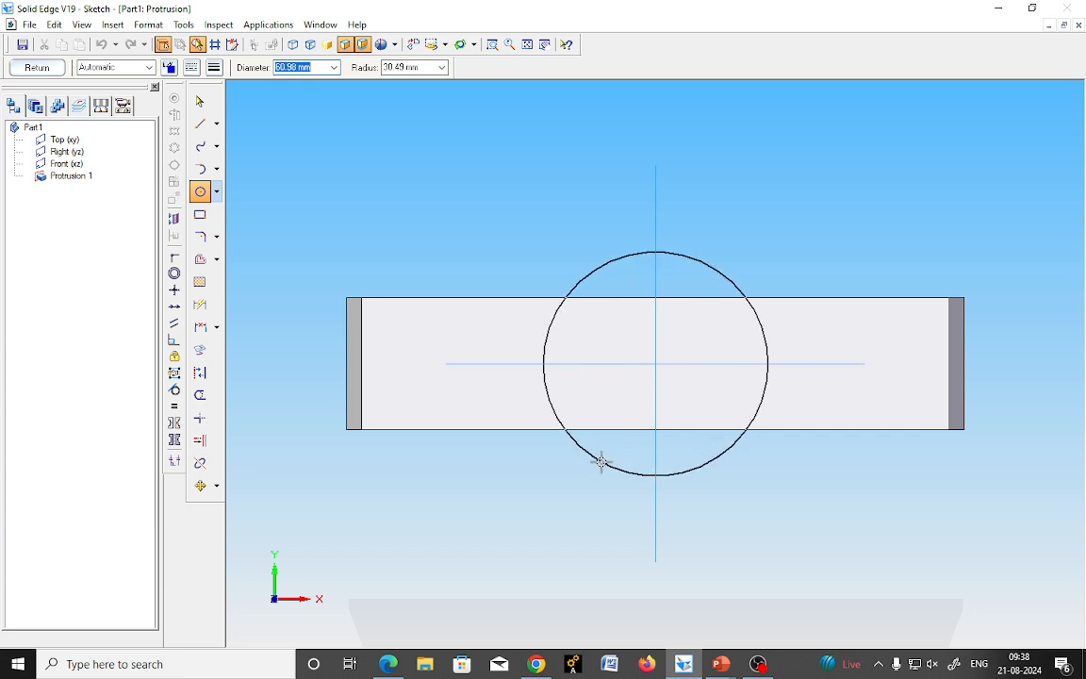
{"action": "type", "text": "43*2"}
{"action": "key", "text": "Tab"}
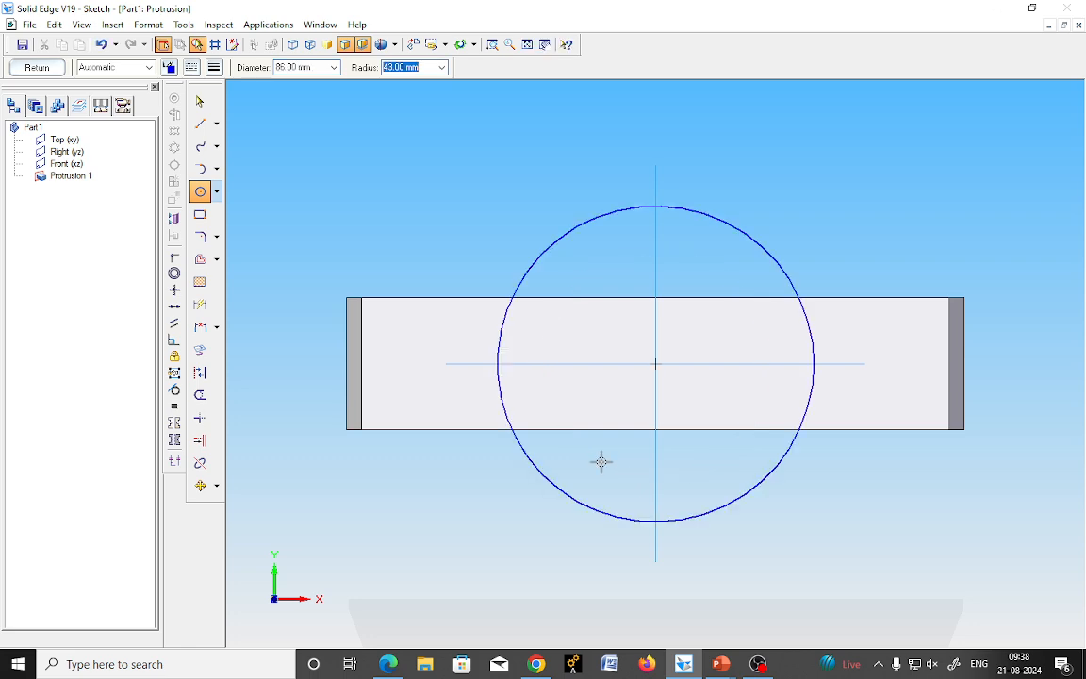
Draw a horizontal line along each long edge of the top face, crossing the circle, the upper one about 117 mm long.
{"action": "left_click", "coordinate": [200, 124]}
{"action": "left_click", "coordinate": [432, 298]}
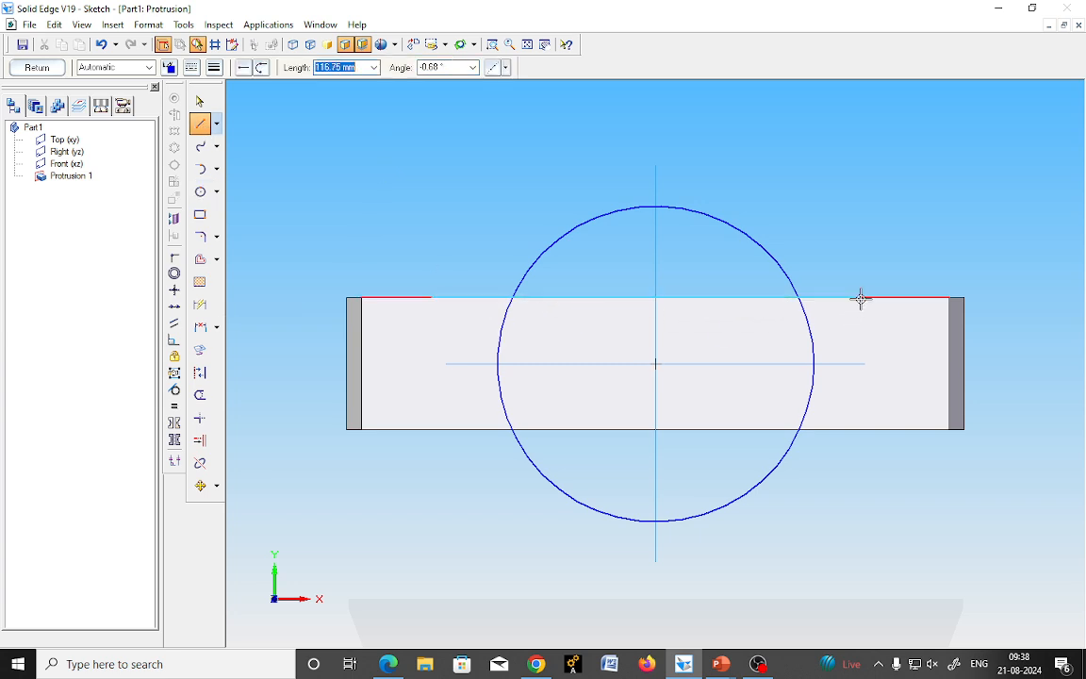
{"action": "double_click", "coordinate": [861, 298]}
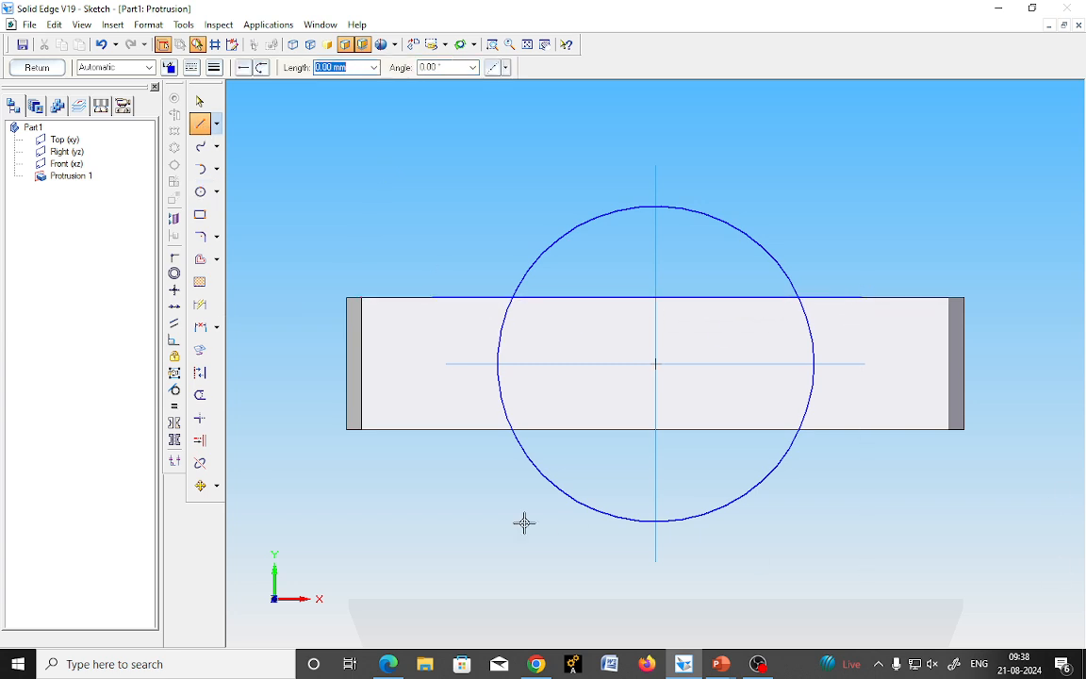
{"action": "left_click", "coordinate": [447, 430]}
{"action": "double_click", "coordinate": [855, 430]}
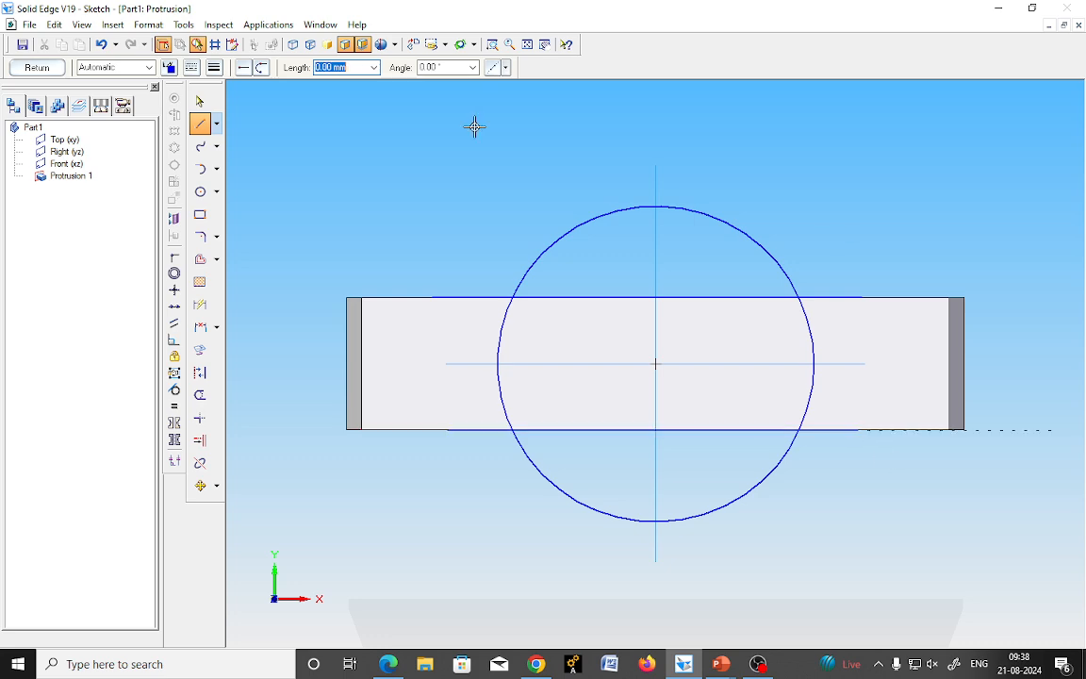
Trim the line ends outside the circle and the arcs above and below the two lines, and finish the profile.
{"action": "left_click", "coordinate": [200, 395]}
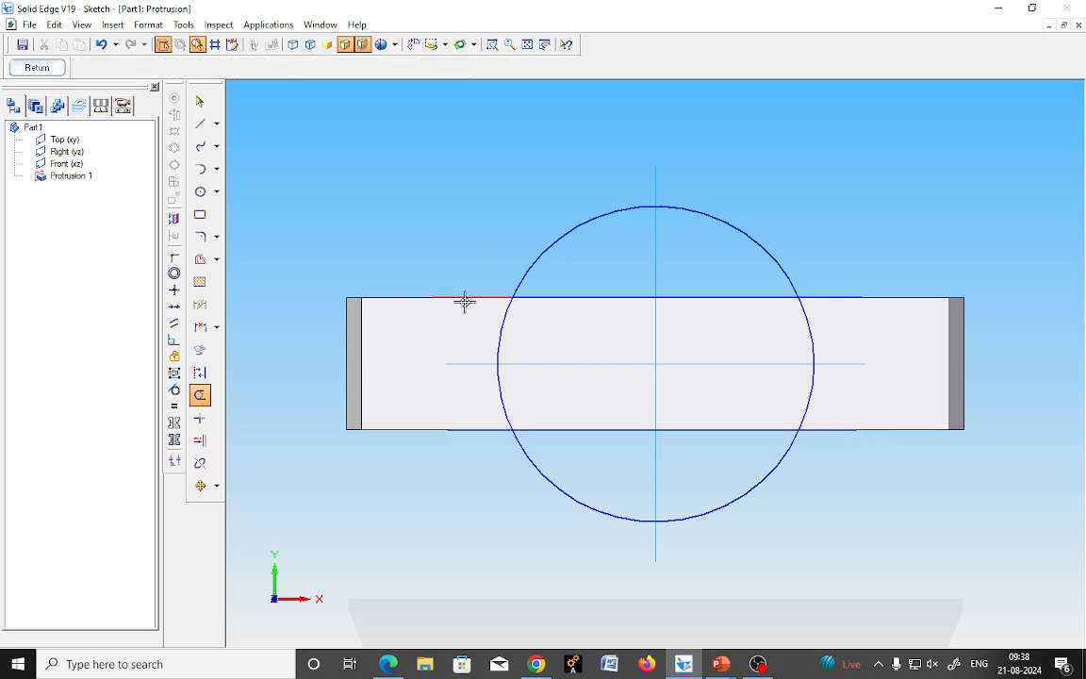
{"action": "left_click", "coordinate": [556, 243]}
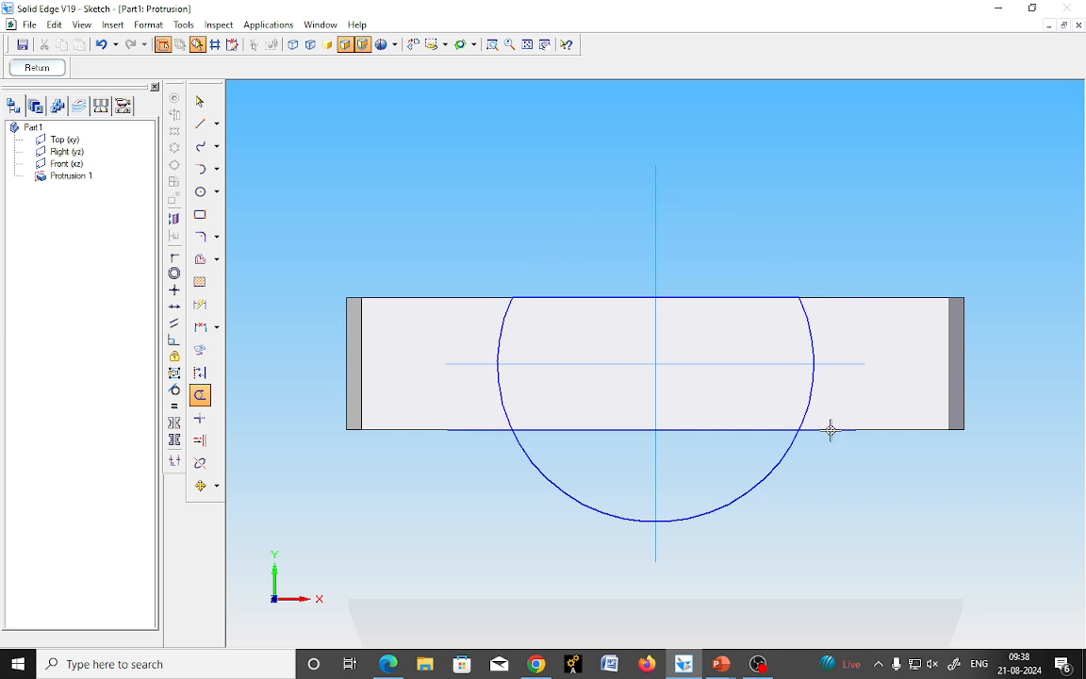
{"action": "left_click", "coordinate": [778, 463]}
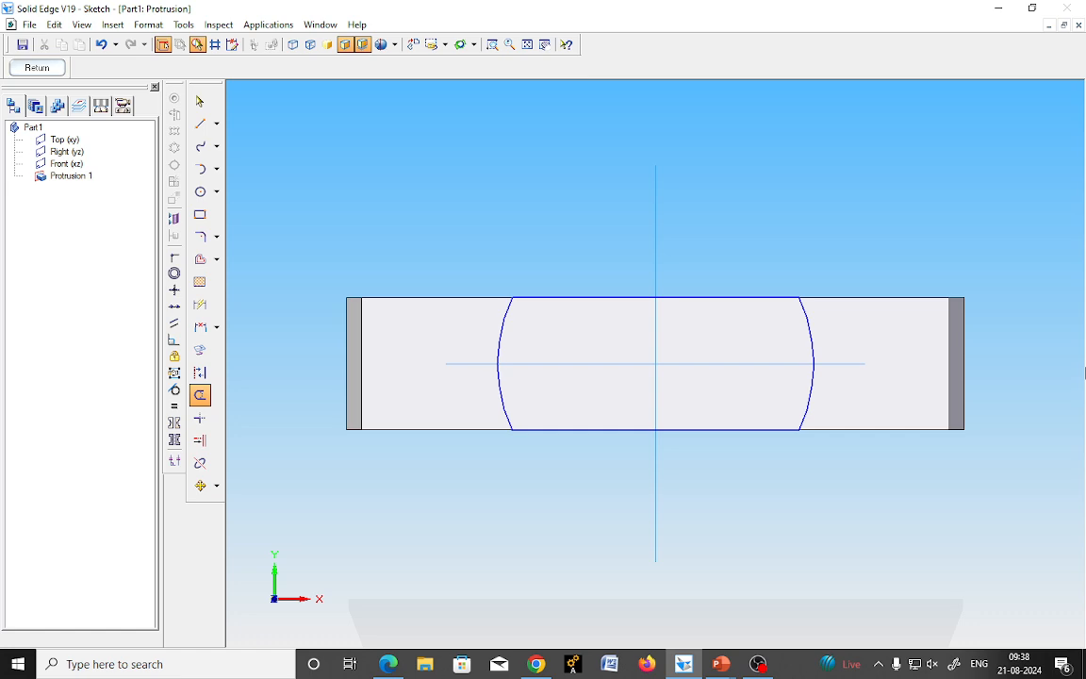
{"action": "left_click", "coordinate": [37, 67]}
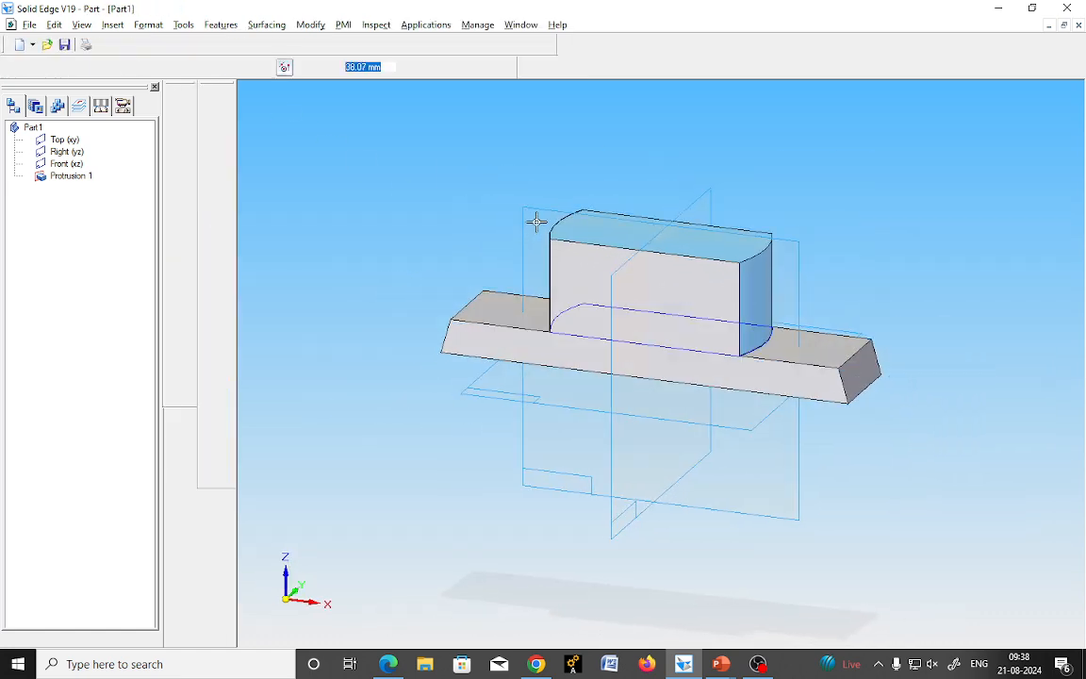
Extrude the round-ended profile upward from the base by 55-14 mm and finish the protrusion.
{"action": "type", "text": "55-14"}
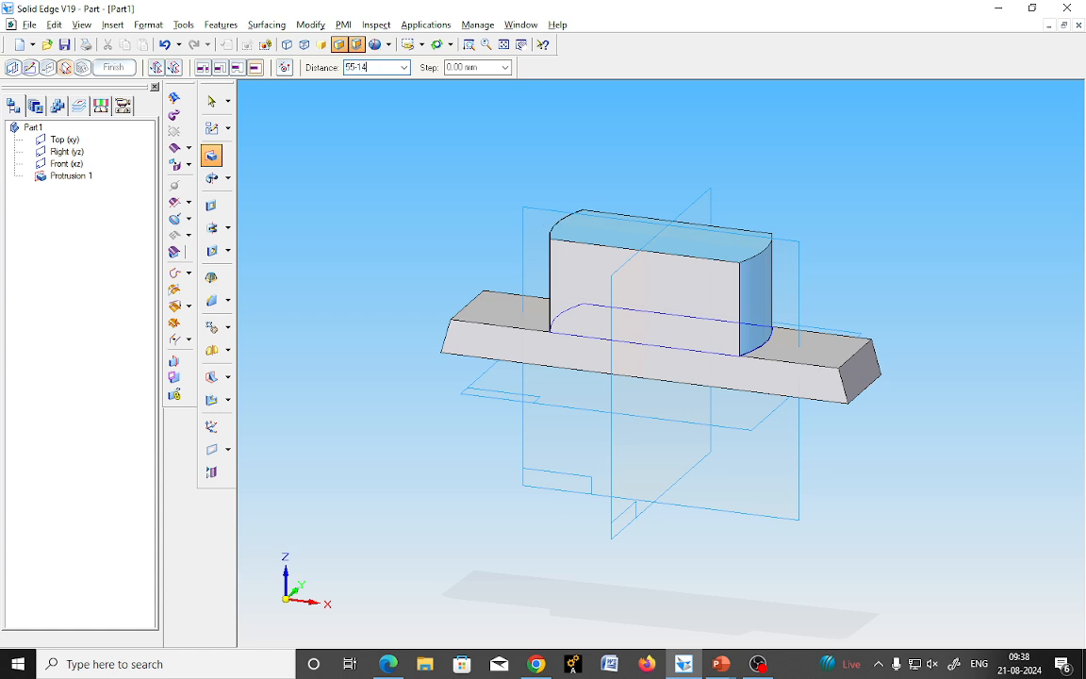
{"action": "key", "text": "Return"}
{"action": "left_click", "coordinate": [402, 192]}
{"action": "left_click", "coordinate": [127, 75]}
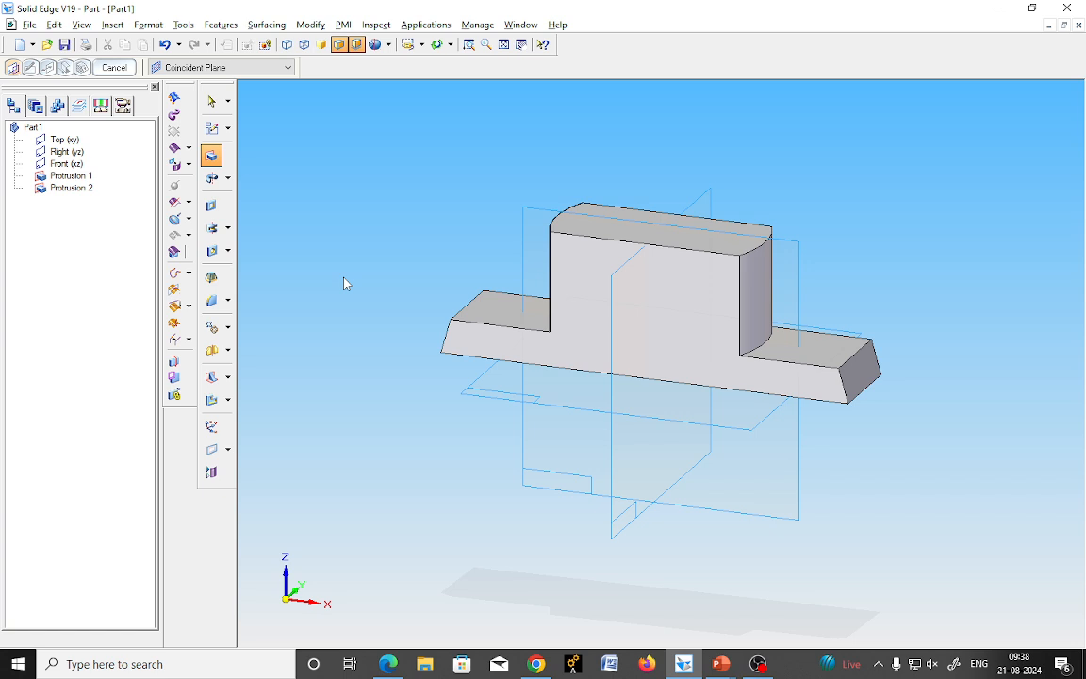
Switch to the PowerPoint slide show and erase the pen marks over the upper part of the Body's front view.
{"action": "mouse_move", "coordinate": [723, 666]}
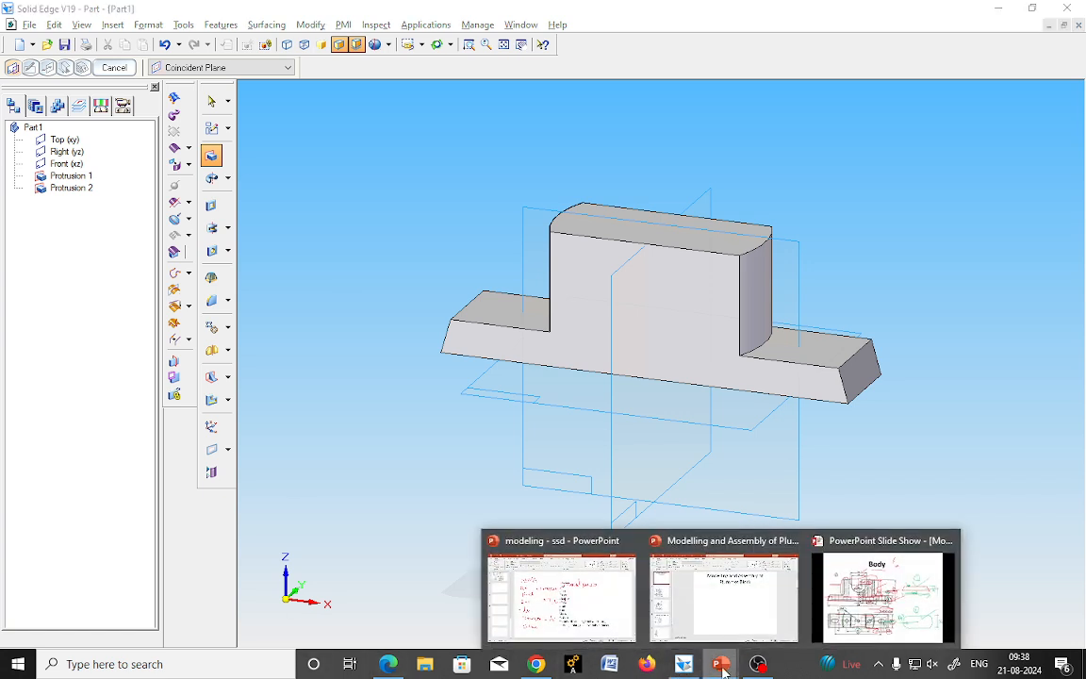
{"action": "left_click", "coordinate": [755, 521]}
{"action": "mouse_move", "coordinate": [119, 660]}
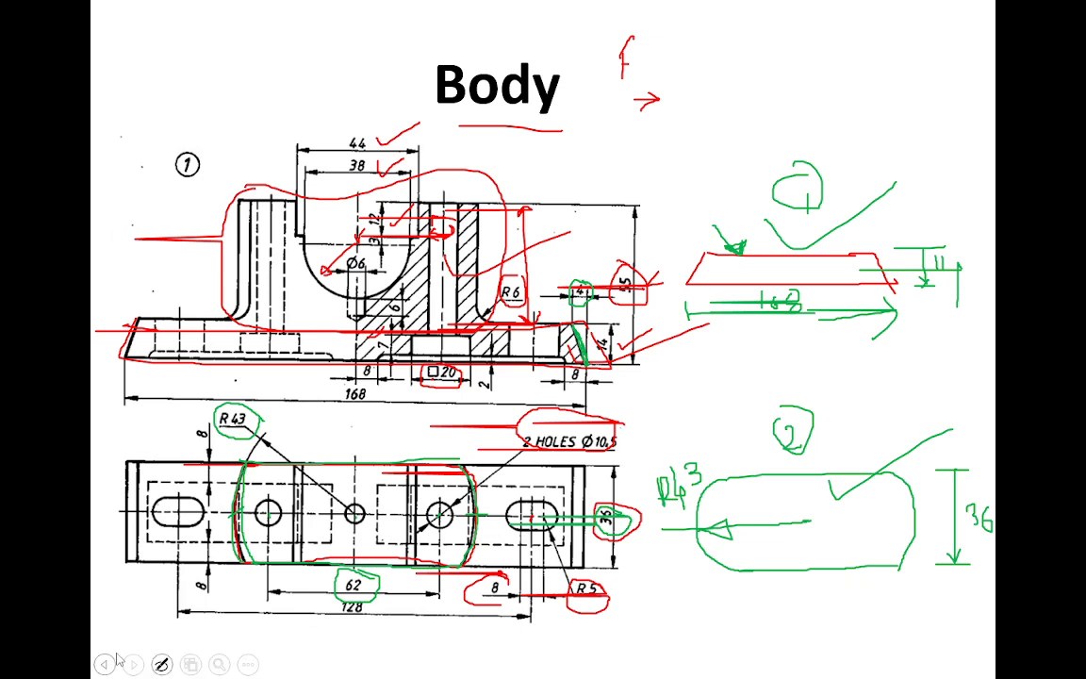
{"action": "left_click", "coordinate": [163, 666]}
{"action": "left_click", "coordinate": [118, 582]}
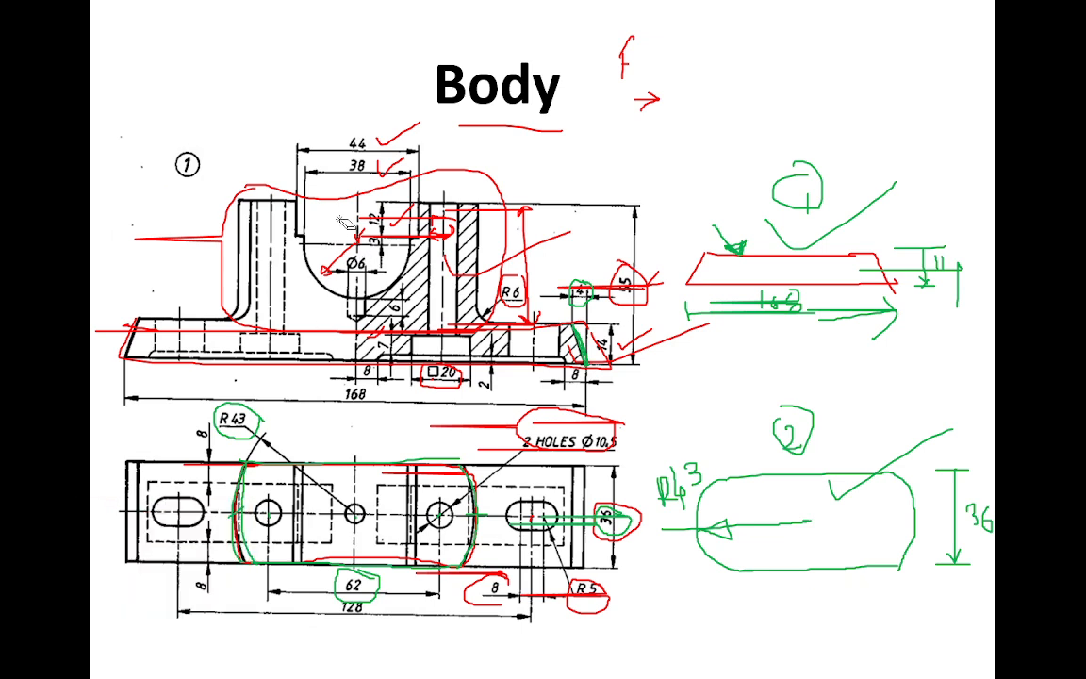
{"action": "mouse_move", "coordinate": [336, 200]}
{"action": "left_mouse_down"}
{"action": "mouse_move", "coordinate": [321, 240]}
{"action": "mouse_move", "coordinate": [394, 141]}
{"action": "left_mouse_up"}
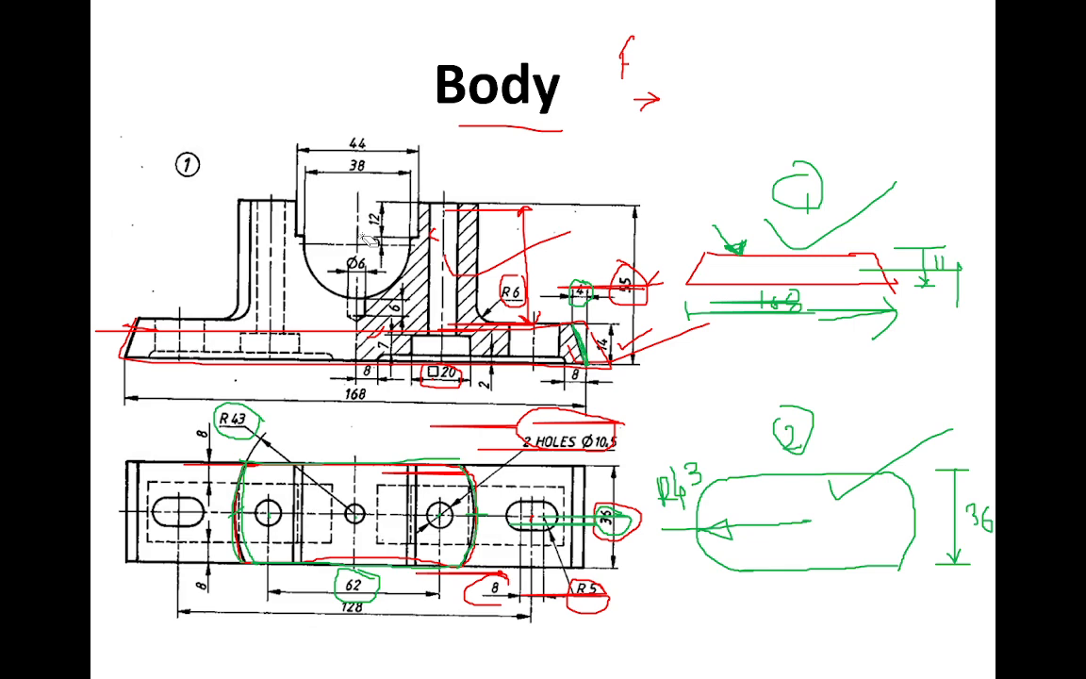
Open the slide show's pen and eraser options.
{"action": "left_click", "coordinate": [162, 665]}
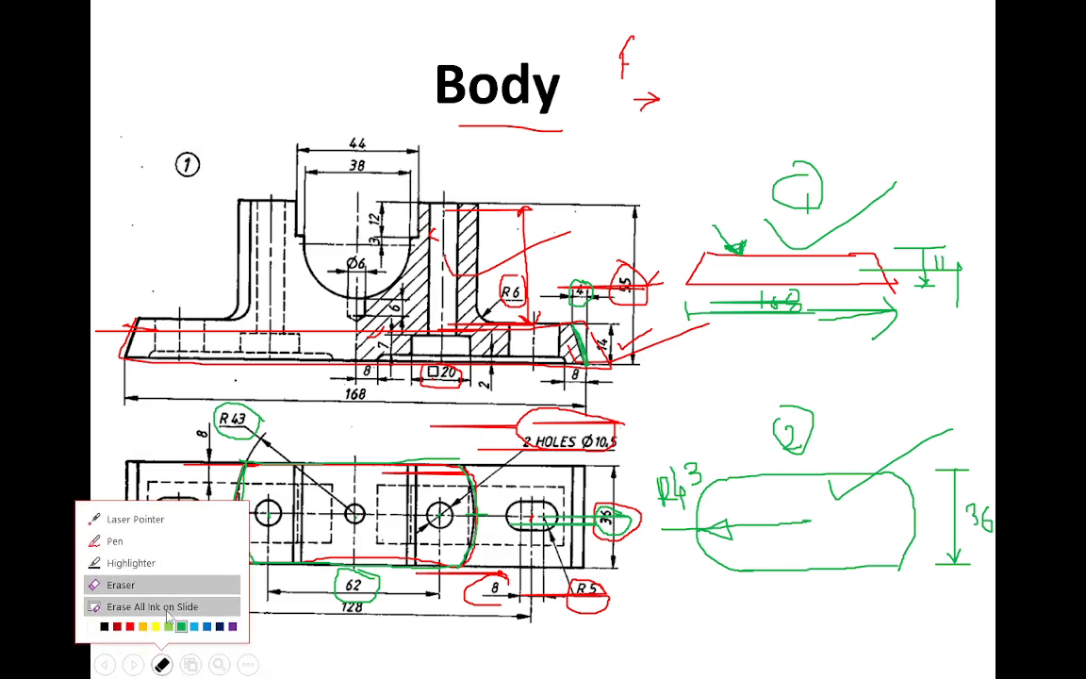
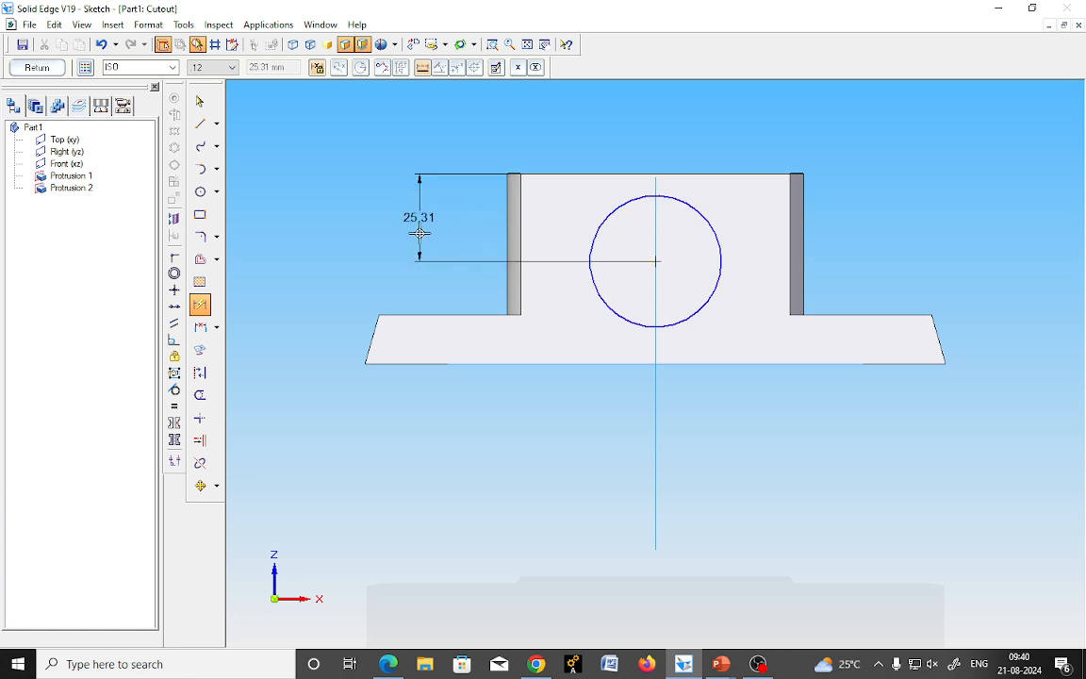
Set the dimension from the block's upper edge to the circle's centre to 15 mm and check the Body drawing in PowerPoint.
{"action": "type", "text": "15"}
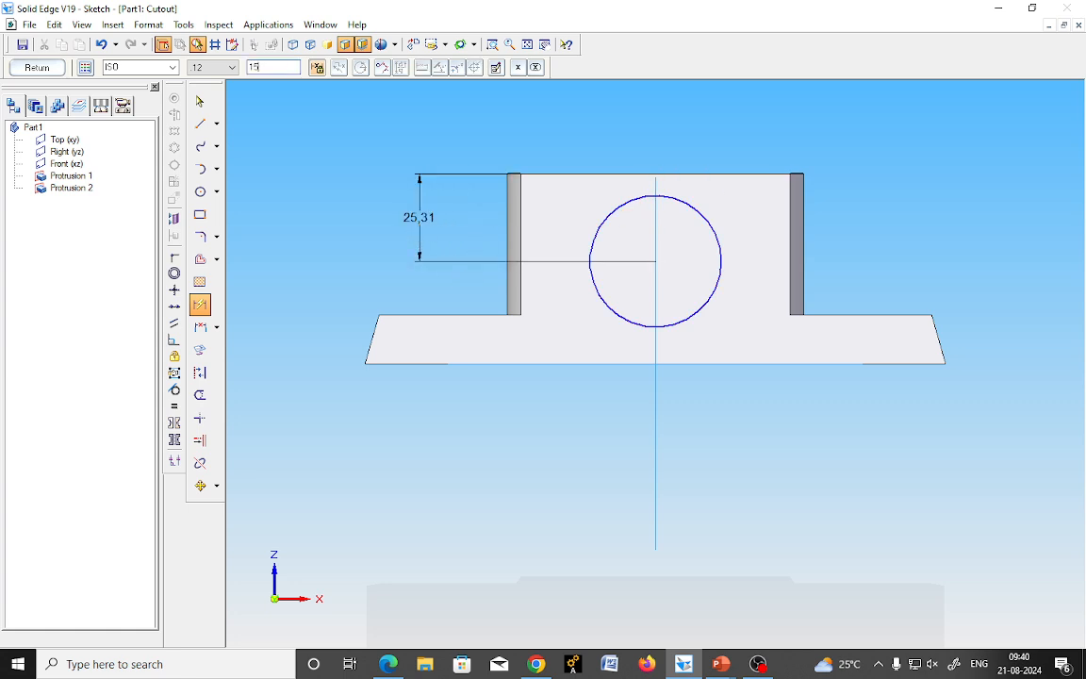
{"action": "key", "text": "Return"}
{"action": "key", "text": "alt+Tab"}
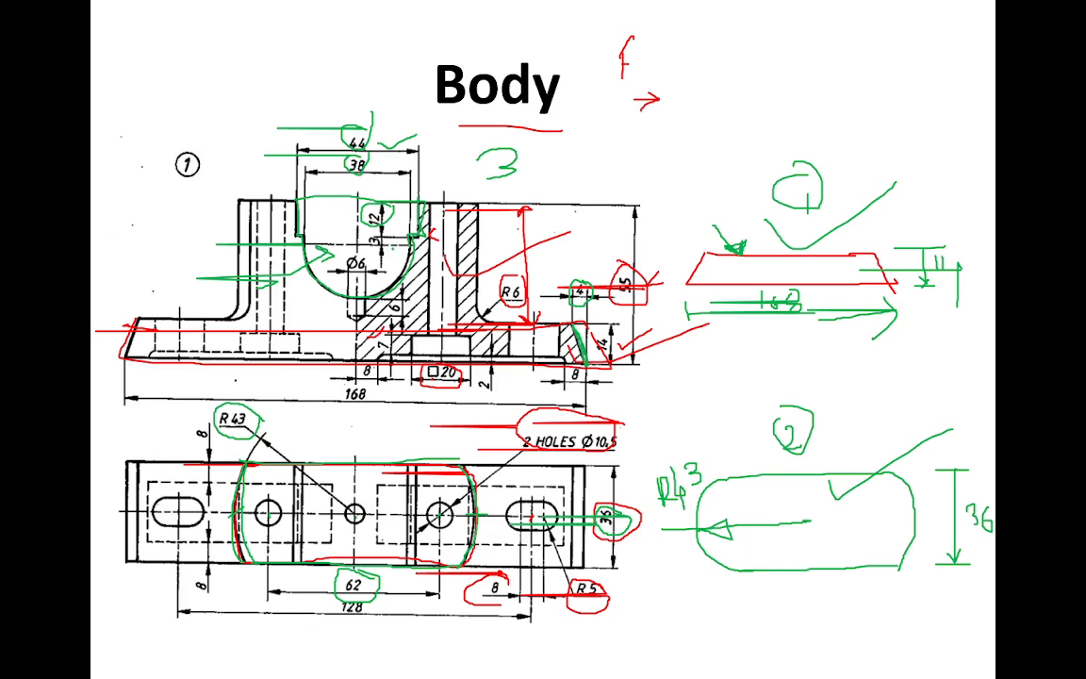
{"action": "key", "text": "alt+Tab"}
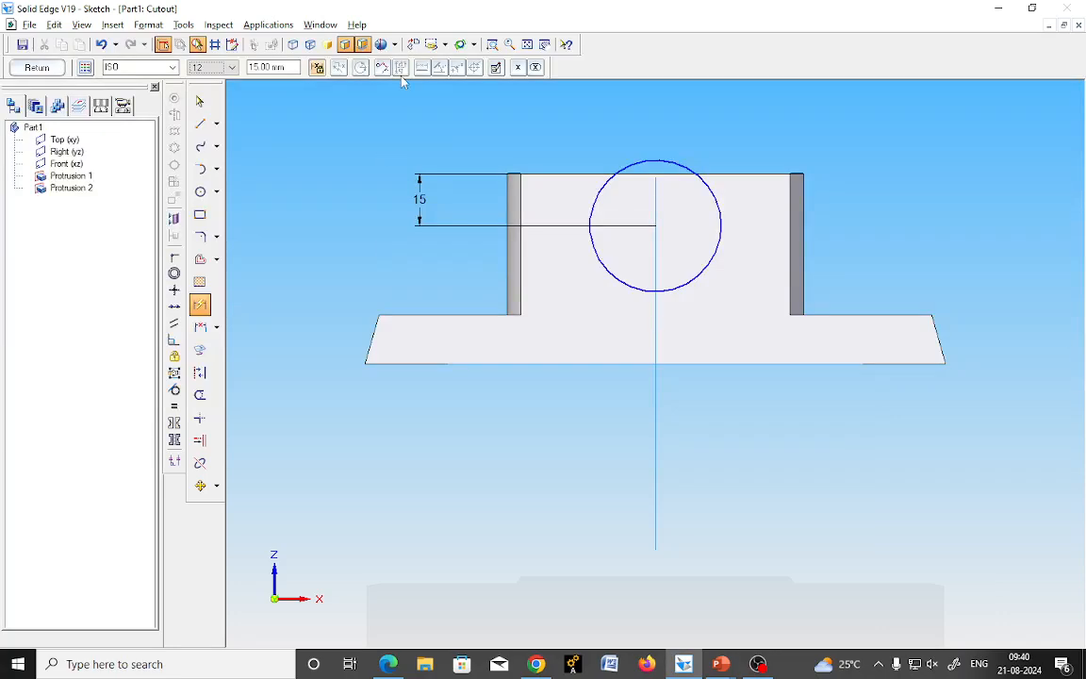
Draw a stepped line from the circle's right quadrant: 3 mm up, 3 mm outward and about 20 mm up past the block's upper edge.
{"action": "left_click", "coordinate": [492, 44]}
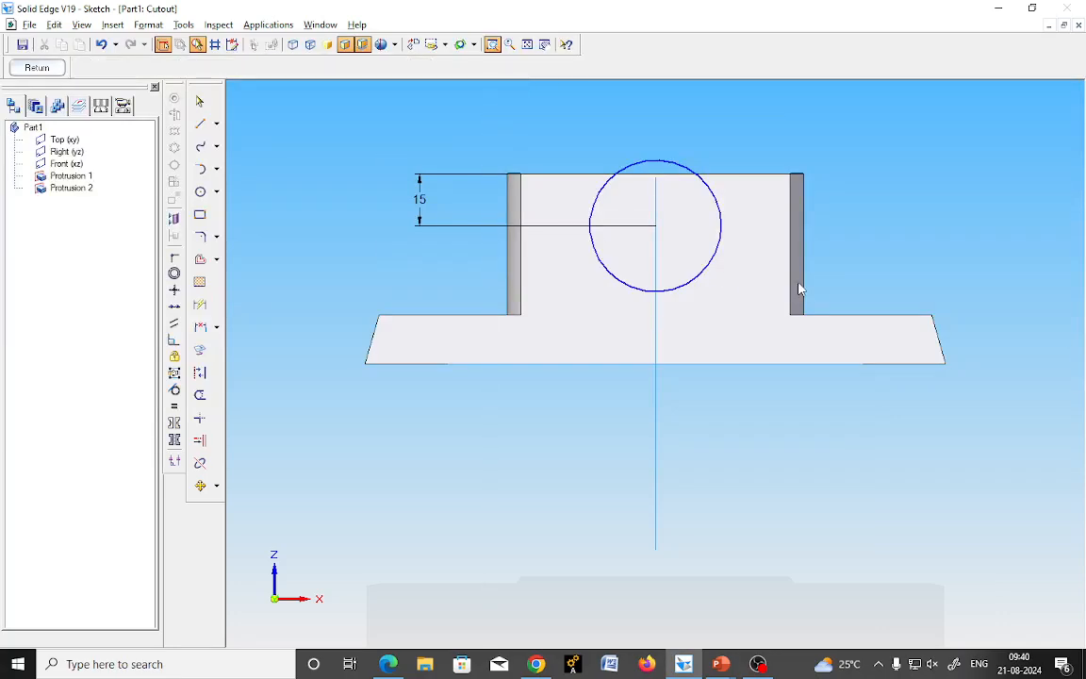
{"action": "left_click", "coordinate": [487, 114]}
{"action": "left_click", "coordinate": [829, 308]}
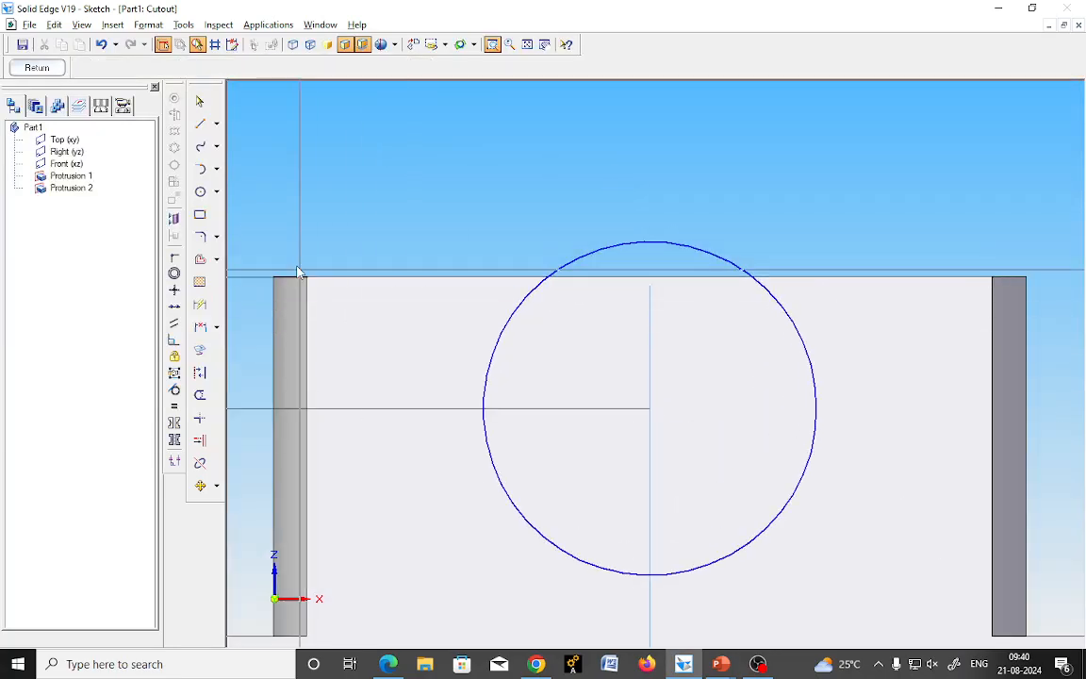
{"action": "left_click", "coordinate": [200, 124]}
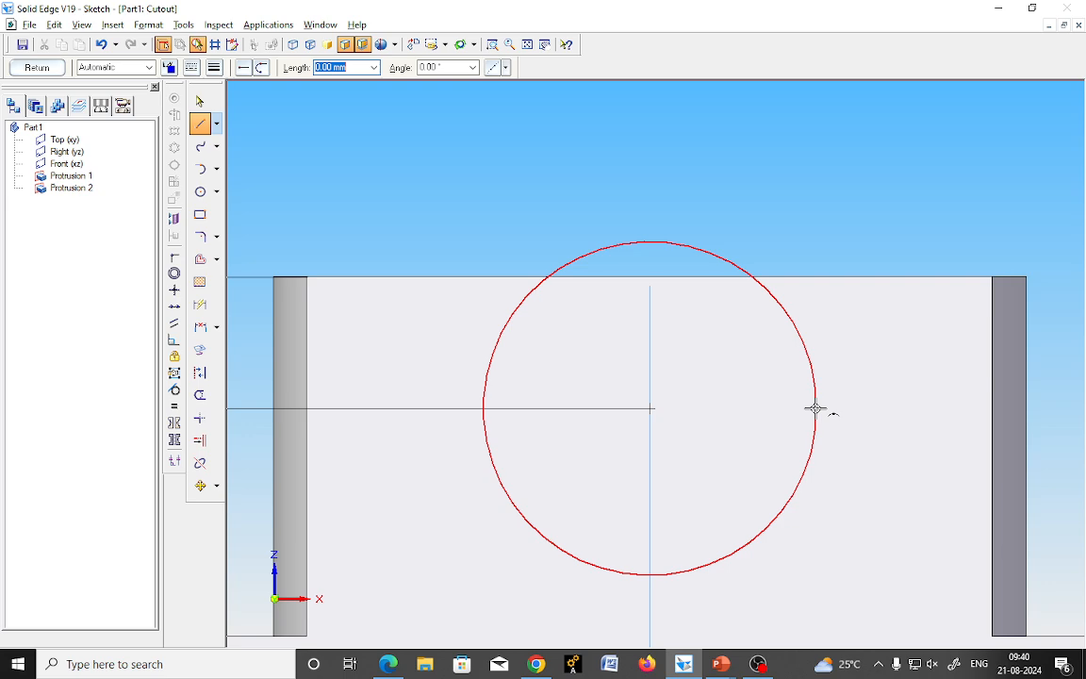
{"action": "left_click", "coordinate": [816, 386]}
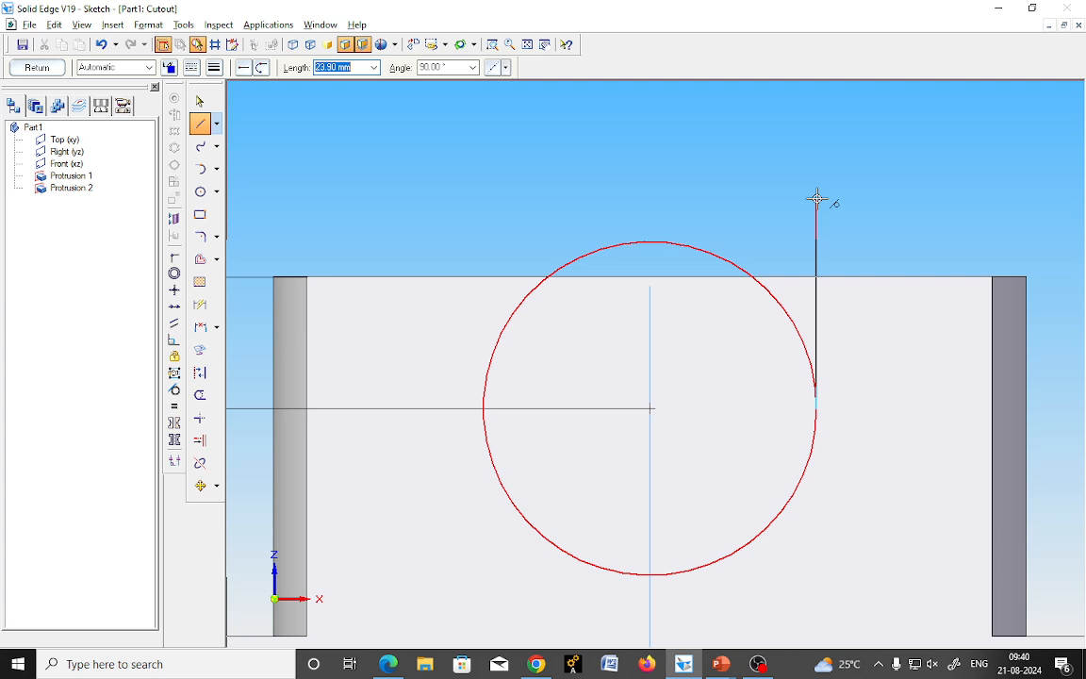
{"action": "type", "text": "3"}
{"action": "key", "text": "Return"}
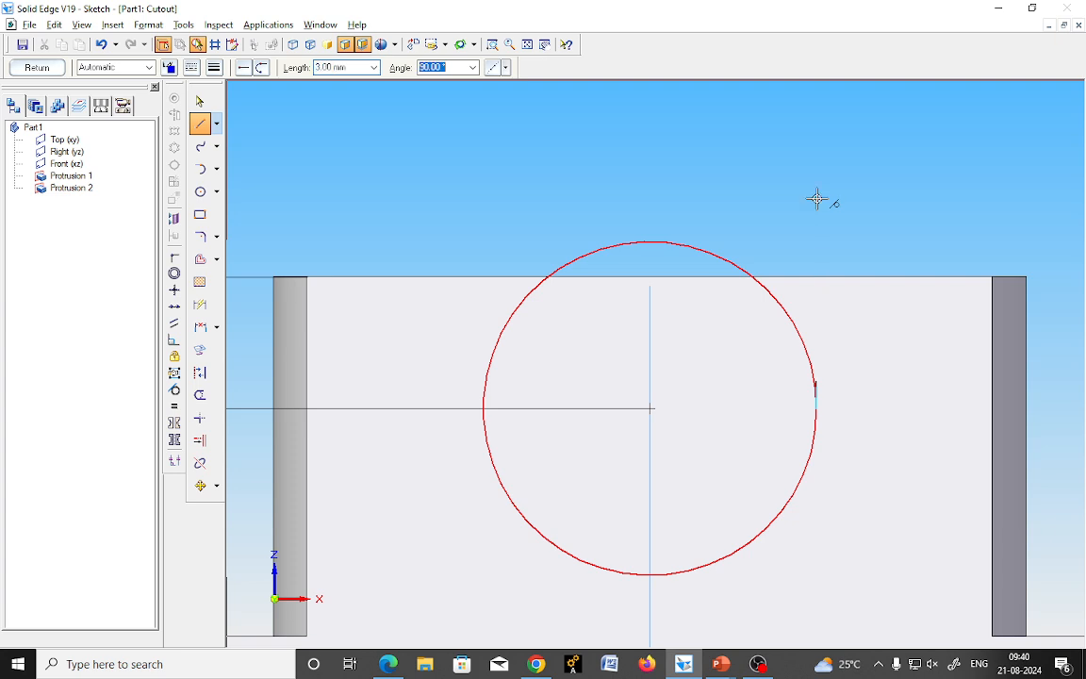
{"action": "key", "text": "Return"}
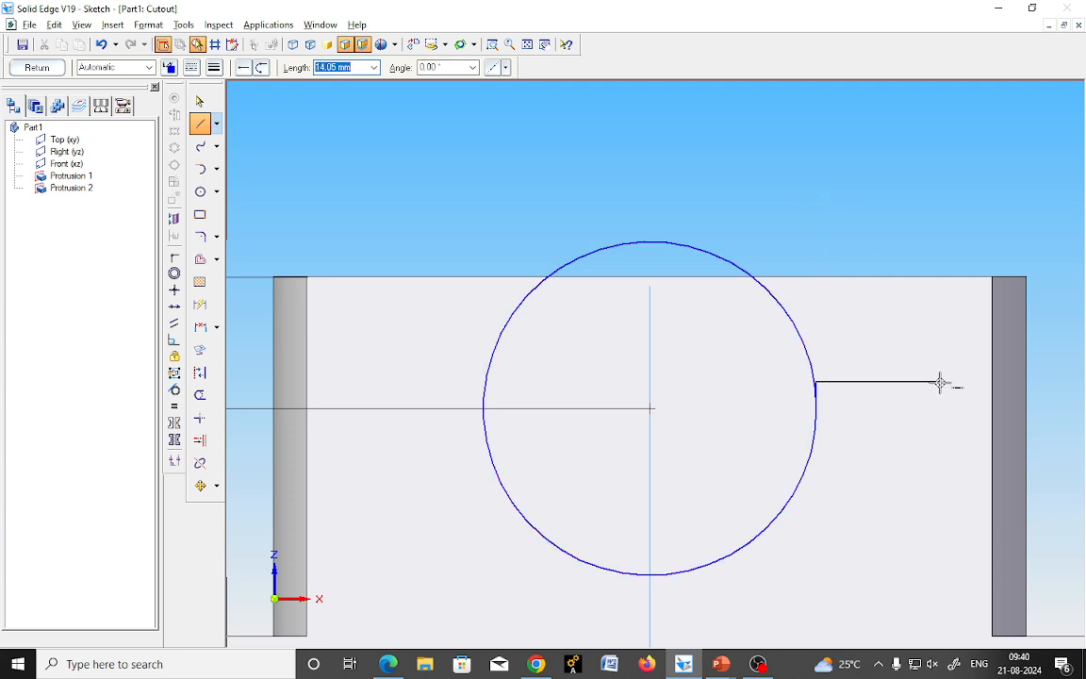
{"action": "type", "text": "3"}
{"action": "key", "text": "Return"}
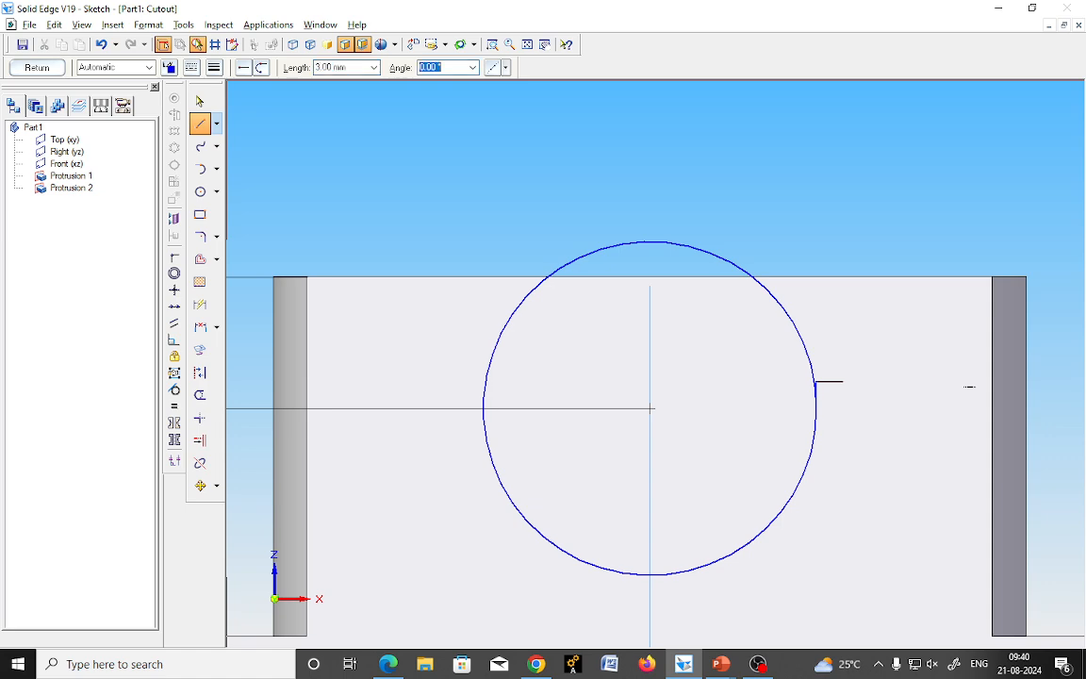
{"action": "key", "text": "Return"}
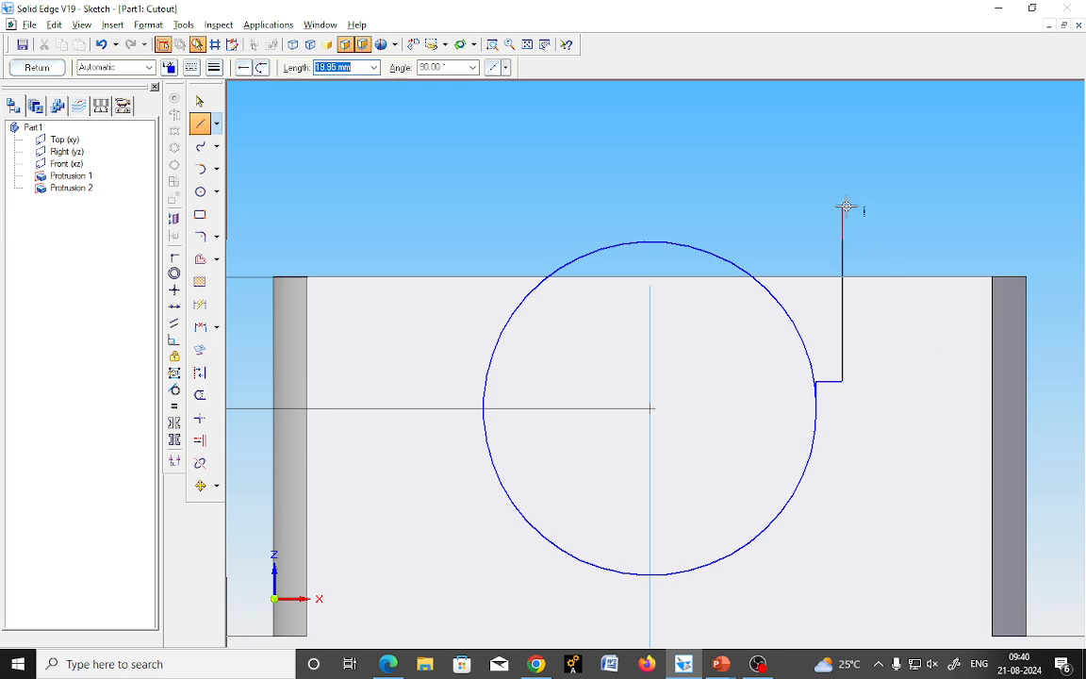
{"action": "left_click", "coordinate": [844, 206]}
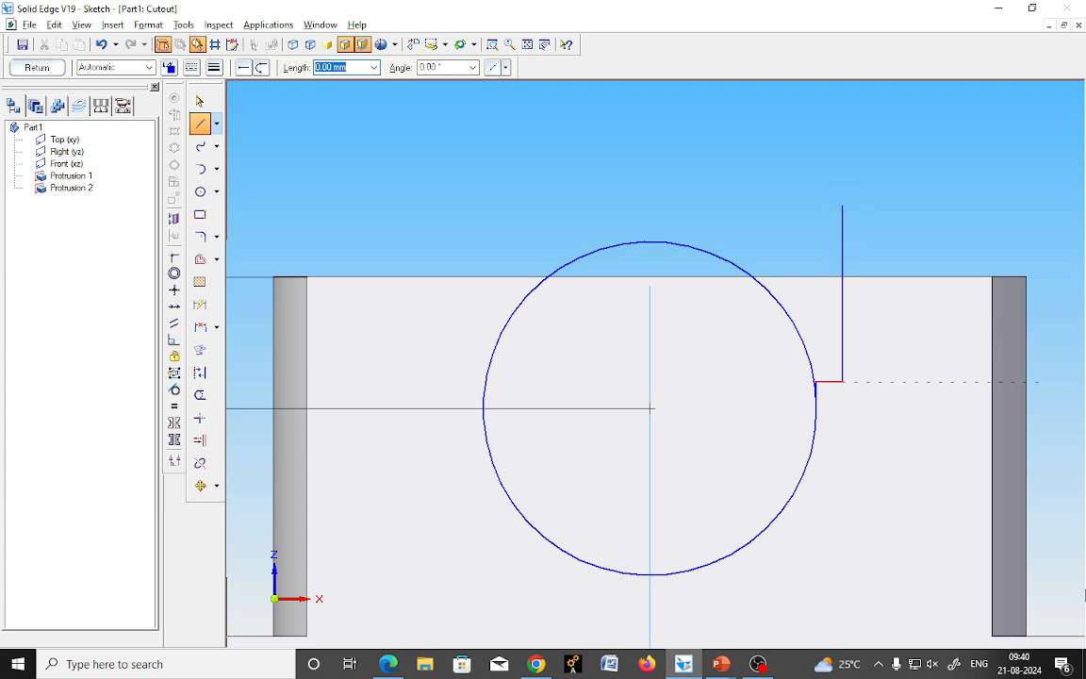
Dimension the short horizontal segment of the stepped line on the circle's right side.
{"action": "left_click", "coordinate": [200, 305]}
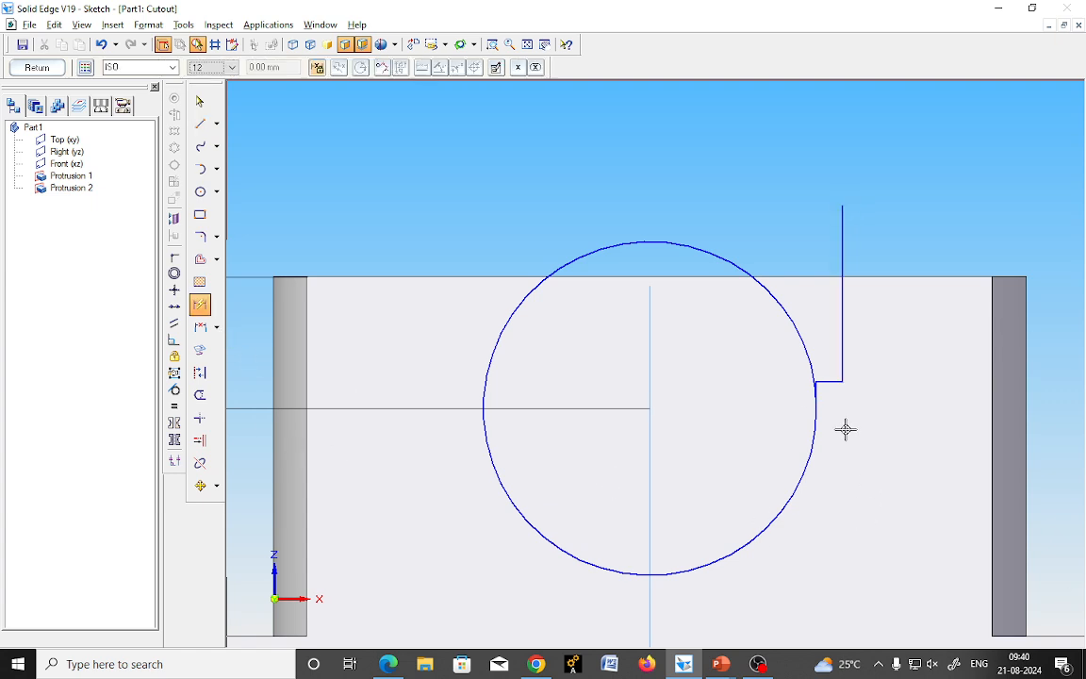
{"action": "left_click", "coordinate": [830, 381]}
{"action": "left_click", "coordinate": [810, 230]}
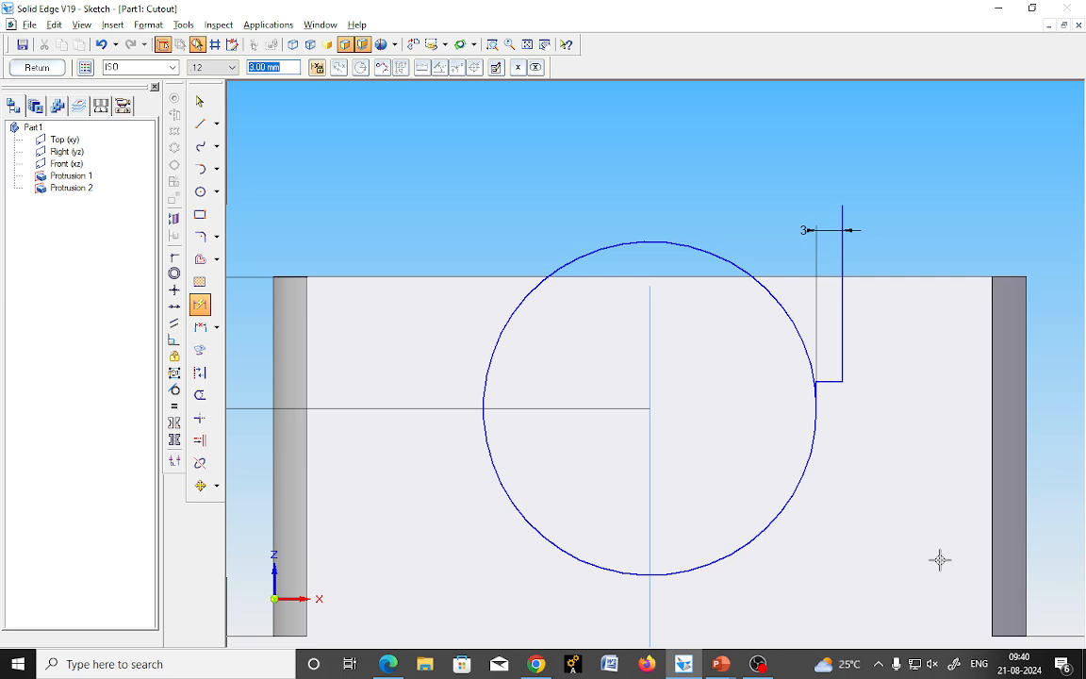
Draw a matching stepped line on the circle's left side, 3 mm outward and about 22 mm up, and a horizontal line along the block's upper edge.
{"action": "left_click", "coordinate": [202, 125]}
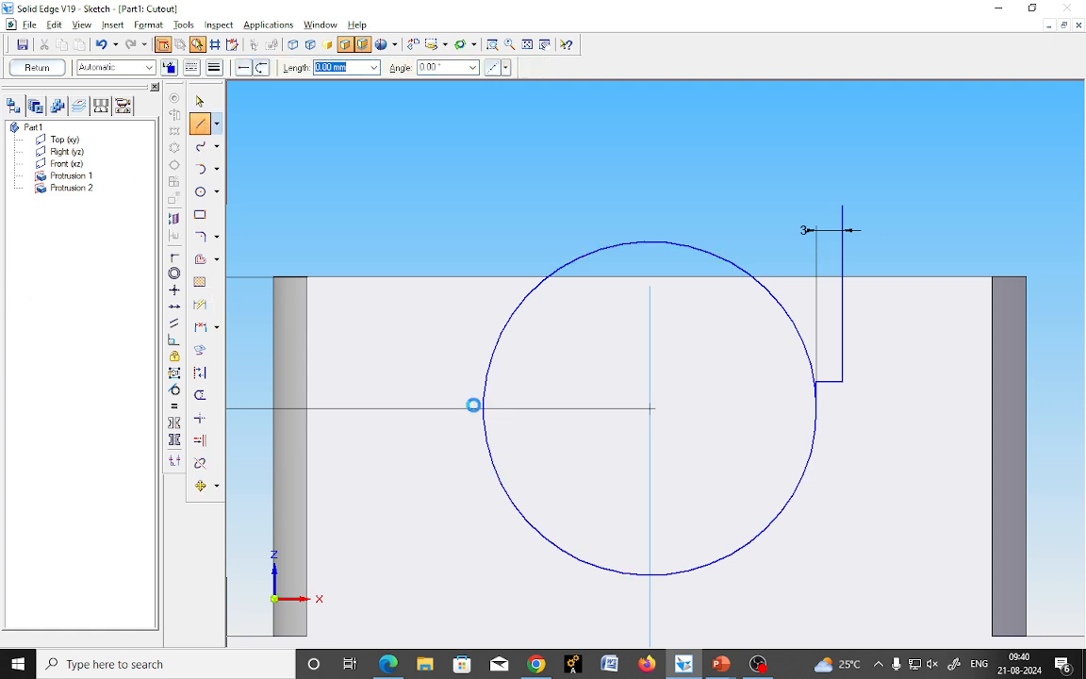
{"action": "left_click", "coordinate": [484, 389]}
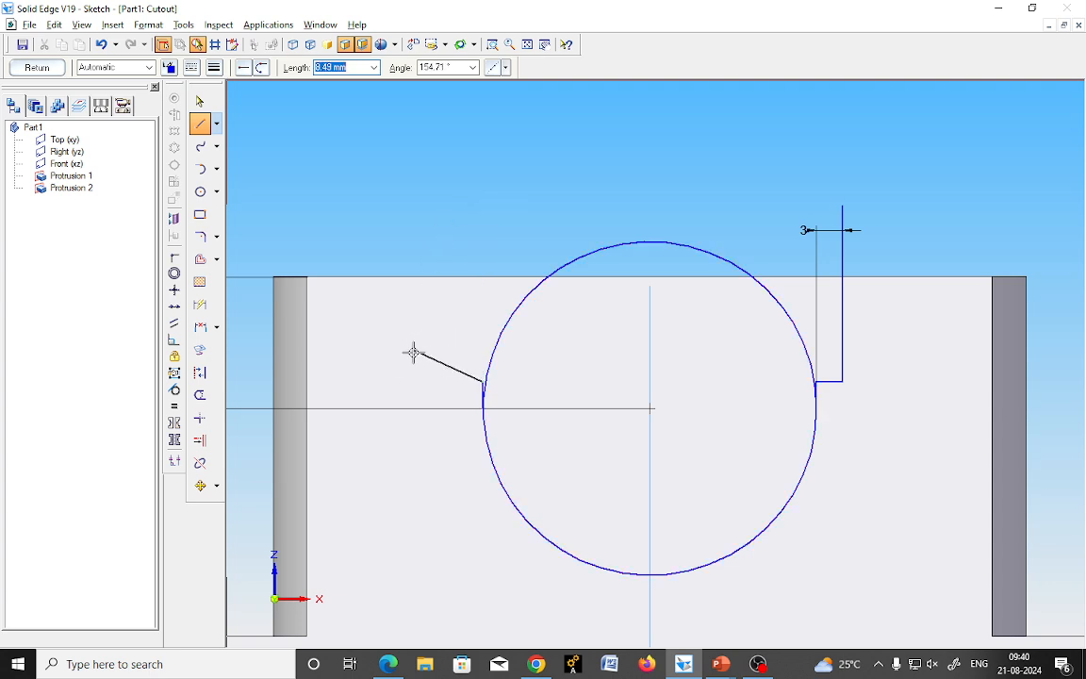
{"action": "type", "text": "3"}
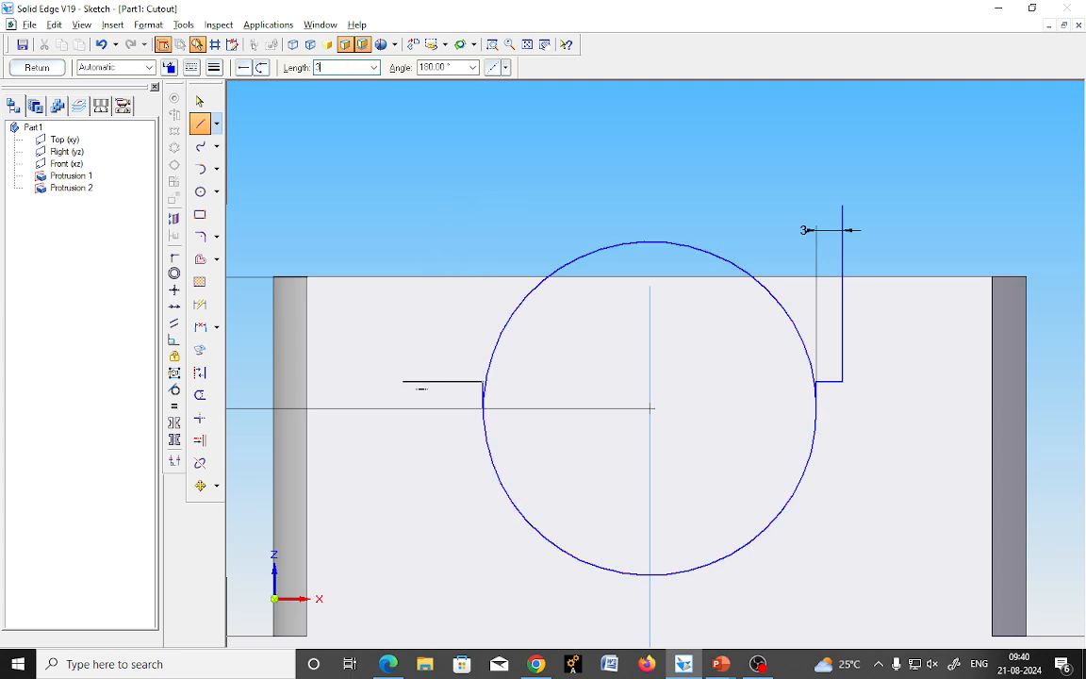
{"action": "key", "text": "Return"}
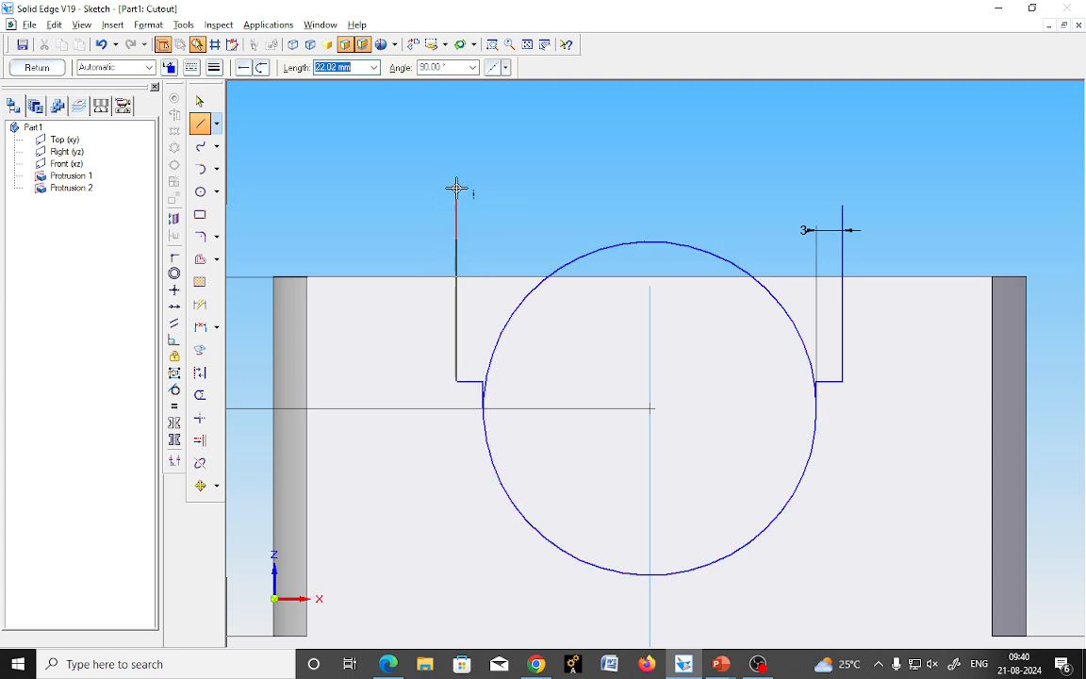
{"action": "left_click", "coordinate": [457, 187]}
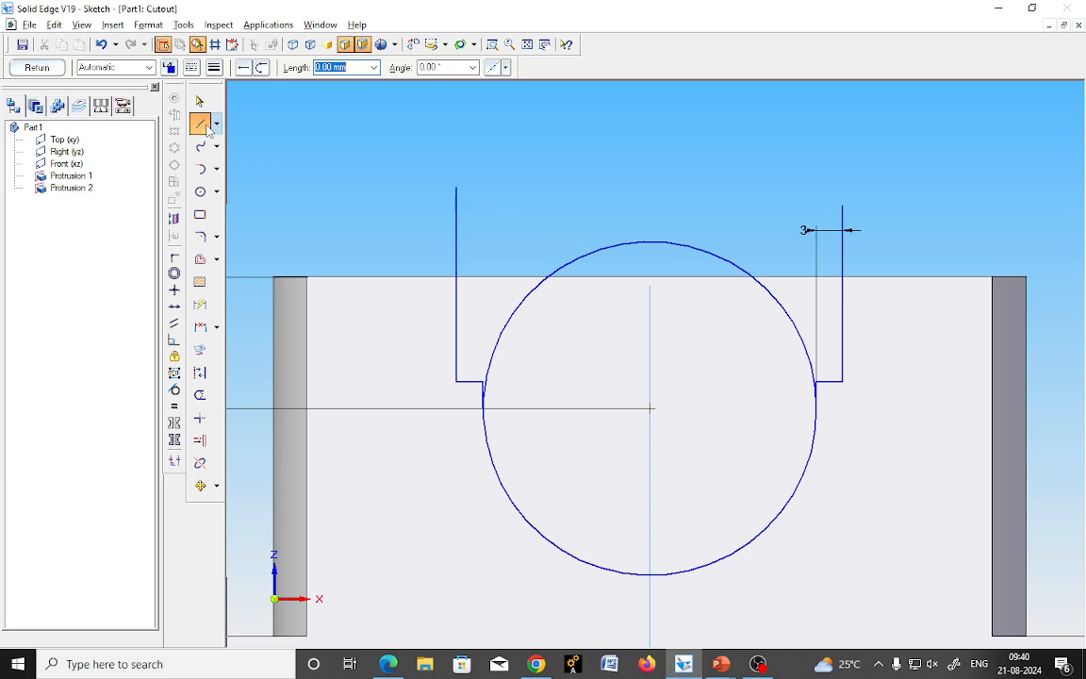
{"action": "left_click", "coordinate": [407, 278]}
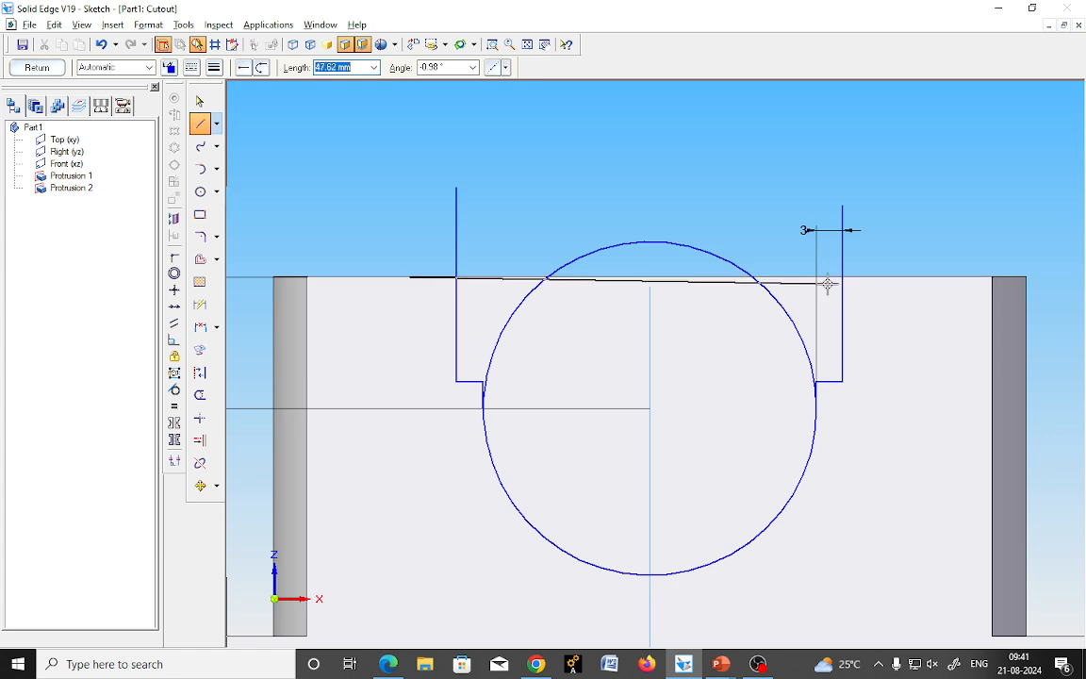
{"action": "left_click", "coordinate": [873, 278]}
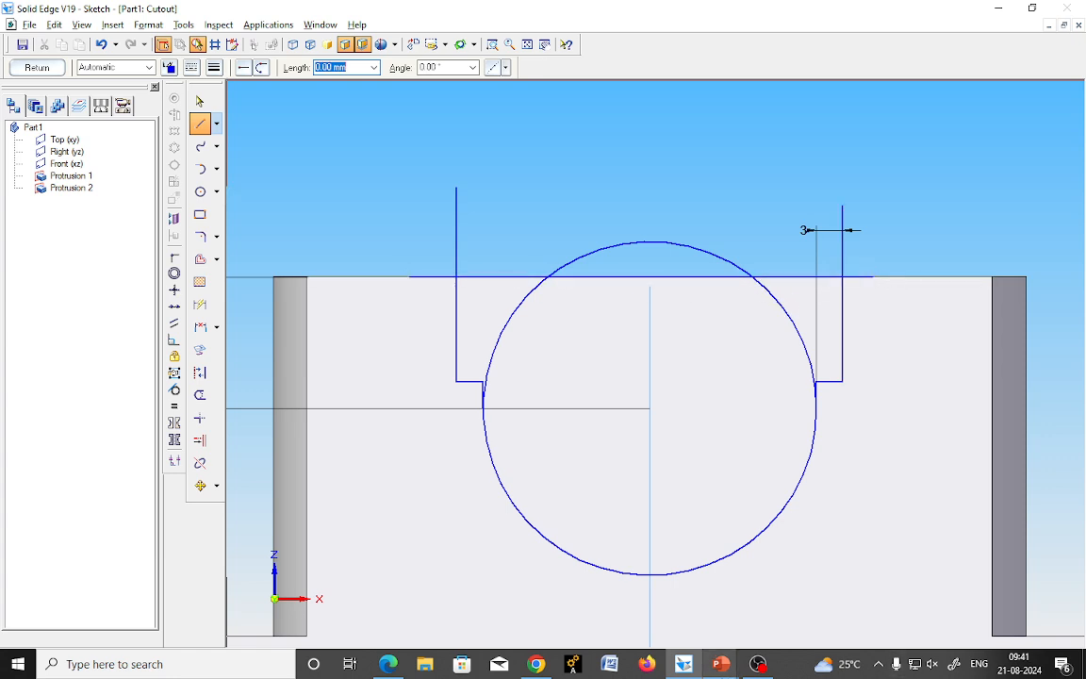
Trim the line ends beyond the profile's upper corners and the circle's upper arcs to leave one closed stepped profile with a rounded bottom.
{"action": "left_click", "coordinate": [200, 394]}
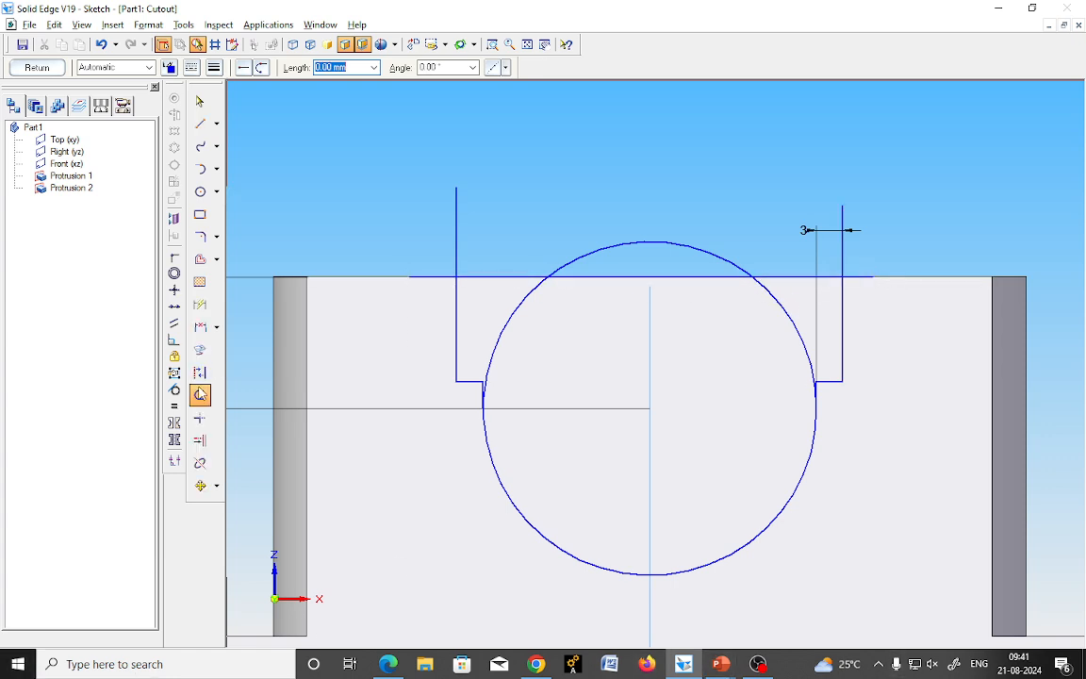
{"action": "left_click", "coordinate": [460, 215]}
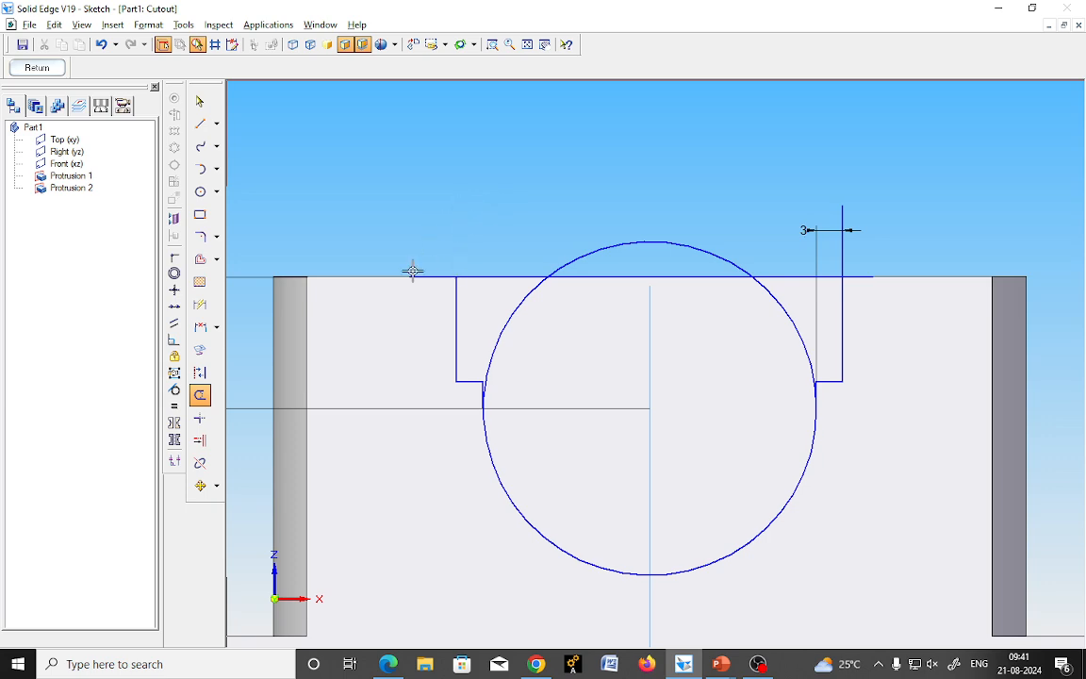
{"action": "left_click", "coordinate": [510, 320]}
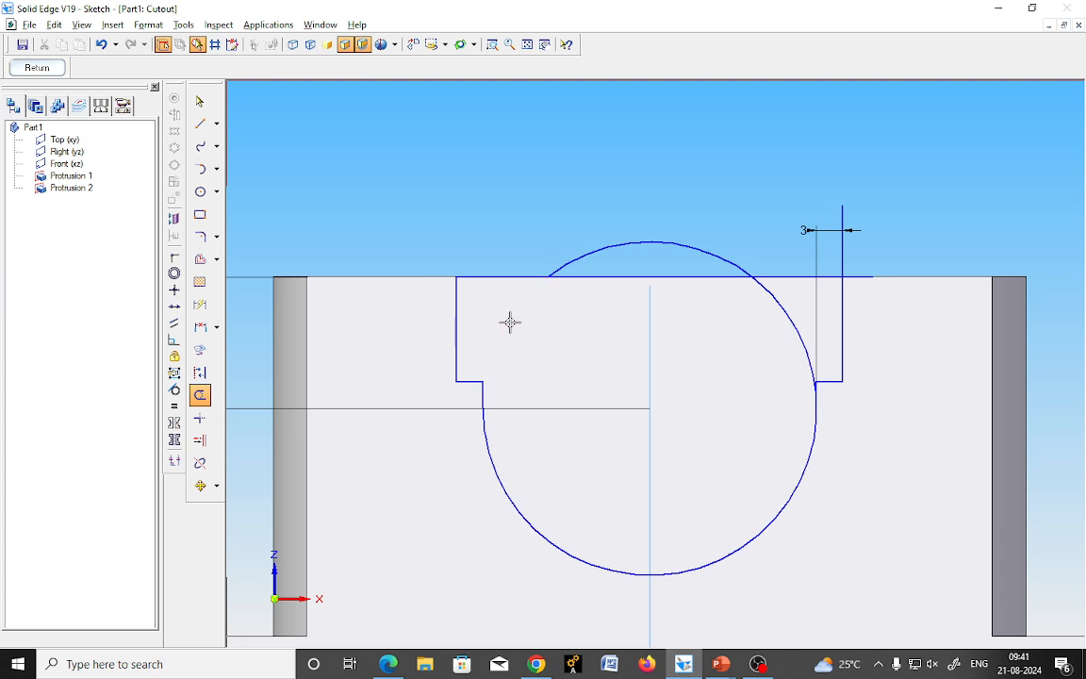
{"action": "left_click", "coordinate": [696, 242]}
{"action": "left_click", "coordinate": [842, 214]}
{"action": "left_click", "coordinate": [873, 277]}
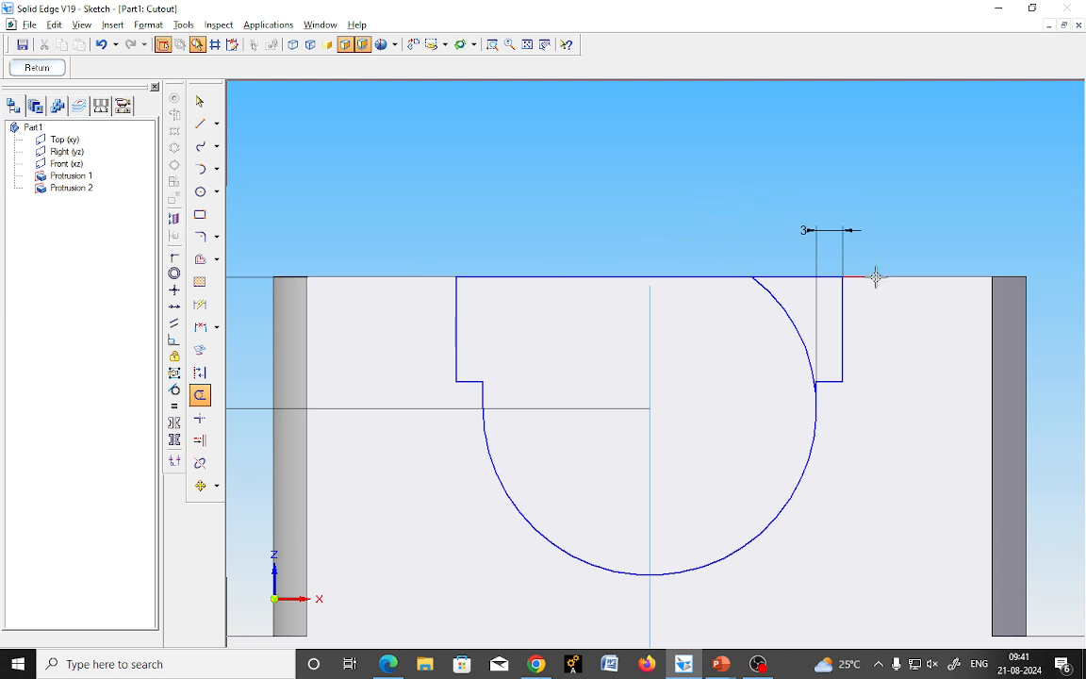
{"action": "left_click", "coordinate": [790, 320]}
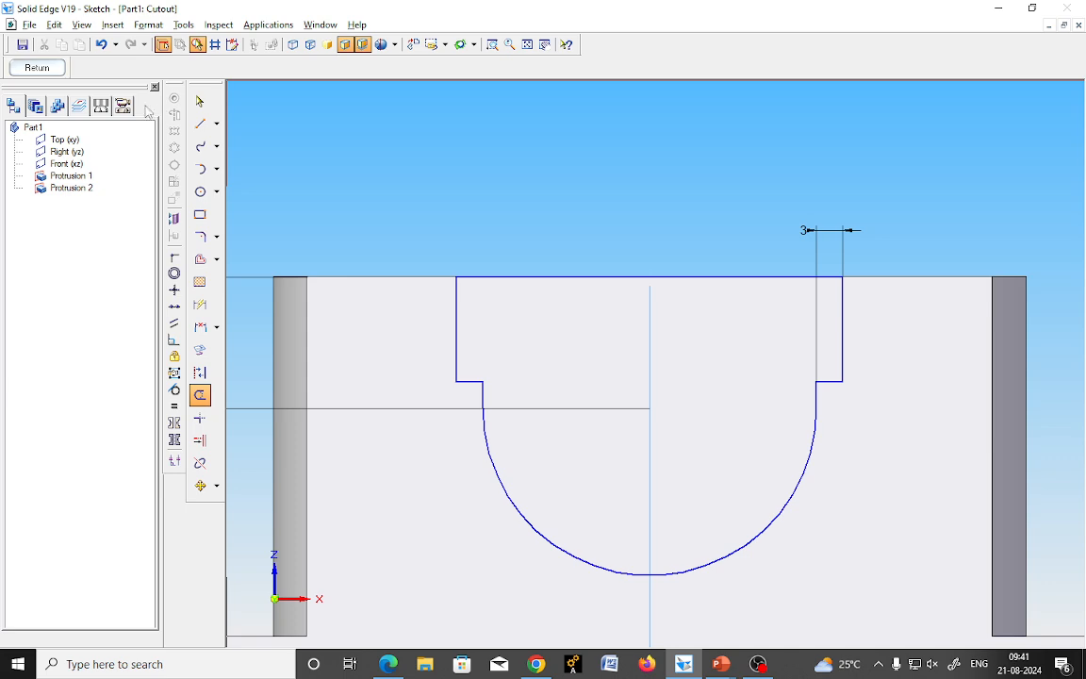
Close the sketch, extend the cut past the block's front face and finish the cutout.
{"action": "left_click", "coordinate": [58, 66]}
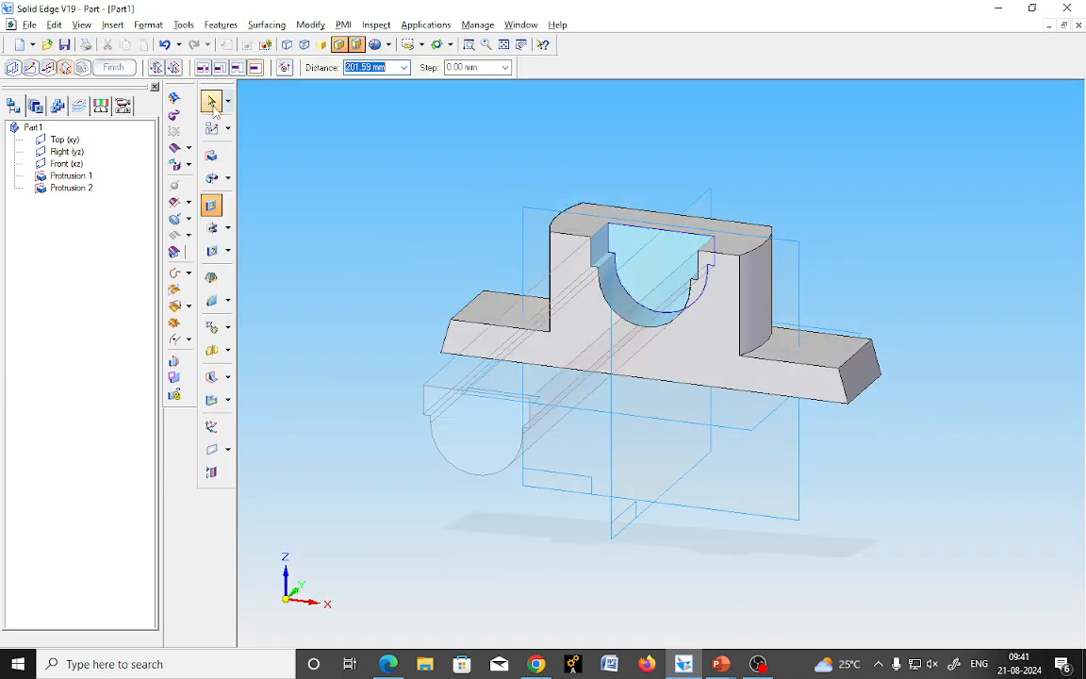
{"action": "left_click", "coordinate": [254, 178]}
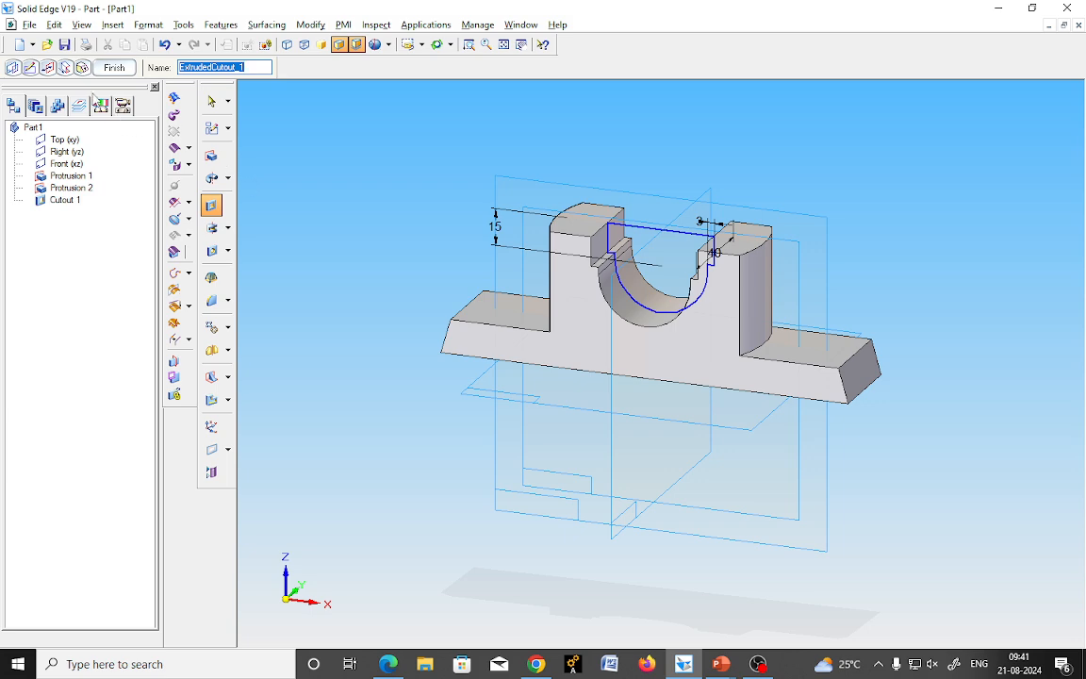
{"action": "left_click", "coordinate": [114, 67]}
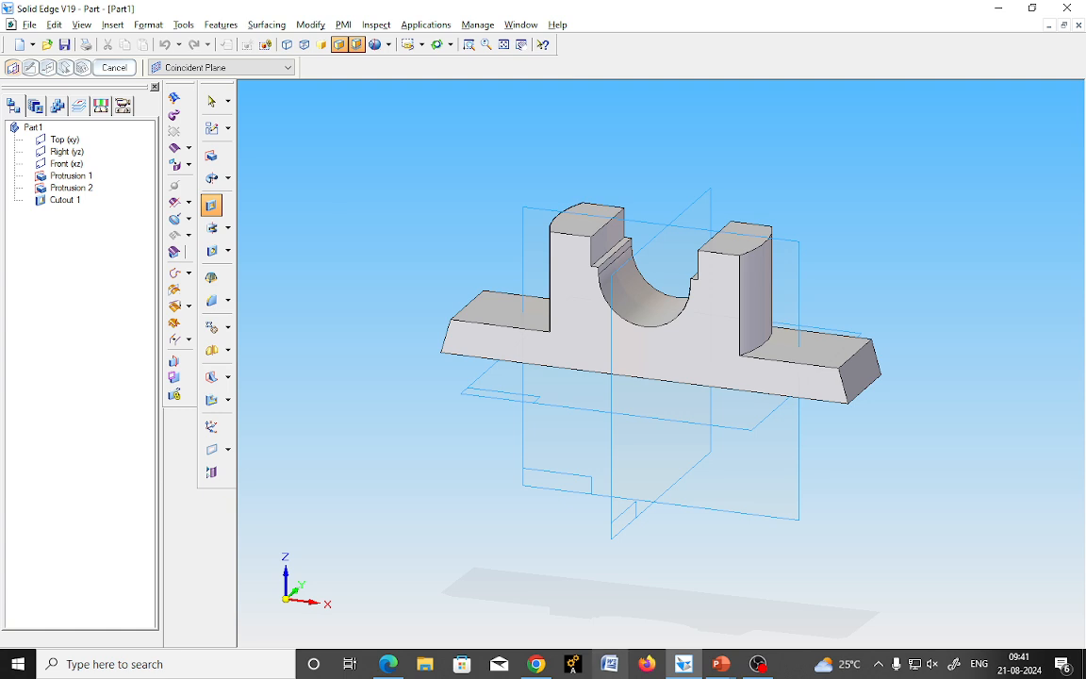
Switch to the PowerPoint slide show, mark the Ø6 hole and its 6 mm depth on the front view, and return to Solid Edge.
{"action": "mouse_move", "coordinate": [723, 667]}
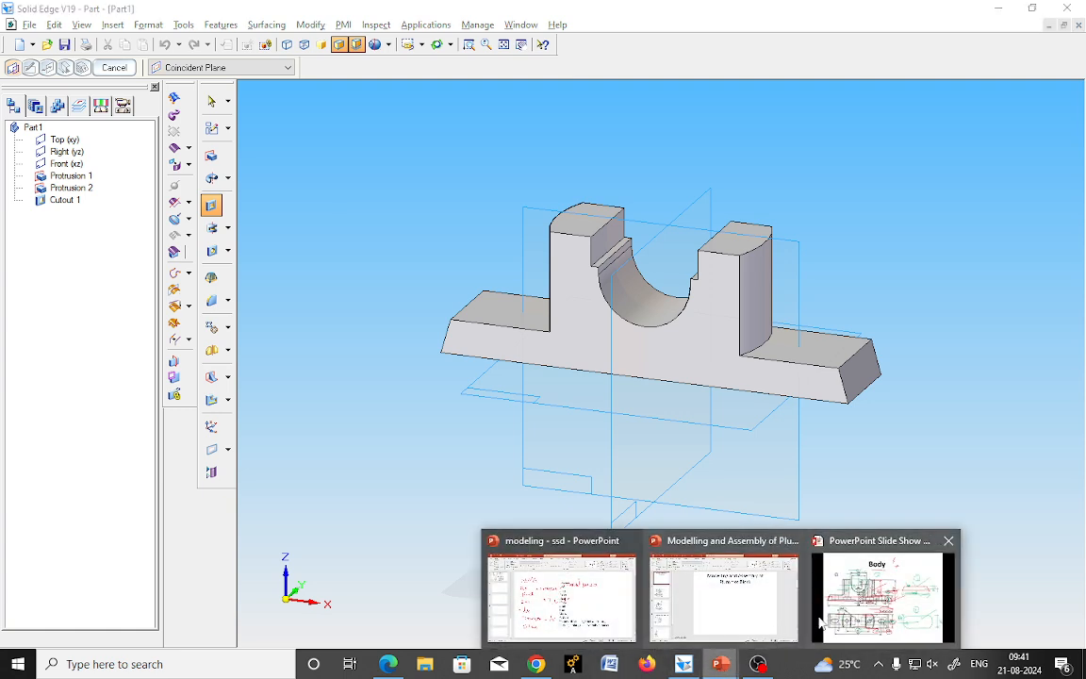
{"action": "left_click", "coordinate": [884, 594]}
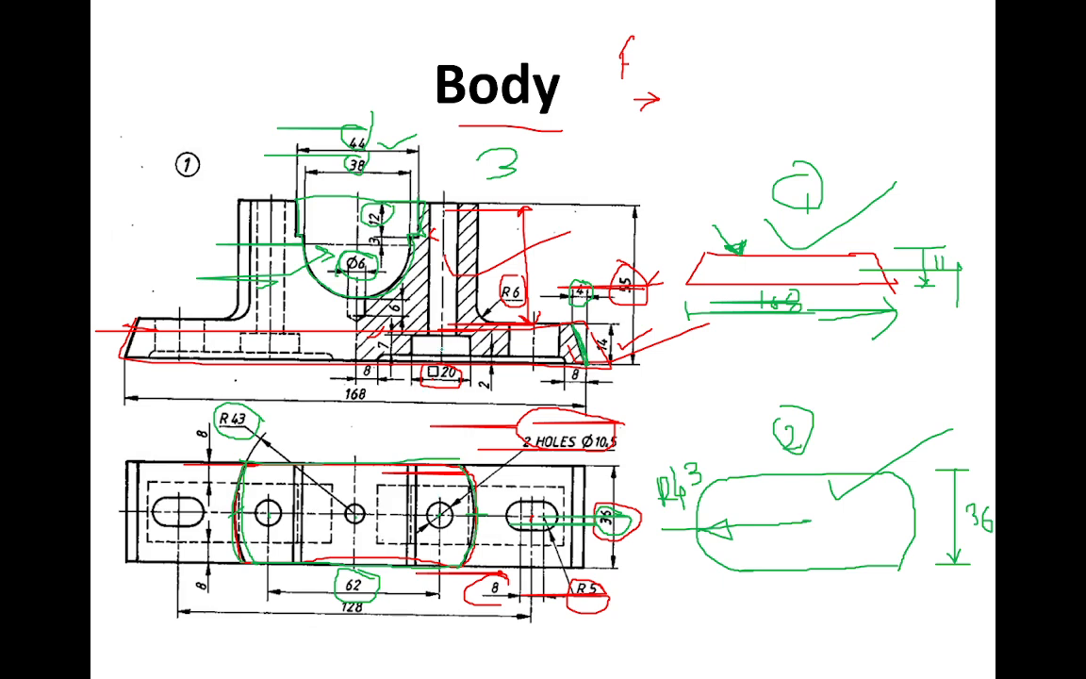
{"action": "mouse_move", "coordinate": [382, 305]}
{"action": "left_mouse_down"}
{"action": "mouse_move", "coordinate": [297, 305]}
{"action": "mouse_move", "coordinate": [297, 320]}
{"action": "left_mouse_up"}
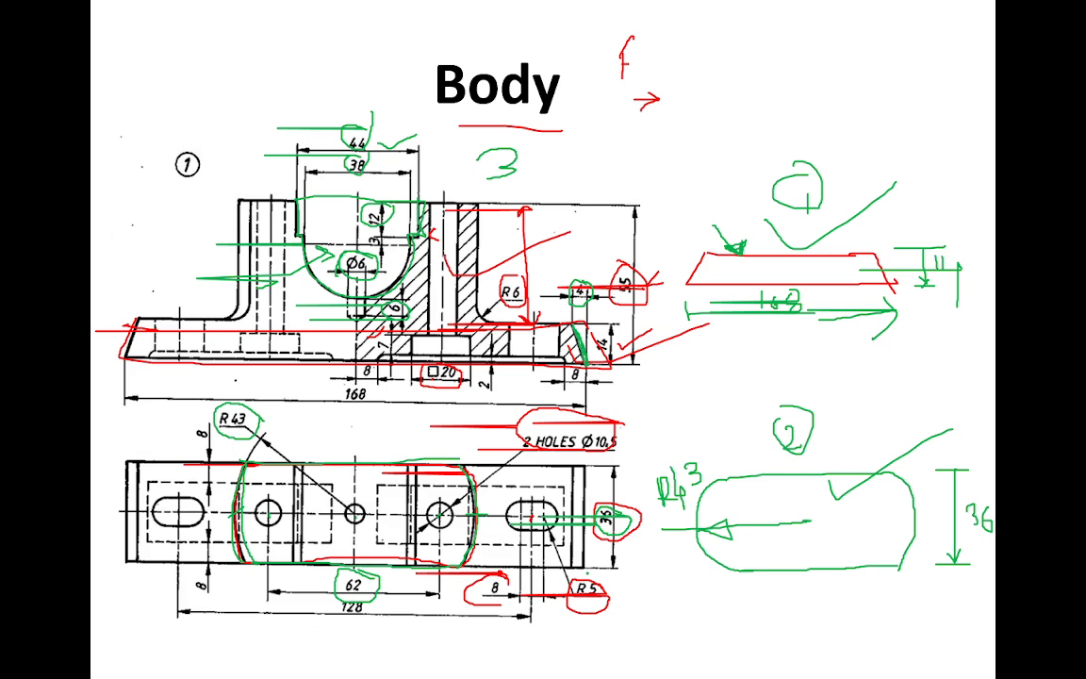
{"action": "key", "text": "alt+Tab"}
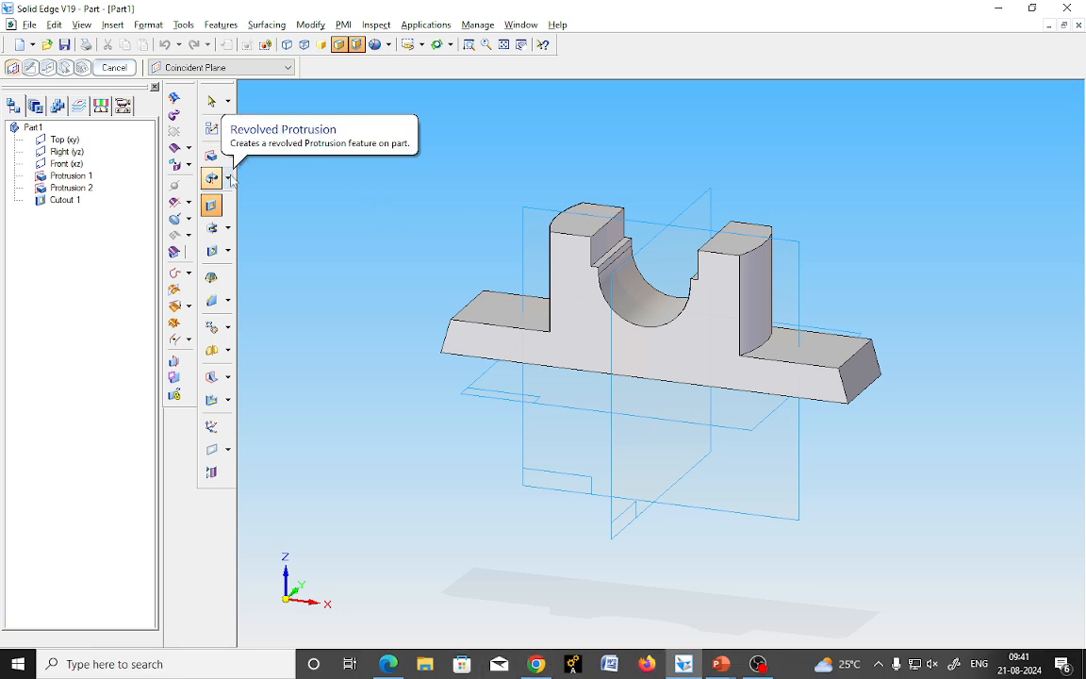
Start a revolved cutout on the front plane and draw a closed rectangle about 5 by 19 mm, one side on the vertical centre line, across the round cutout's bottom.
{"action": "left_click", "coordinate": [227, 227]}
{"action": "left_click", "coordinate": [262, 229]}
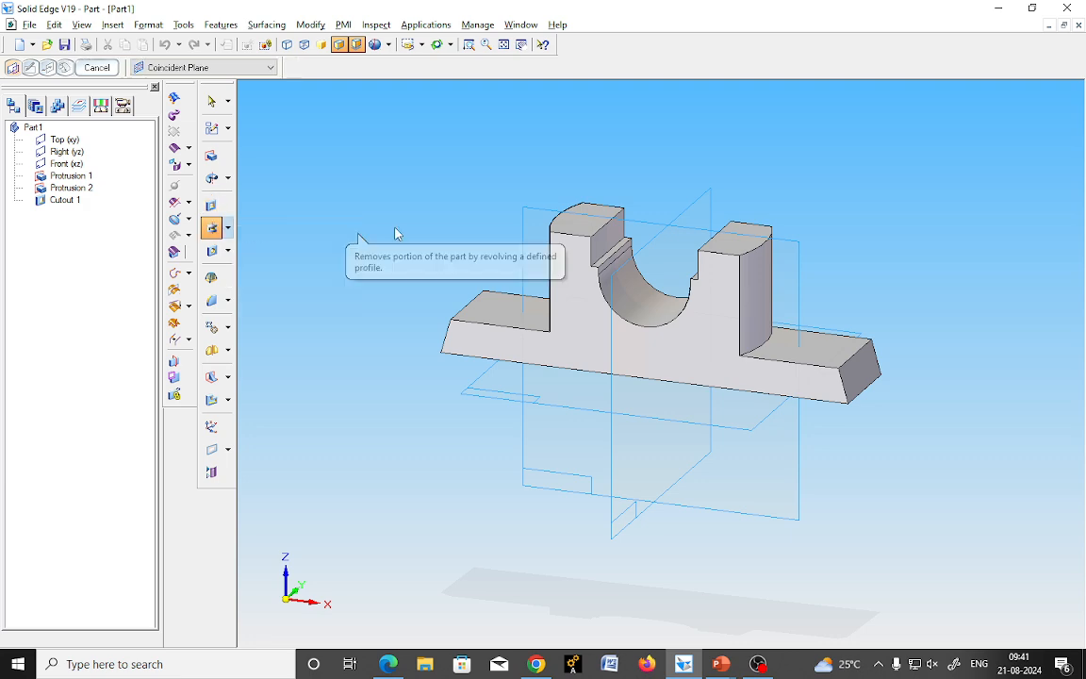
{"action": "left_click", "coordinate": [801, 250]}
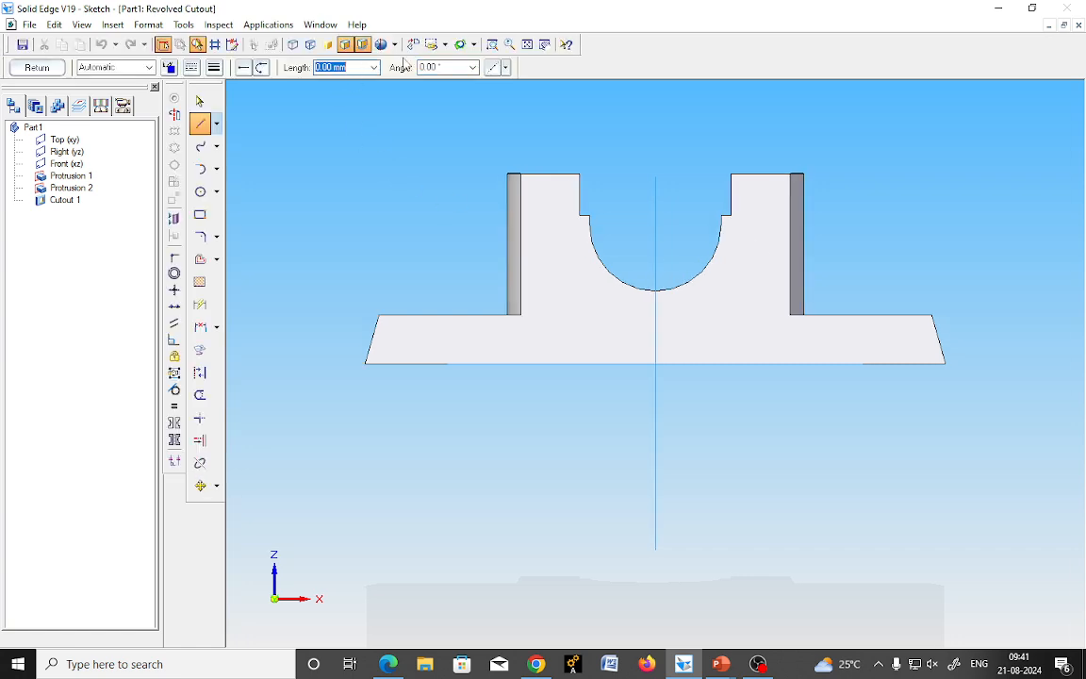
{"action": "left_click", "coordinate": [492, 45]}
{"action": "left_click", "coordinate": [596, 232]}
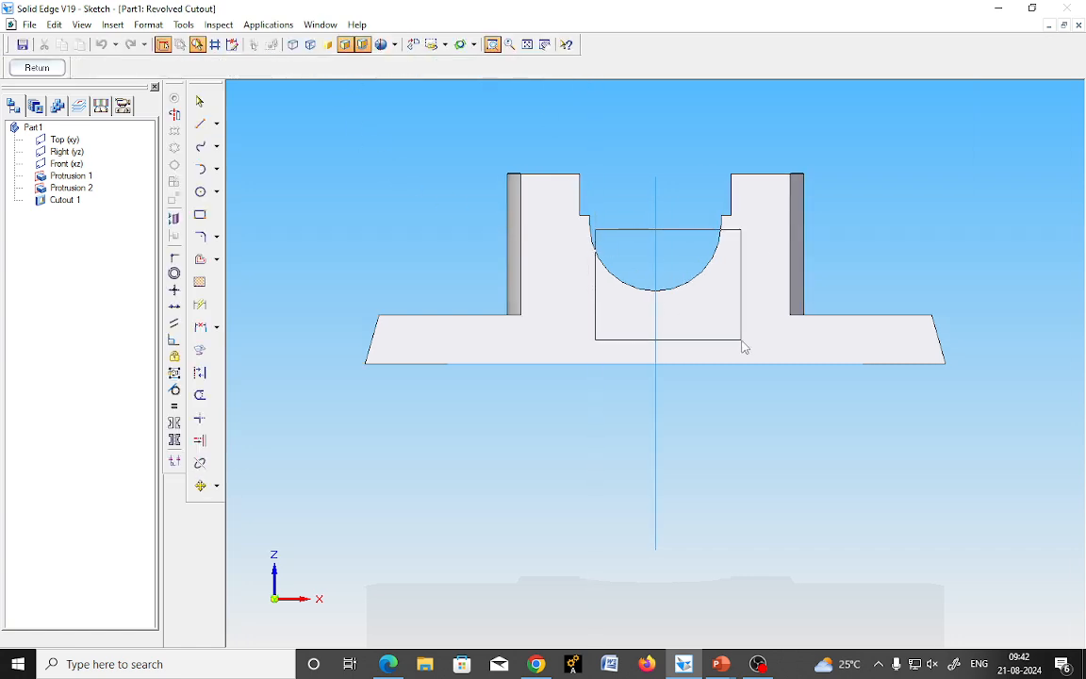
{"action": "left_click", "coordinate": [744, 344]}
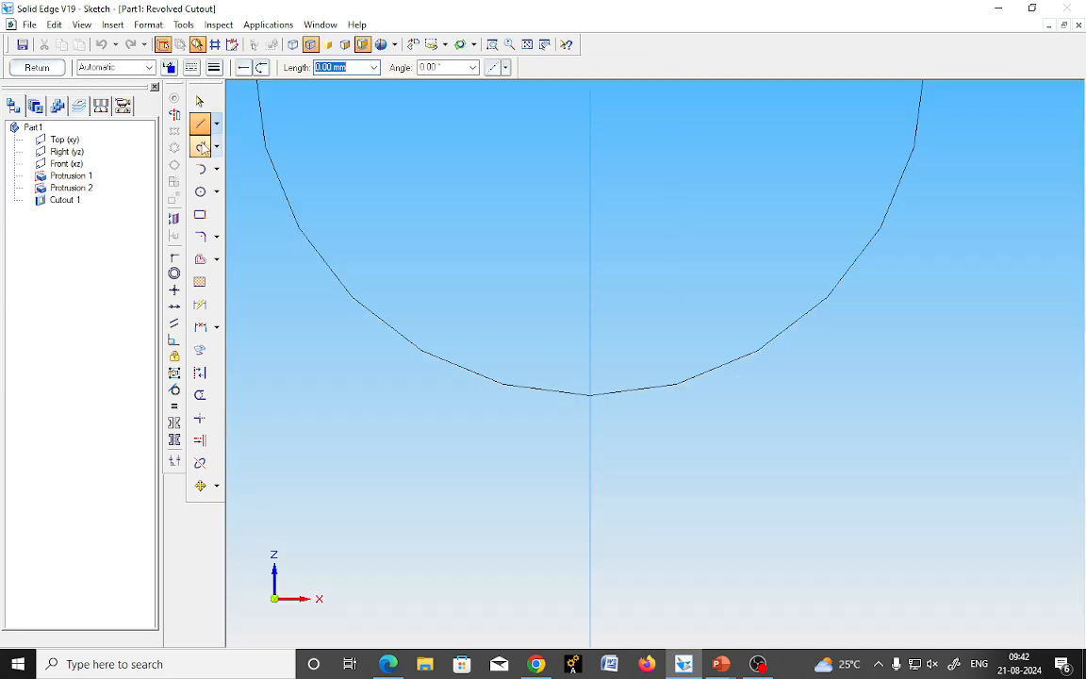
{"action": "left_click", "coordinate": [590, 259]}
{"action": "left_click", "coordinate": [684, 258]}
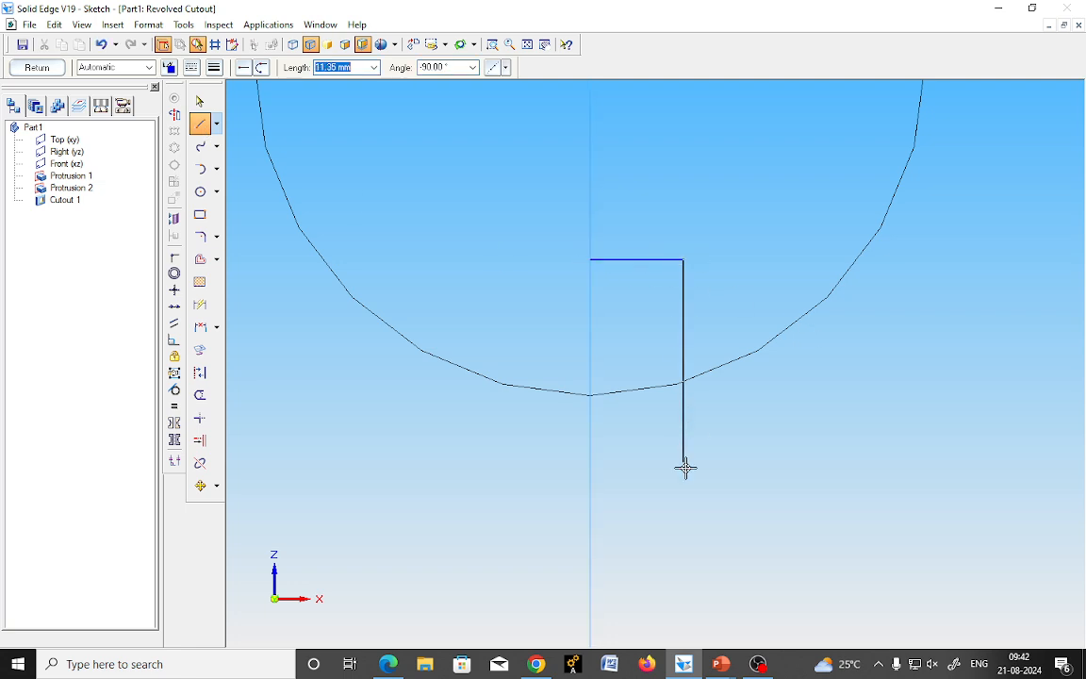
{"action": "left_click", "coordinate": [683, 591]}
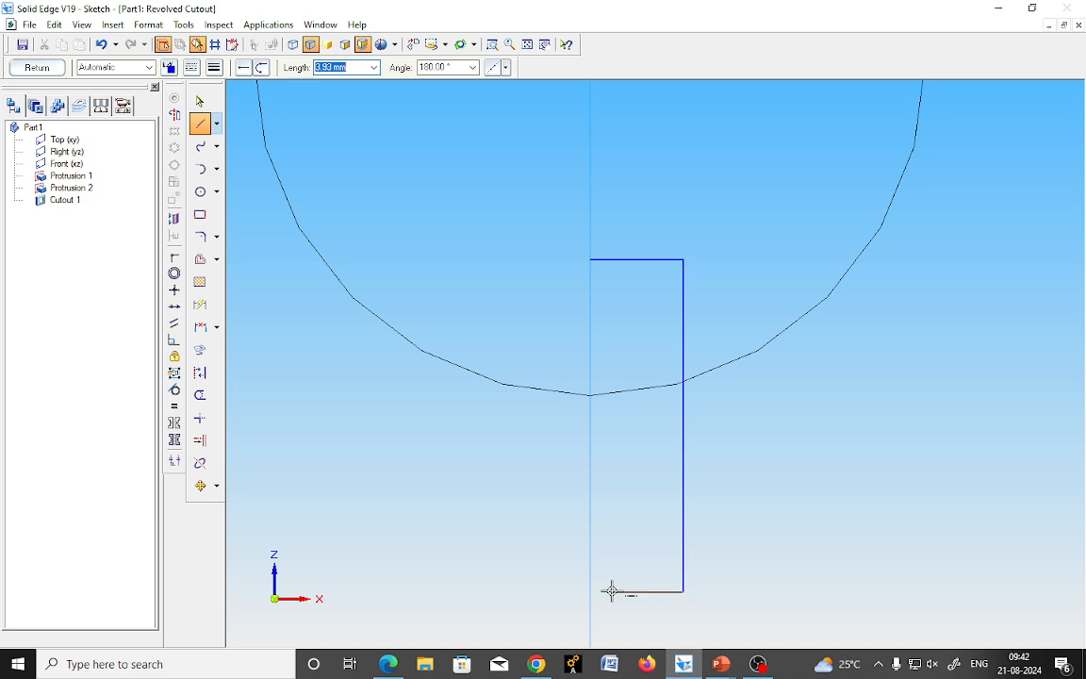
{"action": "left_click", "coordinate": [590, 591]}
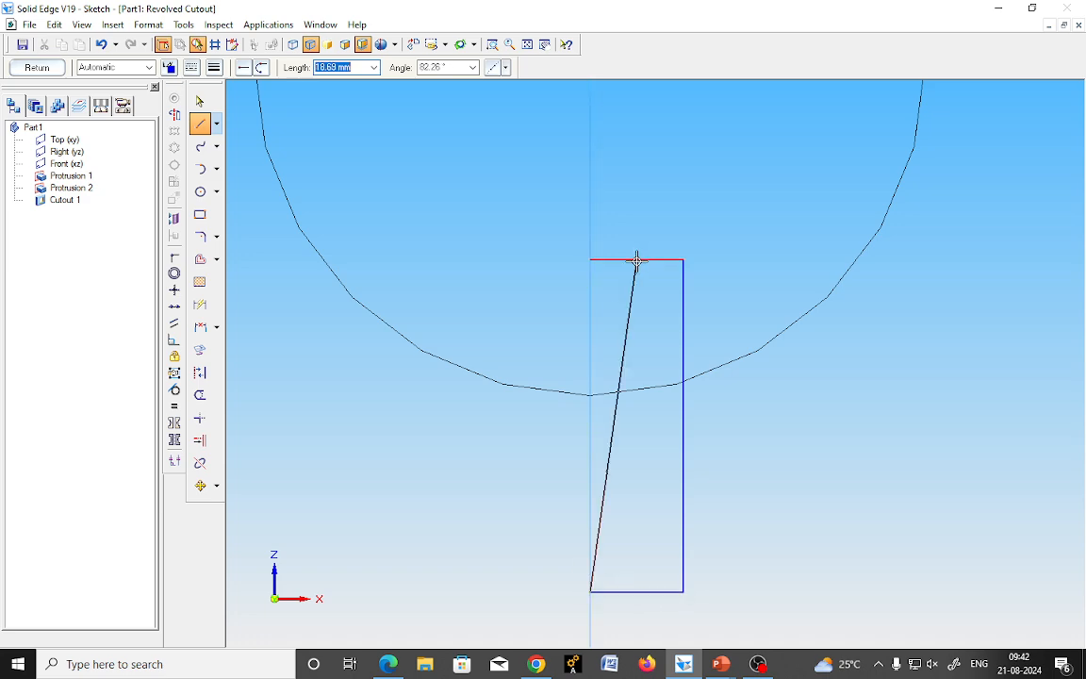
{"action": "left_click", "coordinate": [589, 259]}
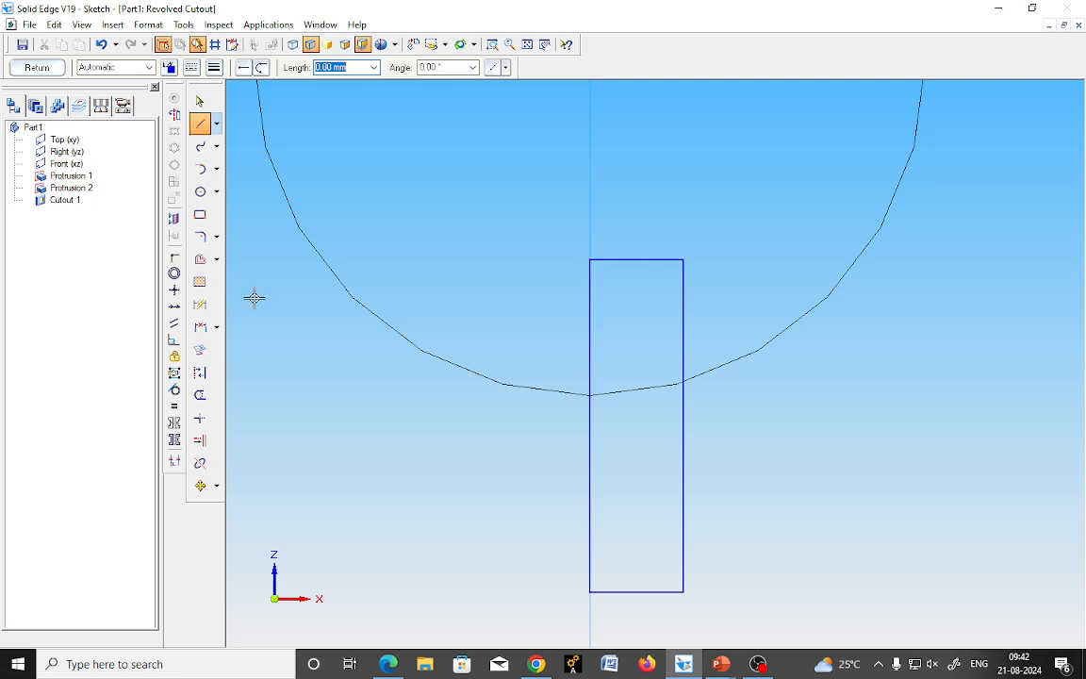
Dimension the rectangle's width and set it to 3 mm.
{"action": "left_click", "coordinate": [200, 305]}
{"action": "left_click", "coordinate": [621, 262]}
{"action": "left_click", "coordinate": [622, 205]}
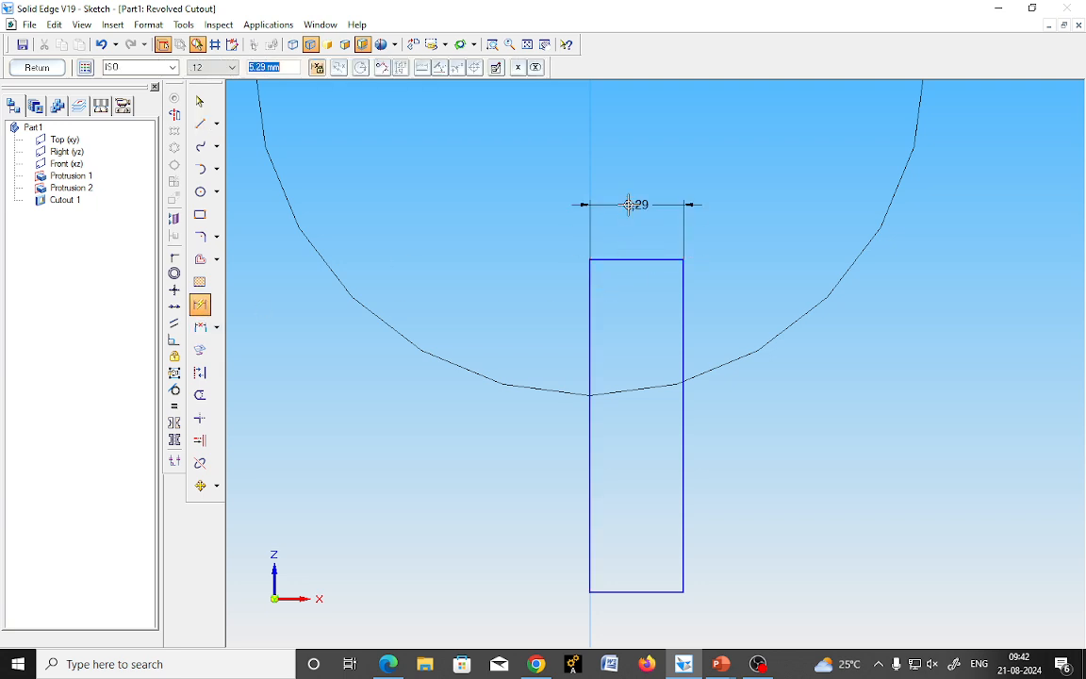
{"action": "type", "text": "3"}
{"action": "key", "text": "Return"}
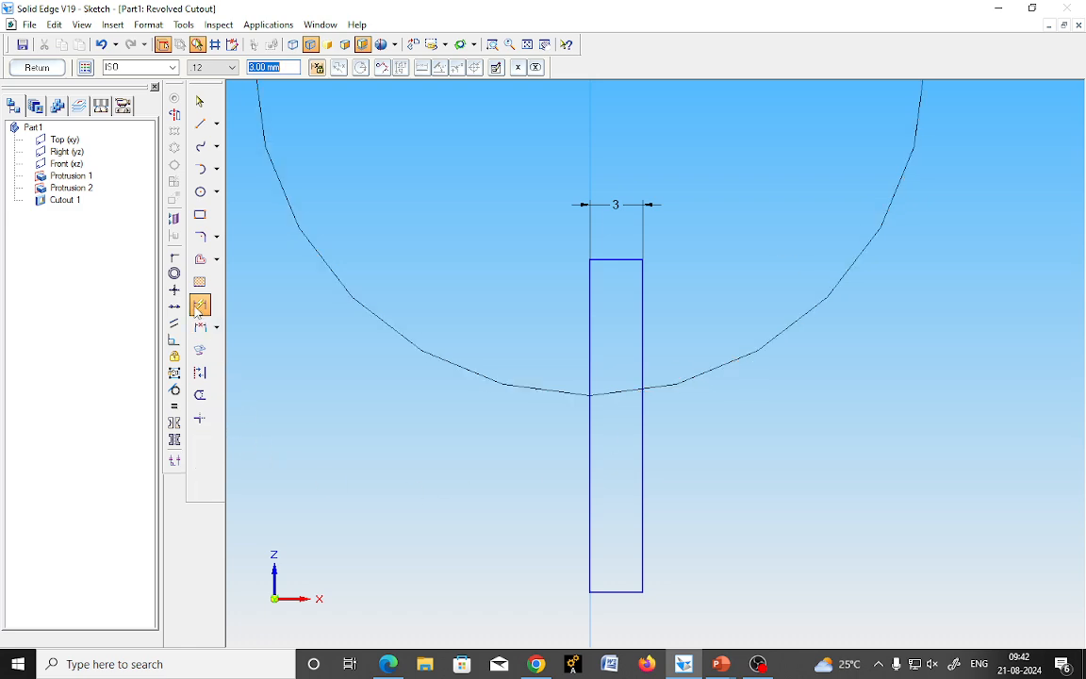
Dimension the vertical distance from the round cutout's arc centre to the rectangle's lower edge and set it to 25 mm.
{"action": "left_click", "coordinate": [608, 593]}
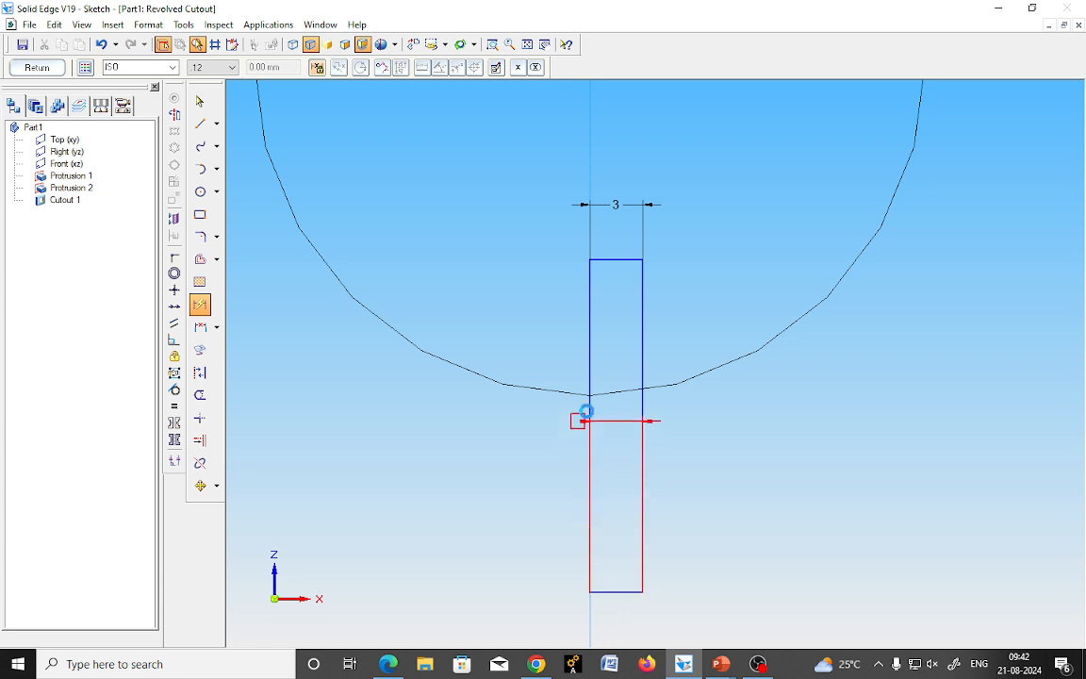
{"action": "left_click", "coordinate": [613, 392]}
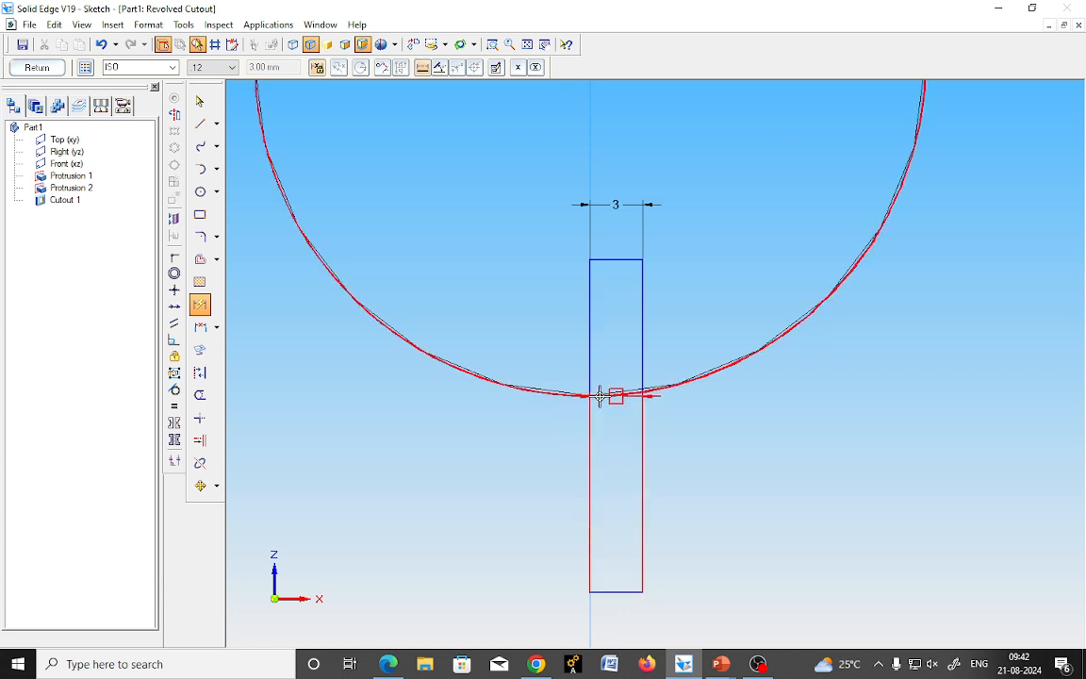
{"action": "left_click", "coordinate": [489, 472]}
{"action": "scroll", "coordinate": [566, 555], "scroll_direction": "down", "scroll_amount": 3}
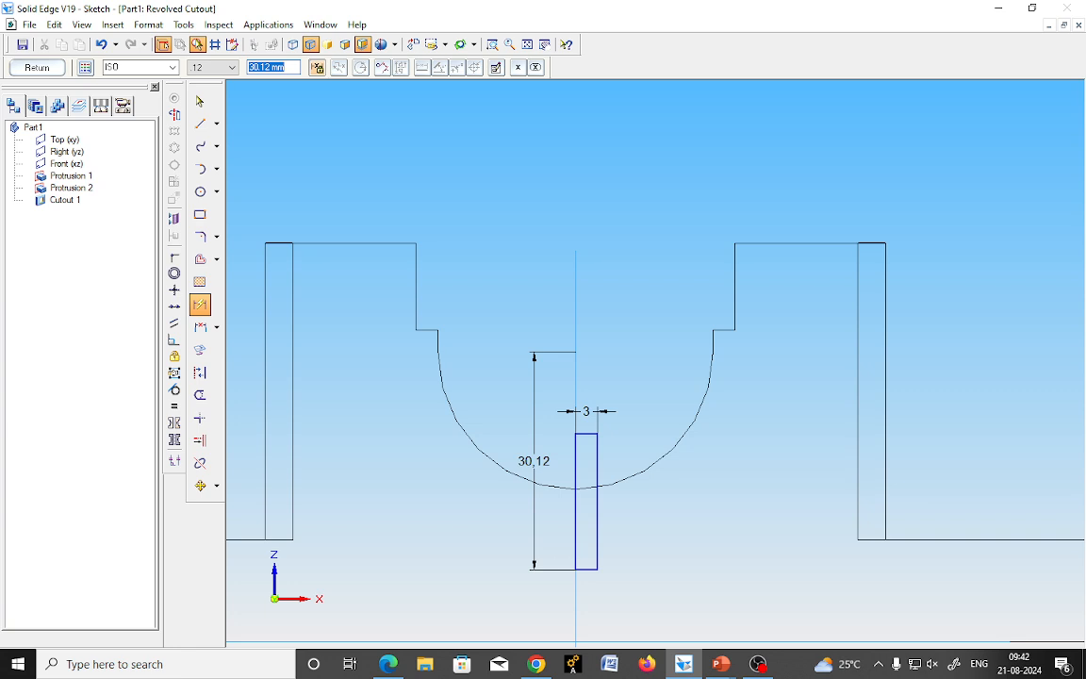
{"action": "type", "text": "25"}
{"action": "key", "text": "Return"}
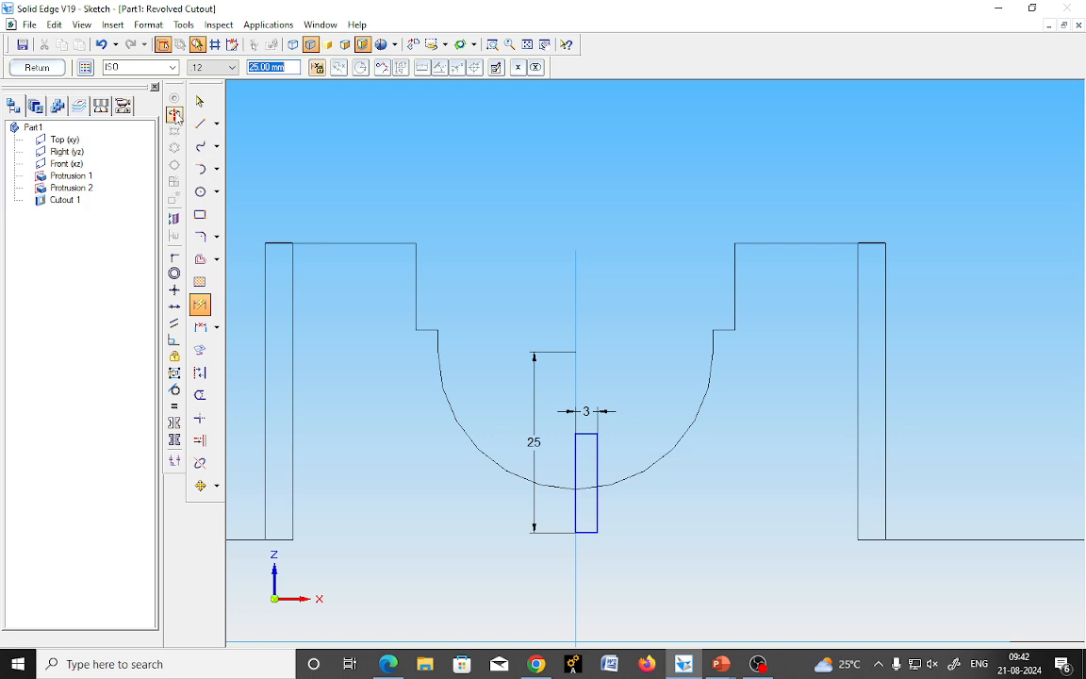
Set the vertical centre line as the axis of revolution and close the sketch.
{"action": "left_click", "coordinate": [175, 114]}
{"action": "left_click", "coordinate": [576, 285]}
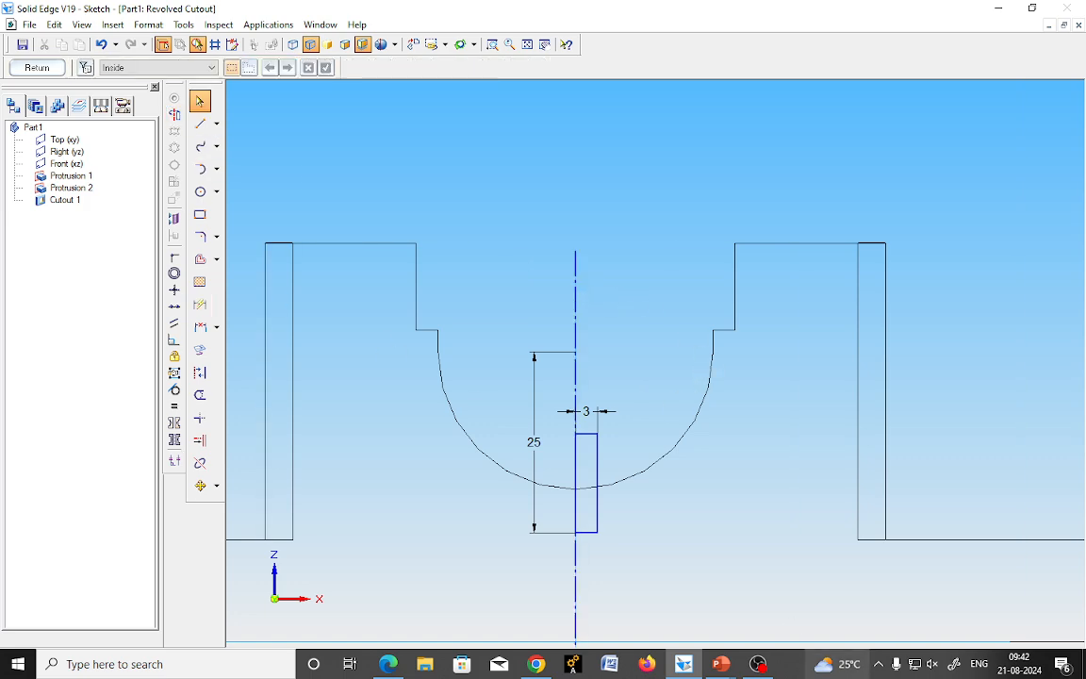
{"action": "left_click", "coordinate": [38, 67]}
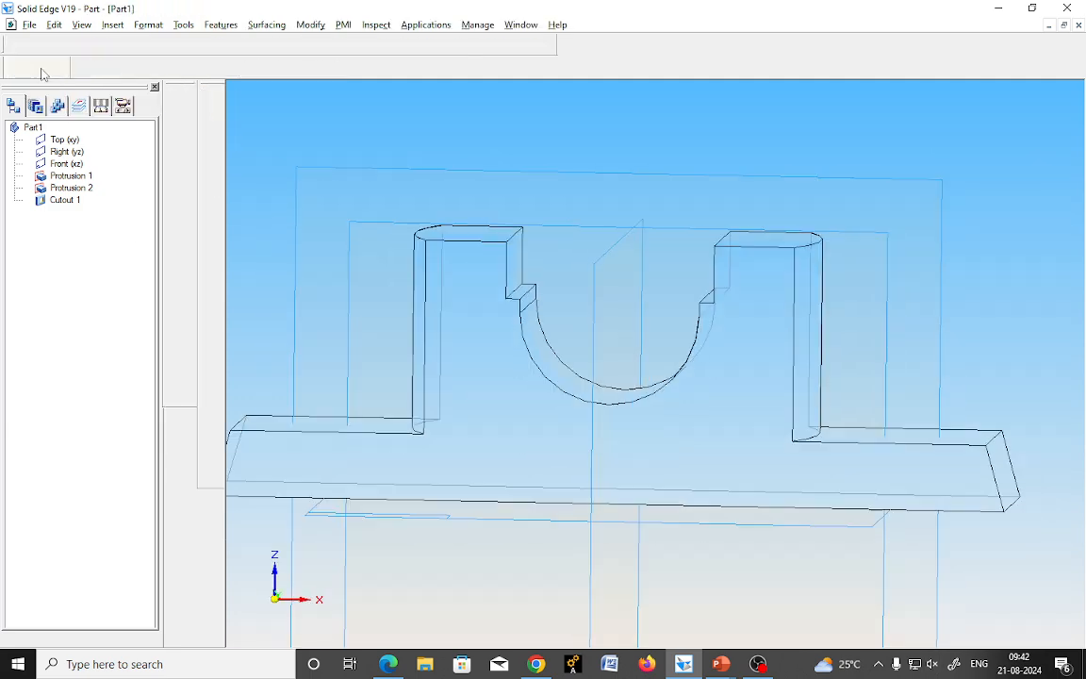
Revolve the cut by 360° and finish the round hole in the cutout's bottom.
{"action": "type", "text": "38"}
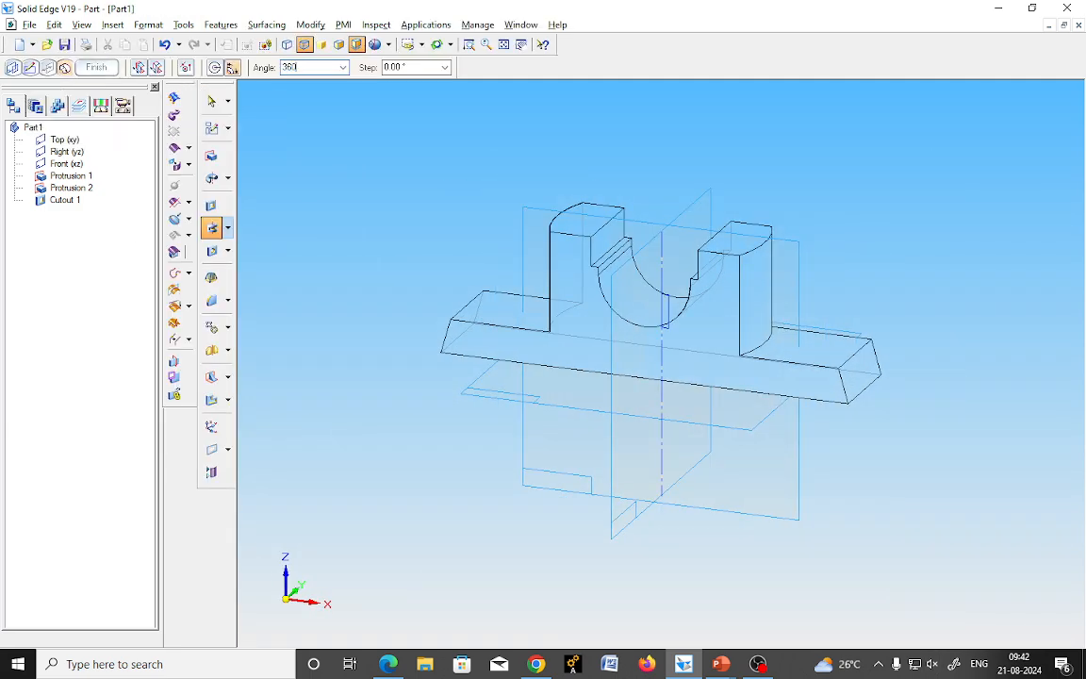
{"action": "key", "text": "Return"}
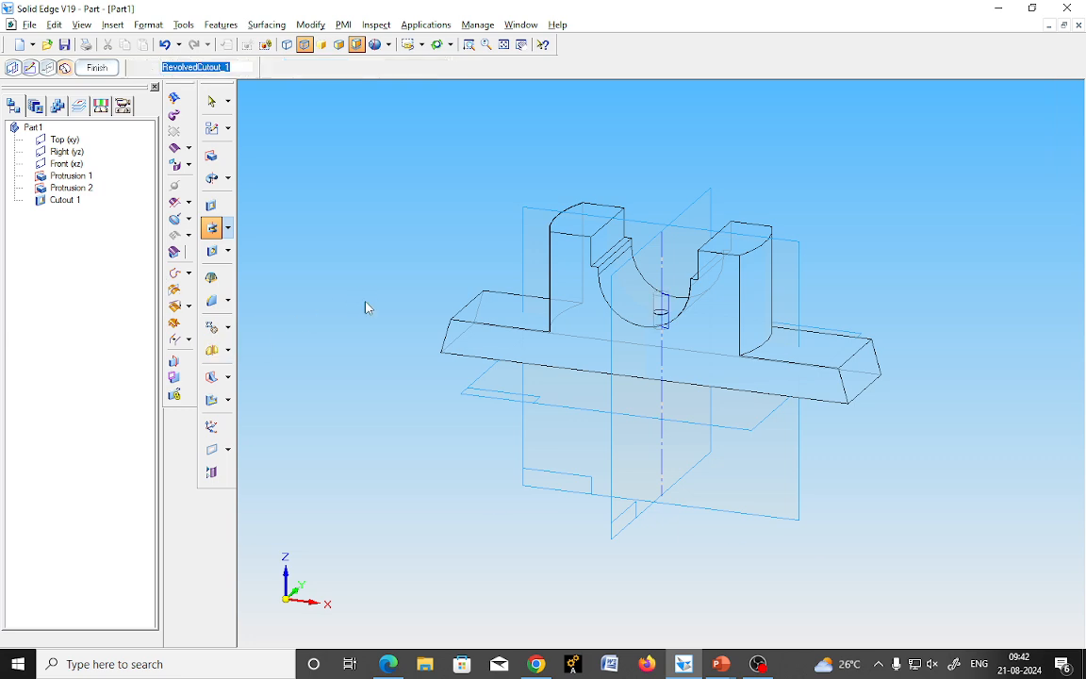
{"action": "left_click", "coordinate": [97, 70]}
{"action": "middle_click_drag", "start_coordinate": [347, 458], "coordinate": [388, 452]}
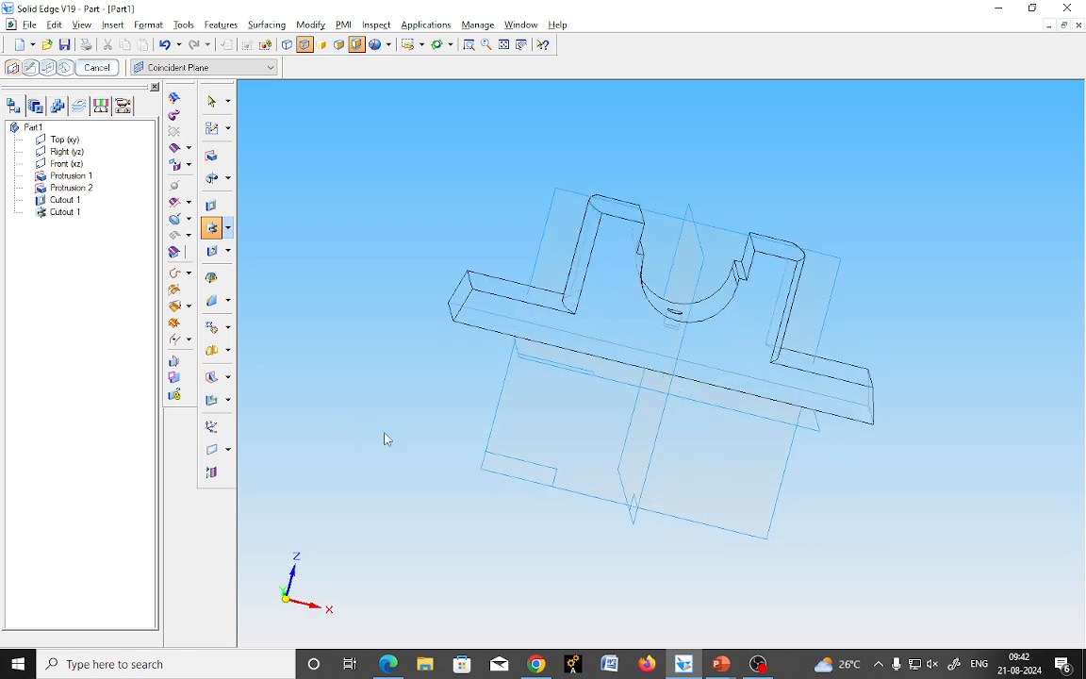
Start saving the part, accept its file properties and browse to the ssd camd folder on drive D.
{"action": "left_click", "coordinate": [65, 46]}
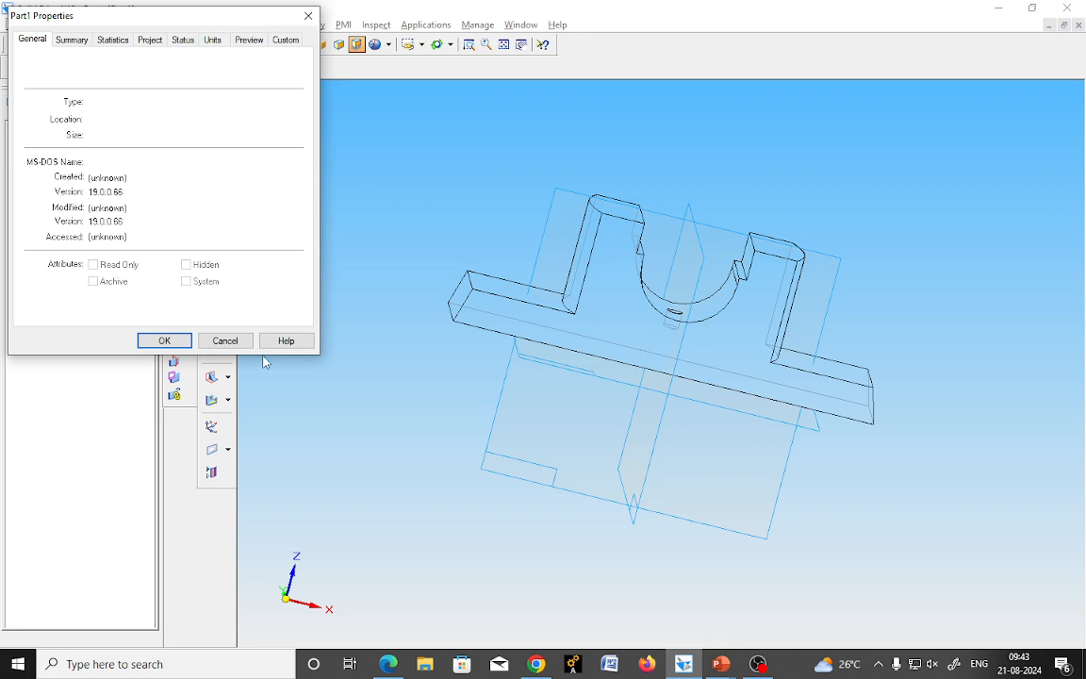
{"action": "key", "text": "Return"}
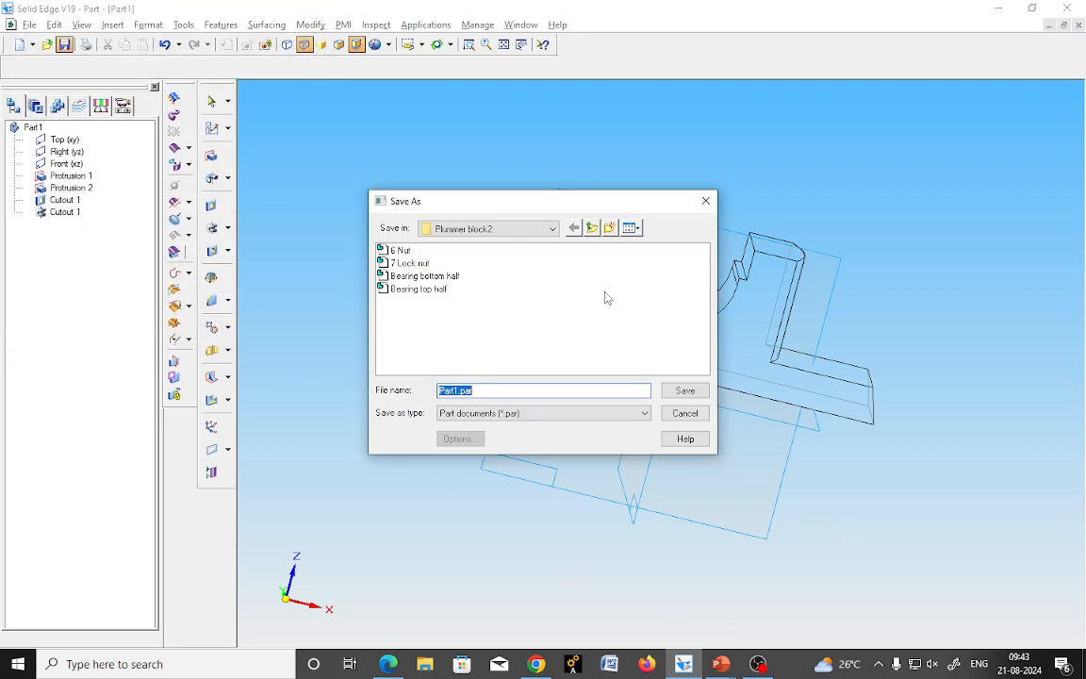
{"action": "left_click", "coordinate": [591, 228]}
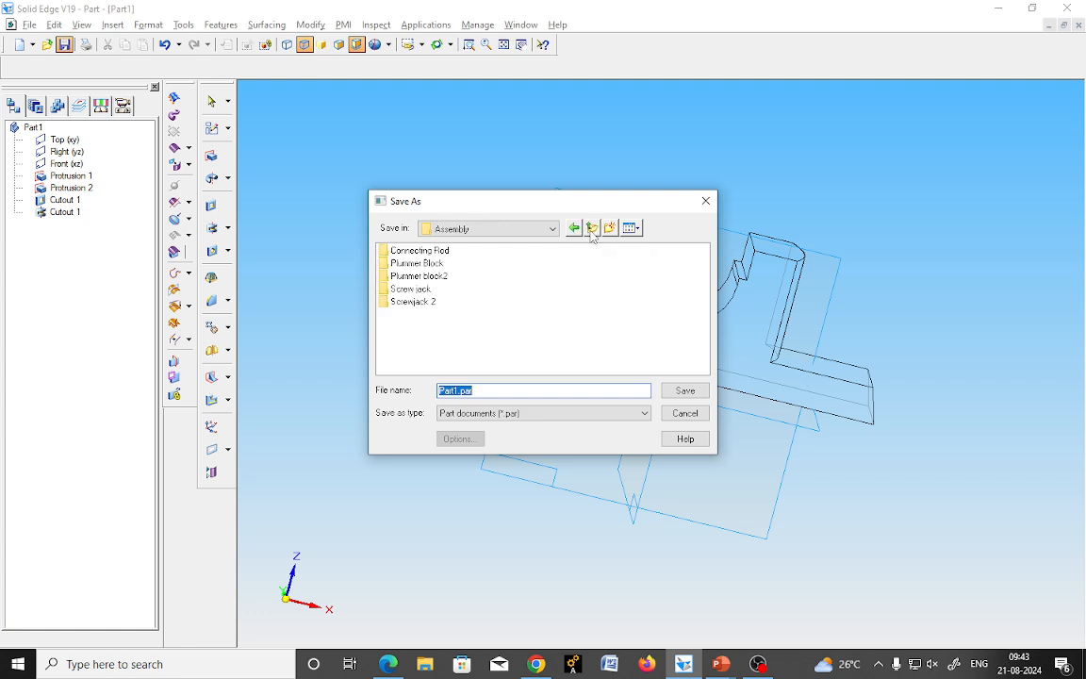
{"action": "left_click", "coordinate": [591, 228]}
{"action": "left_click", "coordinate": [591, 228]}
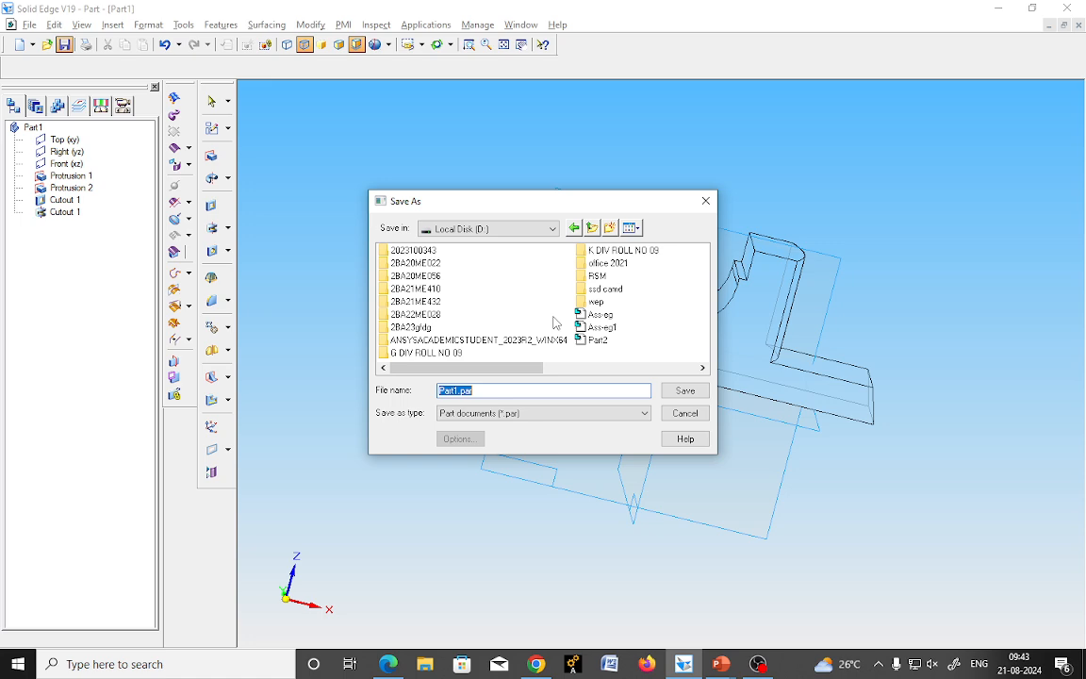
{"action": "left_click", "coordinate": [553, 229]}
{"action": "left_click", "coordinate": [554, 234]}
{"action": "double_click", "coordinate": [604, 289]}
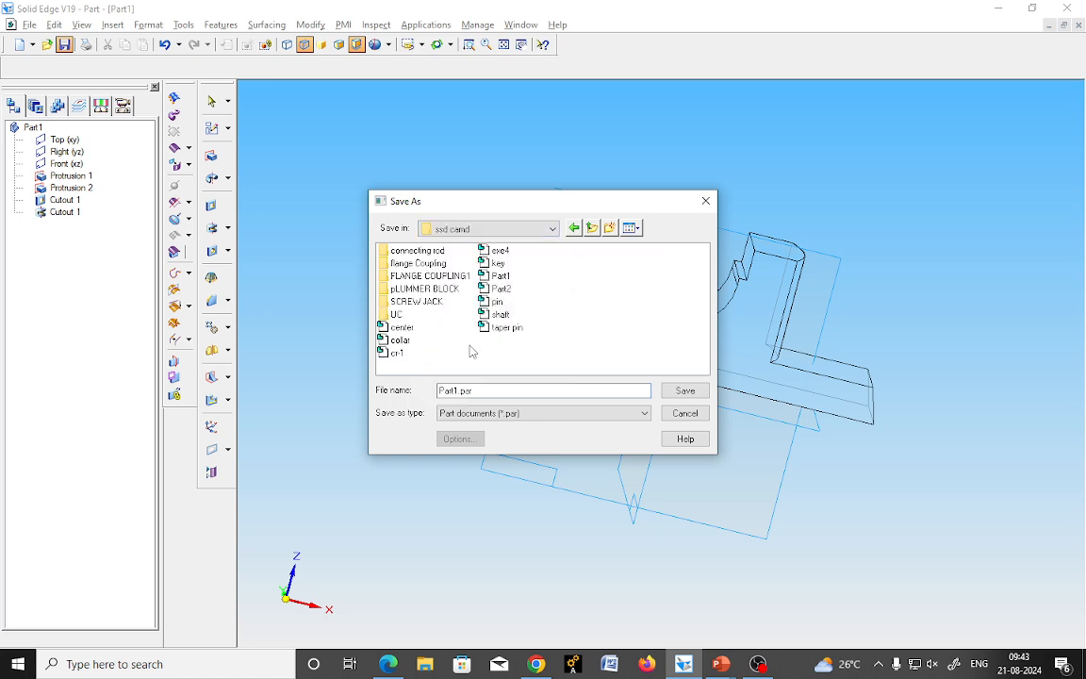
{"action": "double_click", "coordinate": [422, 289]}
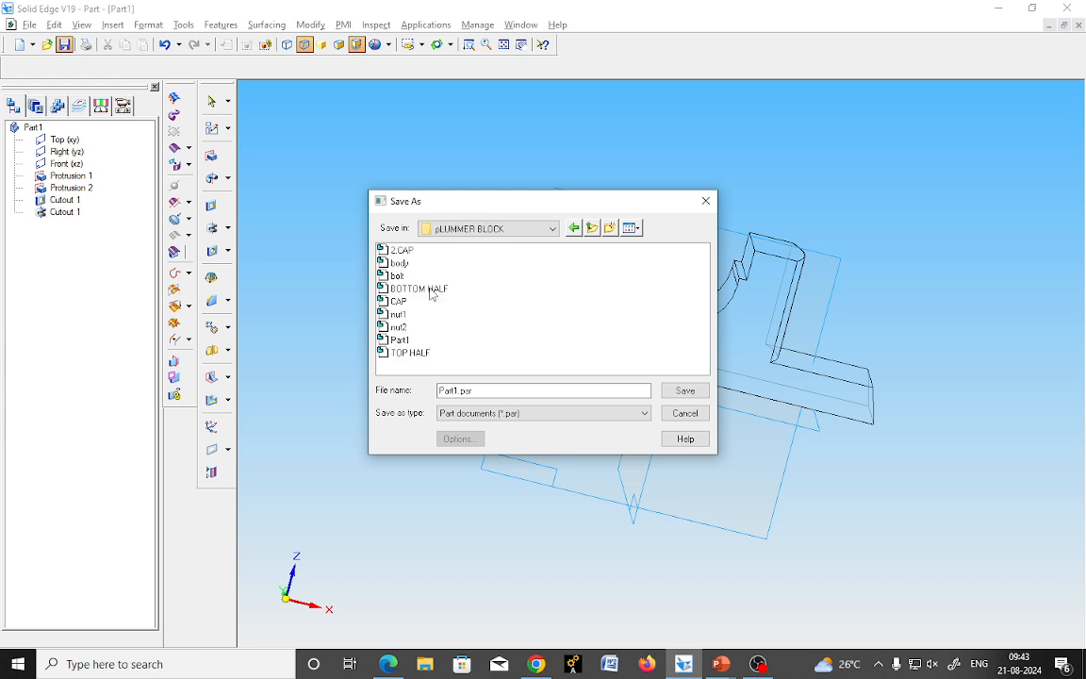
{"action": "left_click", "coordinate": [591, 227]}
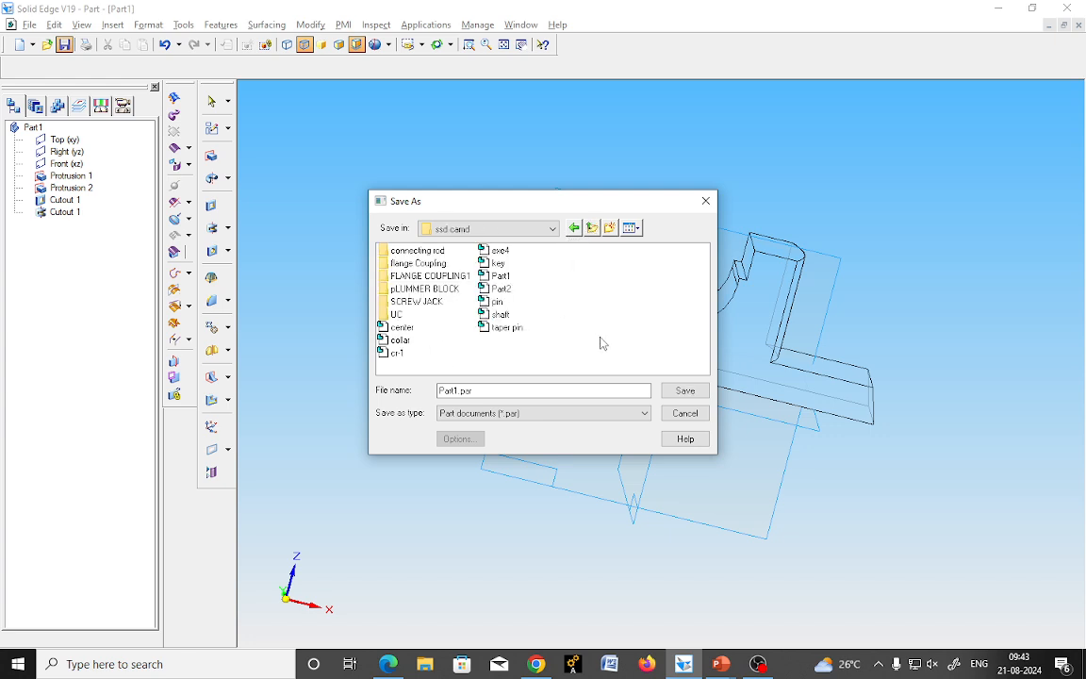
Create a new folder named pb inside ssd camd and save the part in it as body.
{"action": "left_click", "coordinate": [610, 227]}
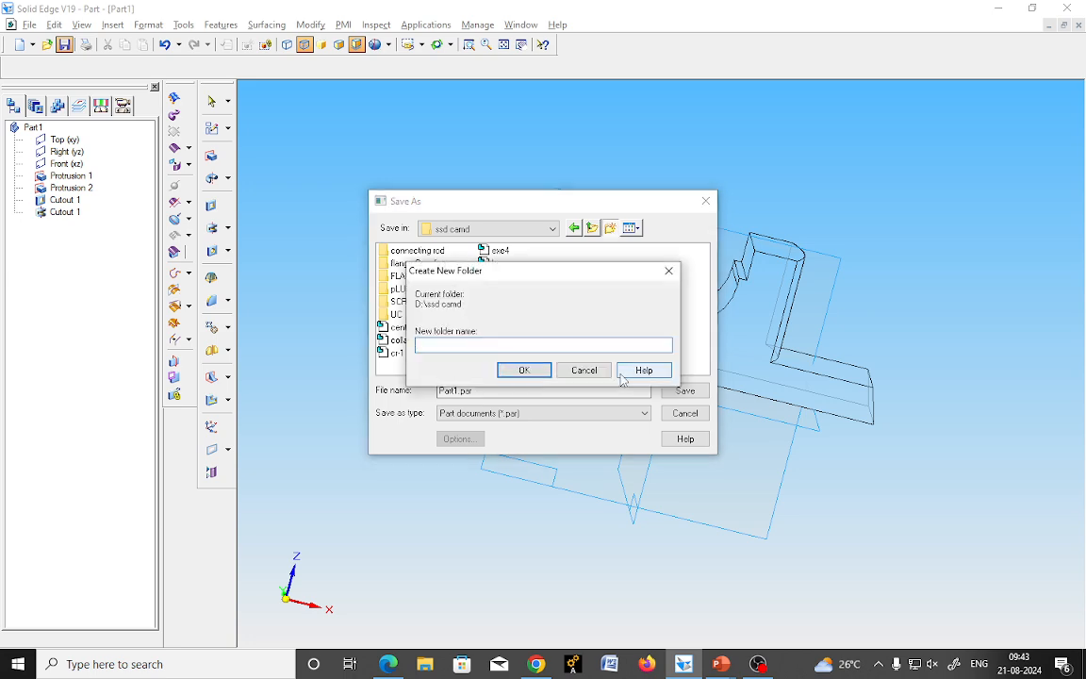
{"action": "key", "text": "Return"}
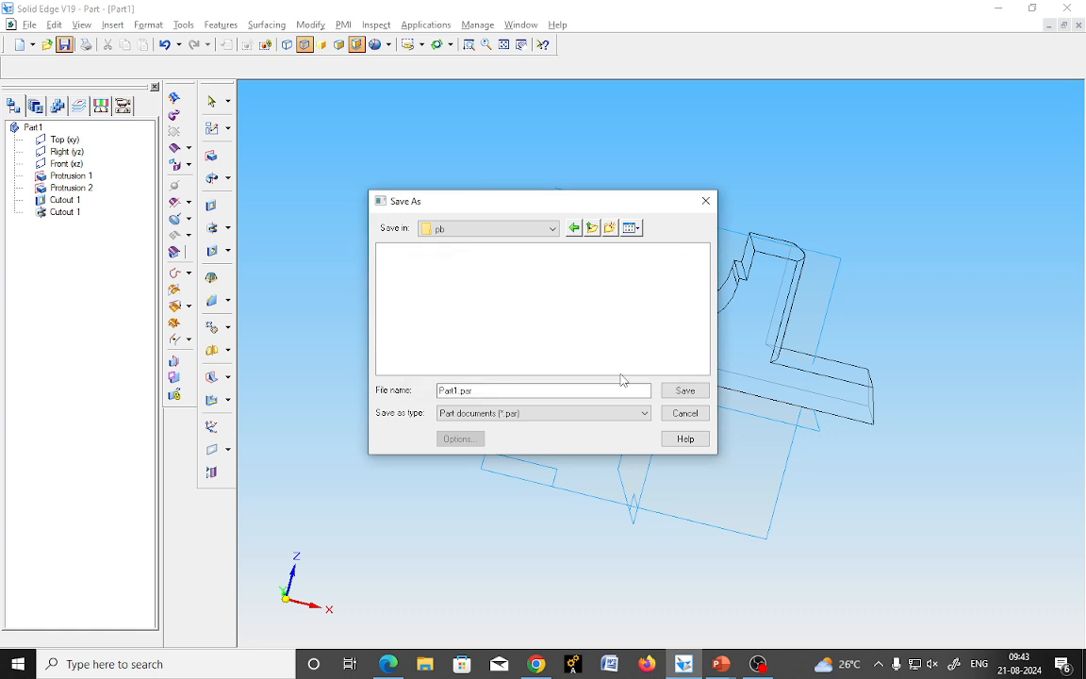
{"action": "double_click", "coordinate": [510, 391]}
{"action": "type", "text": "bc"}
{"action": "type", "text": "dy"}
{"action": "key", "text": "Return"}
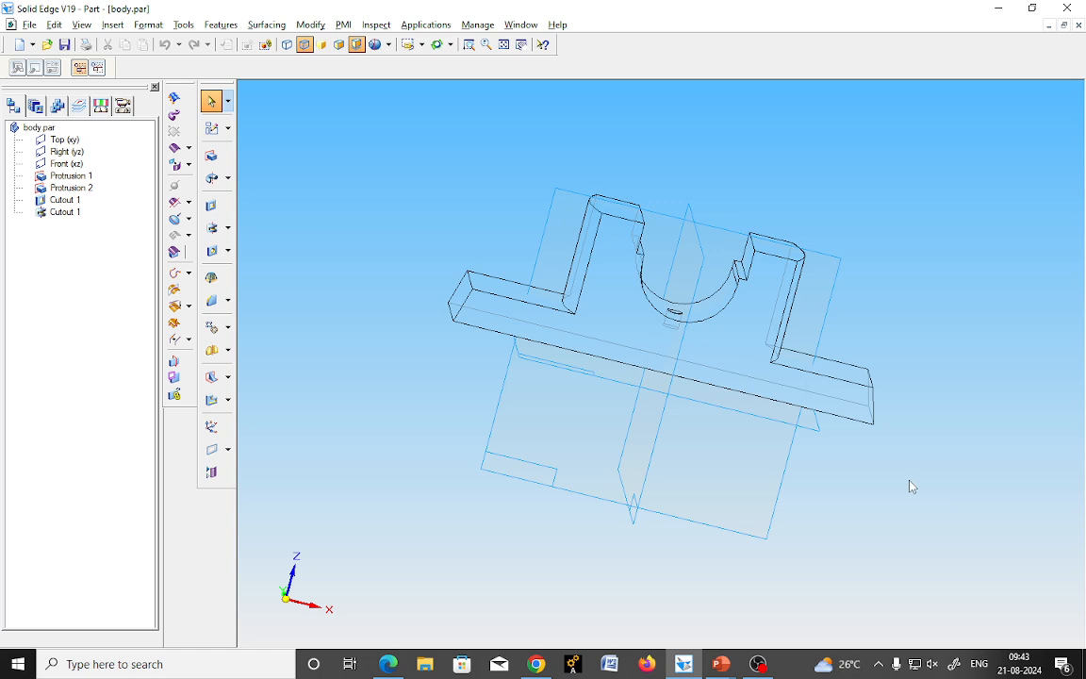
{"action": "middle_click_drag", "start_coordinate": [911, 487], "coordinate": [844, 507]}
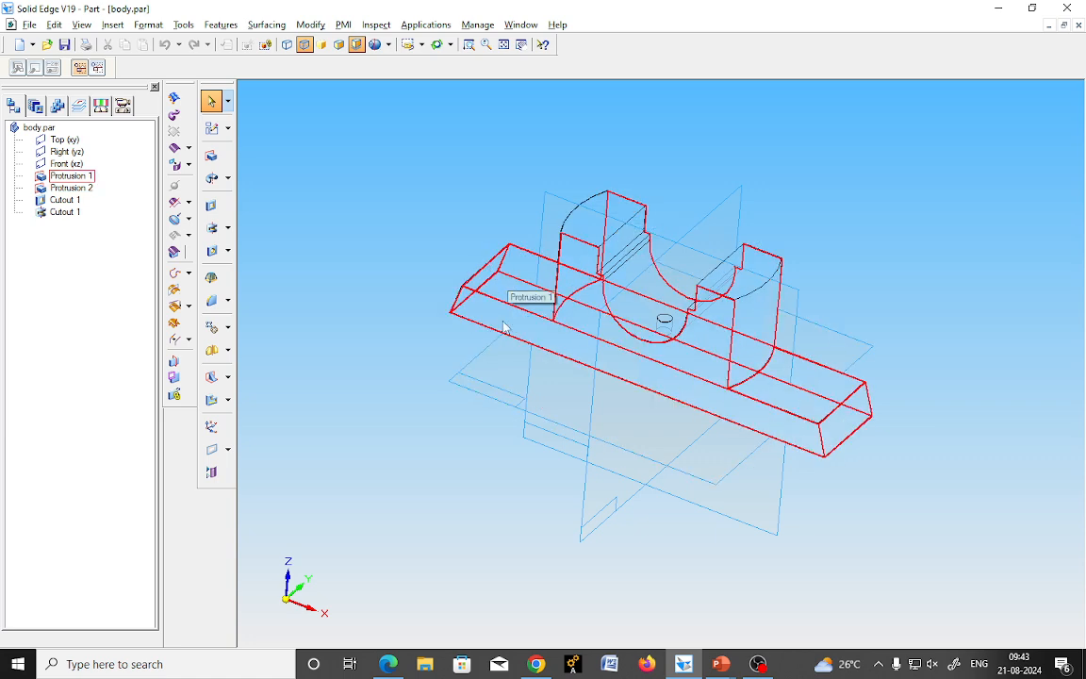
{"action": "middle_click_drag", "start_coordinate": [459, 501], "coordinate": [479, 493]}
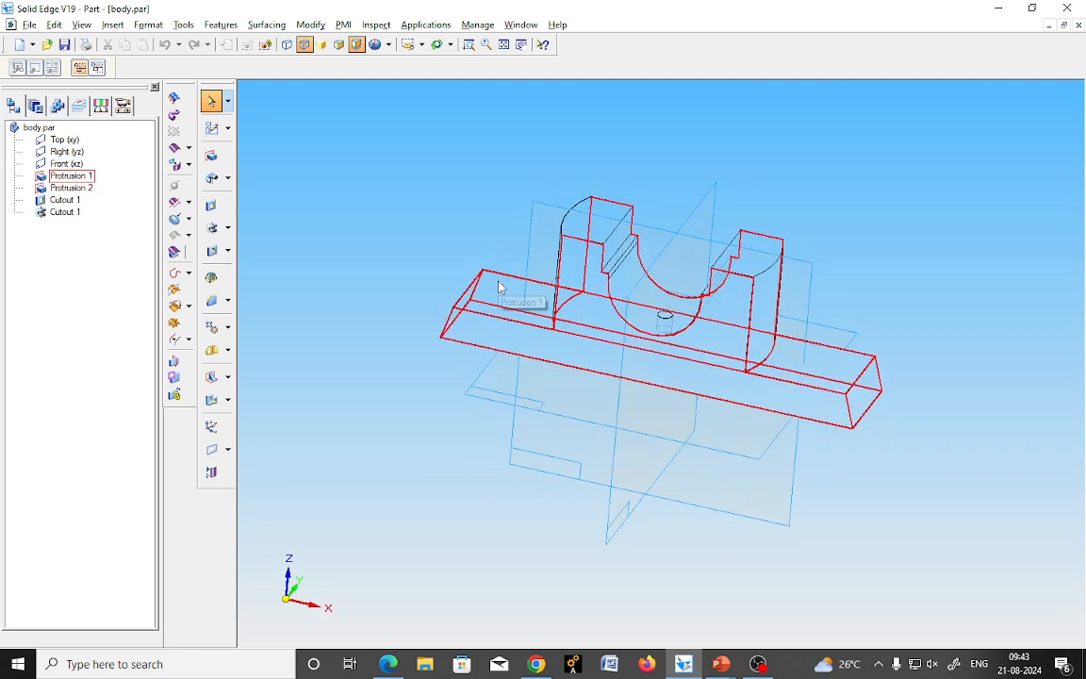
{"action": "middle_click_drag", "start_coordinate": [440, 545], "coordinate": [460, 494]}
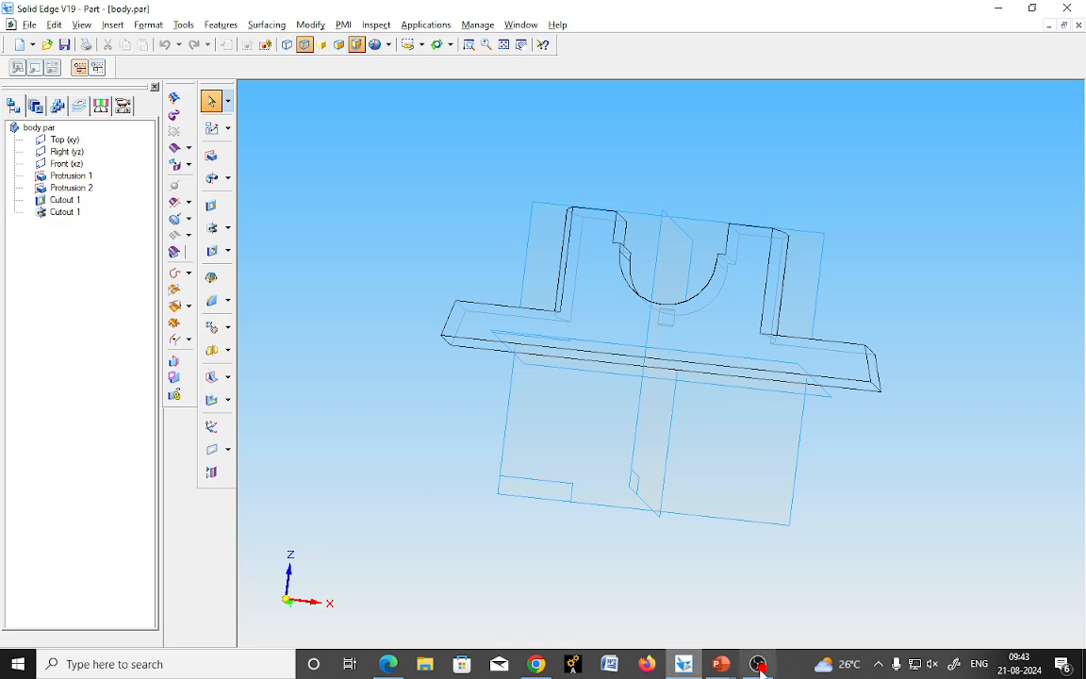
Switch to the PowerPoint slide show and mark the Ø10.5 hole and the R5 slot on the right half of the Body's top view.
{"action": "mouse_move", "coordinate": [722, 664]}
{"action": "left_click", "coordinate": [860, 611]}
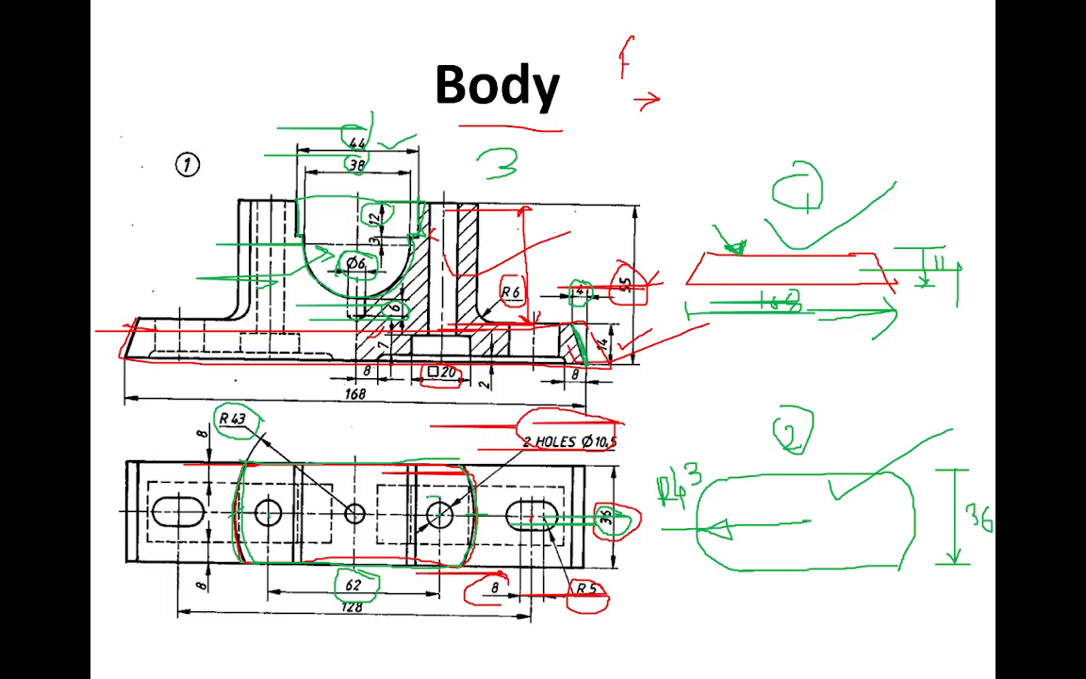
{"action": "left_click_drag", "start_coordinate": [414, 529], "coordinate": [367, 529]}
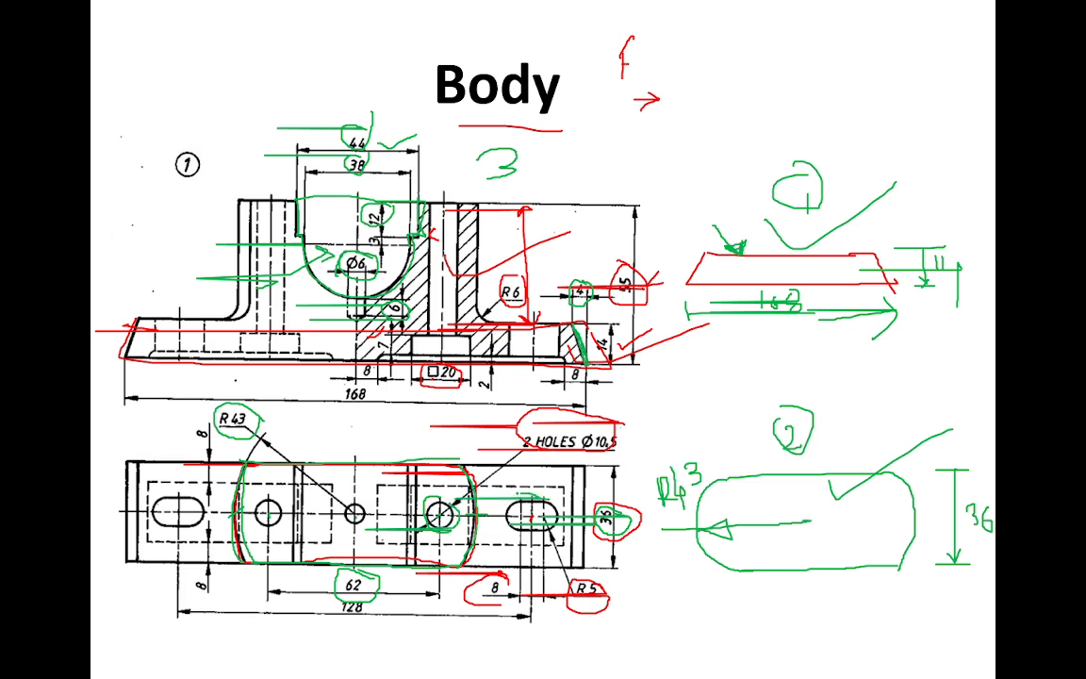
{"action": "left_click_drag", "start_coordinate": [545, 496], "coordinate": [514, 497]}
{"action": "left_click_drag", "start_coordinate": [534, 516], "coordinate": [581, 484]}
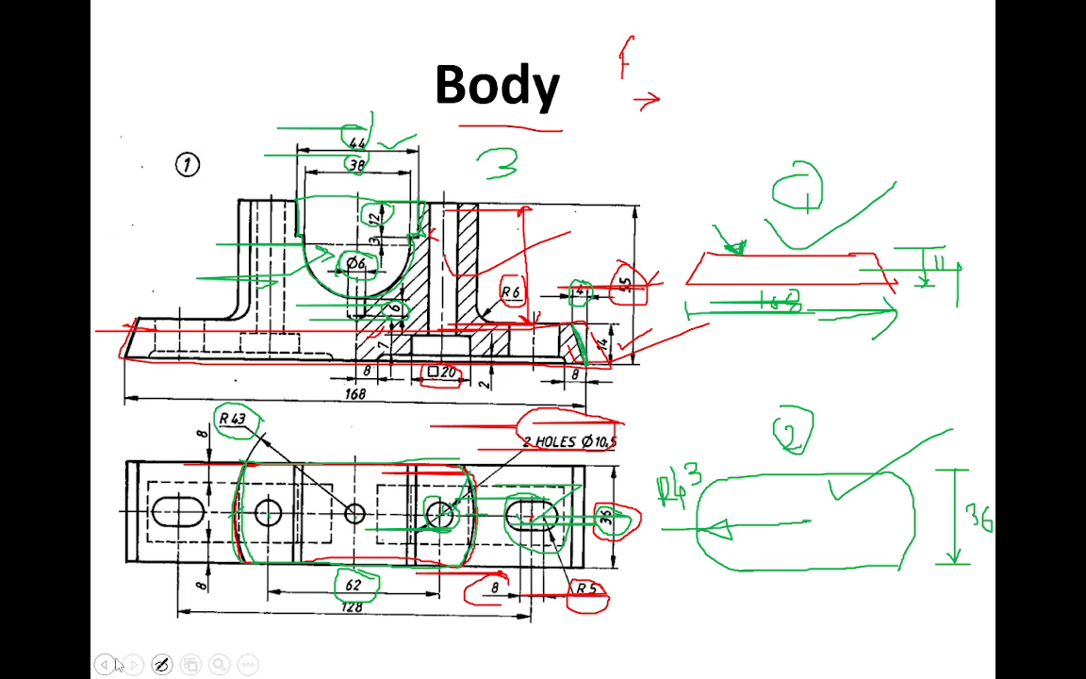
Erase the ink marks over the right half of the top view and around its 62, 8 and R5 dimensions.
{"action": "left_click", "coordinate": [161, 665]}
{"action": "left_click", "coordinate": [137, 585]}
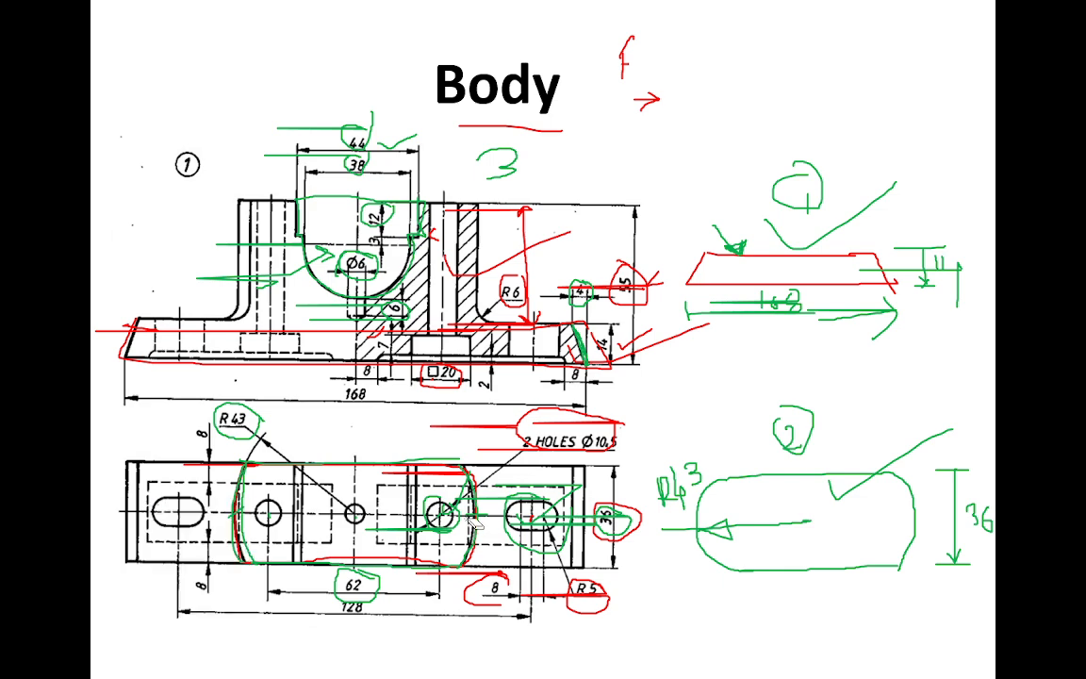
{"action": "mouse_move", "coordinate": [429, 467]}
{"action": "left_mouse_down"}
{"action": "mouse_move", "coordinate": [455, 522]}
{"action": "mouse_move", "coordinate": [486, 464]}
{"action": "mouse_move", "coordinate": [541, 538]}
{"action": "mouse_move", "coordinate": [479, 623]}
{"action": "left_mouse_up"}
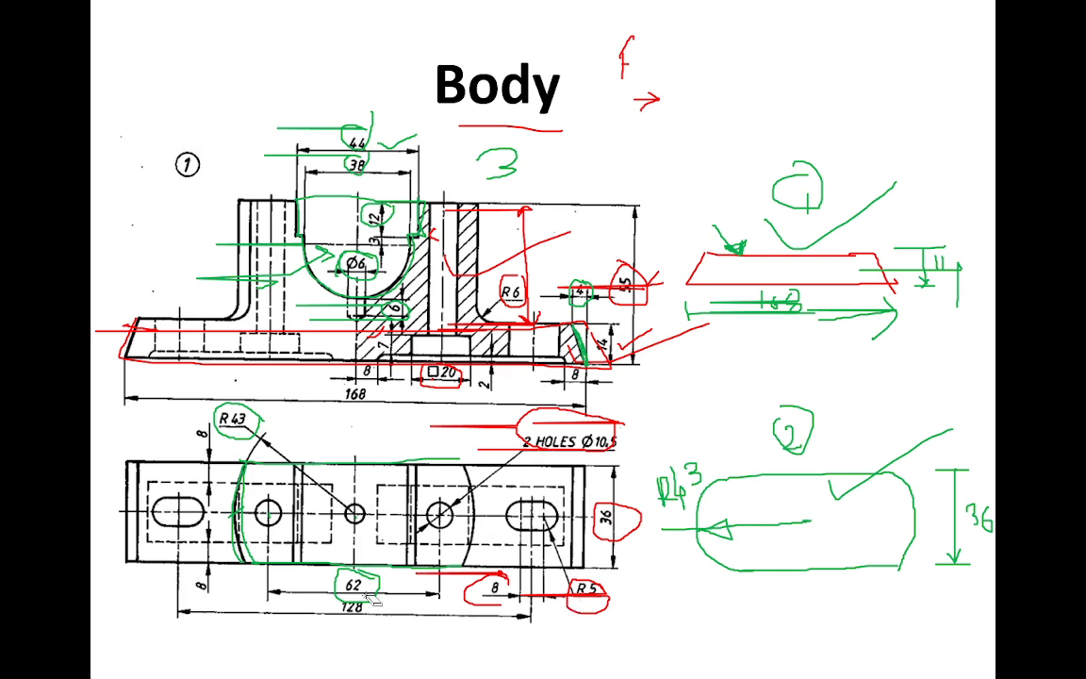
{"action": "left_click_drag", "start_coordinate": [326, 541], "coordinate": [361, 600]}
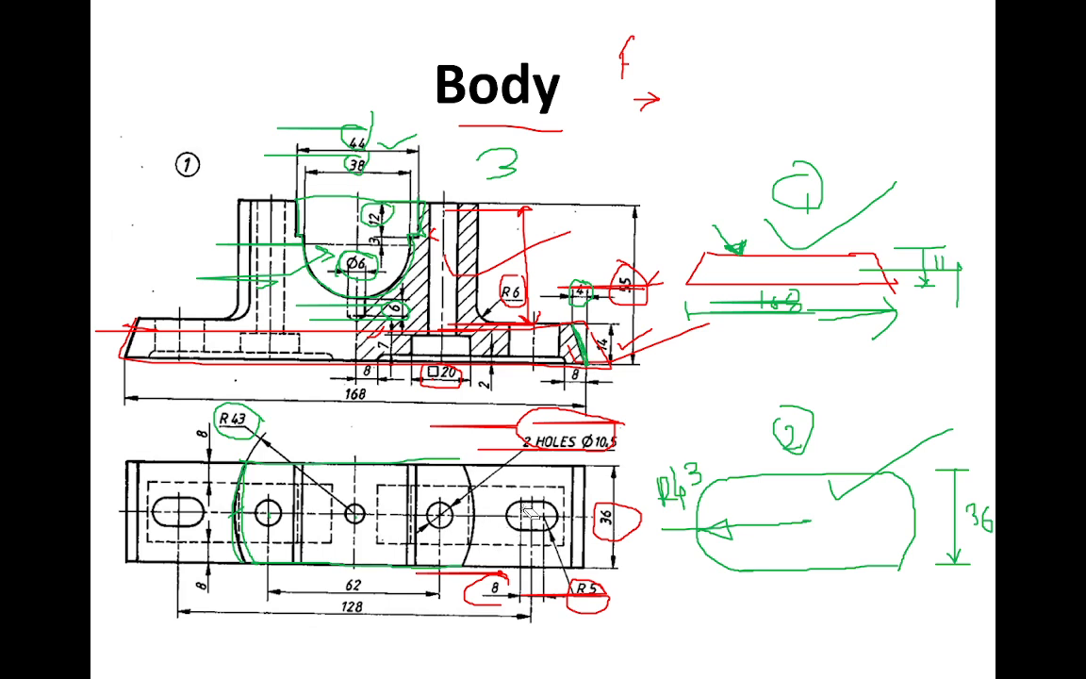
{"action": "left_click", "coordinate": [564, 578]}
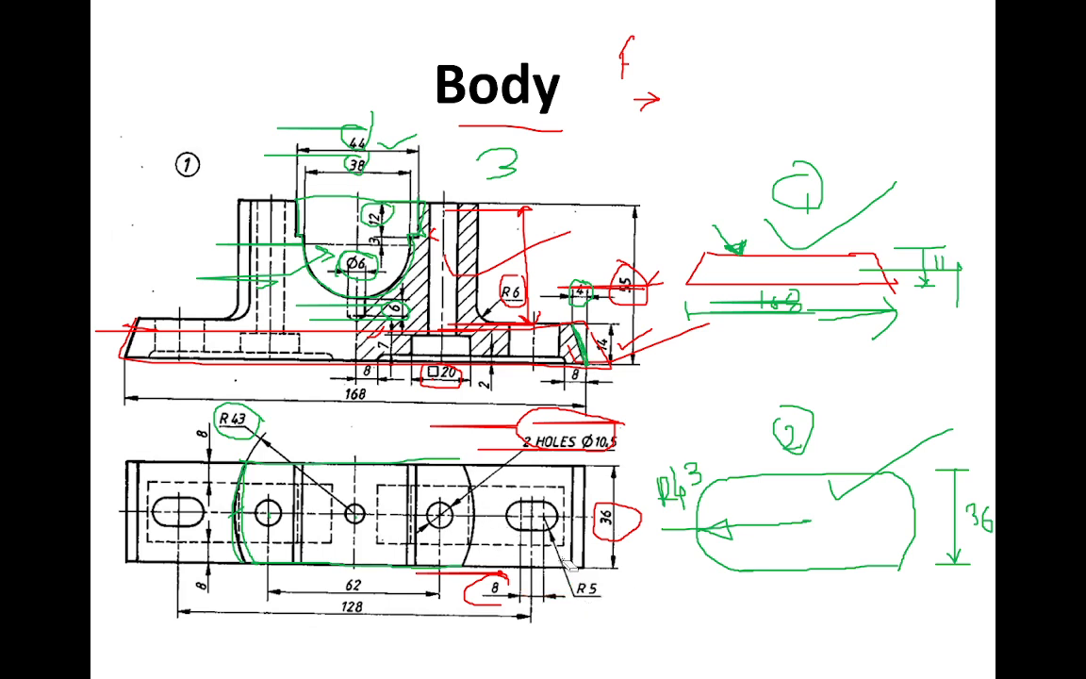
{"action": "left_click", "coordinate": [477, 573]}
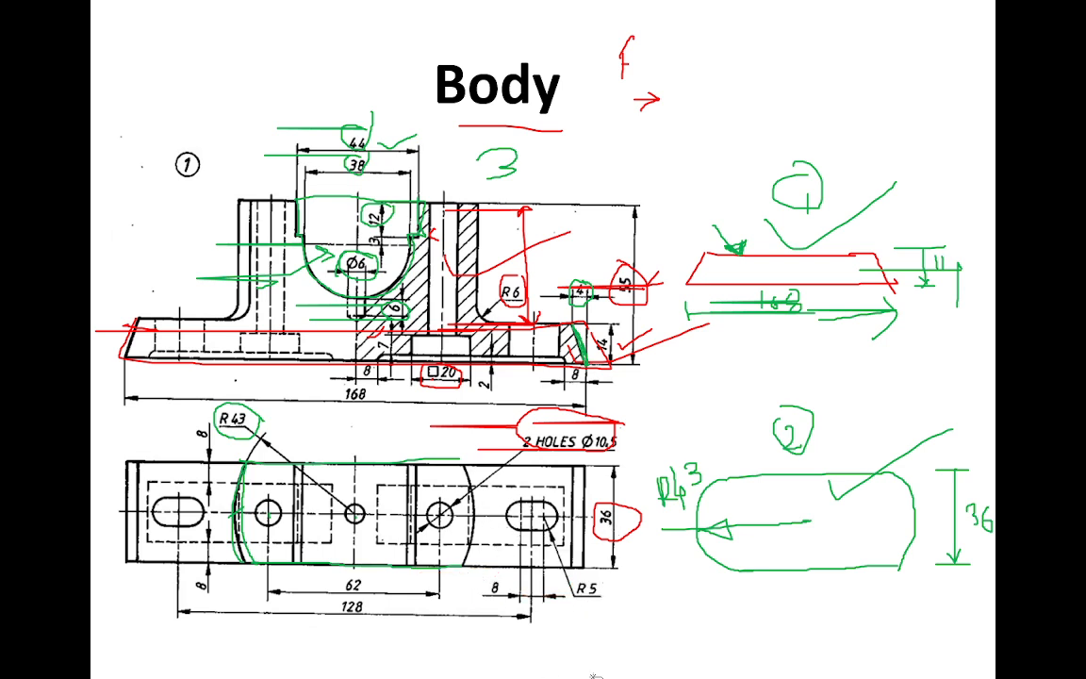
Switch back to Solid Edge, orient the body part to the iso view and start a Cutout sketch on the raised block's top face.
{"action": "key", "text": "super+d"}
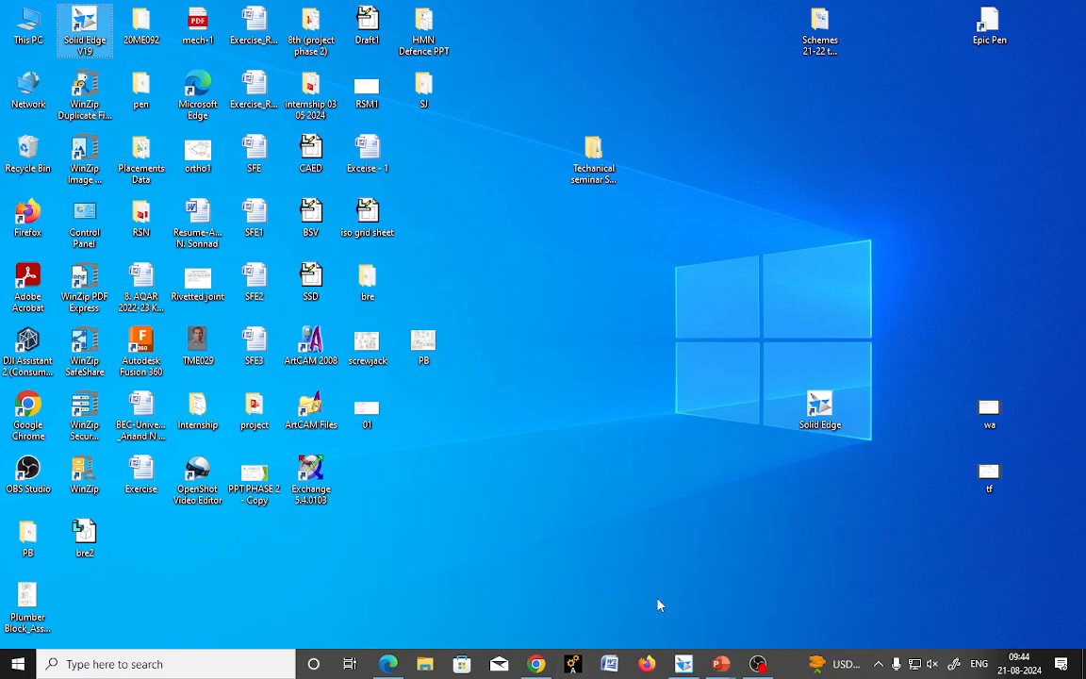
{"action": "key", "text": "alt+Tab"}
{"action": "key", "text": "alt+Tab"}
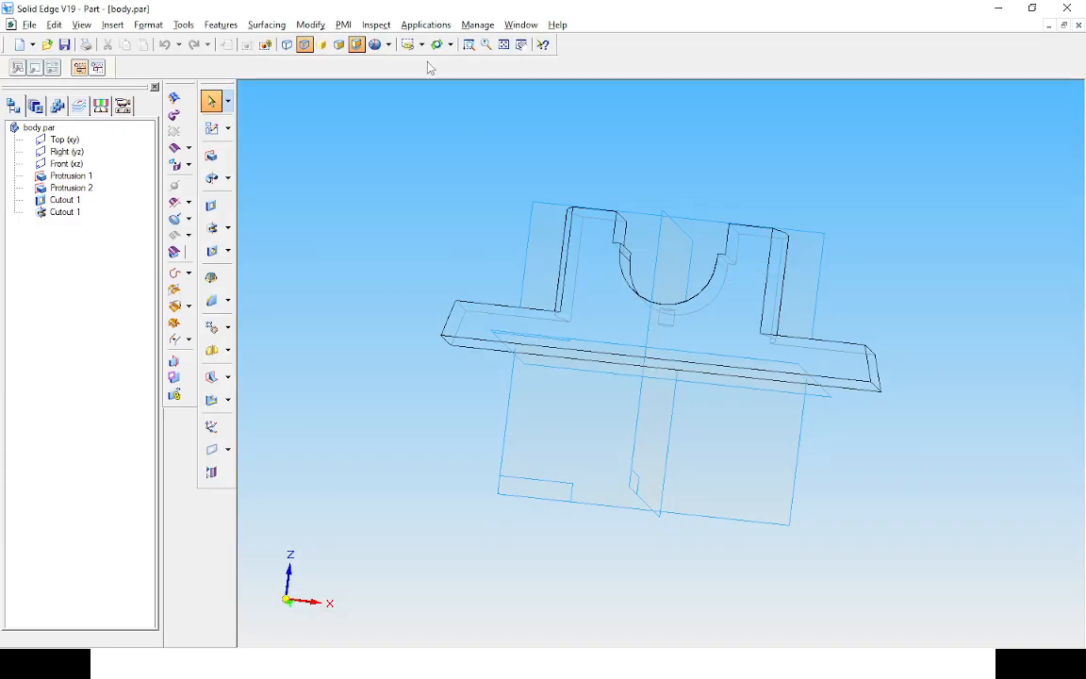
{"action": "left_click", "coordinate": [450, 44]}
{"action": "left_click", "coordinate": [422, 45]}
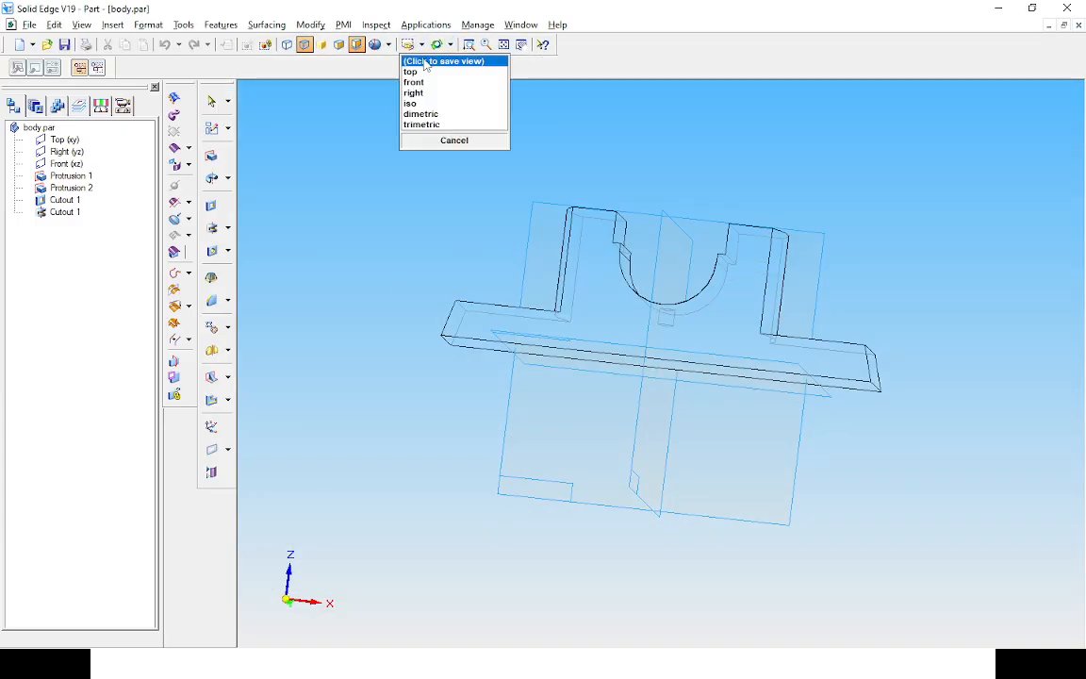
{"action": "left_click", "coordinate": [413, 102]}
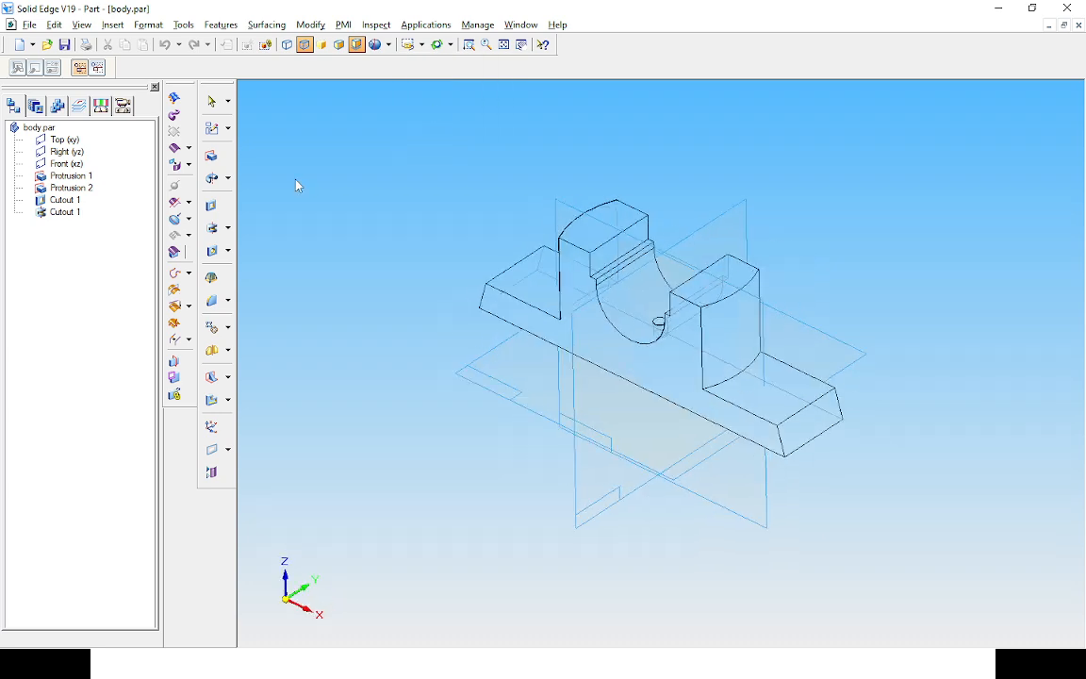
{"action": "left_click", "coordinate": [211, 207]}
{"action": "left_click", "coordinate": [619, 213]}
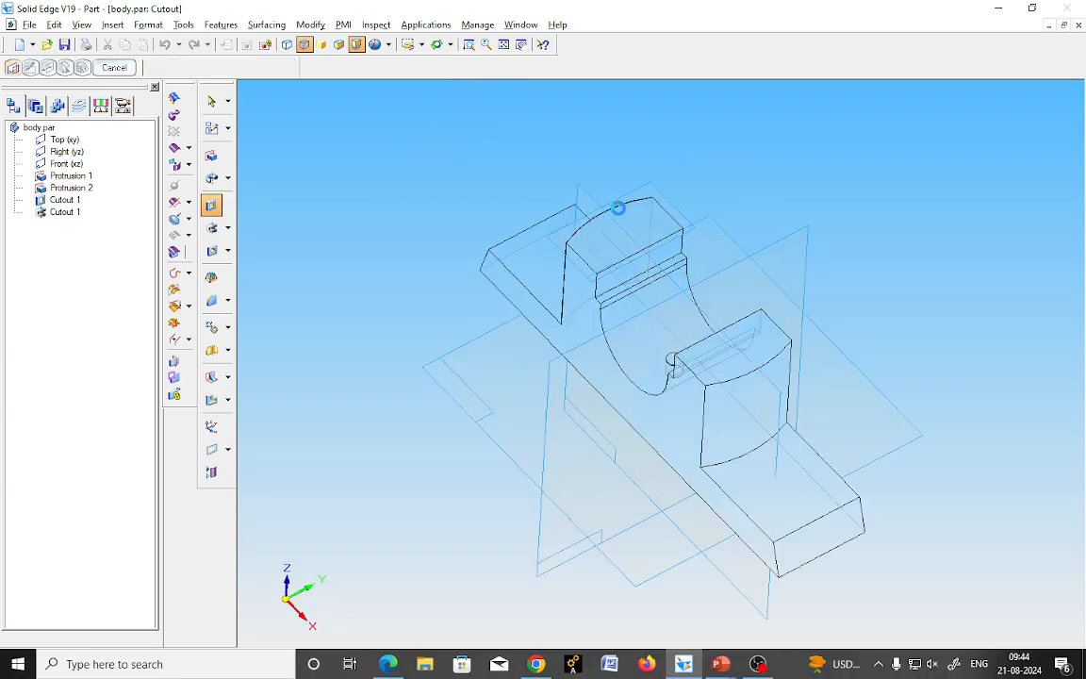
{"action": "left_click", "coordinate": [527, 45]}
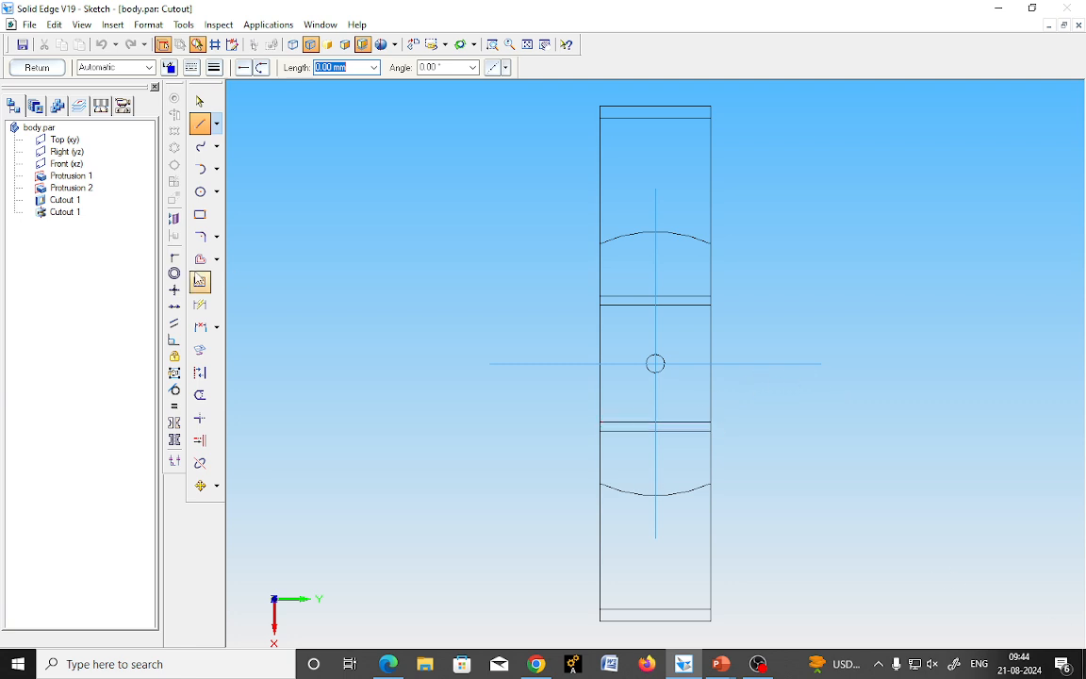
Draw a circle of 10.5 mm diameter on the vertical axis, about 31.5 mm above the horizontal axis.
{"action": "left_click", "coordinate": [200, 192]}
{"action": "left_click", "coordinate": [655, 269]}
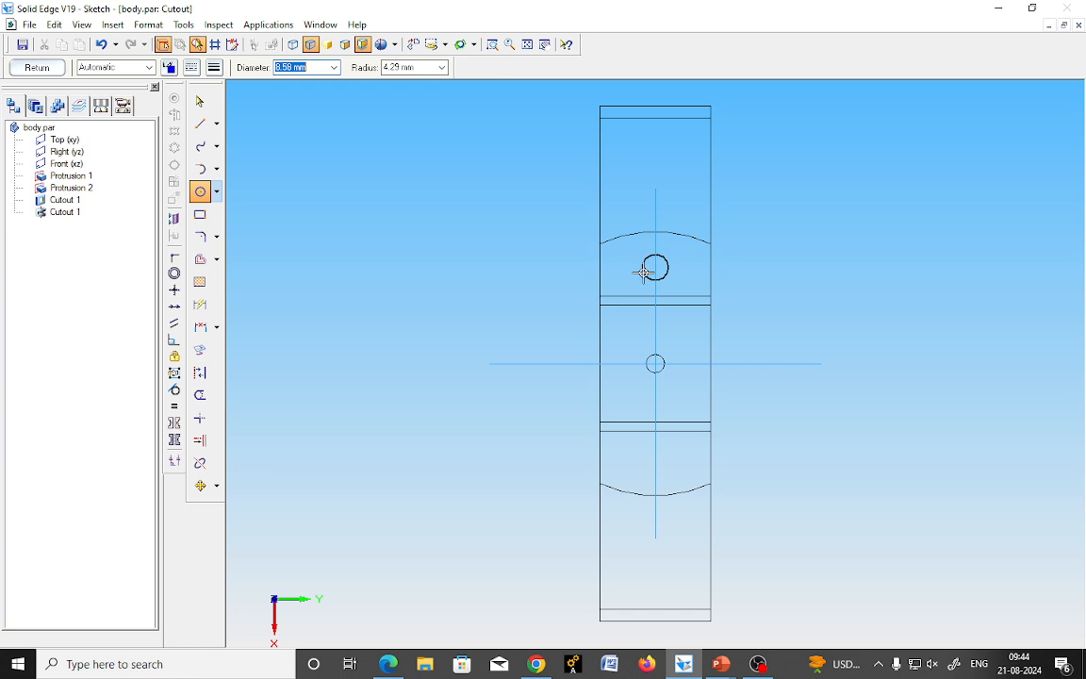
{"action": "type", "text": "10.5"}
{"action": "key", "text": "Tab"}
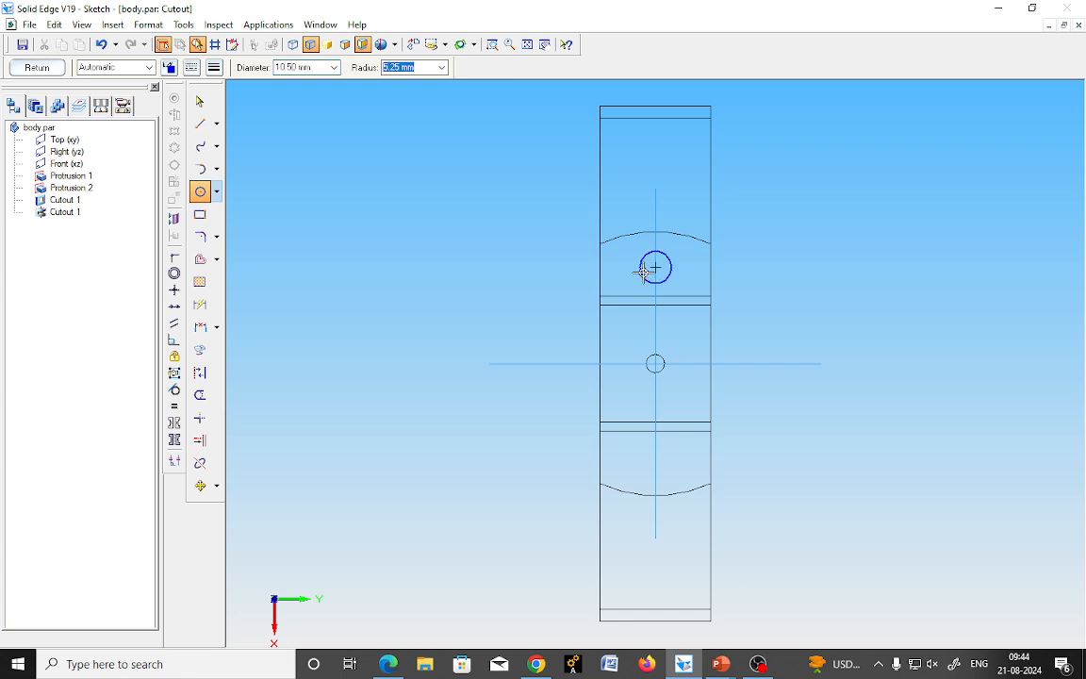
{"action": "left_click", "coordinate": [644, 273]}
Dimension the circle's centre from the horizontal axis and set the distance to 31 mm.
{"action": "left_click", "coordinate": [200, 304]}
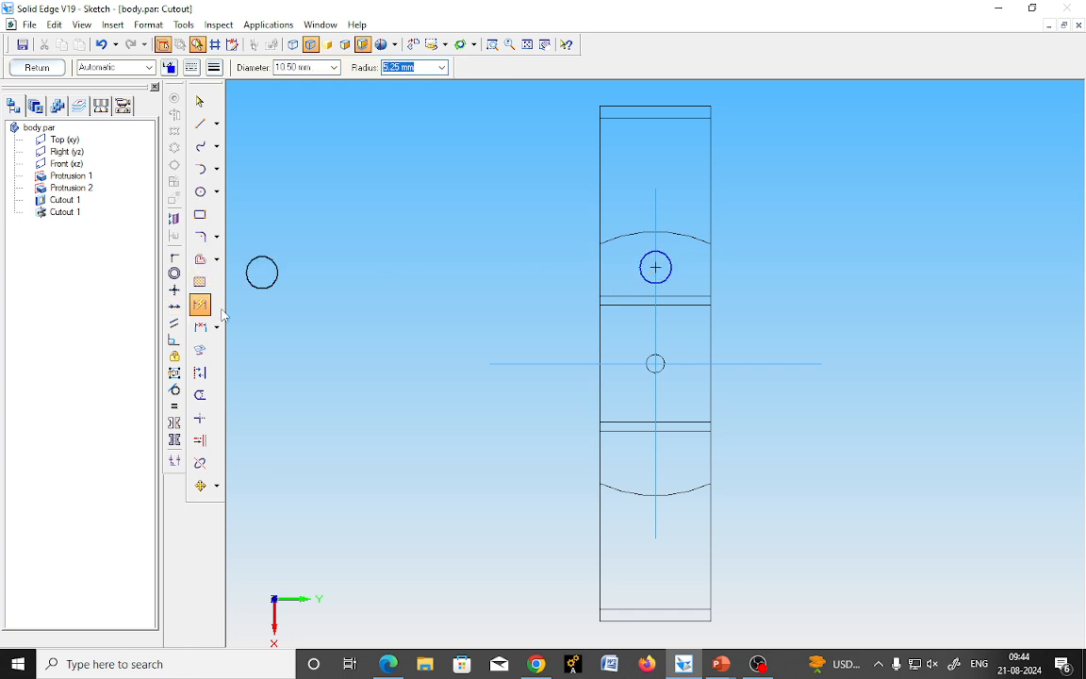
{"action": "left_click", "coordinate": [727, 364]}
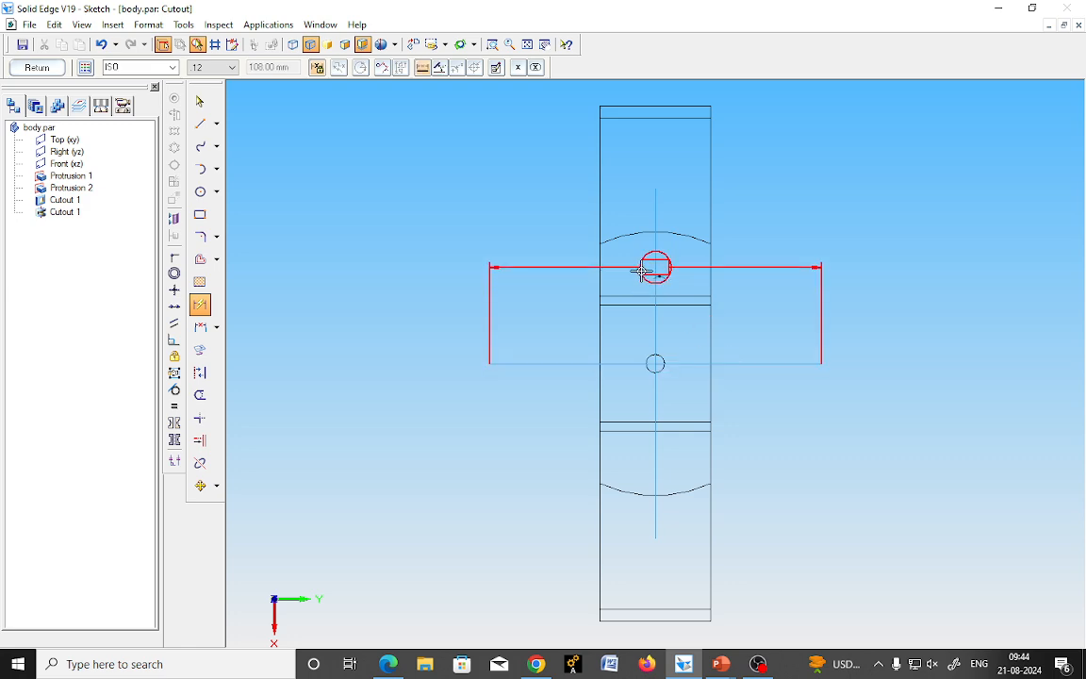
{"action": "left_click", "coordinate": [645, 272]}
{"action": "left_click", "coordinate": [510, 283]}
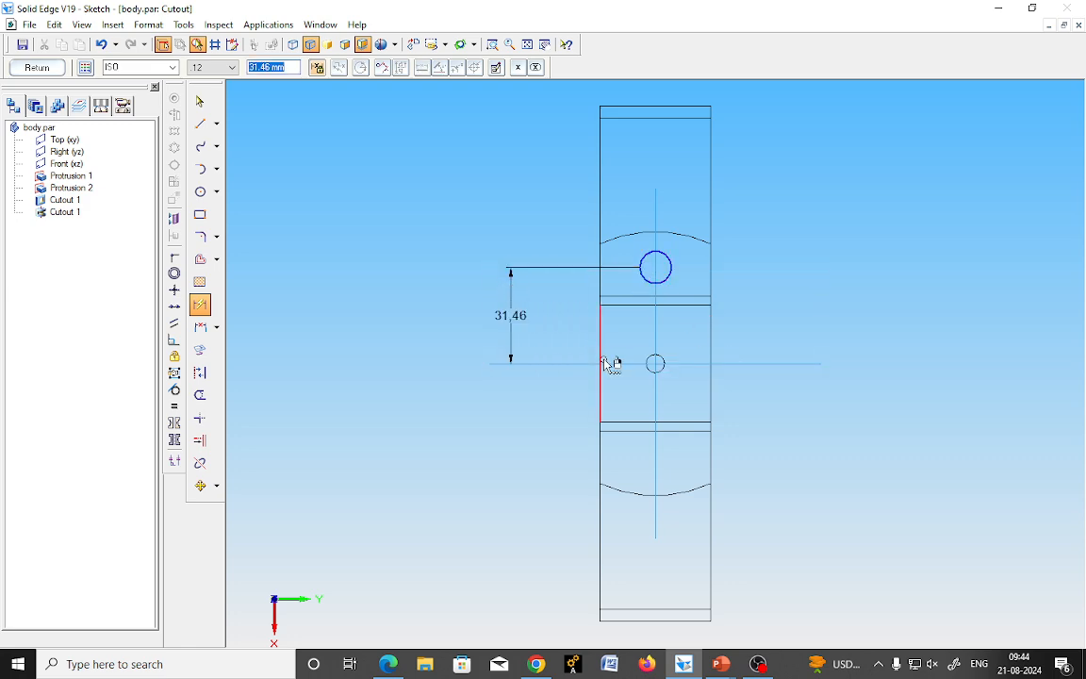
{"action": "type", "text": "31"}
{"action": "key", "text": "Return"}
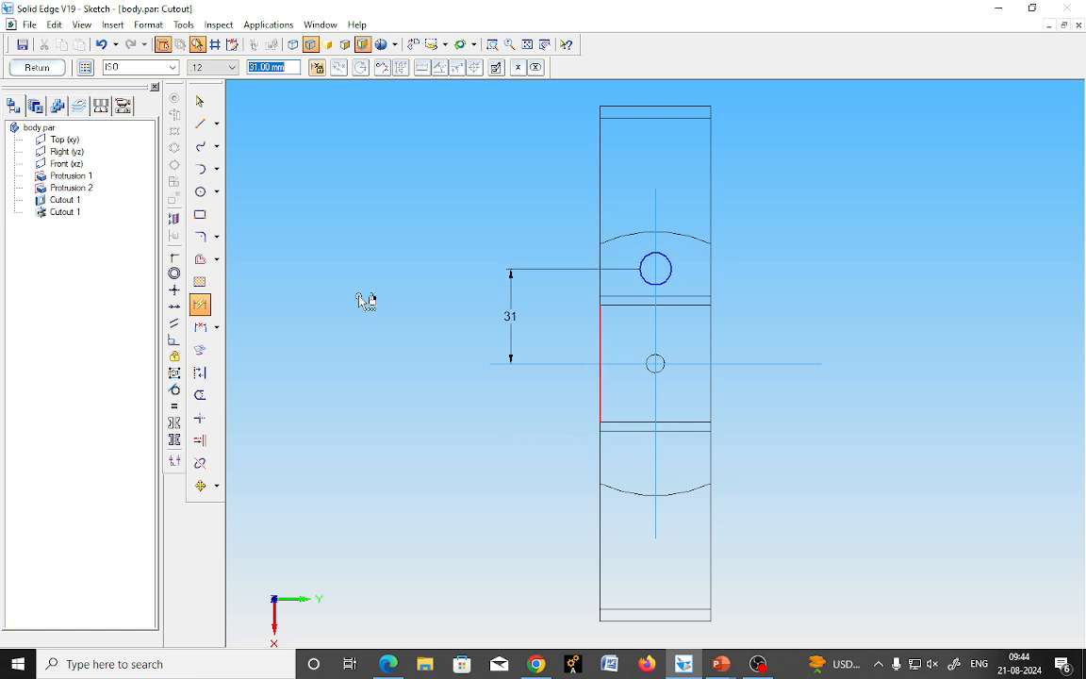
Draw a horizontal line across the base about 68 mm above the horizontal axis, crossed by a vertical line on the vertical axis.
{"action": "left_click", "coordinate": [200, 124]}
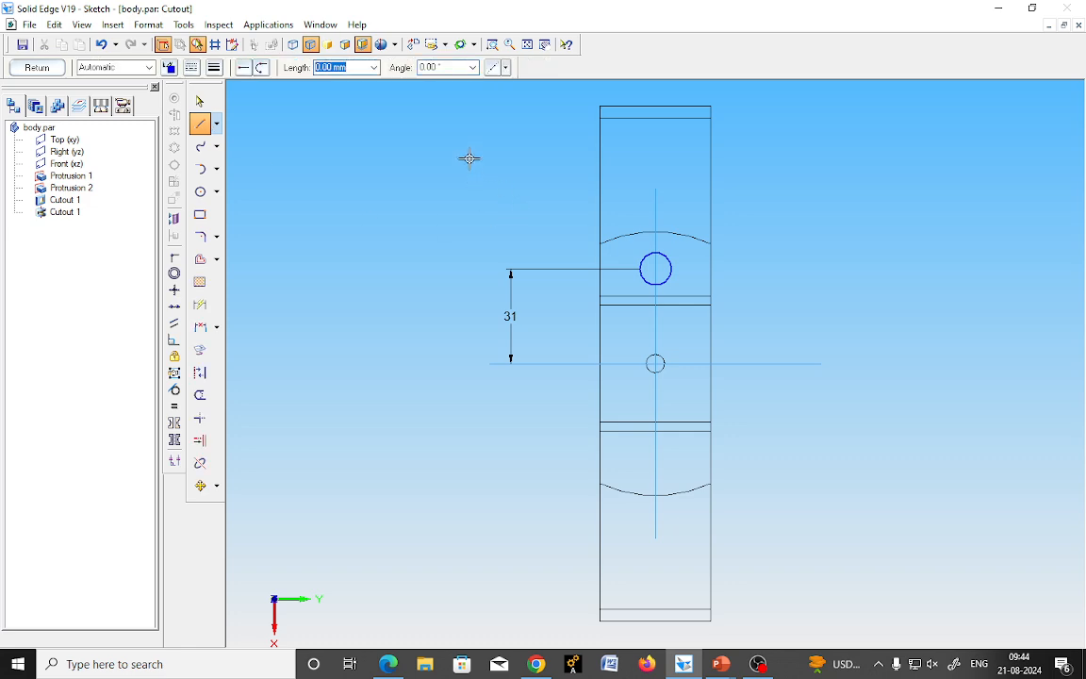
{"action": "left_click", "coordinate": [470, 155]}
{"action": "left_click", "coordinate": [802, 156]}
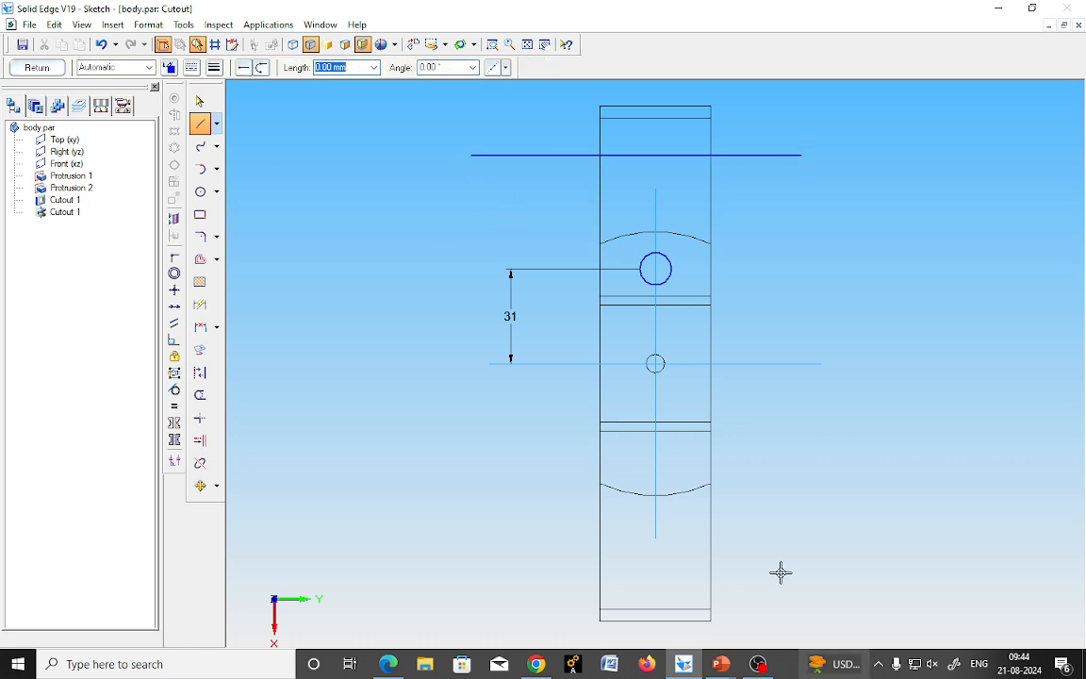
{"action": "left_click", "coordinate": [655, 208]}
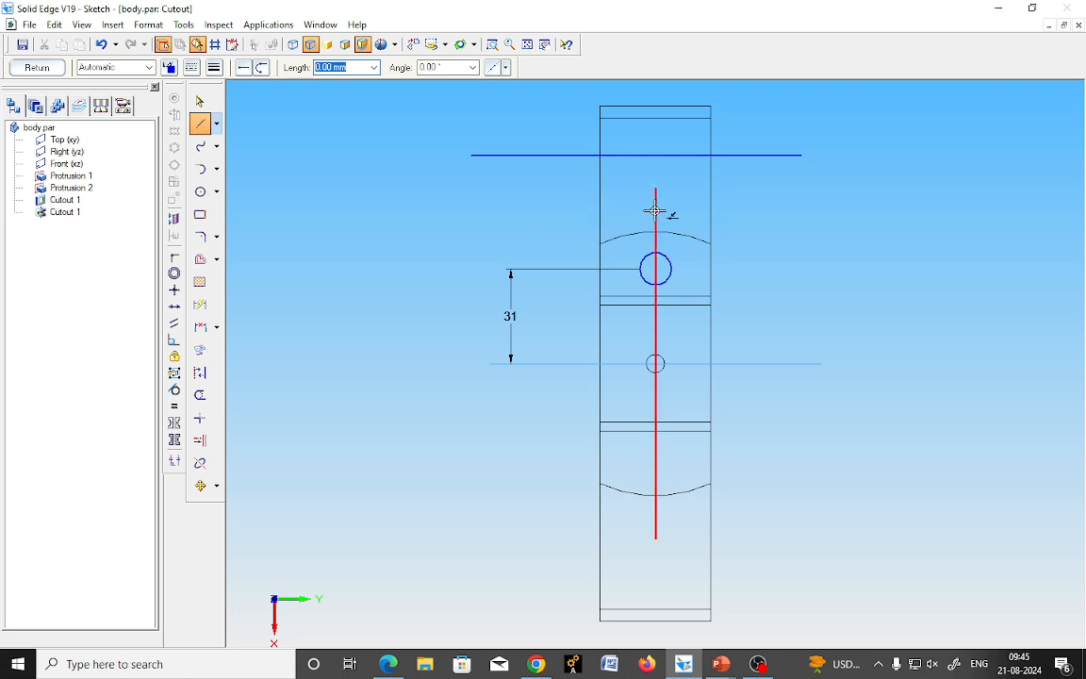
{"action": "left_click", "coordinate": [655, 90]}
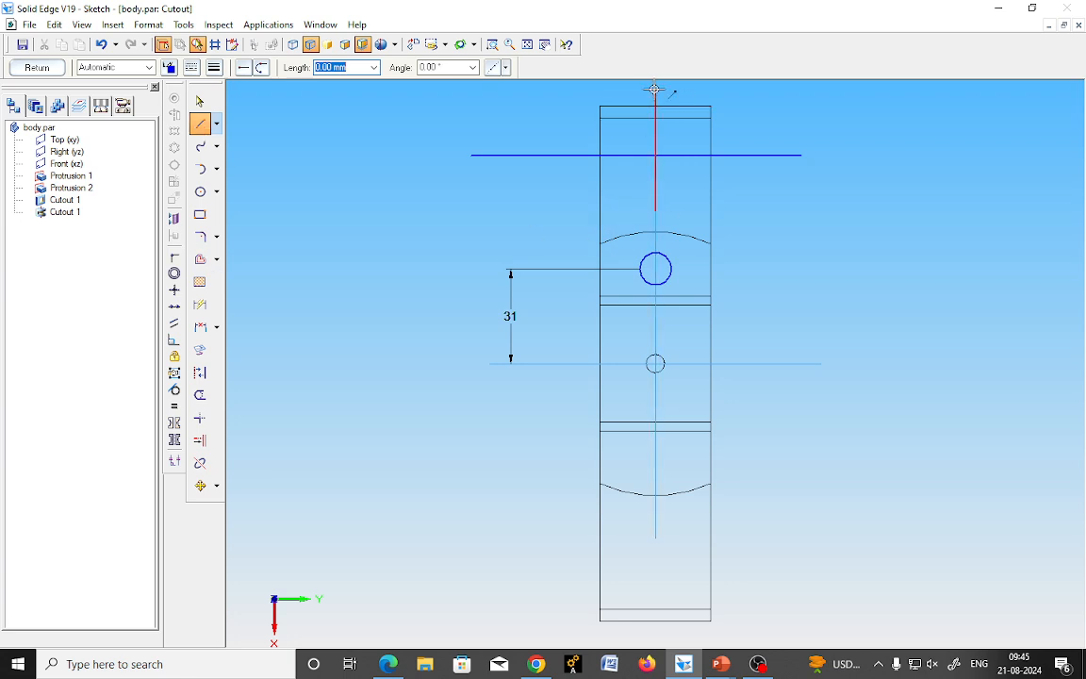
Dimension the new horizontal line from the horizontal axis and set the distance to 128/2 mm.
{"action": "left_click", "coordinate": [200, 304]}
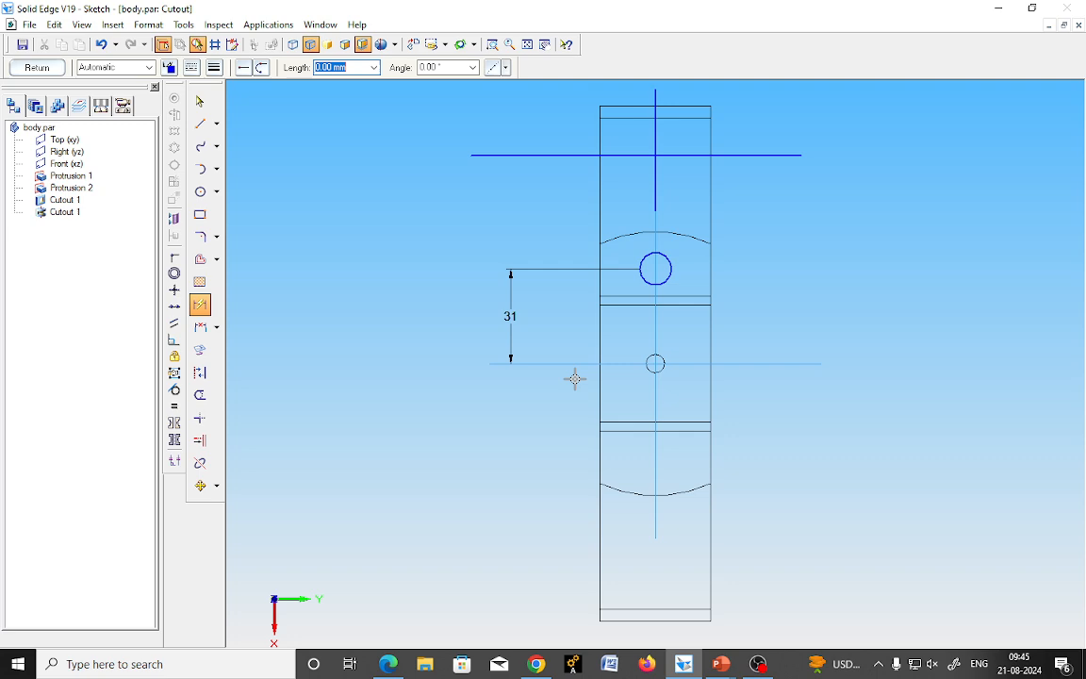
{"action": "left_click", "coordinate": [783, 365]}
{"action": "left_click", "coordinate": [775, 156]}
{"action": "left_click", "coordinate": [732, 256]}
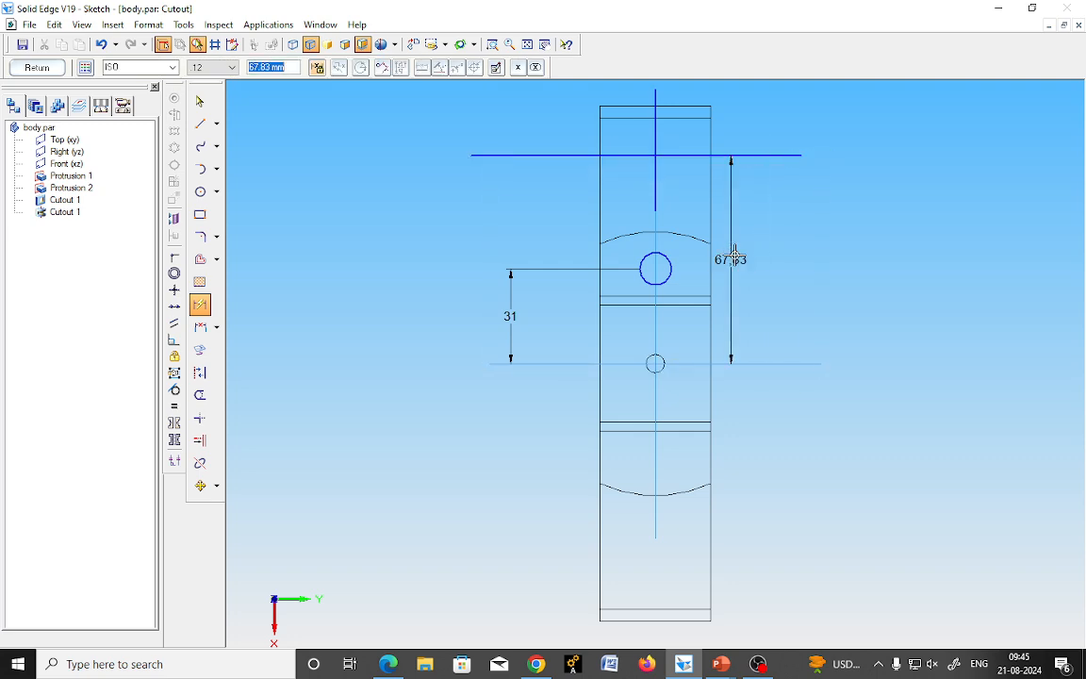
{"action": "type", "text": "12"}
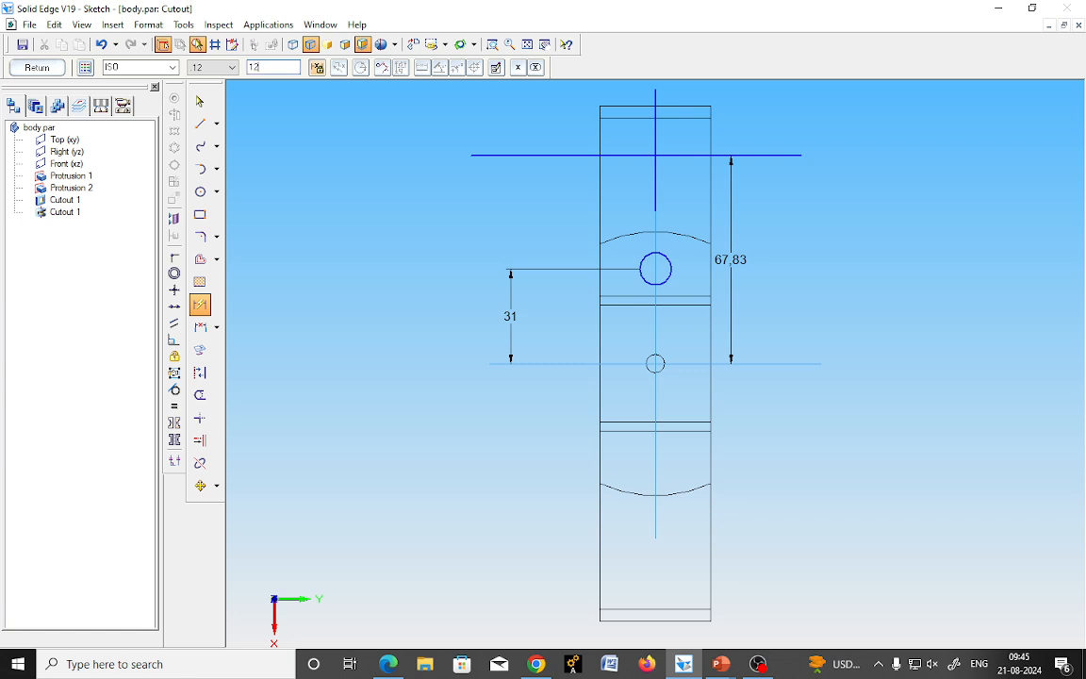
{"action": "type", "text": "8/2"}
{"action": "key", "text": "Return"}
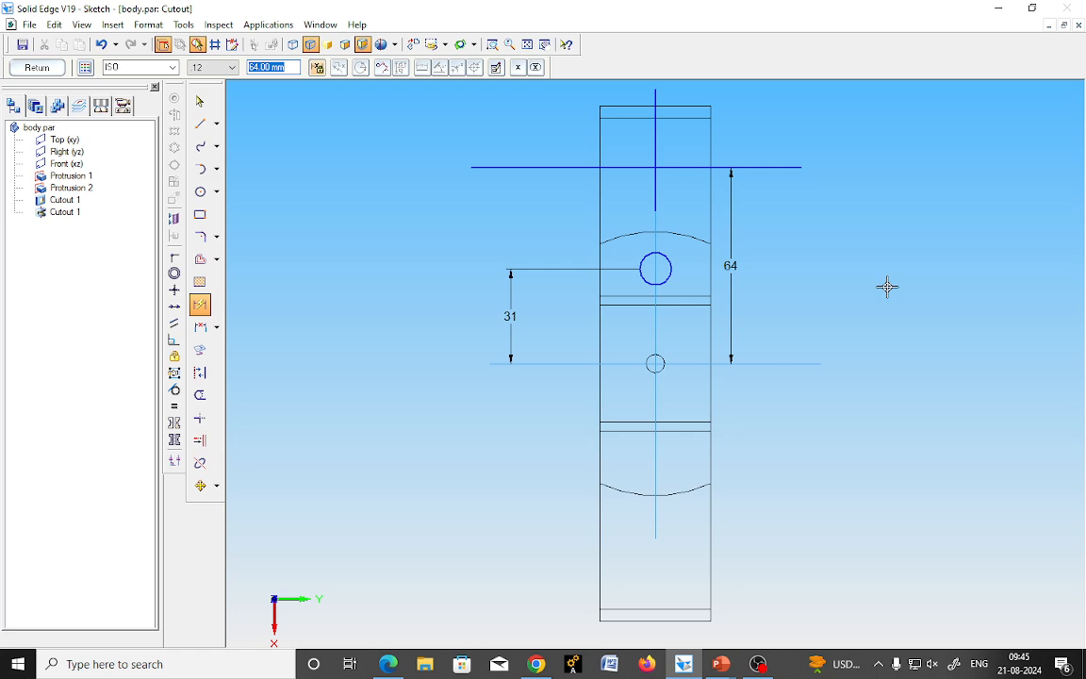
Switch to the PowerPoint slide show and check the slot's width and end radius in the Body's top view.
{"action": "mouse_move", "coordinate": [740, 672]}
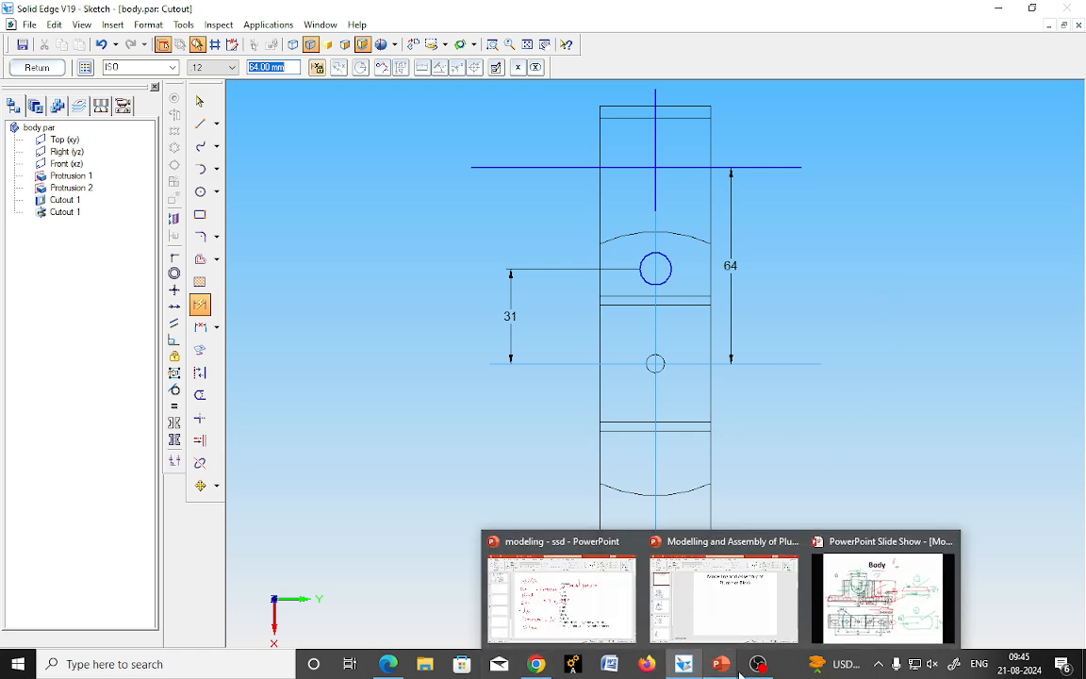
{"action": "left_click", "coordinate": [830, 594]}
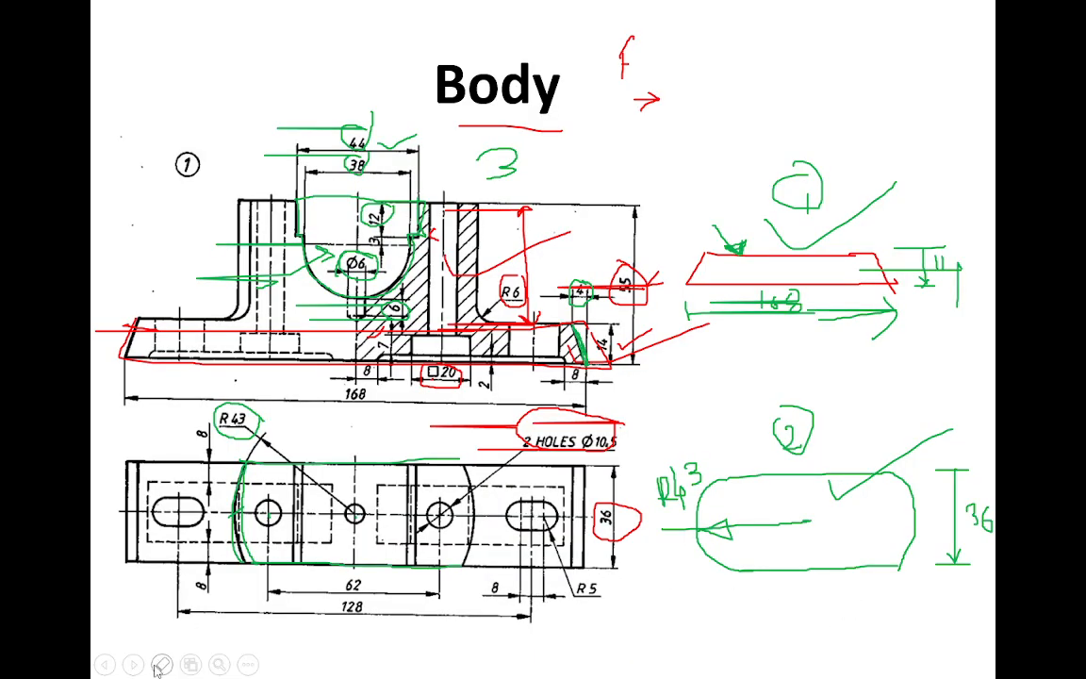
{"action": "left_click", "coordinate": [161, 664]}
{"action": "left_click", "coordinate": [114, 540]}
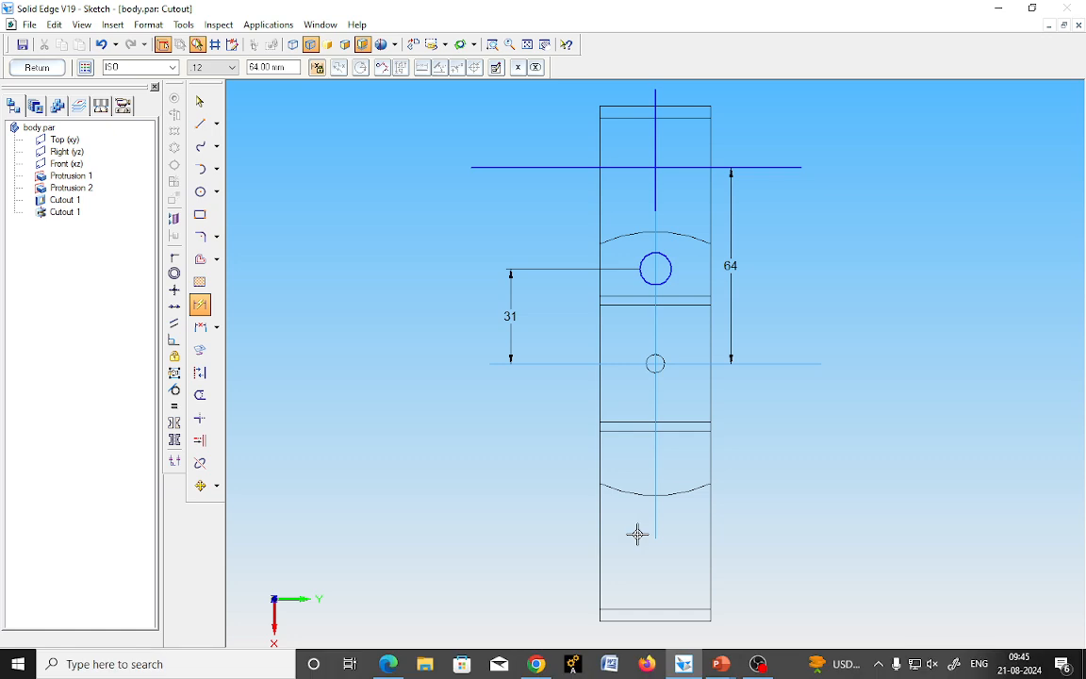
Offset the horizontal line 4 mm away from the part's centre, using Single selection and magenta as the line colour.
{"action": "left_click", "coordinate": [200, 258]}
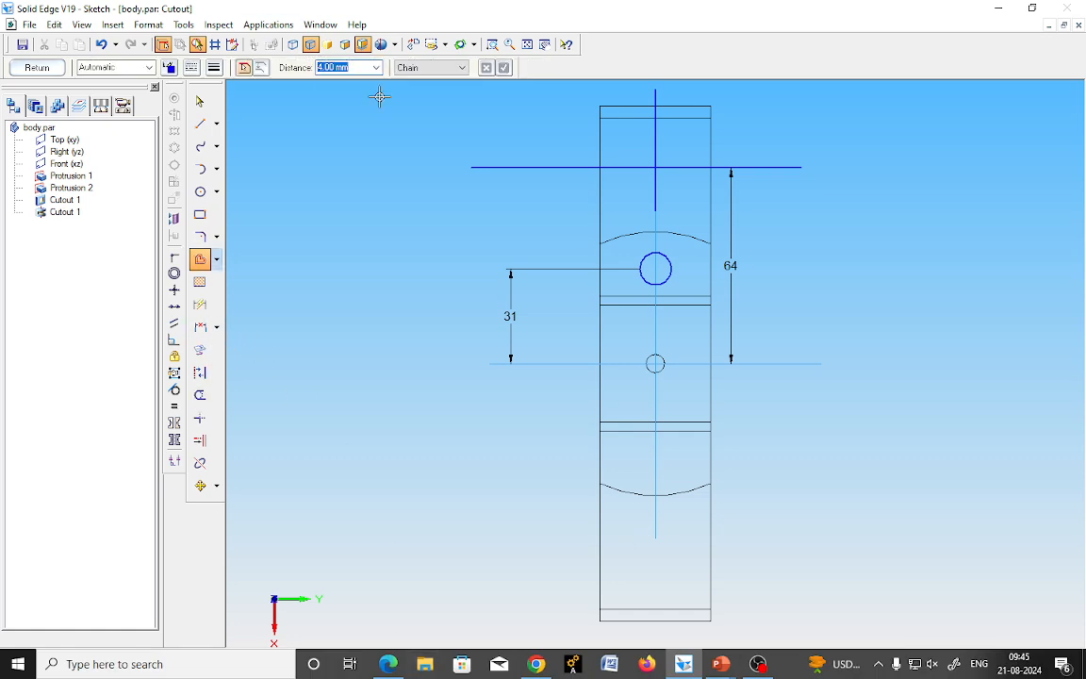
{"action": "left_click", "coordinate": [462, 70]}
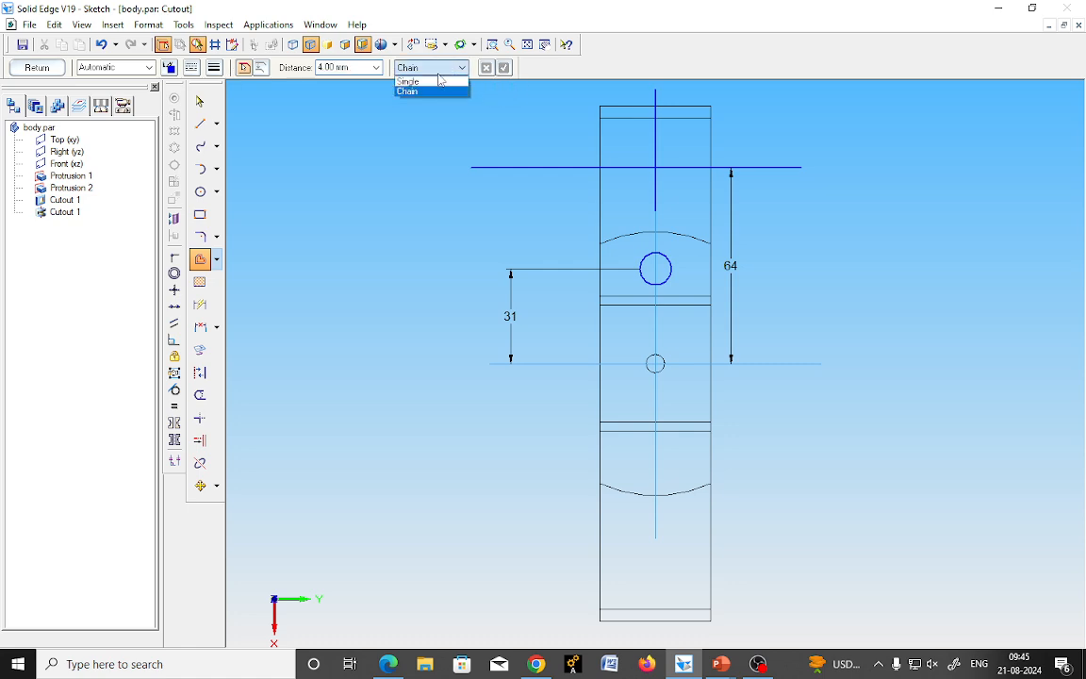
{"action": "left_click", "coordinate": [423, 89]}
{"action": "left_click", "coordinate": [170, 68]}
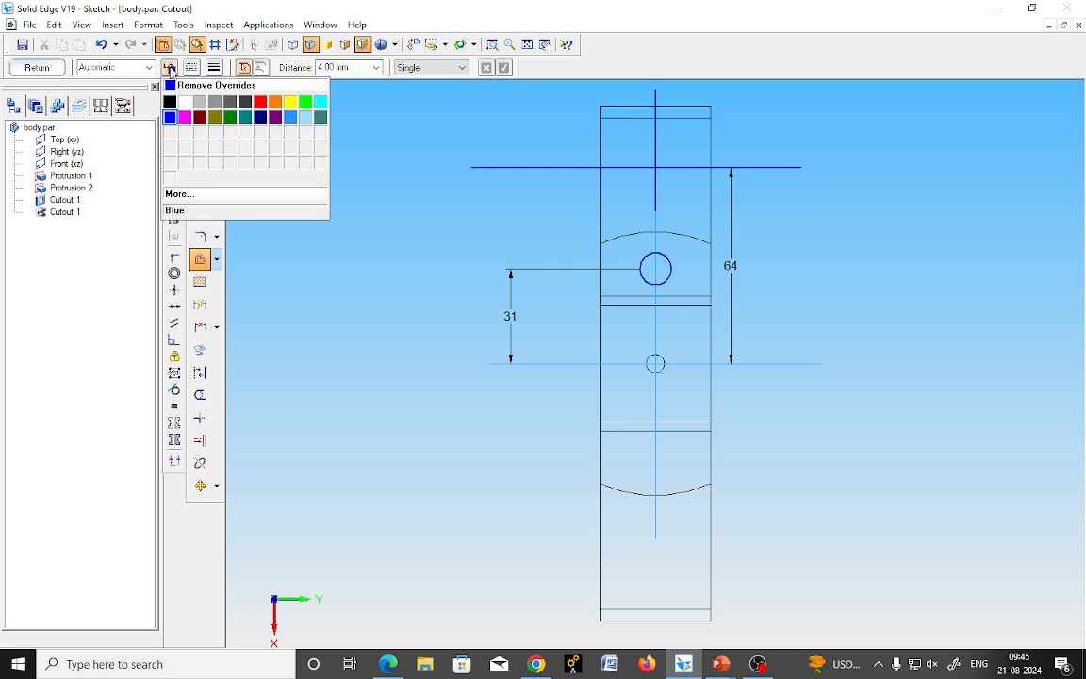
{"action": "left_click", "coordinate": [191, 117]}
{"action": "left_click", "coordinate": [766, 168]}
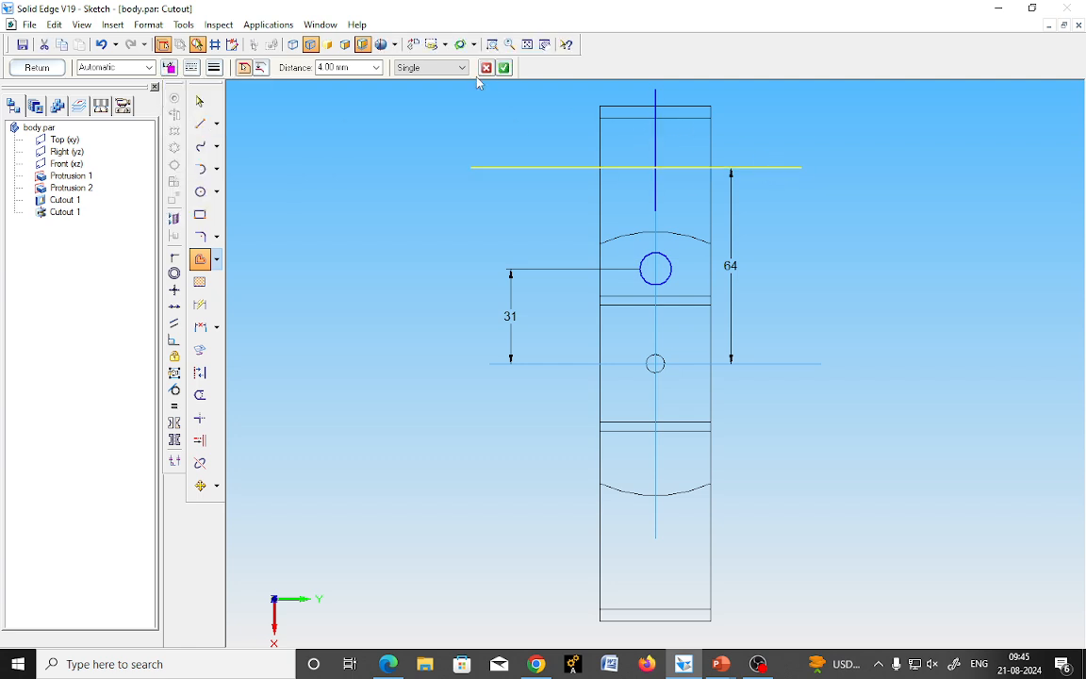
{"action": "left_click", "coordinate": [505, 68]}
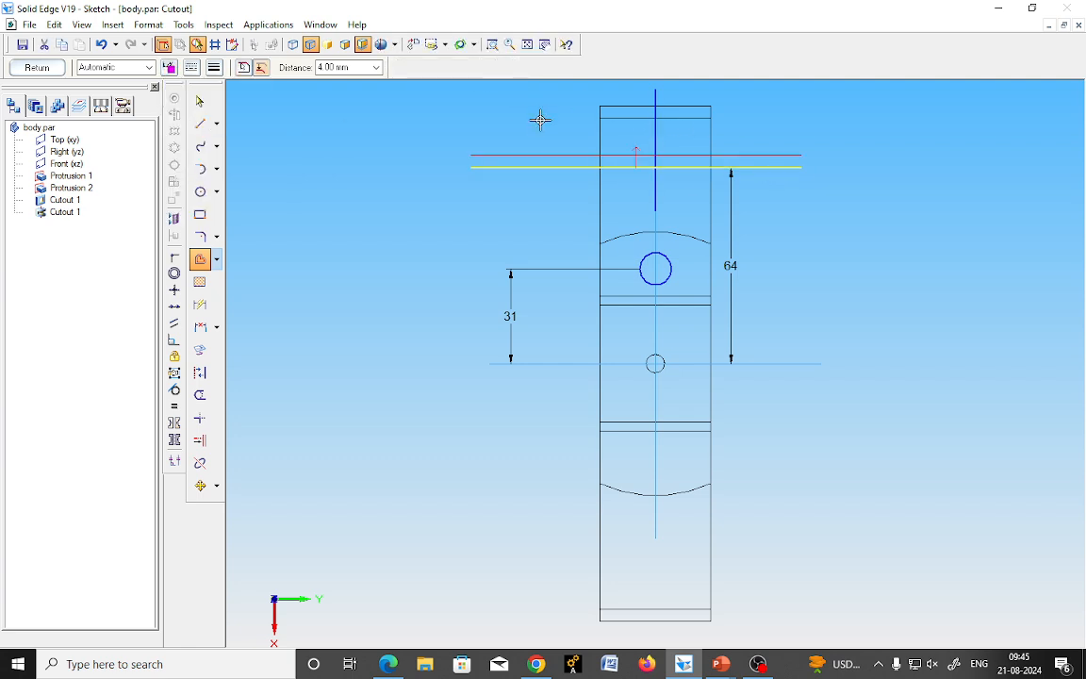
{"action": "left_click", "coordinate": [764, 164]}
Offset the same horizontal line 4 mm towards the part's centre.
{"action": "left_click", "coordinate": [764, 167]}
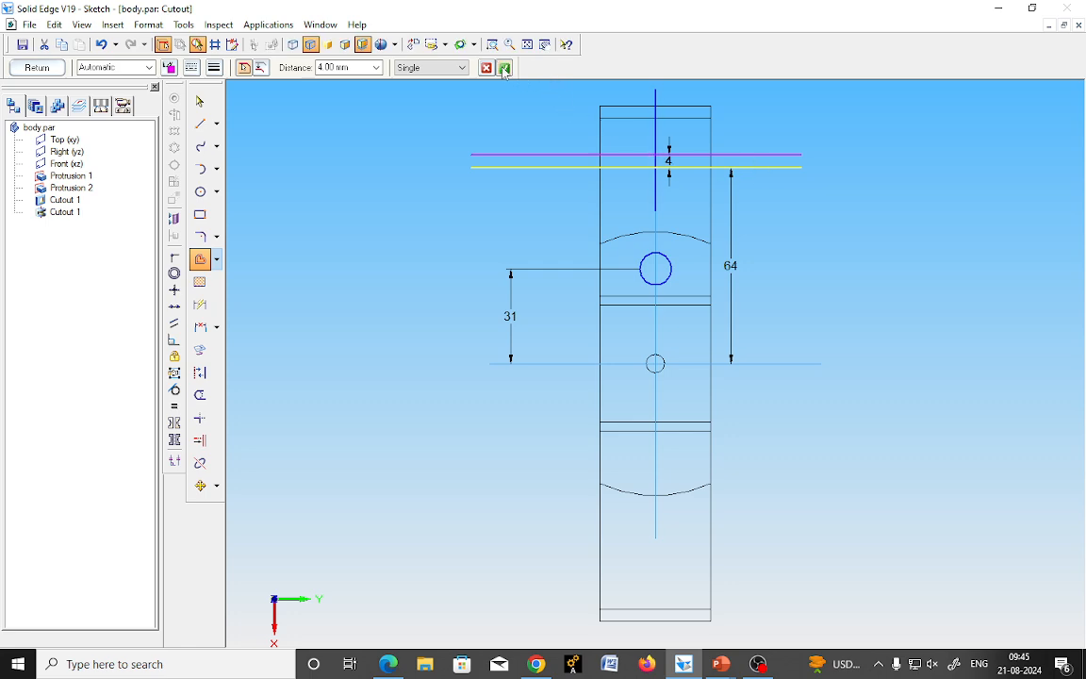
{"action": "left_click", "coordinate": [504, 68]}
{"action": "left_click", "coordinate": [762, 225]}
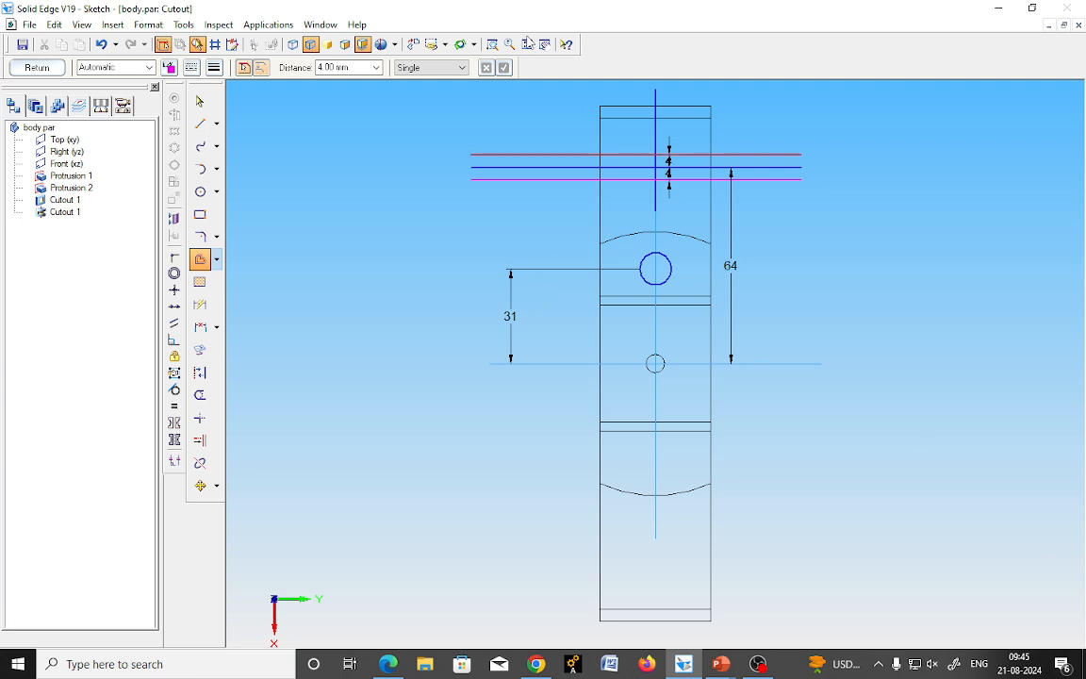
Draw two 10 mm diameter circles centred where the two offset lines cross the vertical centre line.
{"action": "left_click", "coordinate": [491, 44]}
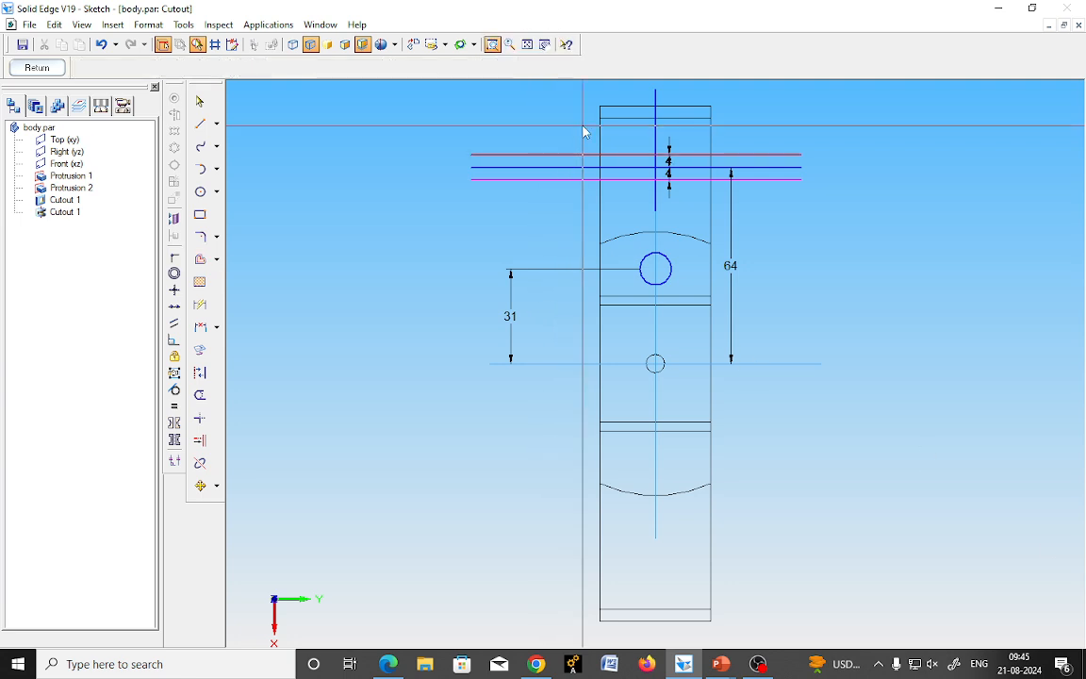
{"action": "left_click_drag", "start_coordinate": [584, 127], "coordinate": [779, 237]}
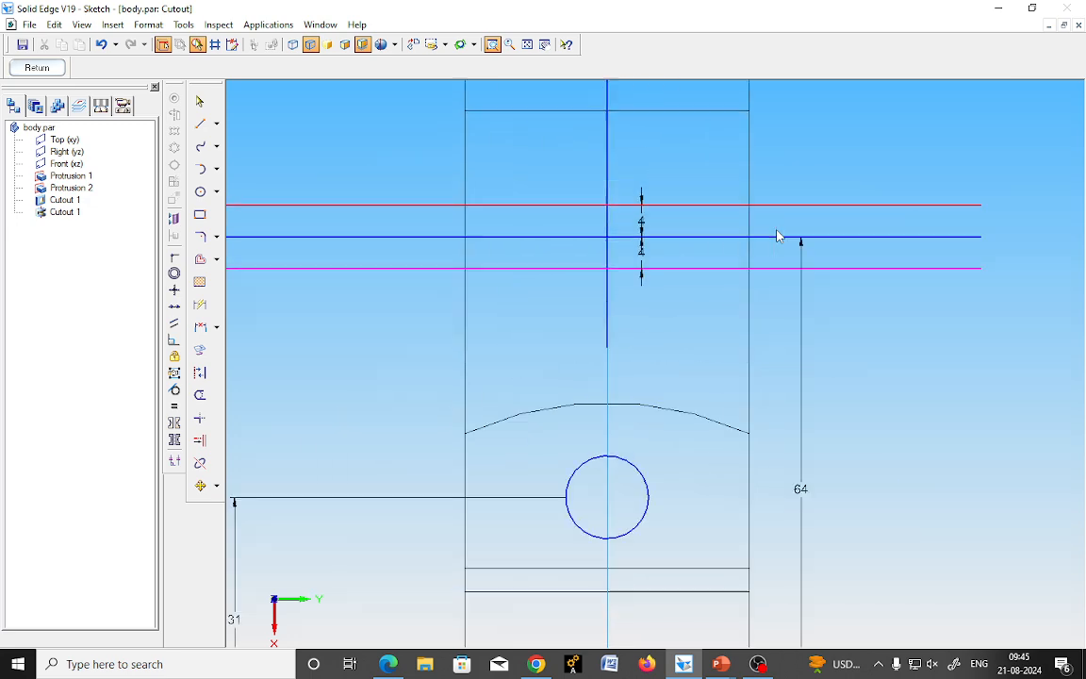
{"action": "left_click", "coordinate": [201, 192]}
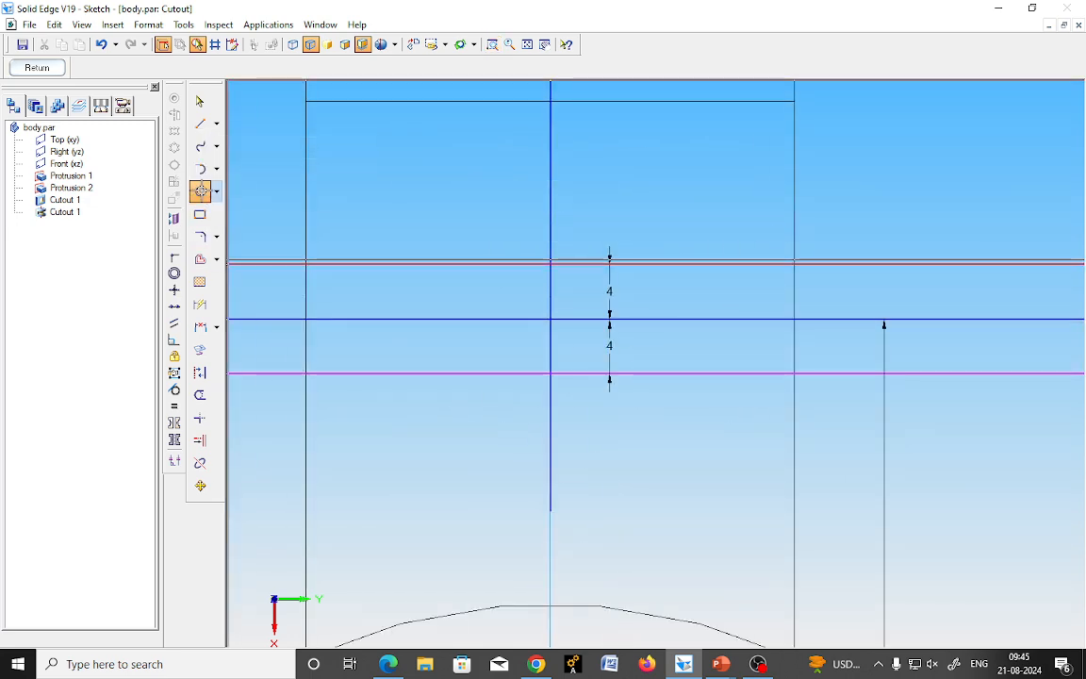
{"action": "left_click", "coordinate": [551, 264]}
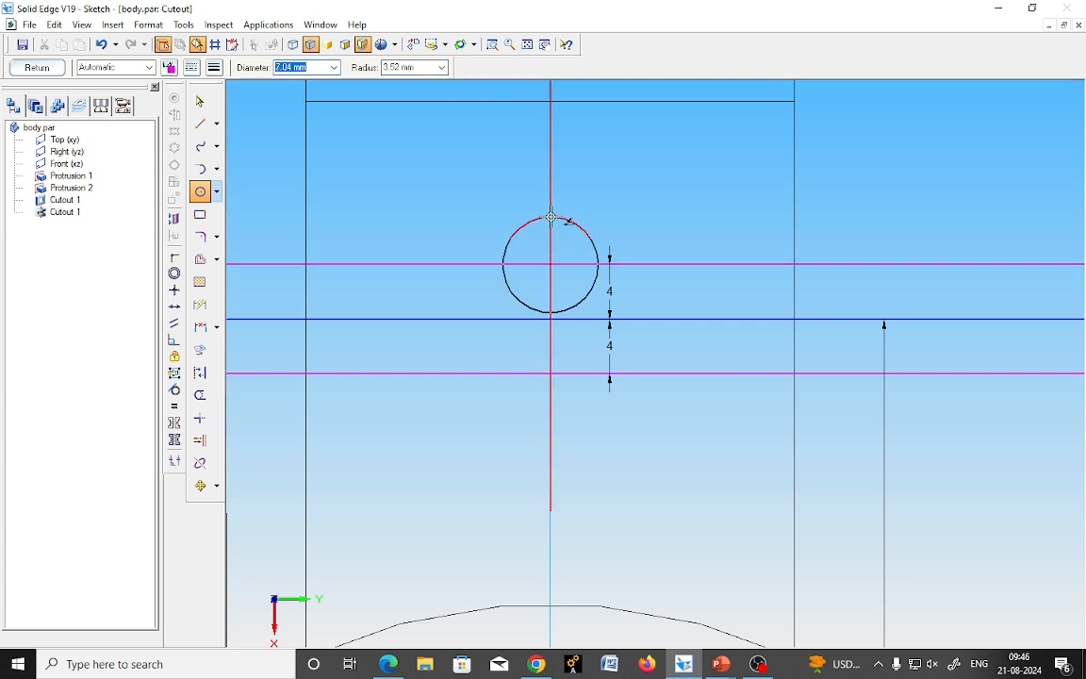
{"action": "type", "text": "10"}
{"action": "key", "text": "Tab"}
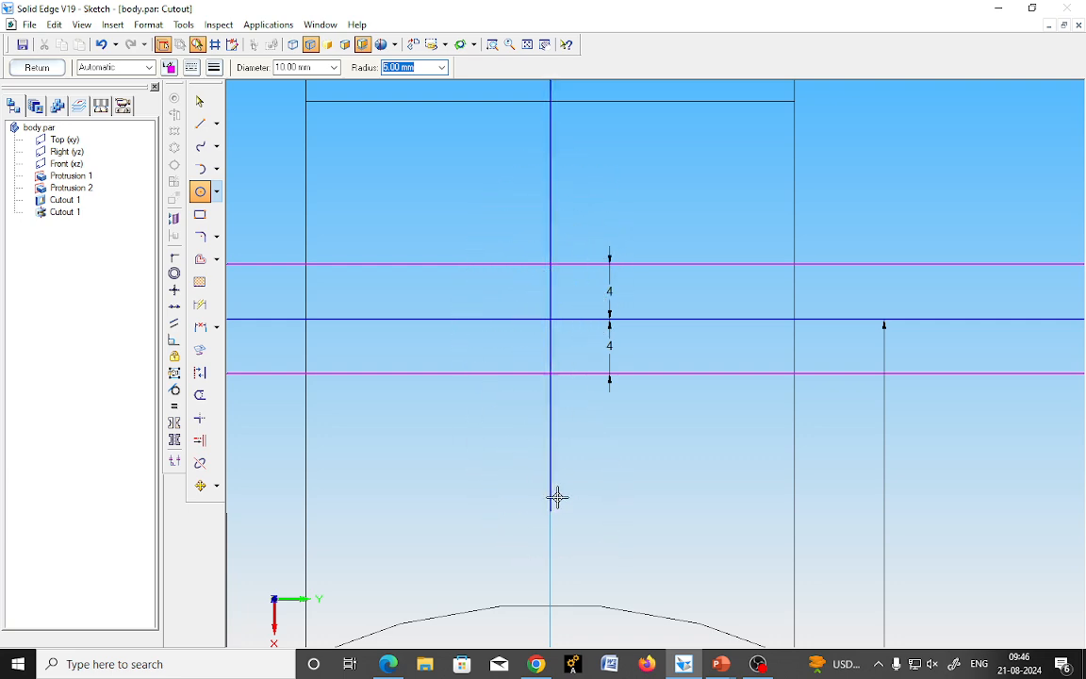
{"action": "left_click", "coordinate": [552, 265]}
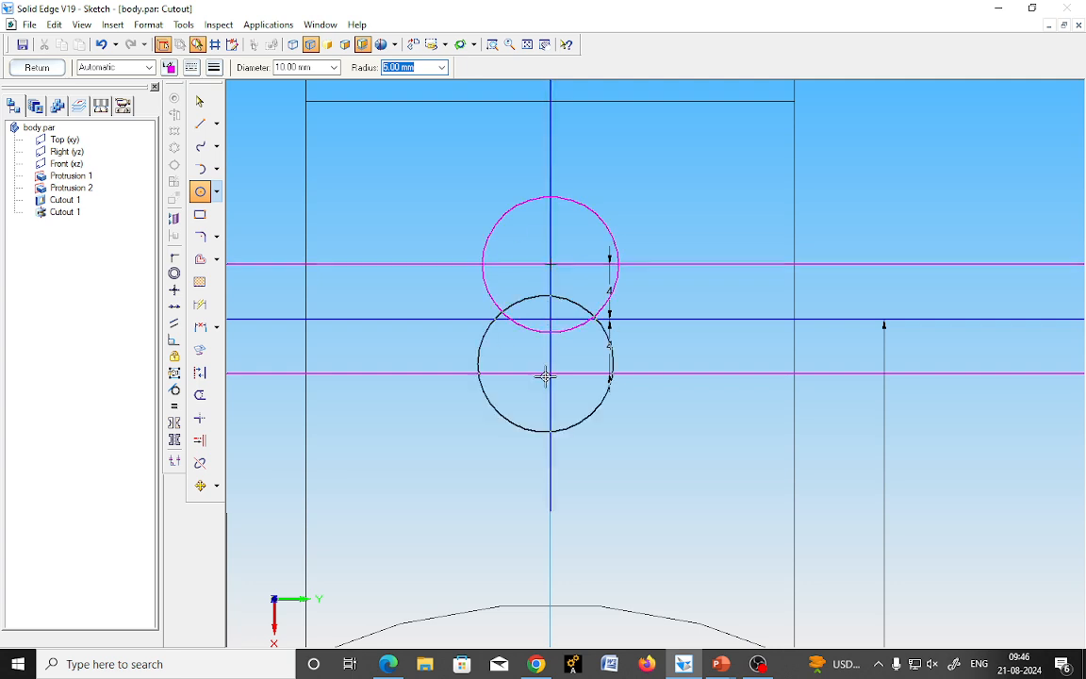
{"action": "left_click", "coordinate": [551, 373]}
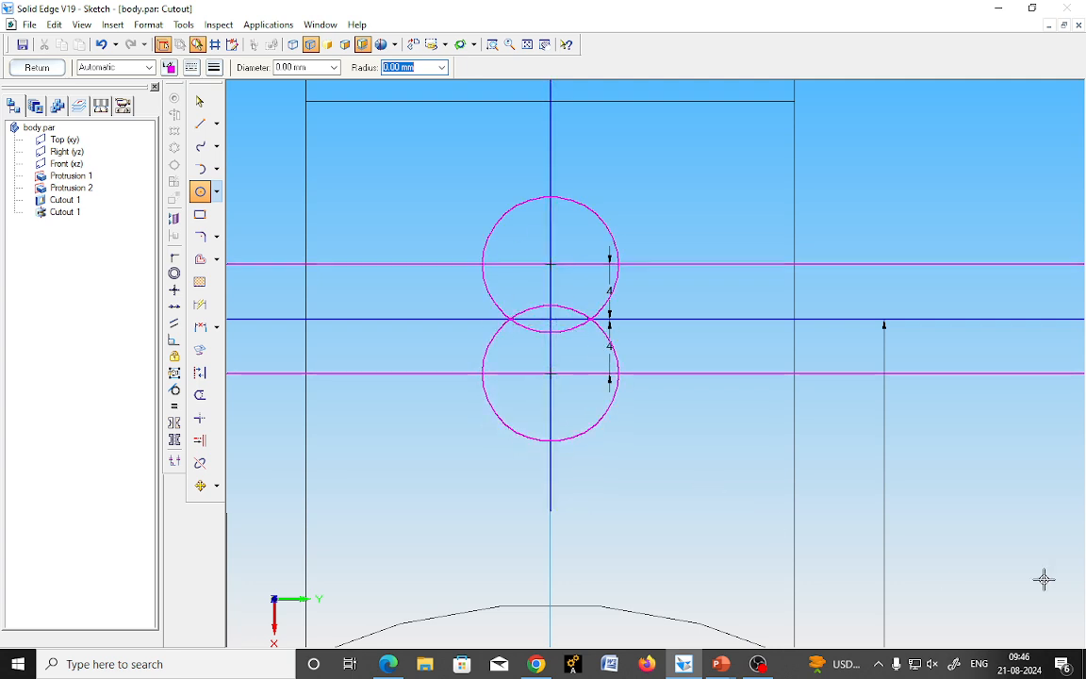
Draw two vertical 8 mm lines joining the circles' outermost points on both sides to form the slot's sides.
{"action": "left_click", "coordinate": [200, 123]}
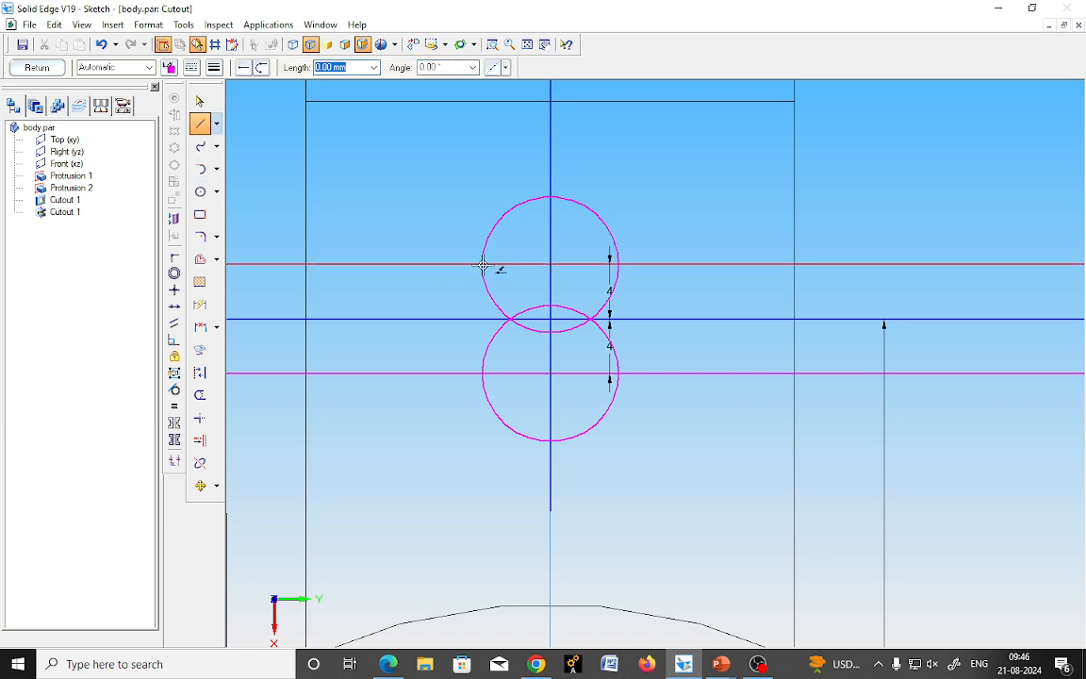
{"action": "left_click", "coordinate": [484, 264]}
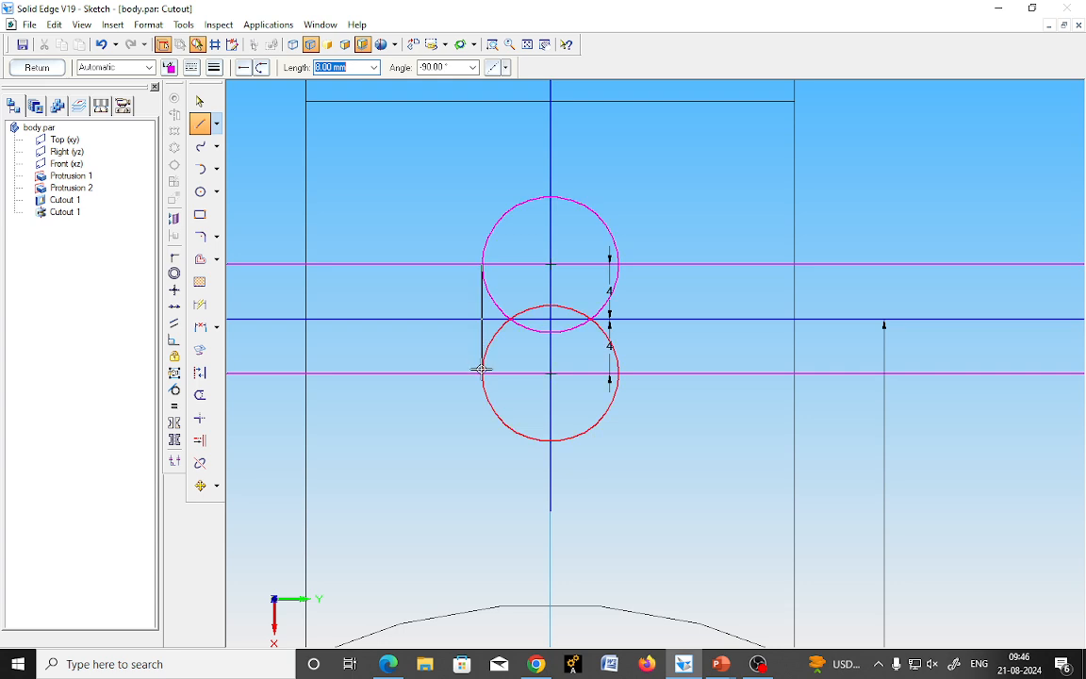
{"action": "left_click", "coordinate": [482, 374]}
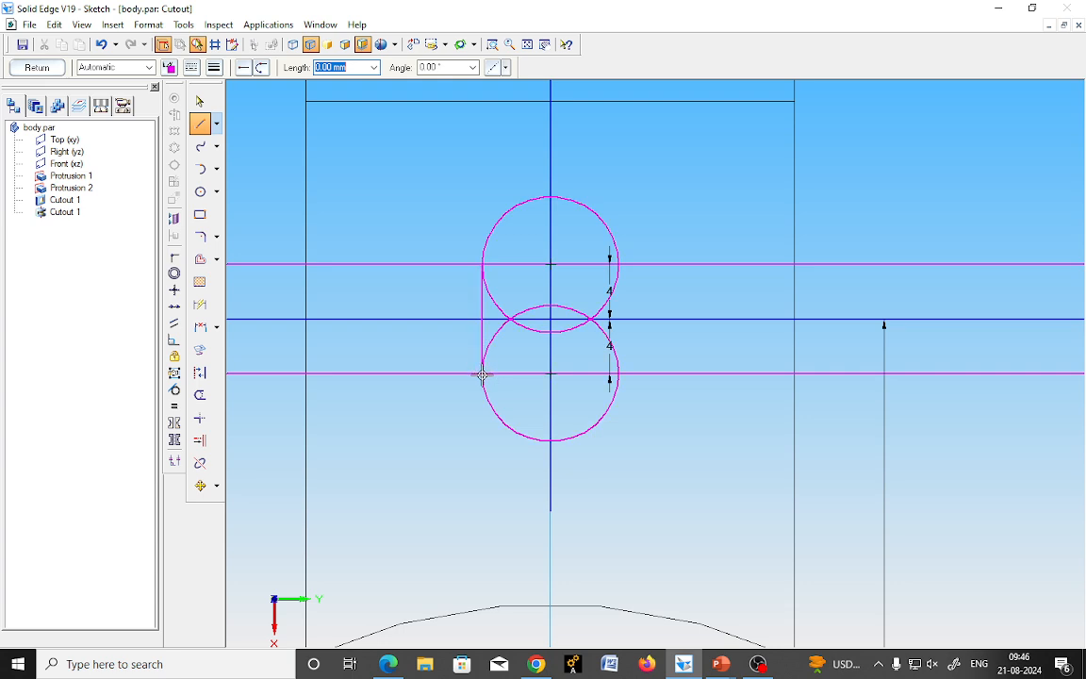
{"action": "left_click", "coordinate": [617, 265]}
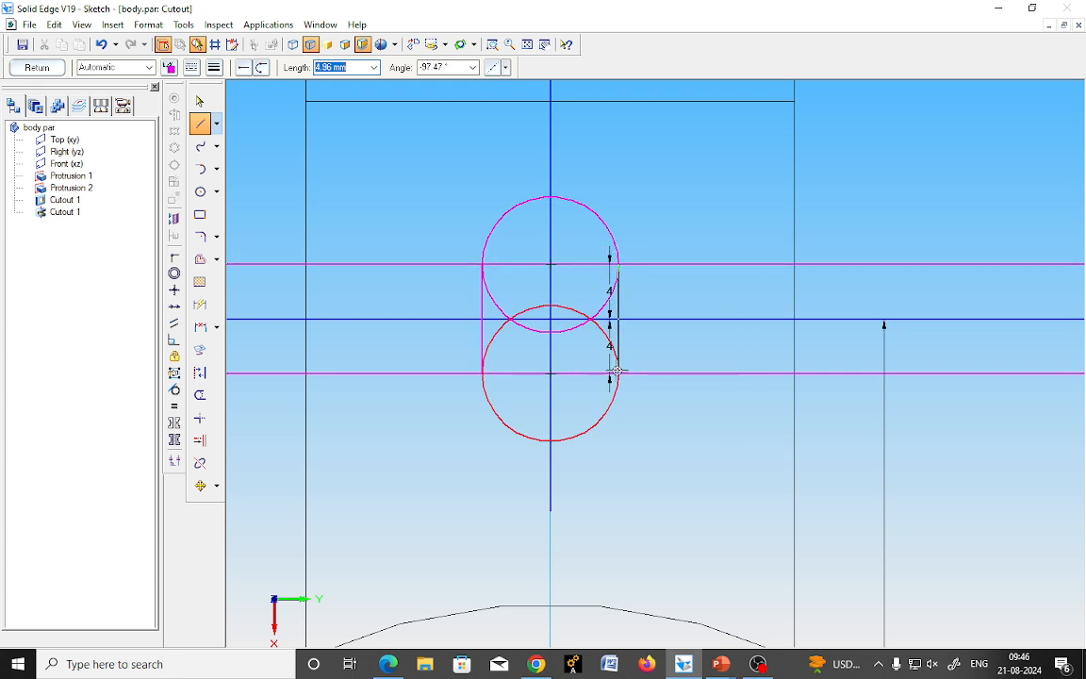
{"action": "left_click", "coordinate": [618, 375]}
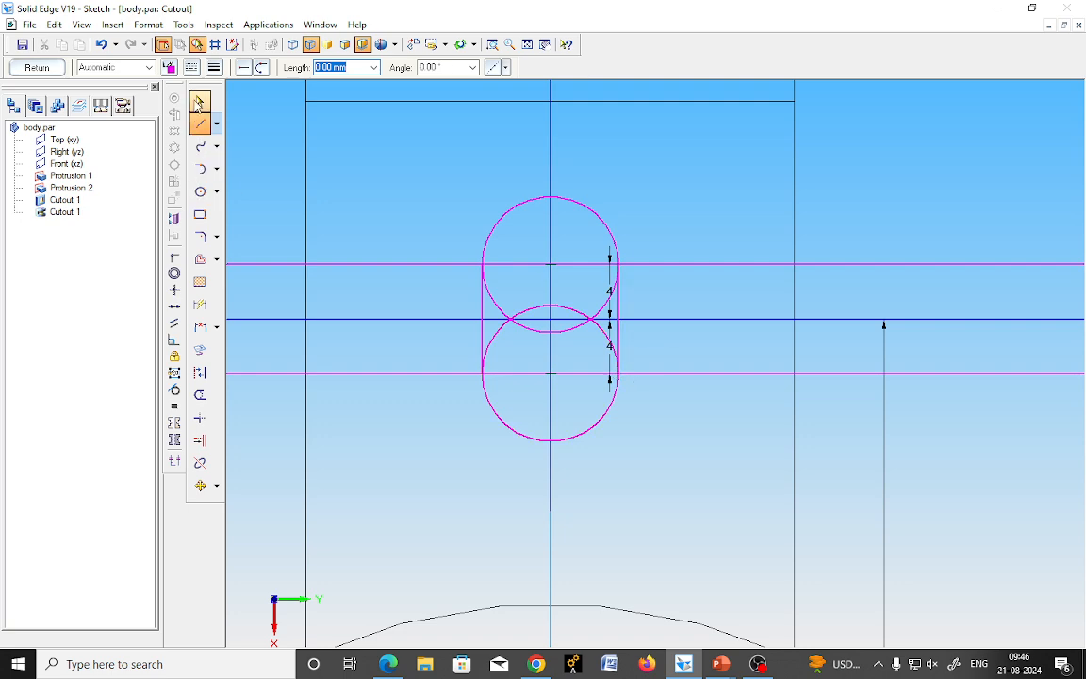
Trim the inner arcs of both circles to leave only the slot outline.
{"action": "left_click", "coordinate": [200, 394]}
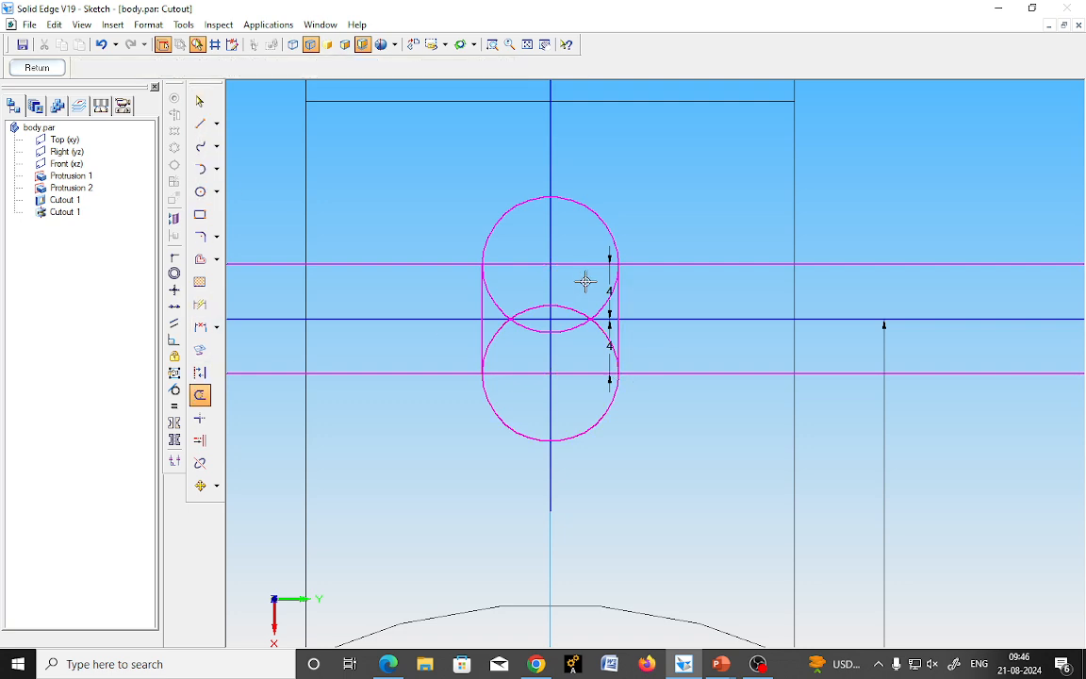
{"action": "left_click", "coordinate": [489, 342]}
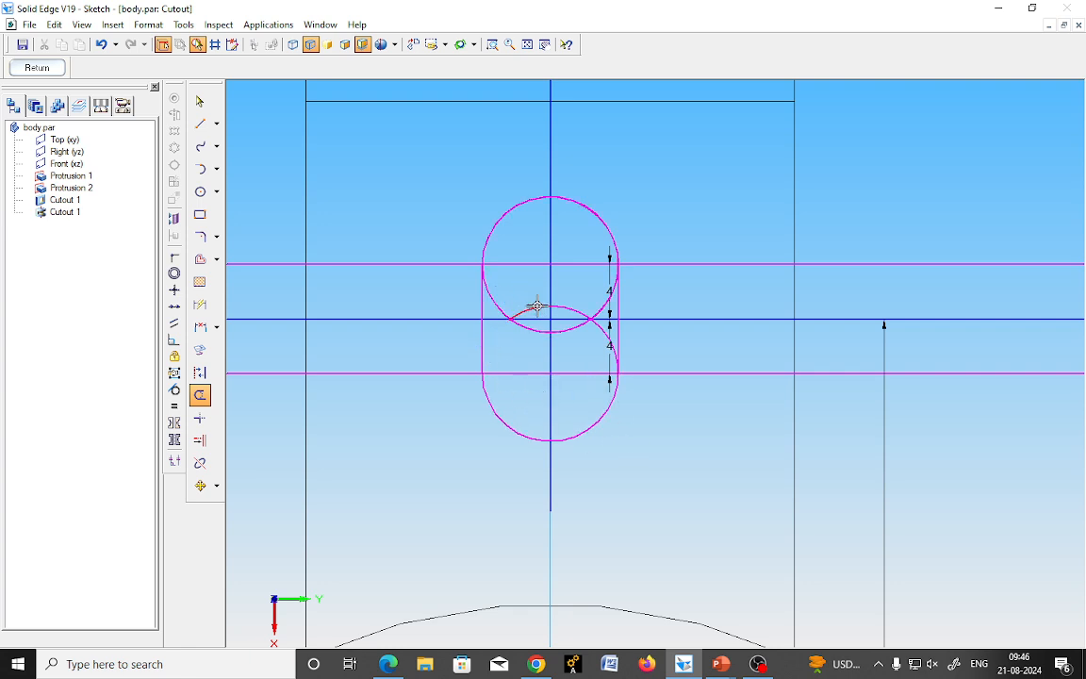
{"action": "left_click", "coordinate": [600, 328]}
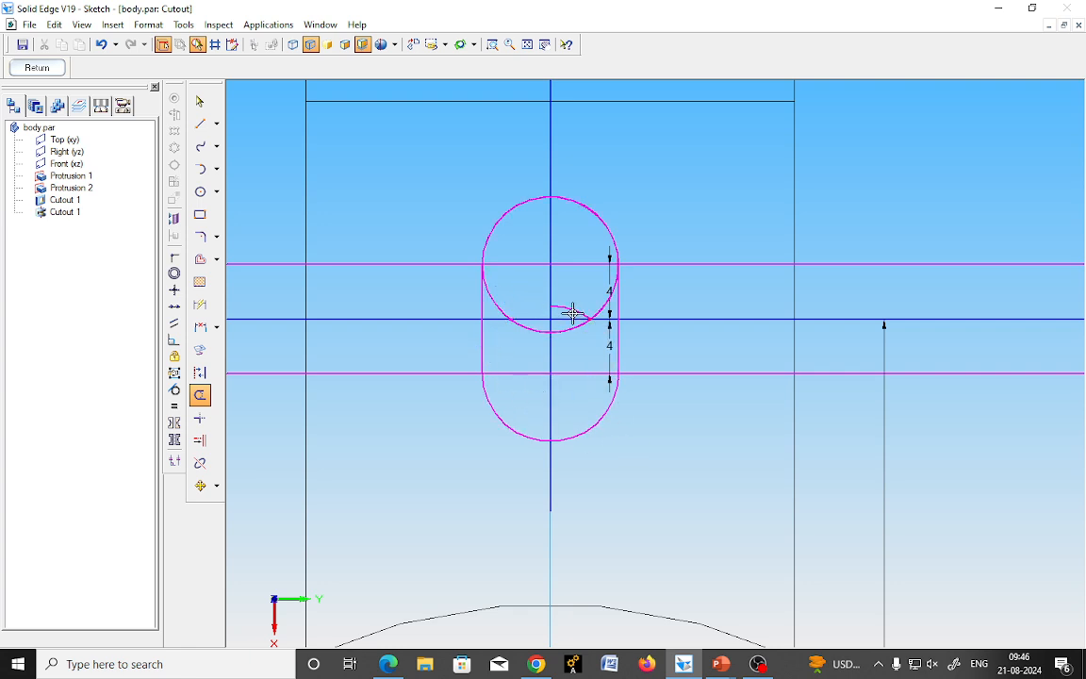
{"action": "left_click", "coordinate": [199, 101]}
{"action": "left_click", "coordinate": [497, 312]}
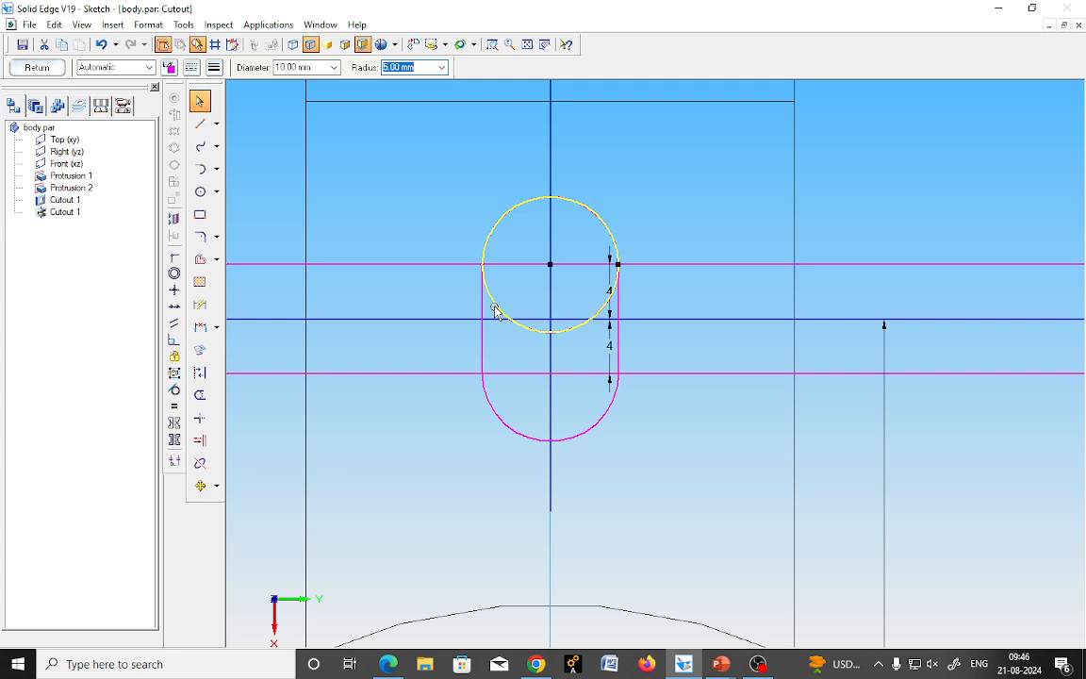
{"action": "key", "text": "Delete"}
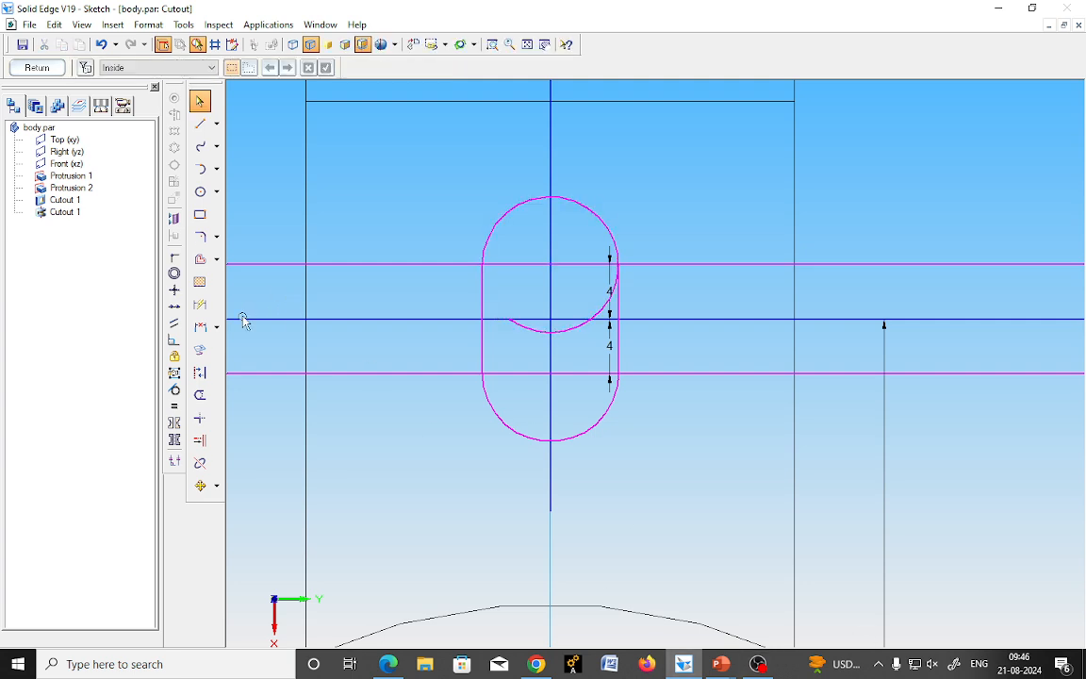
{"action": "left_click", "coordinate": [199, 394]}
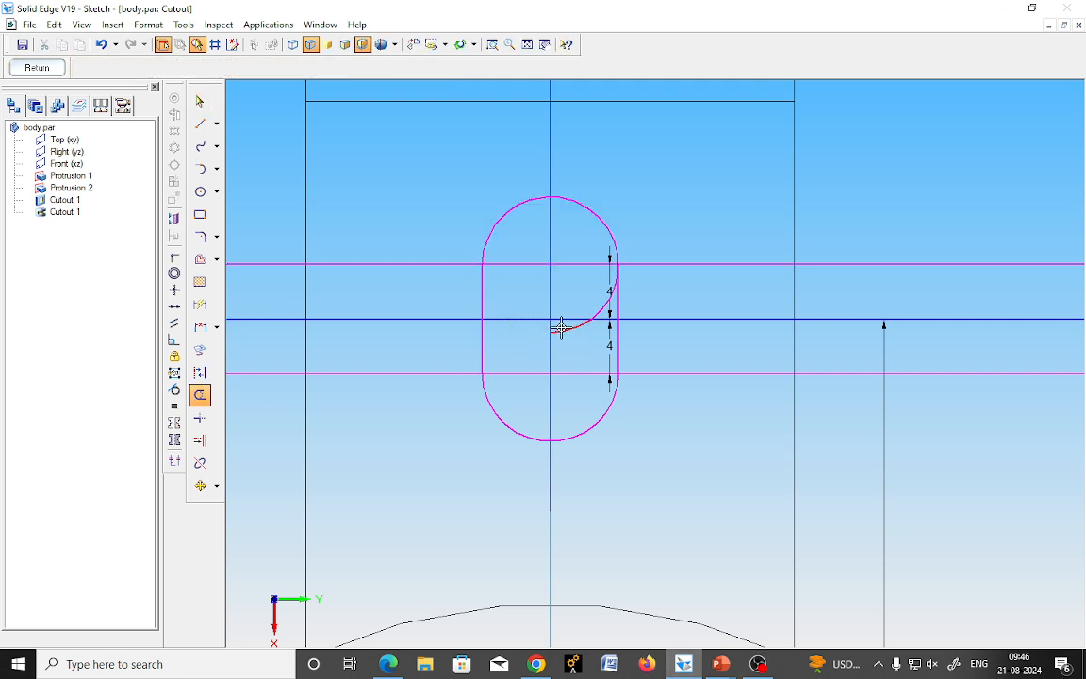
{"action": "left_click", "coordinate": [562, 326]}
{"action": "left_click", "coordinate": [600, 309]}
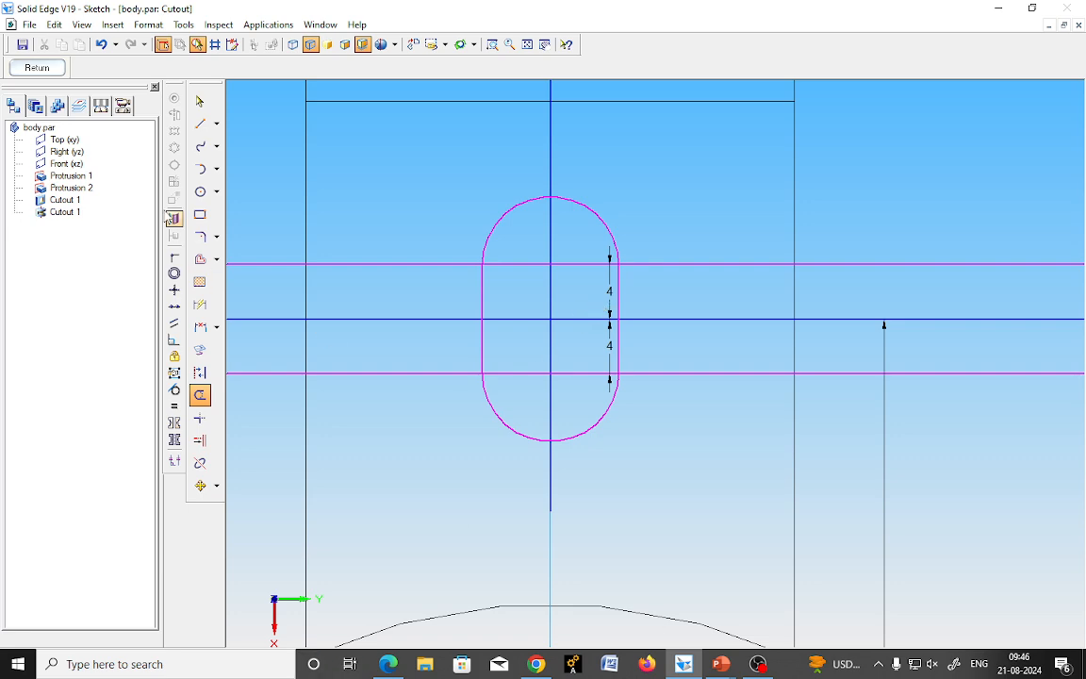
Delete the three horizontal construction lines and the vertical construction line crossing the slot.
{"action": "left_click", "coordinate": [199, 101]}
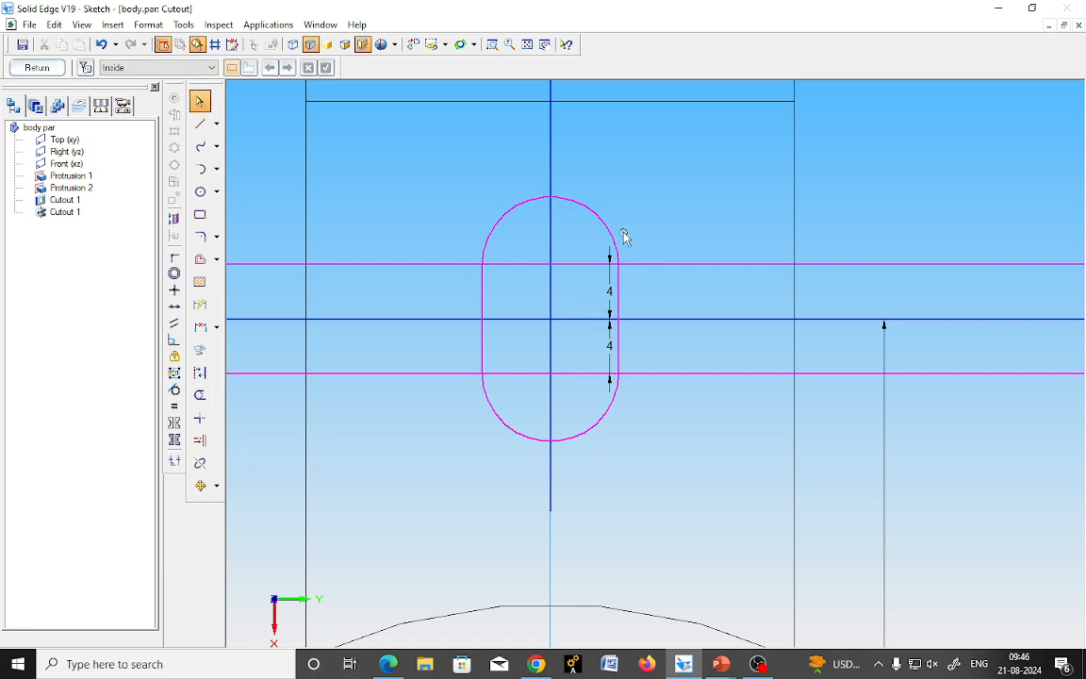
{"action": "left_click", "coordinate": [661, 266]}
{"action": "key", "text": "Delete"}
{"action": "left_click", "coordinate": [696, 320]}
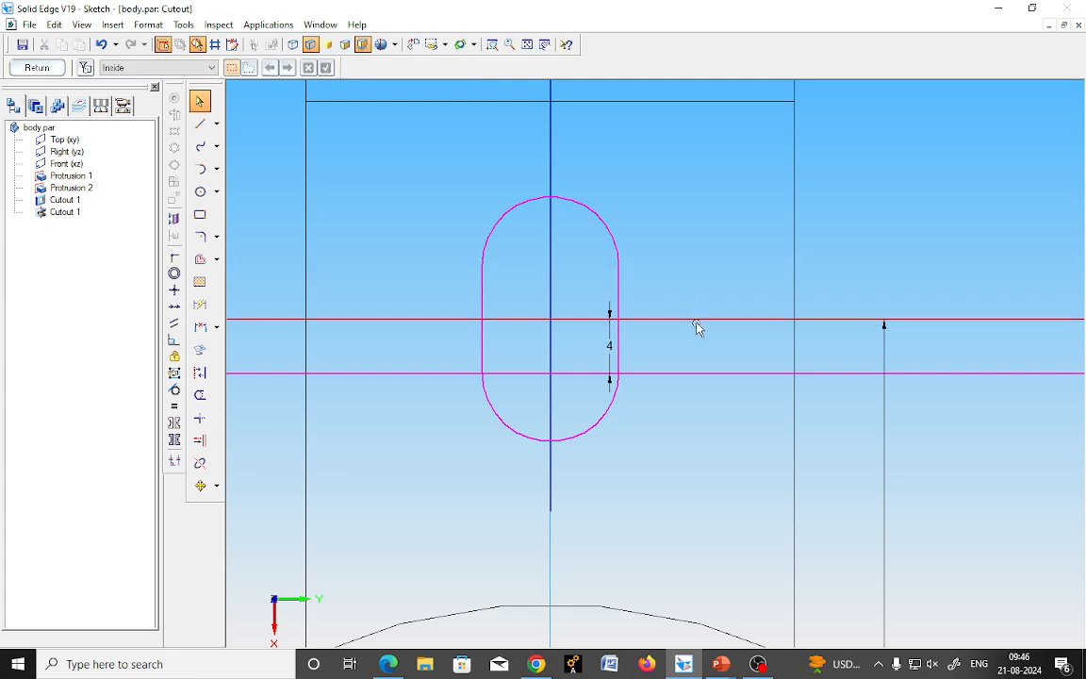
{"action": "key", "text": "Delete"}
{"action": "left_click", "coordinate": [692, 373]}
{"action": "key", "text": "Delete"}
{"action": "left_click", "coordinate": [553, 375]}
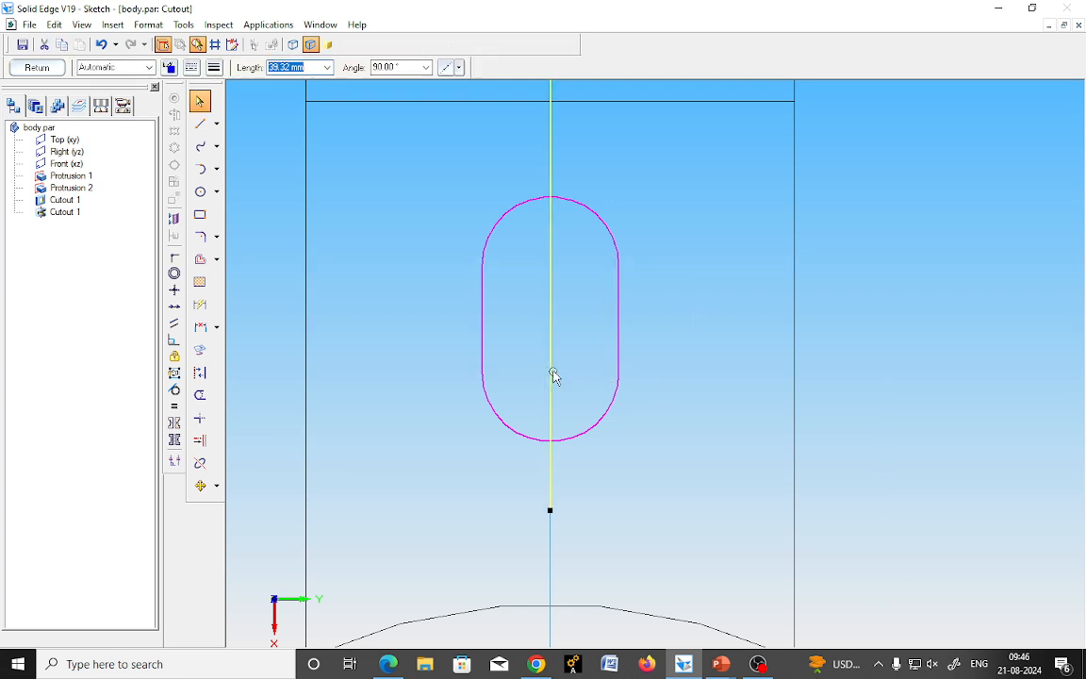
{"action": "key", "text": "Delete"}
Check the profile for disconnected elements and connect the slot's left side line to its upper arc.
{"action": "left_click", "coordinate": [36, 68]}
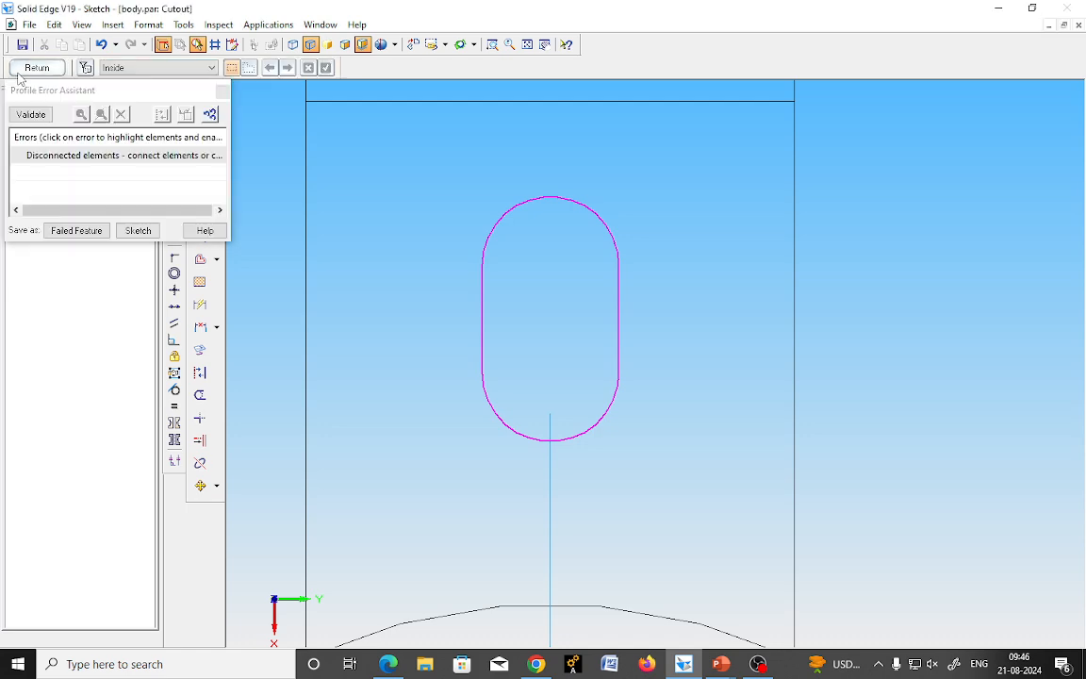
{"action": "left_click", "coordinate": [114, 162]}
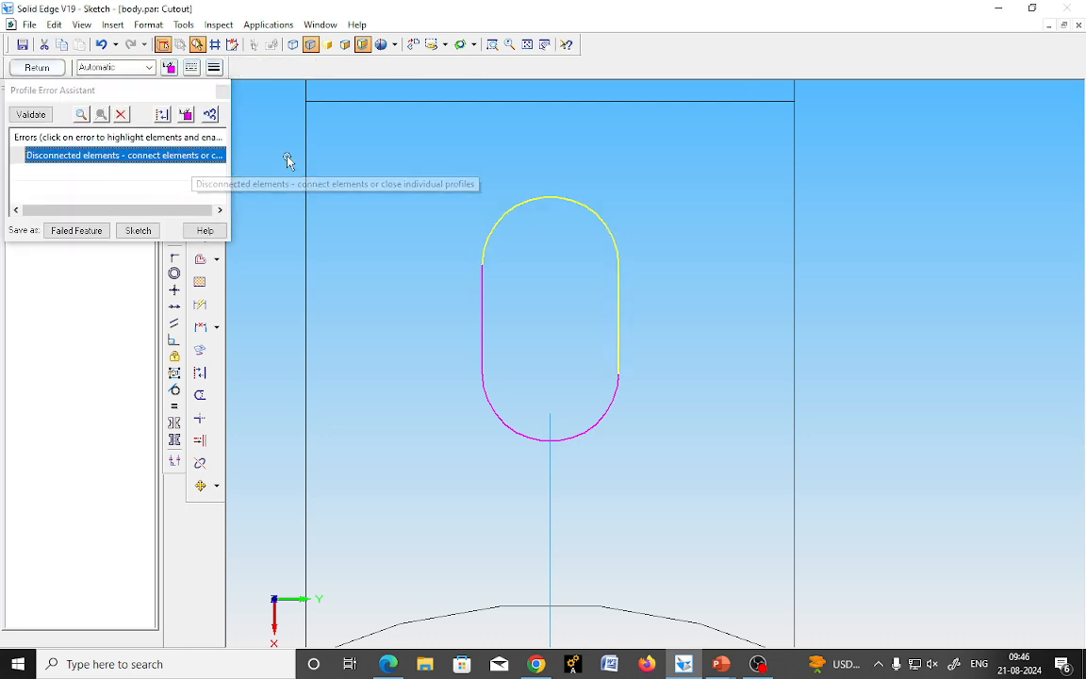
{"action": "left_click", "coordinate": [221, 92]}
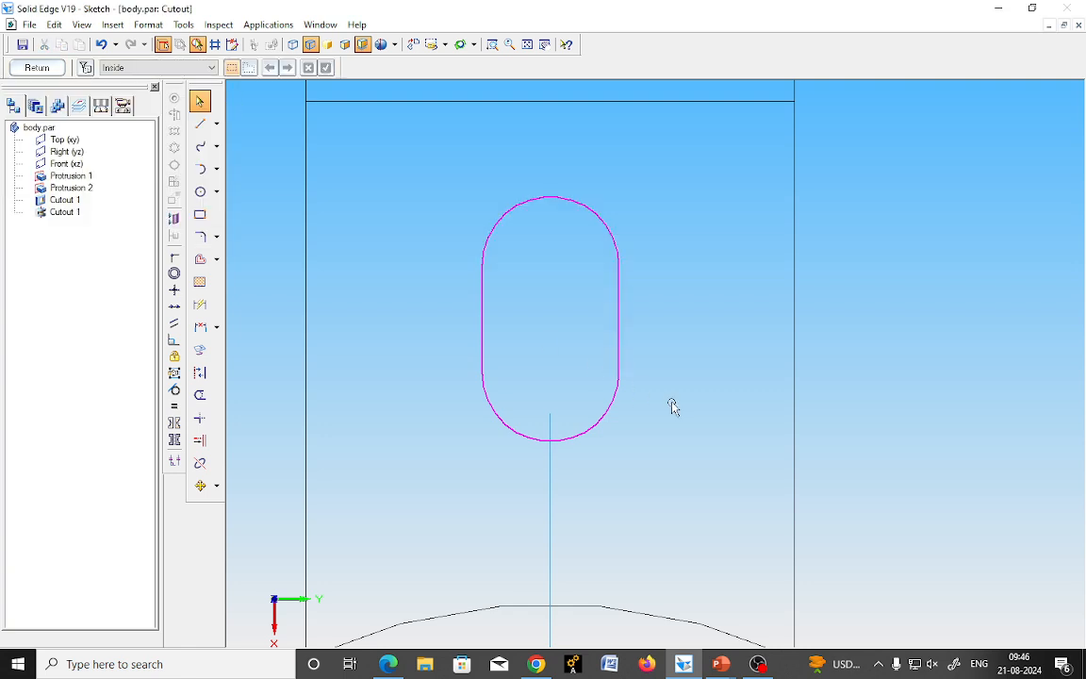
{"action": "left_click", "coordinate": [174, 256]}
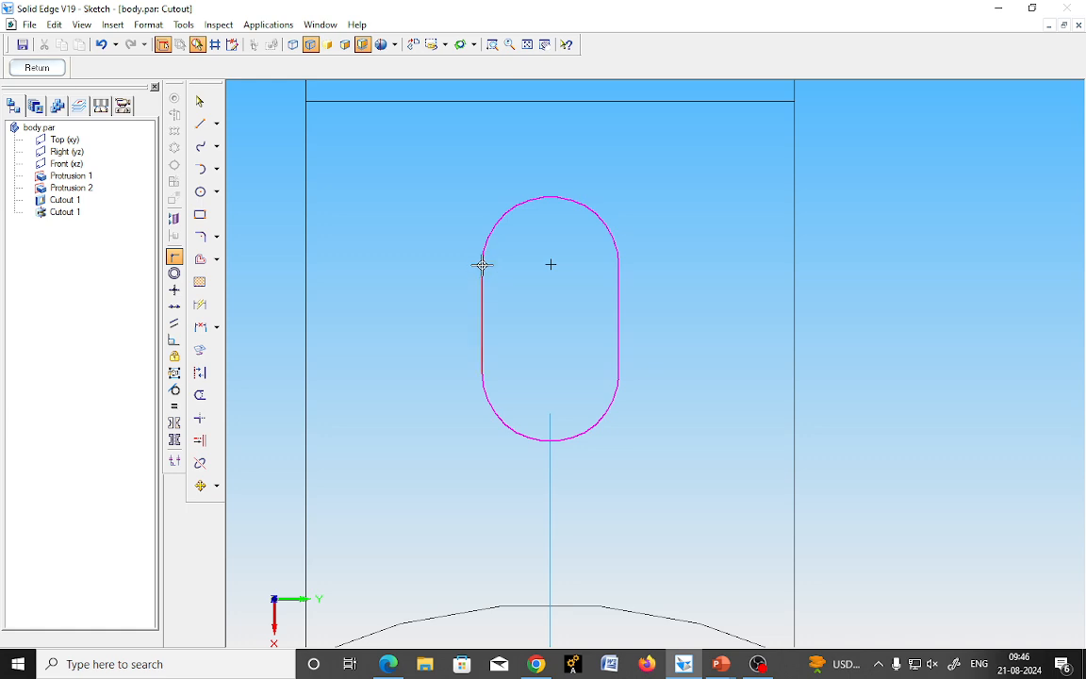
{"action": "left_click", "coordinate": [482, 265]}
{"action": "left_click", "coordinate": [484, 266]}
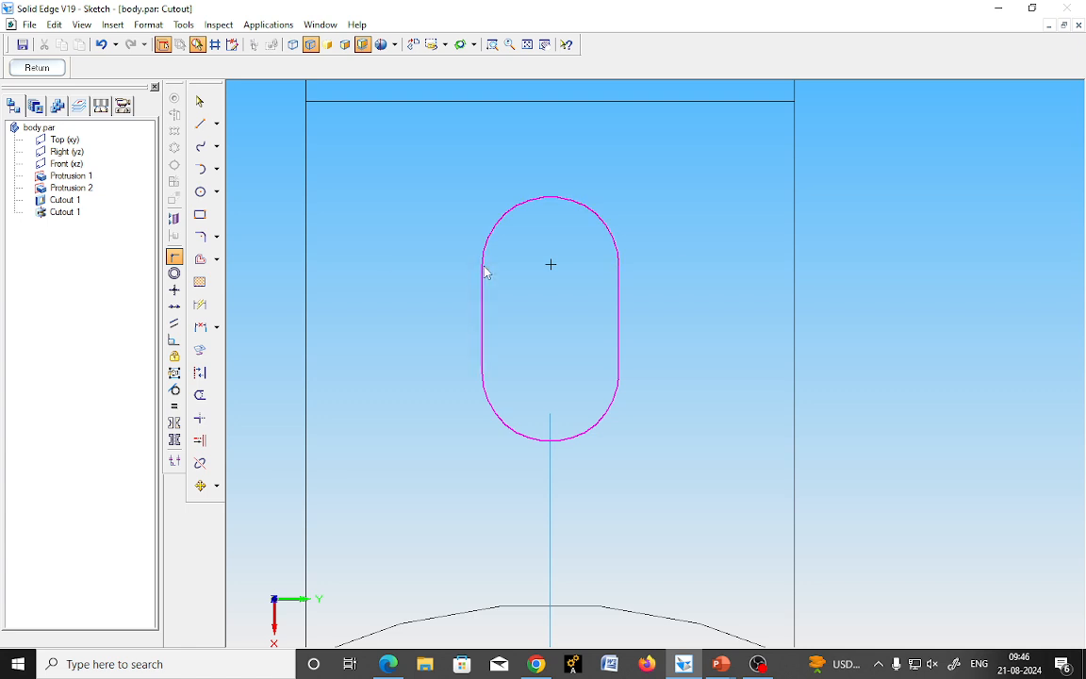
{"action": "left_click", "coordinate": [652, 363]}
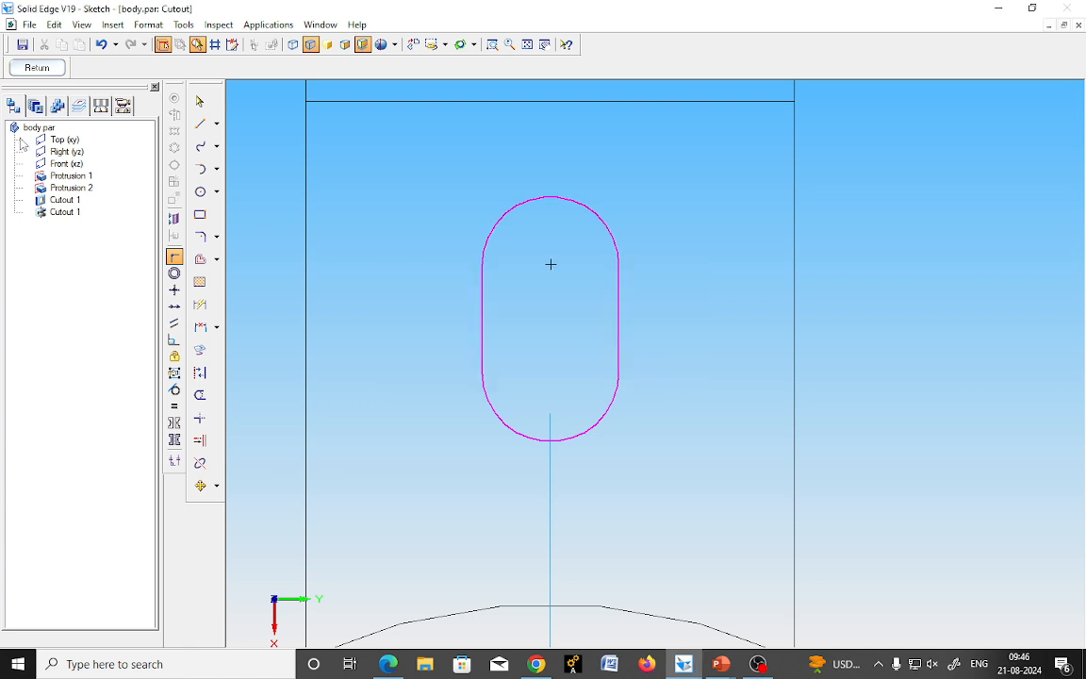
Check the profile for disconnected elements again and connect the slot's right side line to the adjoining arc.
{"action": "left_click", "coordinate": [32, 70]}
{"action": "left_click", "coordinate": [85, 155]}
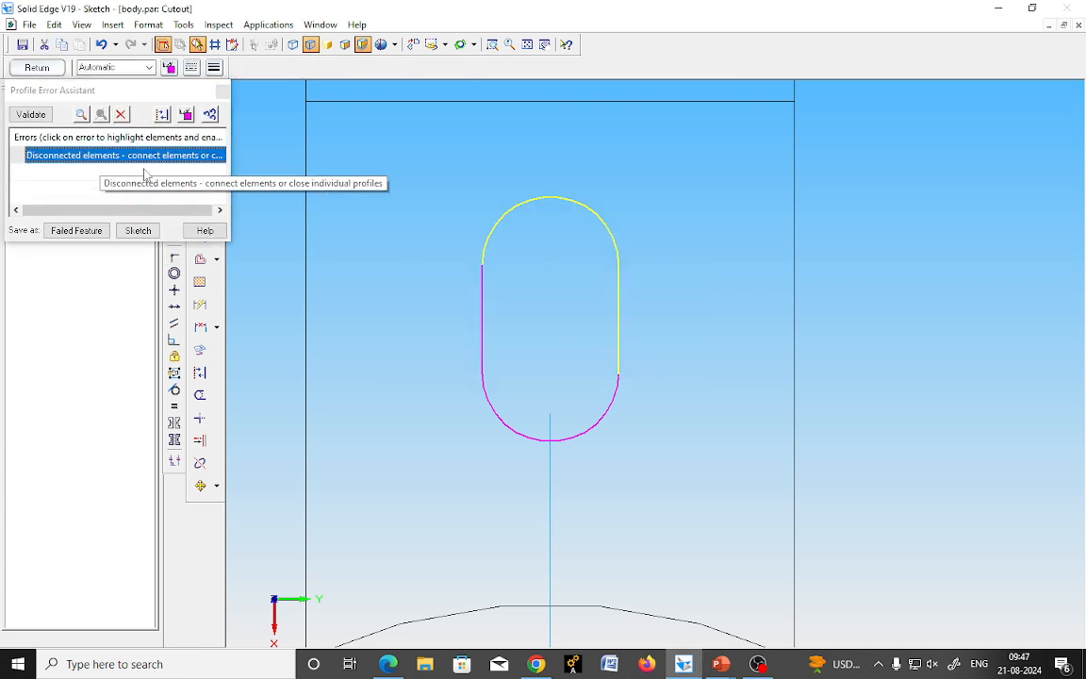
{"action": "left_click", "coordinate": [222, 91]}
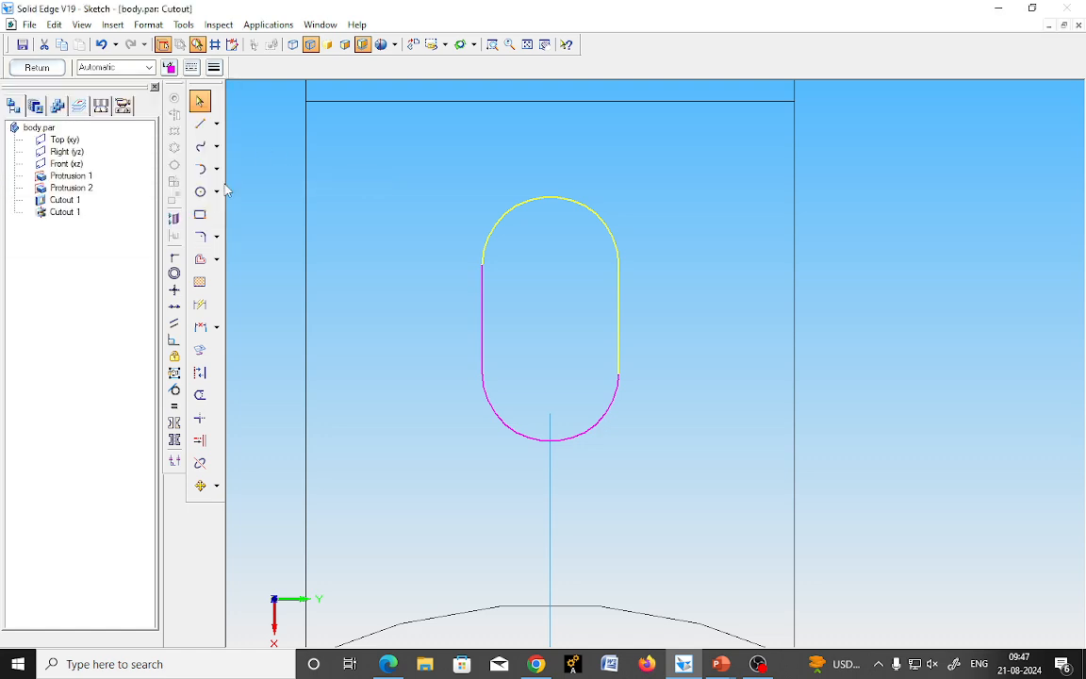
{"action": "left_click", "coordinate": [175, 257]}
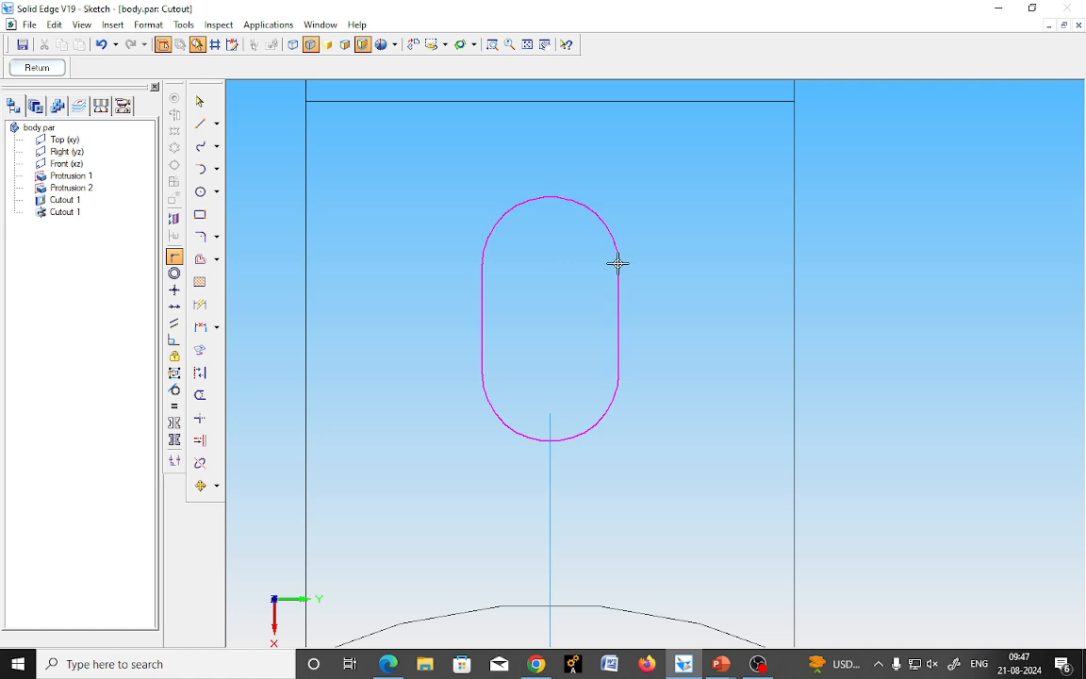
Close the profile, cut the circle and slot downwards through the whole body, and finish the cutout.
{"action": "left_click", "coordinate": [42, 69]}
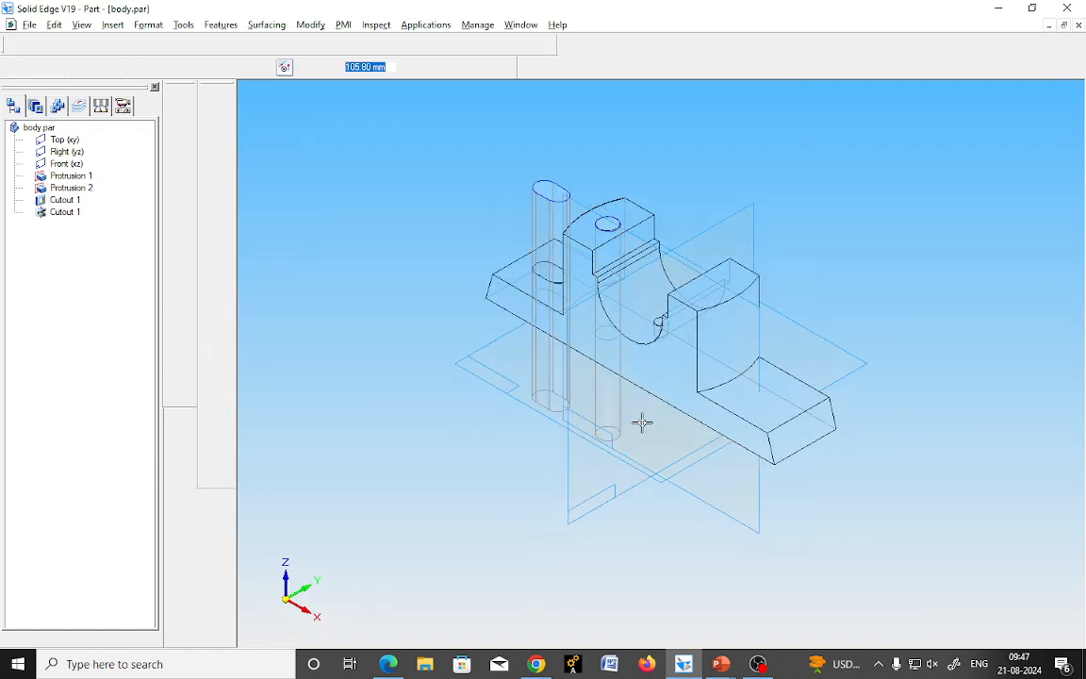
{"action": "left_click", "coordinate": [428, 418]}
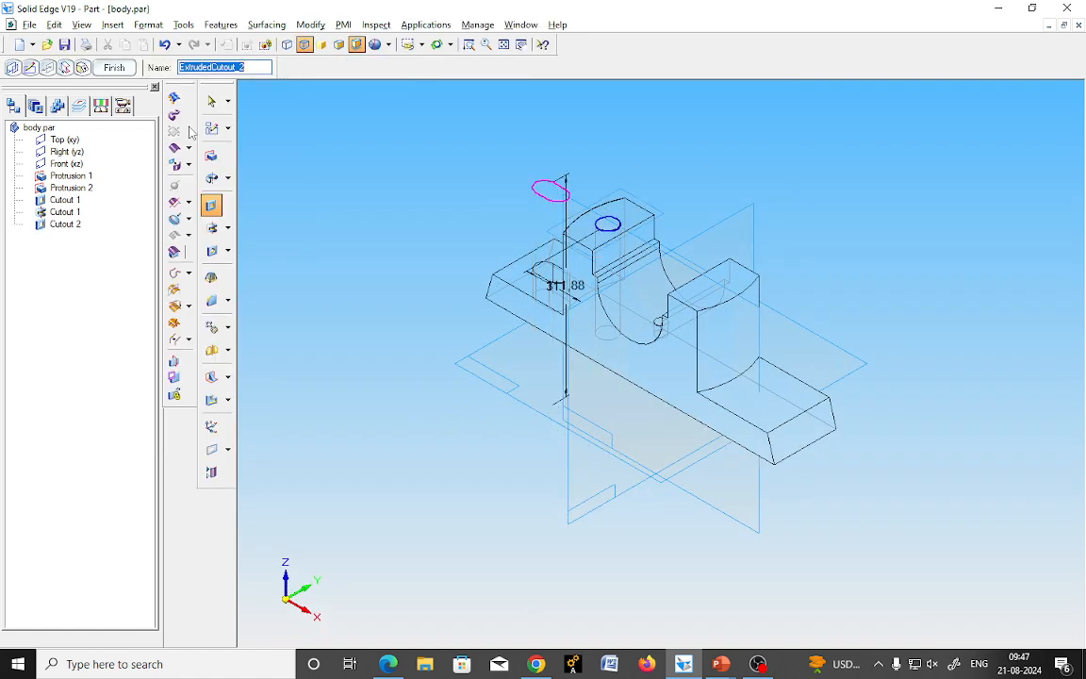
{"action": "left_click", "coordinate": [112, 71]}
{"action": "middle_click_drag", "start_coordinate": [396, 493], "coordinate": [668, 626]}
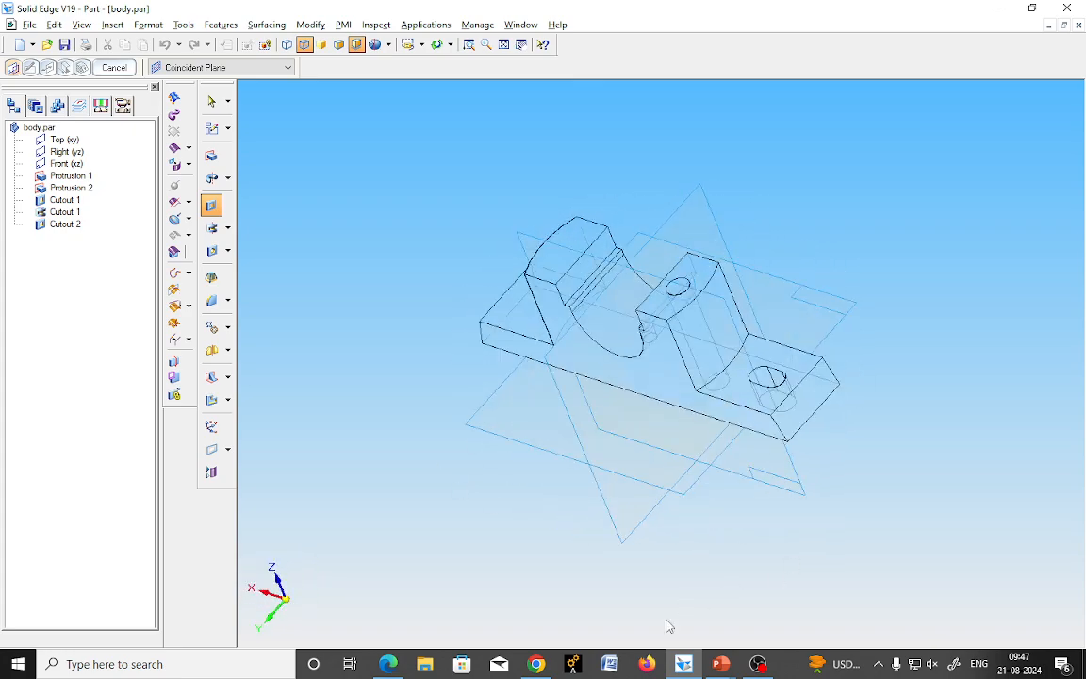
{"action": "middle_click_drag", "start_coordinate": [416, 492], "coordinate": [434, 450]}
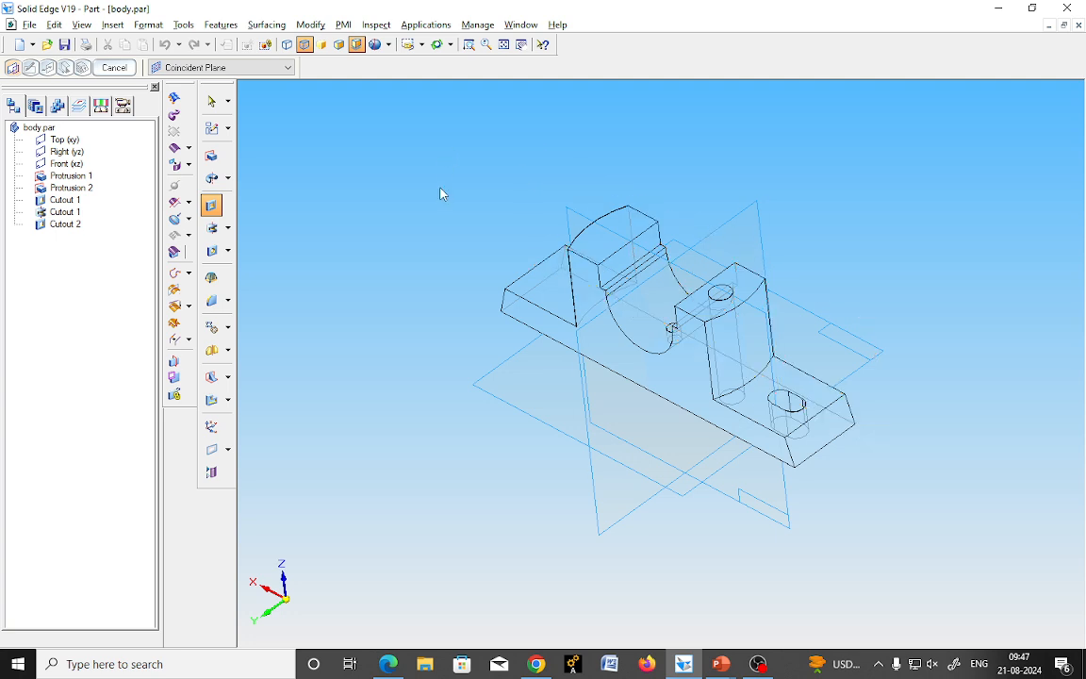
Mirror the hole-and-slot cutout about the Right (yz) plane, finish the mirror, and undo it.
{"action": "middle_click_drag", "start_coordinate": [432, 414], "coordinate": [454, 431]}
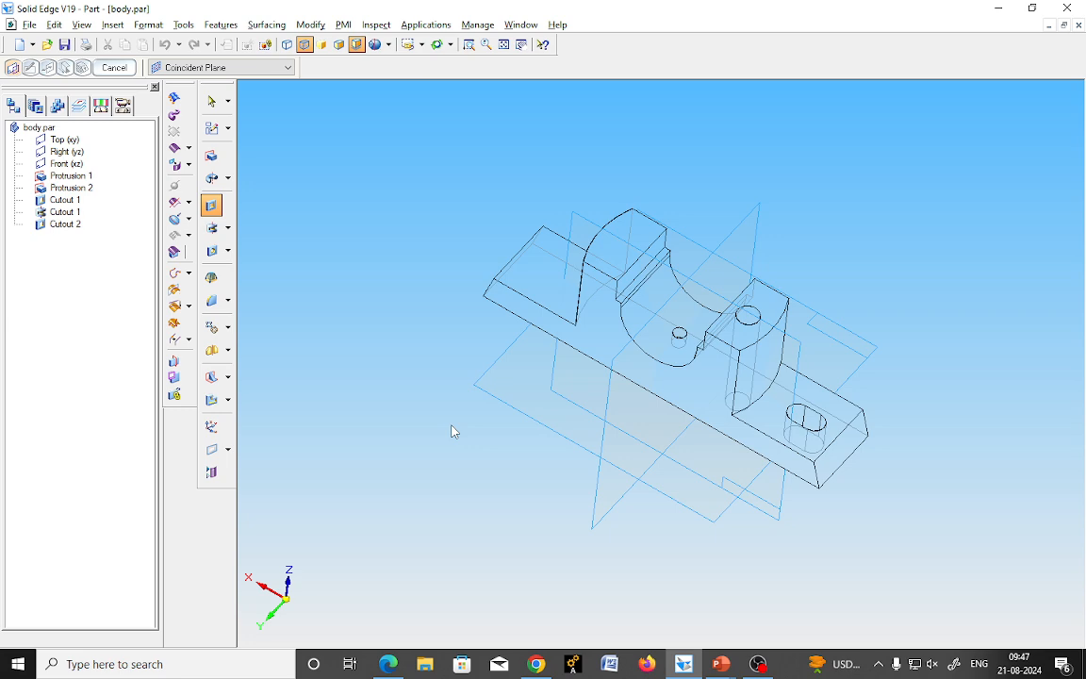
{"action": "left_click", "coordinate": [214, 351]}
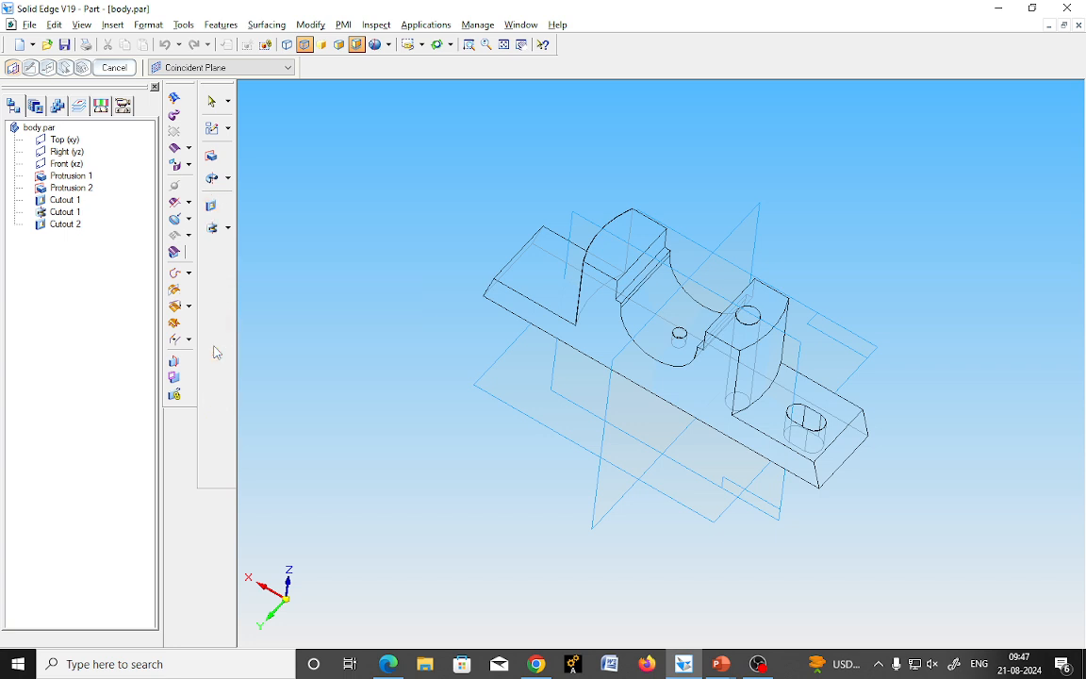
{"action": "left_click", "coordinate": [59, 226]}
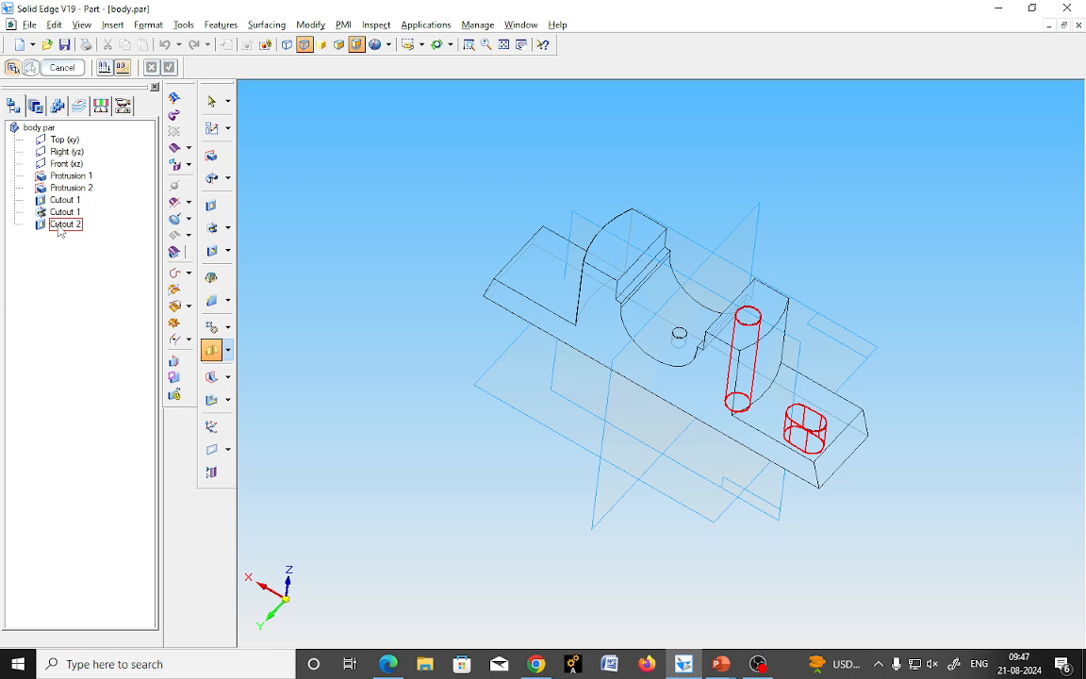
{"action": "left_click", "coordinate": [59, 228]}
{"action": "left_click", "coordinate": [168, 67]}
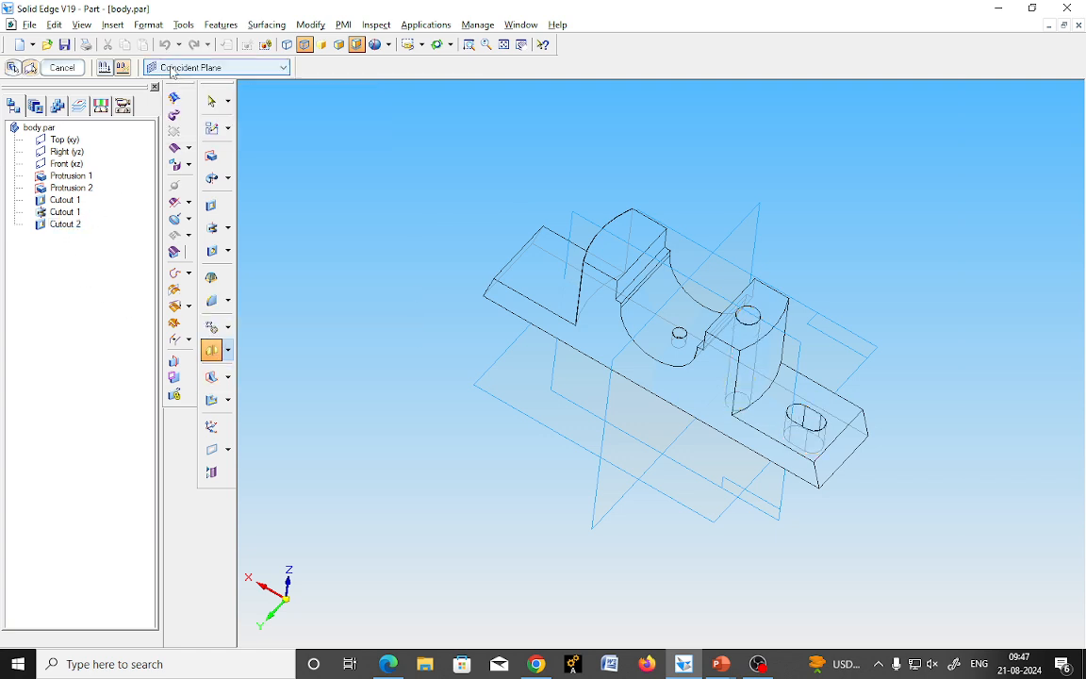
{"action": "left_click", "coordinate": [759, 236]}
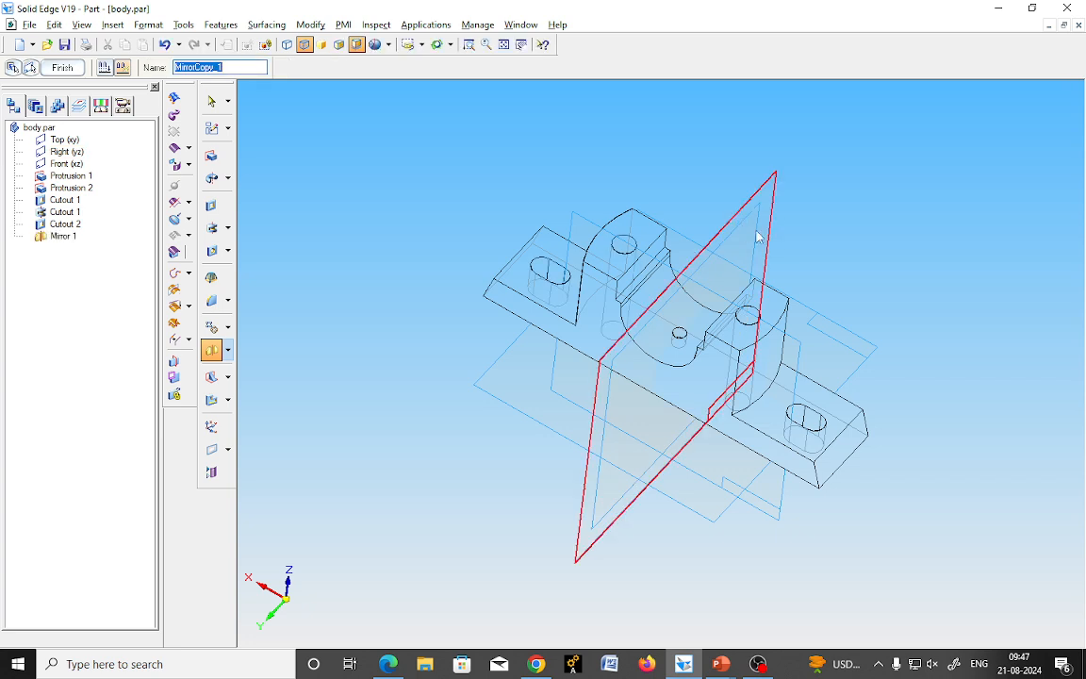
{"action": "left_click", "coordinate": [63, 69]}
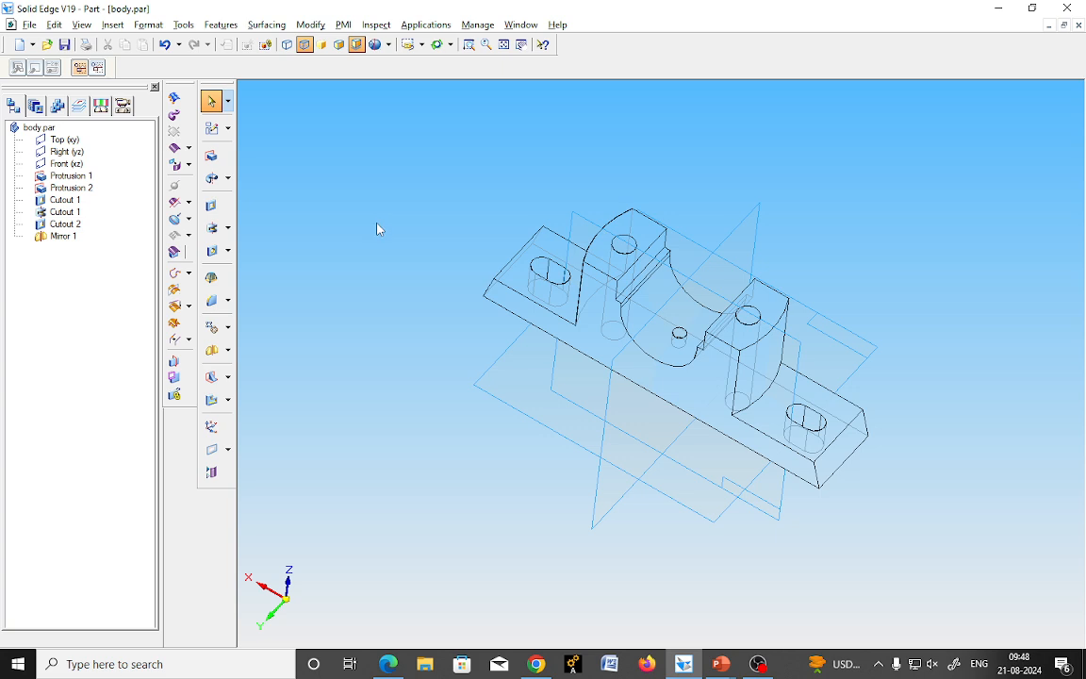
{"action": "key", "text": "ctrl+z"}
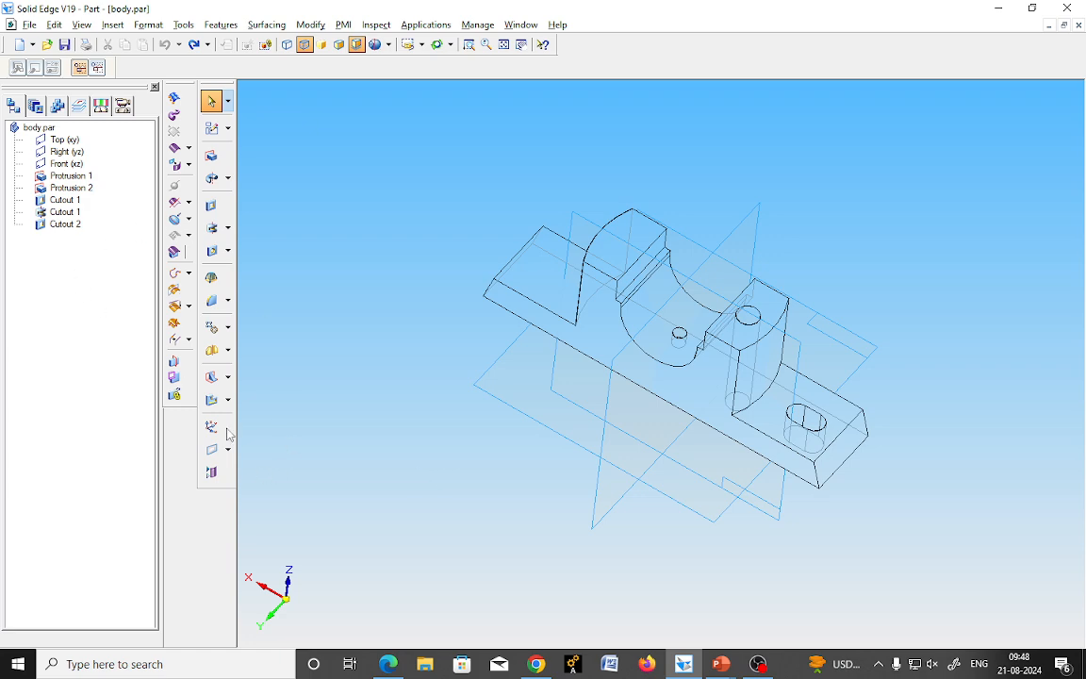
Mirror the hole-and-slot cutout (Cutout 2) about the Right (yz) plane onto the opposite side of the body and finish the feature.
{"action": "left_click", "coordinate": [213, 353]}
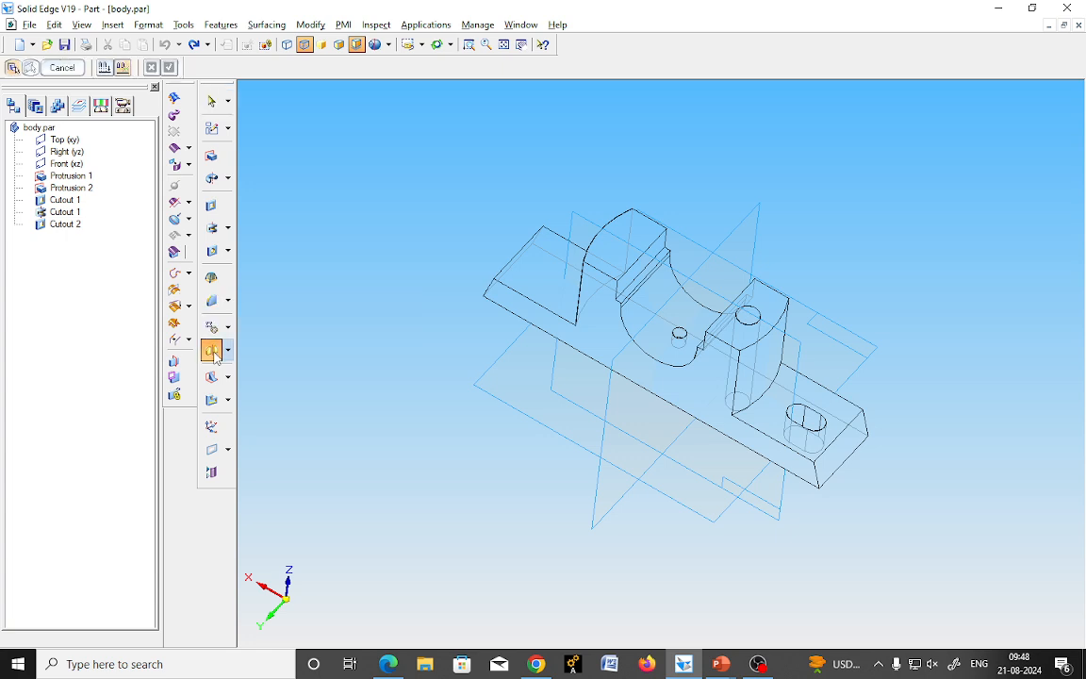
{"action": "left_click", "coordinate": [66, 224]}
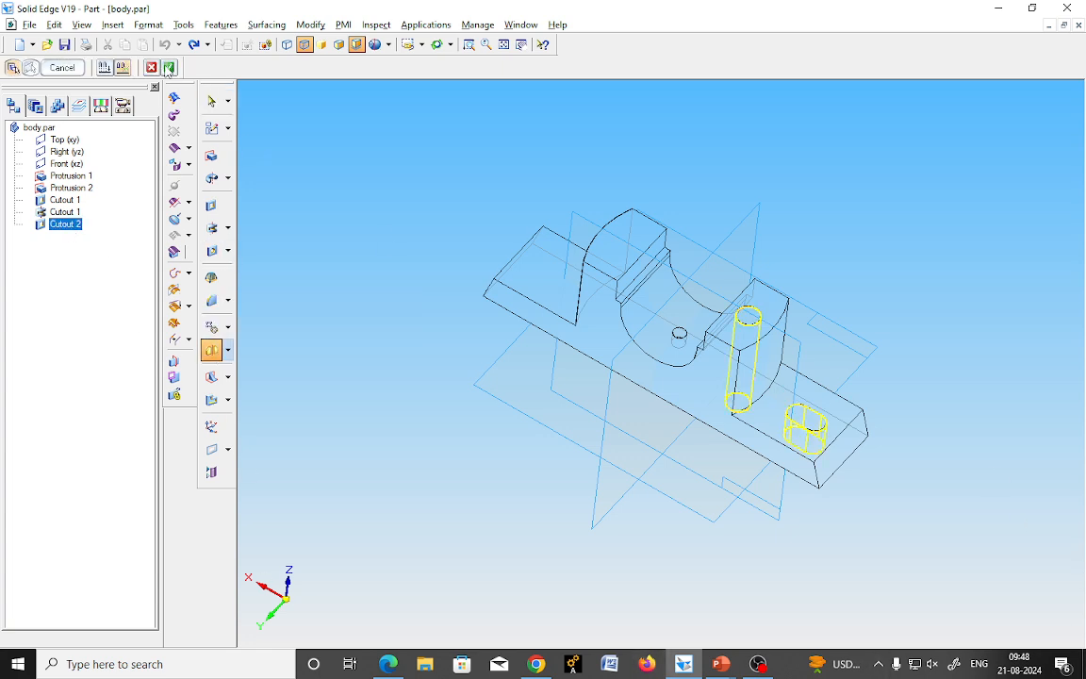
{"action": "left_click", "coordinate": [168, 68]}
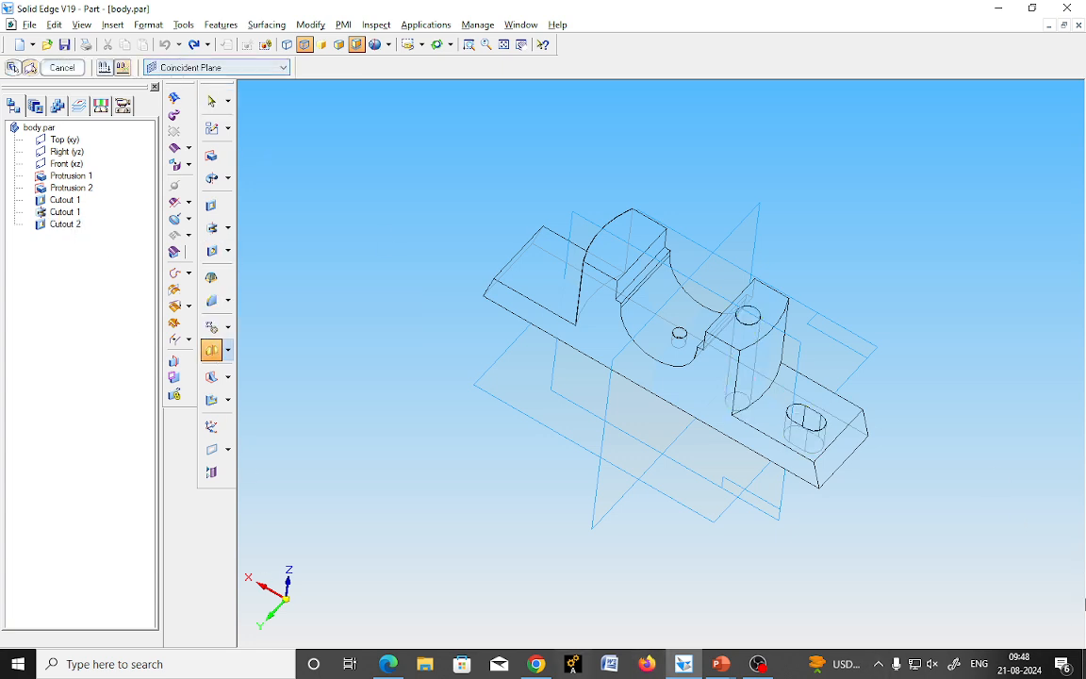
{"action": "left_click", "coordinate": [748, 222]}
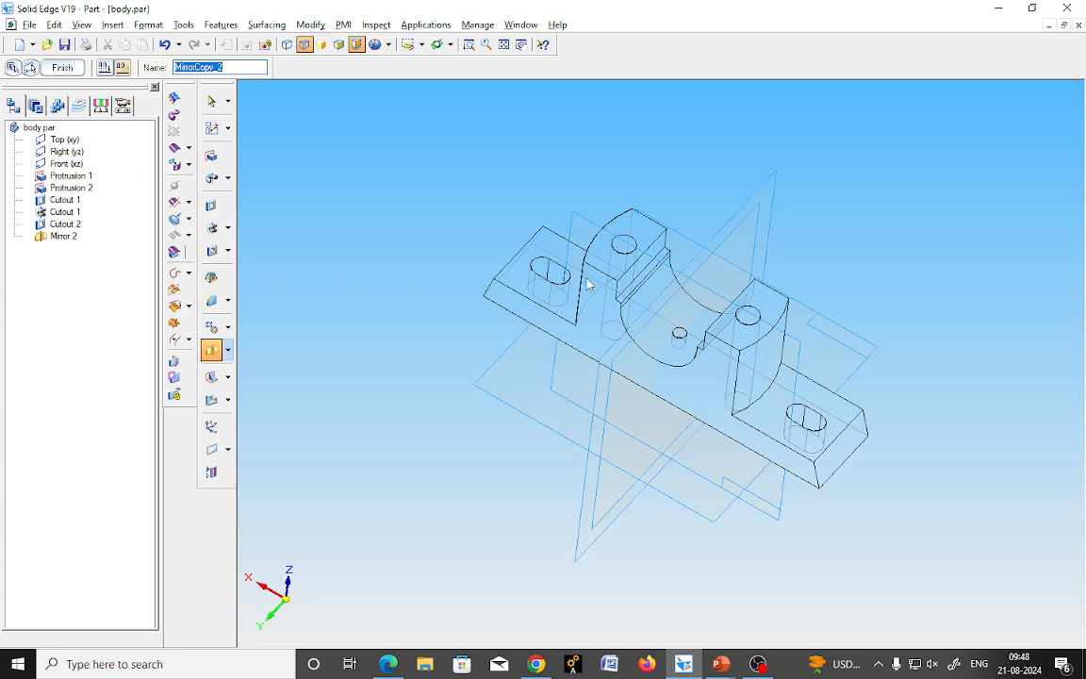
{"action": "left_click", "coordinate": [60, 68]}
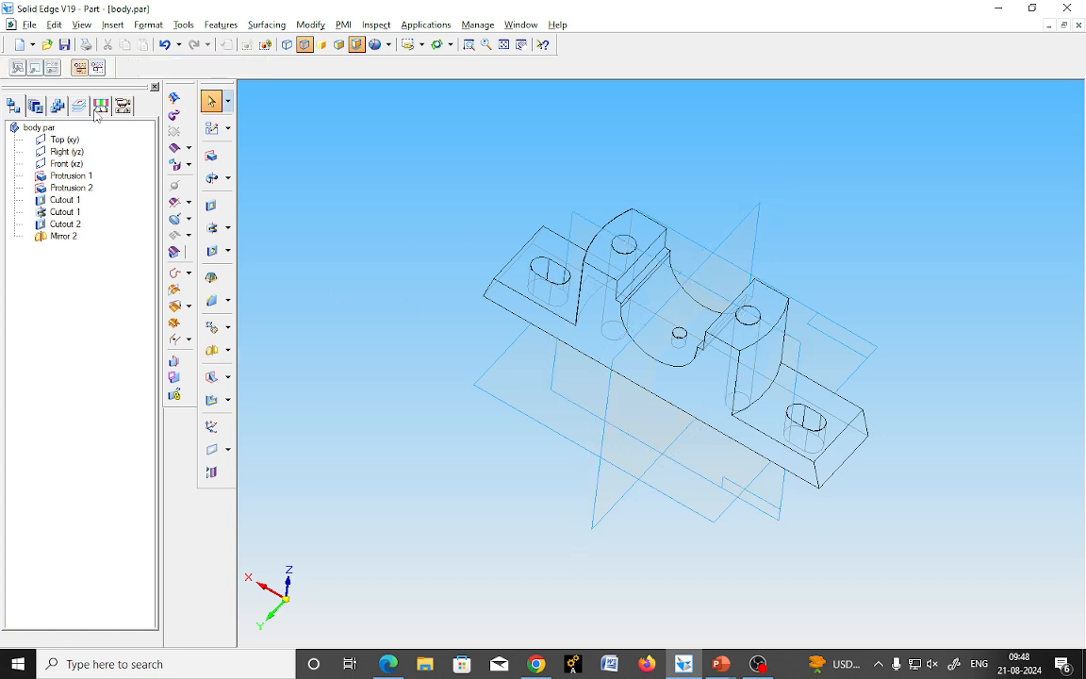
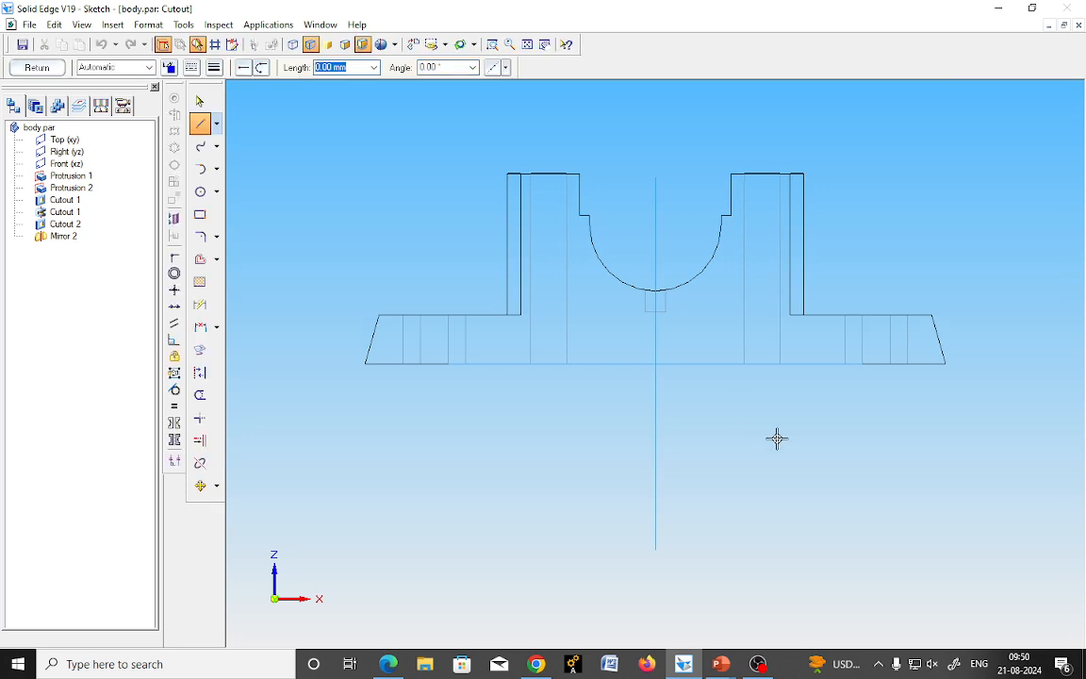
Sketch a closed rectangle about 3.2 mm high on the base's bottom edge, from about 5.2 mm off the centre line to about 5.6 mm before the right-hand end.
{"action": "scroll", "coordinate": [994, 297], "scroll_direction": "up", "scroll_amount": 3}
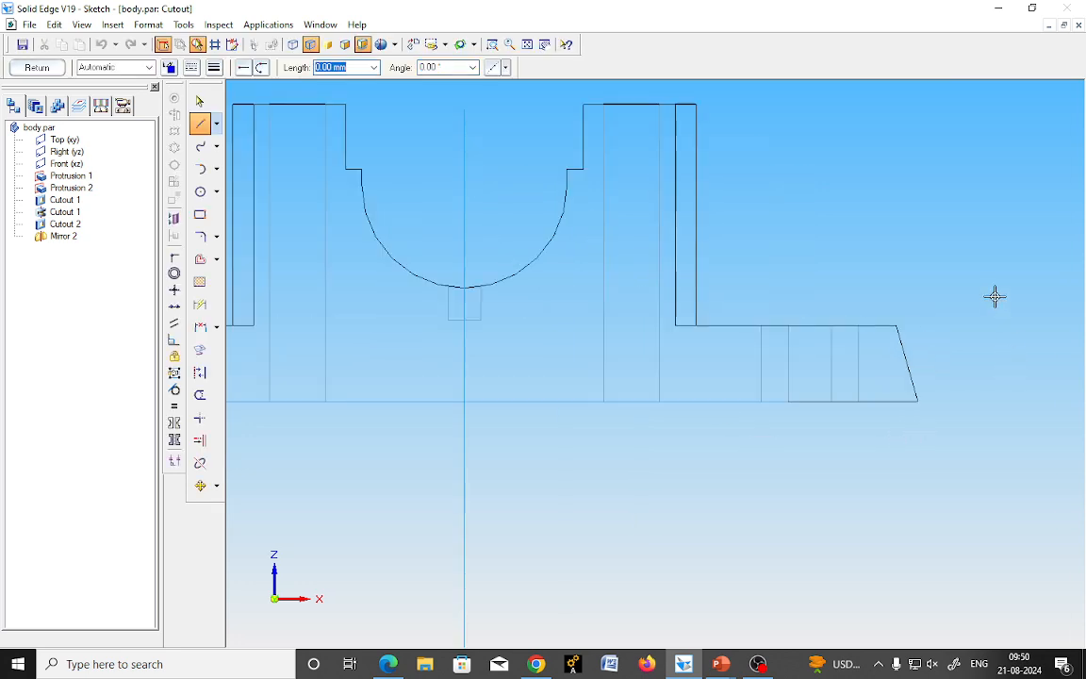
{"action": "scroll", "coordinate": [994, 297], "scroll_direction": "up", "scroll_amount": 1}
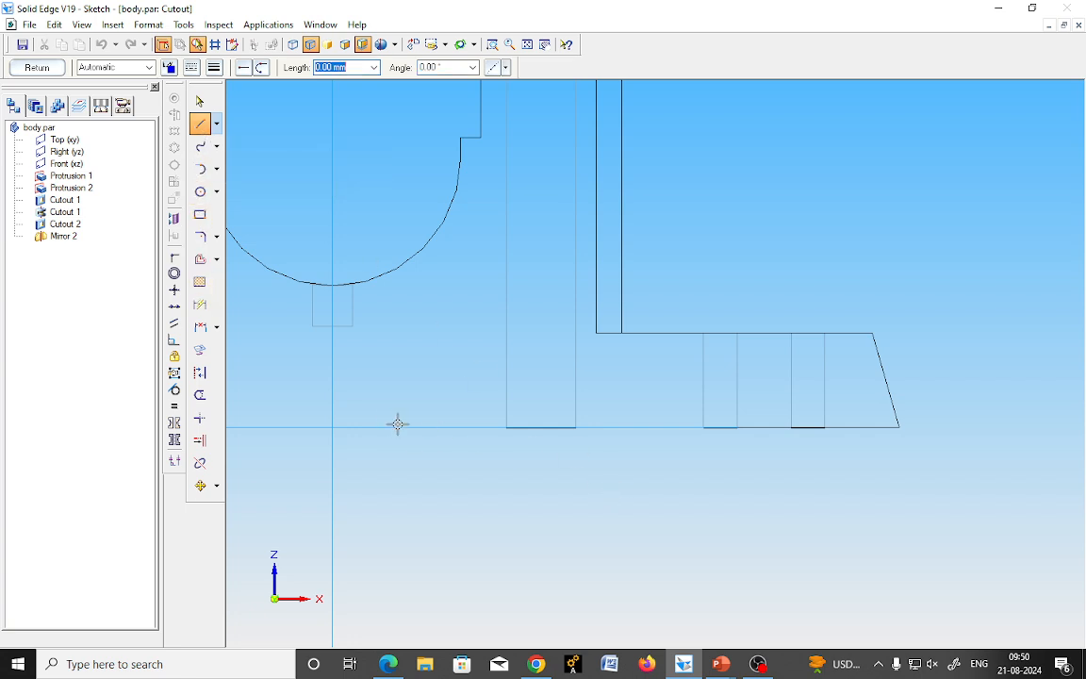
{"action": "left_click", "coordinate": [365, 427]}
{"action": "left_click", "coordinate": [368, 407]}
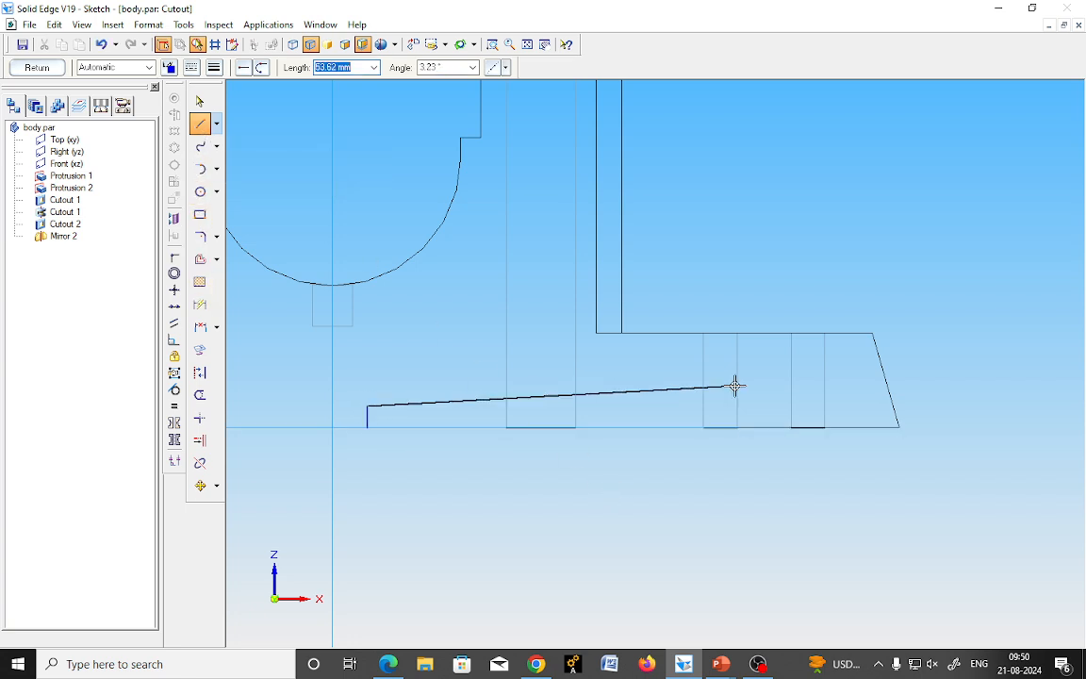
{"action": "left_click", "coordinate": [861, 406]}
{"action": "left_click", "coordinate": [862, 427]}
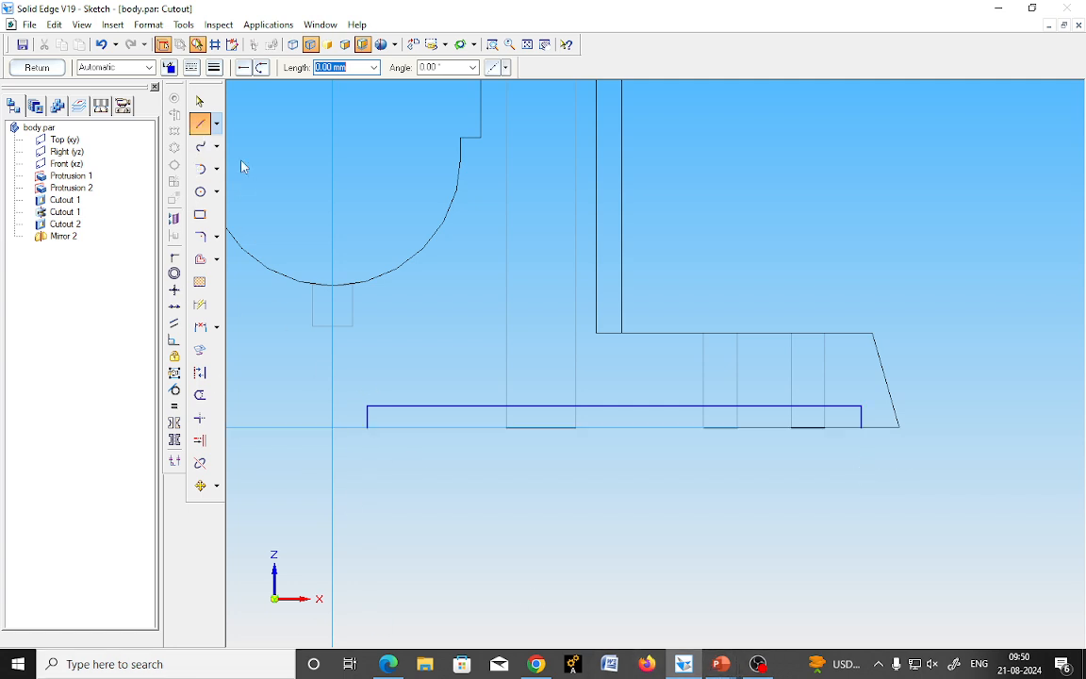
{"action": "left_click", "coordinate": [369, 427]}
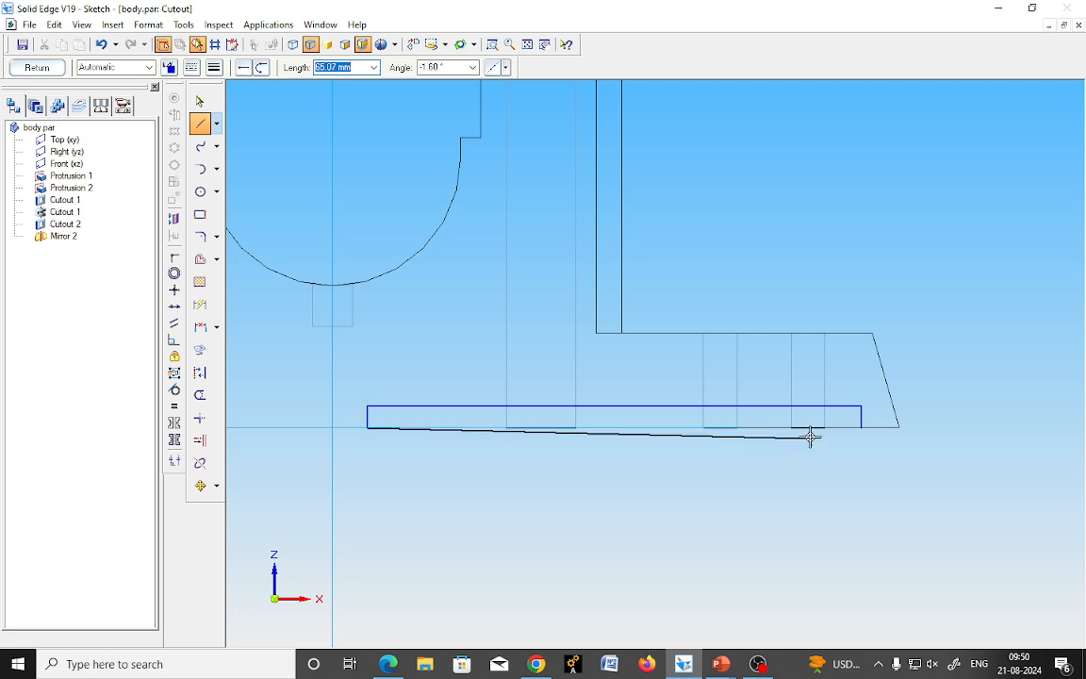
{"action": "left_click", "coordinate": [860, 427]}
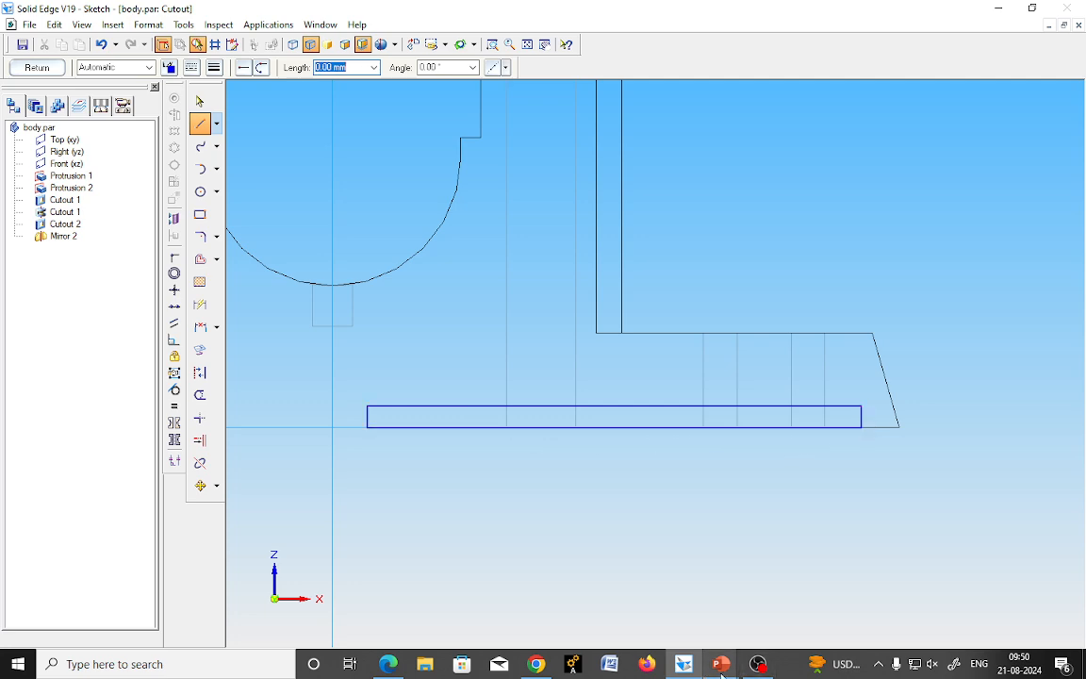
Mark the recess offsets on the Body drawing in PowerPoint and dimension the rectangle's inner edge 8 mm from the vertical centre line in the Solid Edge sketch.
{"action": "mouse_move", "coordinate": [721, 664]}
{"action": "left_click", "coordinate": [886, 599]}
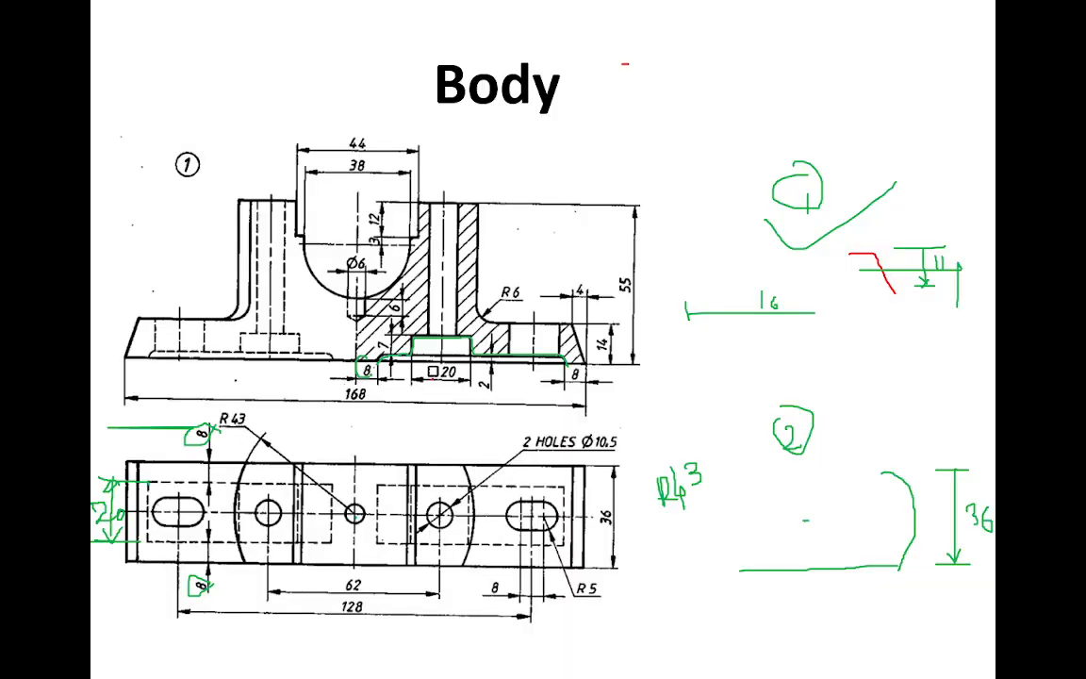
{"action": "left_click_drag", "start_coordinate": [483, 367], "coordinate": [566, 384]}
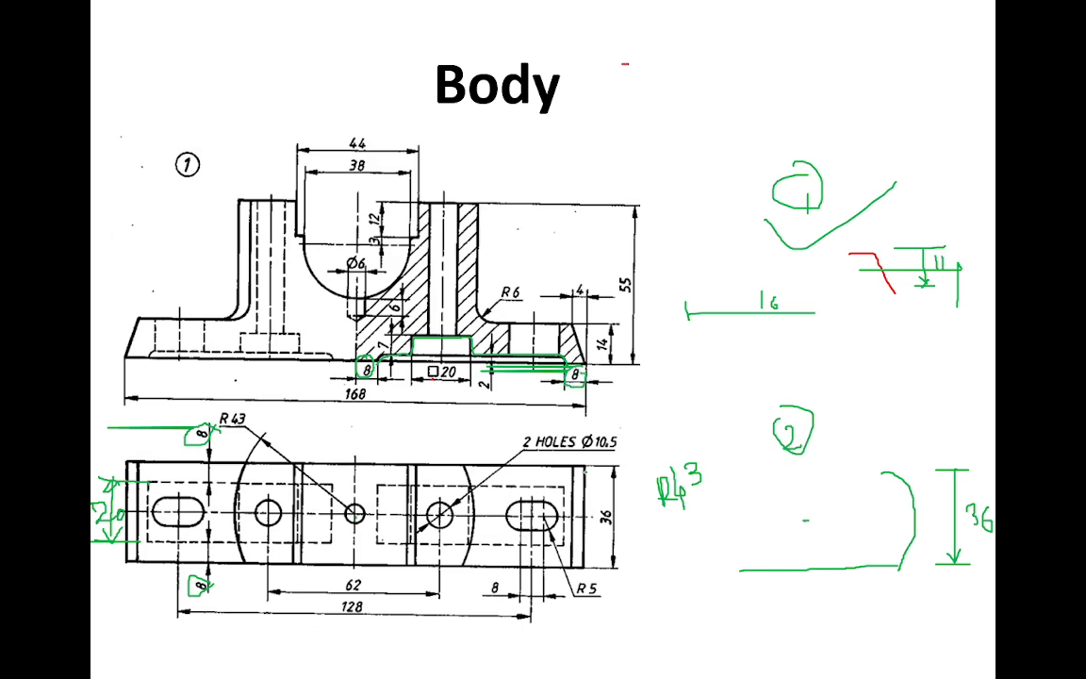
{"action": "key", "text": "alt+Tab"}
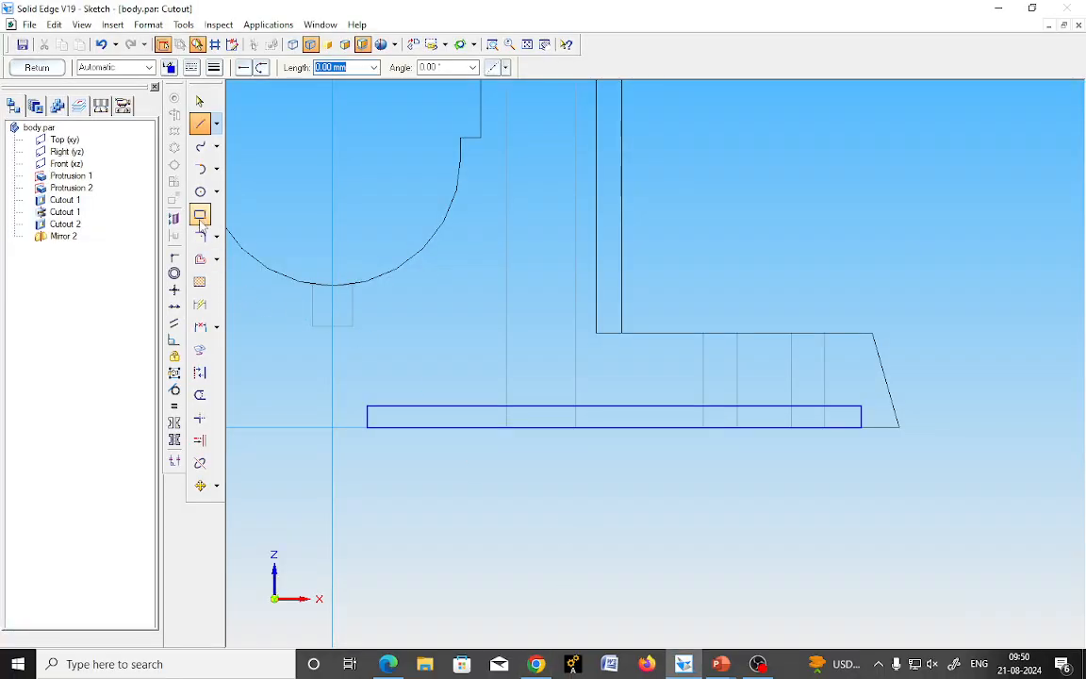
{"action": "left_click", "coordinate": [200, 305]}
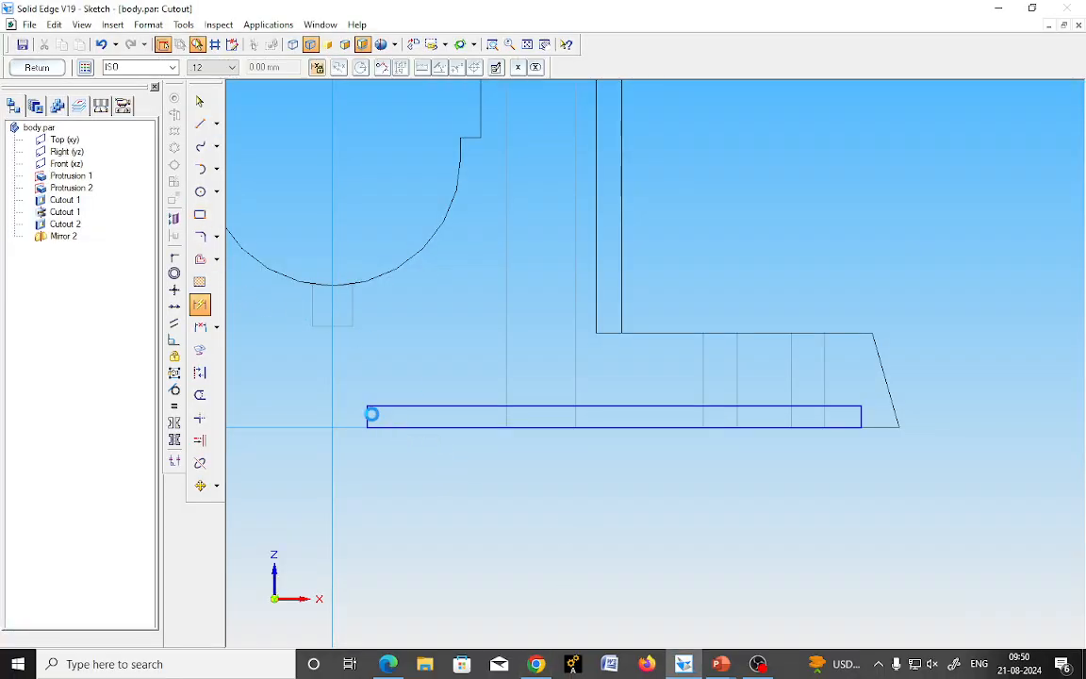
{"action": "left_click", "coordinate": [367, 416]}
{"action": "left_click", "coordinate": [335, 403]}
{"action": "left_click", "coordinate": [345, 462]}
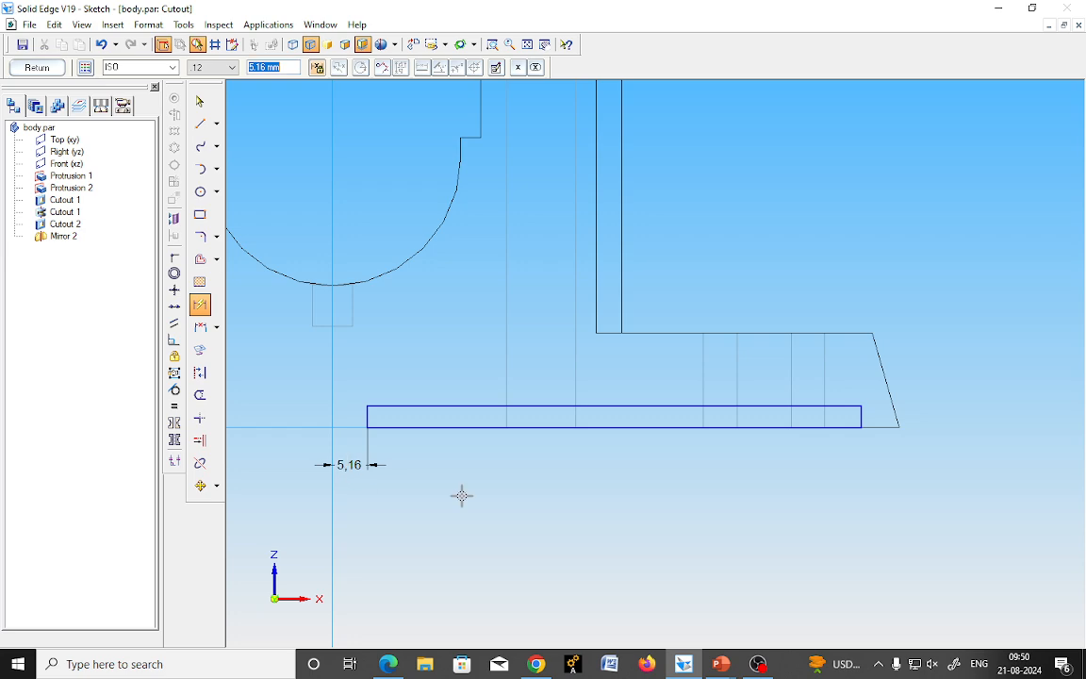
{"action": "type", "text": "8"}
{"action": "key", "text": "Return"}
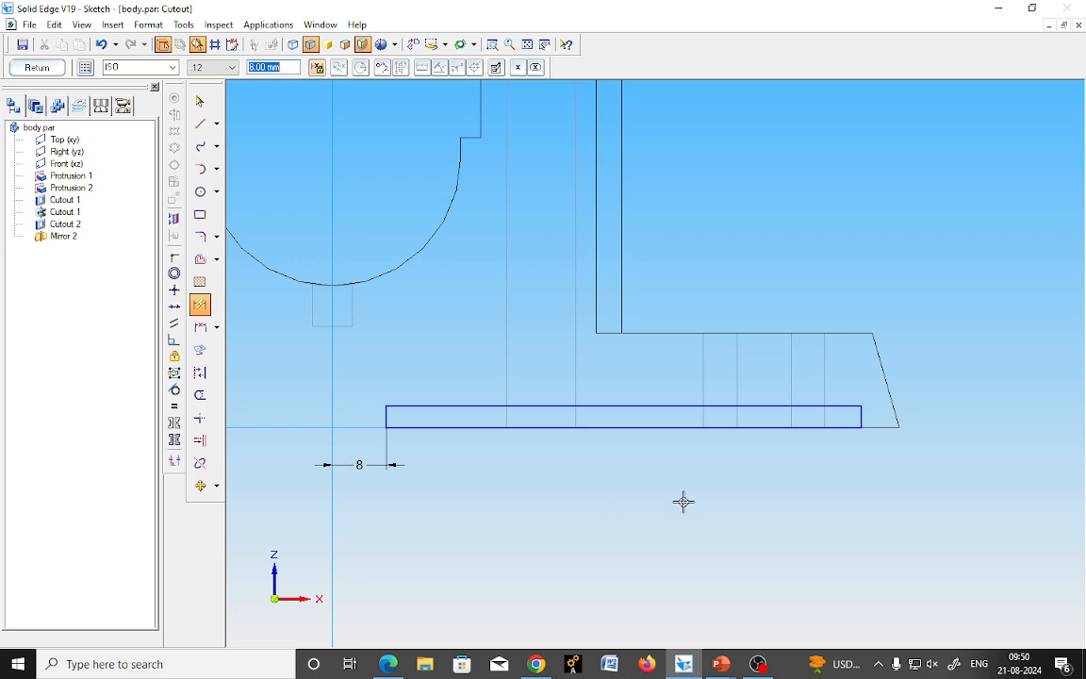
Dimension the rectangle's outer edge 8 mm from the base's sloped end at its bottom corner.
{"action": "left_click", "coordinate": [896, 416]}
{"action": "left_click", "coordinate": [861, 416]}
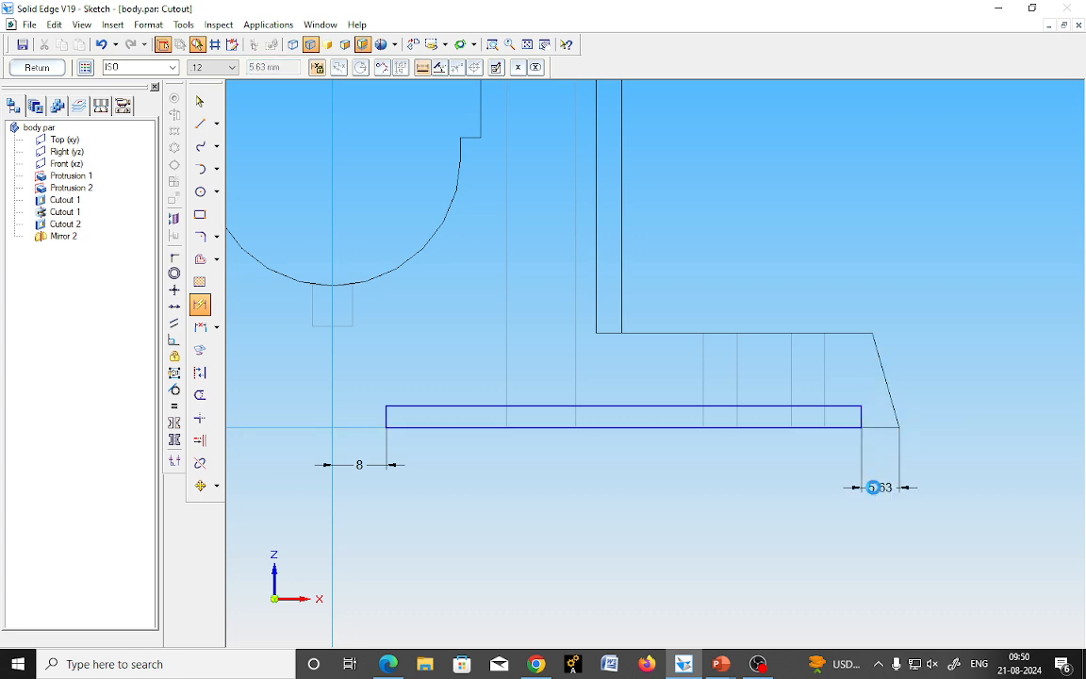
{"action": "left_click", "coordinate": [878, 488]}
{"action": "type", "text": "8"}
{"action": "key", "text": "Return"}
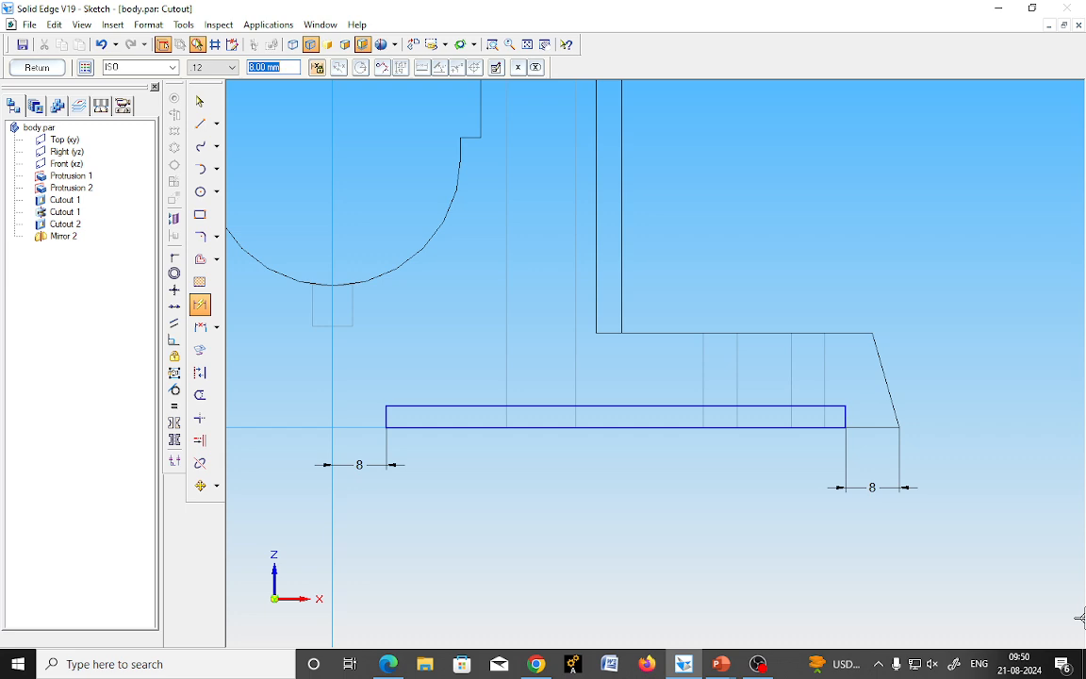
Mark the recess depth on the Body drawing in PowerPoint and set the rectangle's height to 2 mm in the Solid Edge sketch.
{"action": "mouse_move", "coordinate": [721, 664]}
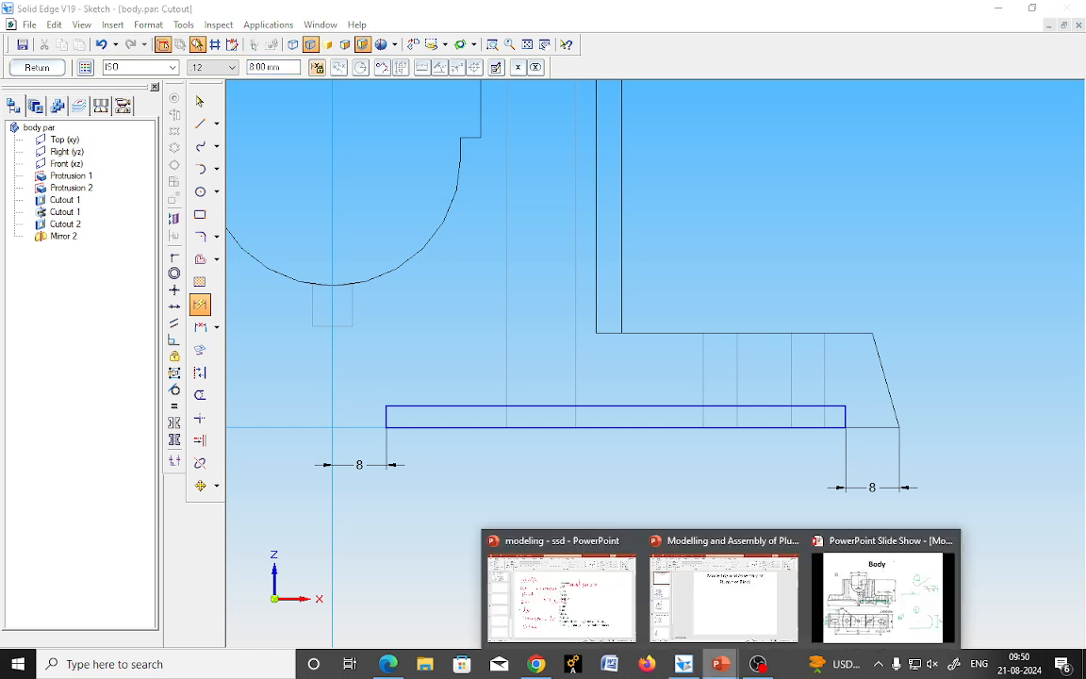
{"action": "left_click", "coordinate": [877, 604]}
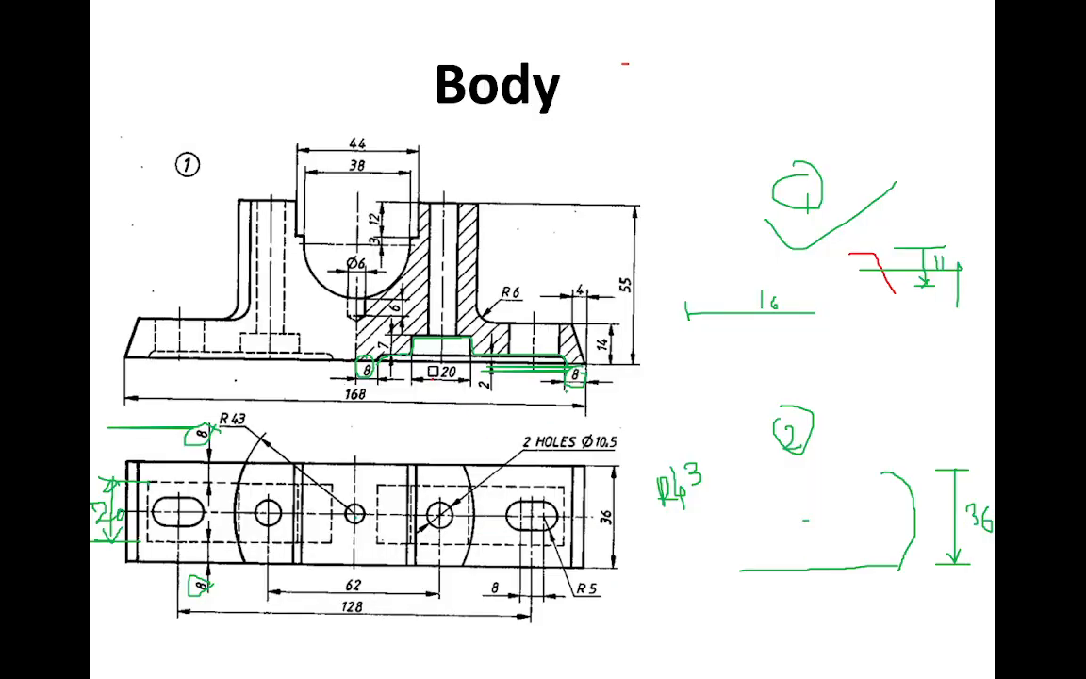
{"action": "mouse_move", "coordinate": [494, 351]}
{"action": "left_mouse_down"}
{"action": "mouse_move", "coordinate": [481, 381]}
{"action": "mouse_move", "coordinate": [502, 361]}
{"action": "left_mouse_up"}
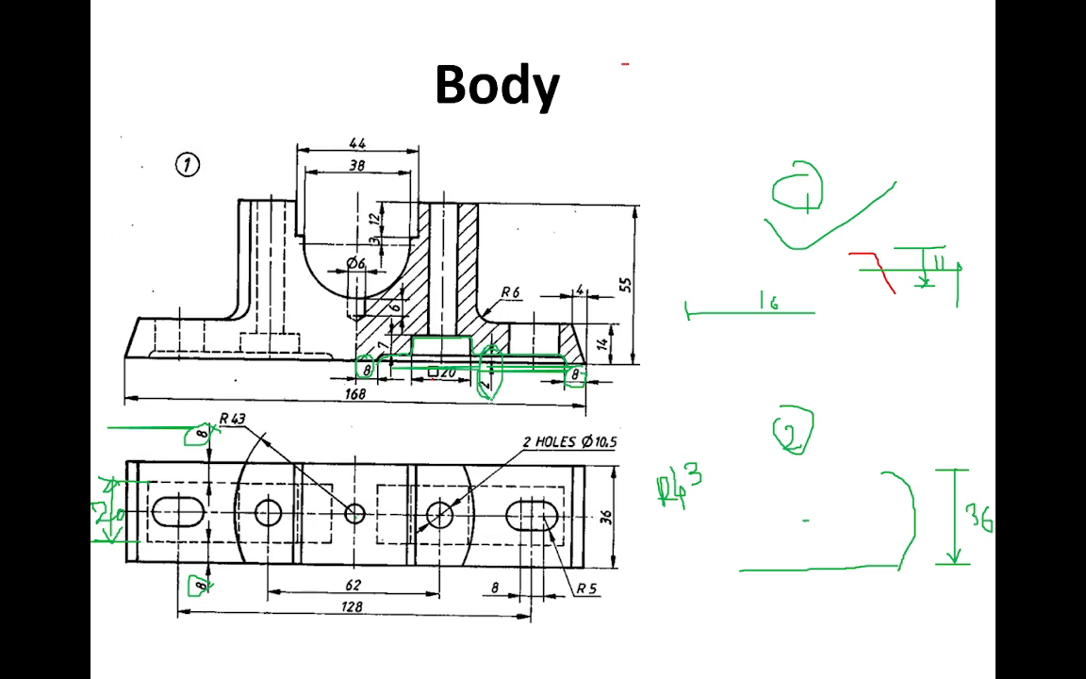
{"action": "key", "text": "alt+Tab"}
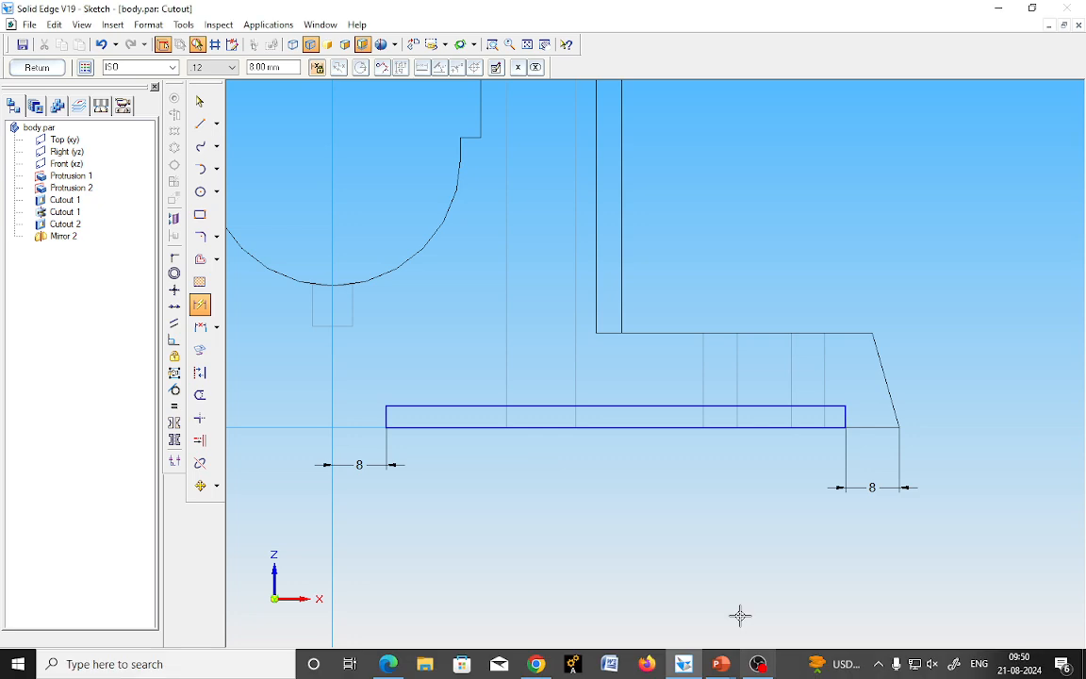
{"action": "left_click", "coordinate": [204, 311]}
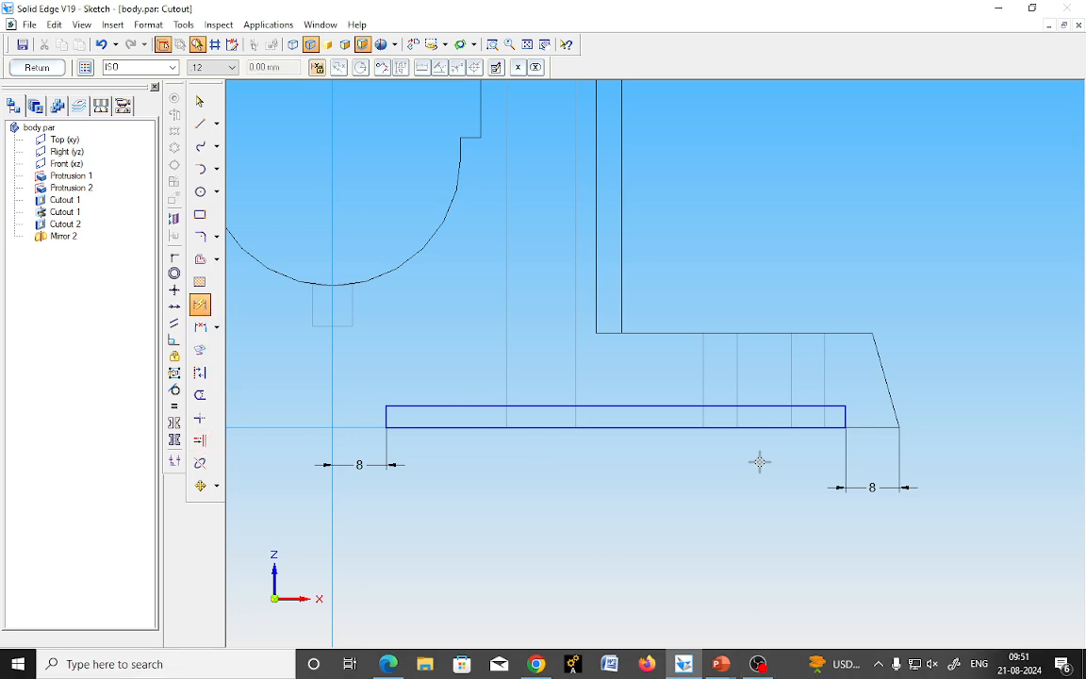
{"action": "left_click", "coordinate": [845, 414]}
{"action": "left_click", "coordinate": [946, 416]}
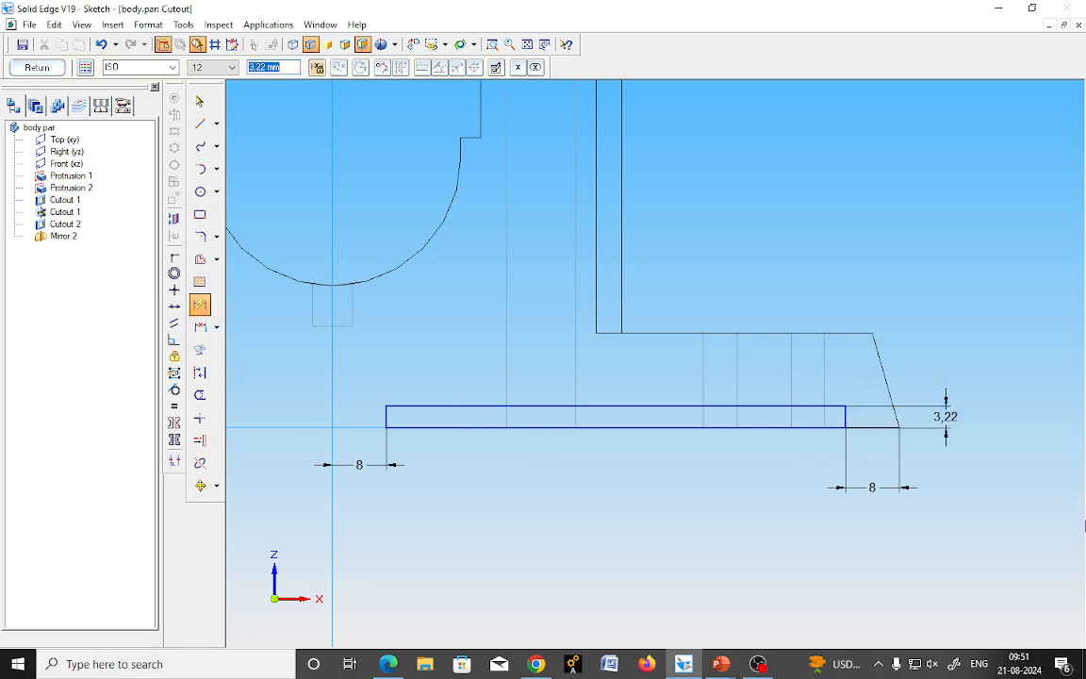
{"action": "type", "text": "2"}
{"action": "key", "text": "Return"}
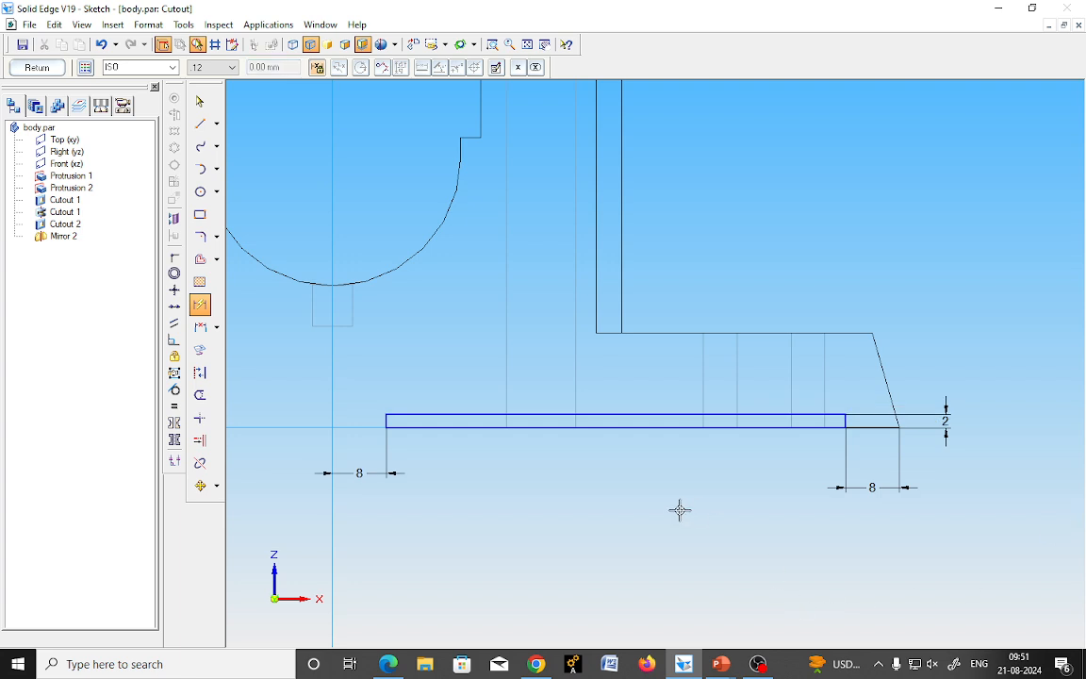
Switch to the Body drawing in PowerPoint, erase the ink around the square pocket in the section view, and reactivate the pen.
{"action": "left_click", "coordinate": [722, 665]}
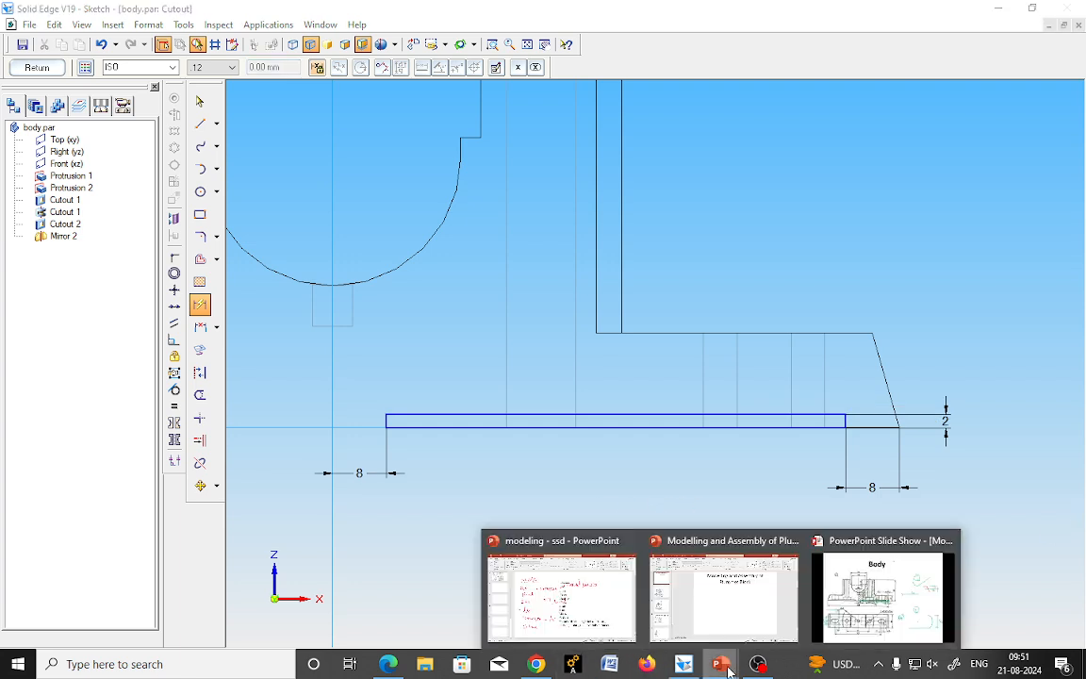
{"action": "left_click", "coordinate": [883, 594]}
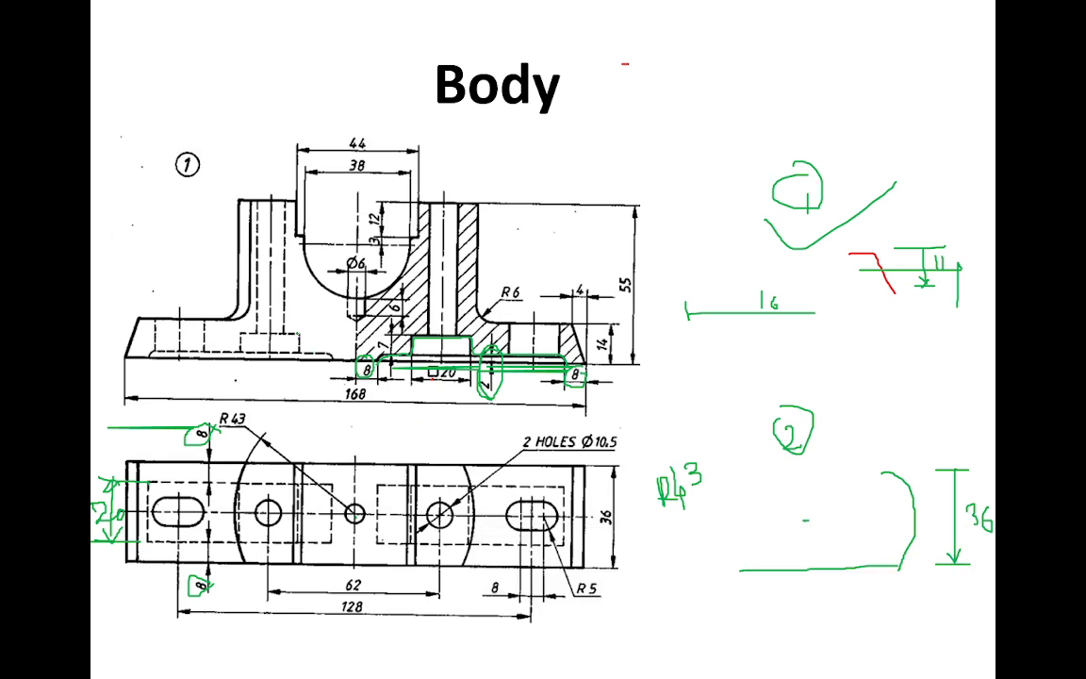
{"action": "left_click_drag", "start_coordinate": [323, 337], "coordinate": [405, 336]}
{"action": "left_click", "coordinate": [161, 665]}
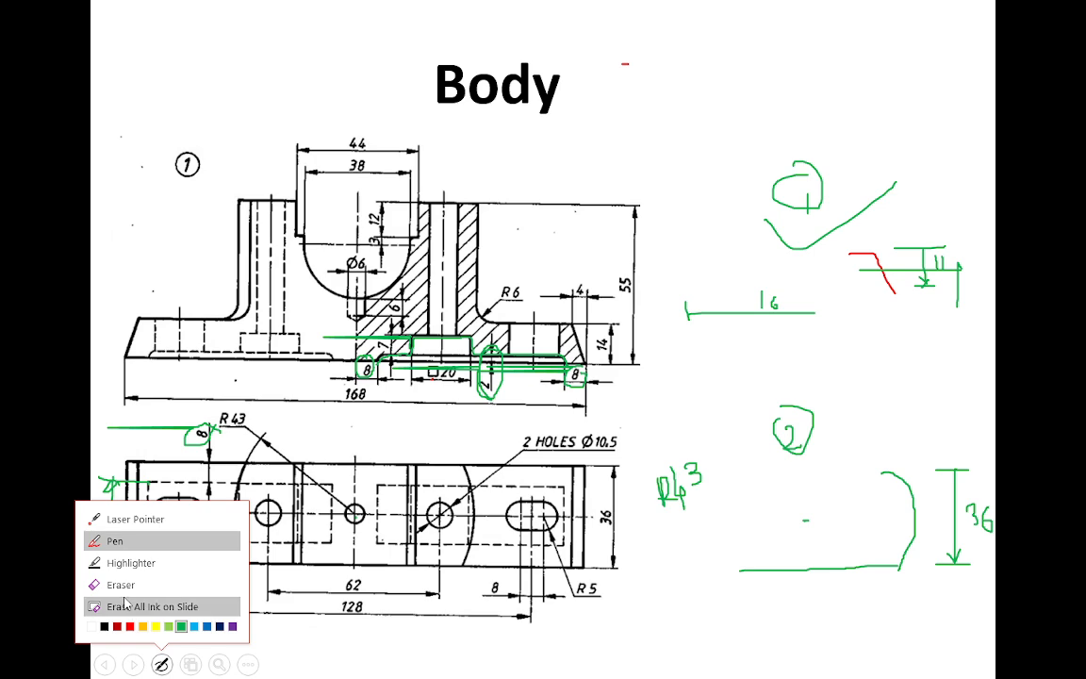
{"action": "left_click", "coordinate": [121, 585]}
{"action": "mouse_move", "coordinate": [353, 313]}
{"action": "left_mouse_down"}
{"action": "mouse_move", "coordinate": [429, 332]}
{"action": "mouse_move", "coordinate": [436, 372]}
{"action": "left_mouse_up"}
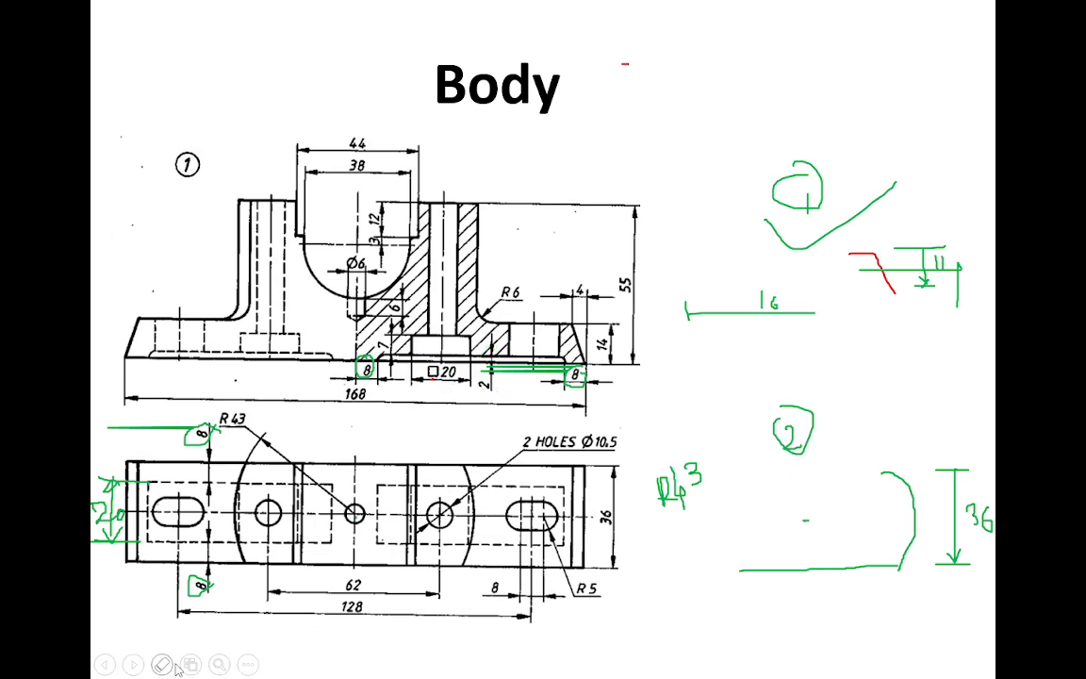
{"action": "left_click", "coordinate": [156, 668]}
{"action": "left_click", "coordinate": [123, 544]}
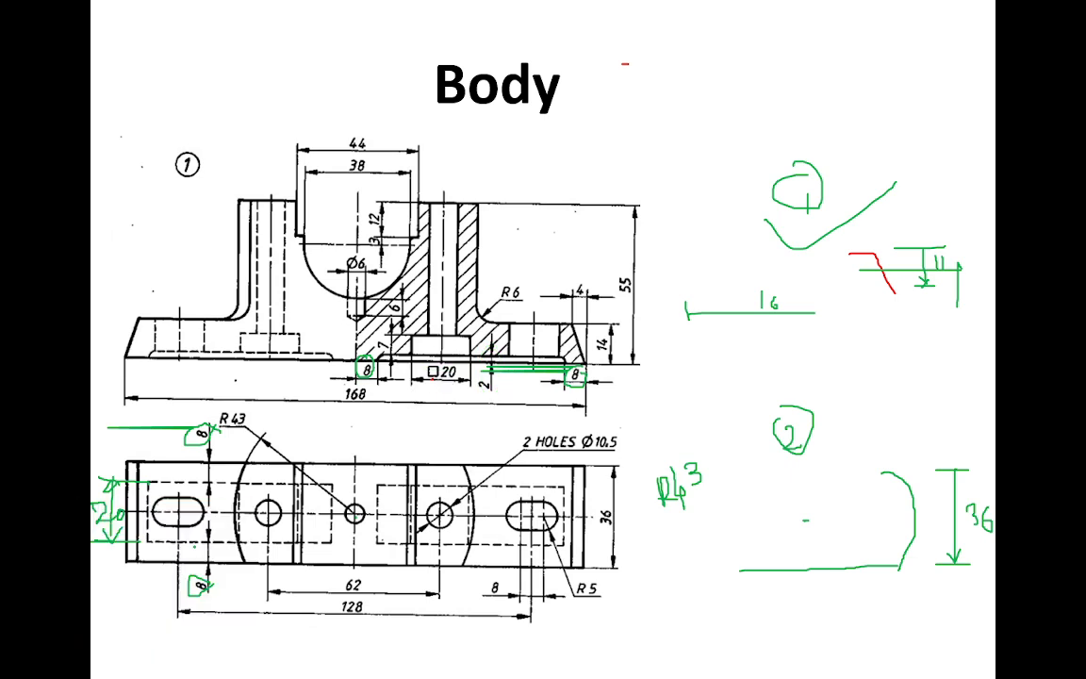
Mark the square pocket's axis and upper edge, annotating the axis offset from the part's centre line as 62/2.
{"action": "left_click_drag", "start_coordinate": [443, 275], "coordinate": [436, 396]}
{"action": "left_click_drag", "start_coordinate": [353, 337], "coordinate": [436, 337]}
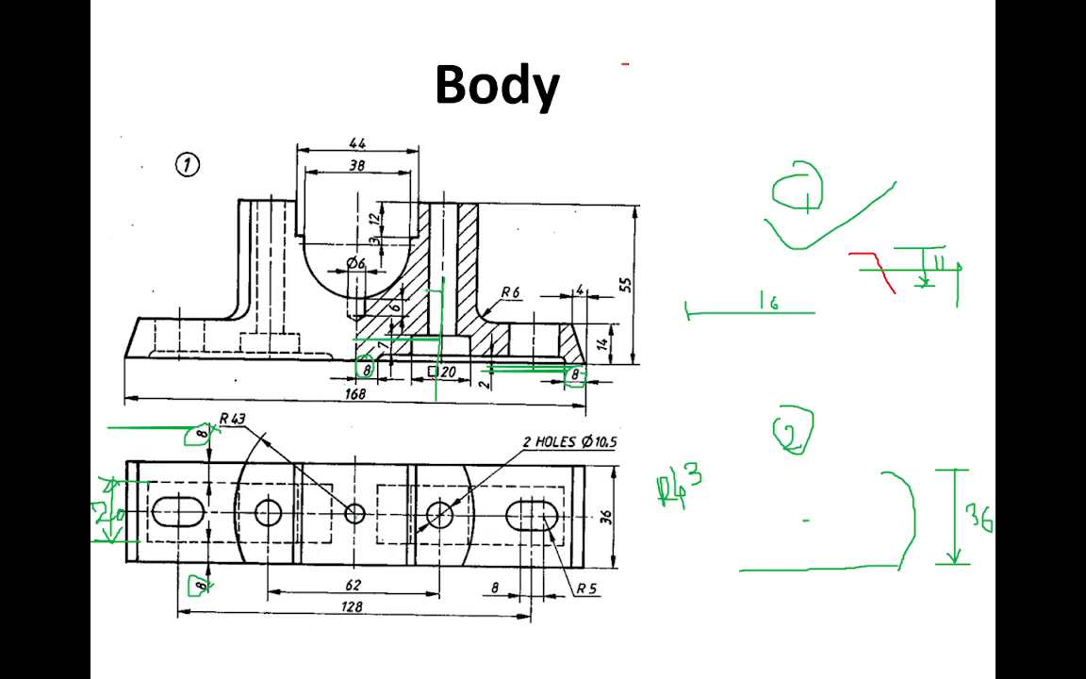
{"action": "left_click_drag", "start_coordinate": [412, 284], "coordinate": [325, 287]}
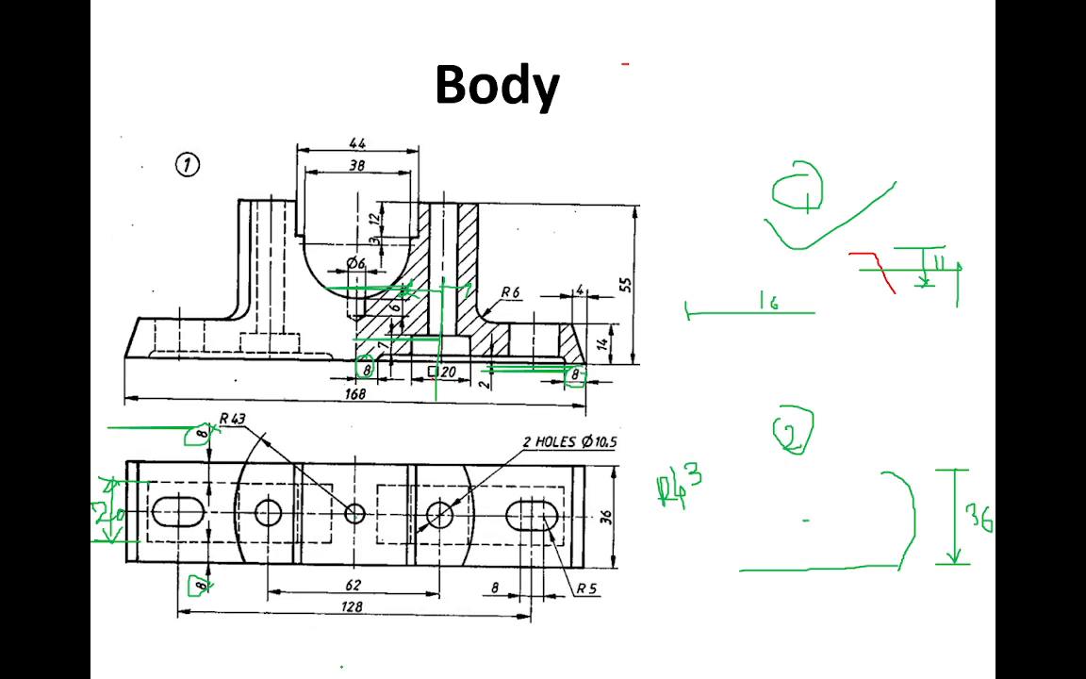
{"action": "left_click_drag", "start_coordinate": [447, 187], "coordinate": [446, 337]}
{"action": "mouse_move", "coordinate": [360, 574]}
{"action": "left_mouse_down"}
{"action": "mouse_move", "coordinate": [336, 591]}
{"action": "mouse_move", "coordinate": [364, 577]}
{"action": "mouse_move", "coordinate": [365, 630]}
{"action": "mouse_move", "coordinate": [408, 586]}
{"action": "mouse_move", "coordinate": [406, 618]}
{"action": "mouse_move", "coordinate": [457, 596]}
{"action": "left_mouse_up"}
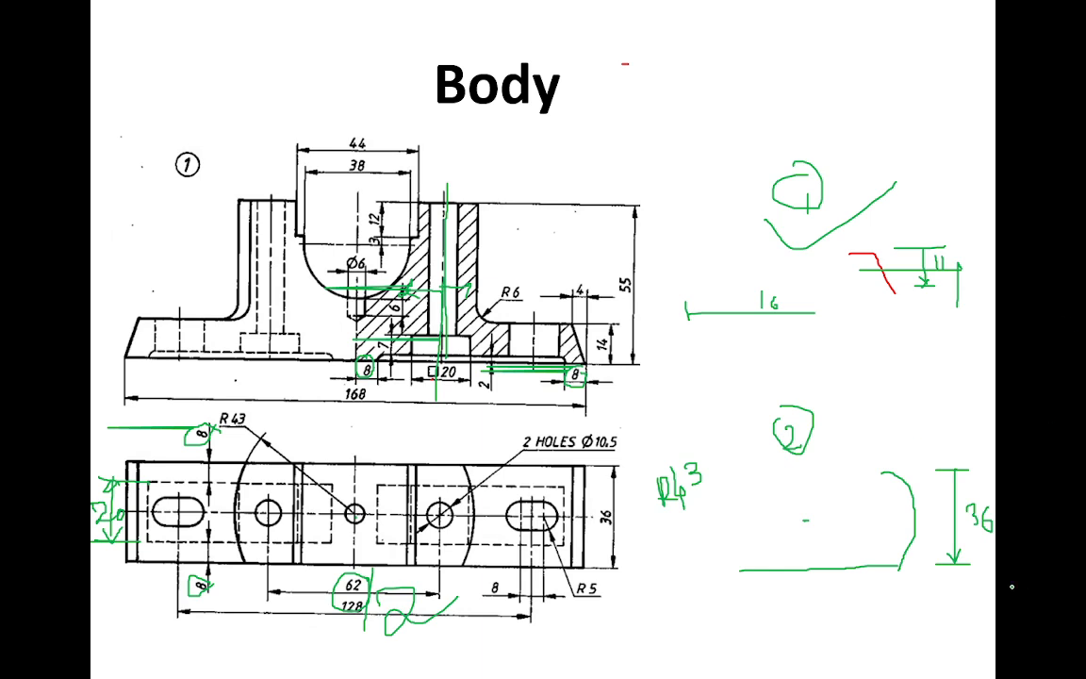
{"action": "left_click_drag", "start_coordinate": [433, 162], "coordinate": [430, 271]}
{"action": "mouse_move", "coordinate": [360, 178]}
{"action": "left_mouse_down"}
{"action": "mouse_move", "coordinate": [356, 202]}
{"action": "mouse_move", "coordinate": [443, 203]}
{"action": "left_mouse_up"}
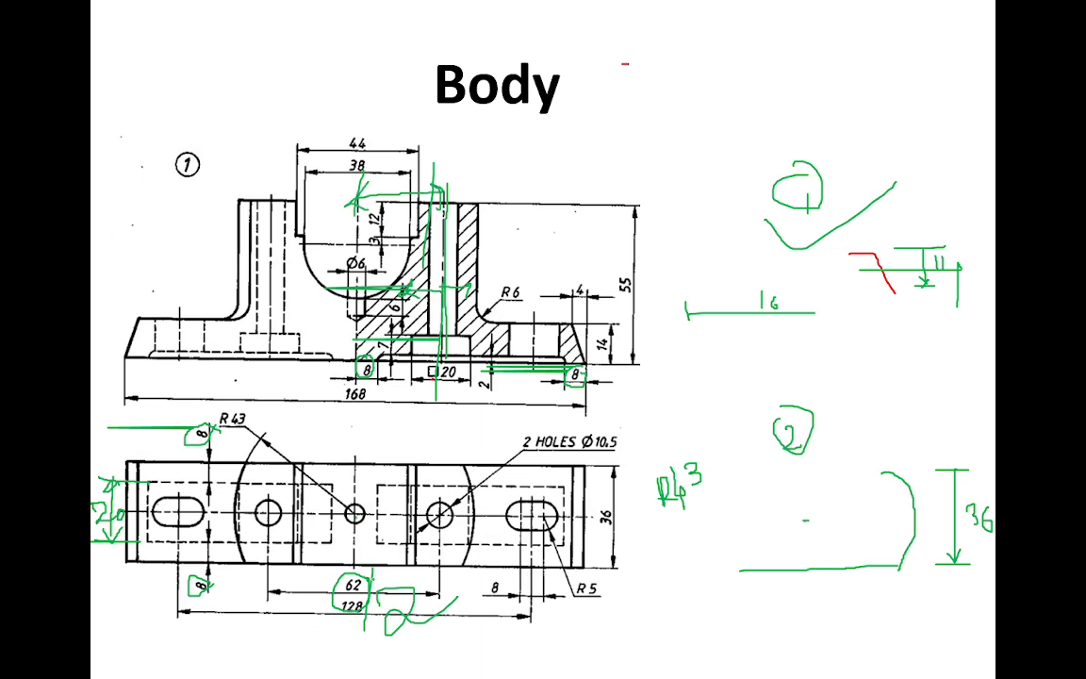
{"action": "mouse_move", "coordinate": [362, 576]}
{"action": "left_mouse_down"}
{"action": "mouse_move", "coordinate": [338, 588]}
{"action": "mouse_move", "coordinate": [362, 609]}
{"action": "left_mouse_up"}
In Solid Edge, sketch a three-sided pocket outline about 8.4 mm high on the recess rectangle's upper edge, starting about 20.4 mm from the vertical centre line.
{"action": "key", "text": "alt+Tab"}
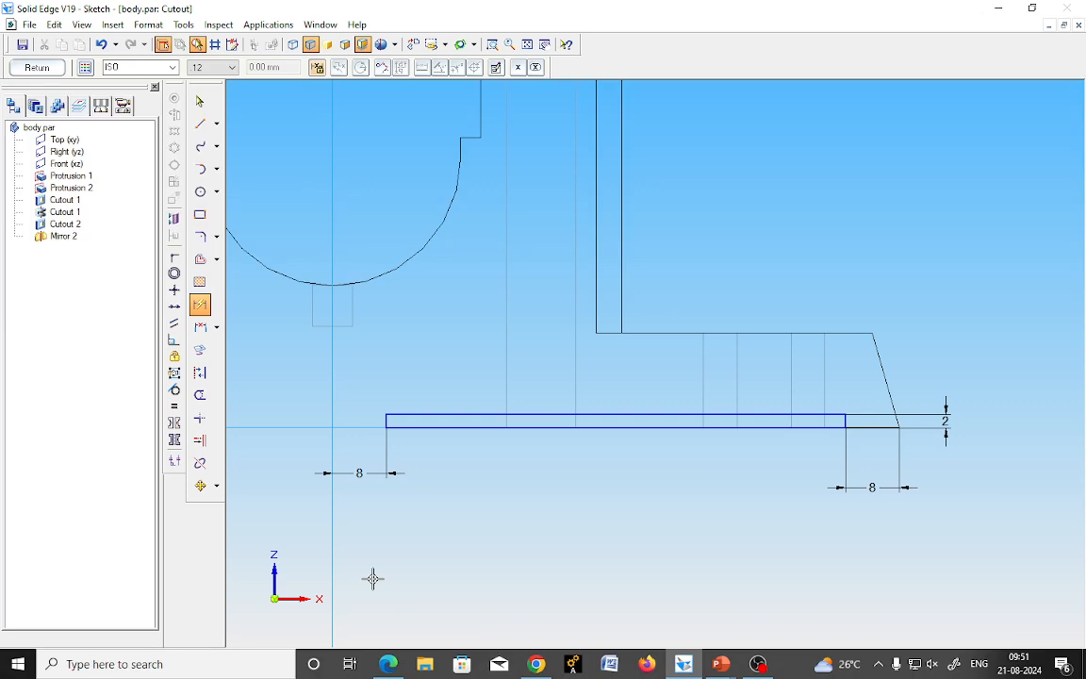
{"action": "left_click", "coordinate": [199, 124]}
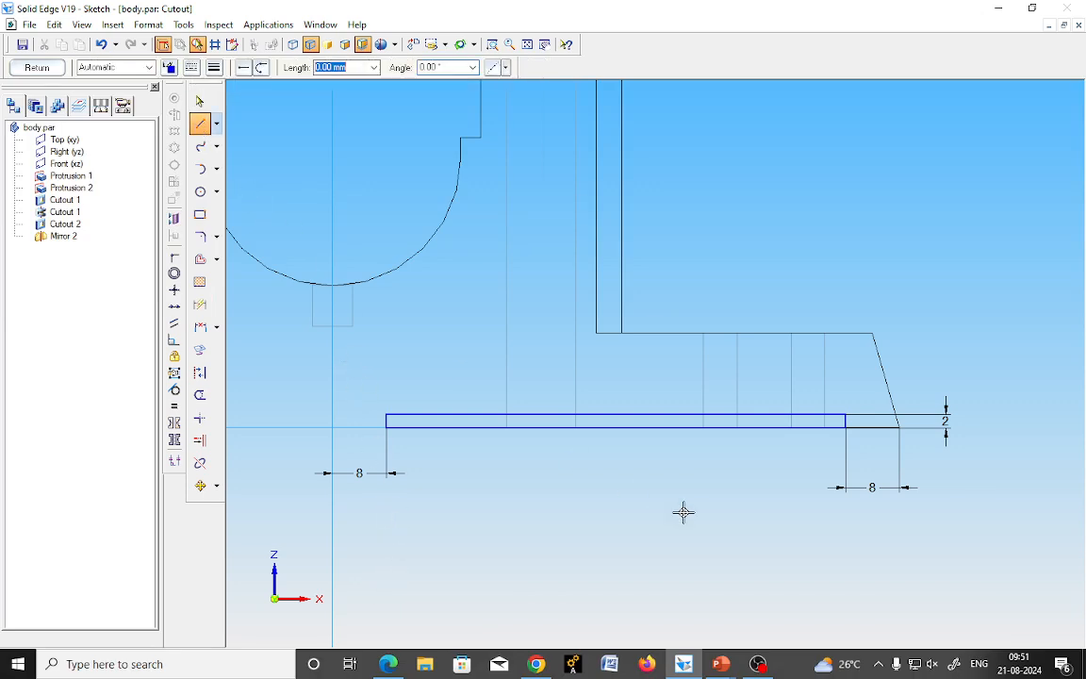
{"action": "left_click", "coordinate": [471, 414]}
{"action": "left_click", "coordinate": [470, 358]}
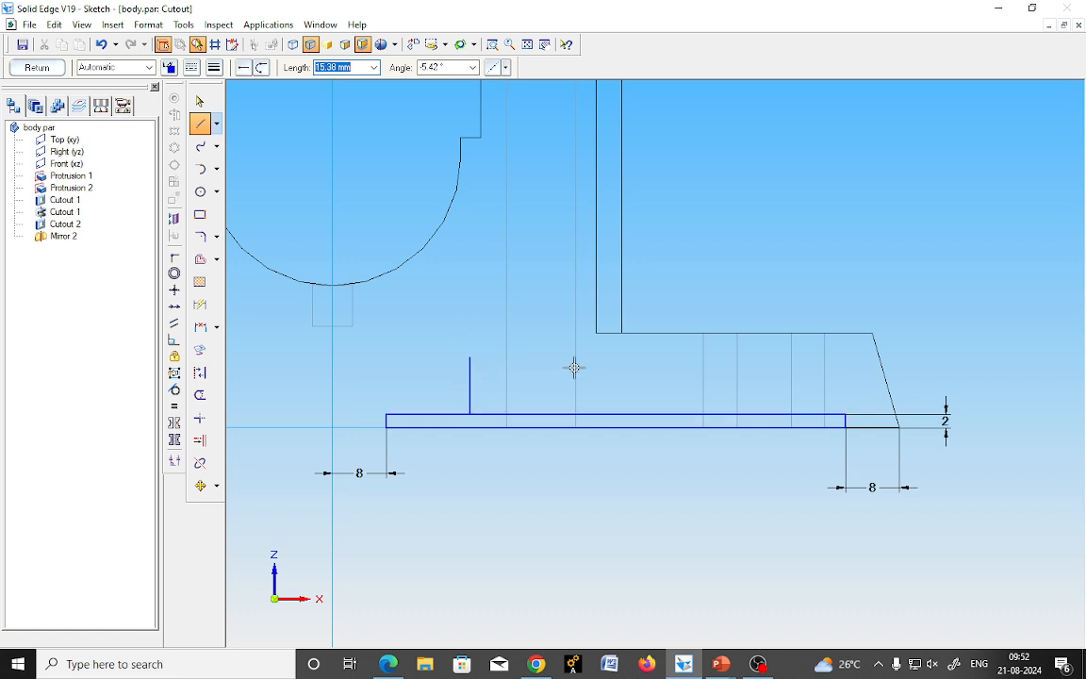
{"action": "left_click", "coordinate": [600, 357]}
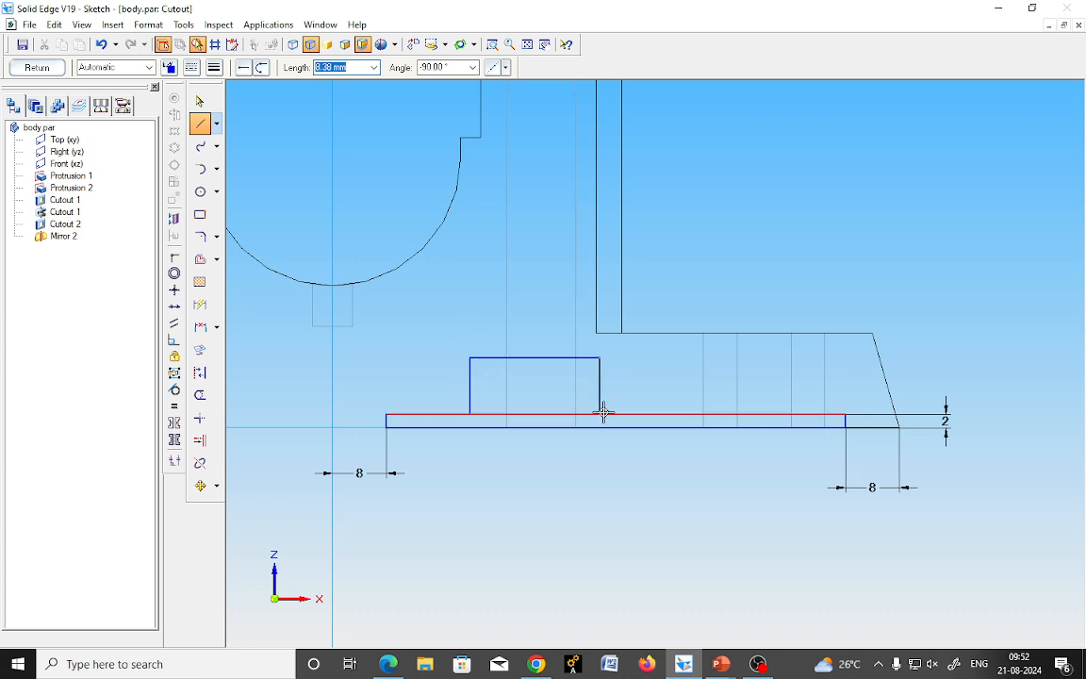
{"action": "left_click", "coordinate": [600, 414]}
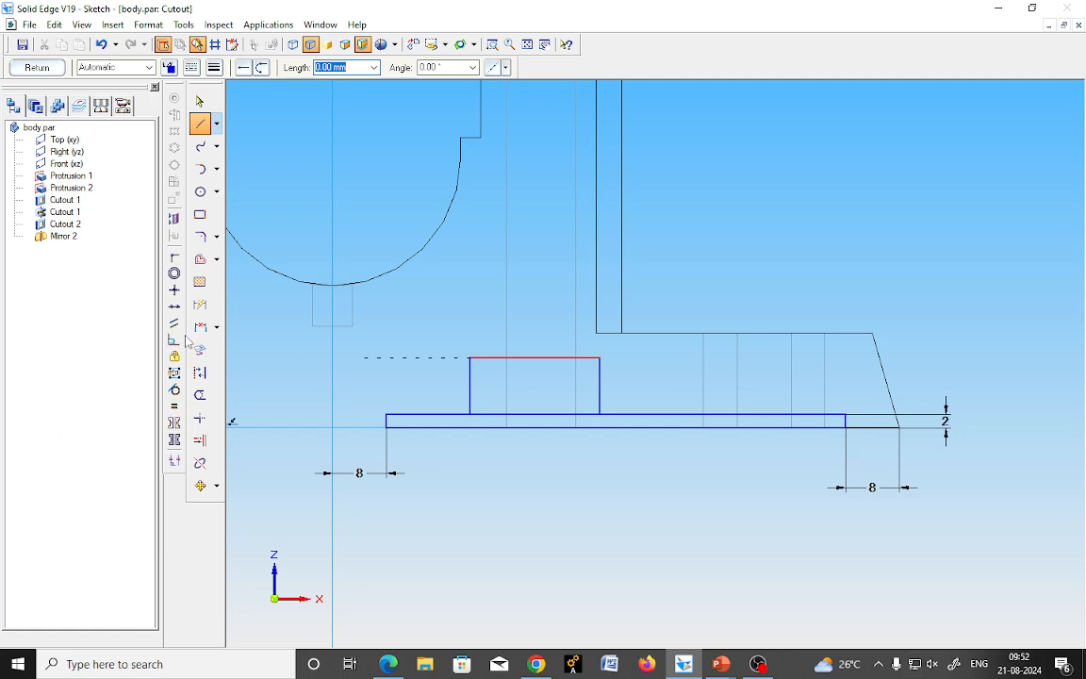
Dimension the pocket outline's inner edge 21 mm from the vertical centre line.
{"action": "left_click", "coordinate": [200, 305]}
{"action": "left_click", "coordinate": [469, 378]}
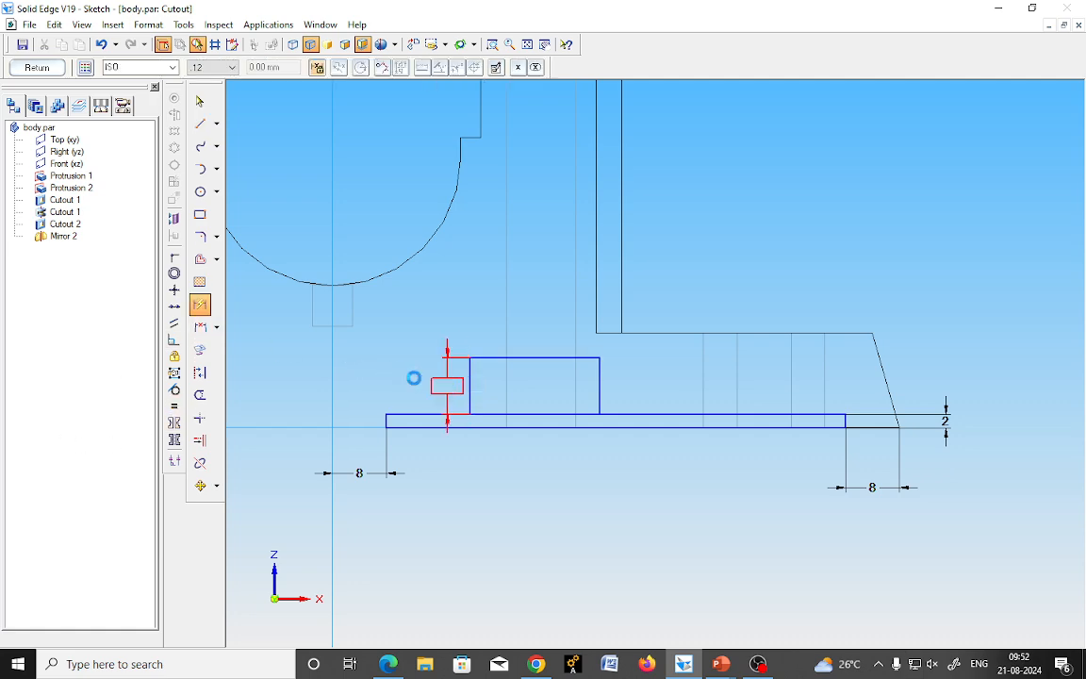
{"action": "left_click", "coordinate": [332, 369]}
{"action": "left_click", "coordinate": [426, 345]}
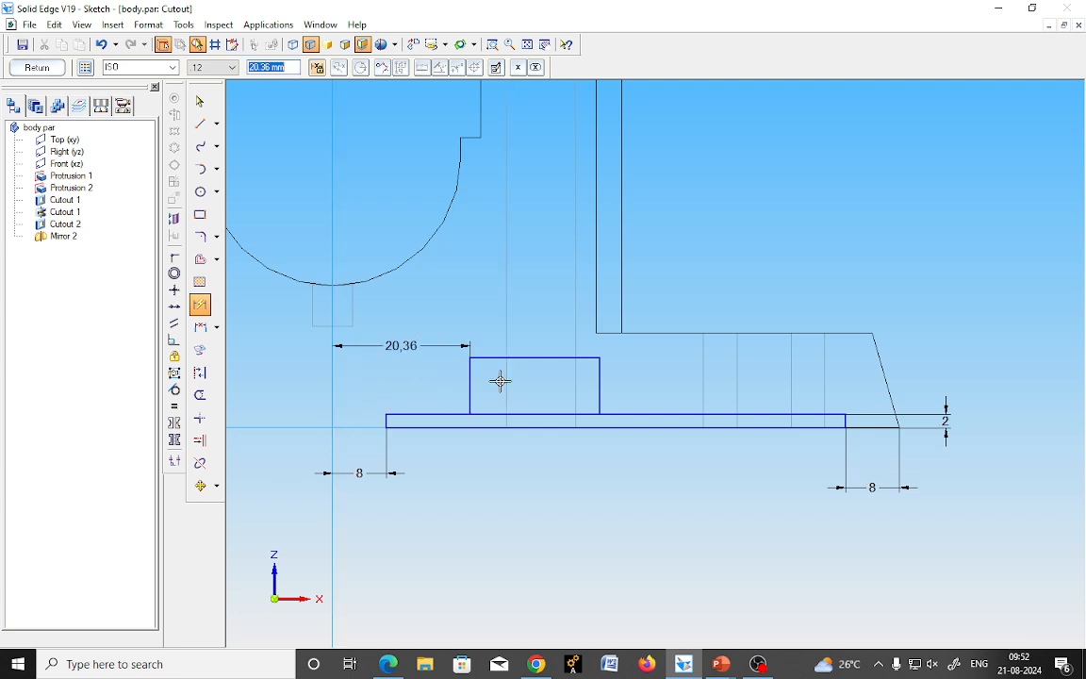
{"action": "type", "text": "21"}
{"action": "key", "text": "Return"}
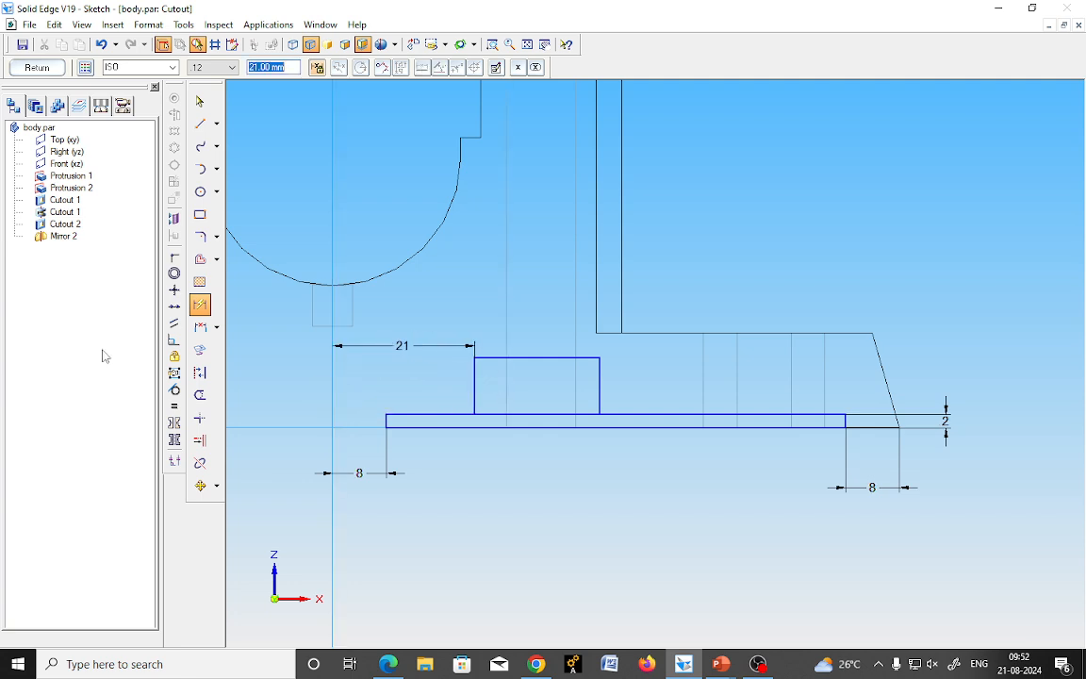
Dimension the pocket outline 20 mm wide and 7 mm high above the recess rectangle.
{"action": "left_click", "coordinate": [523, 357]}
{"action": "left_click", "coordinate": [539, 313]}
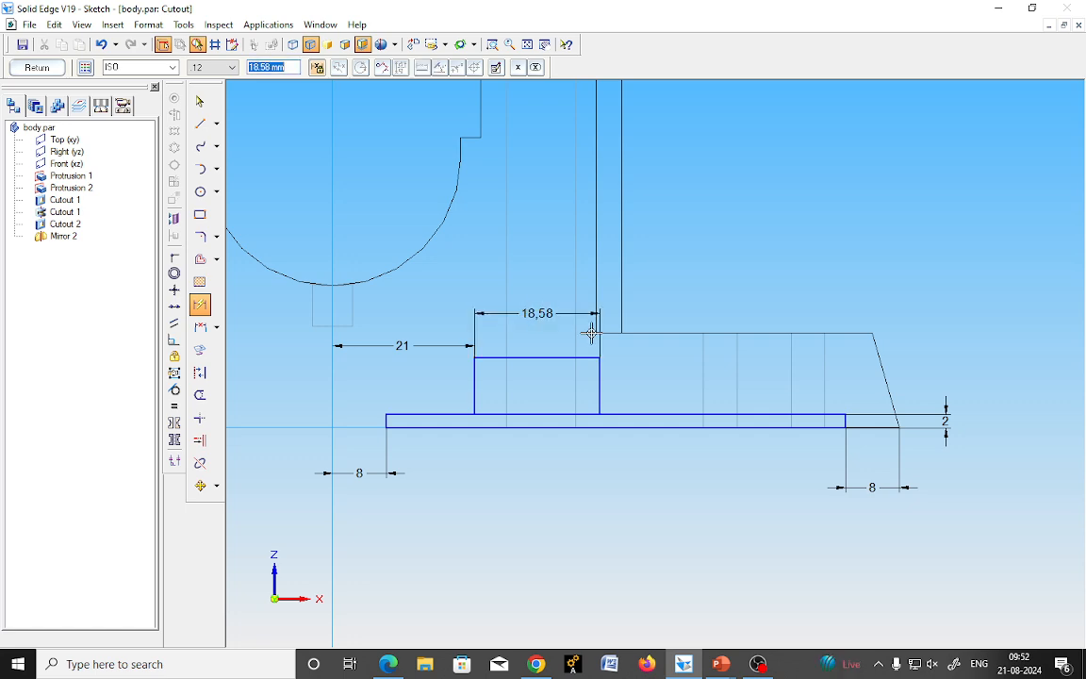
{"action": "type", "text": "20"}
{"action": "key", "text": "Return"}
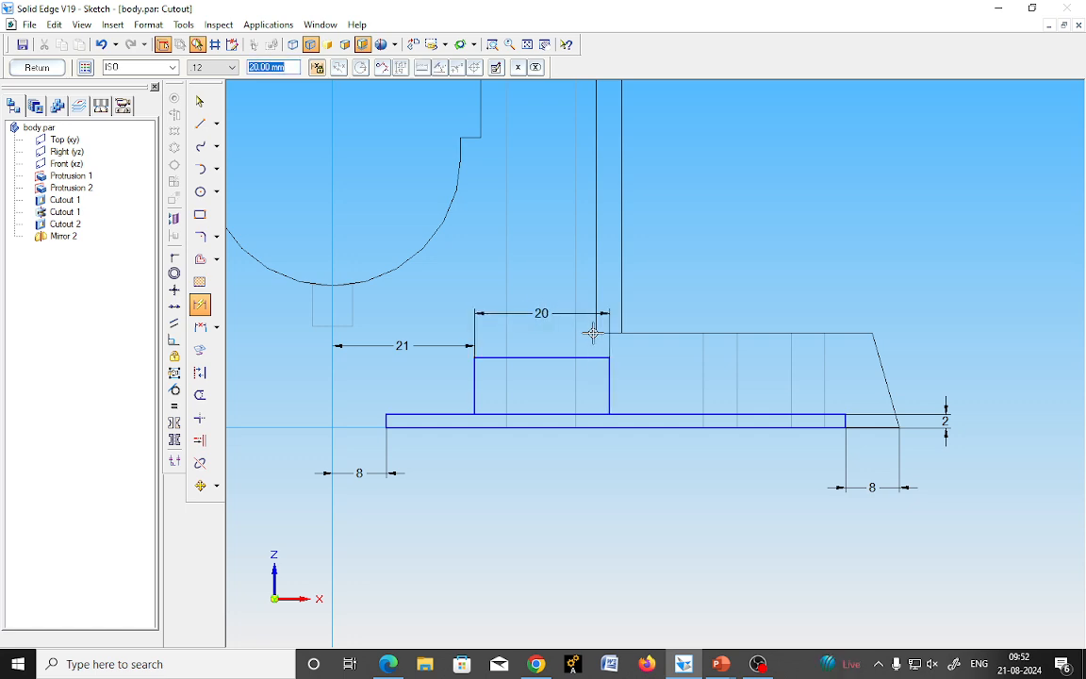
{"action": "left_click", "coordinate": [609, 381]}
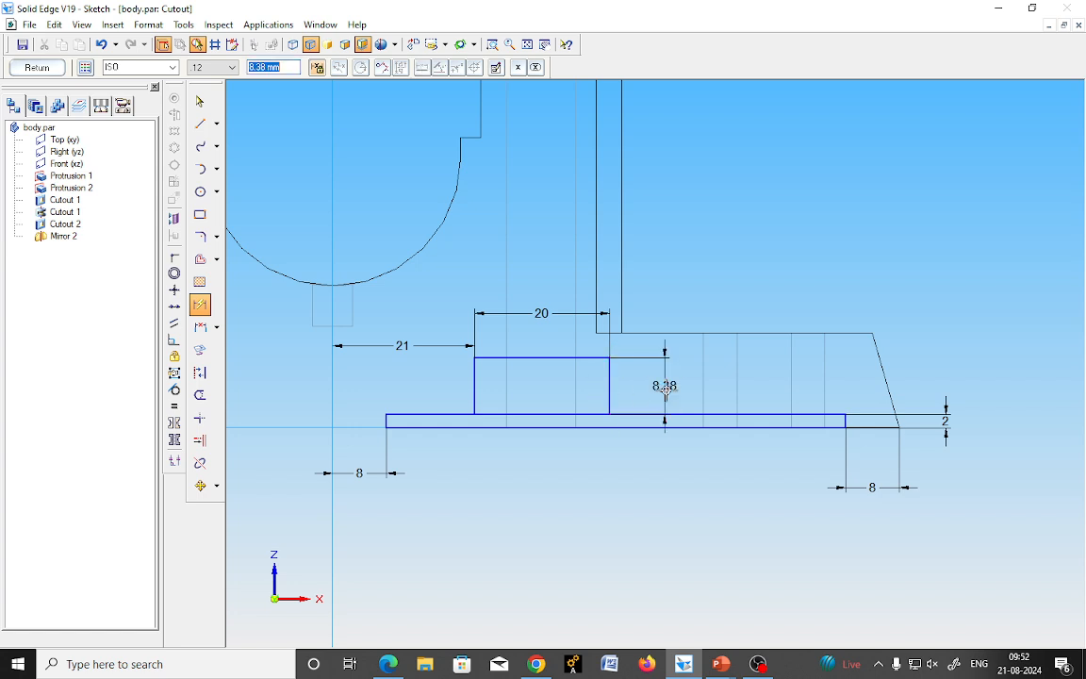
{"action": "left_click", "coordinate": [666, 388]}
{"action": "type", "text": "7"}
{"action": "key", "text": "Return"}
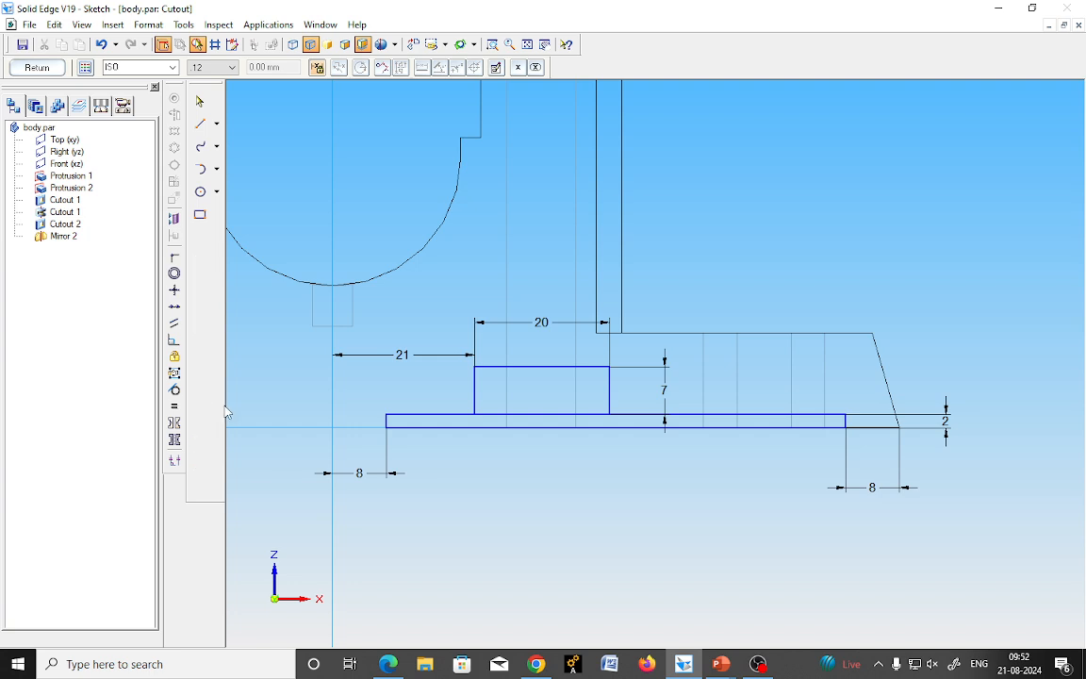
Trim the line segment between the pocket outline and the recess rectangle, and close the cutout sketch.
{"action": "left_click", "coordinate": [200, 395]}
{"action": "left_click", "coordinate": [492, 413]}
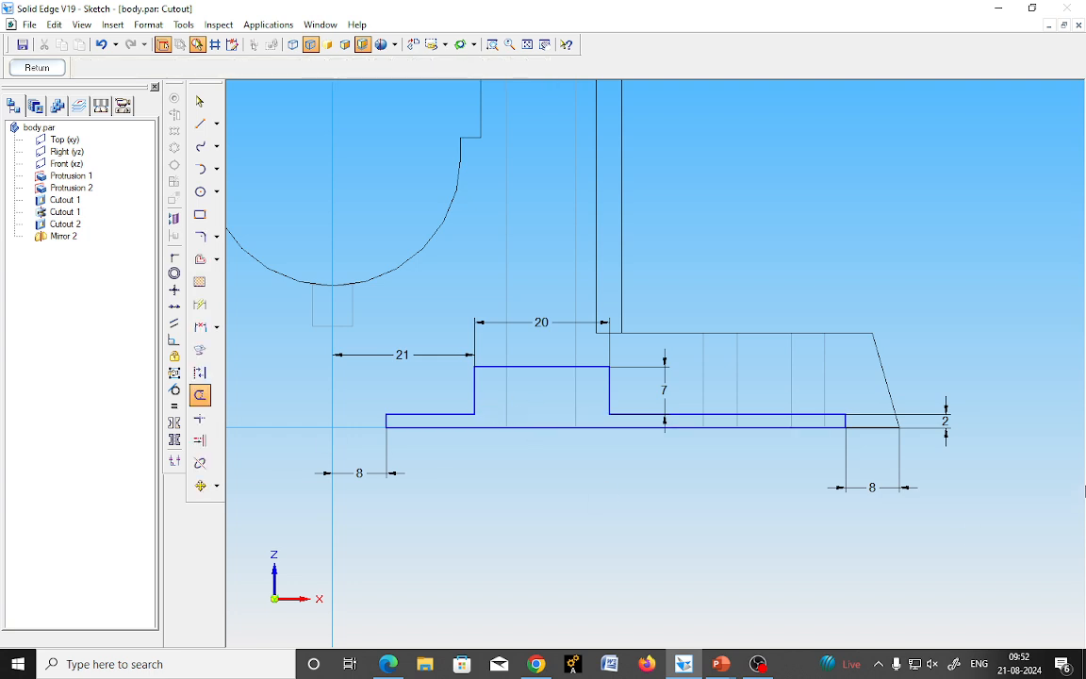
{"action": "left_click", "coordinate": [37, 69]}
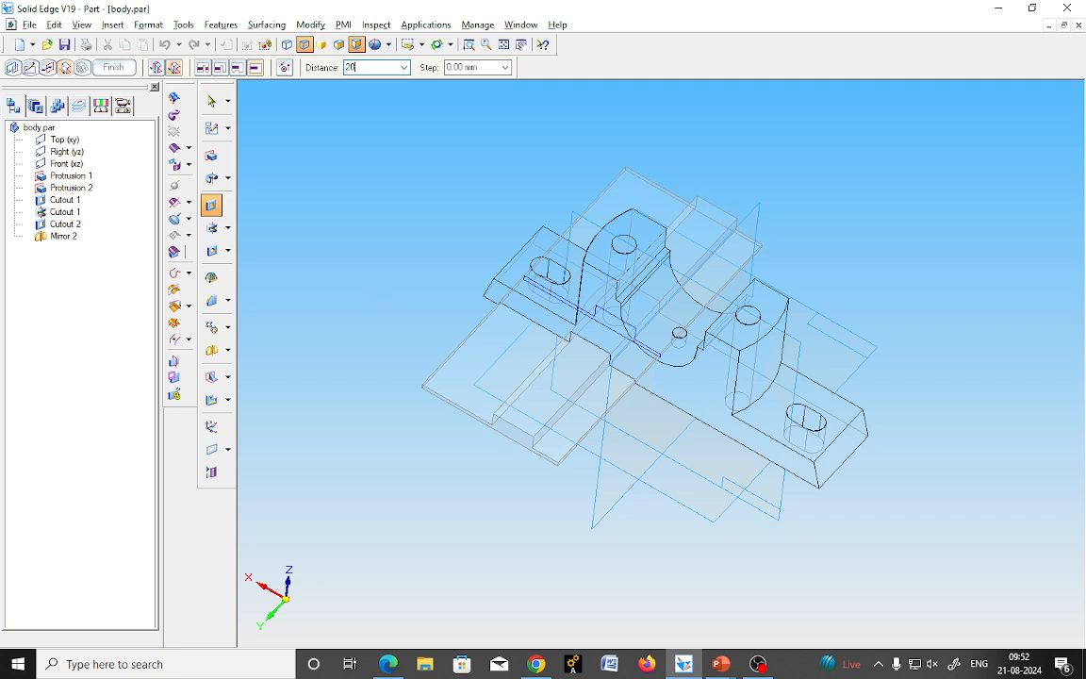
Cut the stepped profile through 20 mm, symmetrically about the sketch plane, and finish the cutout.
{"action": "left_click", "coordinate": [382, 301]}
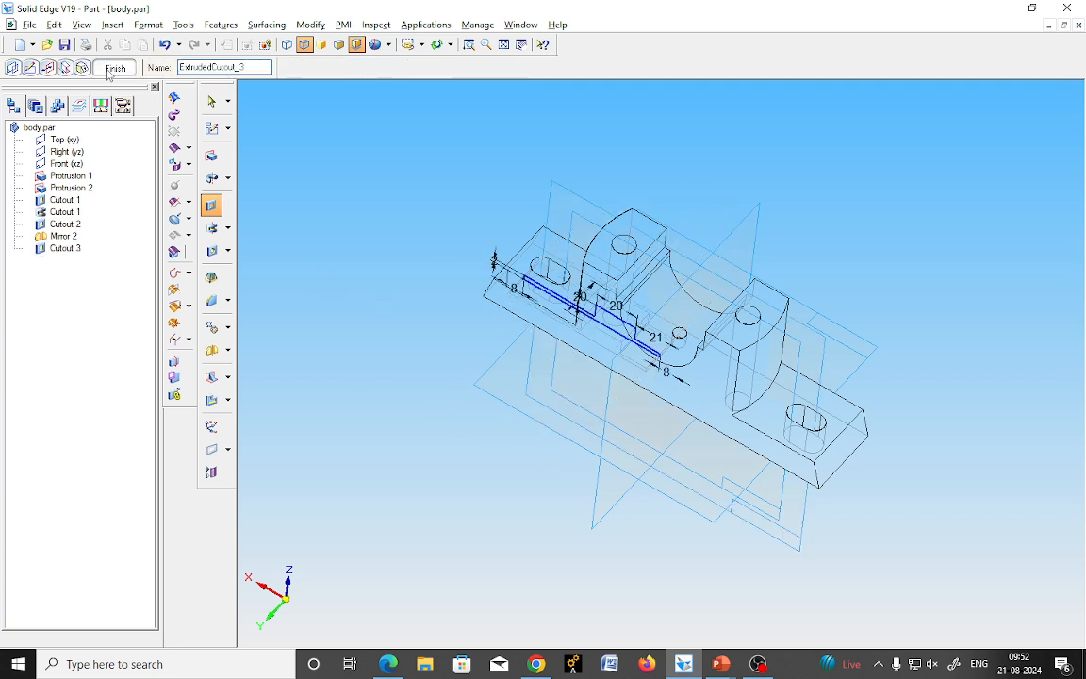
{"action": "key", "text": "Return"}
{"action": "middle_click_drag", "start_coordinate": [358, 351], "coordinate": [449, 419]}
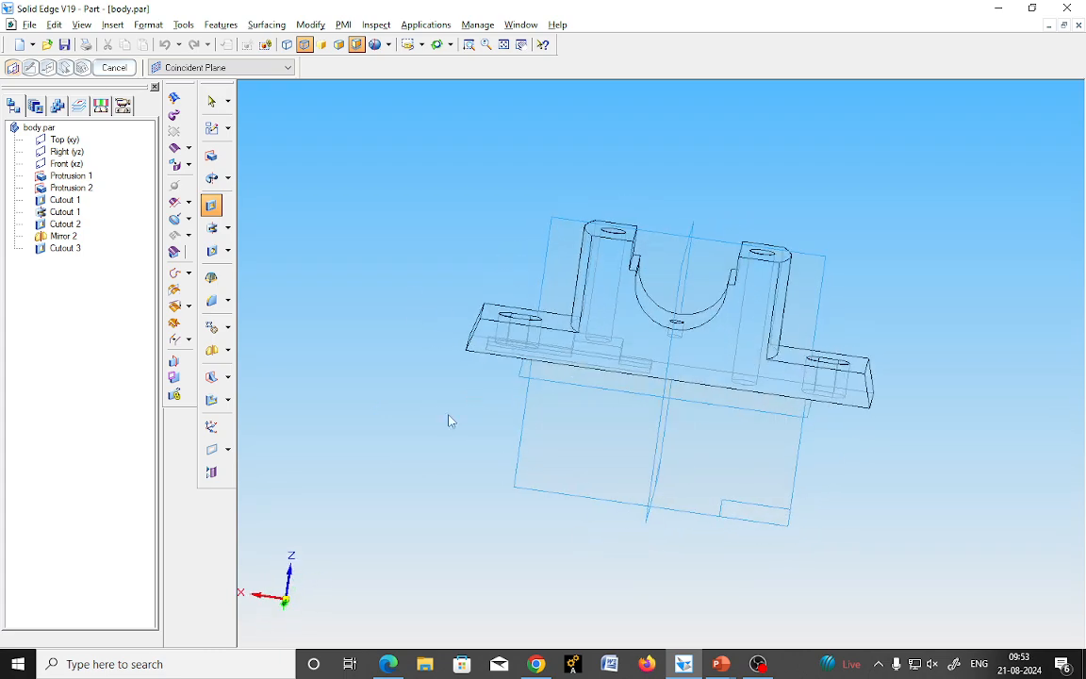
Switch to the Body drawing in PowerPoint and mark the recess corners and the R6 fillet radius.
{"action": "mouse_move", "coordinate": [717, 671]}
{"action": "left_click", "coordinate": [882, 599]}
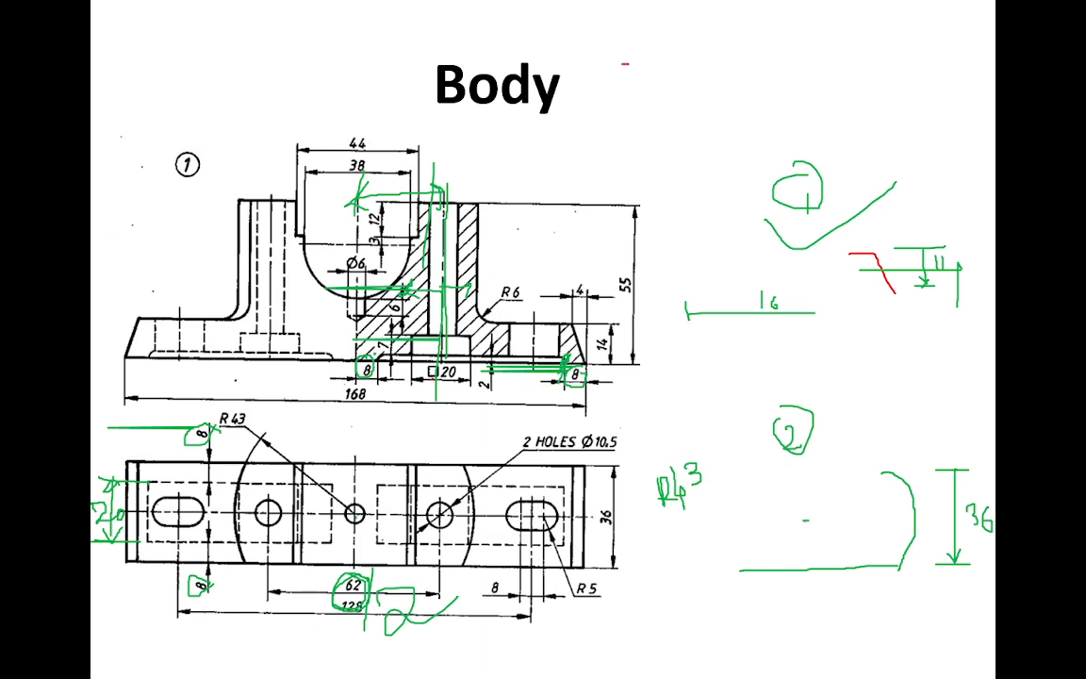
{"action": "left_click_drag", "start_coordinate": [379, 357], "coordinate": [400, 379]}
{"action": "mouse_move", "coordinate": [500, 285]}
{"action": "left_mouse_down"}
{"action": "mouse_move", "coordinate": [533, 281]}
{"action": "mouse_move", "coordinate": [500, 302]}
{"action": "left_mouse_up"}
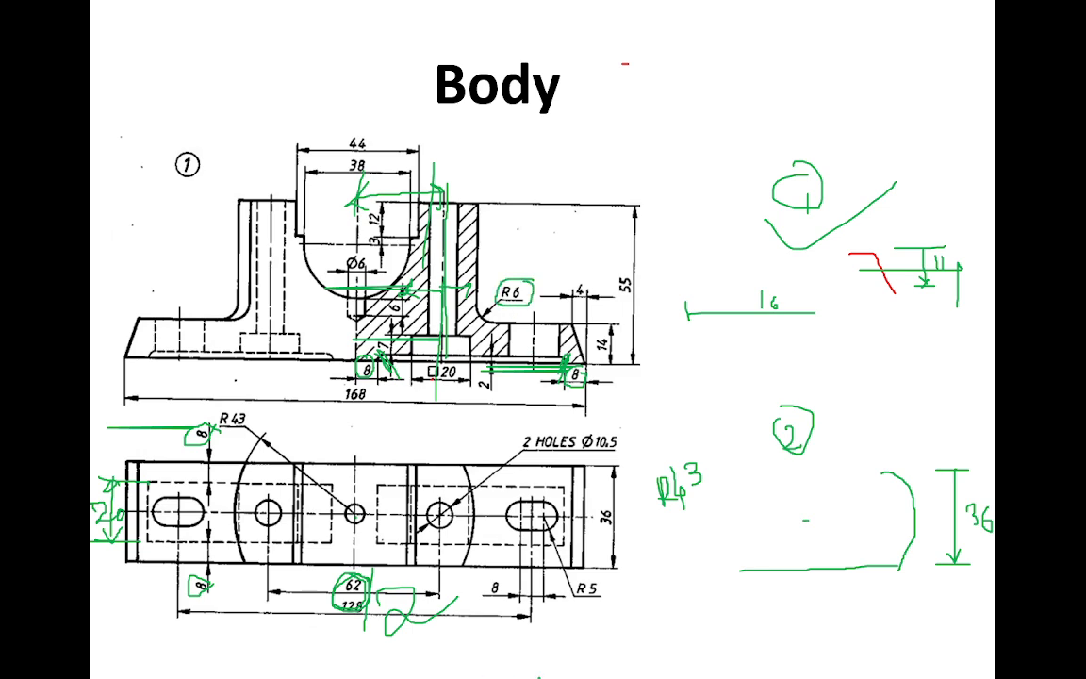
In Solid Edge, mirror the stepped underside cutout across the Right (yz) plane with the Smart option and turn the model to its underside.
{"action": "key", "text": "alt+Tab"}
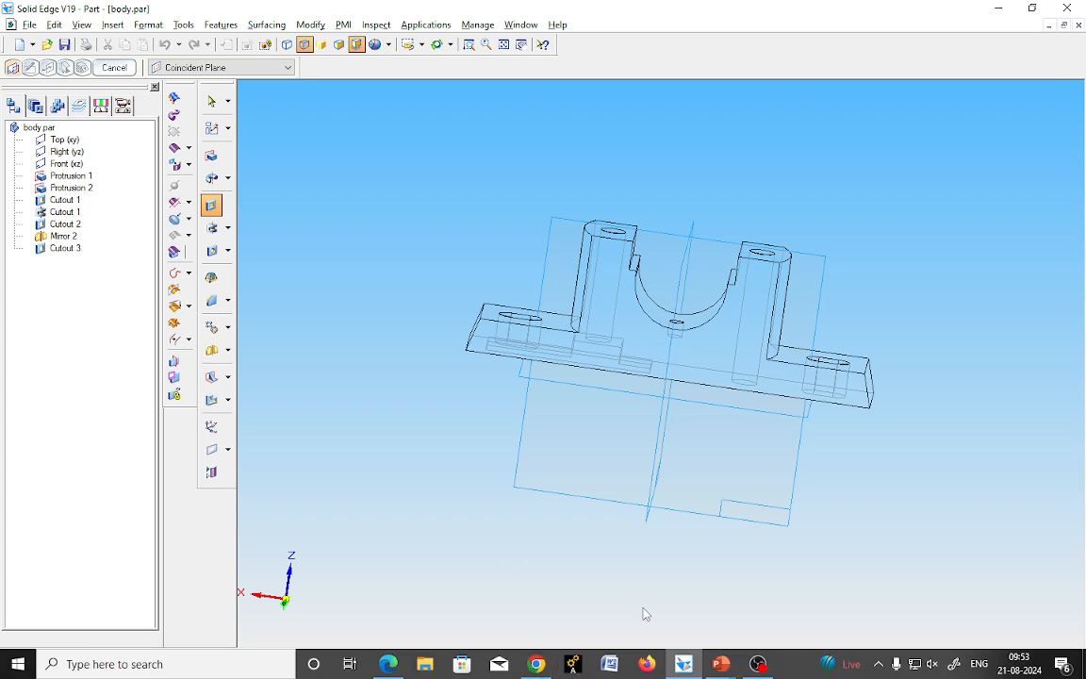
{"action": "left_click", "coordinate": [422, 44]}
{"action": "left_click", "coordinate": [430, 104]}
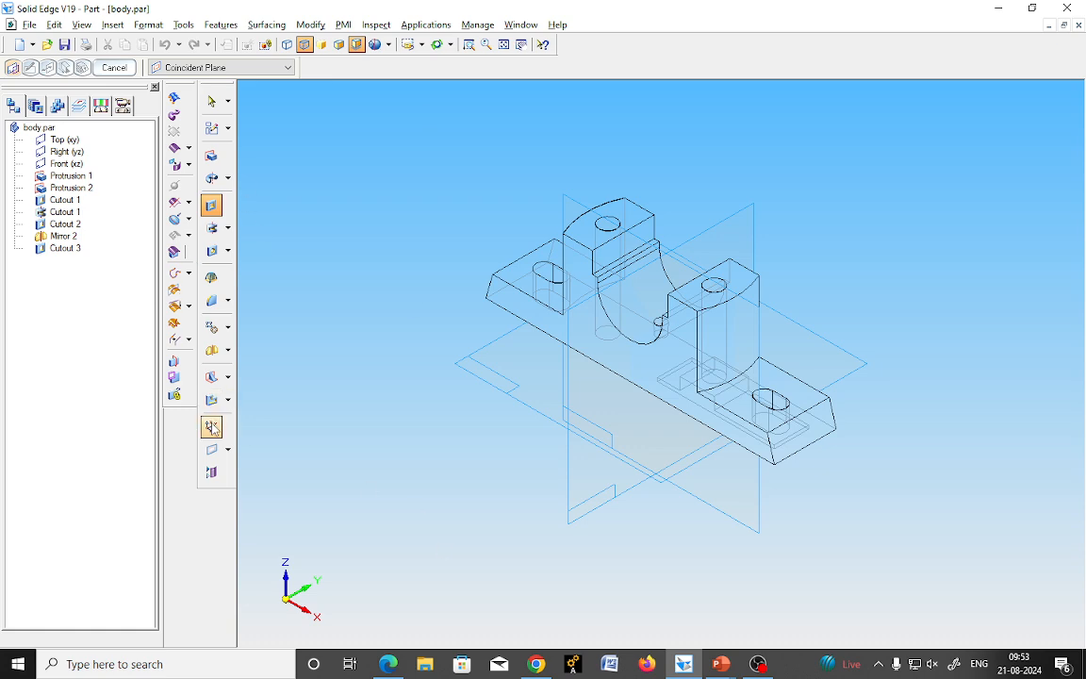
{"action": "left_click", "coordinate": [214, 355]}
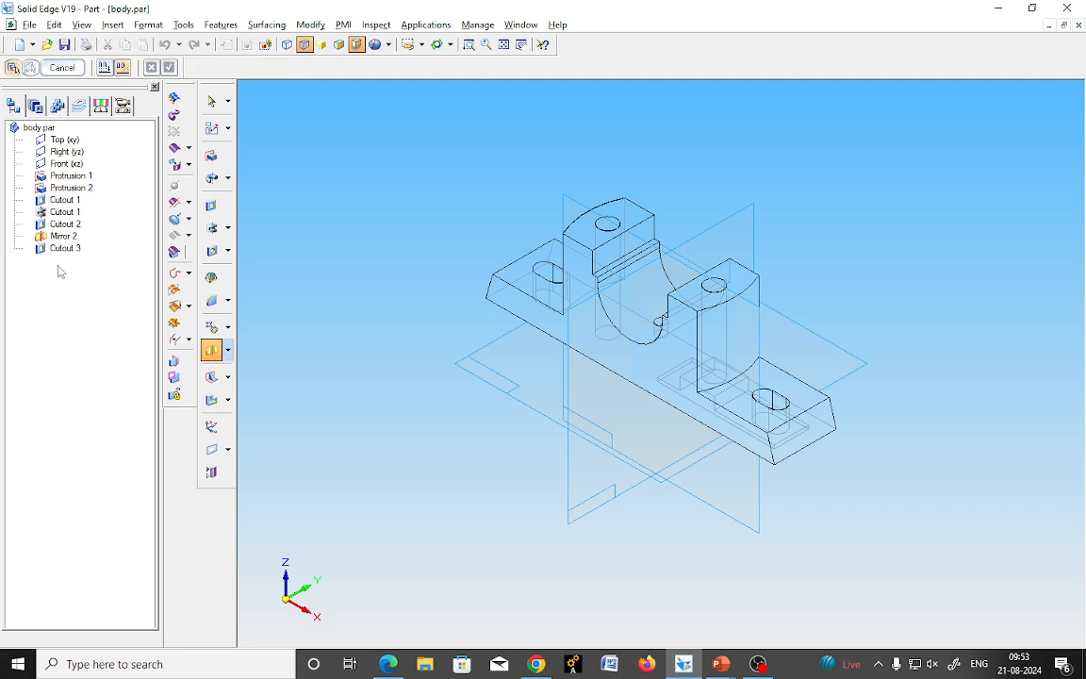
{"action": "left_click", "coordinate": [58, 248]}
{"action": "left_click", "coordinate": [170, 67]}
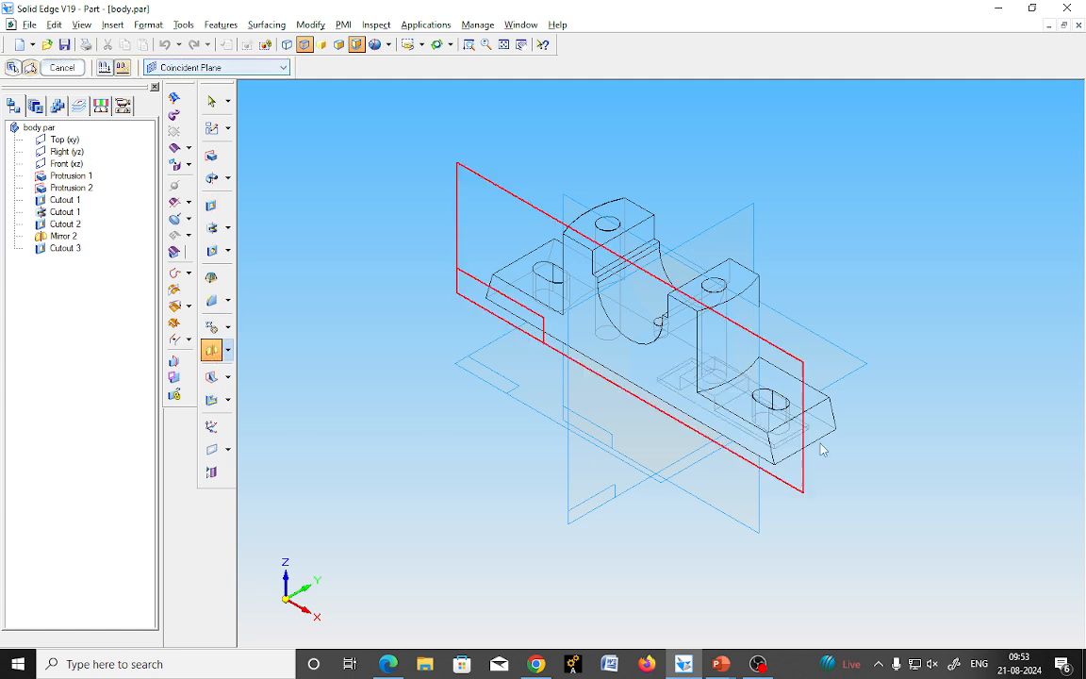
{"action": "left_click", "coordinate": [739, 213]}
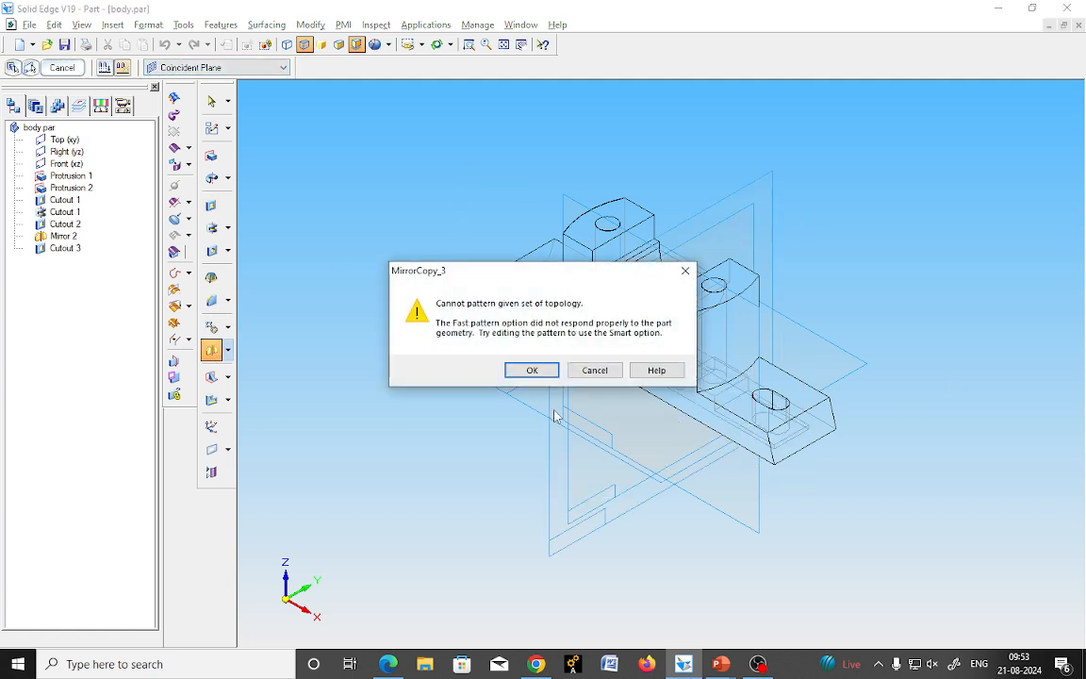
{"action": "left_click", "coordinate": [530, 371]}
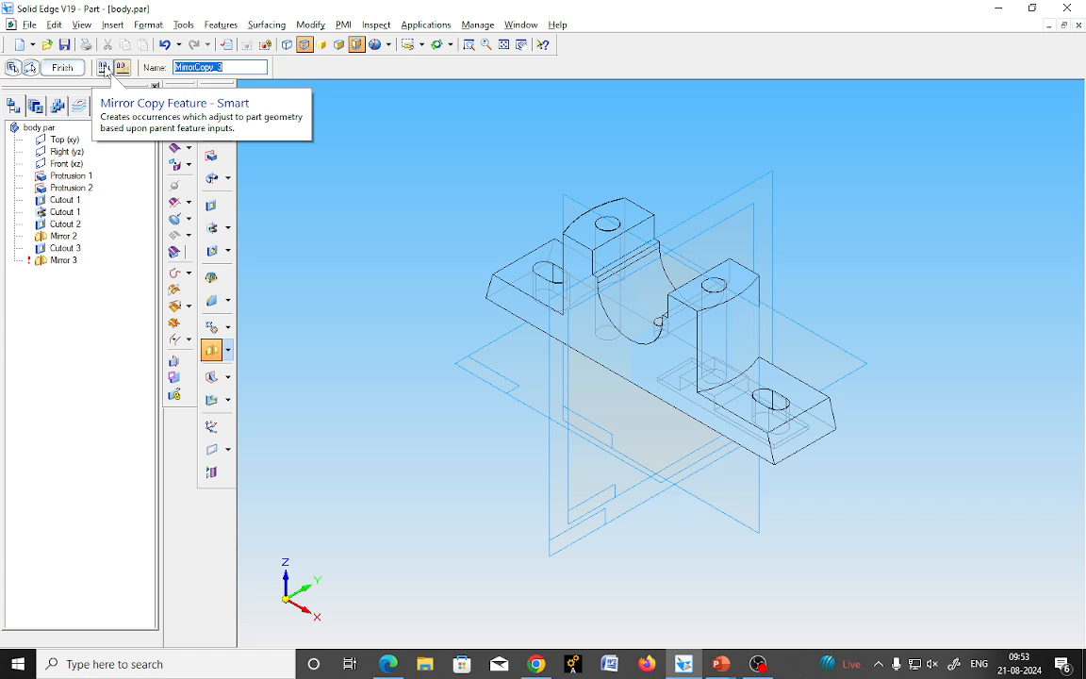
{"action": "left_click", "coordinate": [62, 67]}
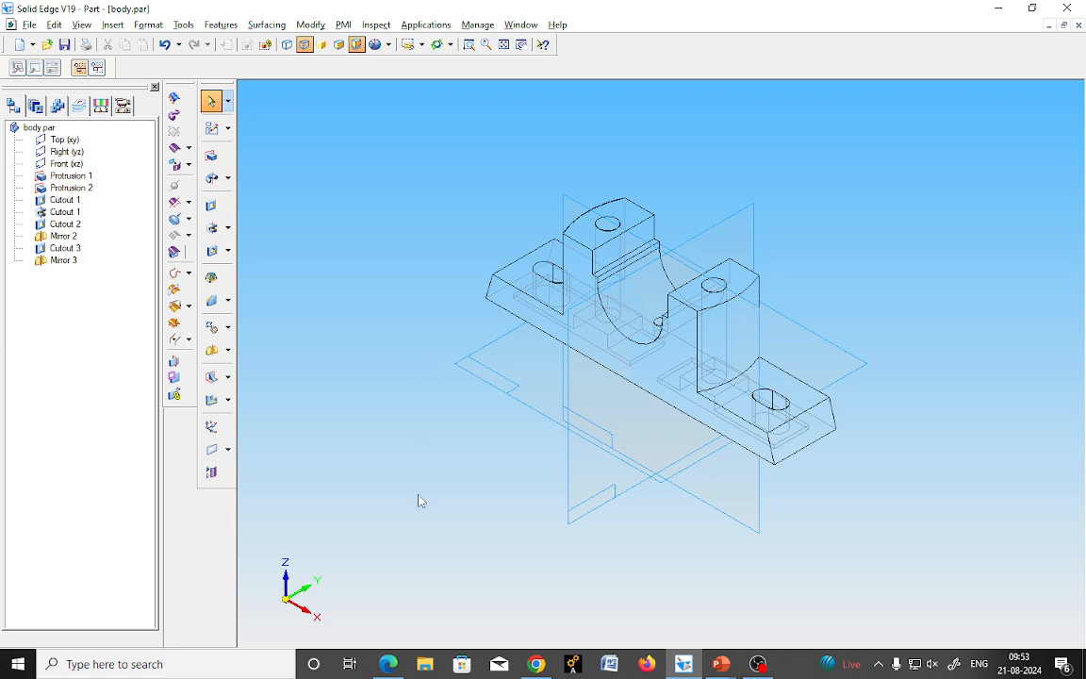
{"action": "mouse_move", "coordinate": [433, 492]}
{"action": "middle_mouse_down"}
{"action": "mouse_move", "coordinate": [484, 276]}
{"action": "mouse_move", "coordinate": [447, 309]}
{"action": "mouse_move", "coordinate": [454, 323]}
{"action": "mouse_move", "coordinate": [444, 283]}
{"action": "middle_mouse_up"}
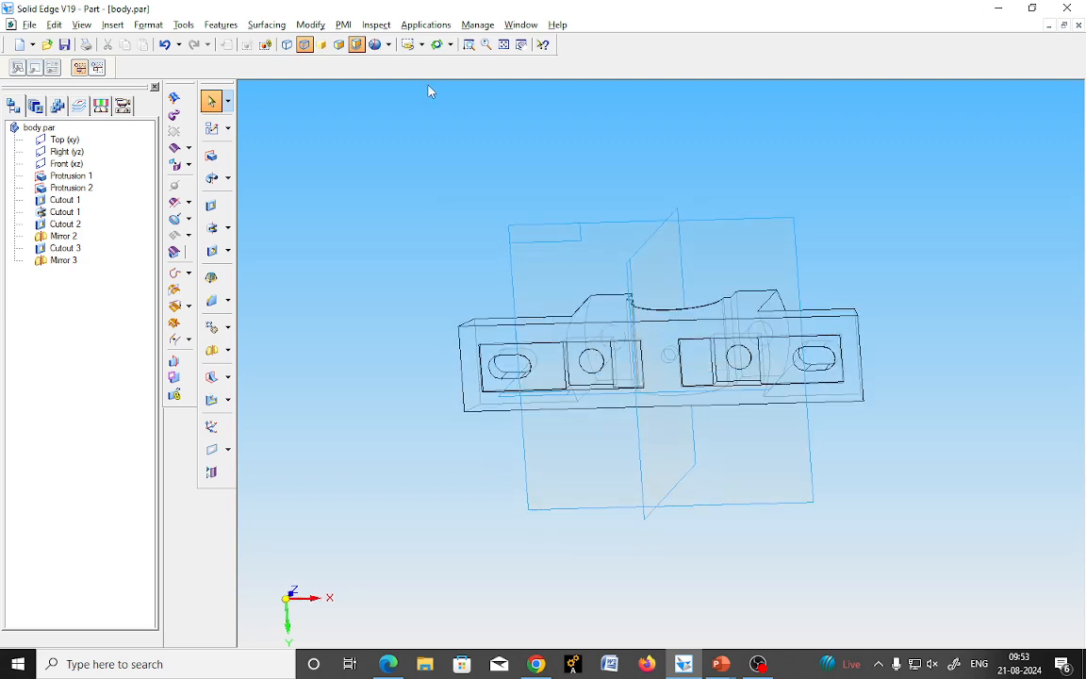
Display the model shaded with visible edges and turn it to show the stepped underside recesses.
{"action": "left_click", "coordinate": [304, 44]}
{"action": "left_click", "coordinate": [339, 45]}
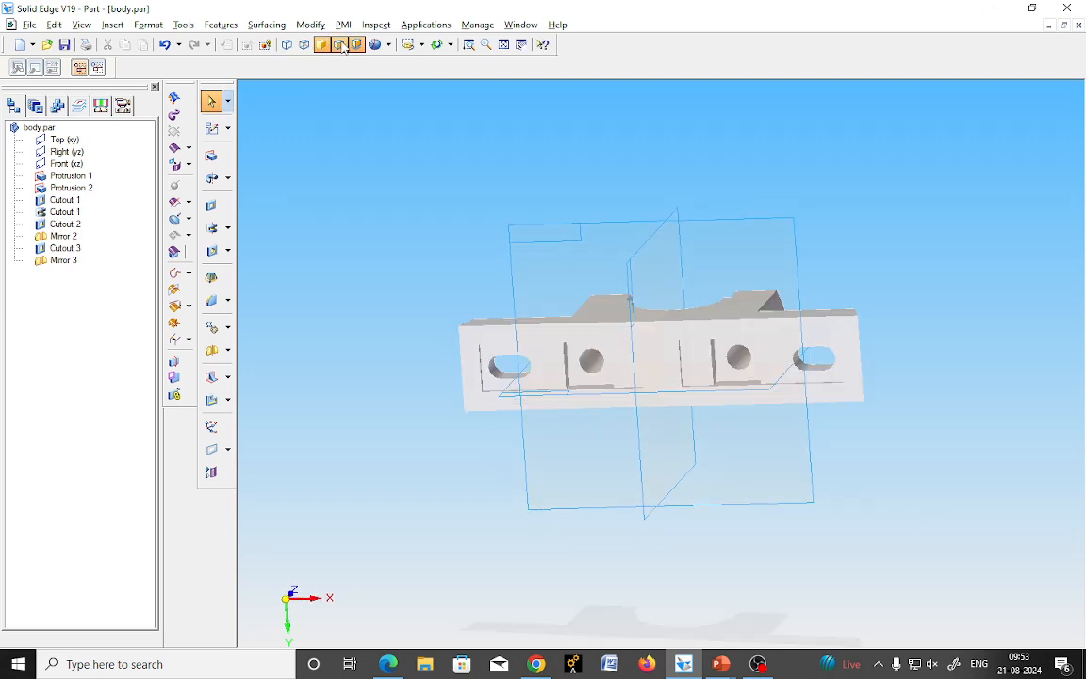
{"action": "mouse_move", "coordinate": [882, 451]}
{"action": "middle_mouse_down"}
{"action": "mouse_move", "coordinate": [844, 522]}
{"action": "mouse_move", "coordinate": [795, 536]}
{"action": "mouse_move", "coordinate": [879, 538]}
{"action": "middle_mouse_up"}
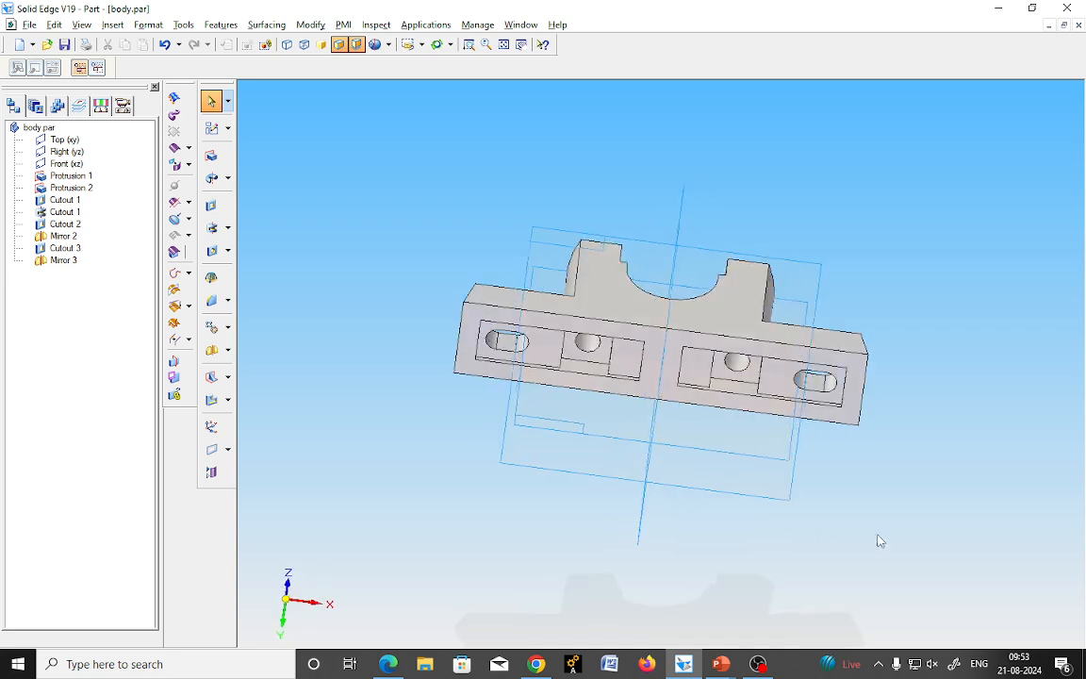
Start a 2 mm round and select the floor edges along both end walls of the original underside recess.
{"action": "scroll", "coordinate": [463, 381], "scroll_direction": "up", "scroll_amount": 3}
{"action": "left_click", "coordinate": [213, 299]}
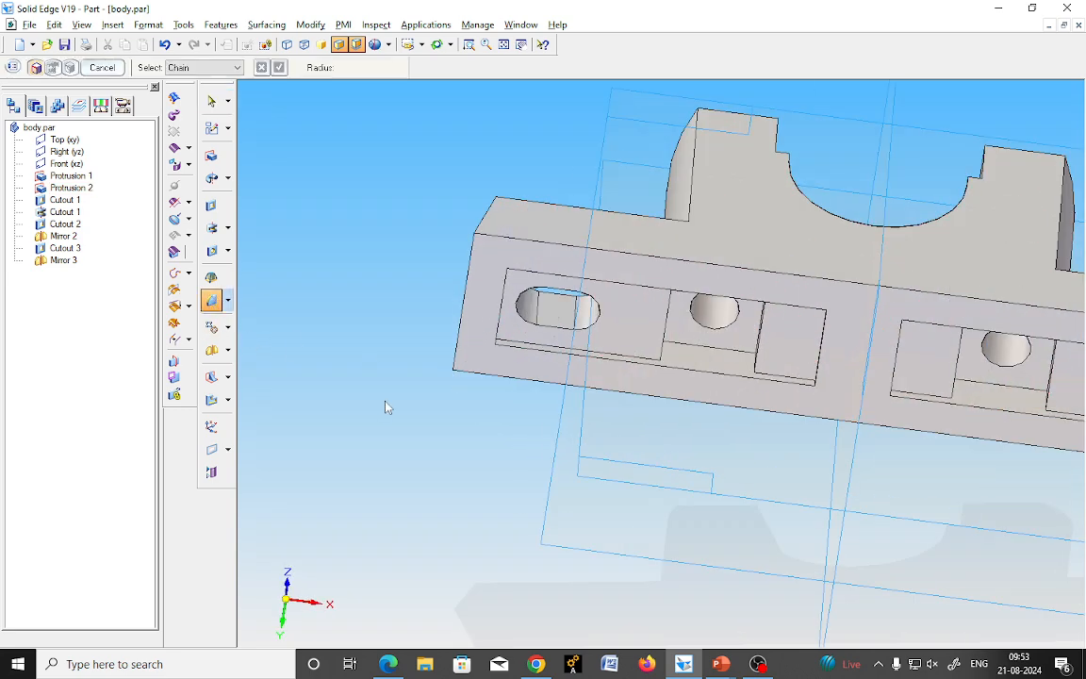
{"action": "left_click", "coordinate": [346, 68]}
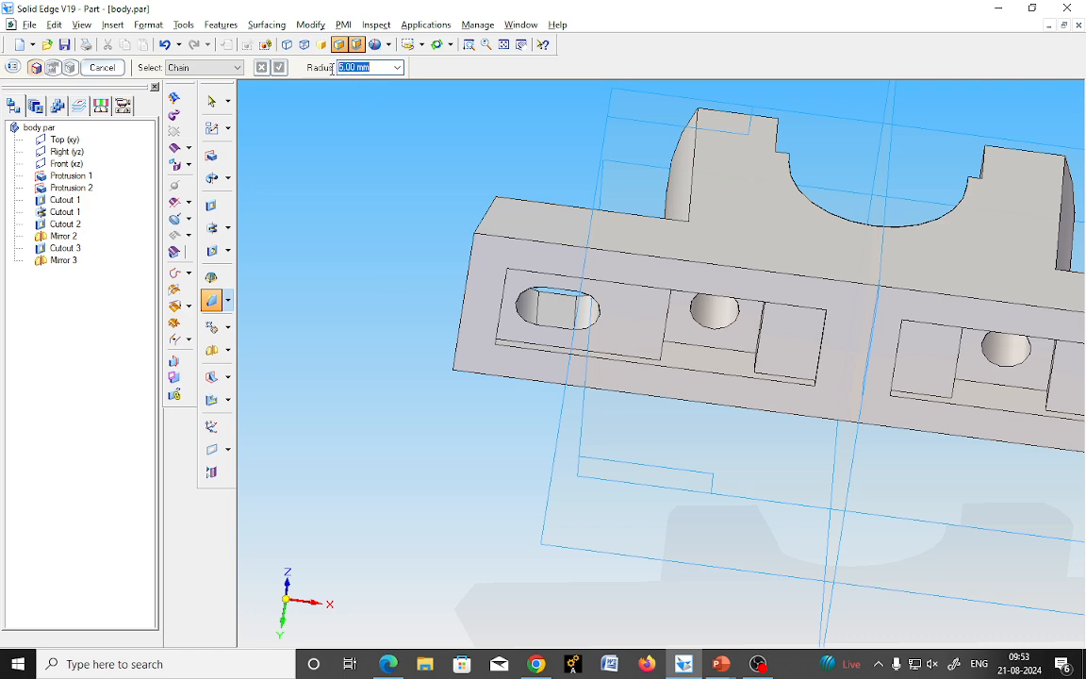
{"action": "type", "text": "2"}
{"action": "key", "text": "Return"}
{"action": "middle_click_drag", "start_coordinate": [468, 426], "coordinate": [829, 383]}
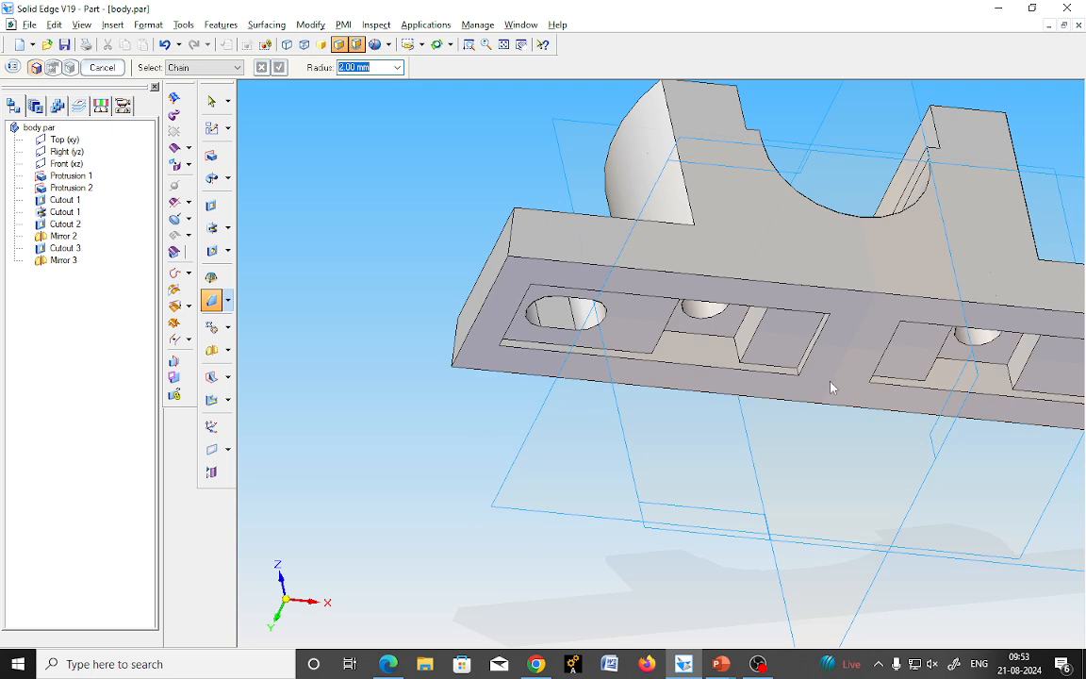
{"action": "left_click", "coordinate": [813, 345]}
{"action": "middle_click_drag", "start_coordinate": [443, 475], "coordinate": [346, 439]}
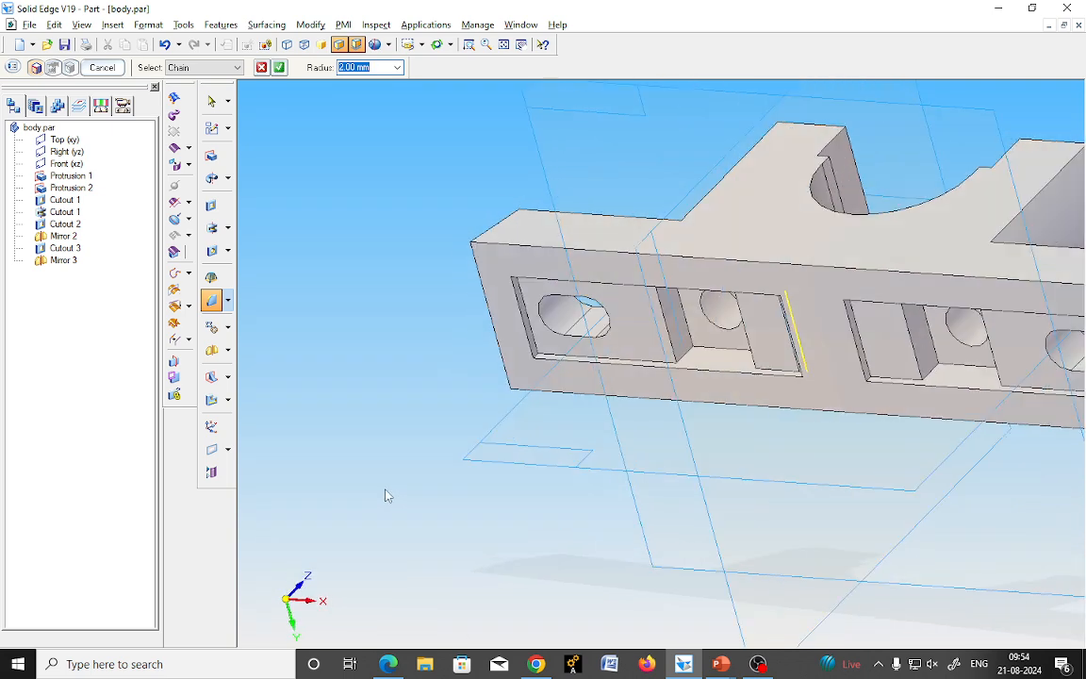
{"action": "left_click", "coordinate": [519, 321]}
Add the floor edges at both end walls of the mirrored underside recess to the selection and finish the round.
{"action": "middle_click_drag", "start_coordinate": [453, 404], "coordinate": [424, 398]}
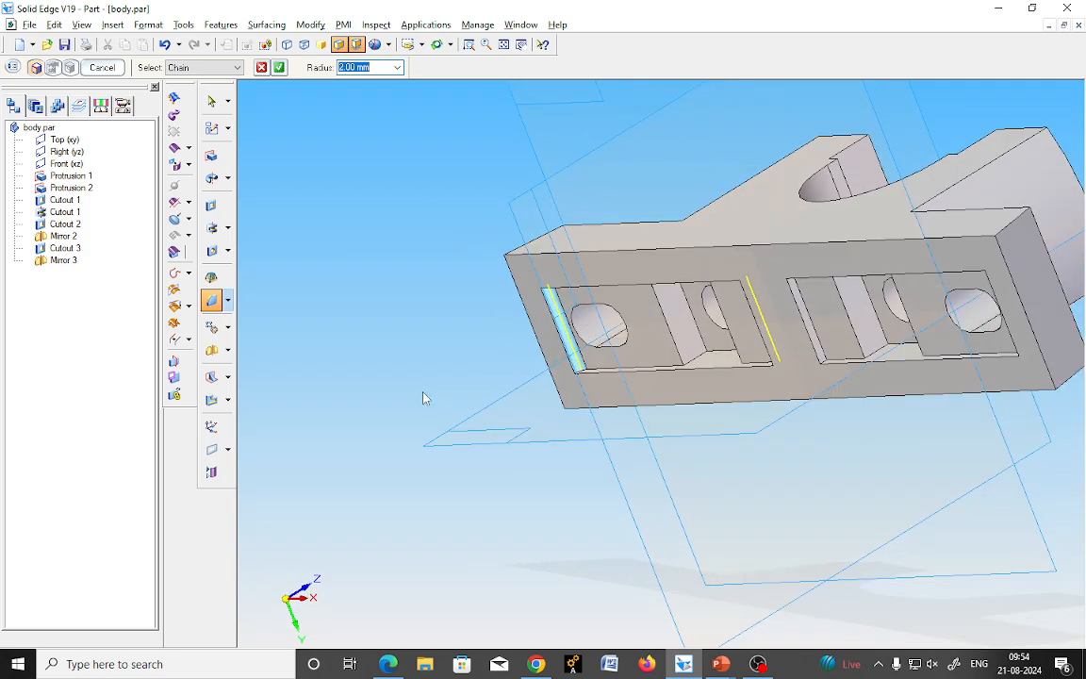
{"action": "left_click", "coordinate": [811, 314]}
{"action": "middle_click_drag", "start_coordinate": [832, 485], "coordinate": [1002, 429]}
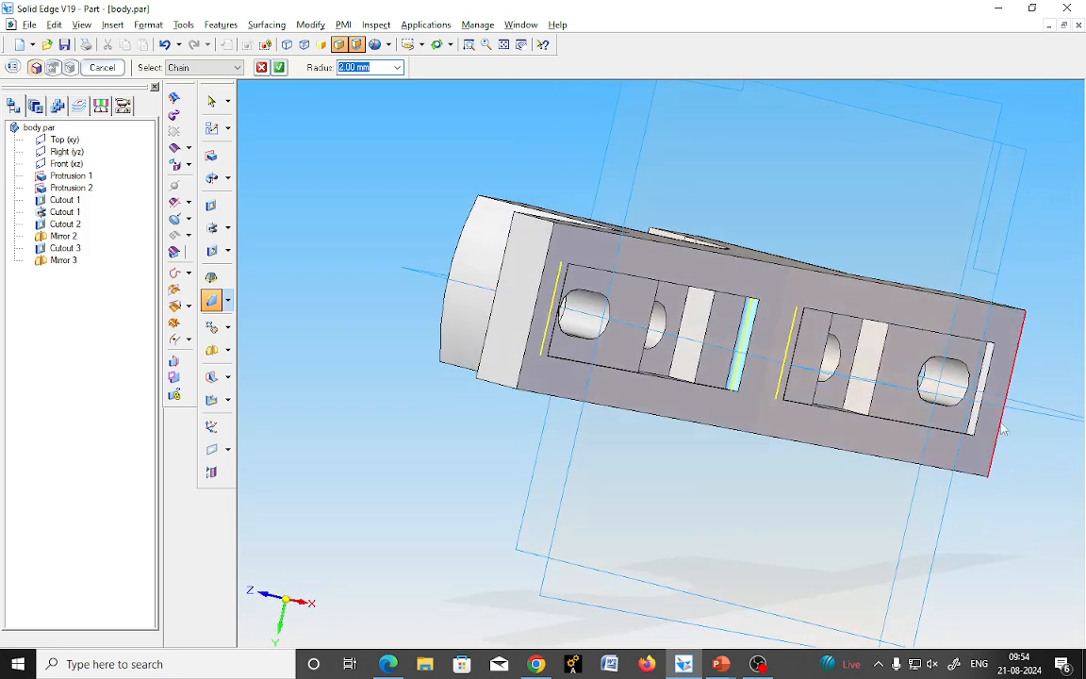
{"action": "left_click", "coordinate": [982, 396]}
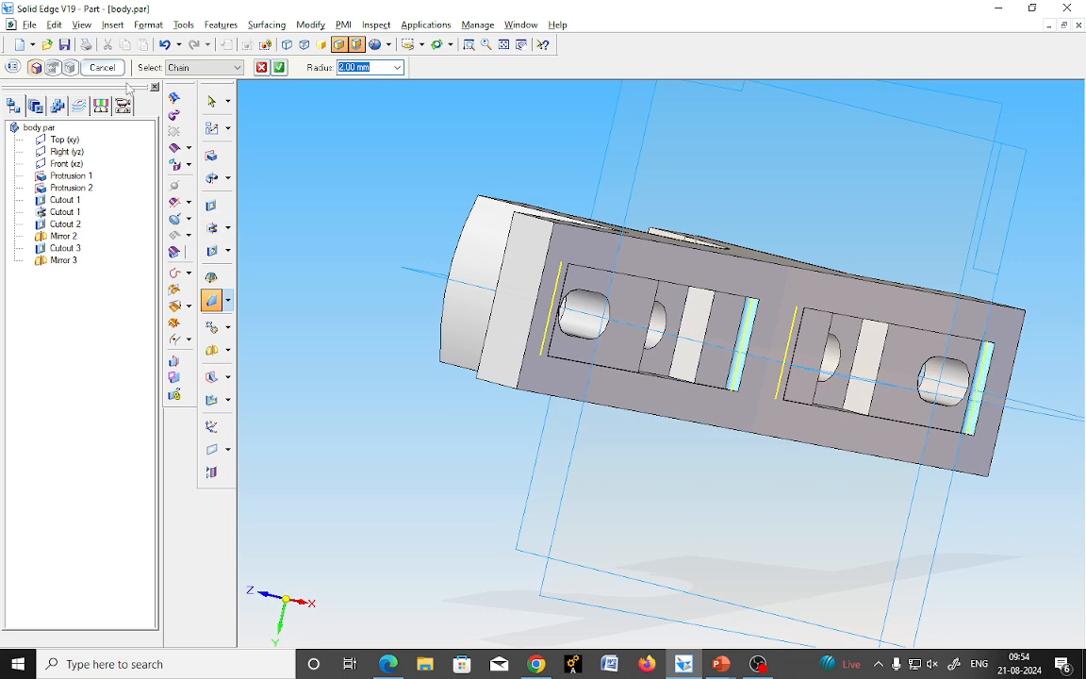
{"action": "left_click", "coordinate": [279, 70]}
{"action": "left_click", "coordinate": [108, 73]}
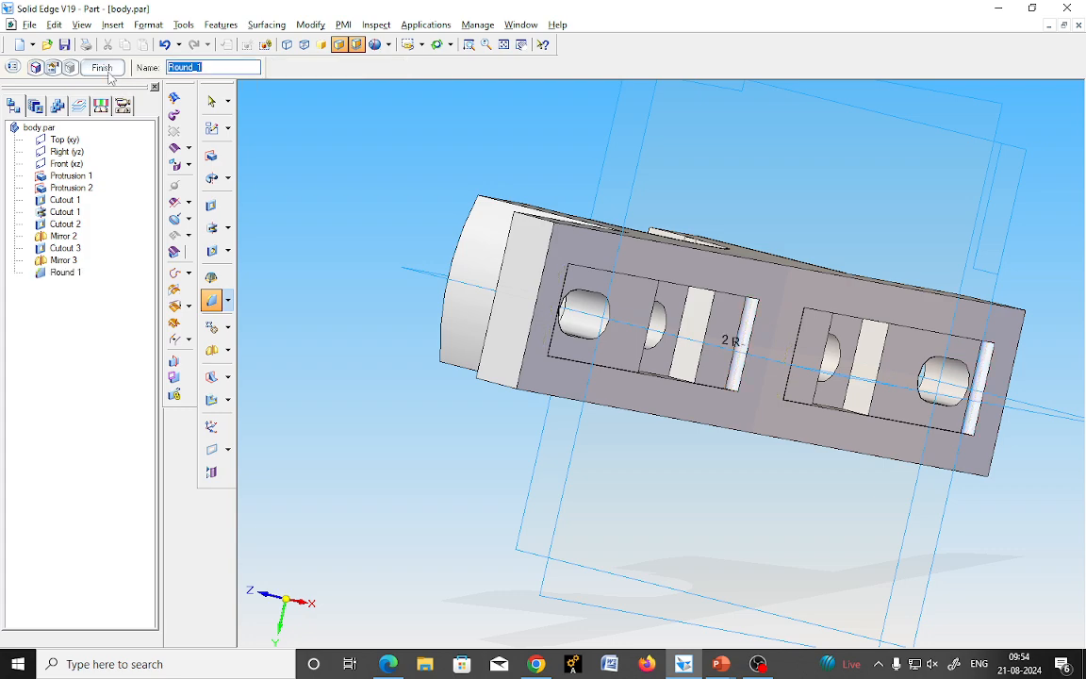
Finish the Round feature on the pocket edges in the underside of the body.
{"action": "left_click", "coordinate": [94, 66]}
{"action": "middle_click_drag", "start_coordinate": [701, 444], "coordinate": [582, 600]}
{"action": "scroll", "coordinate": [557, 513], "scroll_direction": "down", "scroll_amount": 4}
{"action": "middle_click_drag", "start_coordinate": [823, 340], "coordinate": [853, 368]}
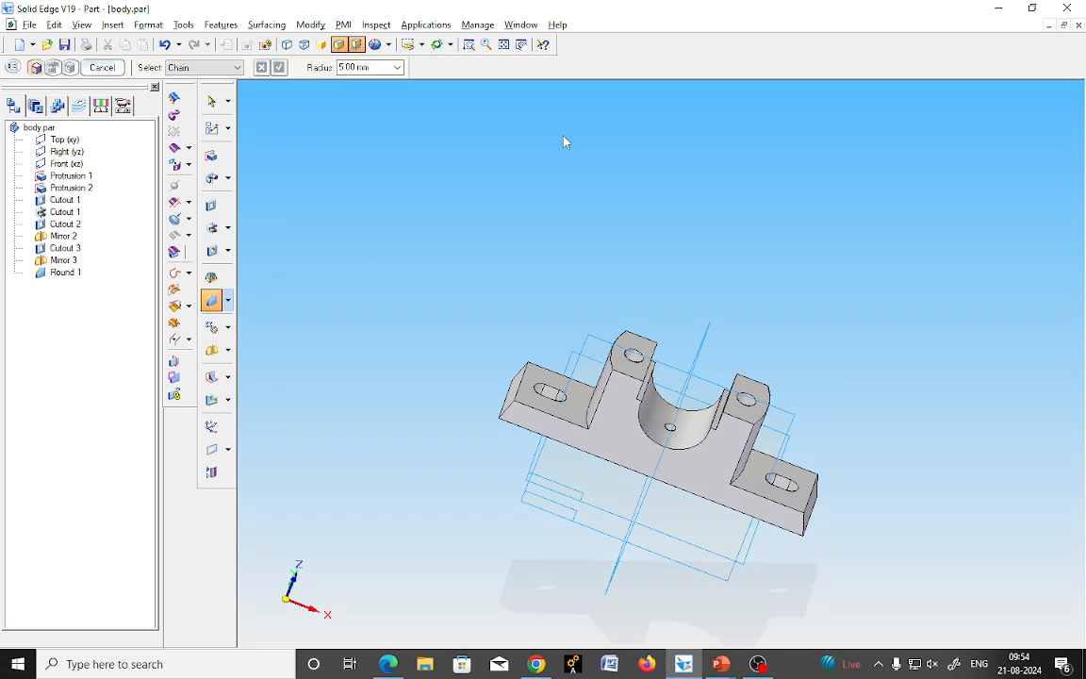
Round the two edges where the uprights meet the outer base flanges with a 6 mm radius.
{"action": "double_click", "coordinate": [355, 67]}
{"action": "type", "text": "6"}
{"action": "key", "text": "Return"}
{"action": "left_click", "coordinate": [743, 481]}
{"action": "middle_click_drag", "start_coordinate": [387, 436], "coordinate": [415, 470]}
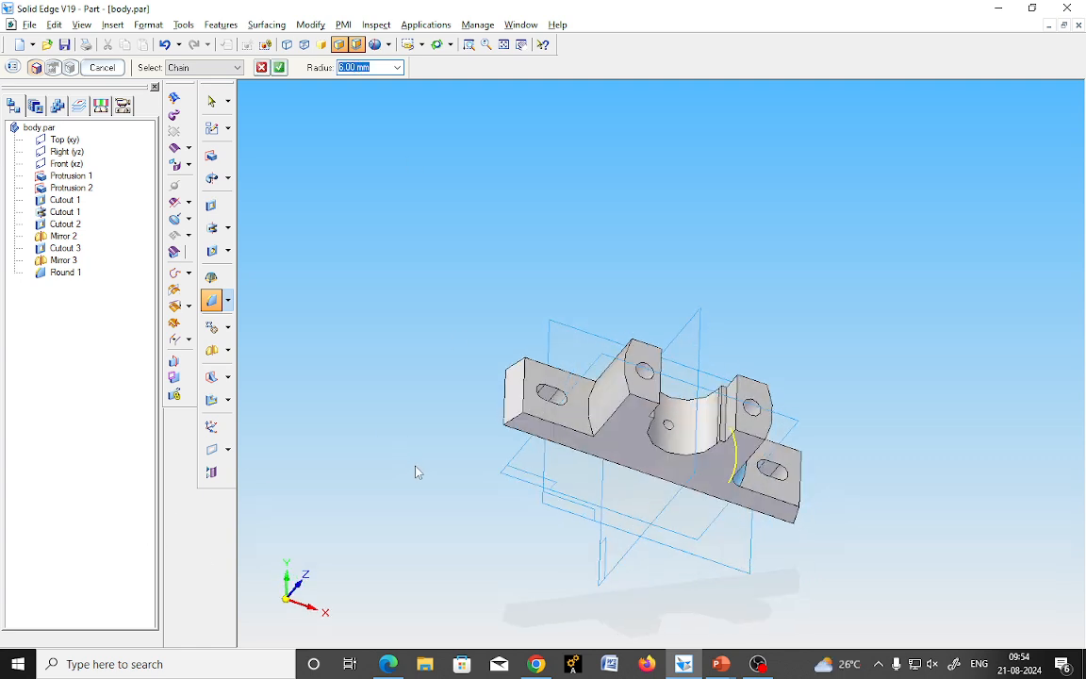
{"action": "left_click", "coordinate": [588, 400]}
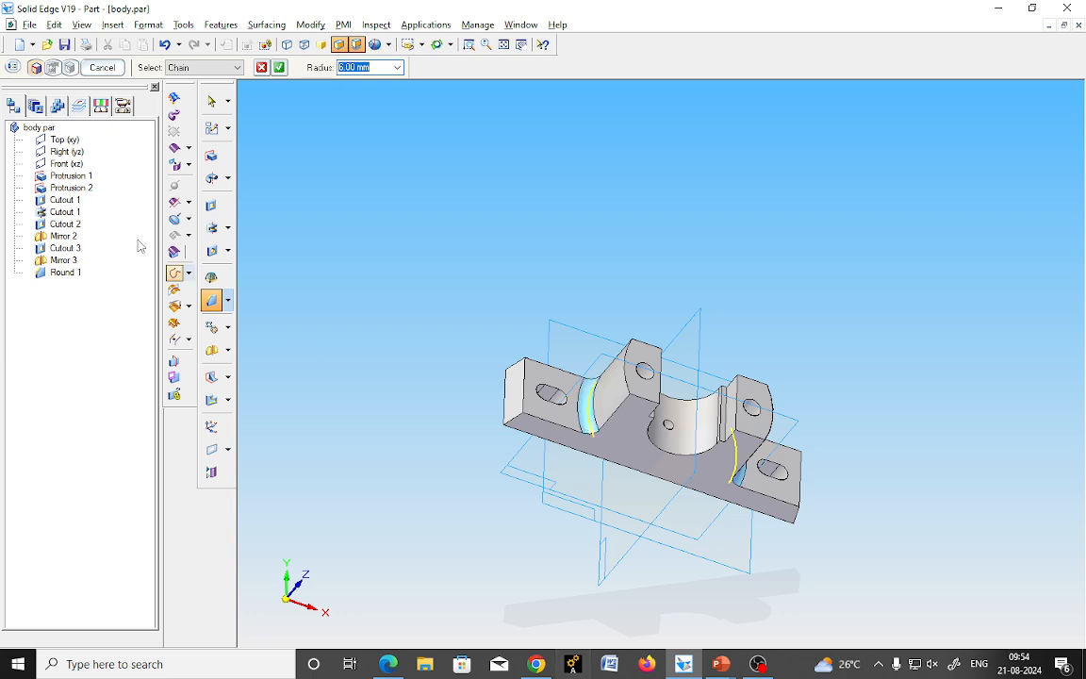
{"action": "type", "text": "5"}
{"action": "key", "text": "Return"}
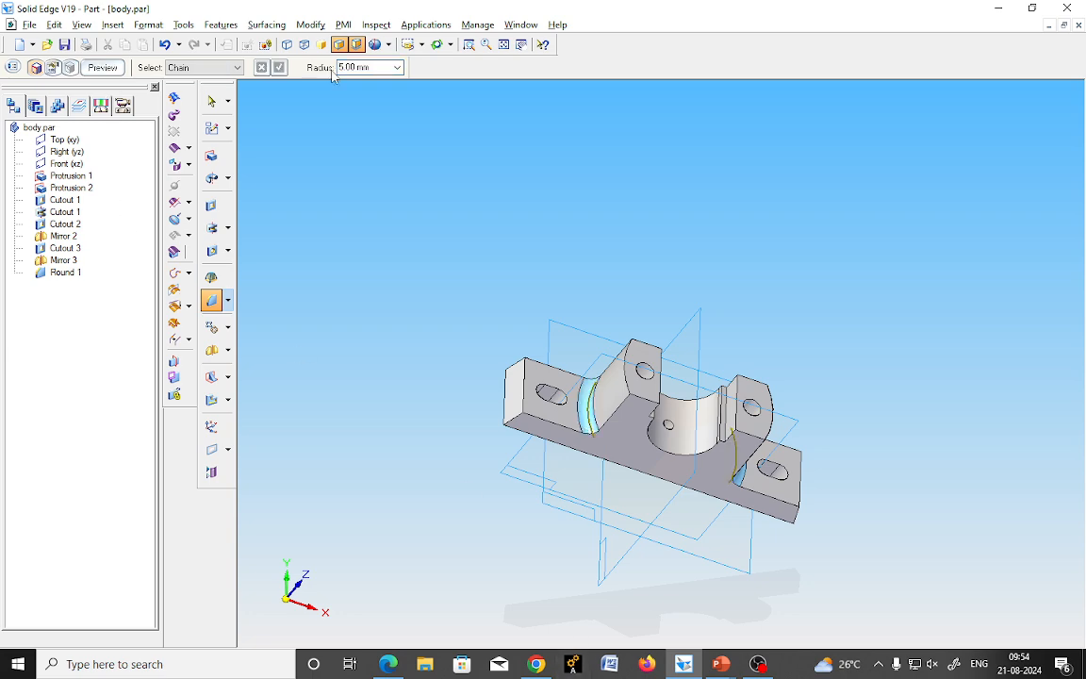
{"action": "left_click", "coordinate": [103, 67]}
{"action": "left_click", "coordinate": [103, 67]}
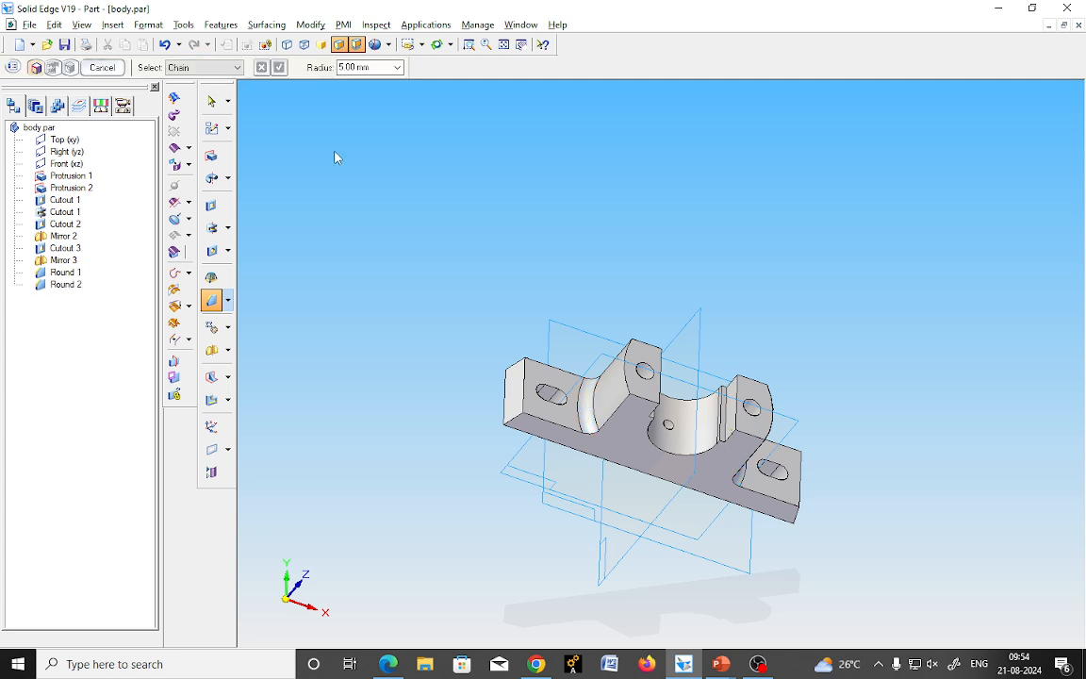
Save and close the body part and create a new solid part.
{"action": "middle_click_drag", "start_coordinate": [922, 364], "coordinate": [807, 291]}
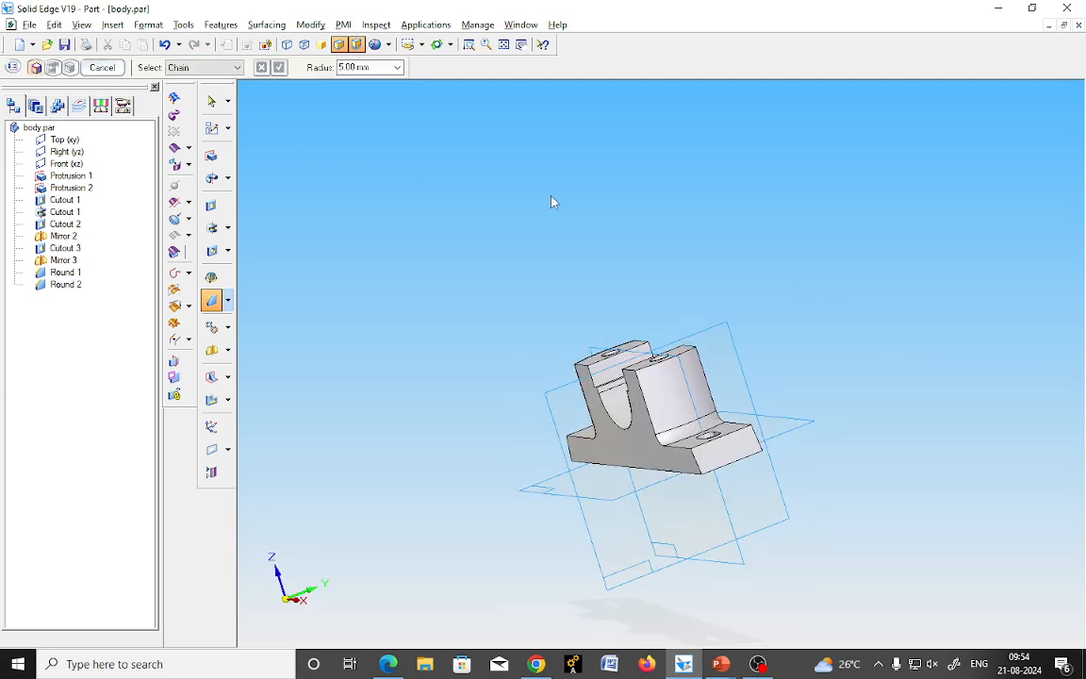
{"action": "key", "text": "Escape"}
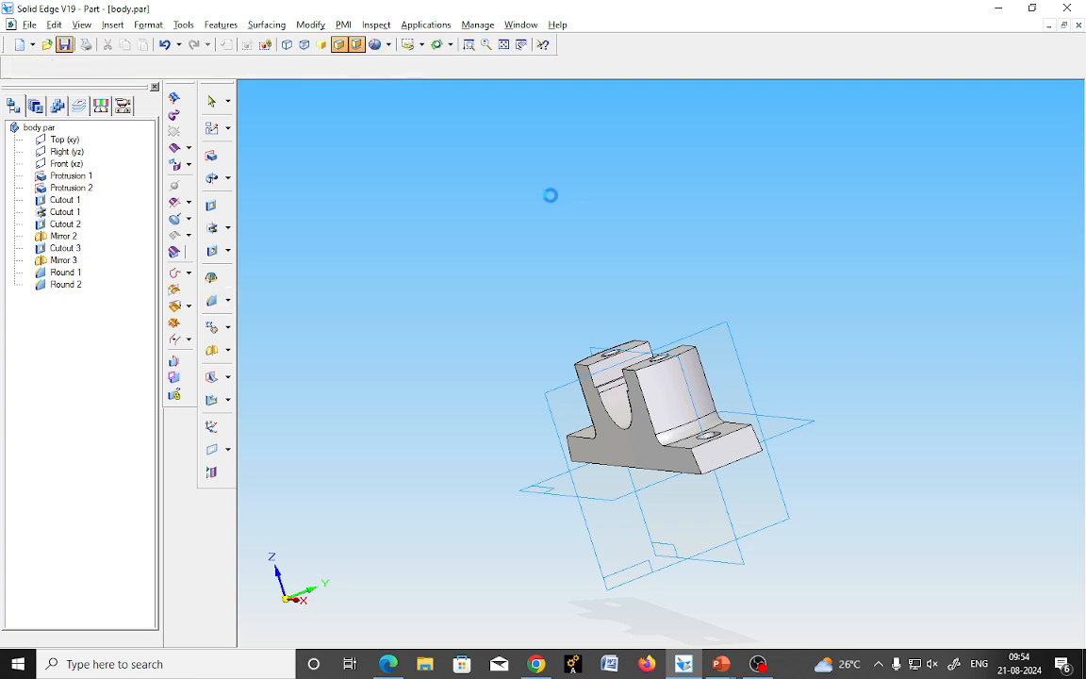
{"action": "key", "text": "ctrl+F4"}
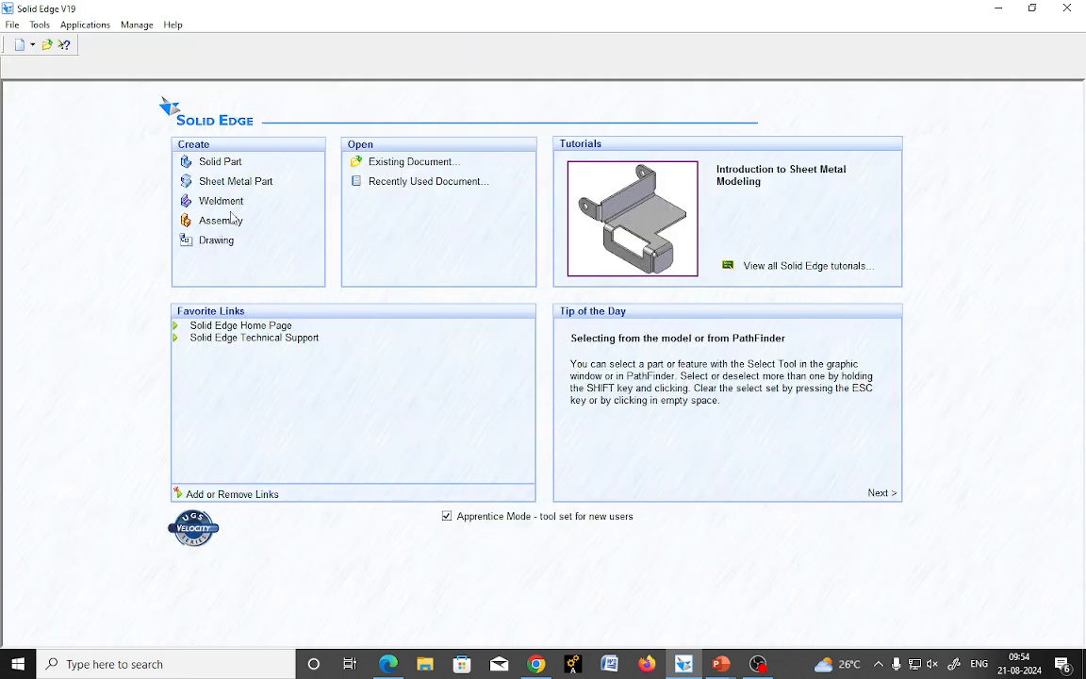
{"action": "left_click", "coordinate": [212, 161]}
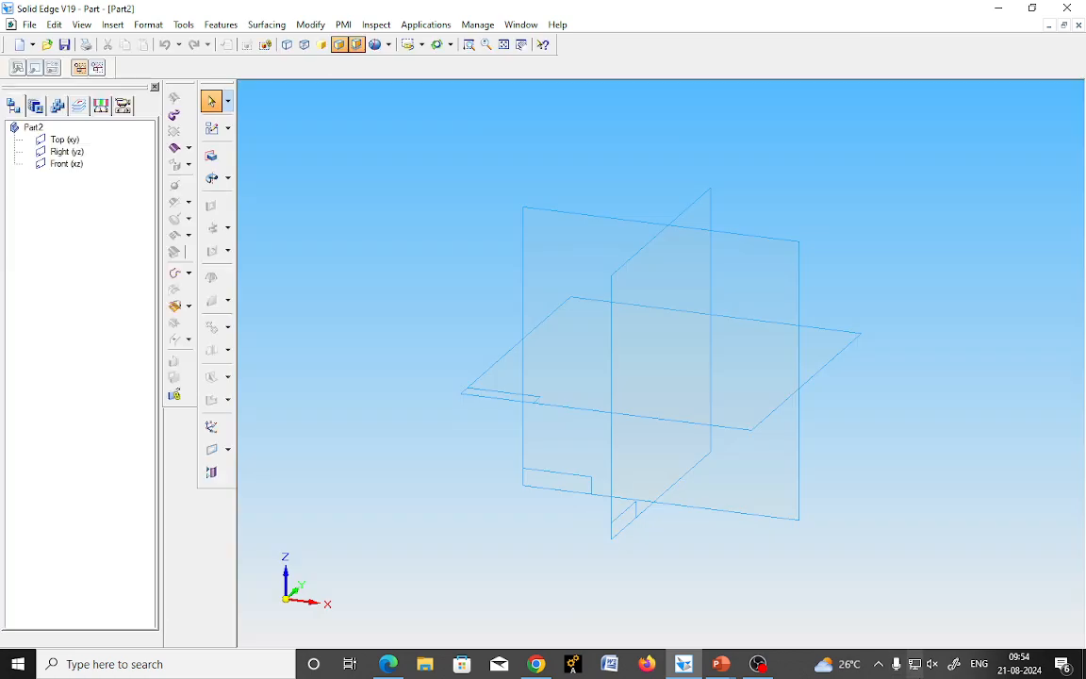
Switch to the PowerPoint slide show, advance to the CAP drawing, and mark its title and part of its front profile in ink.
{"action": "mouse_move", "coordinate": [721, 668]}
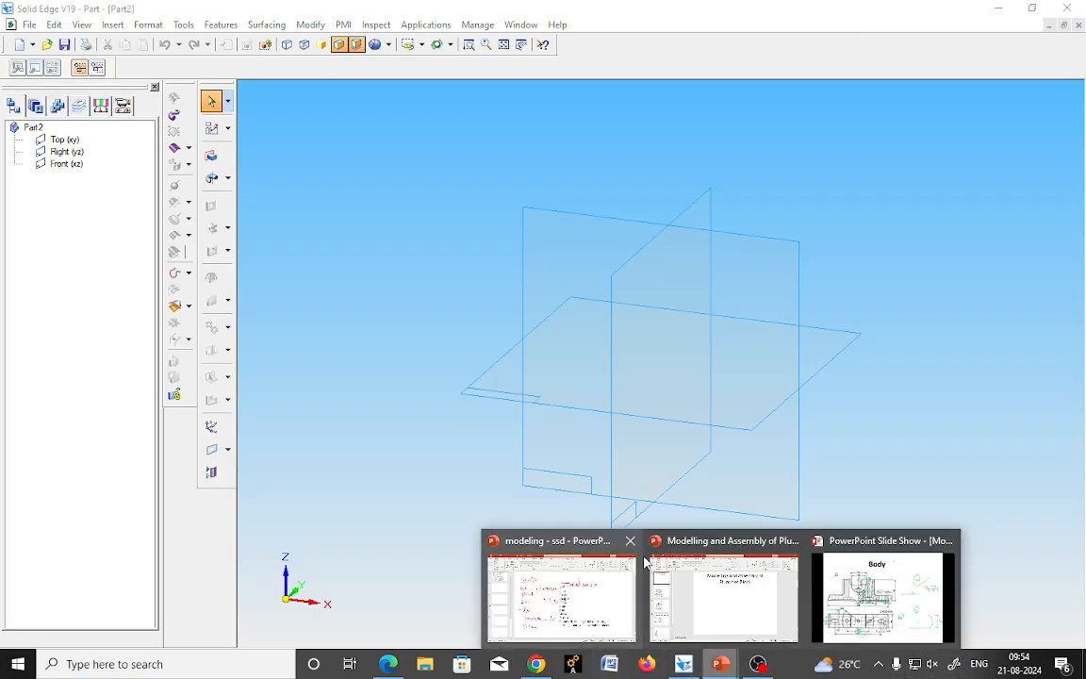
{"action": "left_click", "coordinate": [884, 594]}
{"action": "key", "text": "Right"}
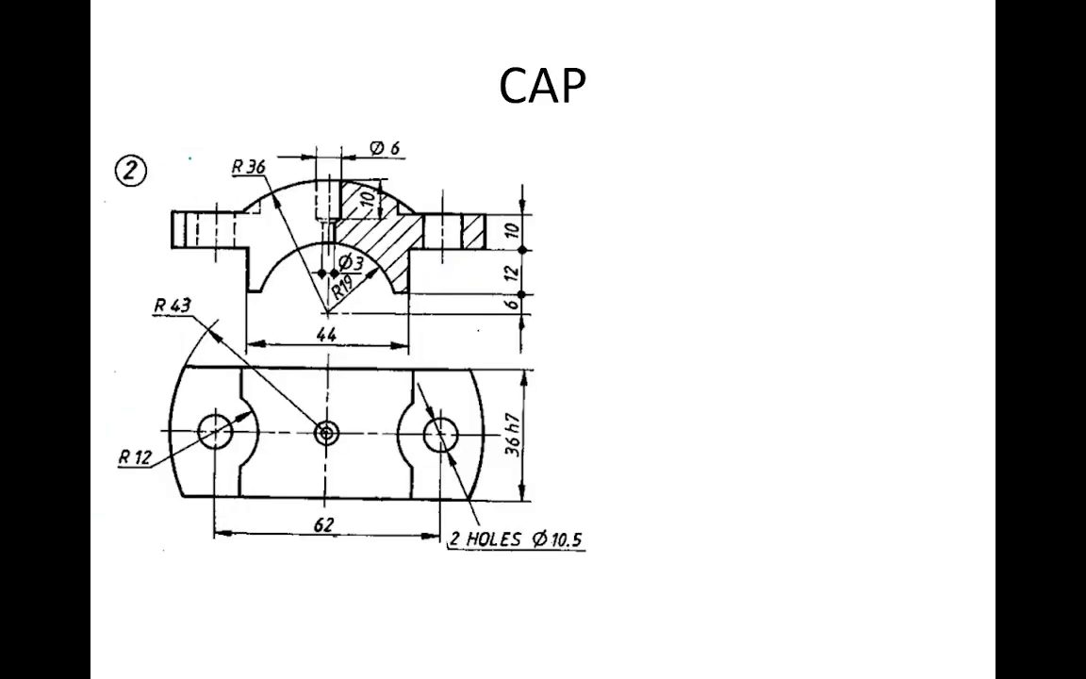
{"action": "mouse_move", "coordinate": [620, 67]}
{"action": "left_mouse_down"}
{"action": "mouse_move", "coordinate": [557, 121]}
{"action": "mouse_move", "coordinate": [534, 44]}
{"action": "left_mouse_up"}
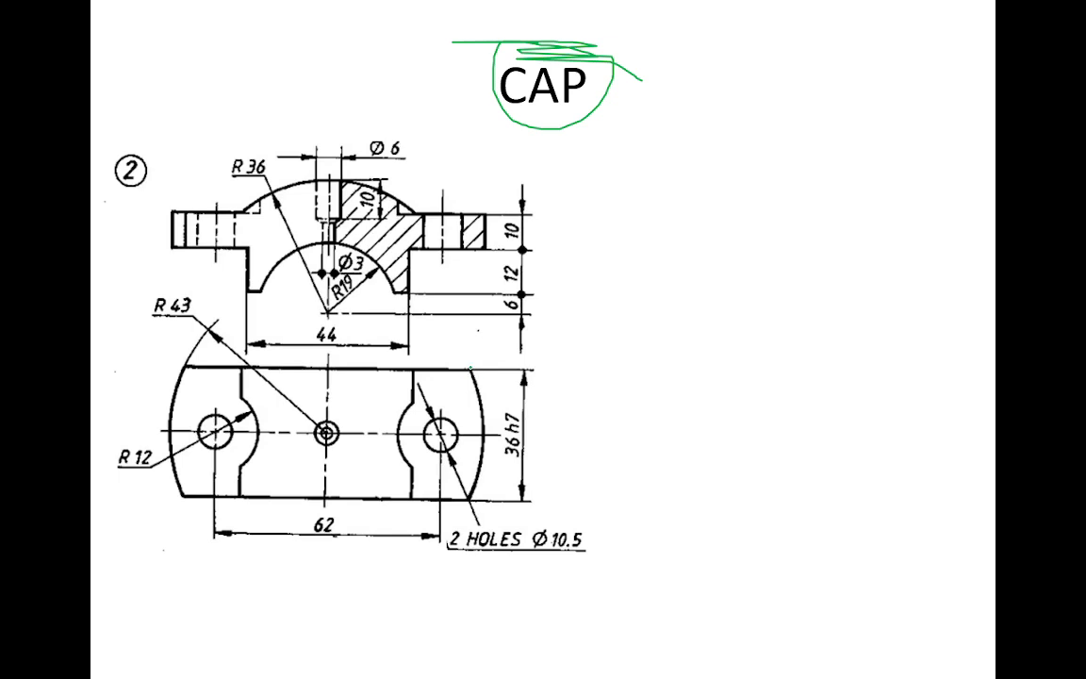
{"action": "mouse_move", "coordinate": [611, 236]}
{"action": "left_mouse_down"}
{"action": "mouse_move", "coordinate": [704, 235]}
{"action": "mouse_move", "coordinate": [617, 281]}
{"action": "left_mouse_up"}
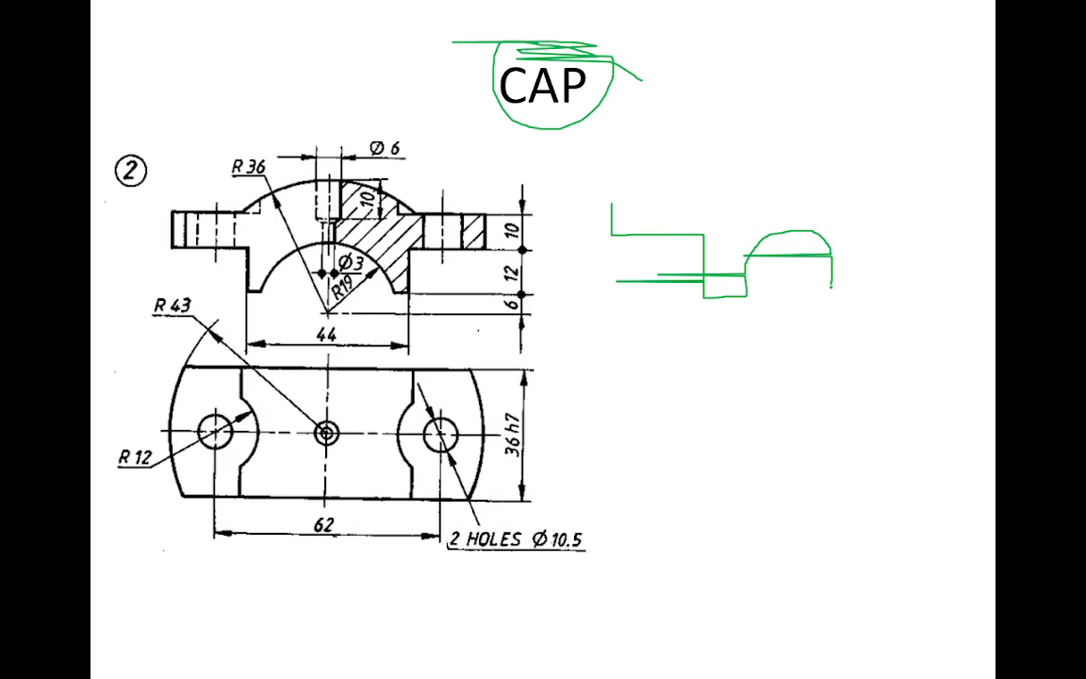
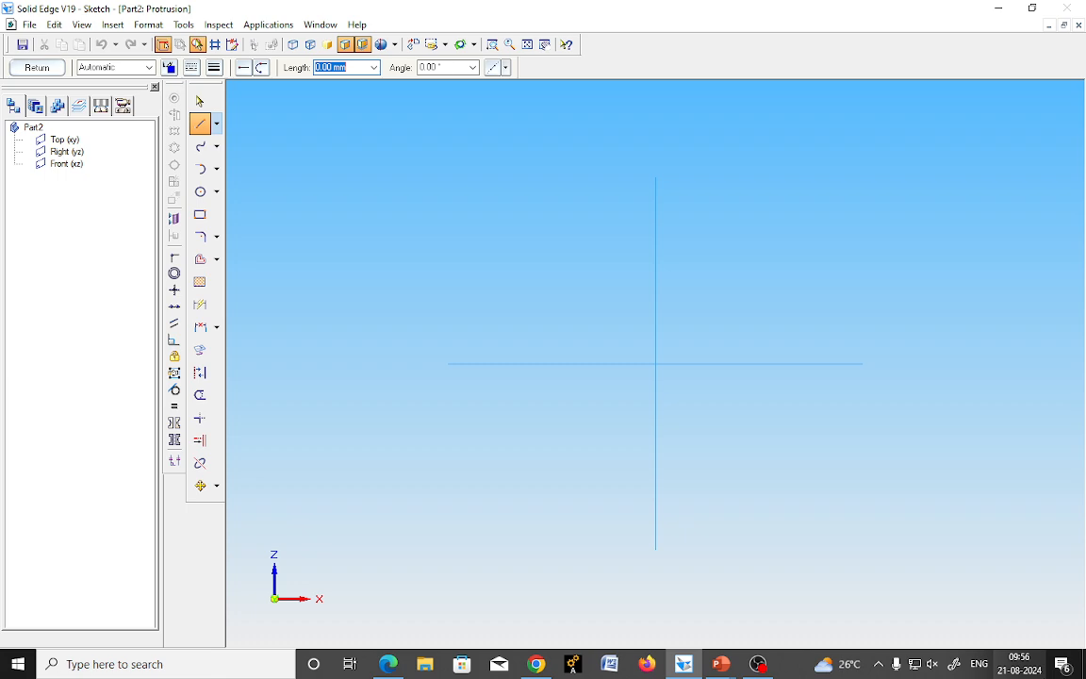
Sketch two concentric circles centred on the reference-plane intersection, one 36 mm in diameter and one 19 mm in radius.
{"action": "left_click", "coordinate": [200, 191]}
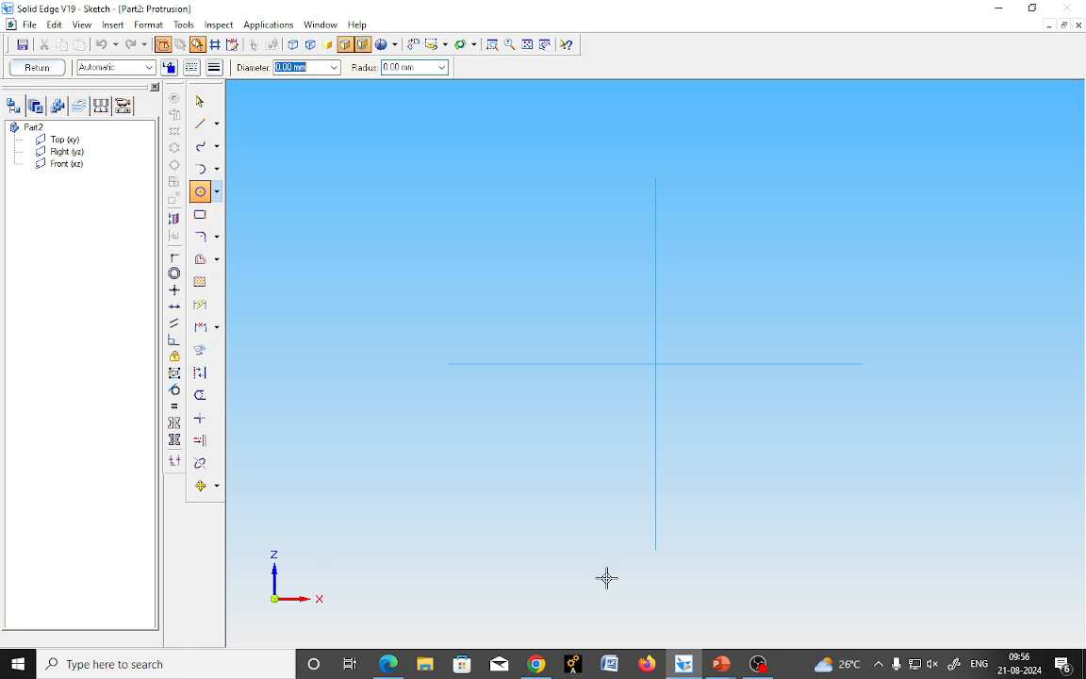
{"action": "left_click", "coordinate": [657, 363]}
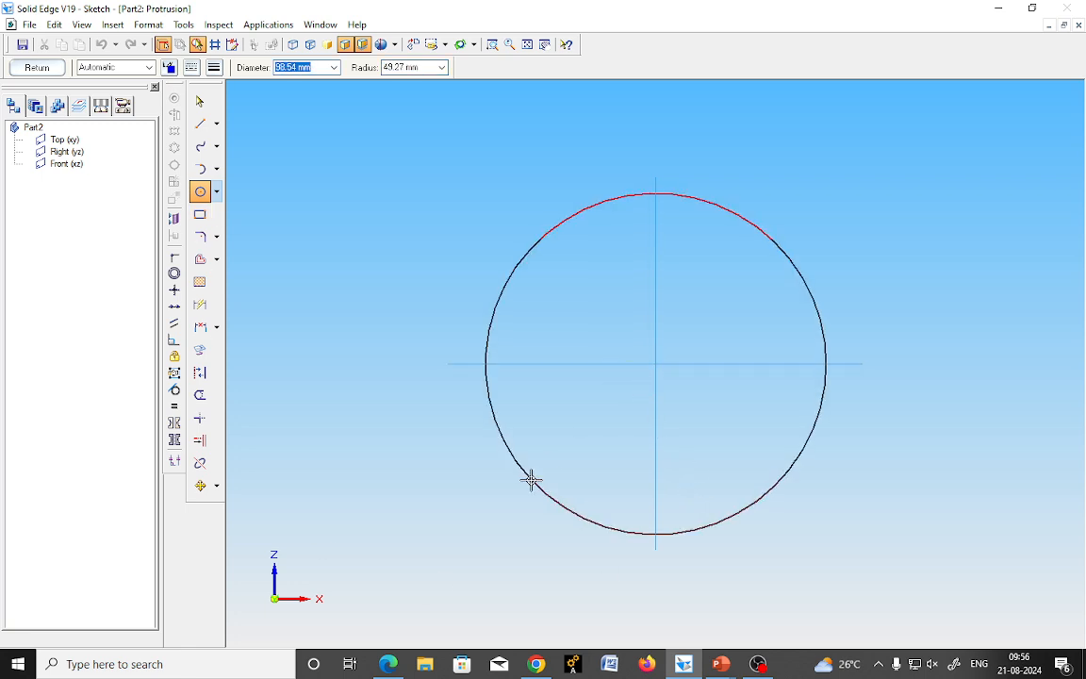
{"action": "type", "text": "35"}
{"action": "key", "text": "Tab"}
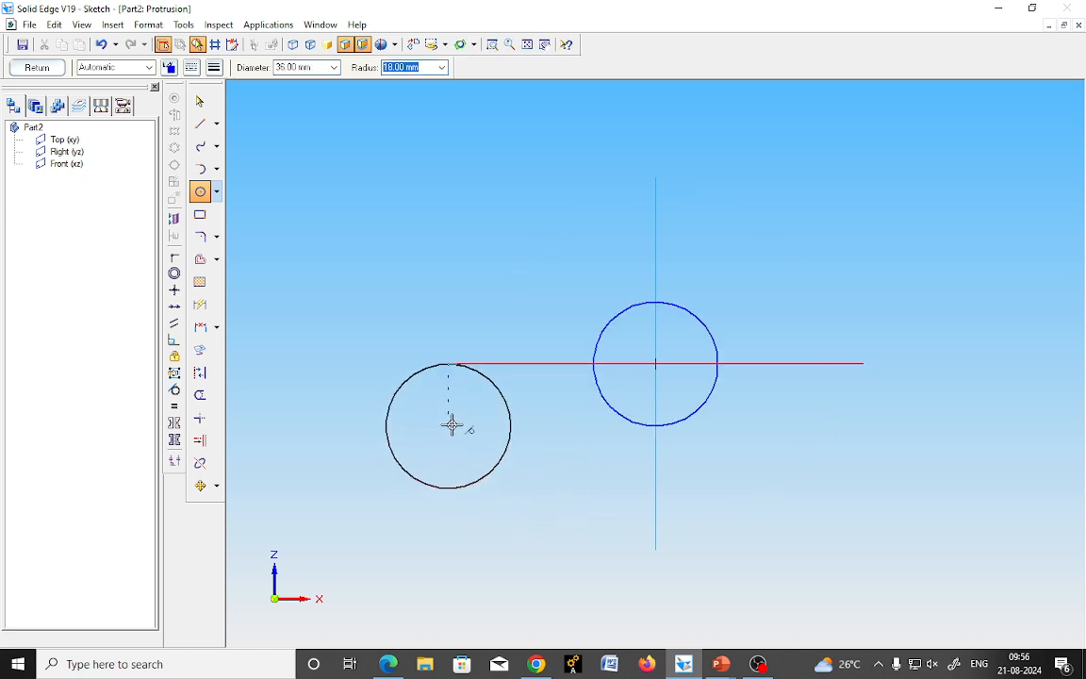
{"action": "type", "text": "19"}
{"action": "key", "text": "Tab"}
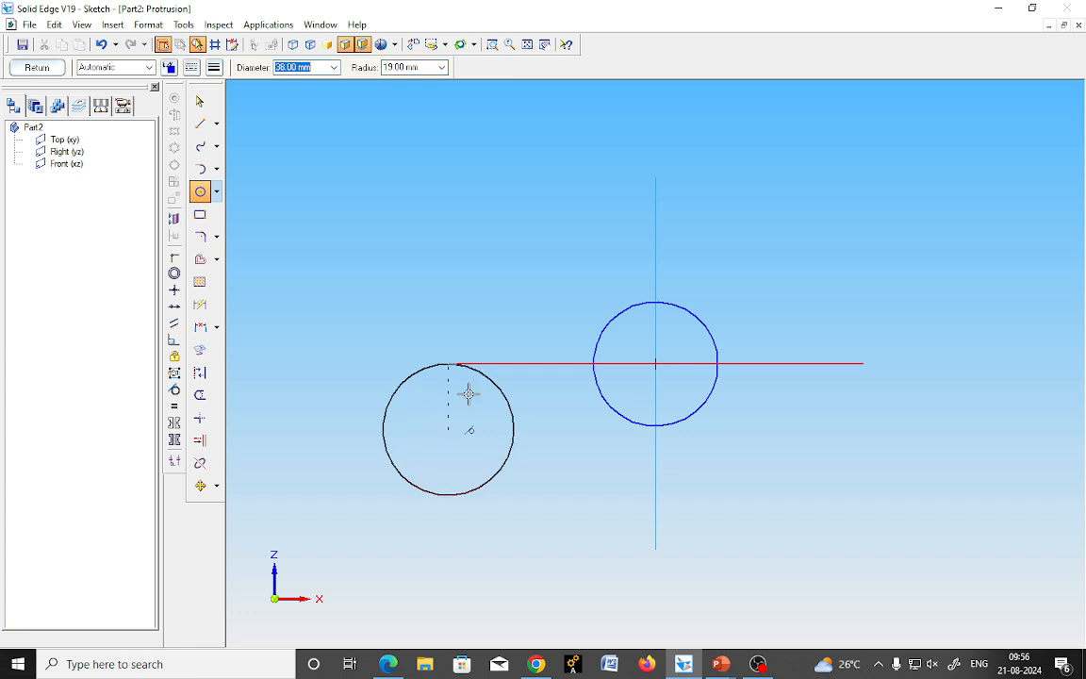
{"action": "left_click", "coordinate": [658, 364]}
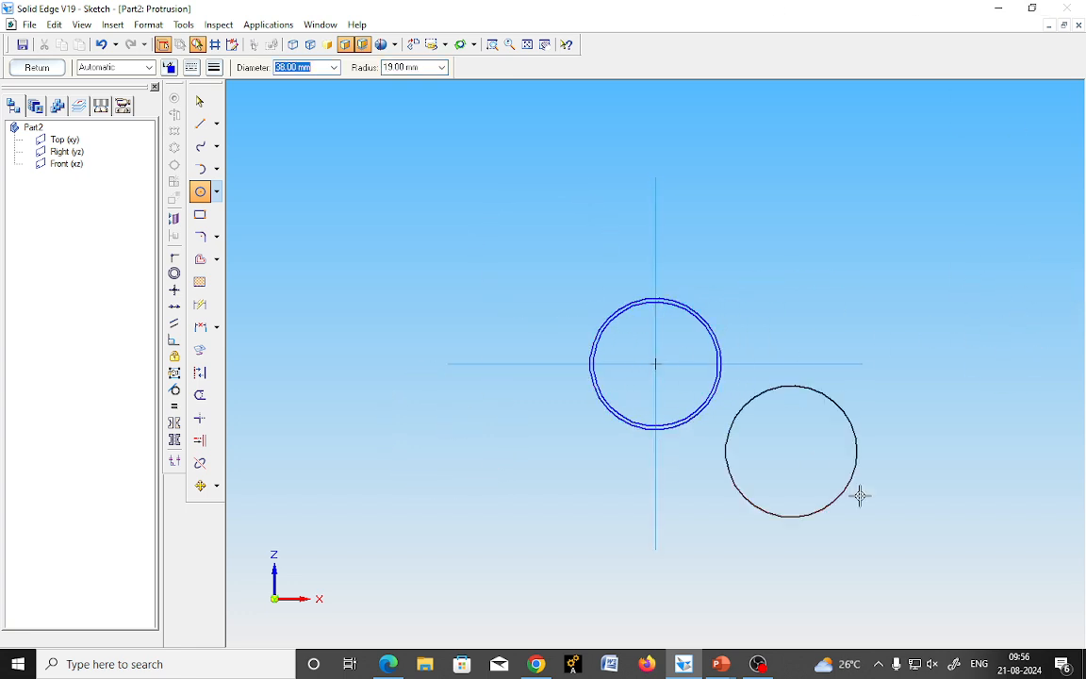
Set the radius of the smaller concentric circle to 36 mm.
{"action": "left_click", "coordinate": [199, 101]}
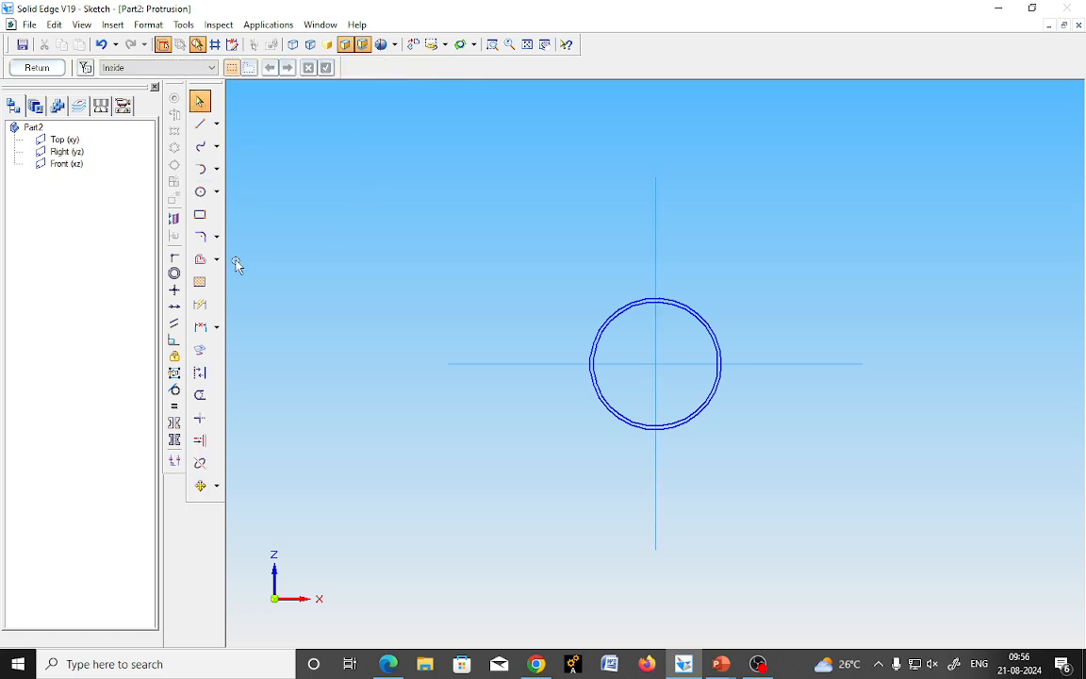
{"action": "left_click", "coordinate": [598, 354]}
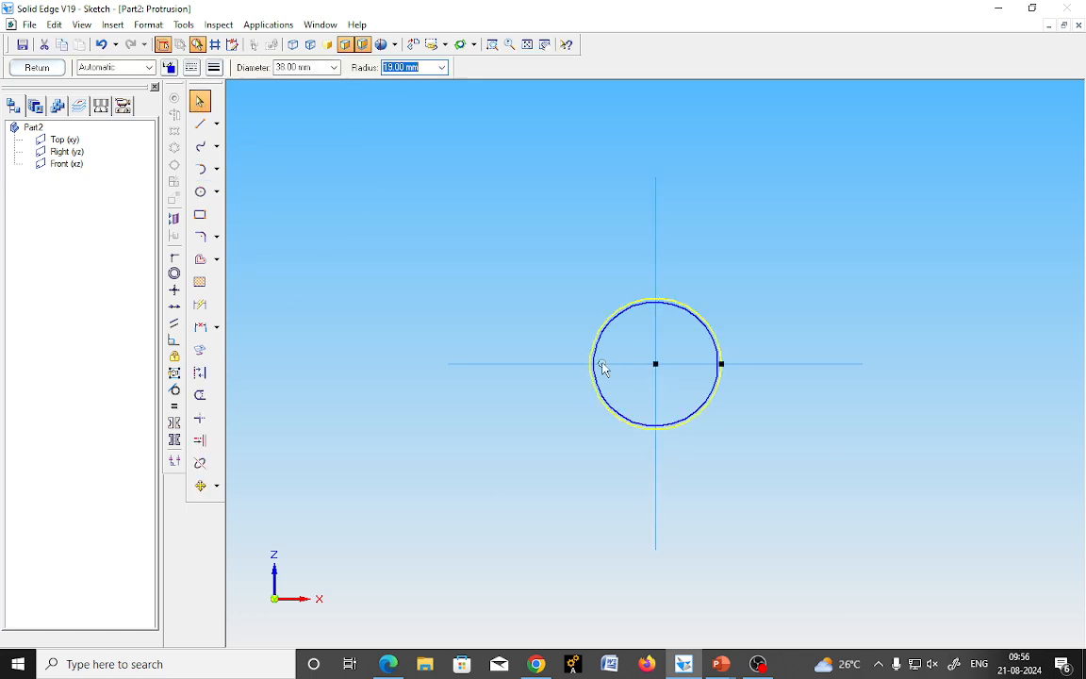
{"action": "left_click", "coordinate": [603, 364]}
{"action": "left_click", "coordinate": [603, 350]}
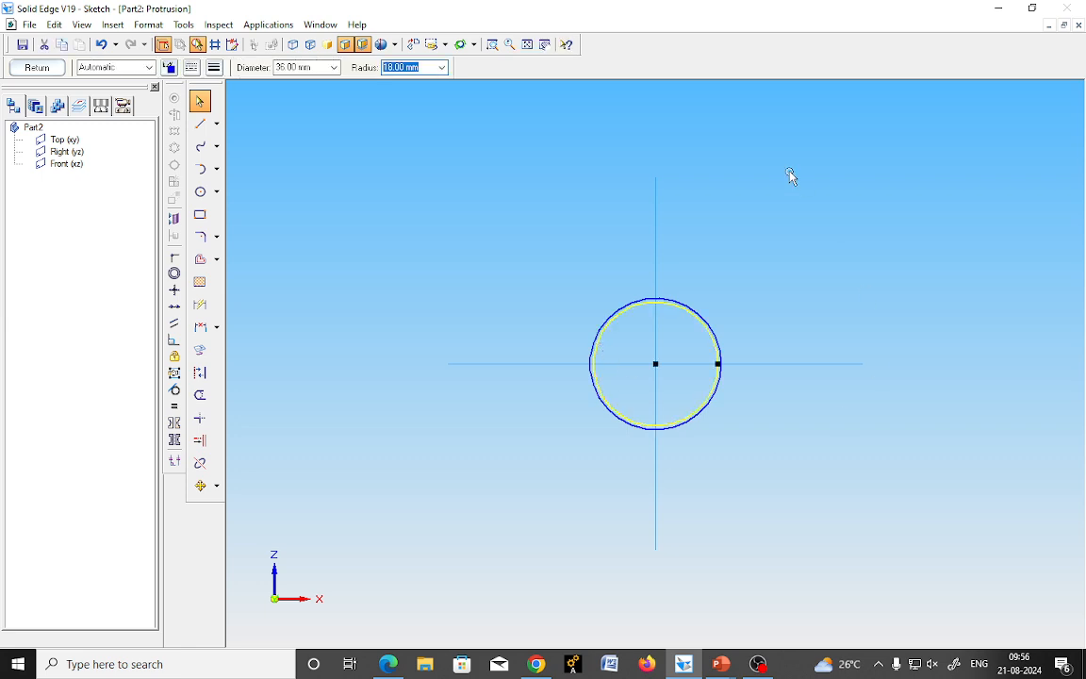
{"action": "type", "text": "36"}
{"action": "key", "text": "Return"}
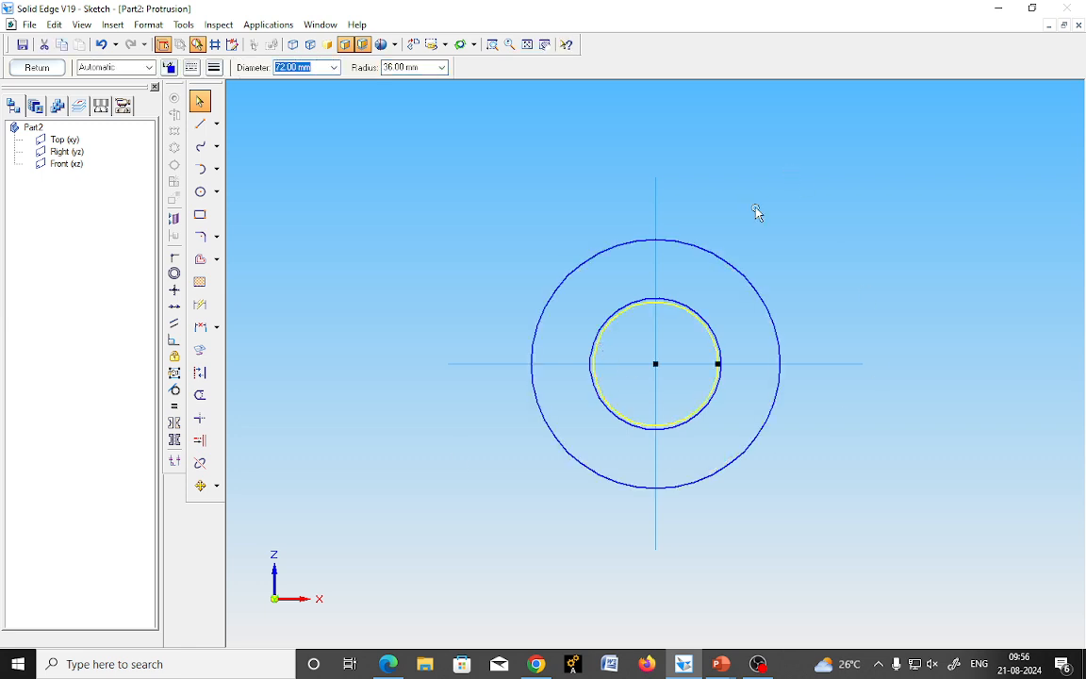
{"action": "key", "text": "Escape"}
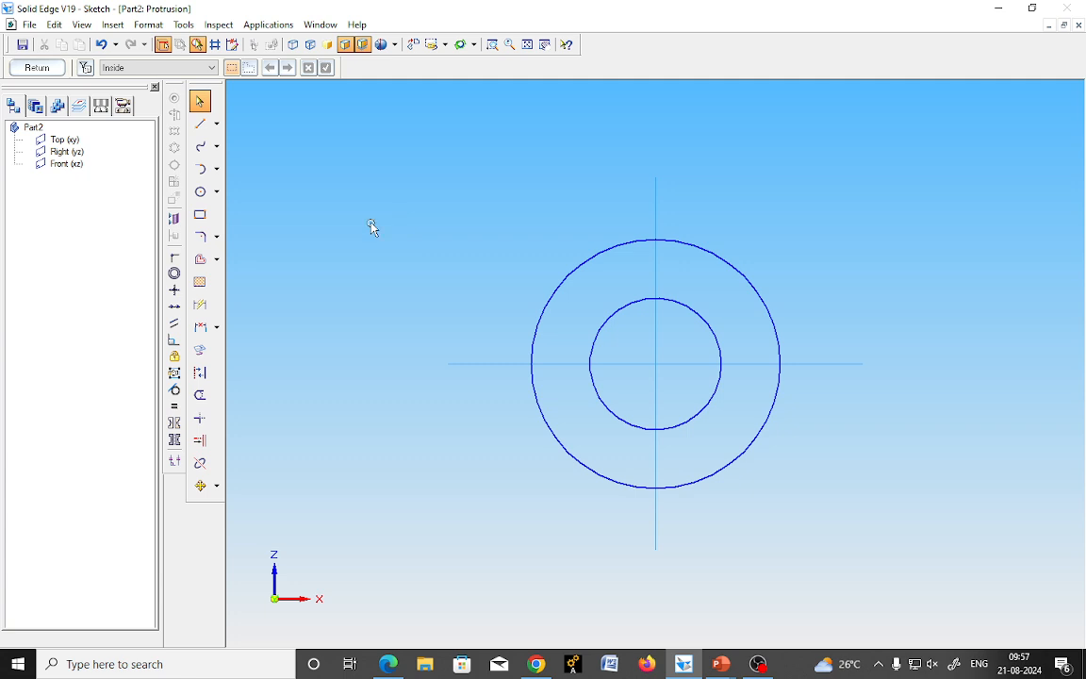
Draw a magenta horizontal line through the circles' centre, extending past the larger circle on both sides.
{"action": "left_click", "coordinate": [202, 126]}
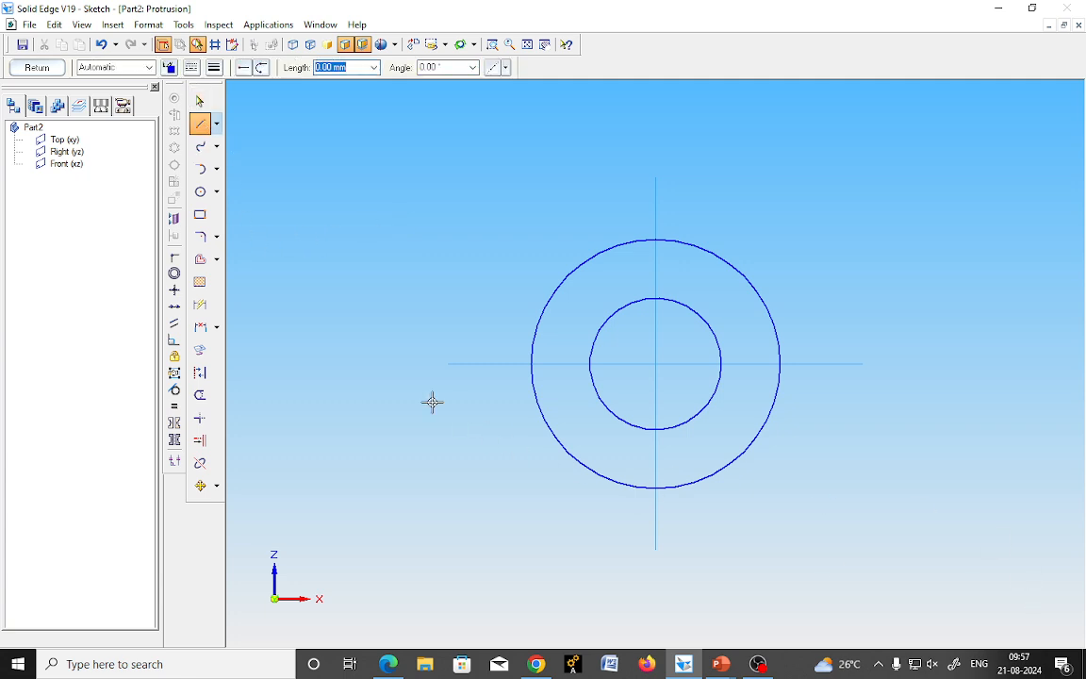
{"action": "left_click", "coordinate": [169, 68]}
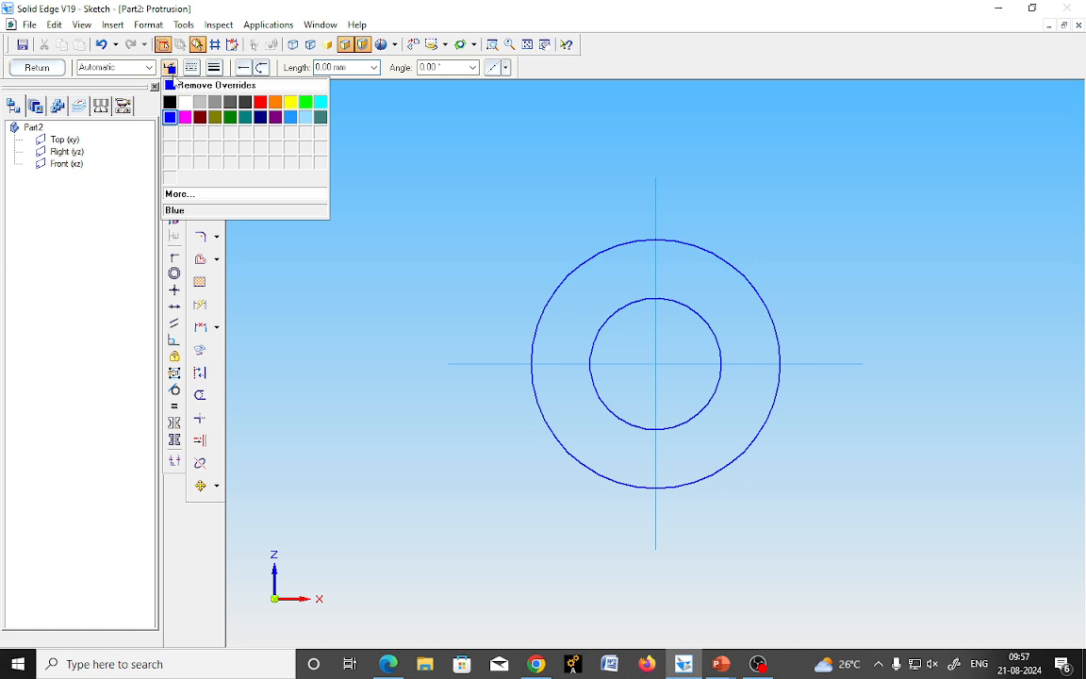
{"action": "left_click", "coordinate": [185, 118]}
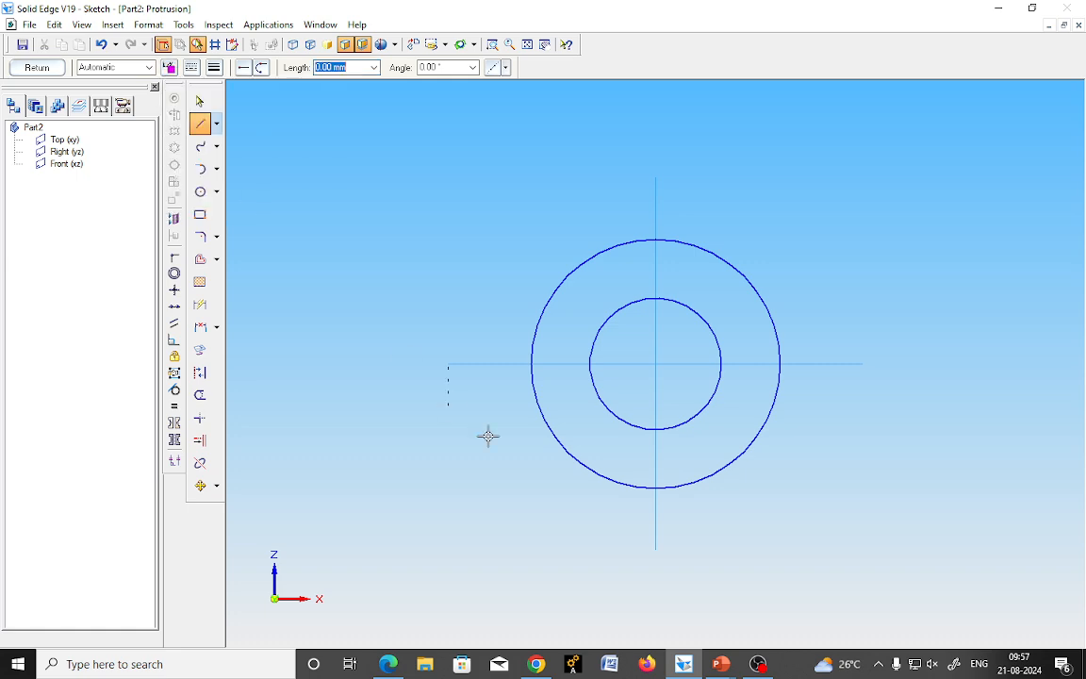
{"action": "left_click", "coordinate": [455, 364]}
{"action": "left_click", "coordinate": [837, 364]}
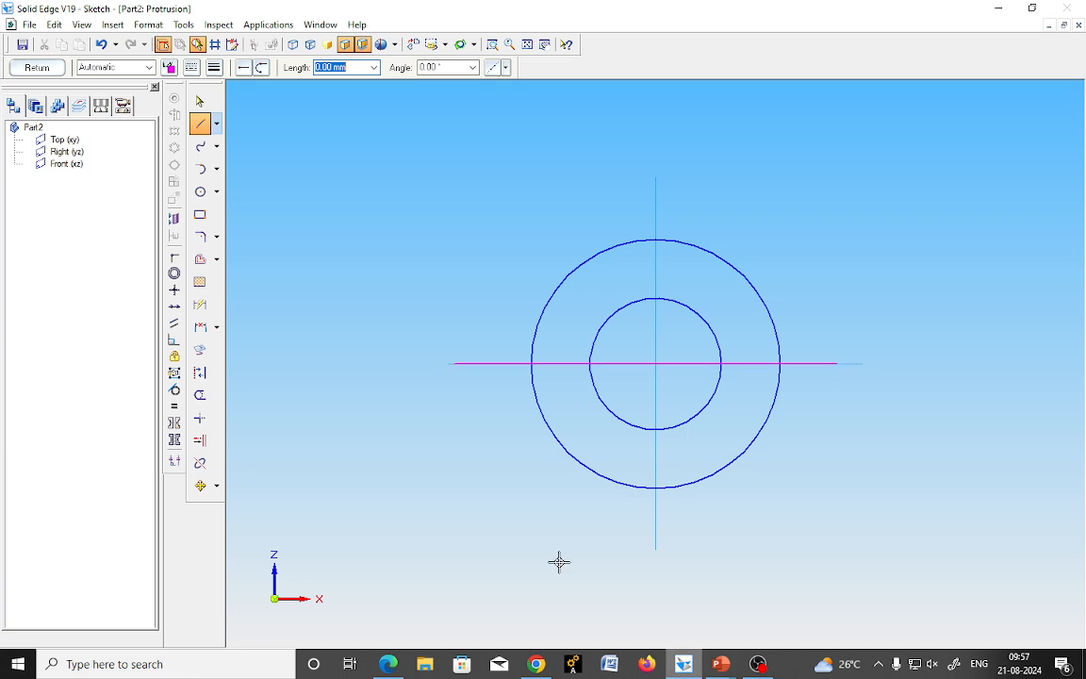
Draw a red vertical line through the circles' centre, extending above and below the larger circle.
{"action": "left_click", "coordinate": [170, 67]}
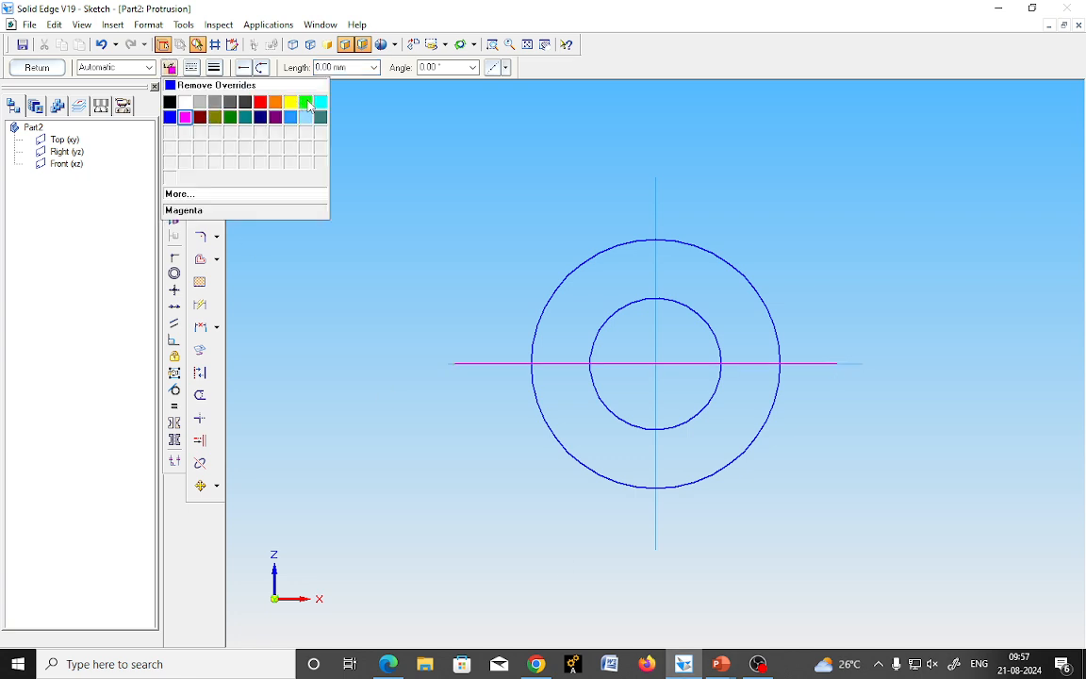
{"action": "left_click", "coordinate": [260, 102]}
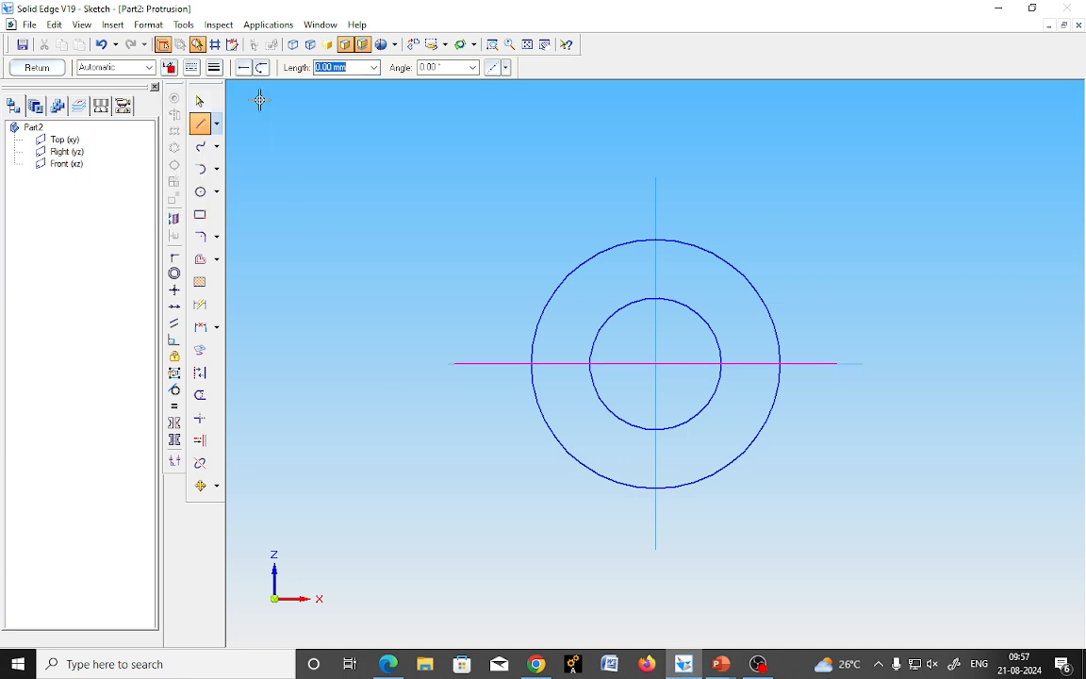
{"action": "left_click", "coordinate": [655, 179]}
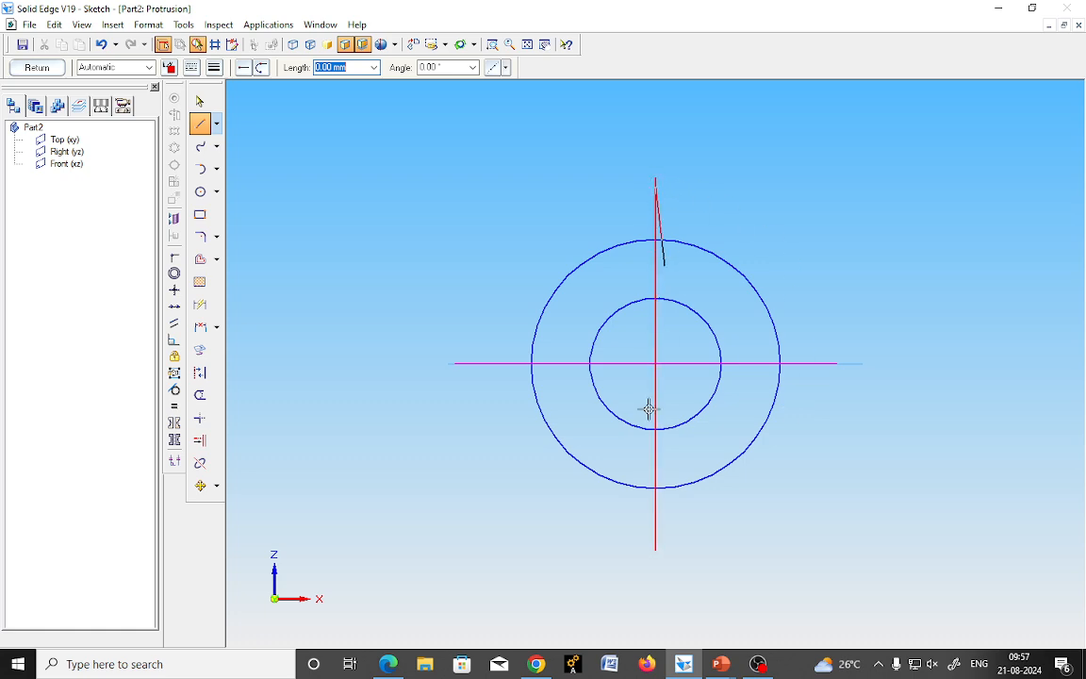
{"action": "left_click", "coordinate": [657, 547]}
Mark the 44 mm width dimension in ink on the CAP drawing in the PowerPoint slide show and return to Solid Edge.
{"action": "left_click", "coordinate": [722, 664]}
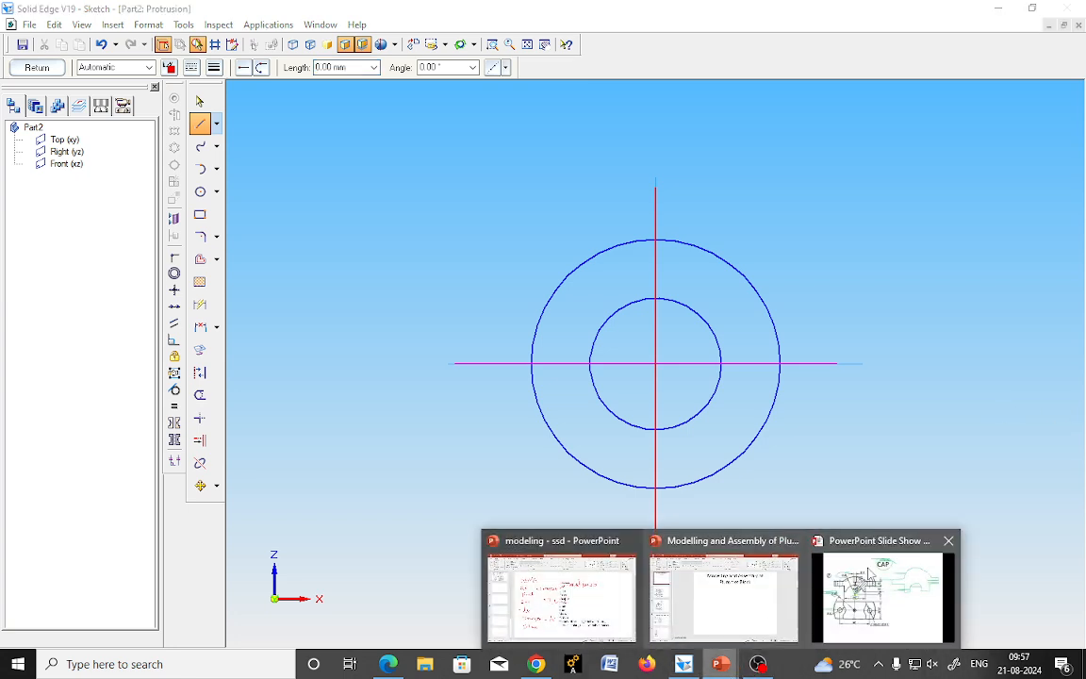
{"action": "left_click", "coordinate": [869, 576]}
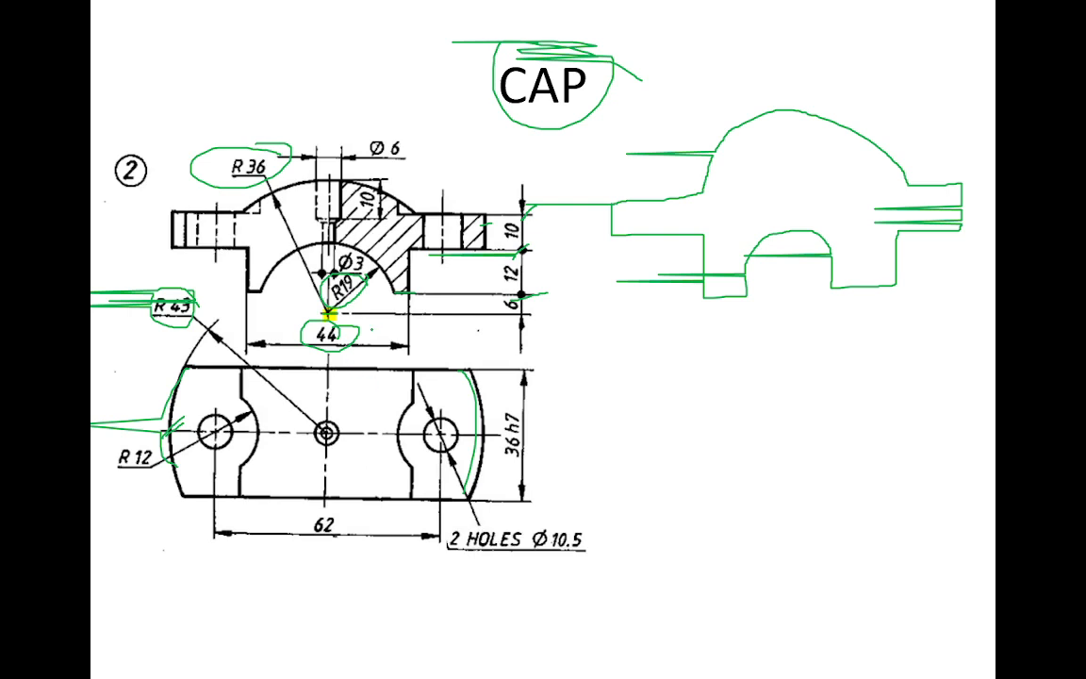
{"action": "left_click_drag", "start_coordinate": [301, 328], "coordinate": [439, 320]}
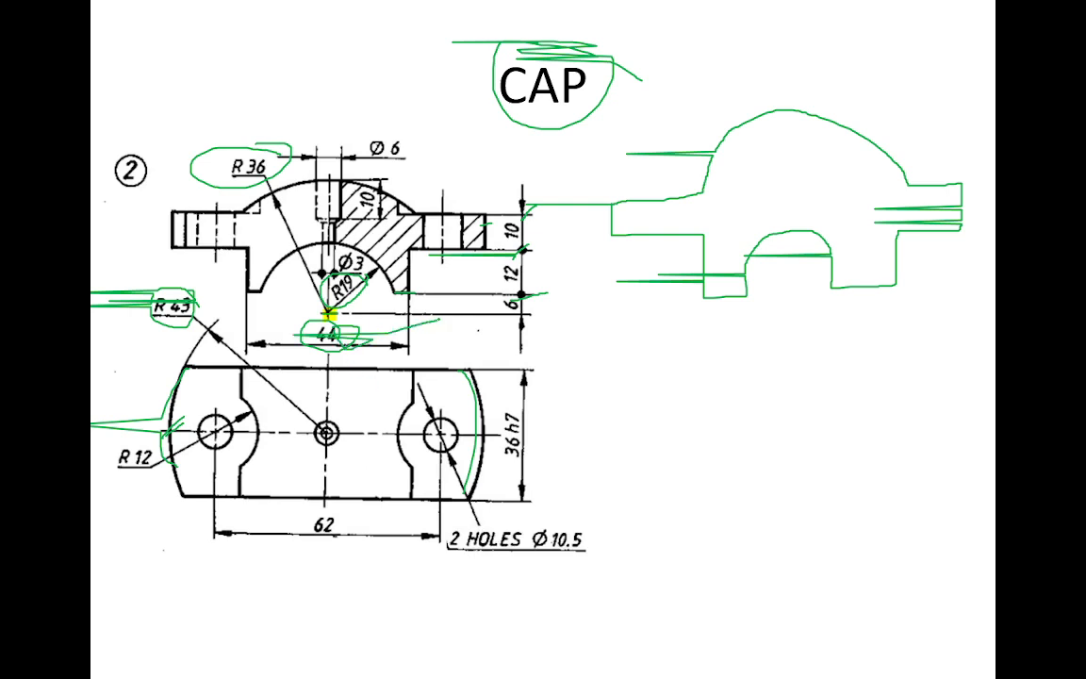
{"action": "left_click_drag", "start_coordinate": [307, 332], "coordinate": [215, 335]}
{"action": "key", "text": "alt+Tab"}
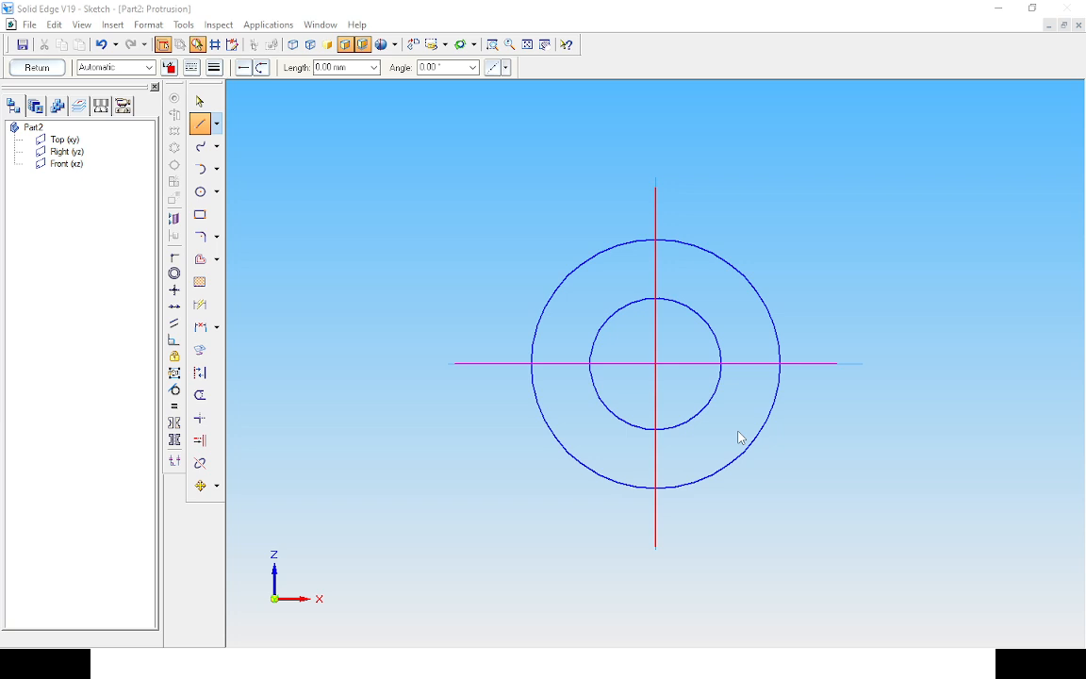
Offset the red vertical centreline by 22 mm to each side, with selection set to Single.
{"action": "left_click", "coordinate": [201, 261]}
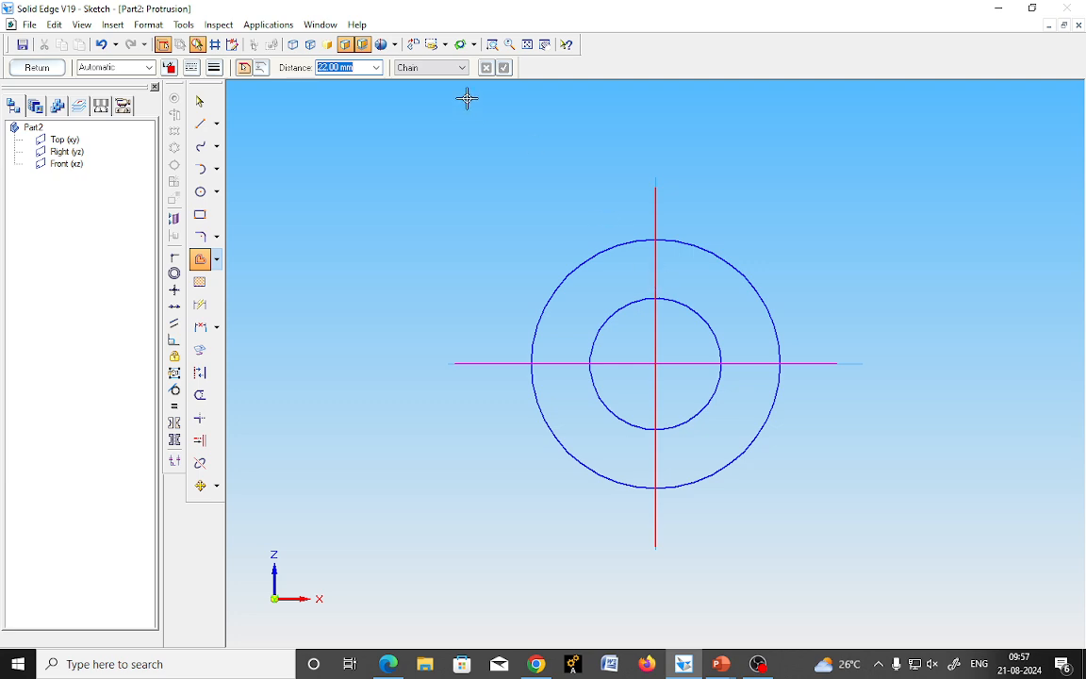
{"action": "left_click", "coordinate": [429, 68]}
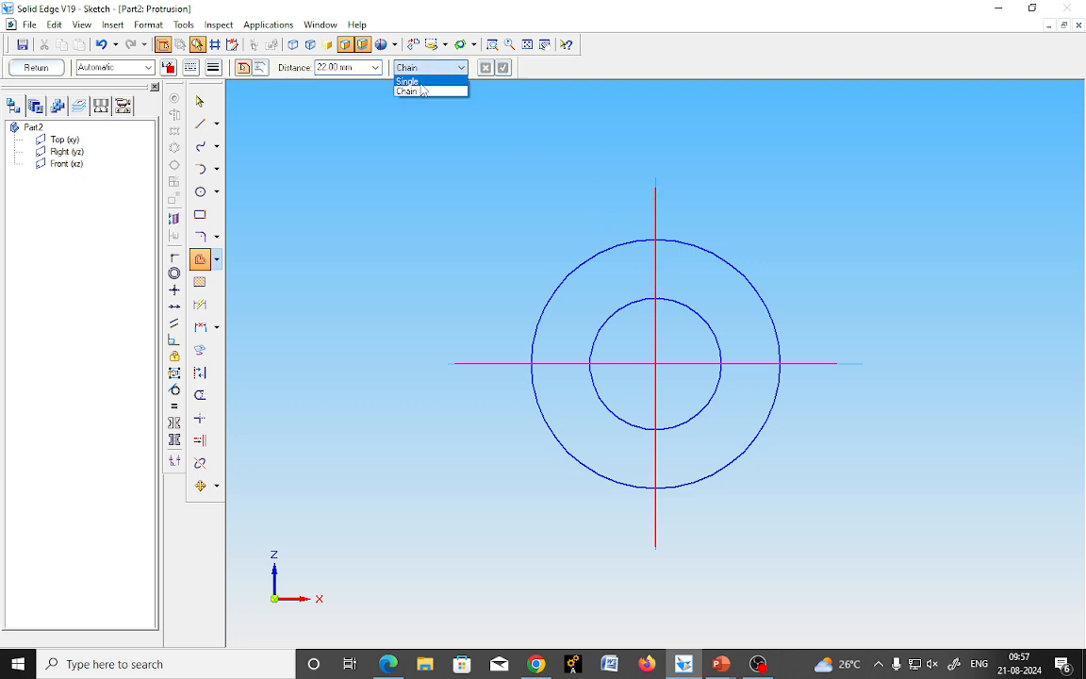
{"action": "left_click", "coordinate": [408, 81]}
{"action": "left_click", "coordinate": [656, 199]}
{"action": "left_click", "coordinate": [502, 68]}
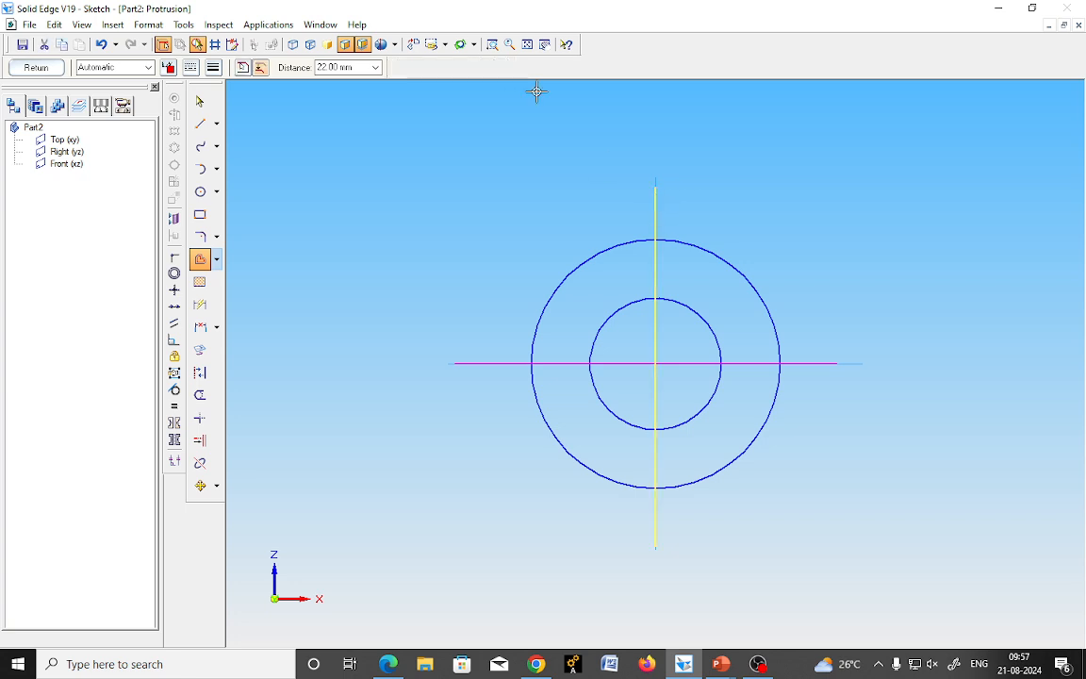
{"action": "left_click", "coordinate": [744, 218]}
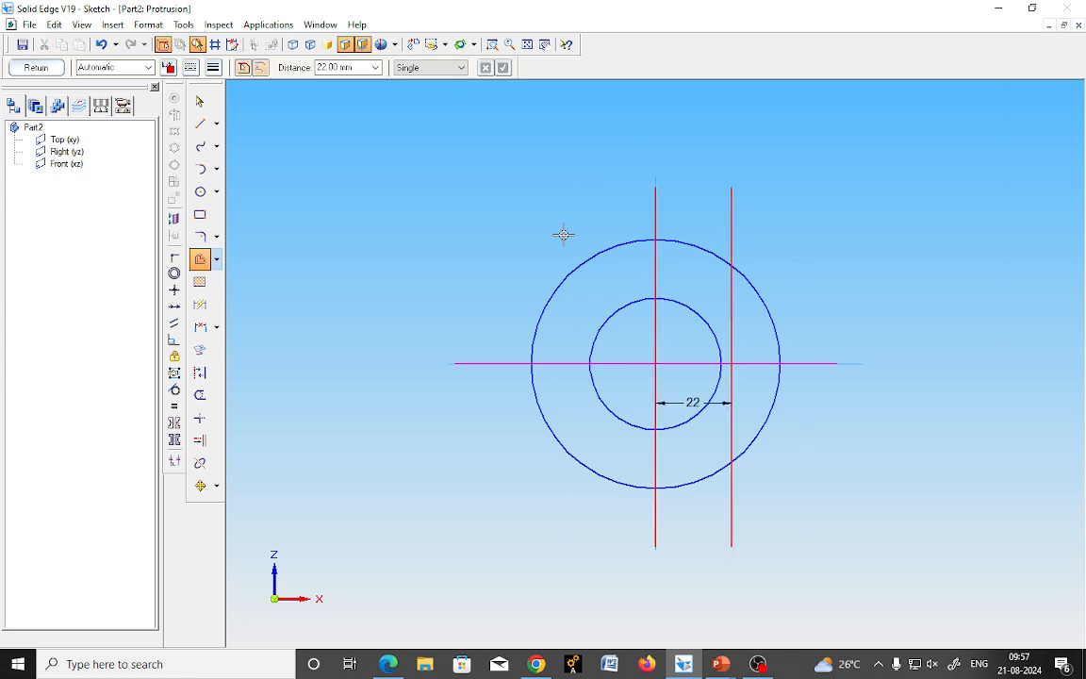
{"action": "left_click", "coordinate": [656, 212]}
{"action": "left_click", "coordinate": [503, 68]}
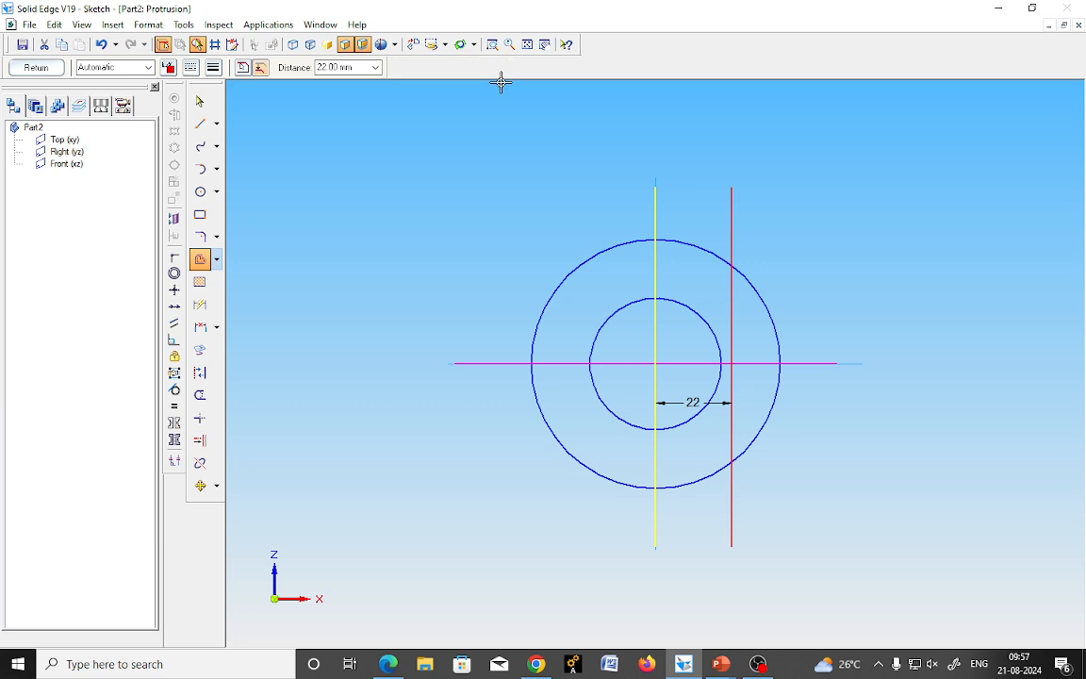
{"action": "left_click", "coordinate": [480, 204]}
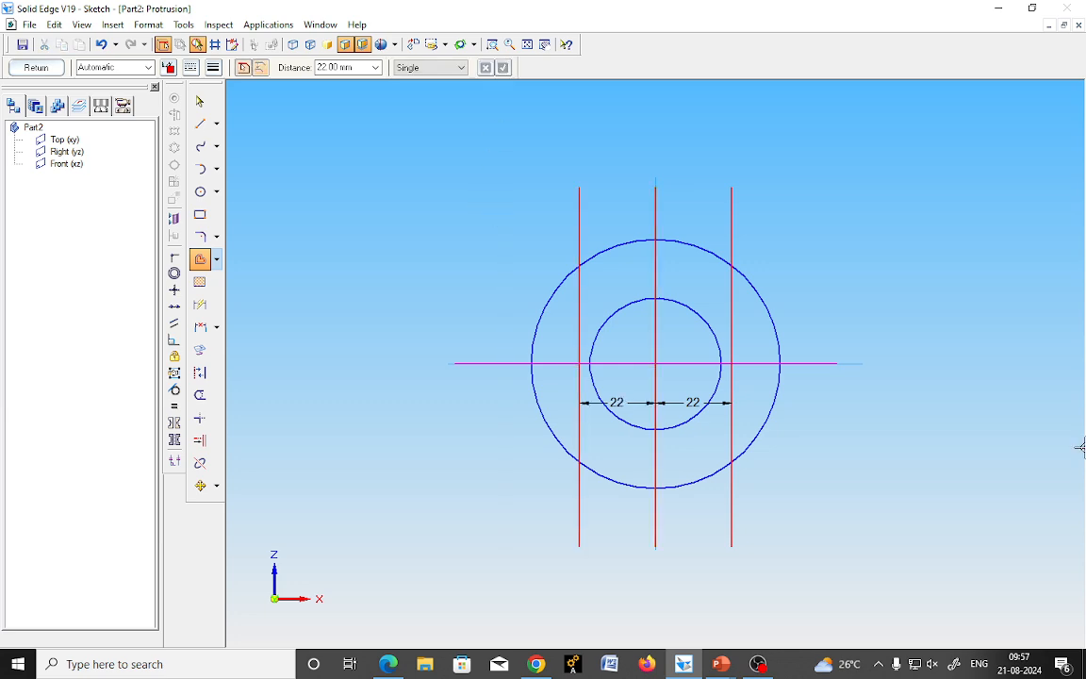
Trim away the lower halves of both circles and the parts of the two 22 mm offset lines below the horizontal centreline.
{"action": "left_click", "coordinate": [200, 394]}
{"action": "left_click", "coordinate": [533, 386]}
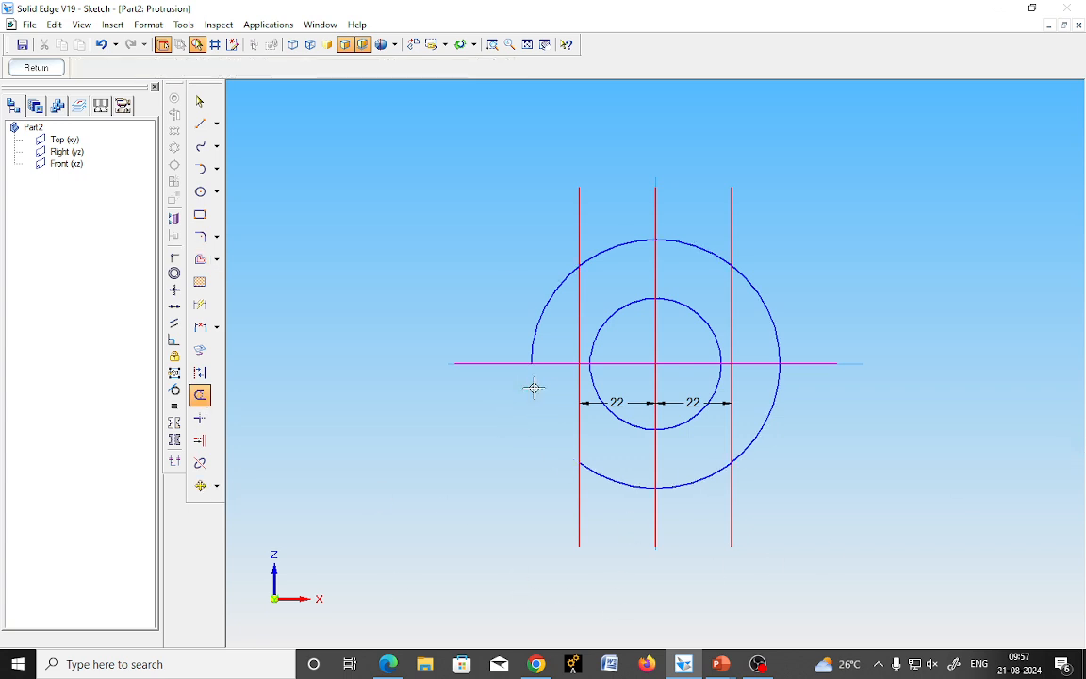
{"action": "left_click", "coordinate": [595, 381]}
{"action": "left_click", "coordinate": [718, 381]}
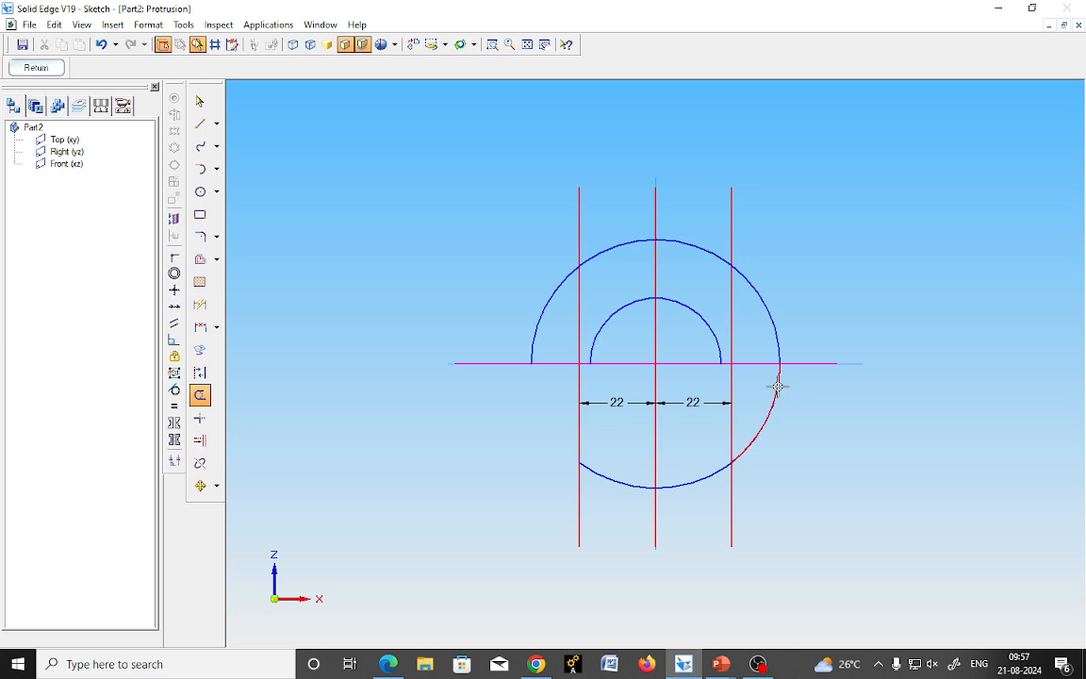
{"action": "left_click", "coordinate": [776, 383]}
{"action": "left_click", "coordinate": [707, 480]}
{"action": "left_click", "coordinate": [625, 482]}
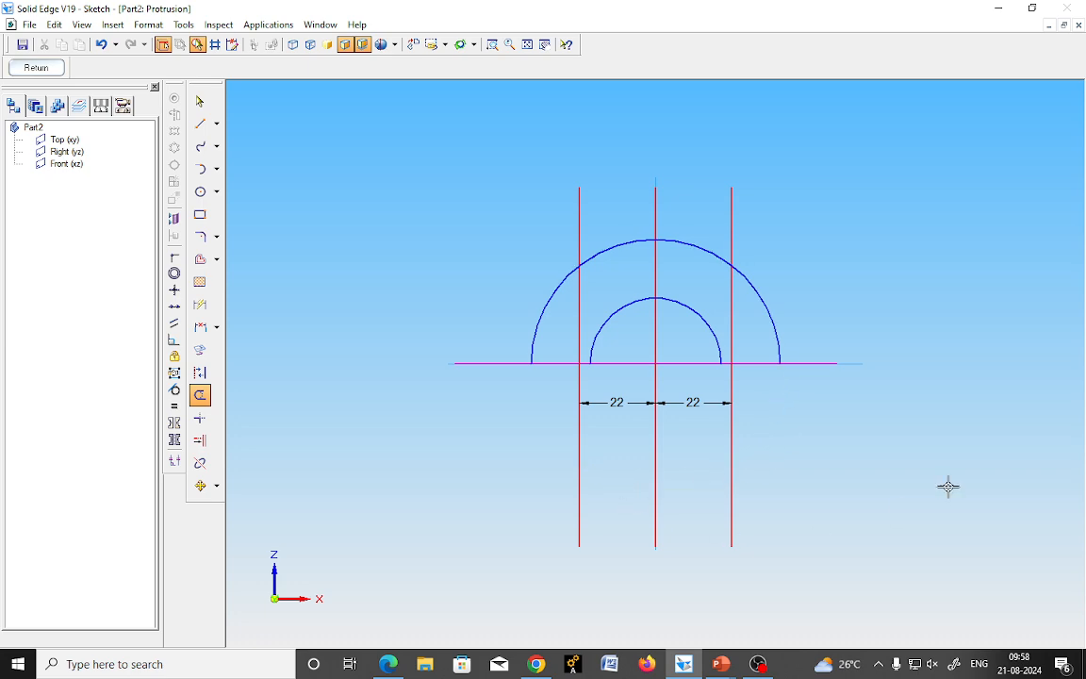
{"action": "left_click_drag", "start_coordinate": [776, 449], "coordinate": [727, 463]}
{"action": "mouse_move", "coordinate": [593, 465]}
{"action": "left_mouse_down"}
{"action": "mouse_move", "coordinate": [546, 478]}
{"action": "mouse_move", "coordinate": [530, 505]}
{"action": "left_mouse_up"}
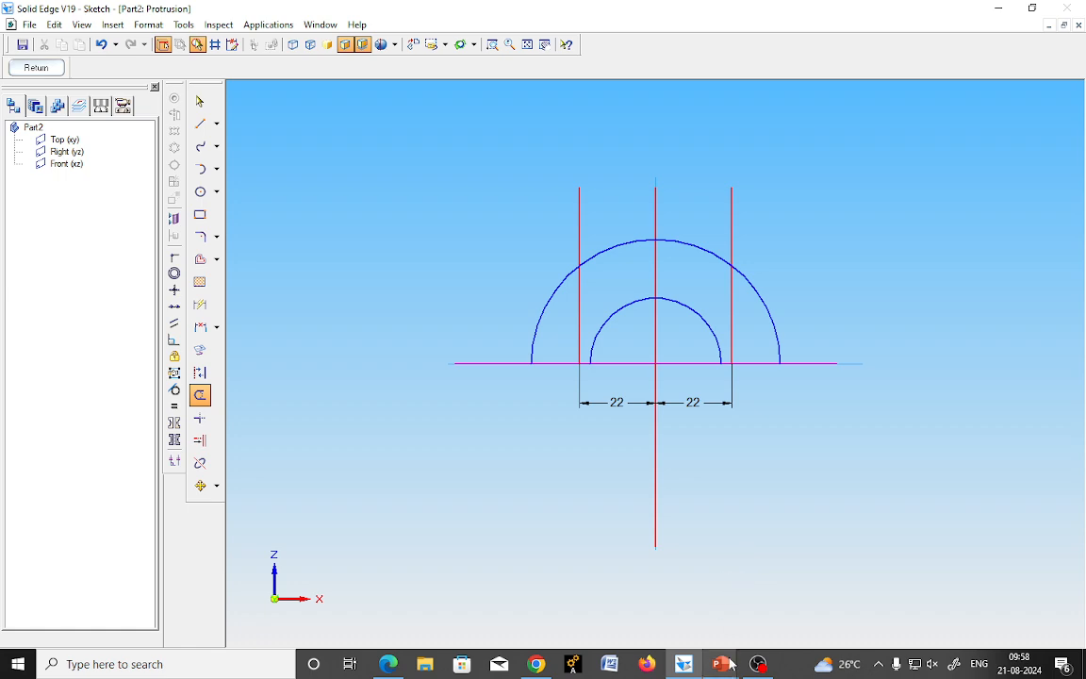
Check the height dimensions on the CAP drawing in the PowerPoint slide show and return to Solid Edge.
{"action": "mouse_move", "coordinate": [721, 662]}
{"action": "left_click", "coordinate": [881, 592]}
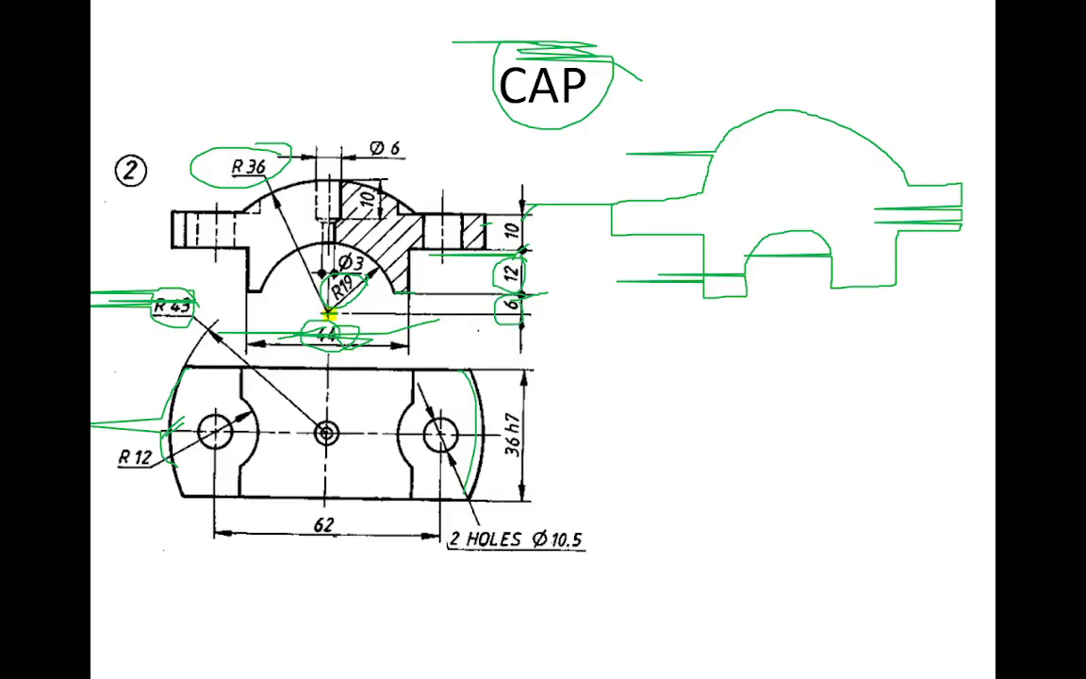
{"action": "key", "text": "alt+Tab"}
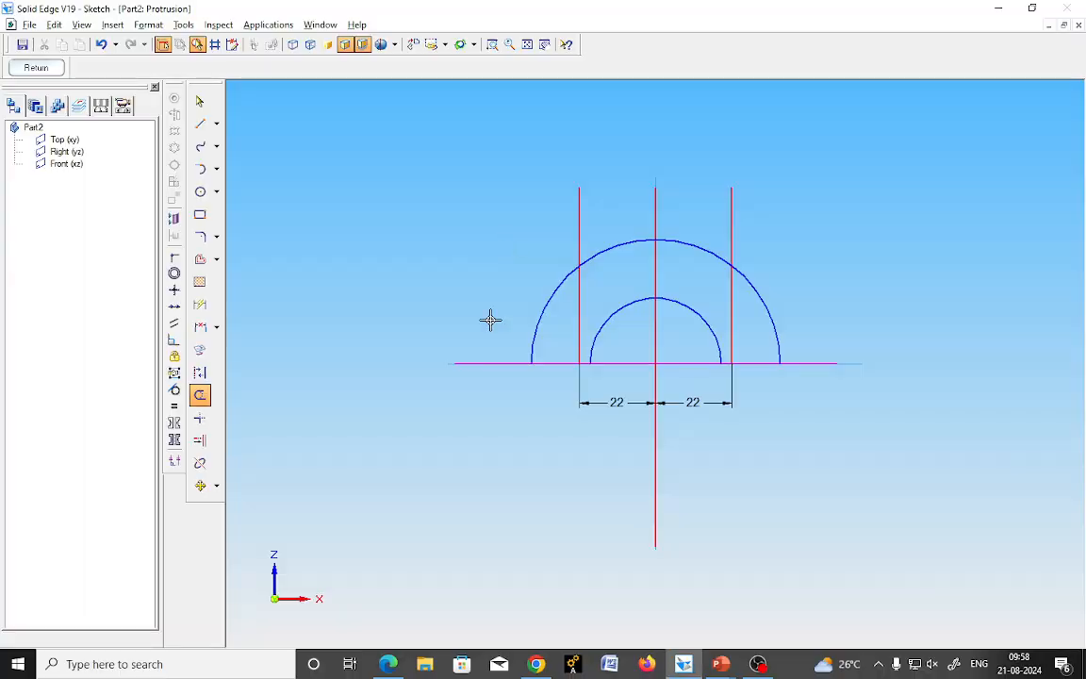
Offset the magenta horizontal centreline 6 mm upward, with selection set to Single.
{"action": "left_click", "coordinate": [199, 267]}
{"action": "type", "text": "6"}
{"action": "key", "text": "Return"}
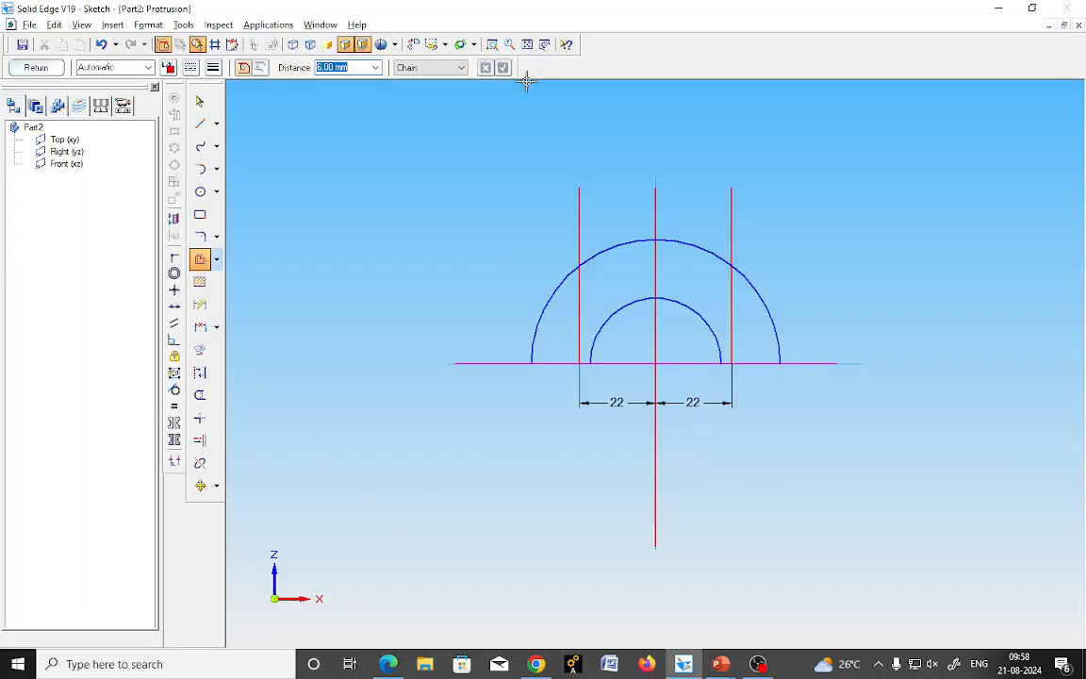
{"action": "left_click", "coordinate": [430, 67]}
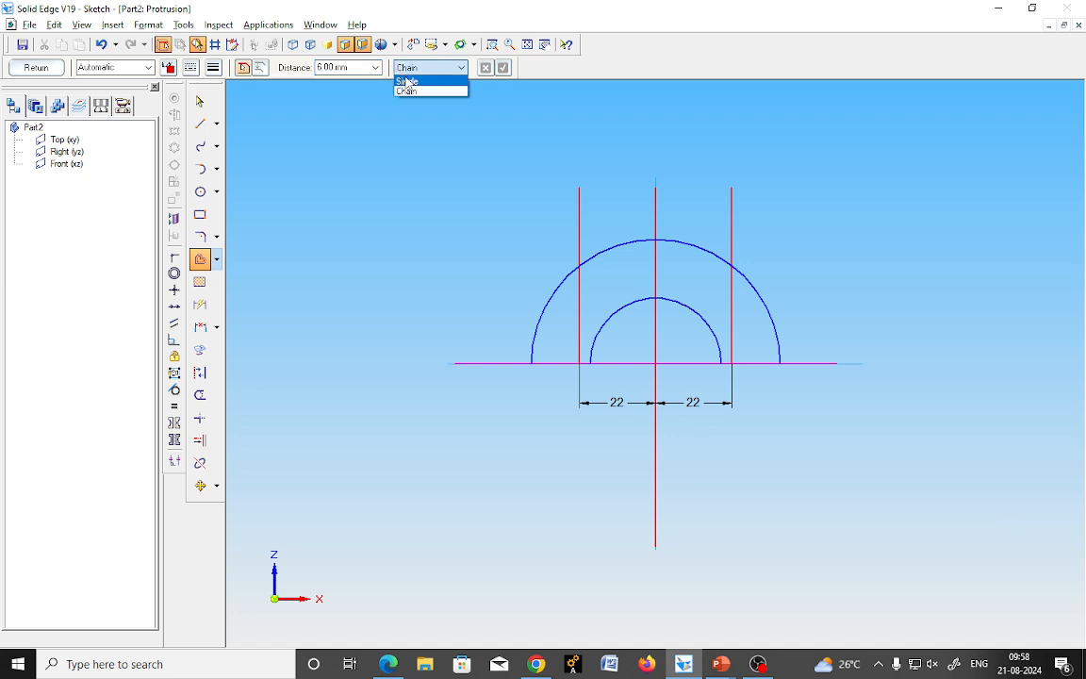
{"action": "left_click", "coordinate": [415, 88]}
{"action": "left_click", "coordinate": [471, 362]}
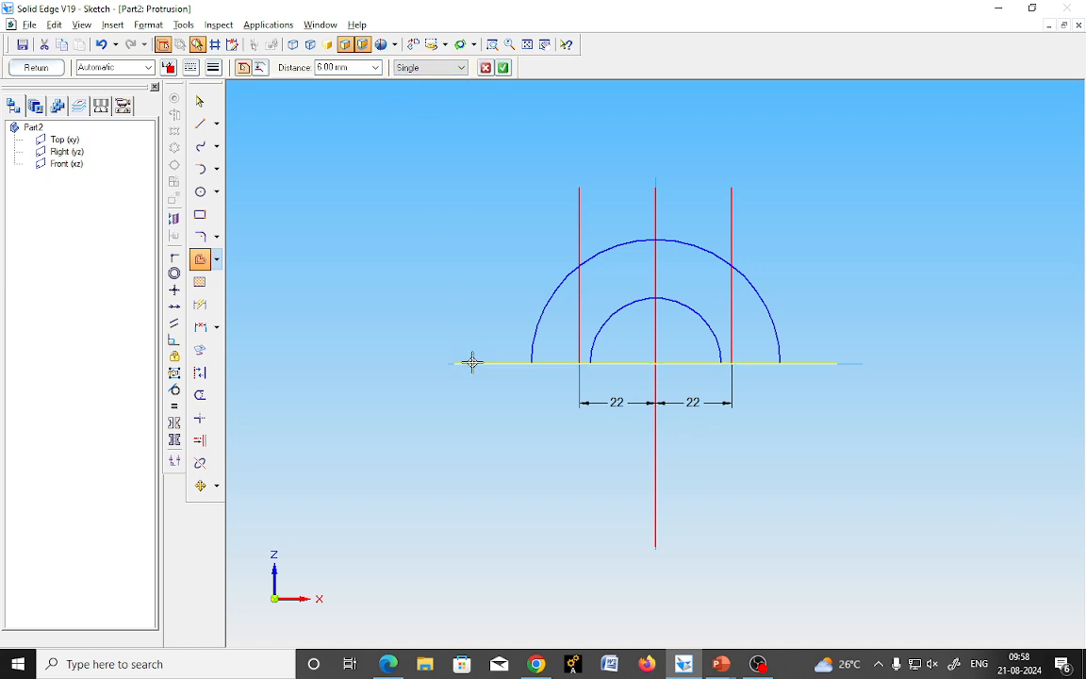
{"action": "left_click", "coordinate": [503, 67]}
{"action": "left_click", "coordinate": [505, 264]}
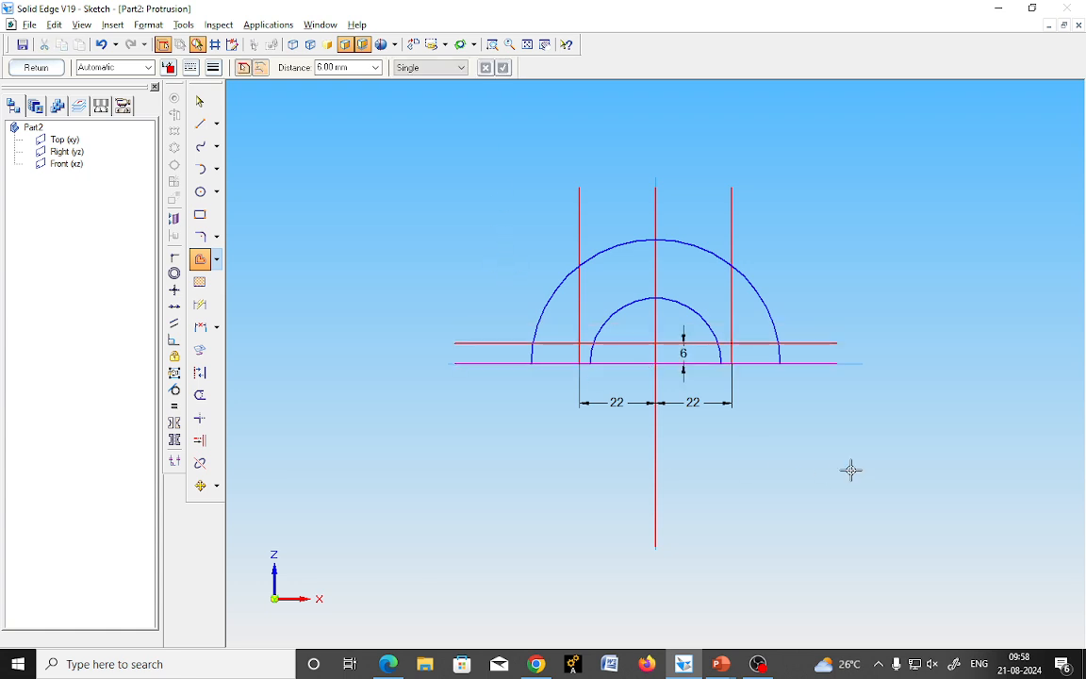
Trim the ends of both arcs and the two outer vertical lines between the 6 mm offset line and the centreline.
{"action": "left_click", "coordinate": [200, 397]}
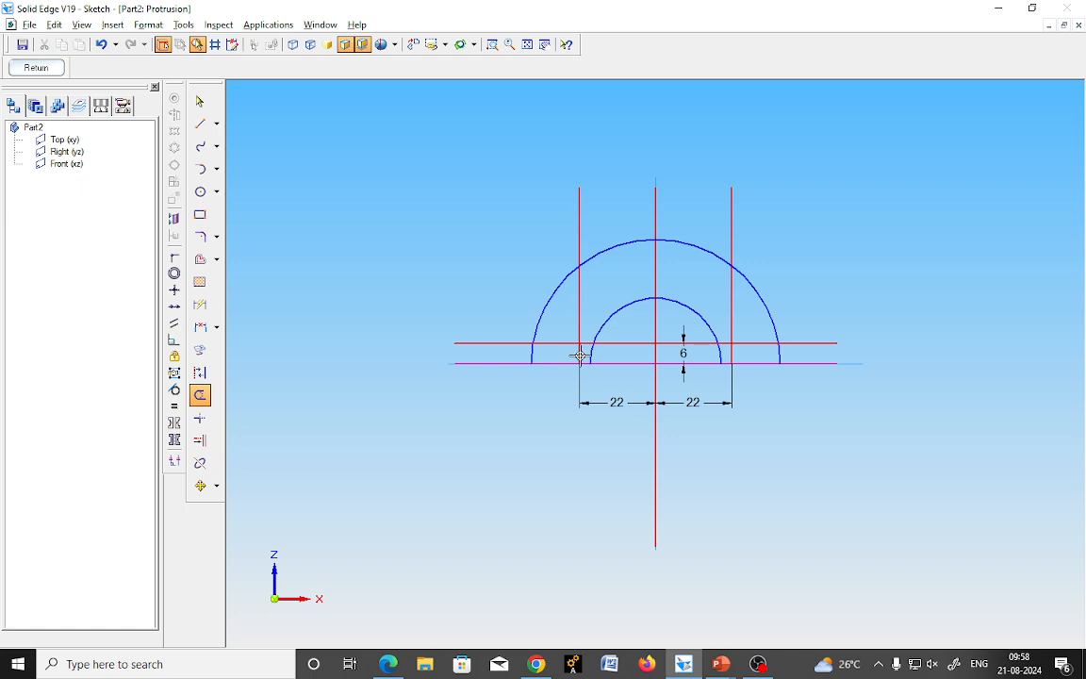
{"action": "left_click_drag", "start_coordinate": [509, 357], "coordinate": [598, 357]}
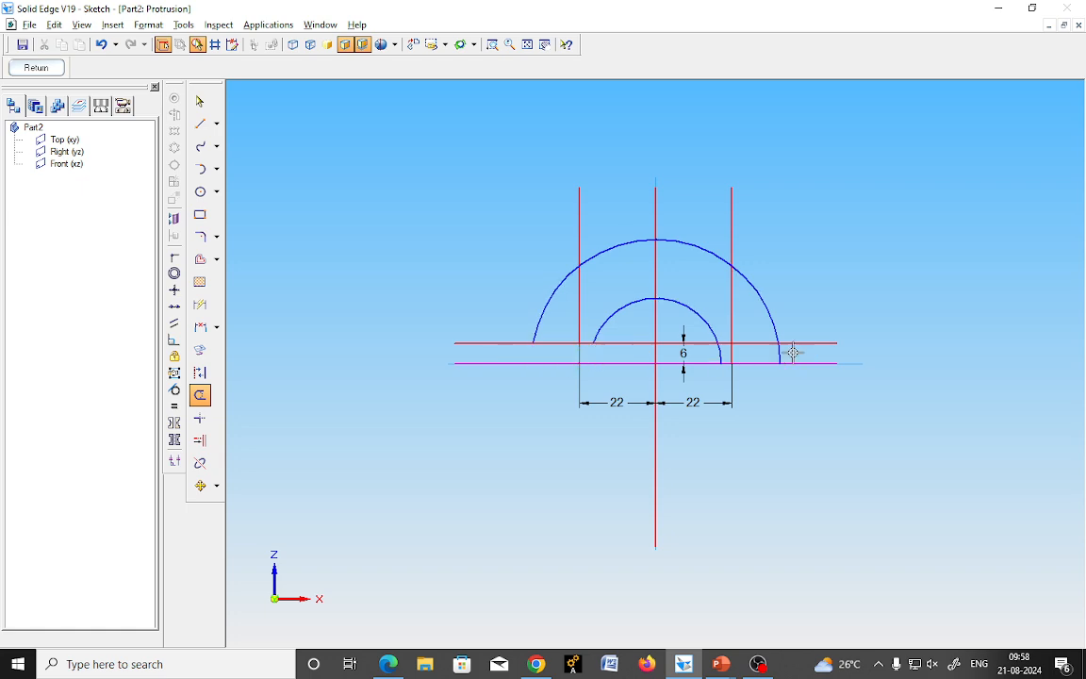
{"action": "left_click_drag", "start_coordinate": [793, 353], "coordinate": [713, 357]}
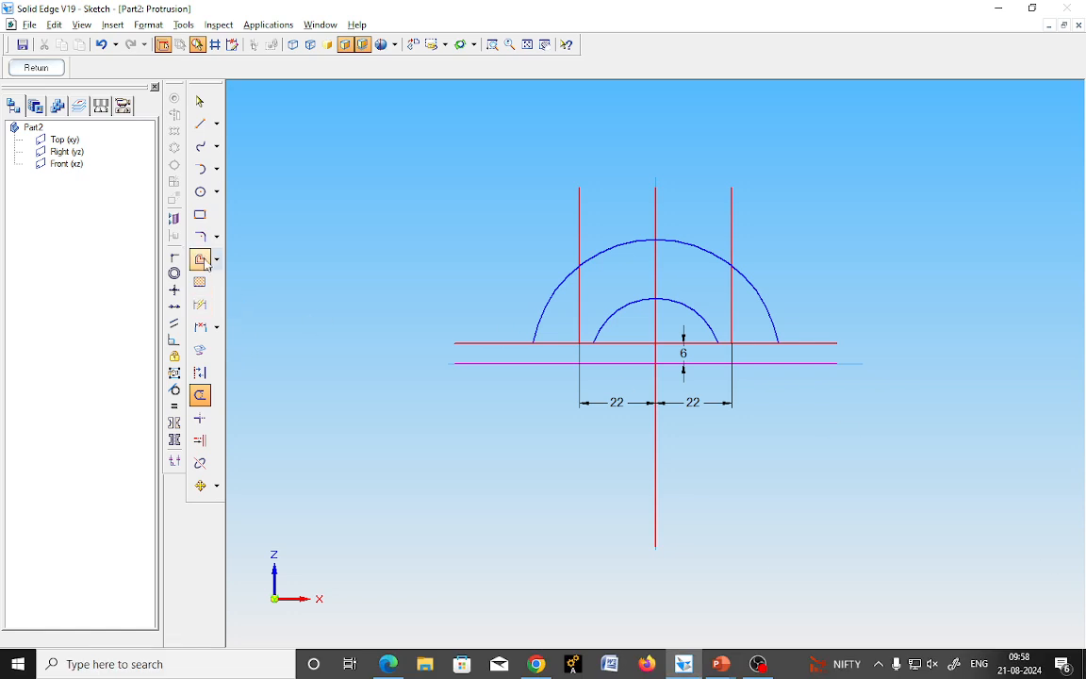
Offset the red horizontal base line 12 mm upward as a single yellow line.
{"action": "left_click", "coordinate": [200, 259]}
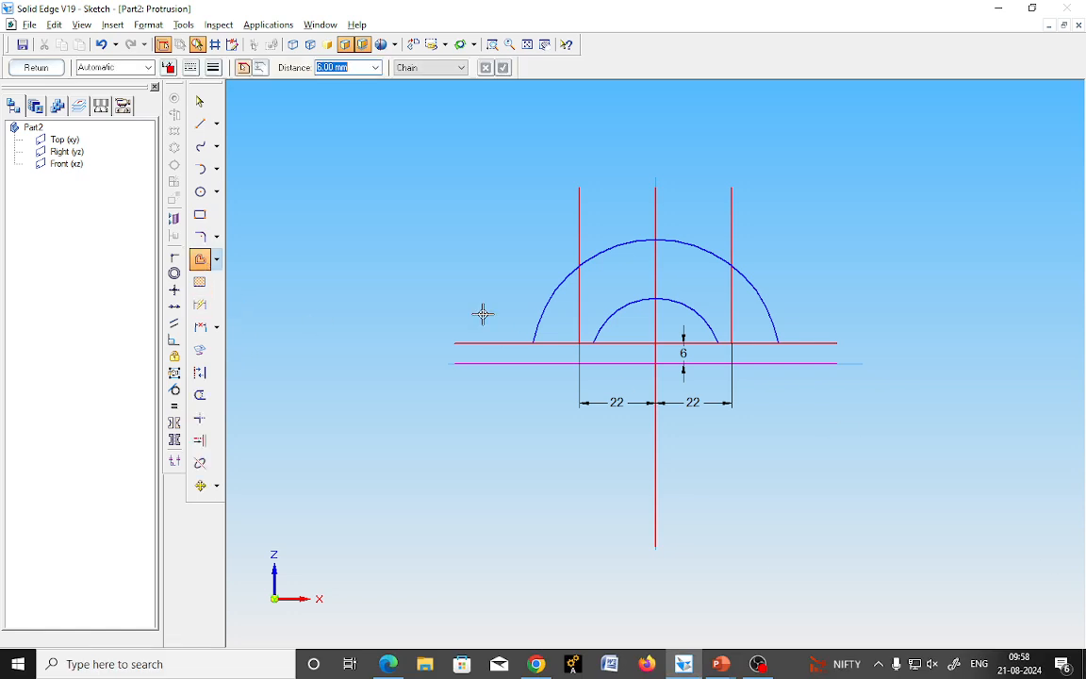
{"action": "type", "text": "12"}
{"action": "key", "text": "Return"}
{"action": "left_click", "coordinate": [168, 67]}
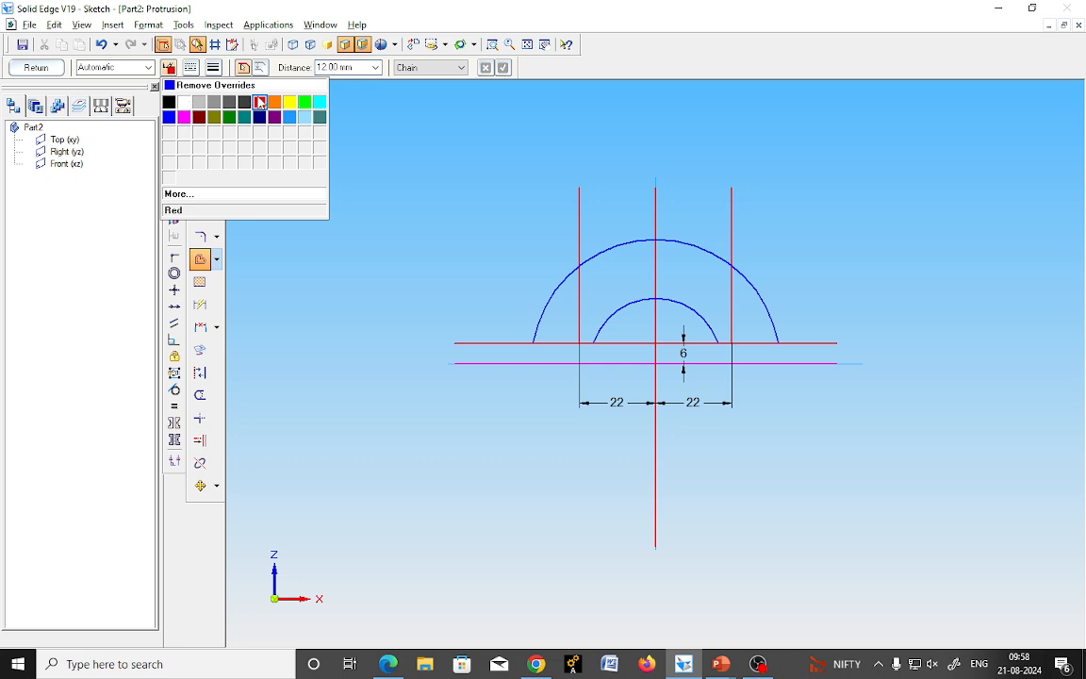
{"action": "left_click", "coordinate": [289, 104]}
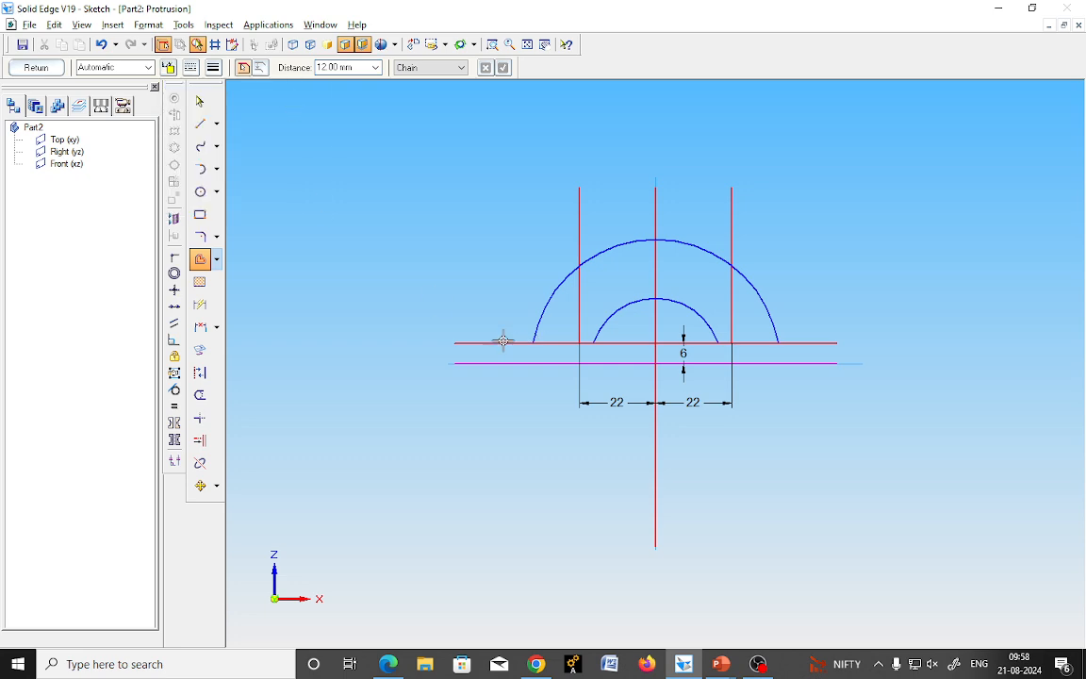
{"action": "left_click", "coordinate": [420, 68]}
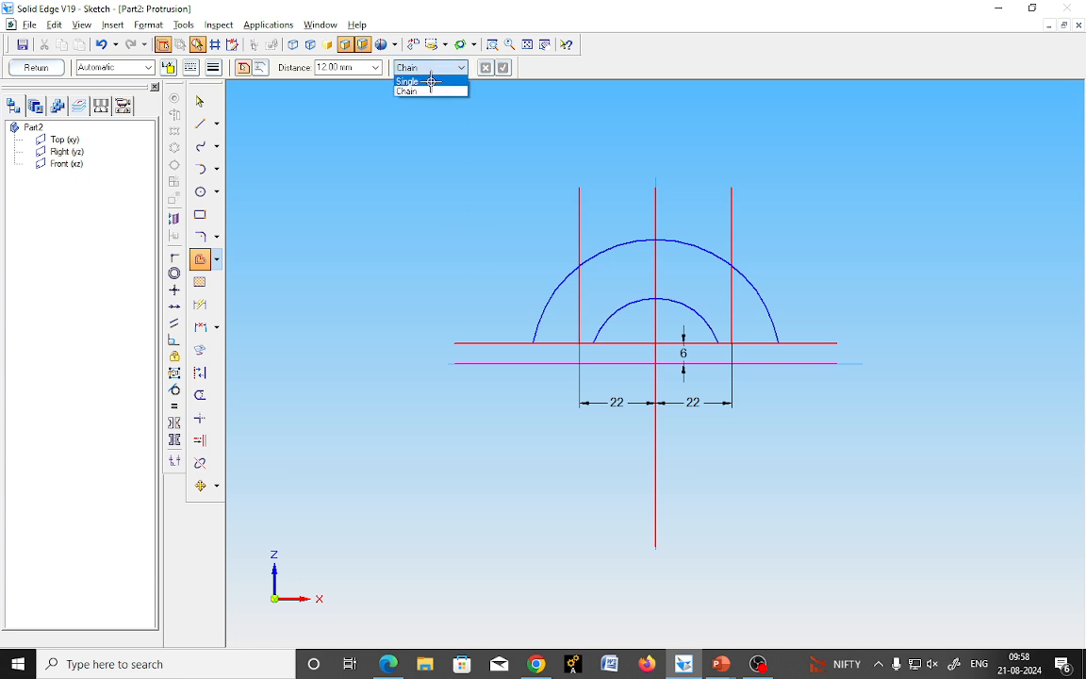
{"action": "left_click", "coordinate": [415, 84]}
{"action": "left_click", "coordinate": [477, 343]}
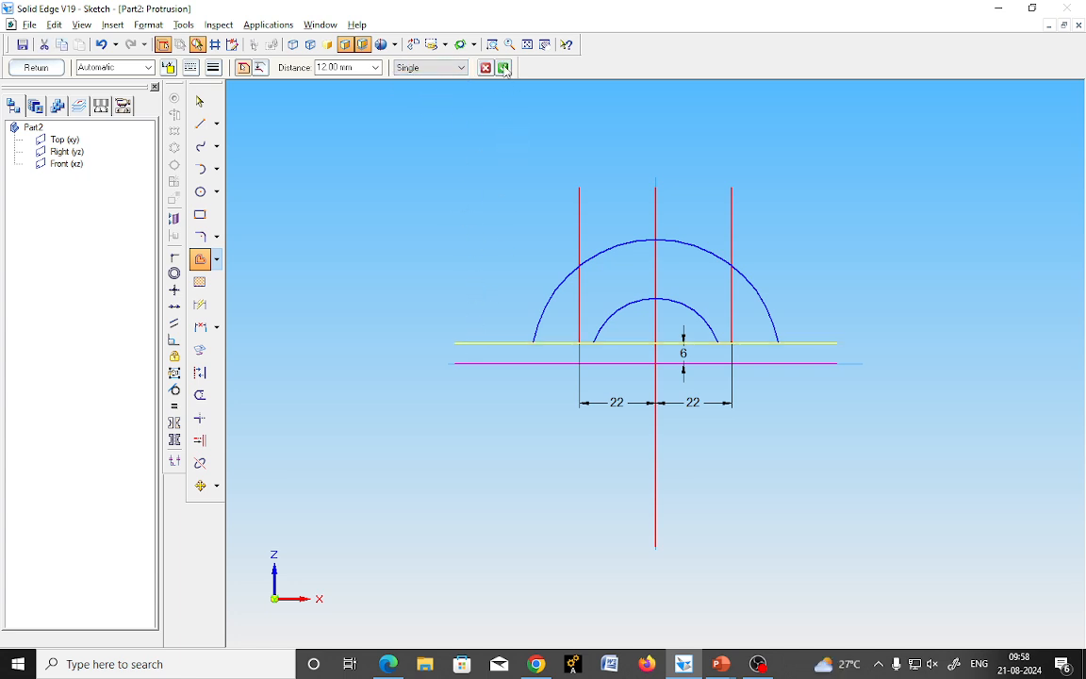
{"action": "left_click", "coordinate": [491, 209]}
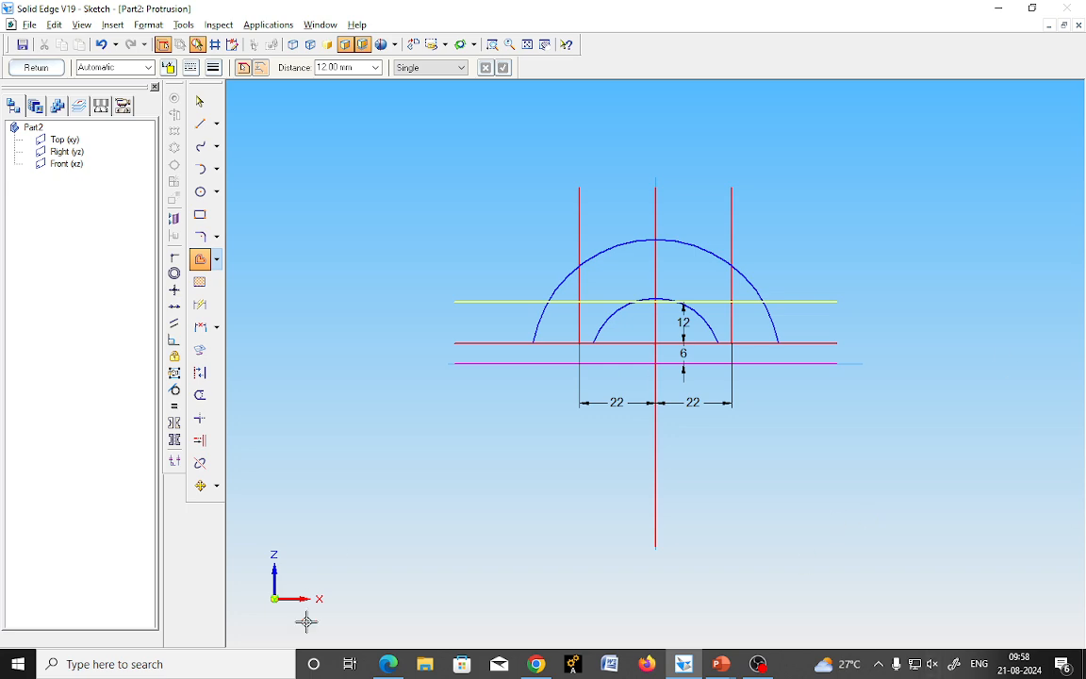
Trim the outer arc below the yellow line and the base line outside the vertical sides and inside the inner arc.
{"action": "left_click", "coordinate": [200, 395]}
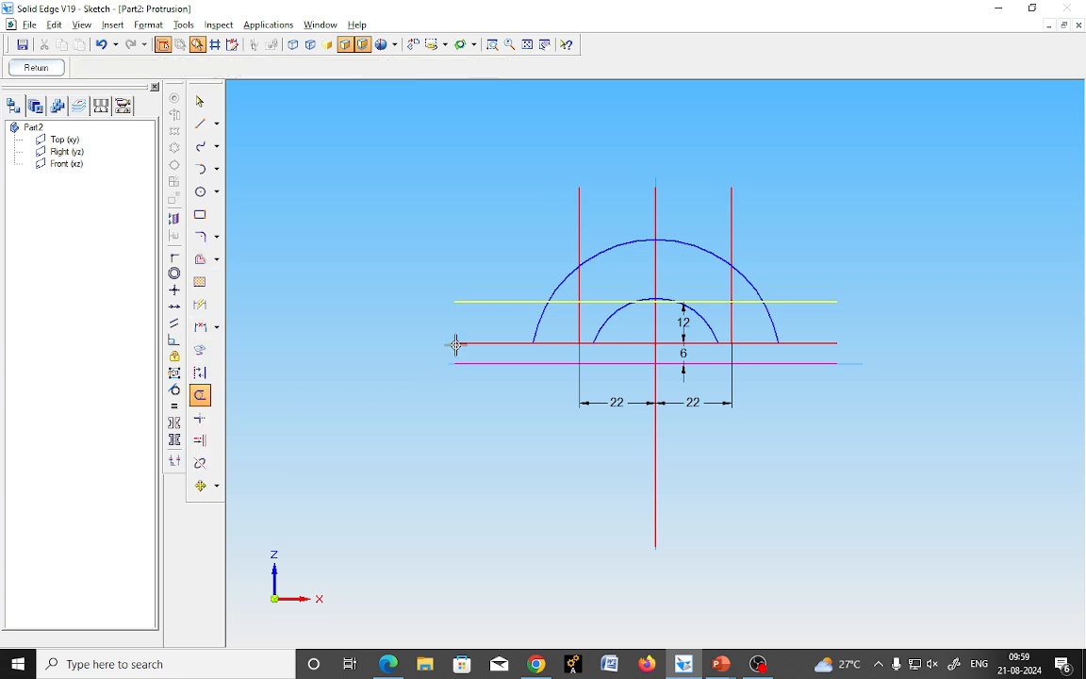
{"action": "left_click", "coordinate": [468, 345]}
{"action": "left_click", "coordinate": [542, 311]}
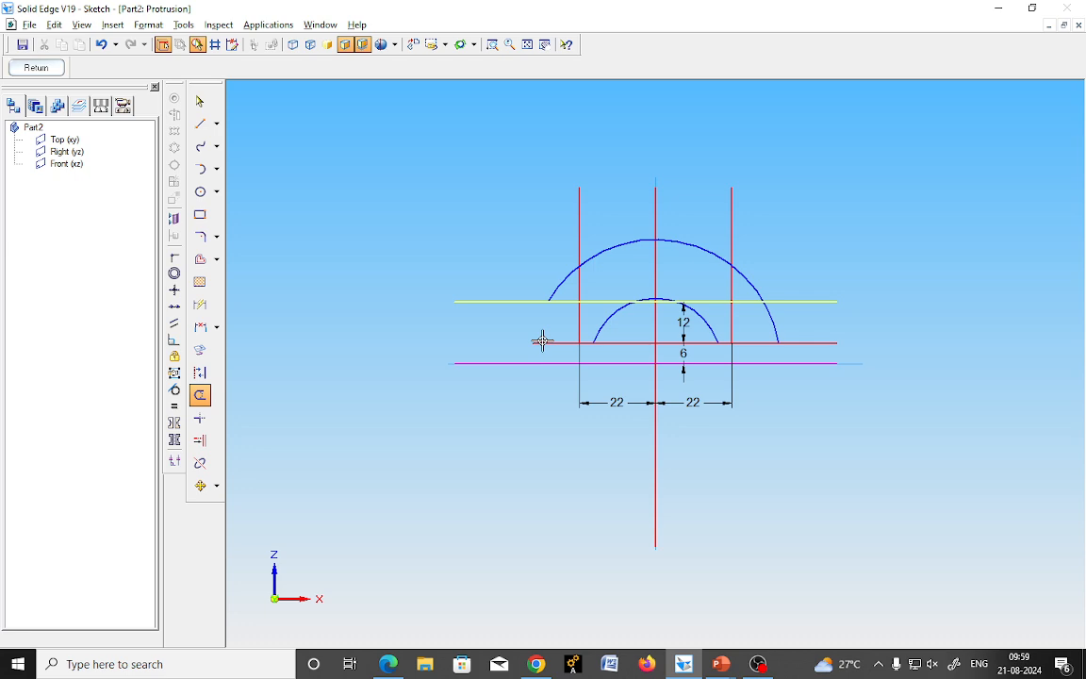
{"action": "left_click", "coordinate": [822, 344]}
{"action": "left_click", "coordinate": [774, 323]}
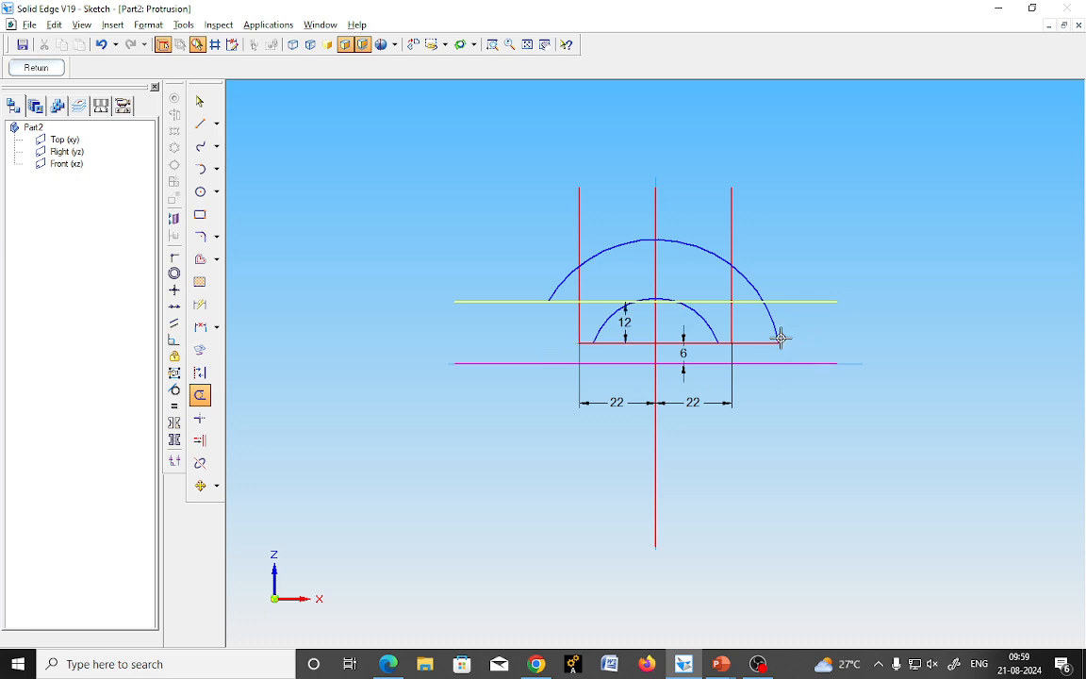
{"action": "left_click", "coordinate": [771, 341]}
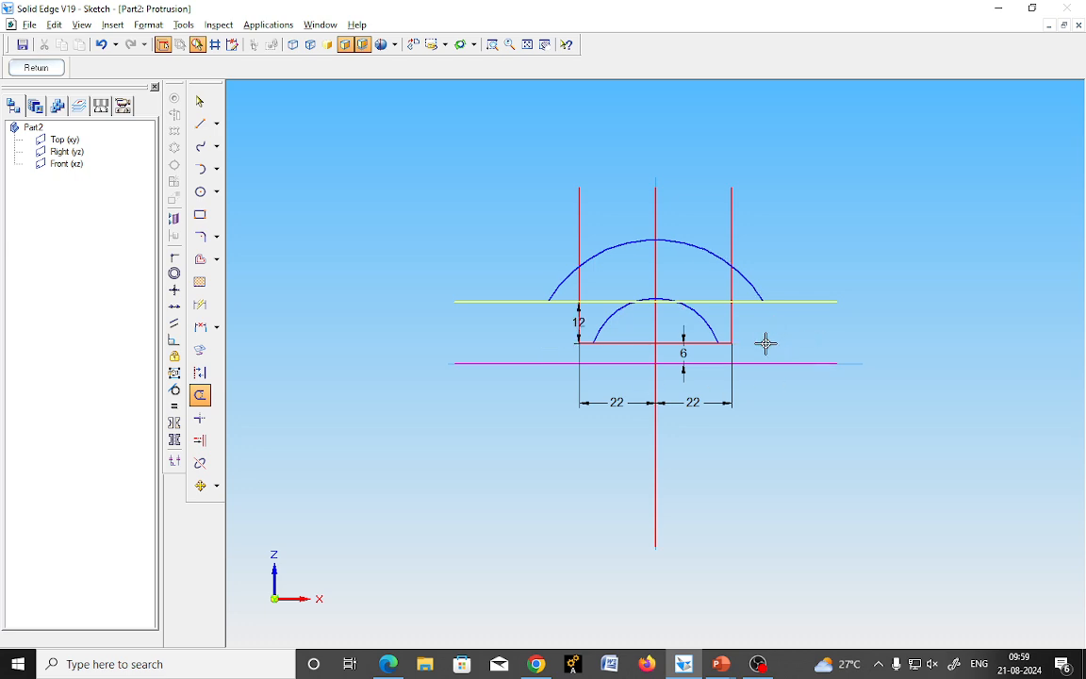
{"action": "left_click", "coordinate": [607, 344]}
{"action": "left_click", "coordinate": [681, 345]}
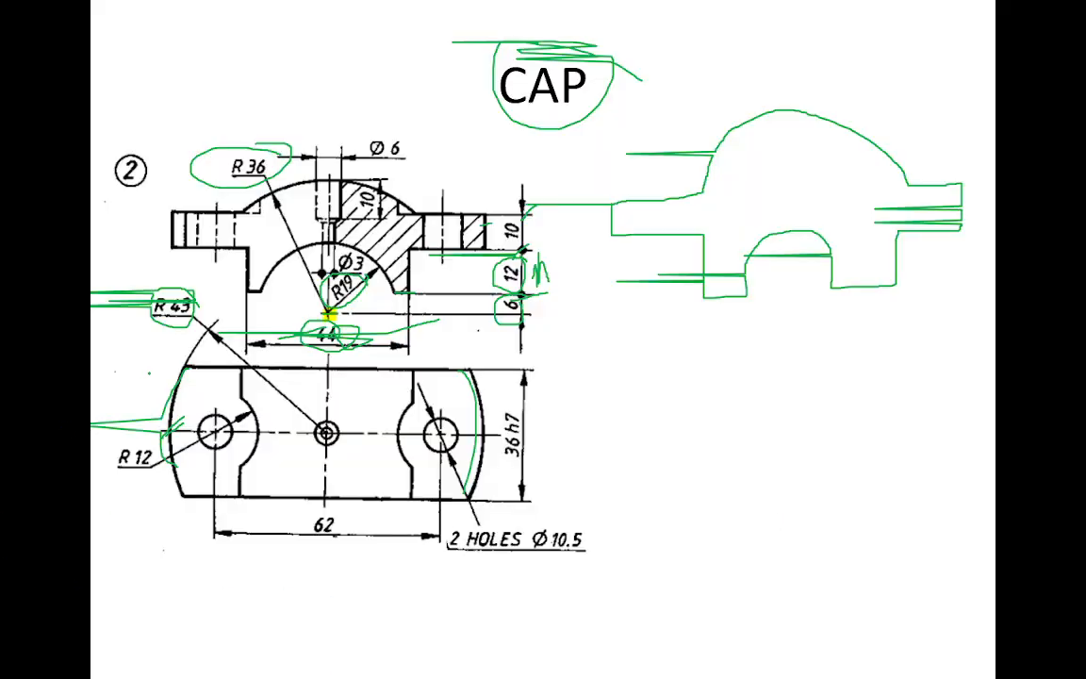
Mark the R43 dimension and the plan view's horizontal centreline in ink on the CAP drawing in PowerPoint and return to Solid Edge.
{"action": "mouse_move", "coordinate": [150, 328]}
{"action": "left_mouse_down"}
{"action": "mouse_move", "coordinate": [213, 299]}
{"action": "mouse_move", "coordinate": [140, 285]}
{"action": "mouse_move", "coordinate": [170, 270]}
{"action": "left_mouse_up"}
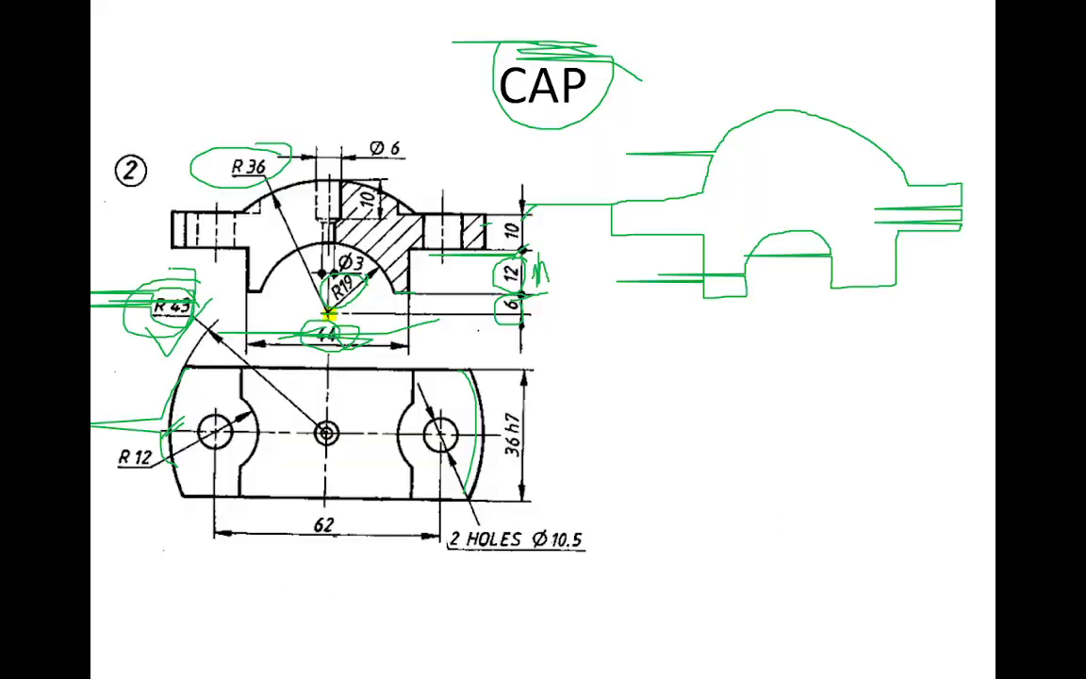
{"action": "left_click_drag", "start_coordinate": [121, 432], "coordinate": [151, 416]}
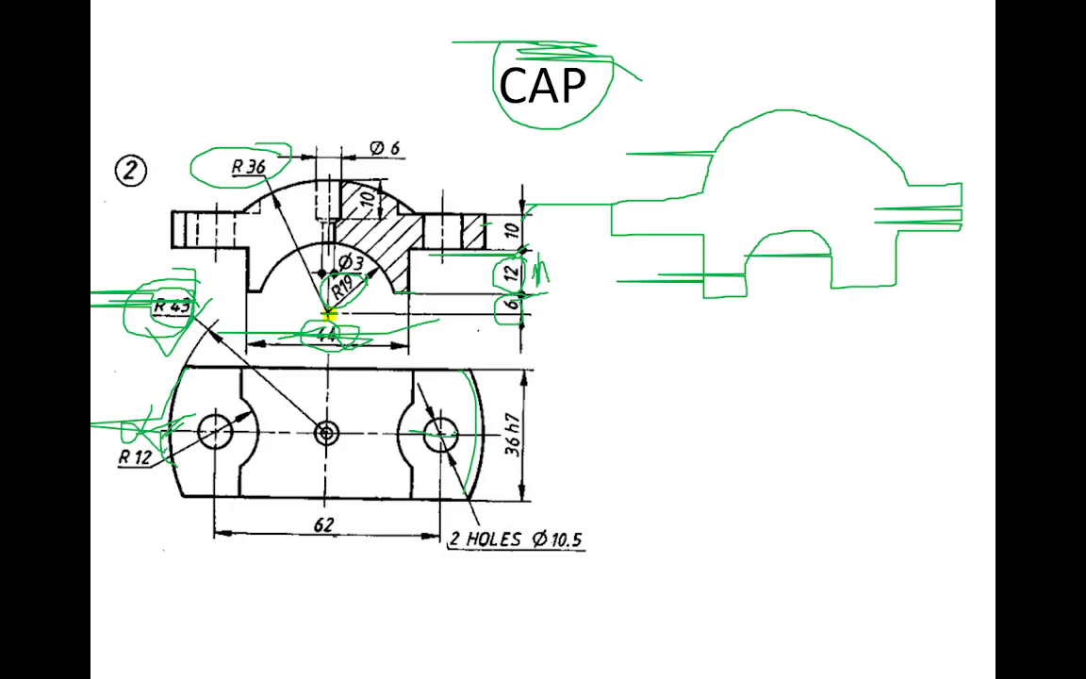
{"action": "left_click_drag", "start_coordinate": [374, 445], "coordinate": [502, 435]}
{"action": "key", "text": "alt+Tab"}
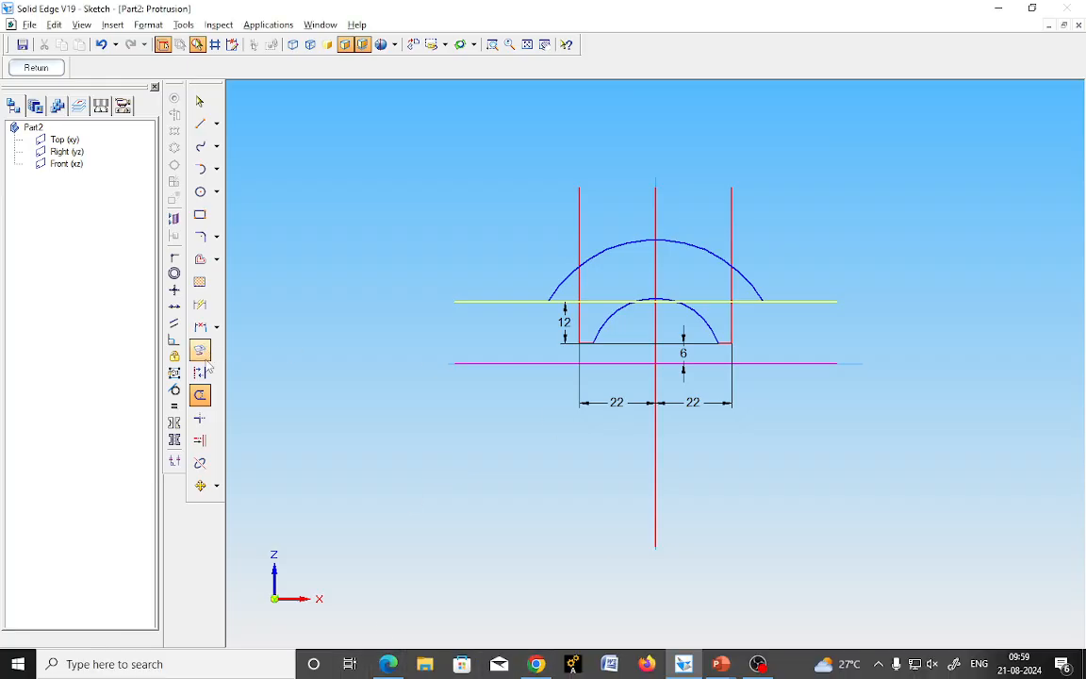
Offset the red vertical centreline 43 mm to both sides as single lines.
{"action": "left_click", "coordinate": [201, 264]}
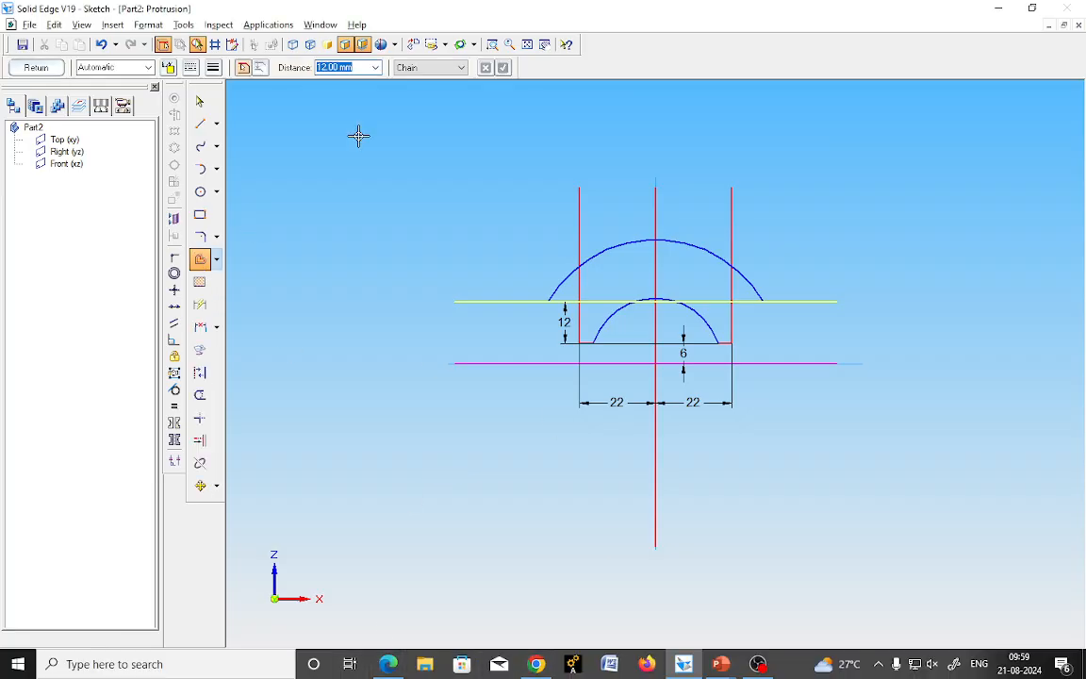
{"action": "type", "text": "43"}
{"action": "key", "text": "Return"}
{"action": "left_click", "coordinate": [416, 70]}
{"action": "left_click", "coordinate": [412, 81]}
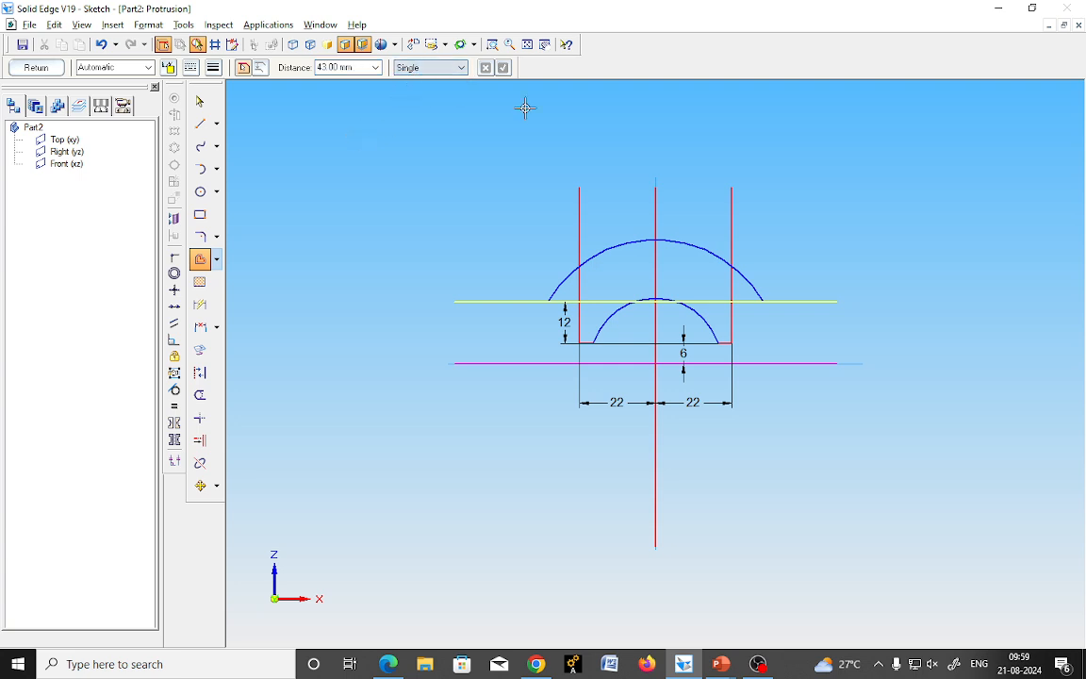
{"action": "left_click", "coordinate": [656, 198]}
{"action": "left_click", "coordinate": [504, 68]}
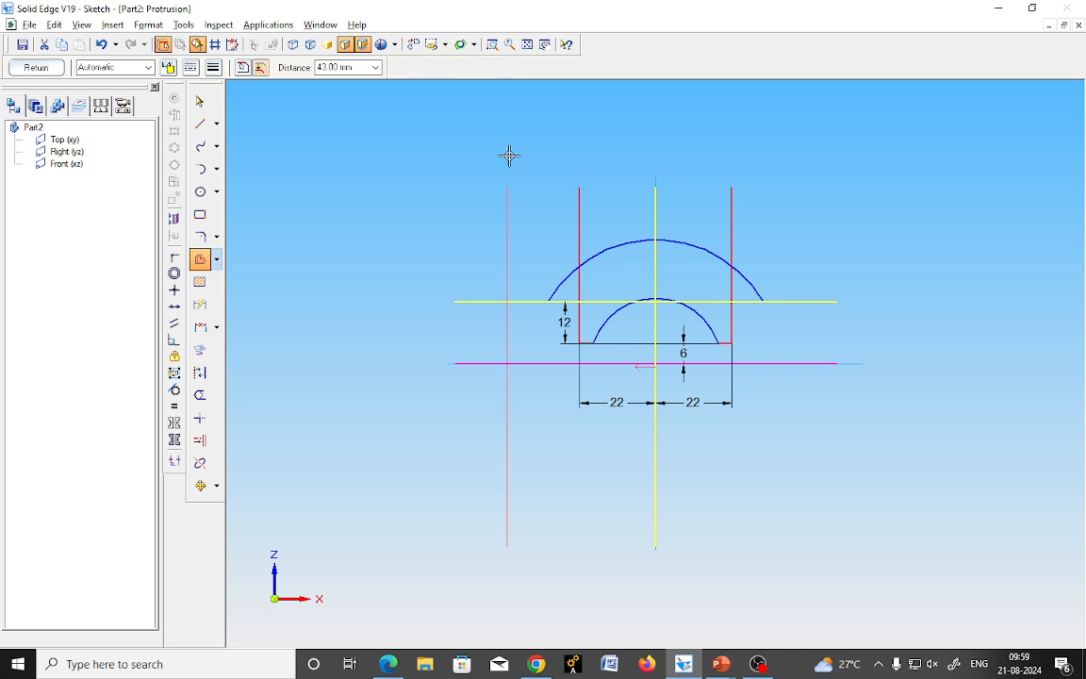
{"action": "left_click", "coordinate": [489, 201]}
{"action": "left_click", "coordinate": [655, 200]}
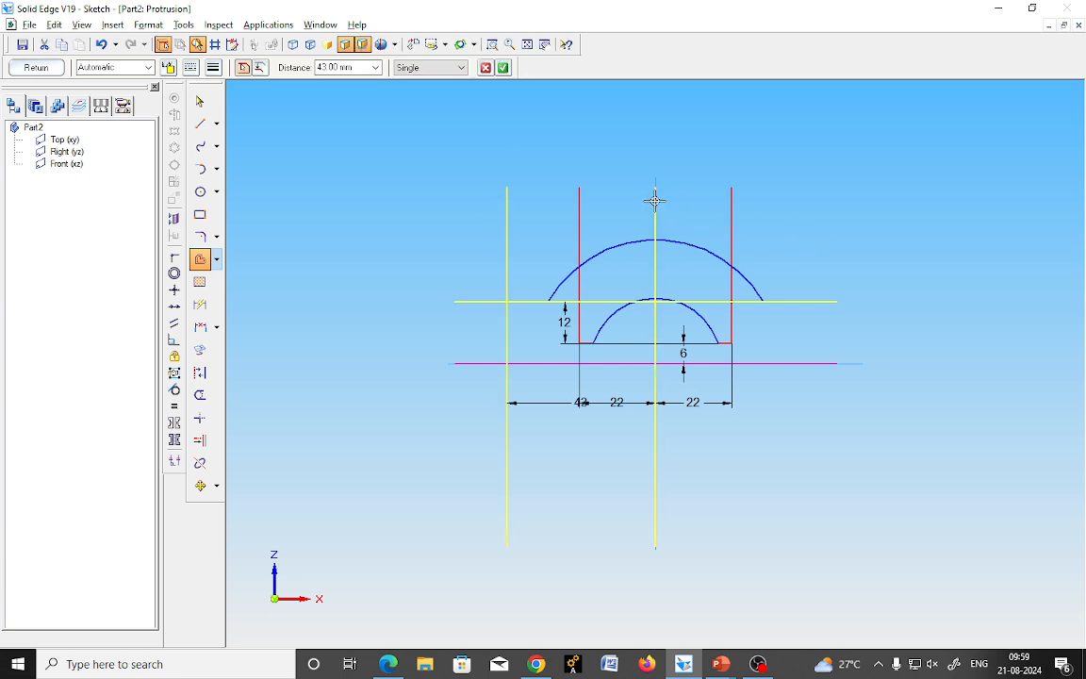
{"action": "left_click", "coordinate": [504, 68]}
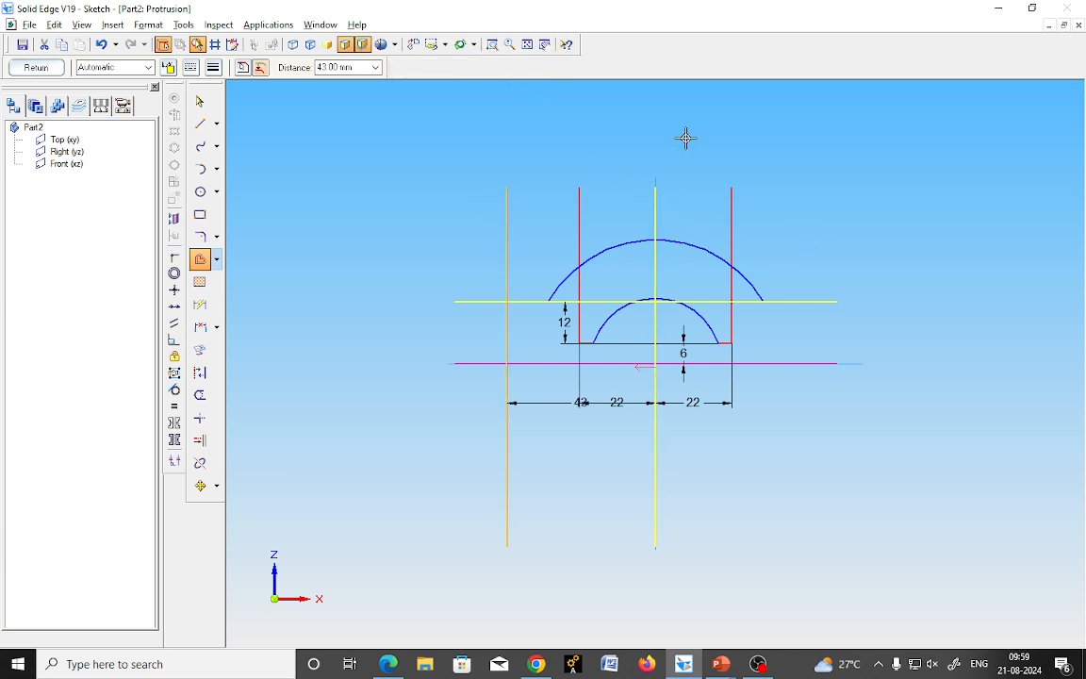
{"action": "left_click", "coordinate": [802, 190]}
Trim the two 43 mm offset lines below the yellow horizontal line, and that line's ends outside them.
{"action": "left_click", "coordinate": [200, 394]}
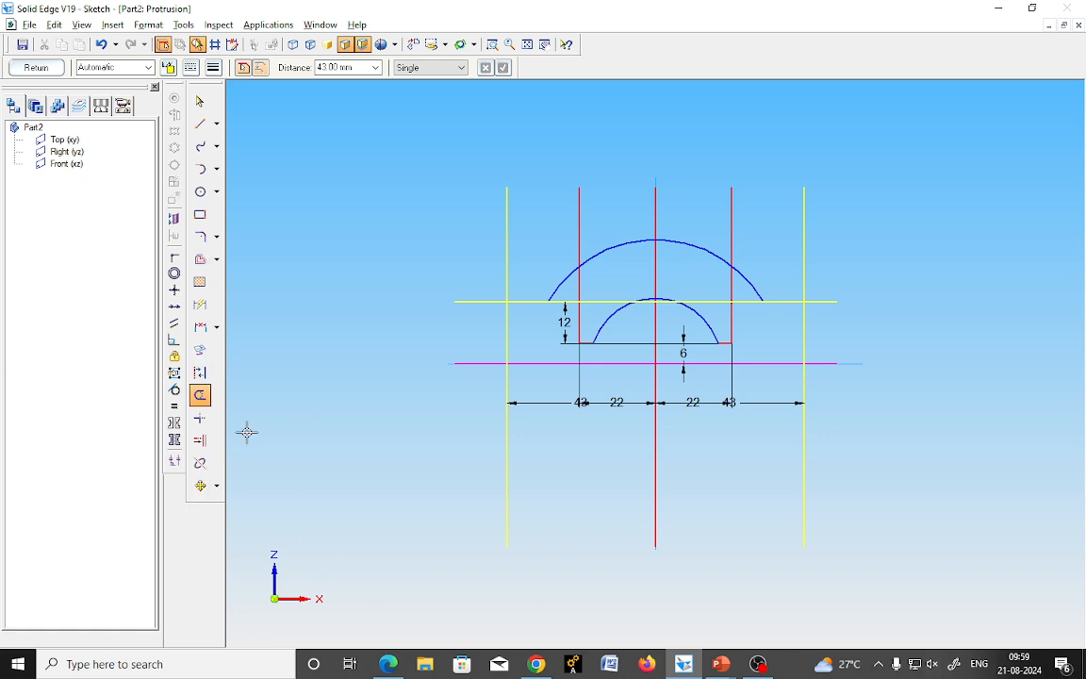
{"action": "left_click", "coordinate": [803, 462]}
{"action": "left_click", "coordinate": [804, 336]}
{"action": "left_click", "coordinate": [820, 303]}
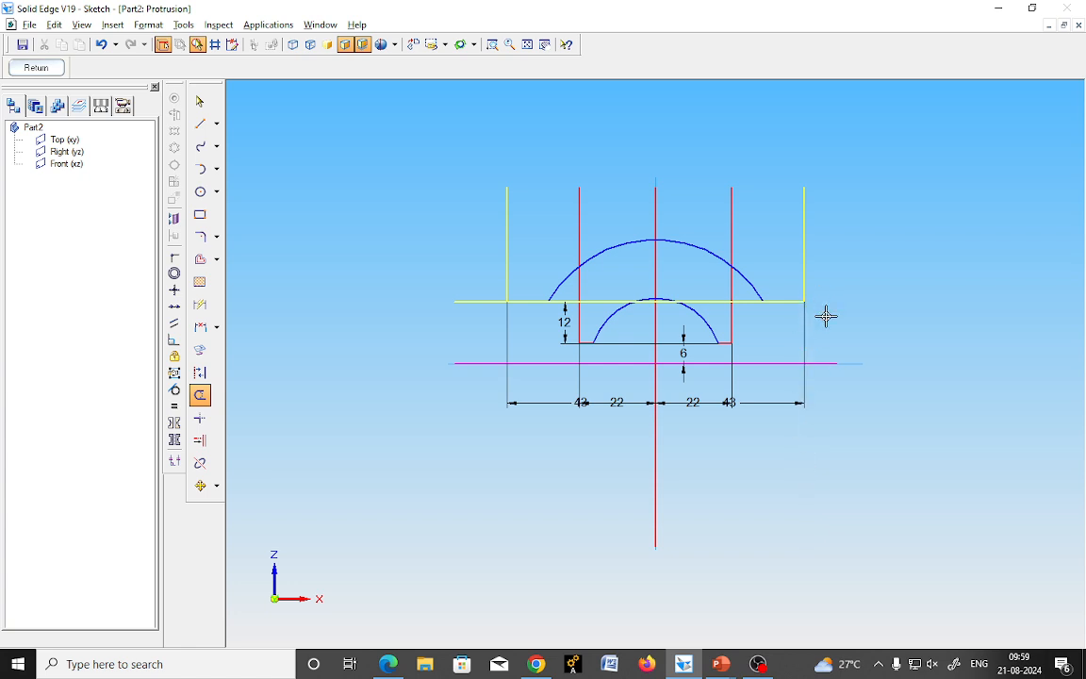
{"action": "left_click", "coordinate": [468, 302]}
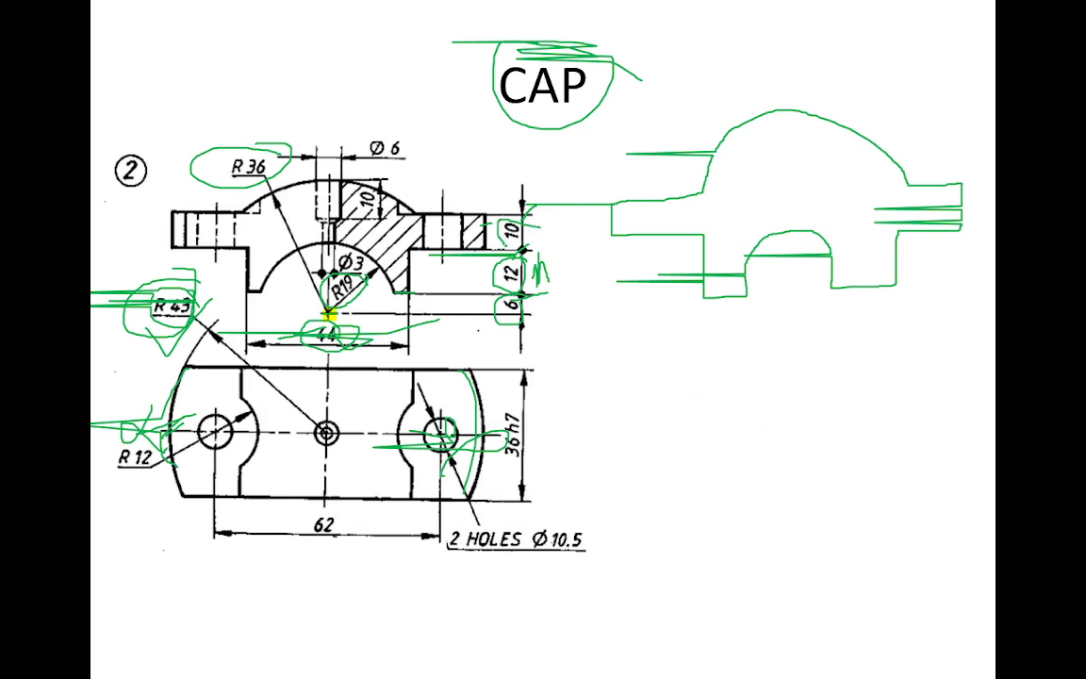
Mark the 10 dimension in ink on the CAP drawing, return to Solid Edge and offset the yellow horizontal line 10 mm upward as a single line.
{"action": "left_click_drag", "start_coordinate": [443, 235], "coordinate": [524, 249]}
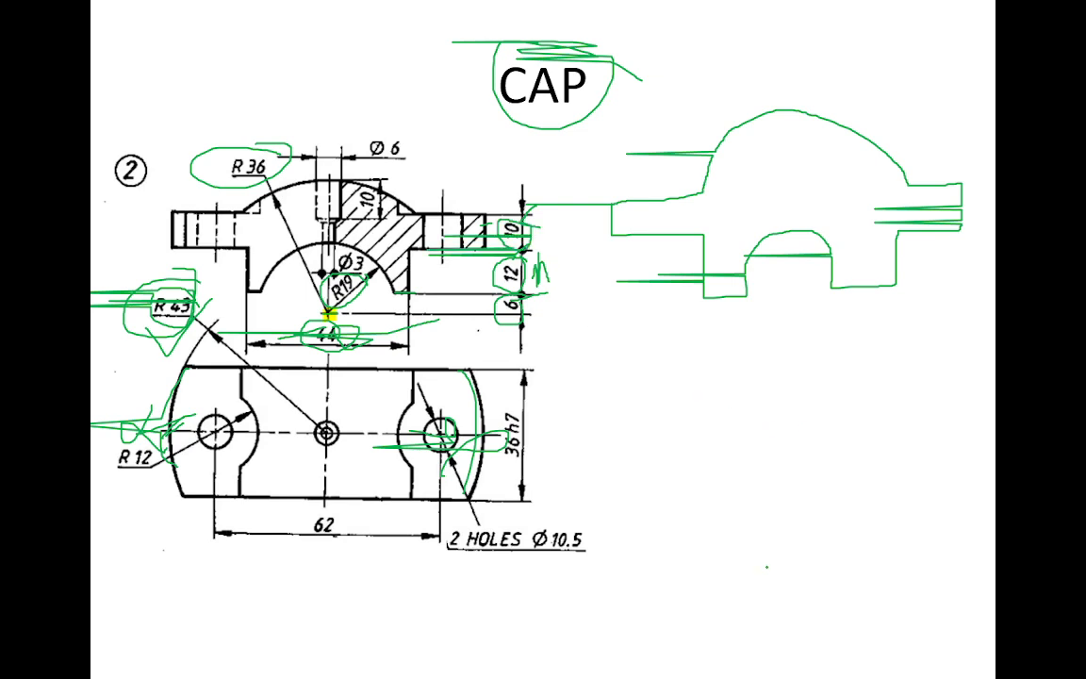
{"action": "key", "text": "alt+Tab"}
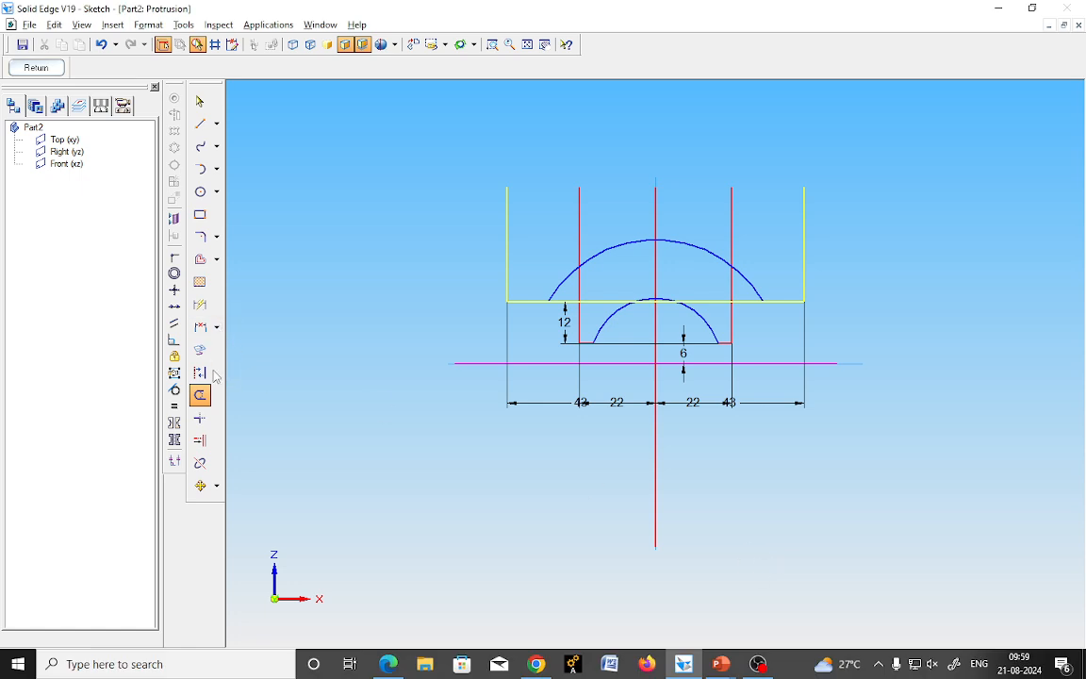
{"action": "left_click", "coordinate": [200, 259]}
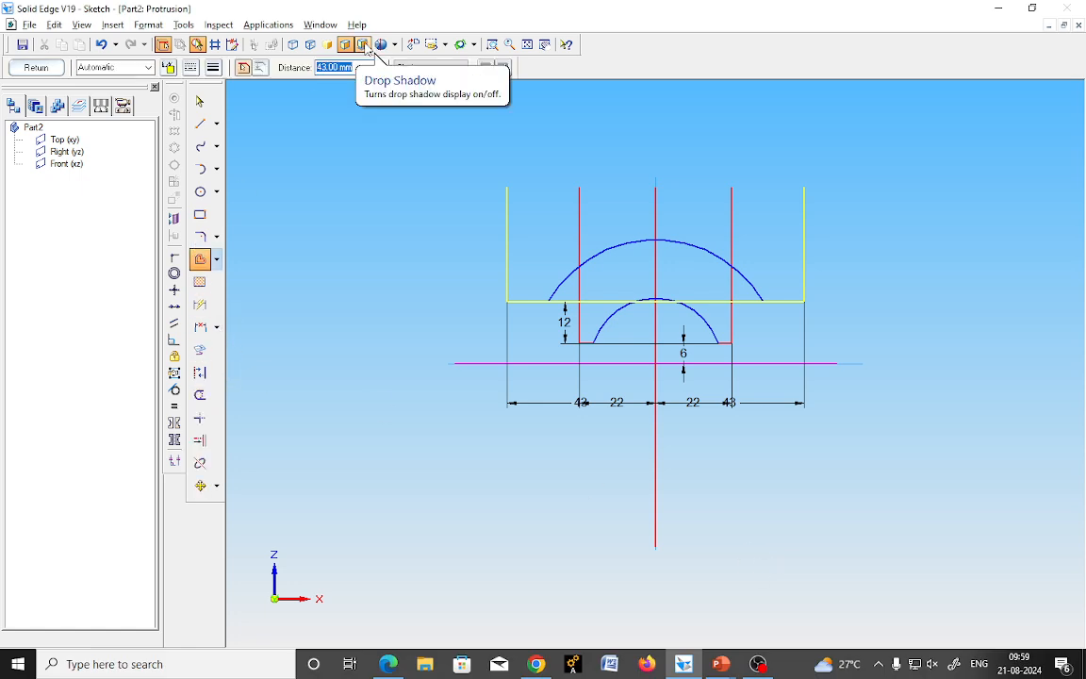
{"action": "type", "text": "10"}
{"action": "key", "text": "Return"}
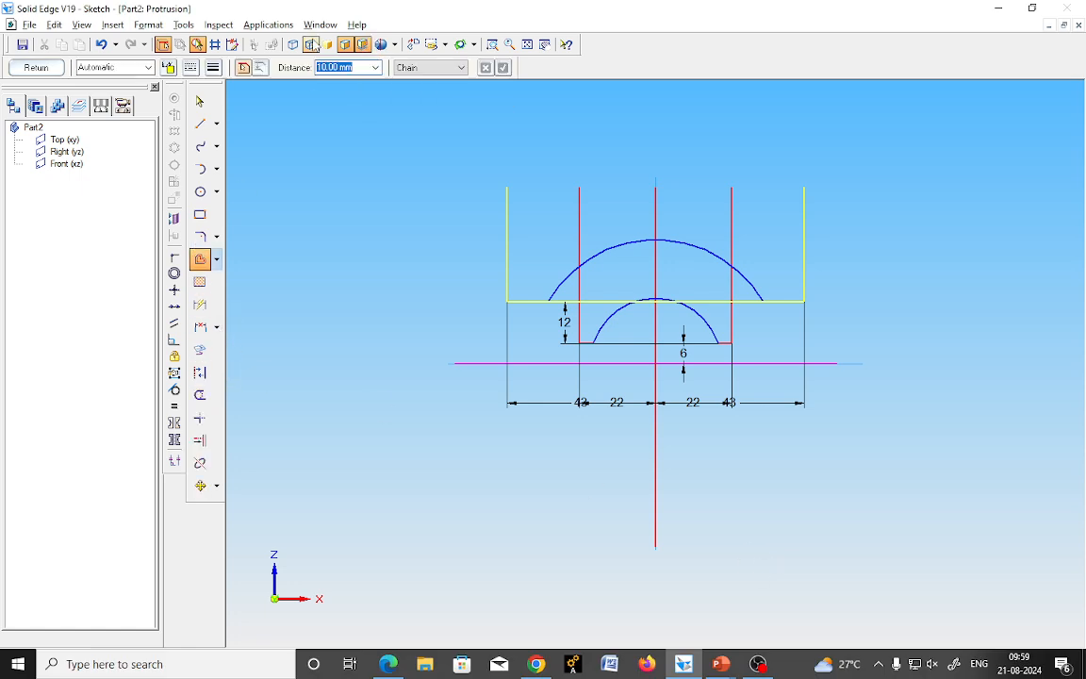
{"action": "left_click", "coordinate": [431, 67]}
{"action": "left_click", "coordinate": [415, 87]}
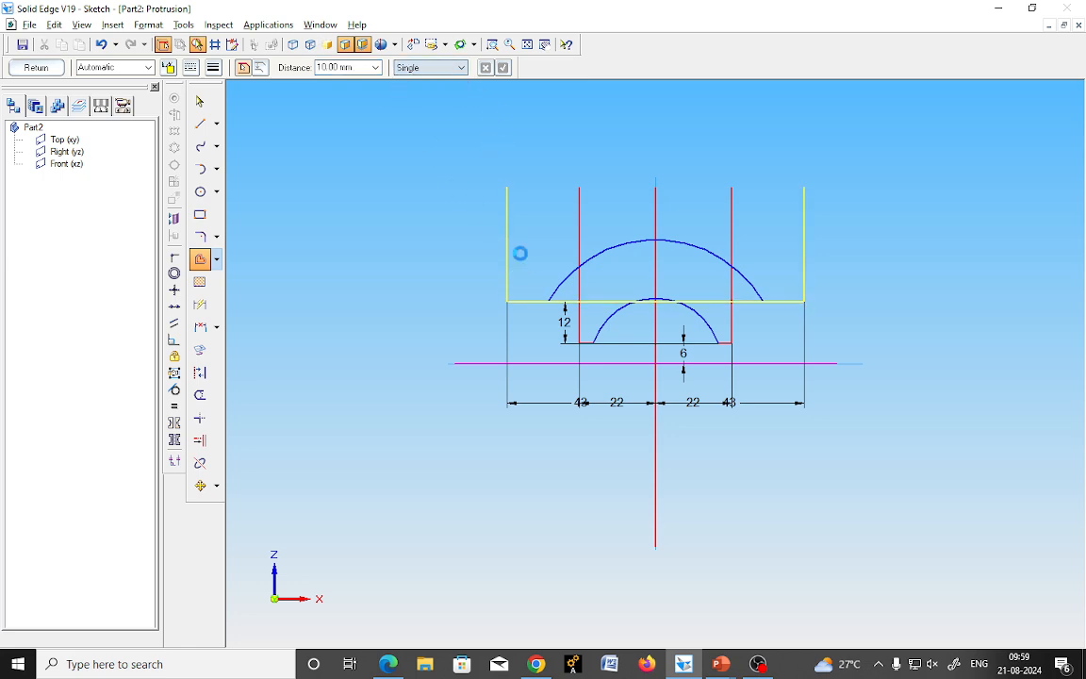
{"action": "left_click", "coordinate": [523, 304]}
{"action": "left_click", "coordinate": [502, 66]}
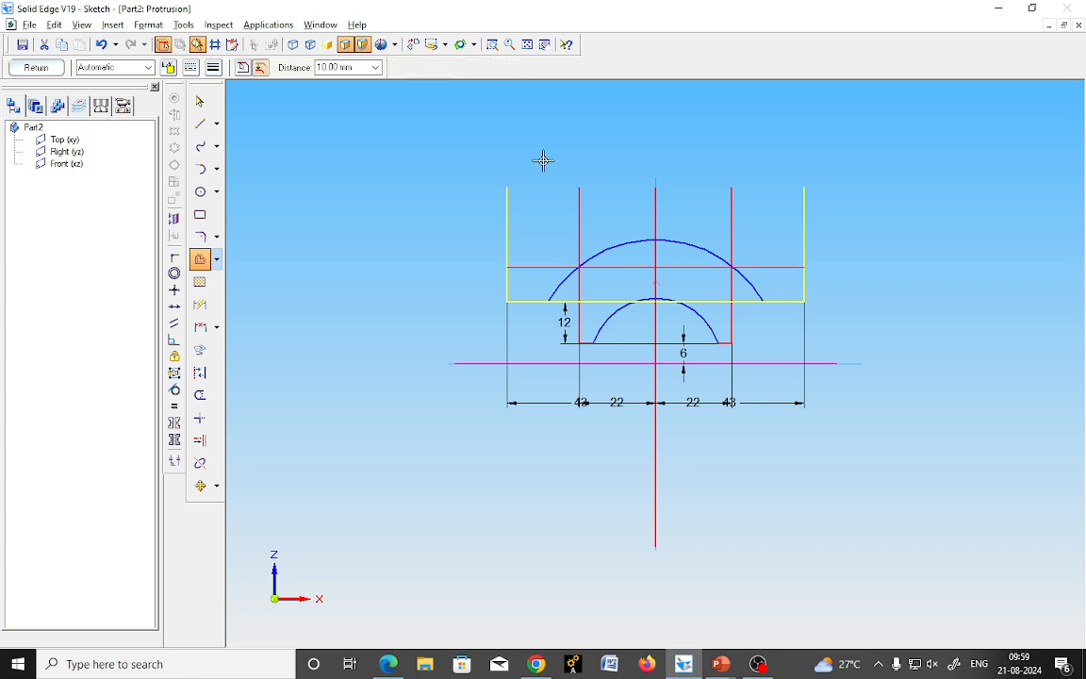
{"action": "left_click", "coordinate": [556, 188]}
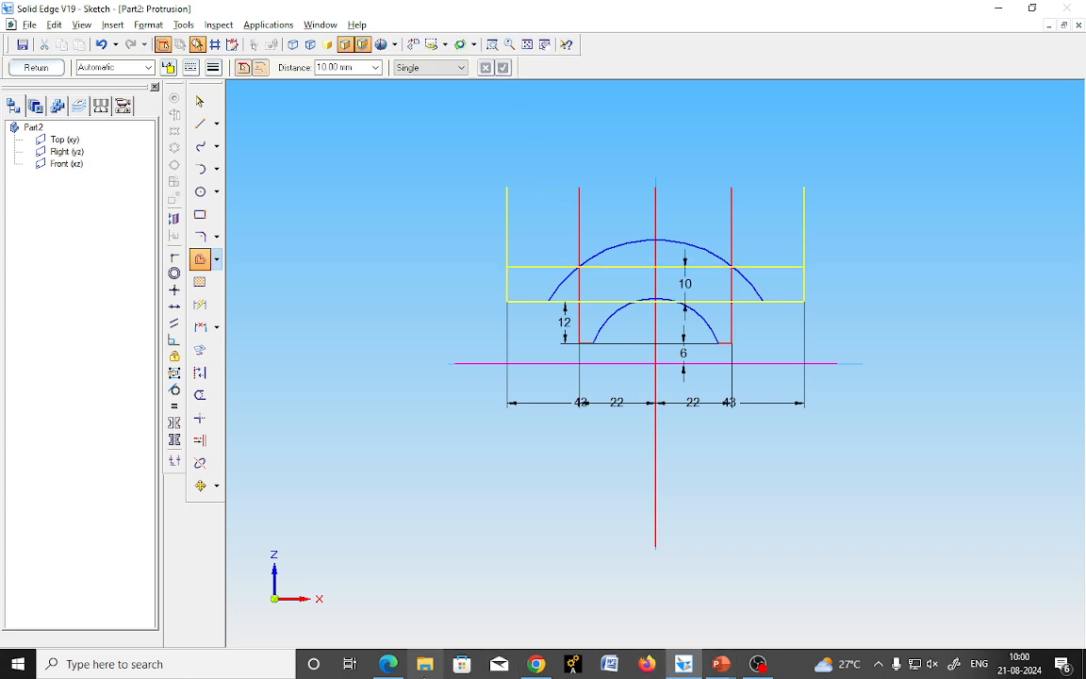
Trim the vertical lines above the flange, the outer arc's ends inside the flanges and the lines crossing the cap's interior.
{"action": "left_click", "coordinate": [200, 395]}
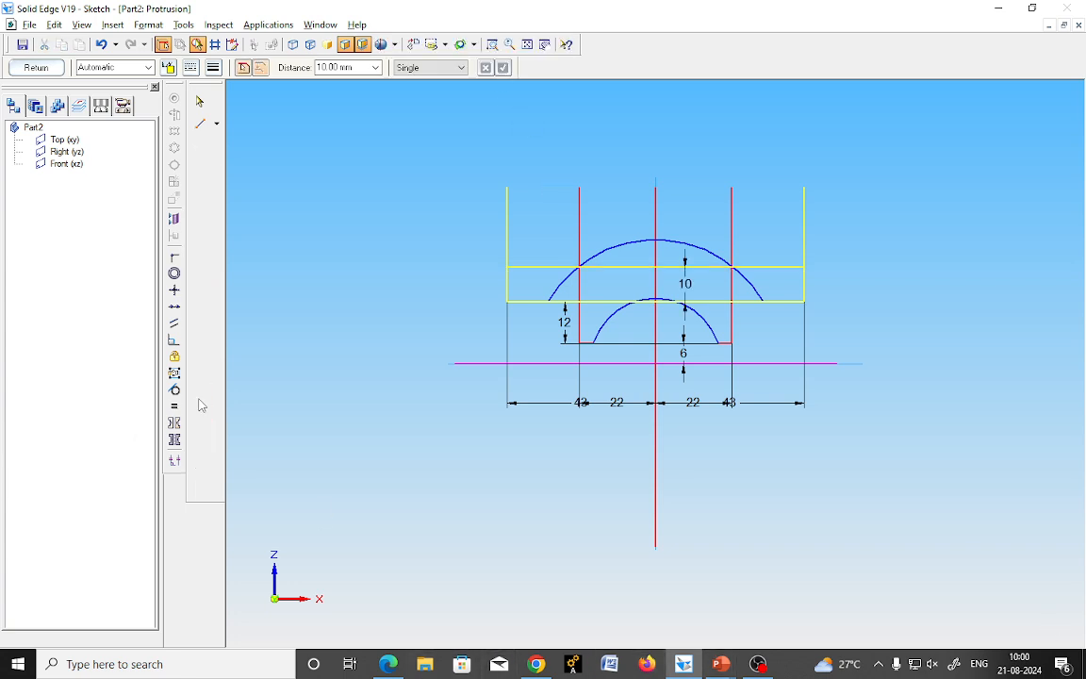
{"action": "left_click", "coordinate": [506, 213]}
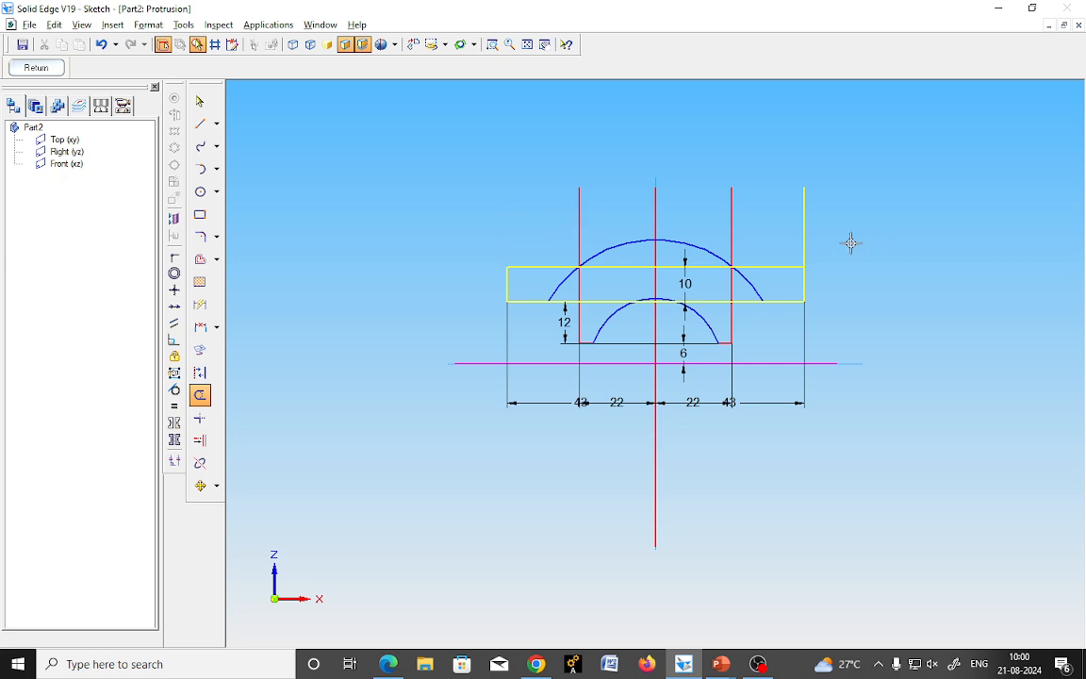
{"action": "left_click", "coordinate": [557, 289]}
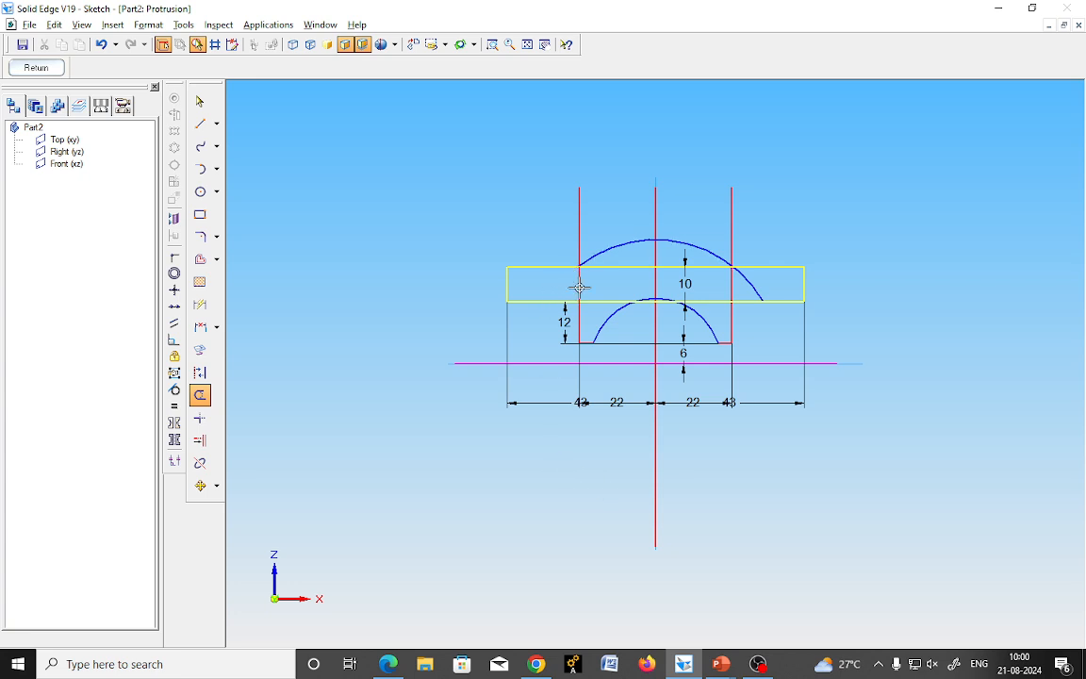
{"action": "left_click", "coordinate": [579, 215]}
{"action": "left_click", "coordinate": [657, 203]}
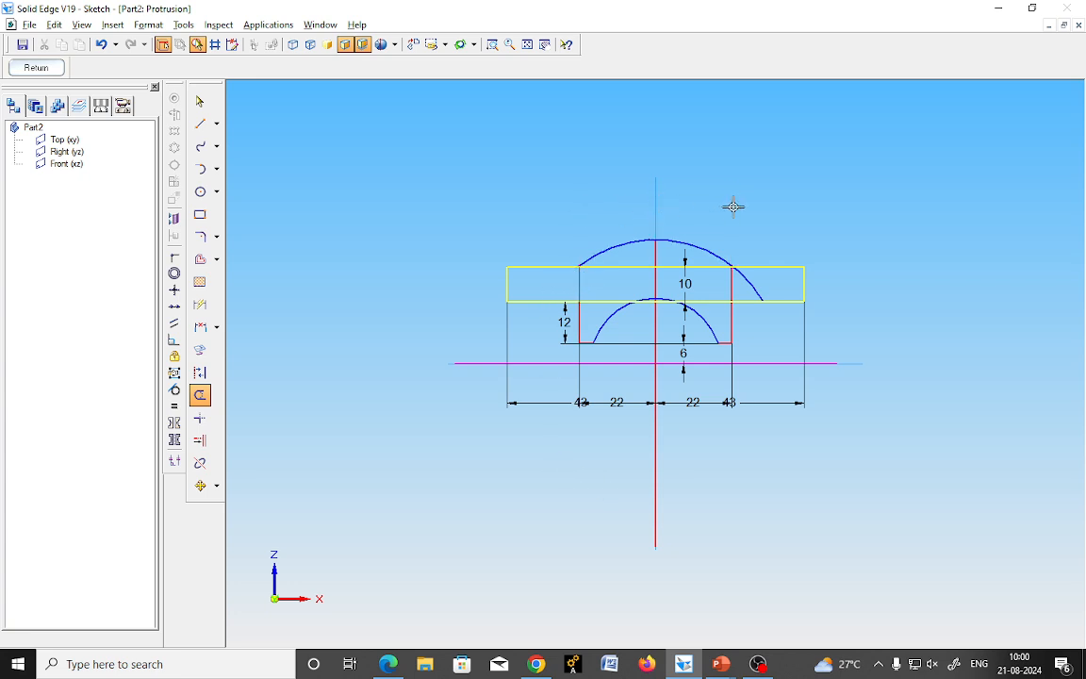
{"action": "left_click", "coordinate": [752, 285]}
{"action": "left_click", "coordinate": [624, 267]}
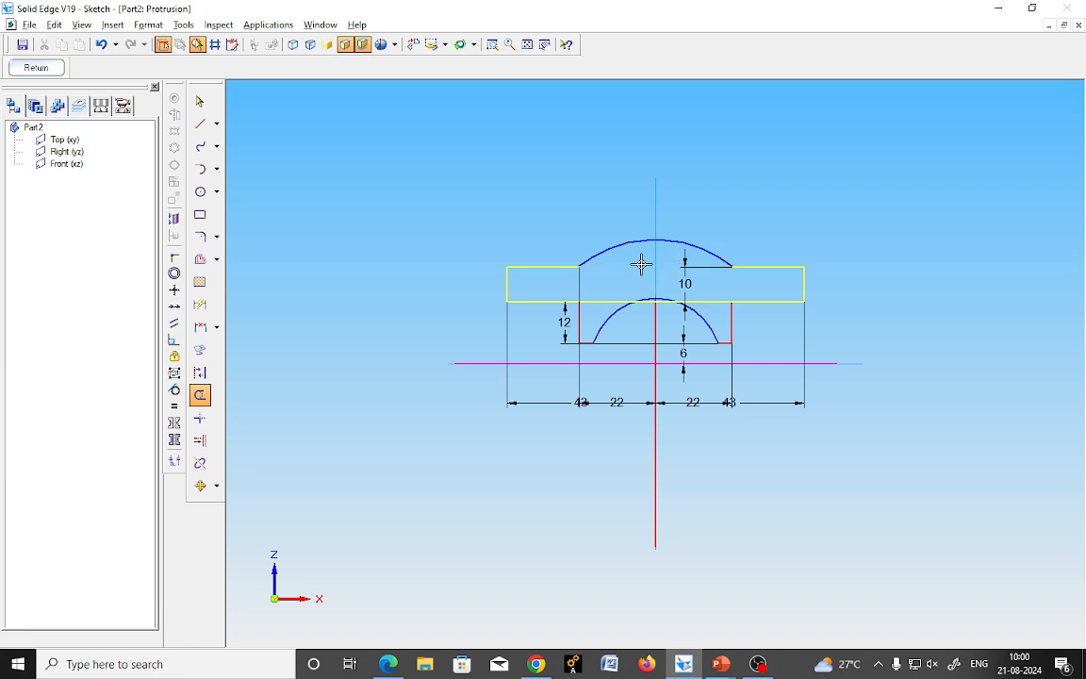
{"action": "key", "text": "ctrl+z"}
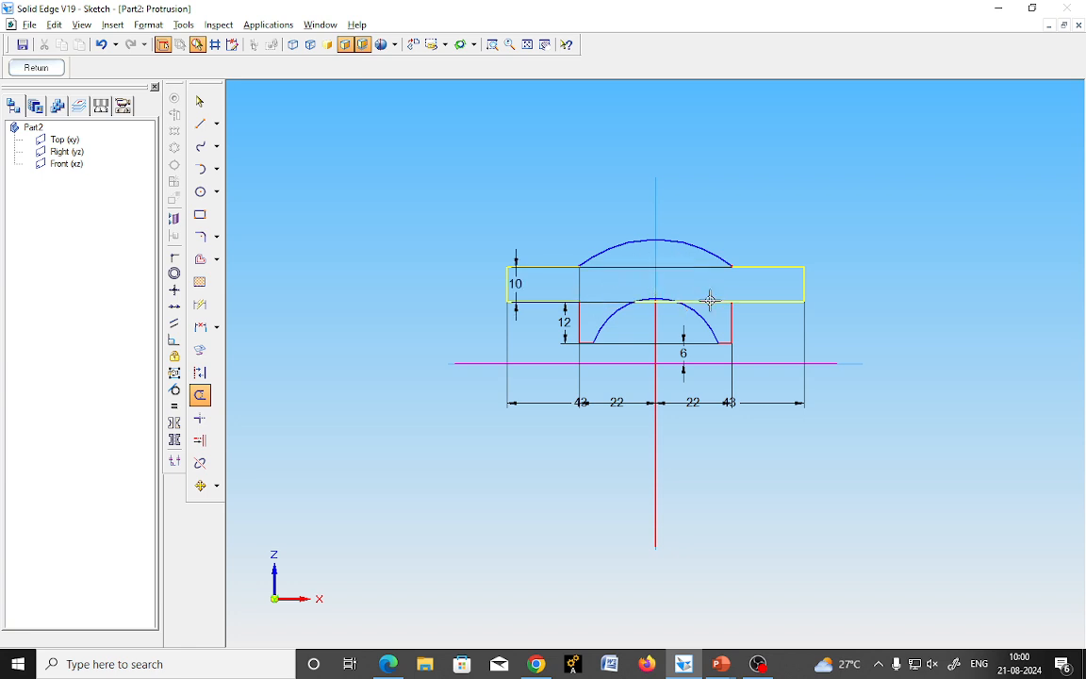
{"action": "key", "text": "ctrl+y"}
Delete the remaining red vertical centreline and the magenta horizontal construction line.
{"action": "left_click", "coordinate": [200, 101]}
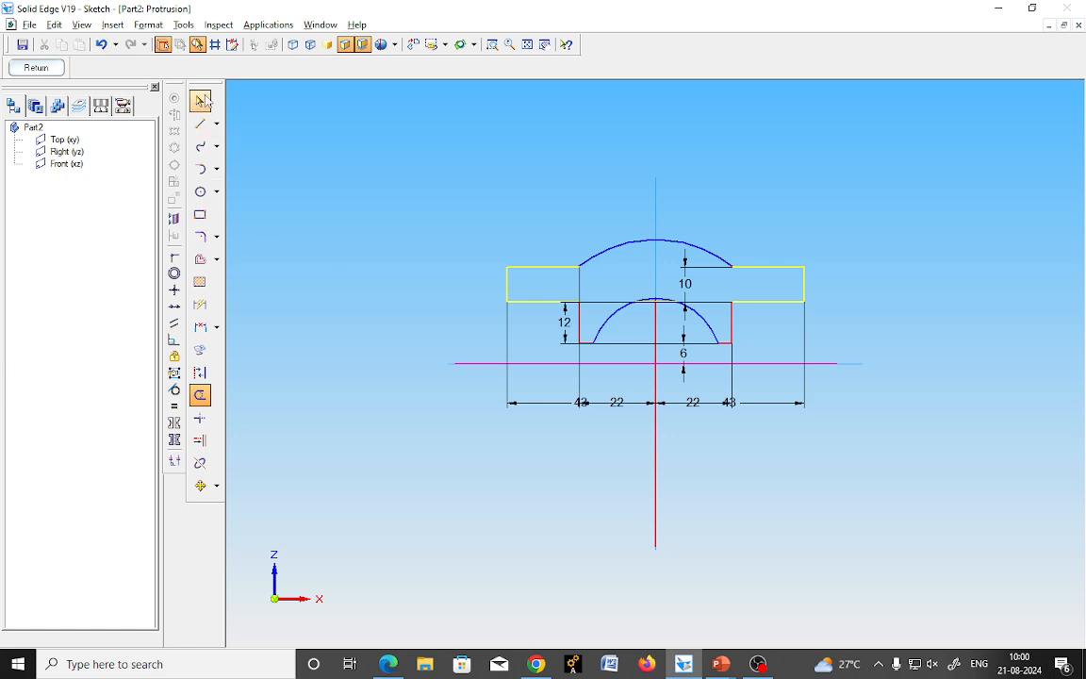
{"action": "left_click_drag", "start_coordinate": [415, 179], "coordinate": [984, 421]}
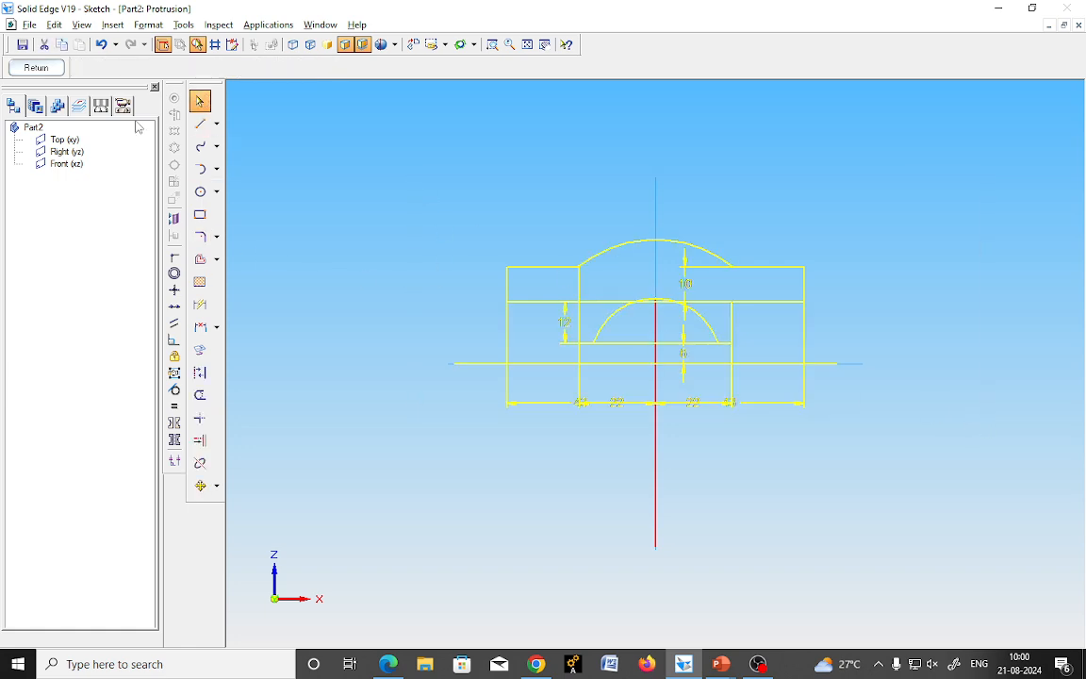
{"action": "left_click", "coordinate": [349, 226]}
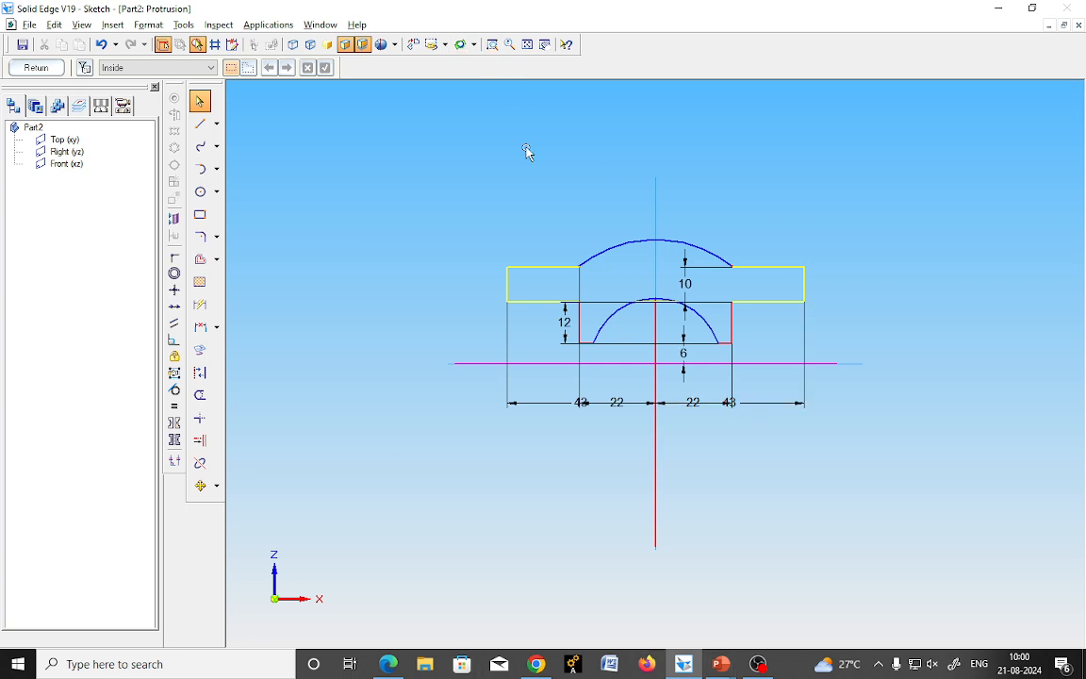
{"action": "left_click", "coordinate": [655, 451]}
{"action": "key", "text": "Delete"}
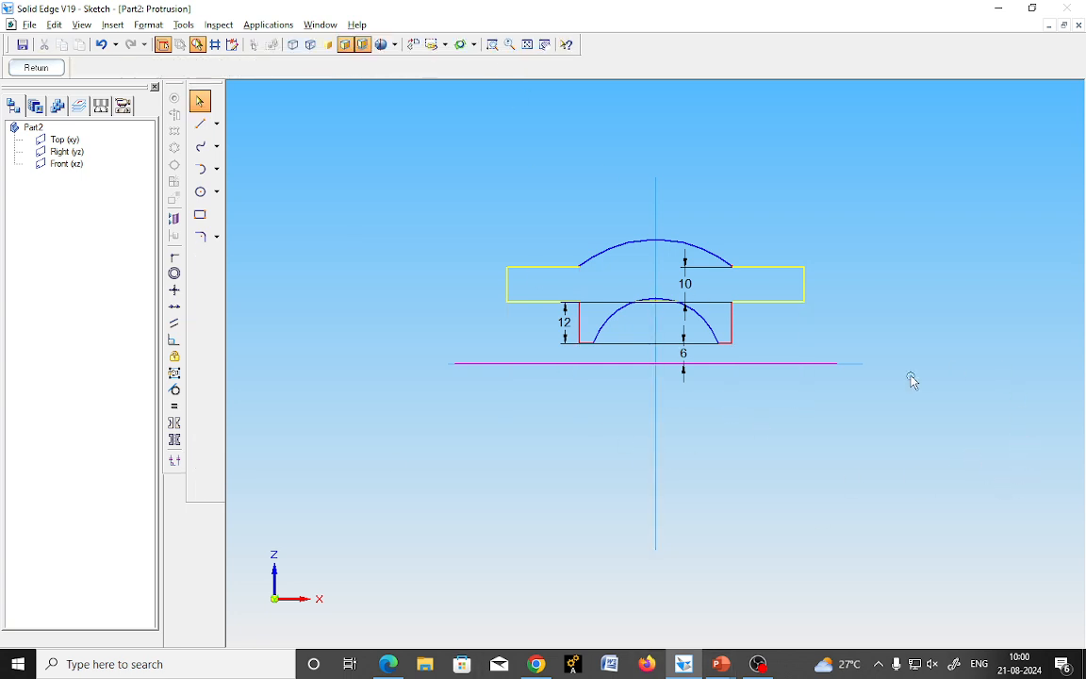
{"action": "left_click", "coordinate": [830, 364]}
{"action": "key", "text": "Delete"}
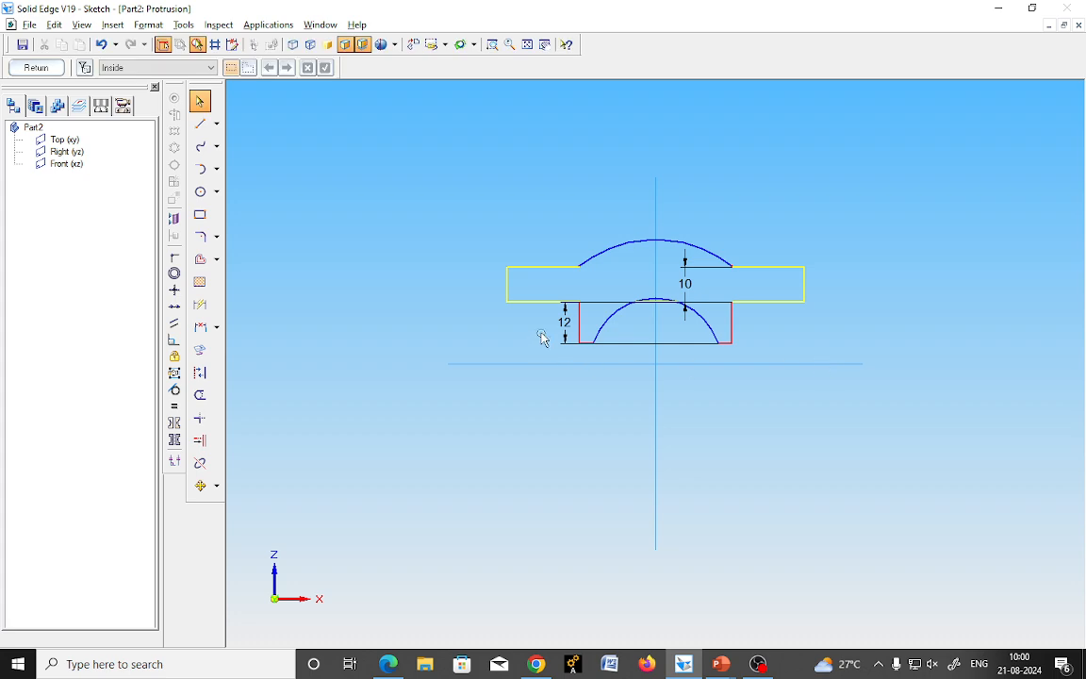
Delete the 12 and 10 dimensions and the leftover yellow segment under the inner arc's crown.
{"action": "left_click", "coordinate": [563, 318]}
{"action": "key", "text": "Delete"}
{"action": "left_click", "coordinate": [693, 283]}
{"action": "key", "text": "Delete"}
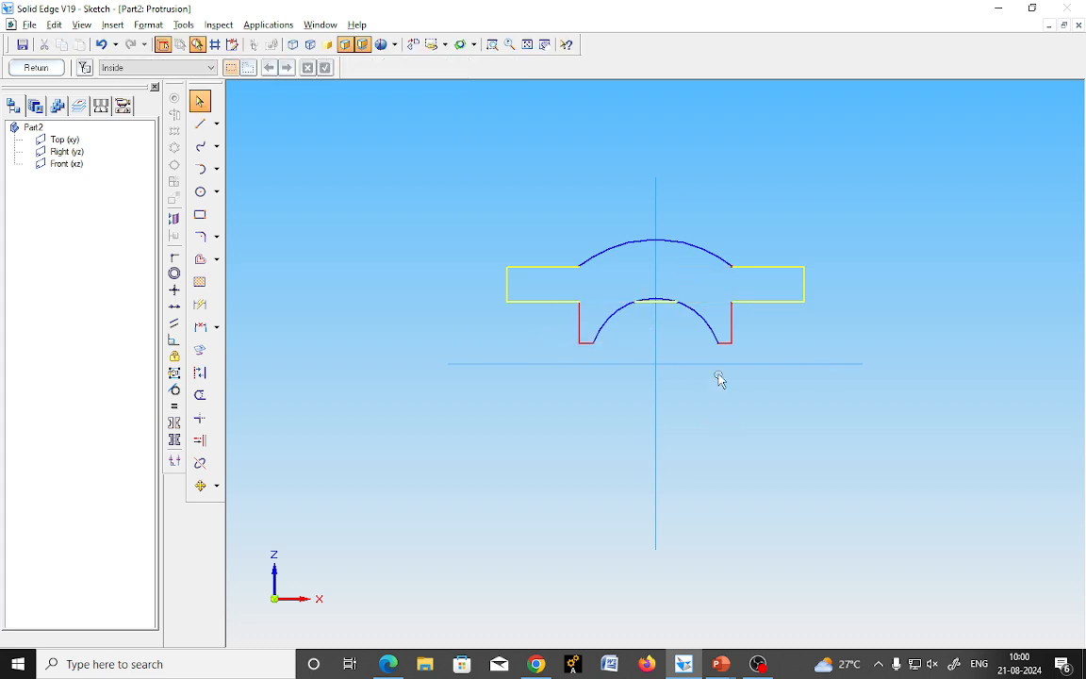
{"action": "left_click", "coordinate": [659, 302]}
{"action": "key", "text": "Delete"}
Trim the small yellow and red leftover segments where the outer arc meets the left flange.
{"action": "left_click", "coordinate": [492, 45]}
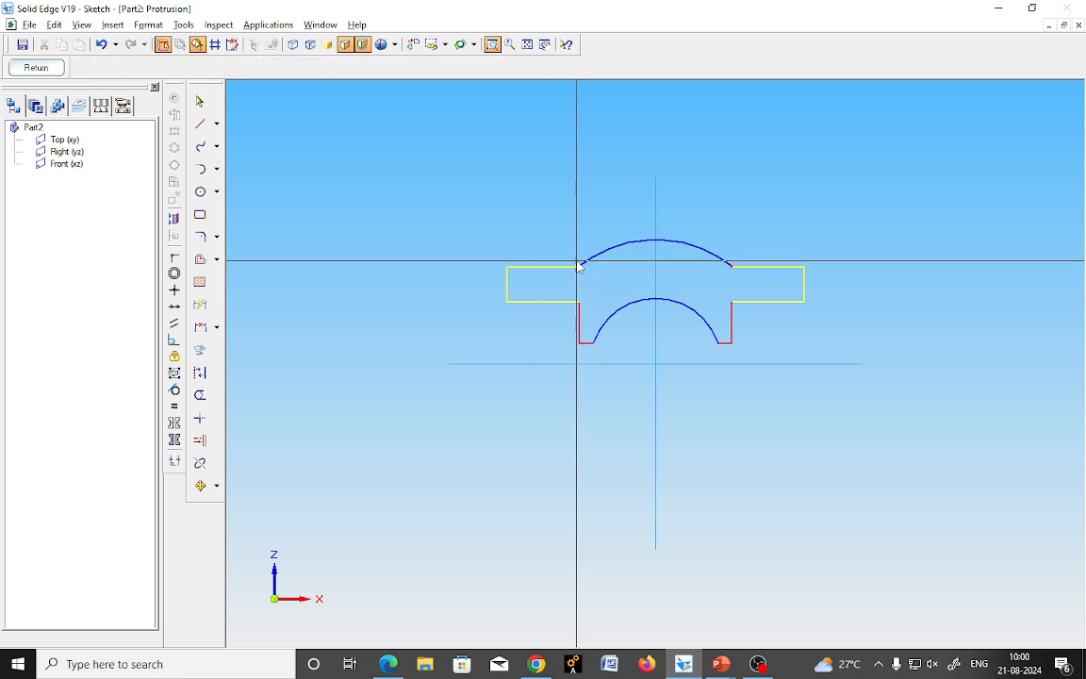
{"action": "left_click", "coordinate": [582, 274]}
{"action": "left_click", "coordinate": [582, 274]}
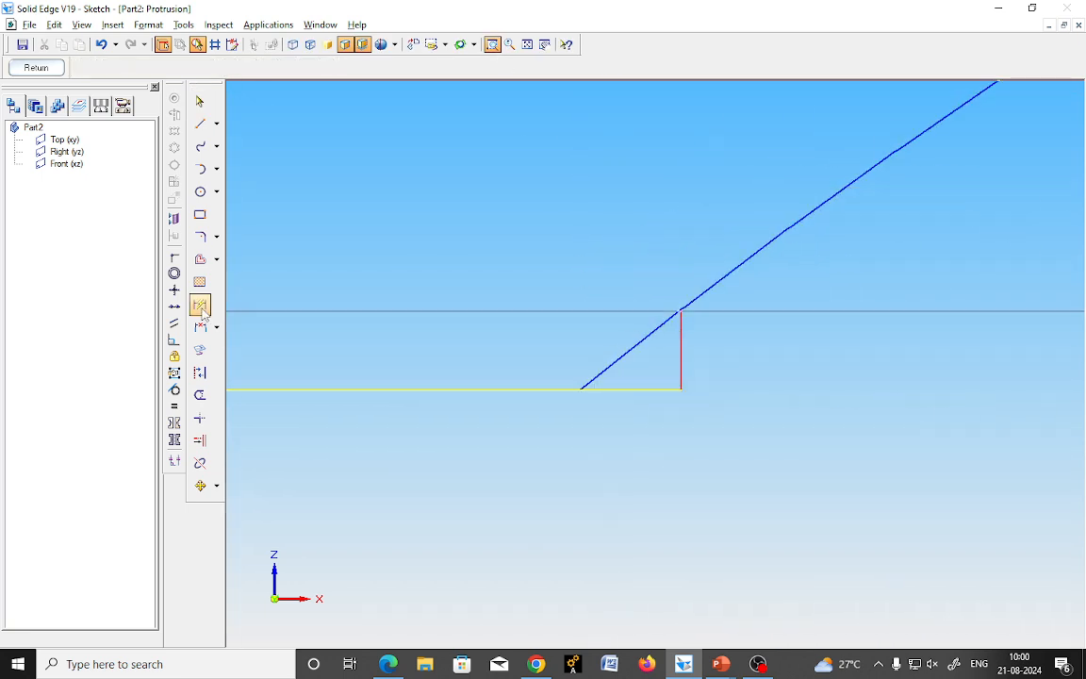
{"action": "left_click", "coordinate": [200, 394]}
{"action": "left_click", "coordinate": [633, 389]}
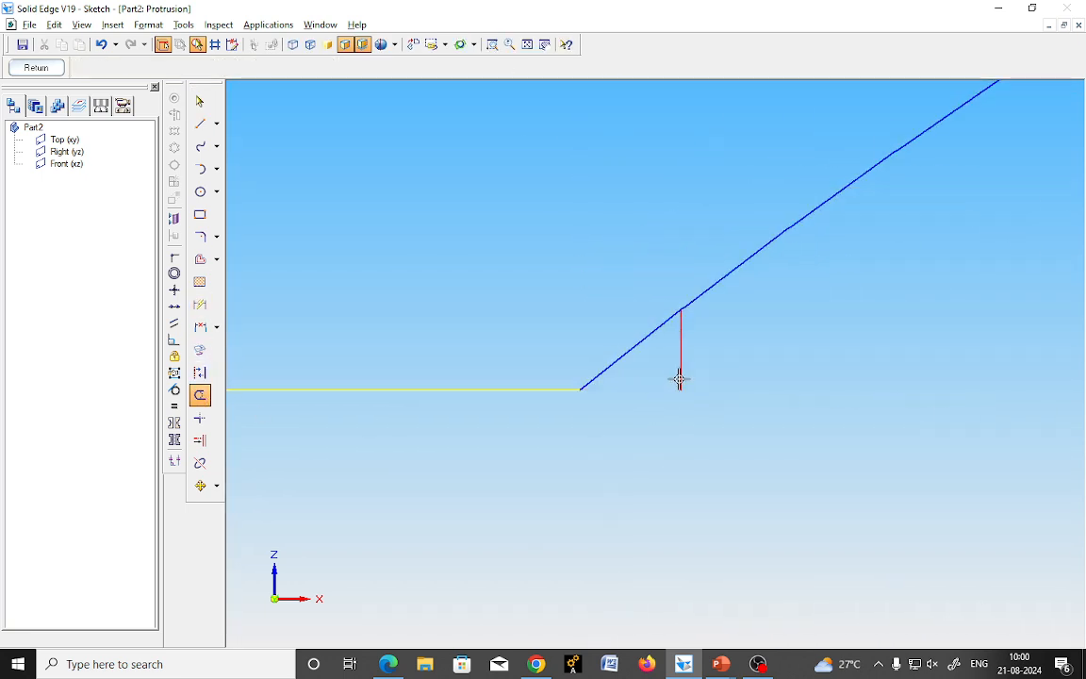
{"action": "left_click", "coordinate": [679, 377]}
Trim the small red and yellow leftover segments where the outer arc meets the right flange.
{"action": "left_click", "coordinate": [527, 44]}
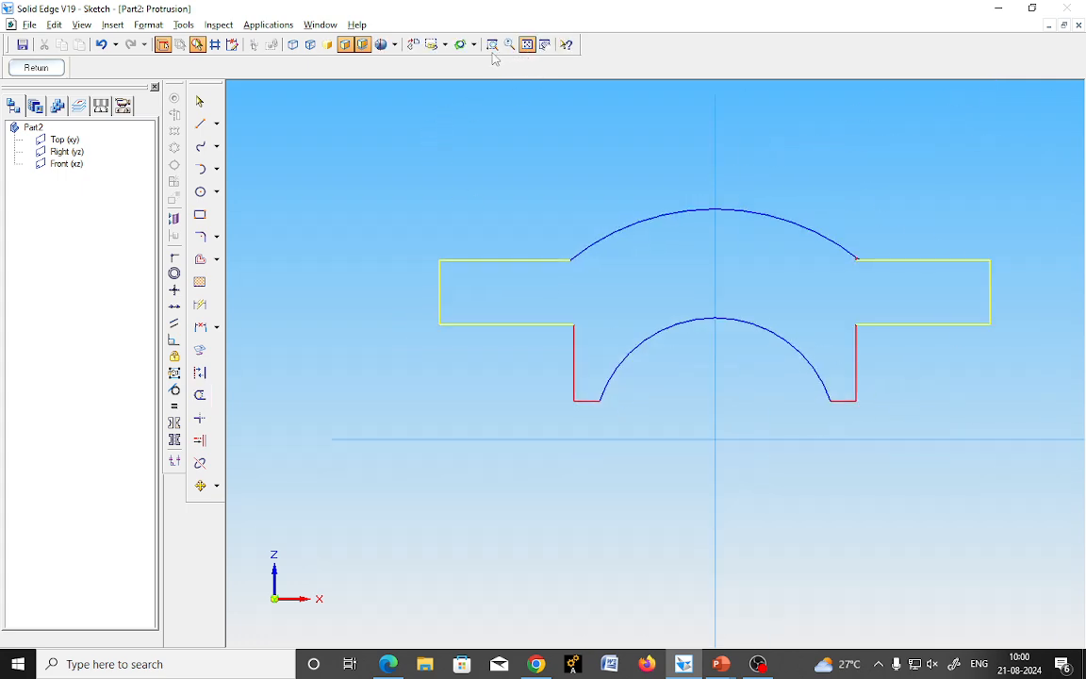
{"action": "left_click", "coordinate": [493, 44]}
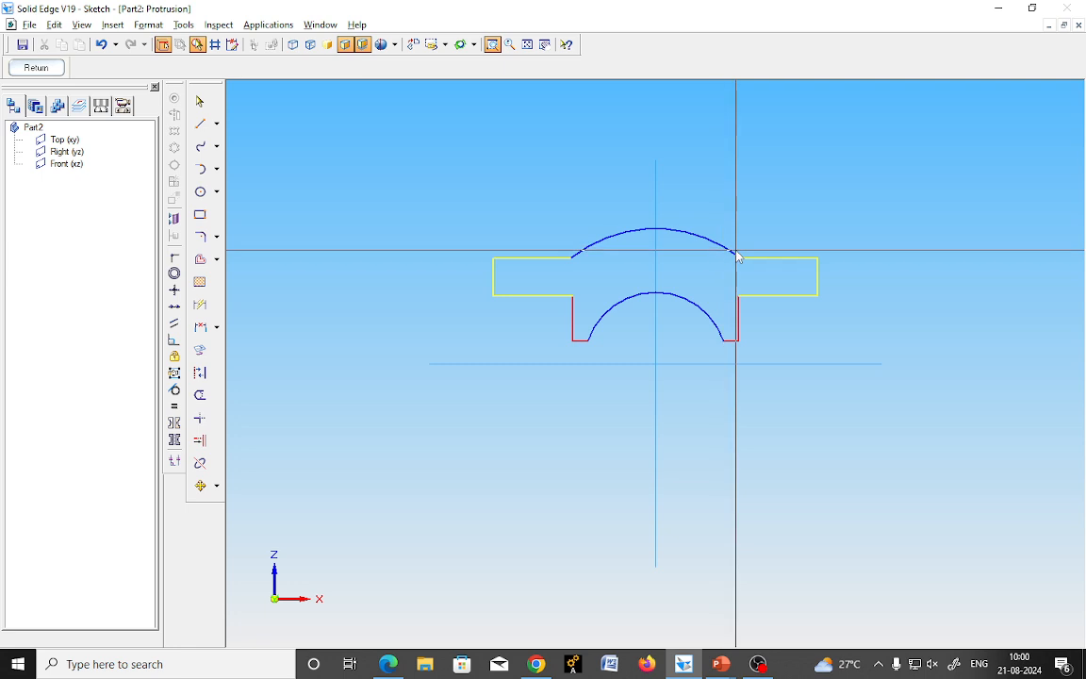
{"action": "key", "text": "Escape"}
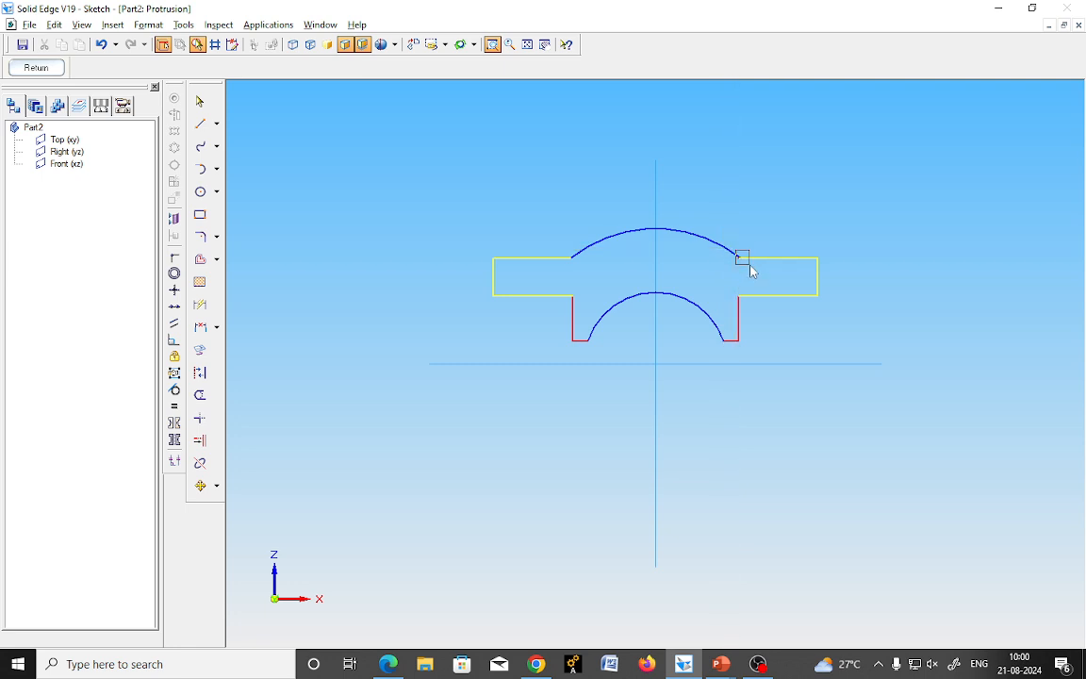
{"action": "scroll", "coordinate": [751, 272], "scroll_direction": "up", "scroll_amount": 5}
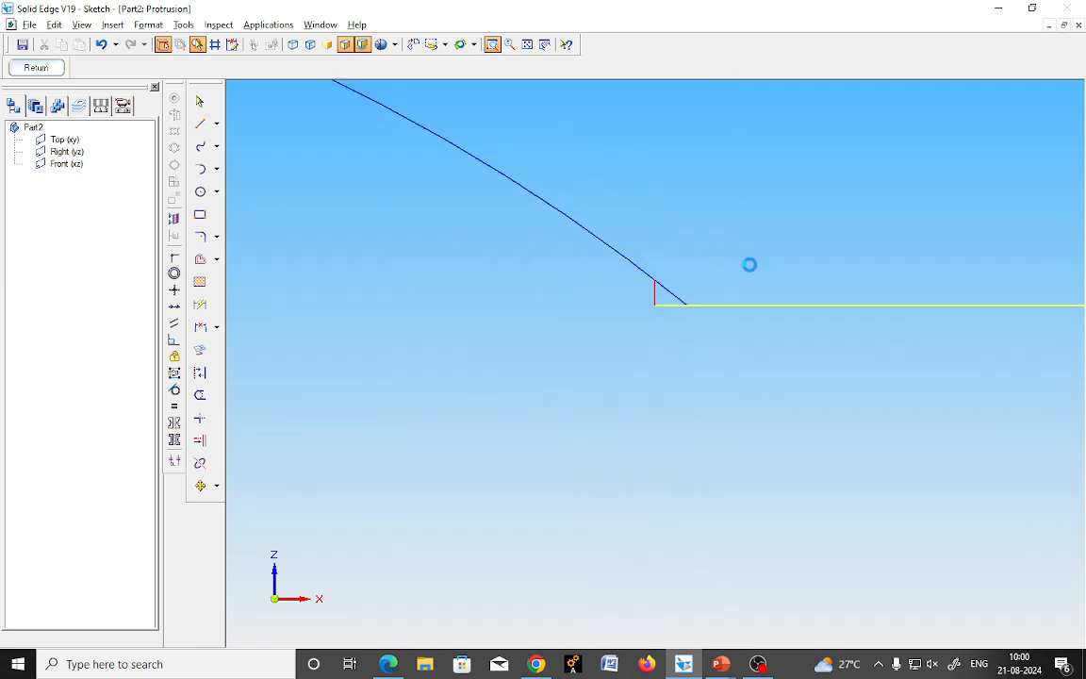
{"action": "left_click", "coordinate": [201, 395]}
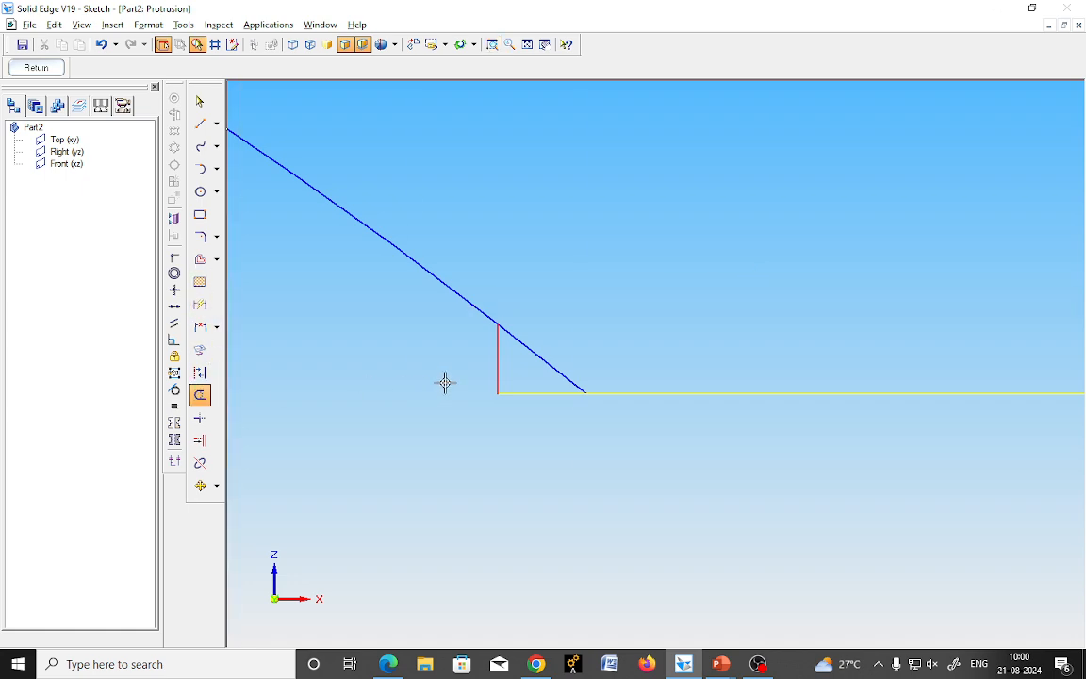
{"action": "left_click", "coordinate": [497, 364]}
{"action": "left_click", "coordinate": [519, 395]}
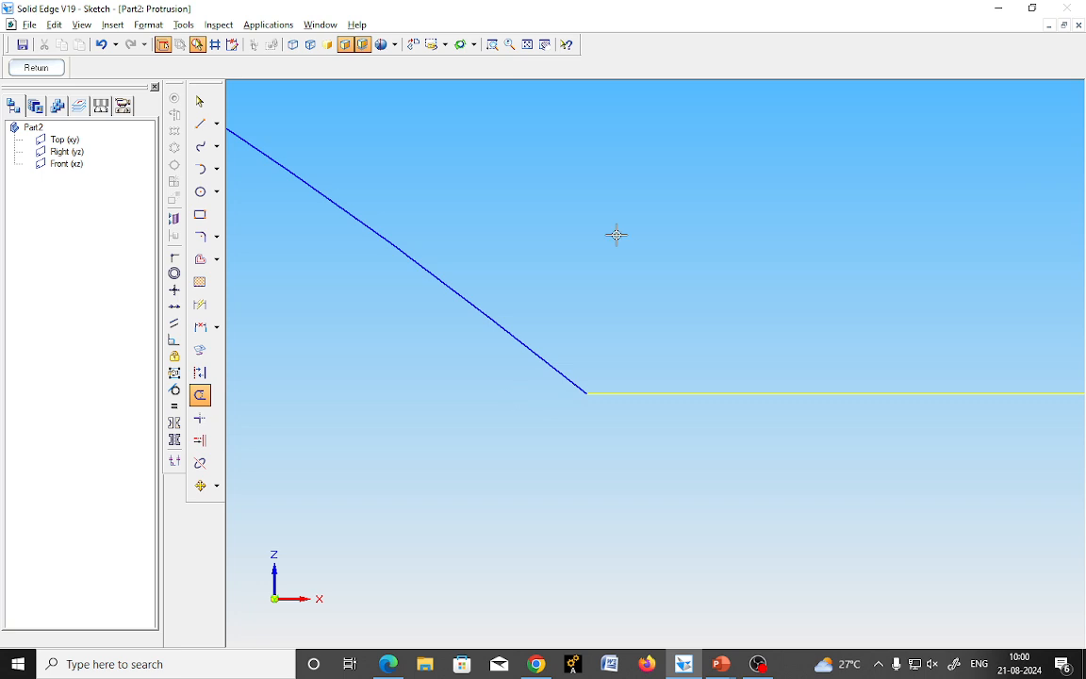
{"action": "left_click", "coordinate": [528, 45]}
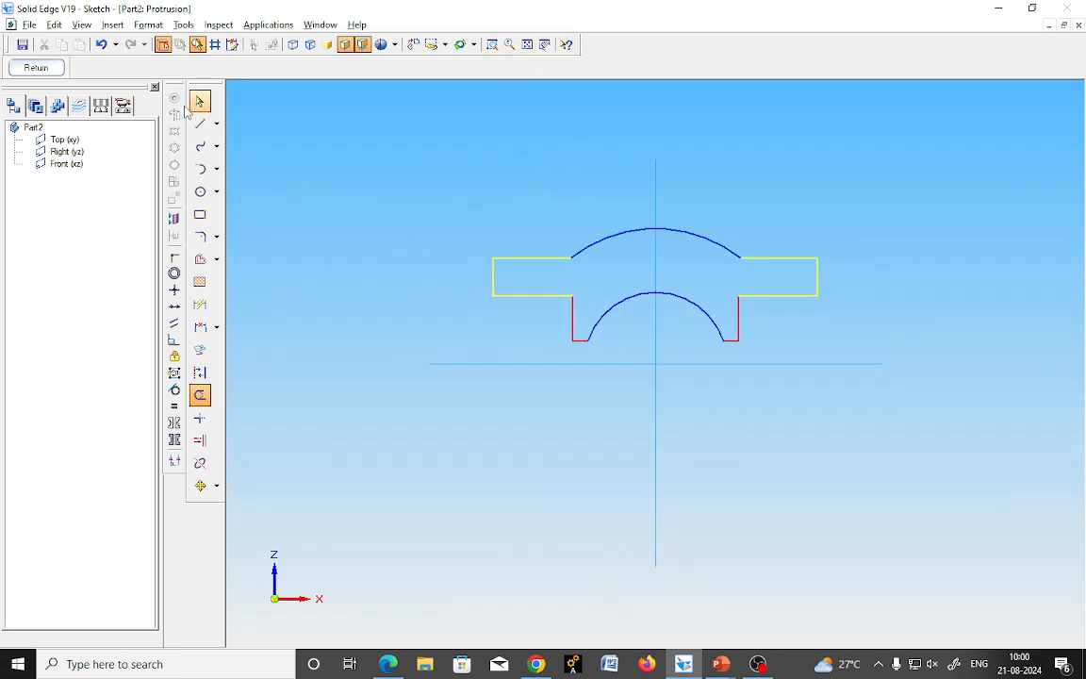
Close the cap's profile sketch and extrude it symmetrically to a total depth of 36 mm.
{"action": "left_click", "coordinate": [36, 67]}
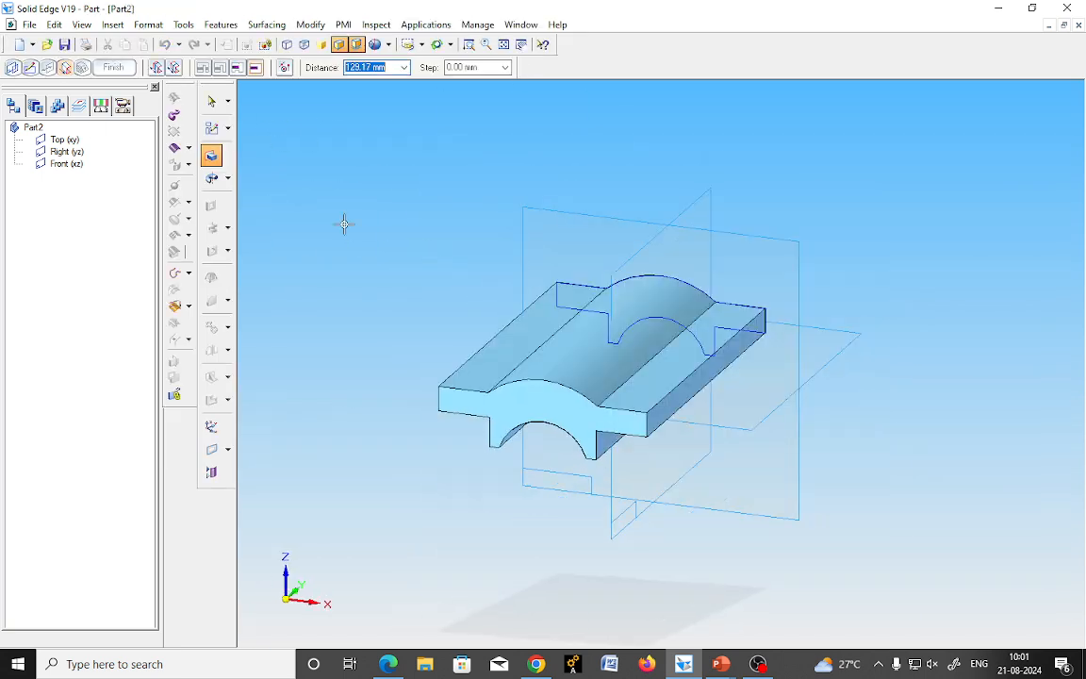
{"action": "left_click", "coordinate": [173, 69]}
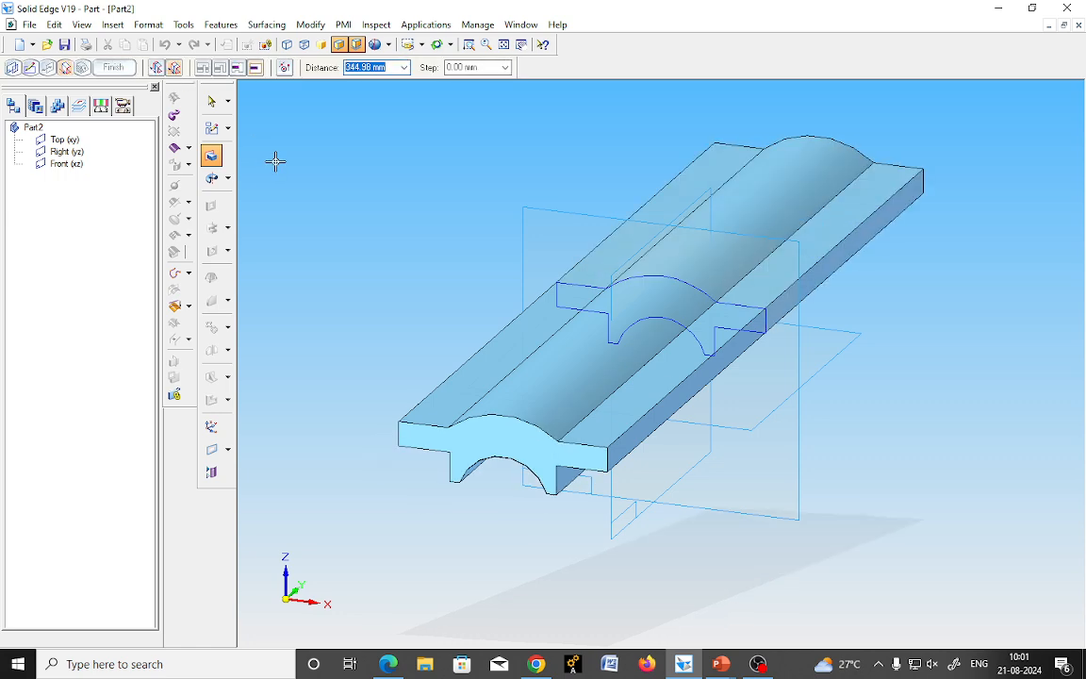
{"action": "type", "text": "36"}
{"action": "key", "text": "Return"}
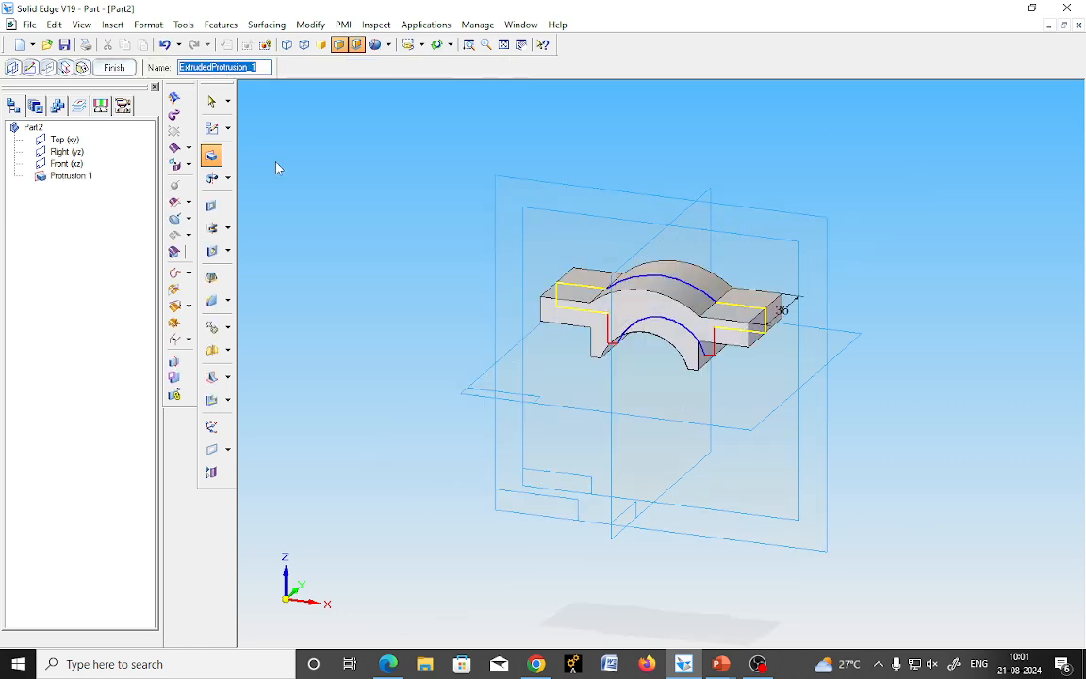
{"action": "left_click", "coordinate": [114, 68]}
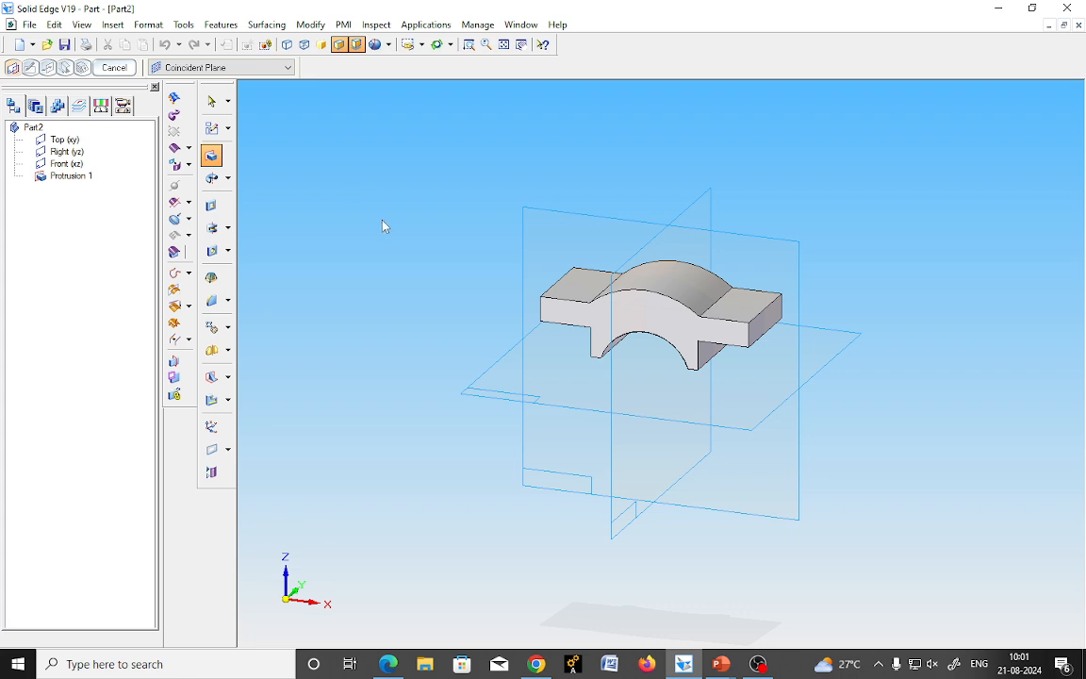
Switch to the CAP drawing in PowerPoint and mark the 10.5 mm holes, the R12 recess and the 62 mm hole spacing, then return to Solid Edge.
{"action": "key", "text": "alt+Tab"}
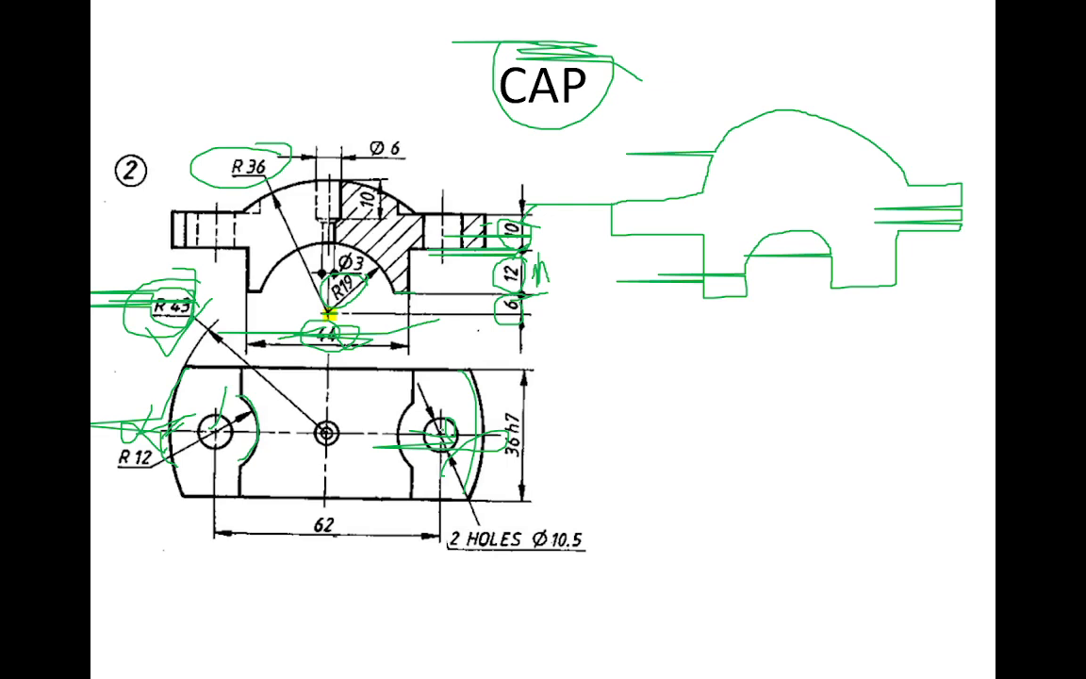
{"action": "left_click_drag", "start_coordinate": [442, 437], "coordinate": [356, 444]}
{"action": "left_click_drag", "start_coordinate": [473, 577], "coordinate": [608, 535]}
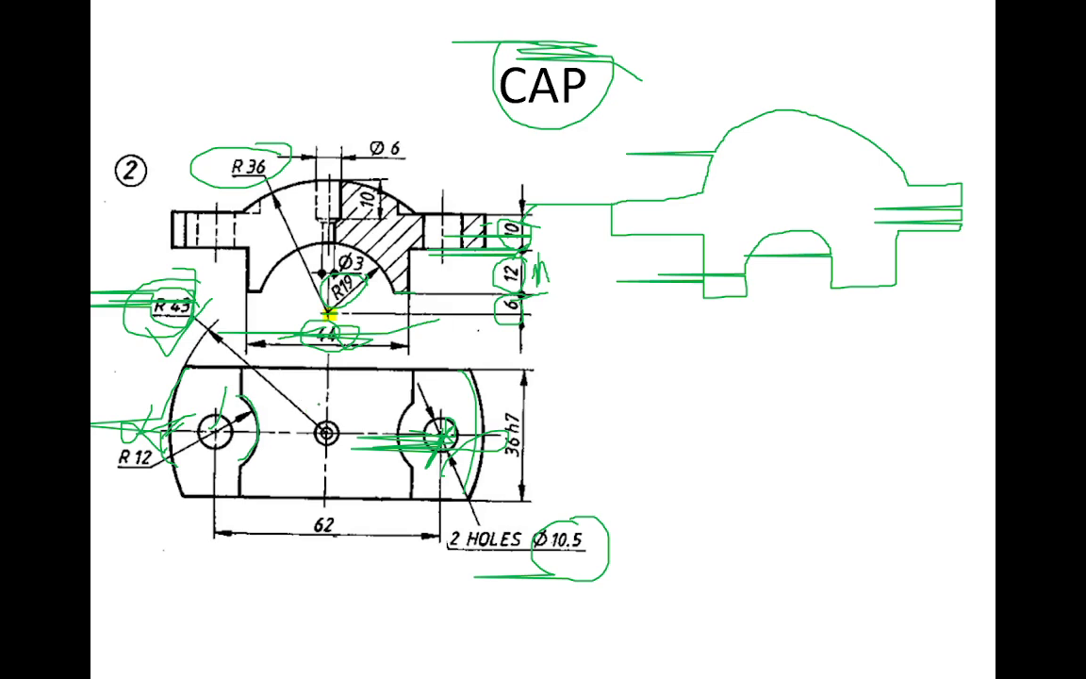
{"action": "mouse_move", "coordinate": [151, 469]}
{"action": "left_mouse_down"}
{"action": "mouse_move", "coordinate": [248, 466]}
{"action": "mouse_move", "coordinate": [238, 398]}
{"action": "left_mouse_up"}
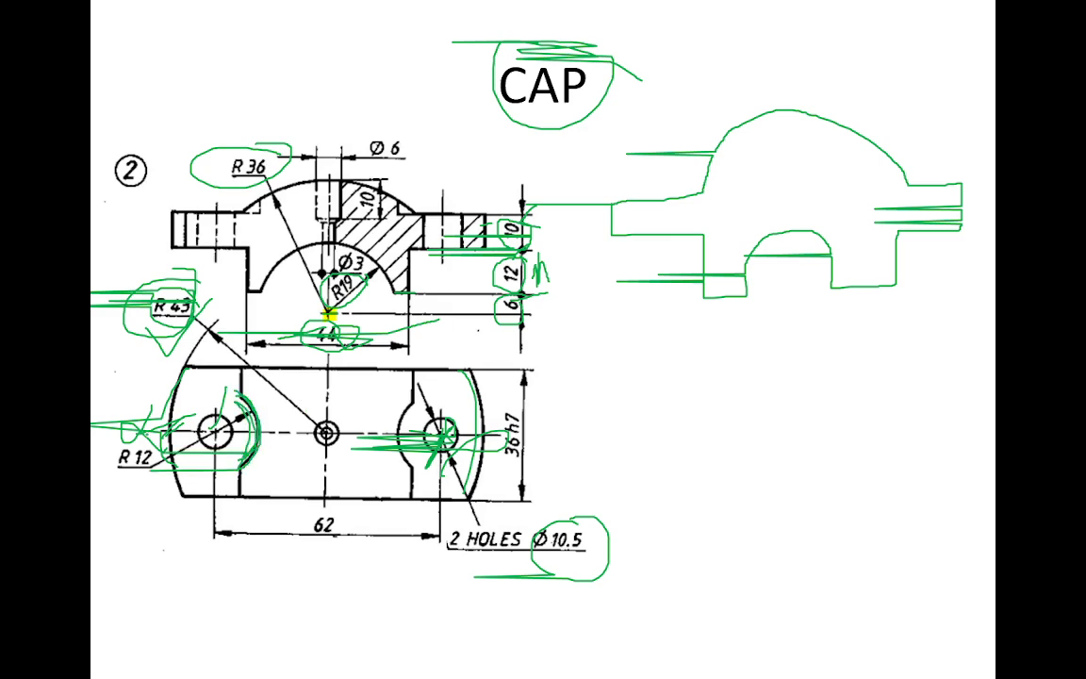
{"action": "left_click_drag", "start_coordinate": [146, 407], "coordinate": [155, 486]}
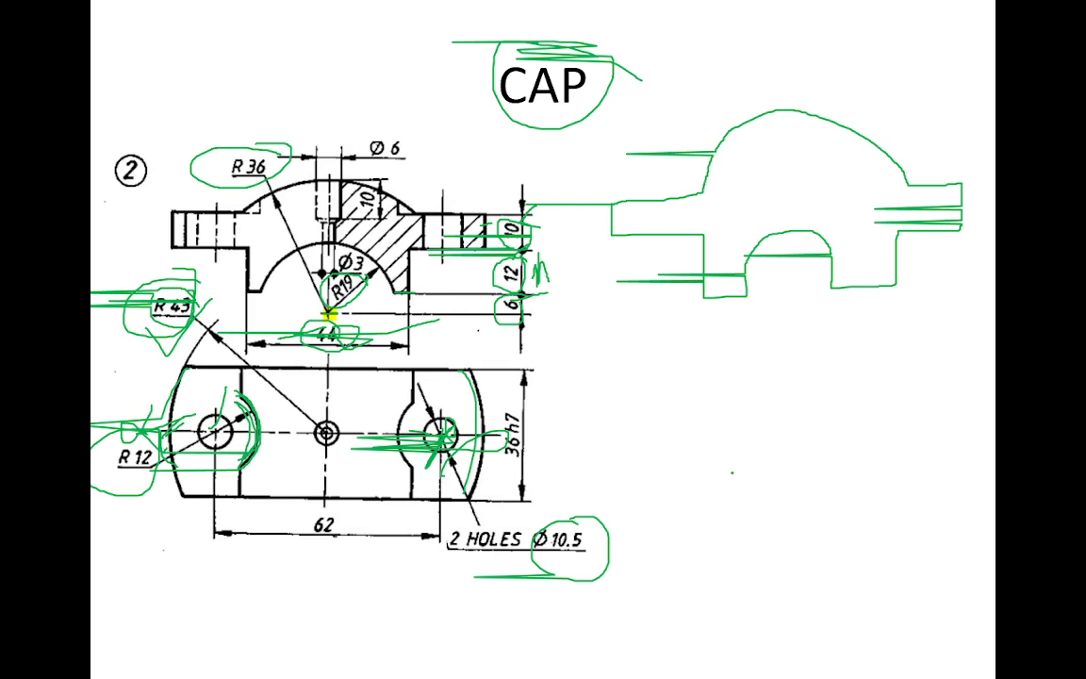
{"action": "left_click_drag", "start_coordinate": [350, 495], "coordinate": [420, 615]}
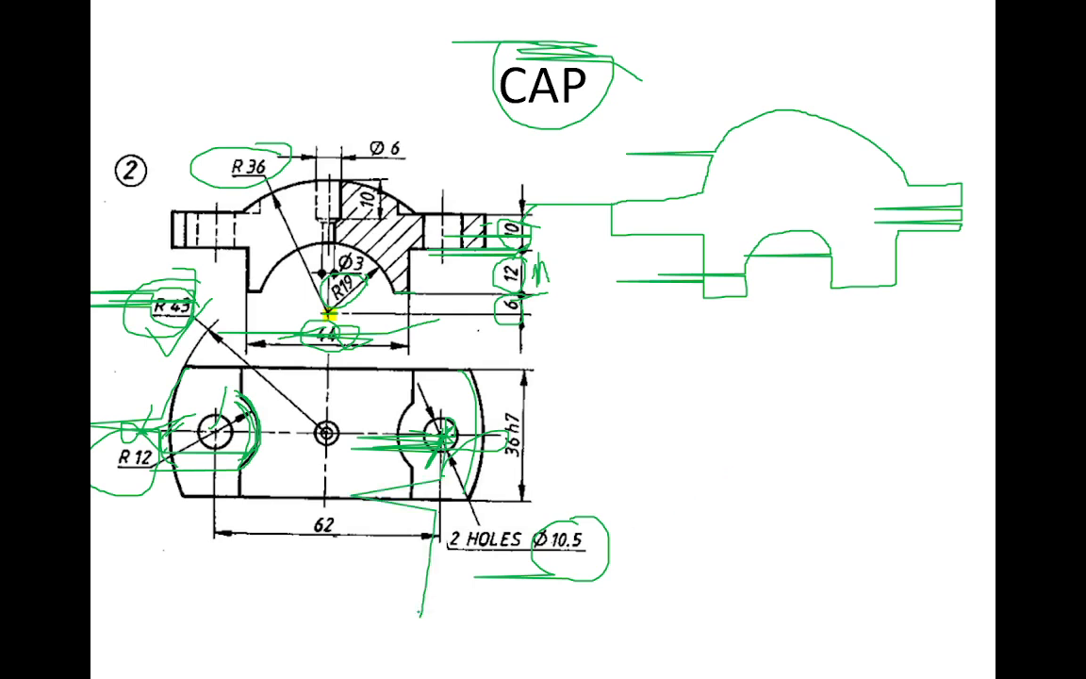
{"action": "left_click_drag", "start_coordinate": [321, 509], "coordinate": [297, 566]}
{"action": "left_click_drag", "start_coordinate": [325, 321], "coordinate": [300, 651]}
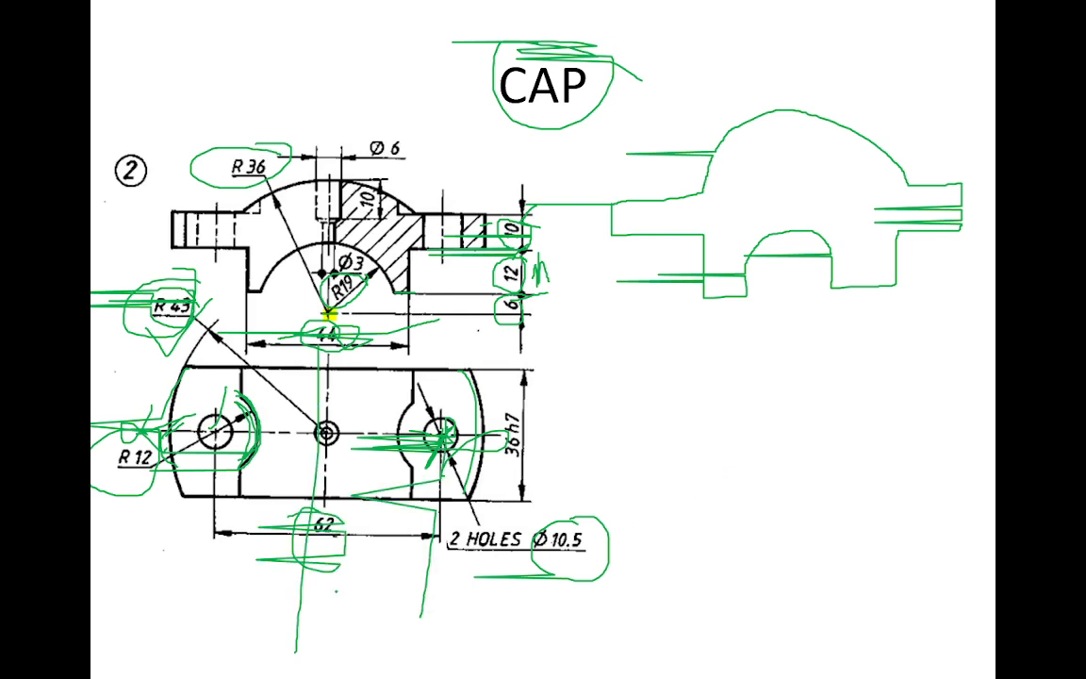
{"action": "left_click_drag", "start_coordinate": [334, 589], "coordinate": [443, 599]}
{"action": "left_click_drag", "start_coordinate": [301, 611], "coordinate": [429, 592]}
{"action": "key", "text": "alt+Tab"}
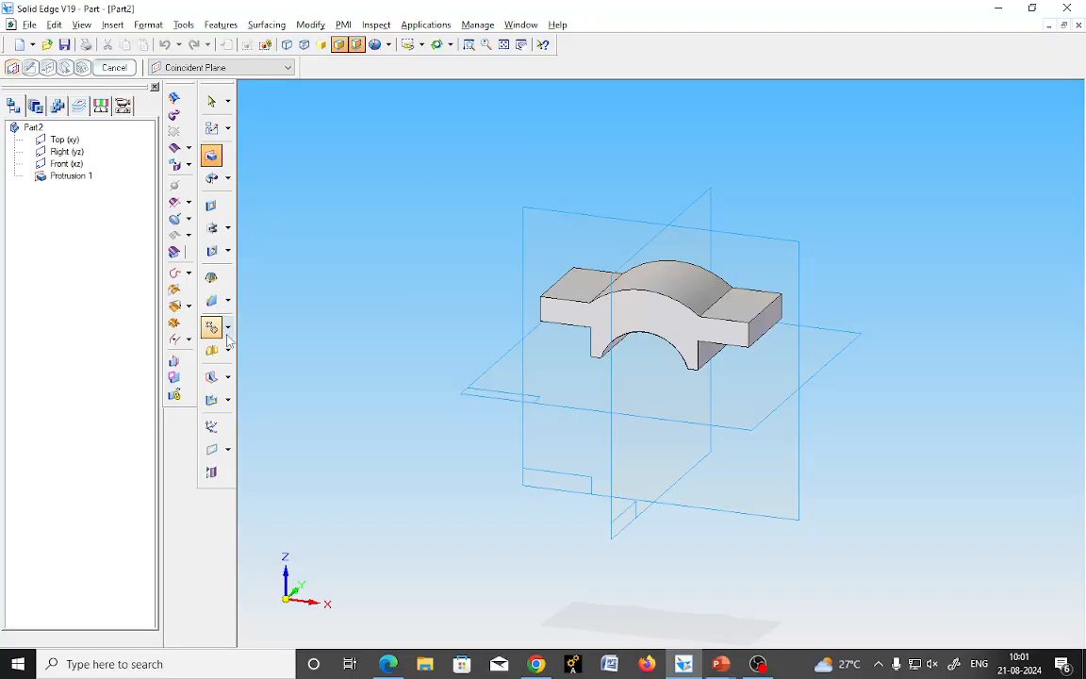
Start a Revolved Cutout on the front (xz) plane and draw a long vertical line through the right flange.
{"action": "left_click", "coordinate": [213, 227]}
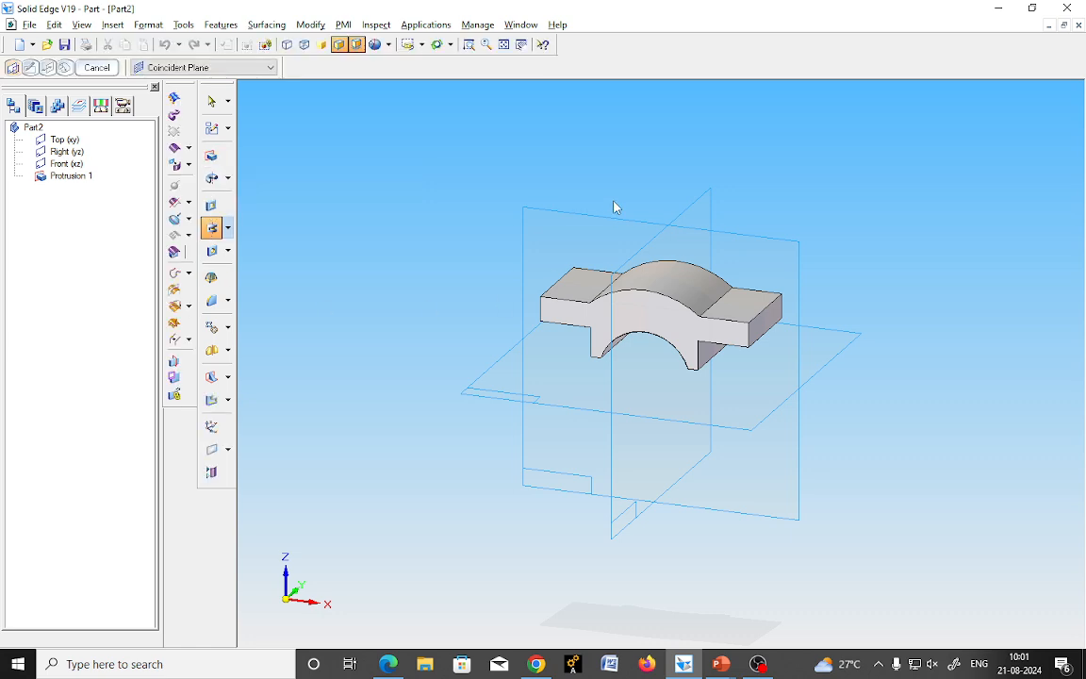
{"action": "left_click", "coordinate": [764, 240]}
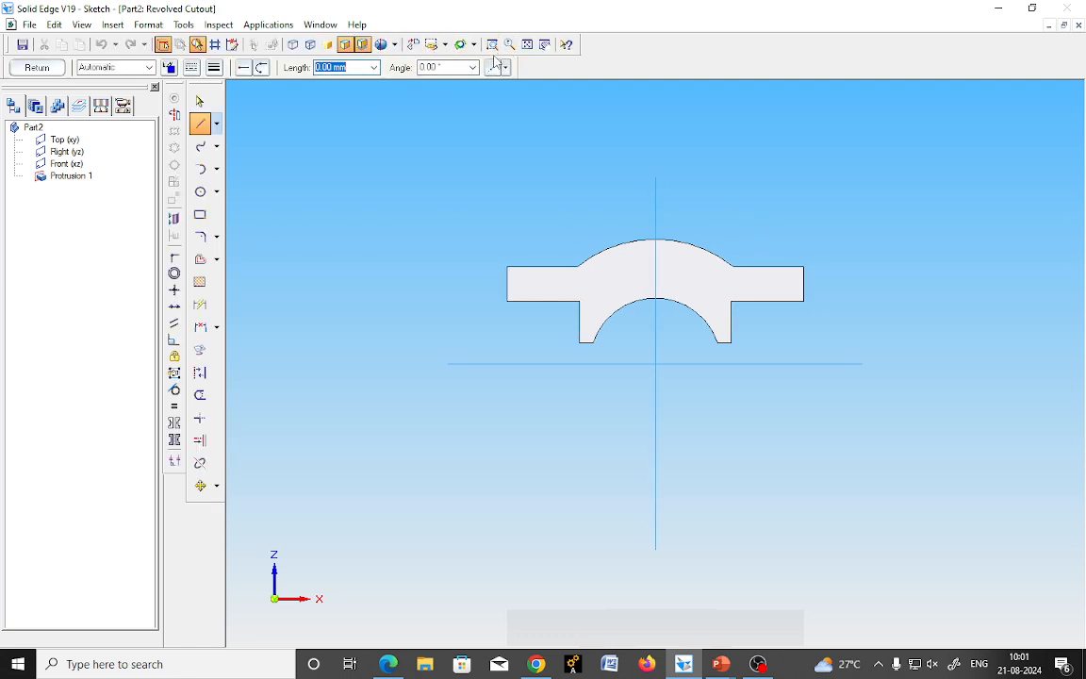
{"action": "left_click", "coordinate": [492, 45]}
{"action": "left_click_drag", "start_coordinate": [564, 153], "coordinate": [902, 462]}
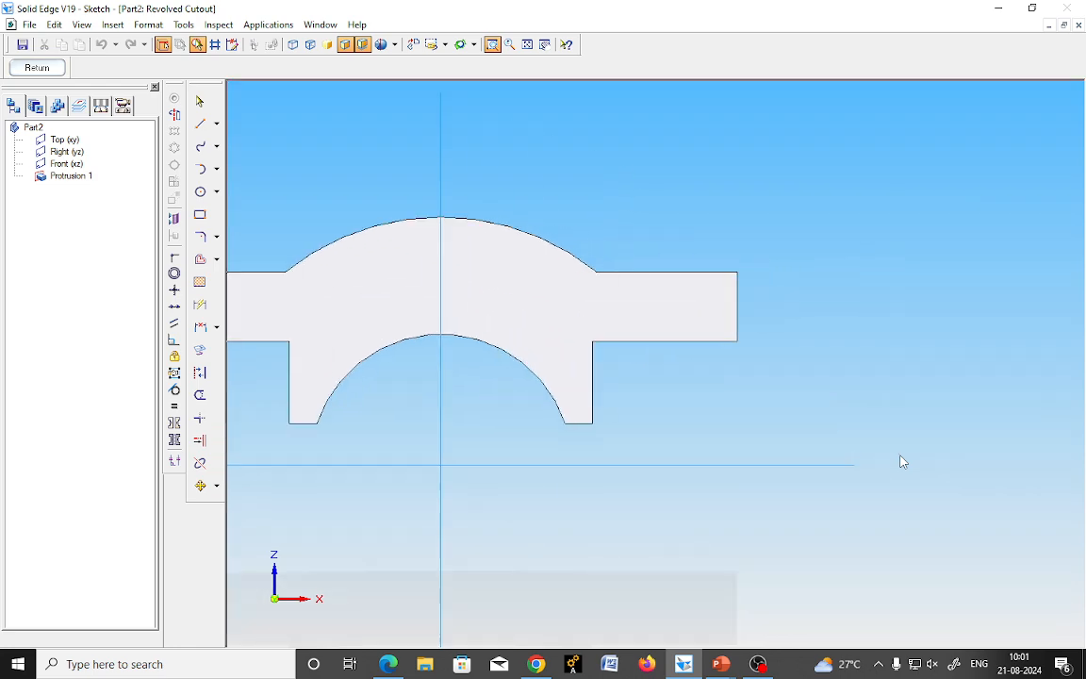
{"action": "left_click", "coordinate": [201, 124]}
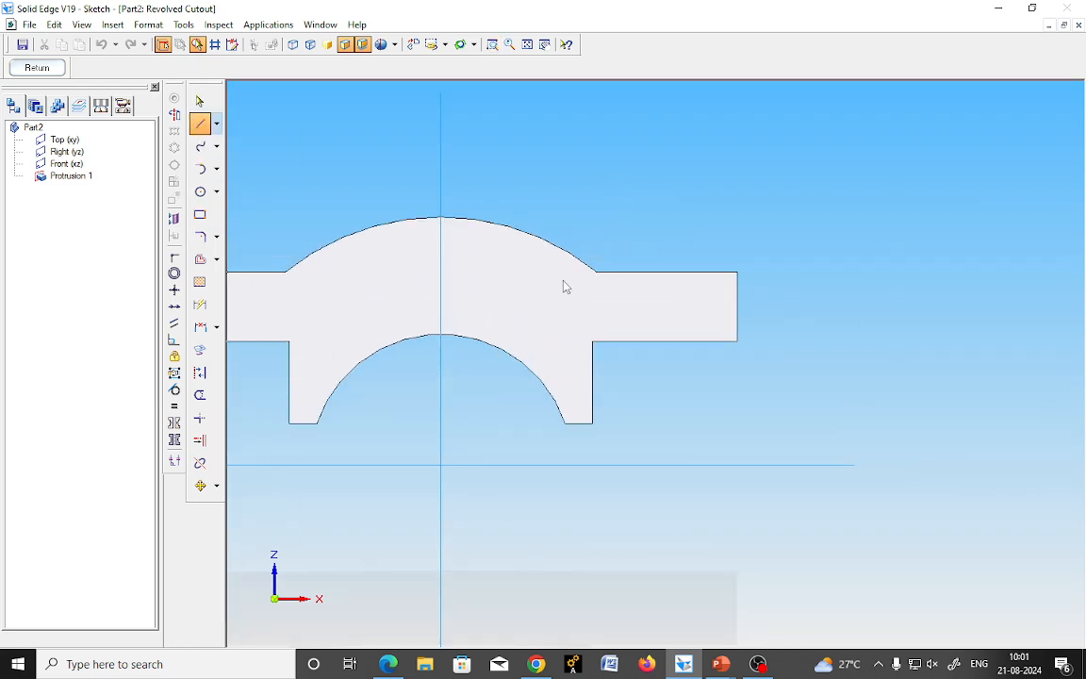
{"action": "left_click", "coordinate": [638, 164]}
{"action": "left_click", "coordinate": [637, 542]}
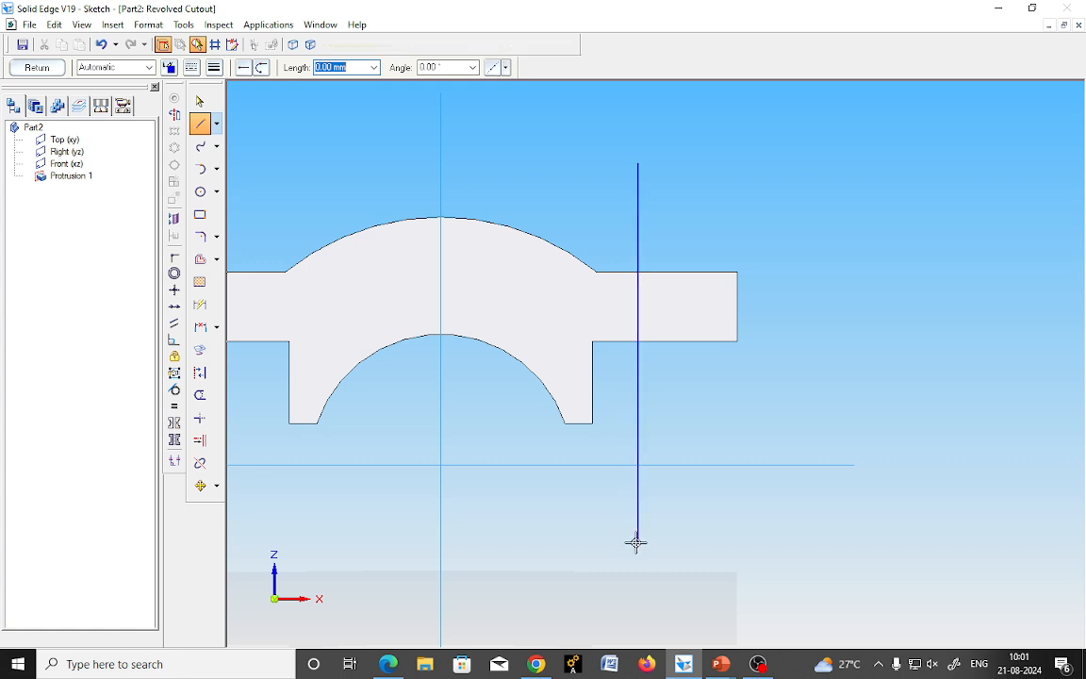
Dimension the vertical line 31 mm from the cap's vertical centre plane and define it as the axis of revolution.
{"action": "left_click", "coordinate": [200, 304]}
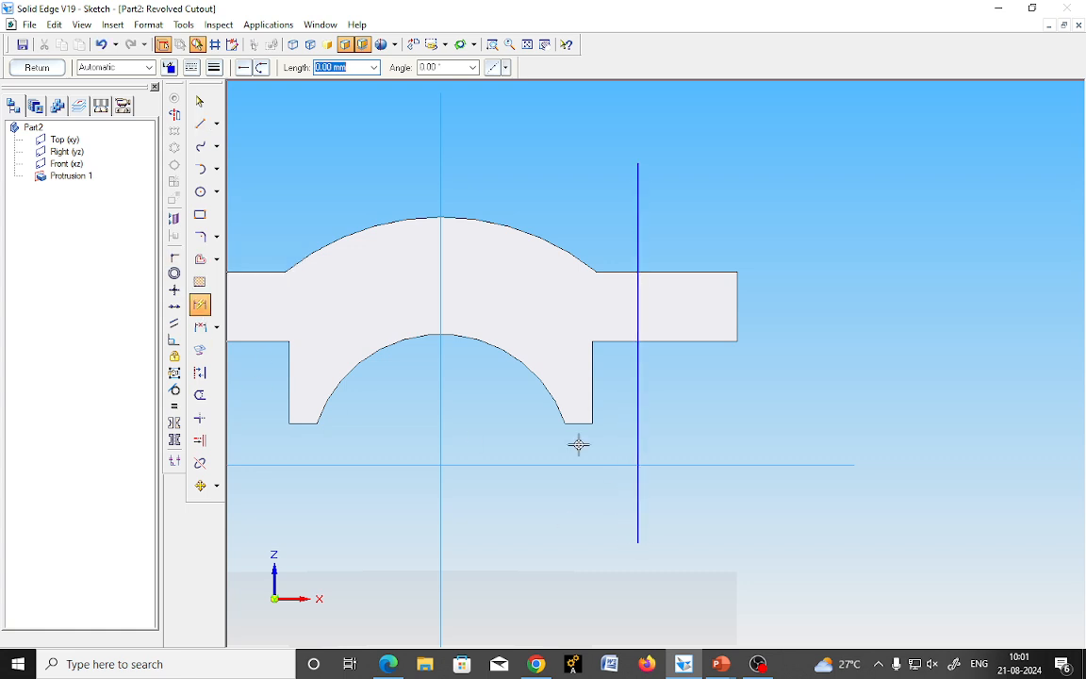
{"action": "left_click", "coordinate": [636, 436]}
{"action": "left_click", "coordinate": [440, 421]}
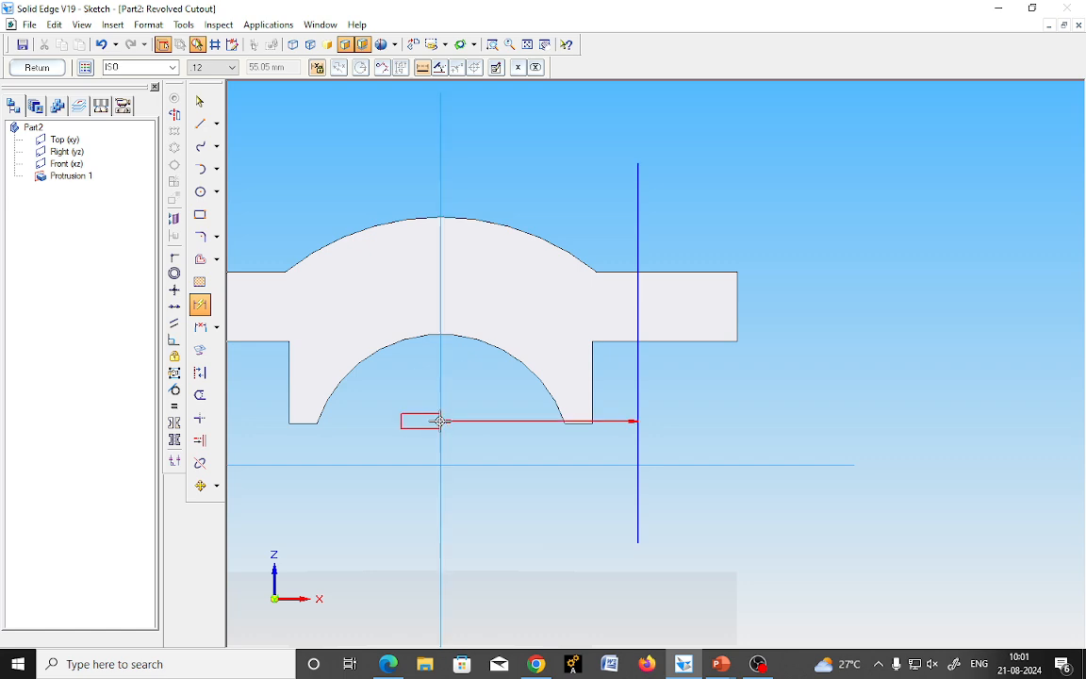
{"action": "left_click", "coordinate": [528, 525]}
{"action": "type", "text": "31"}
{"action": "key", "text": "Return"}
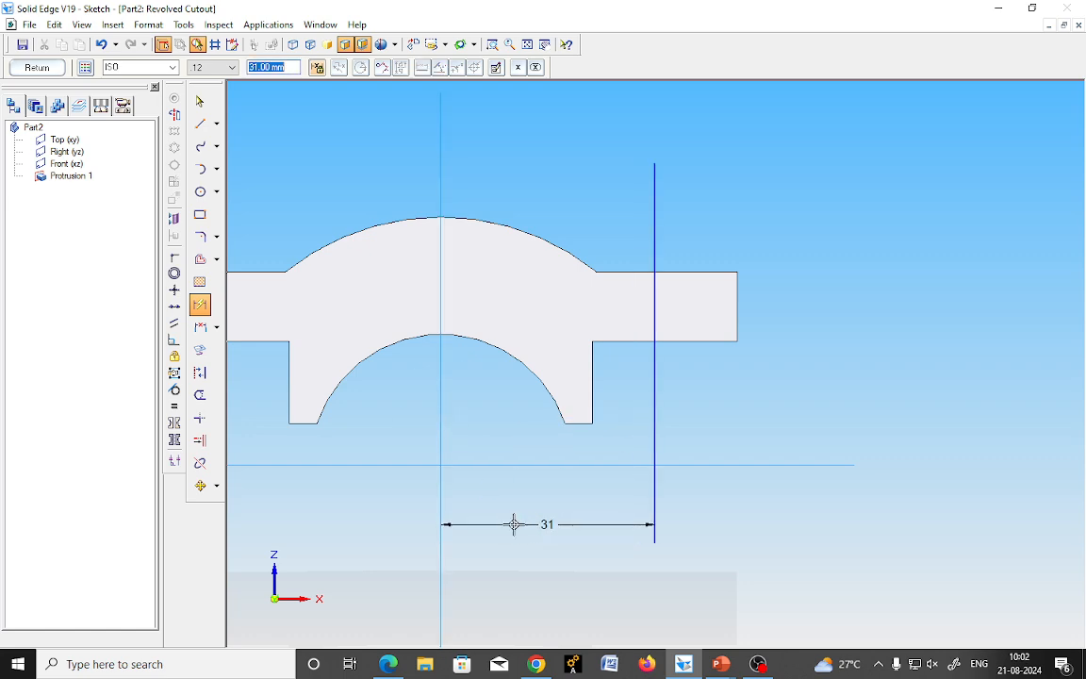
{"action": "left_click", "coordinate": [174, 115]}
{"action": "left_click", "coordinate": [654, 200]}
{"action": "key", "text": "Escape"}
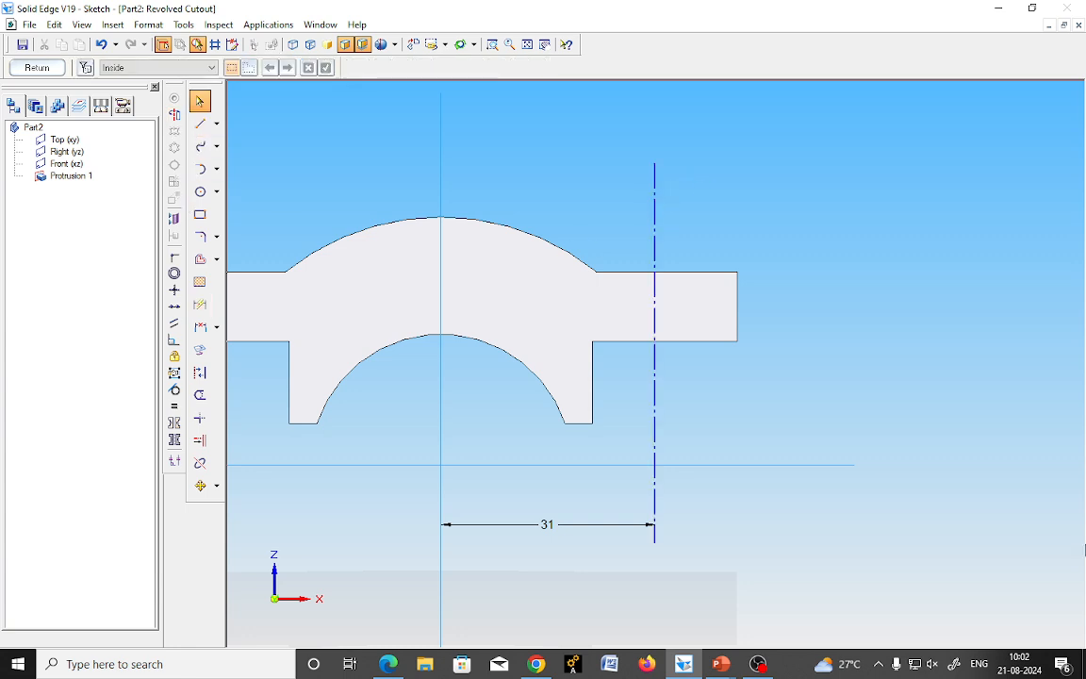
Sketch a closed stepped profile against the revolution axis through the right flange, about 8.3 mm wide above and 3.6 mm wide below.
{"action": "left_click", "coordinate": [200, 124]}
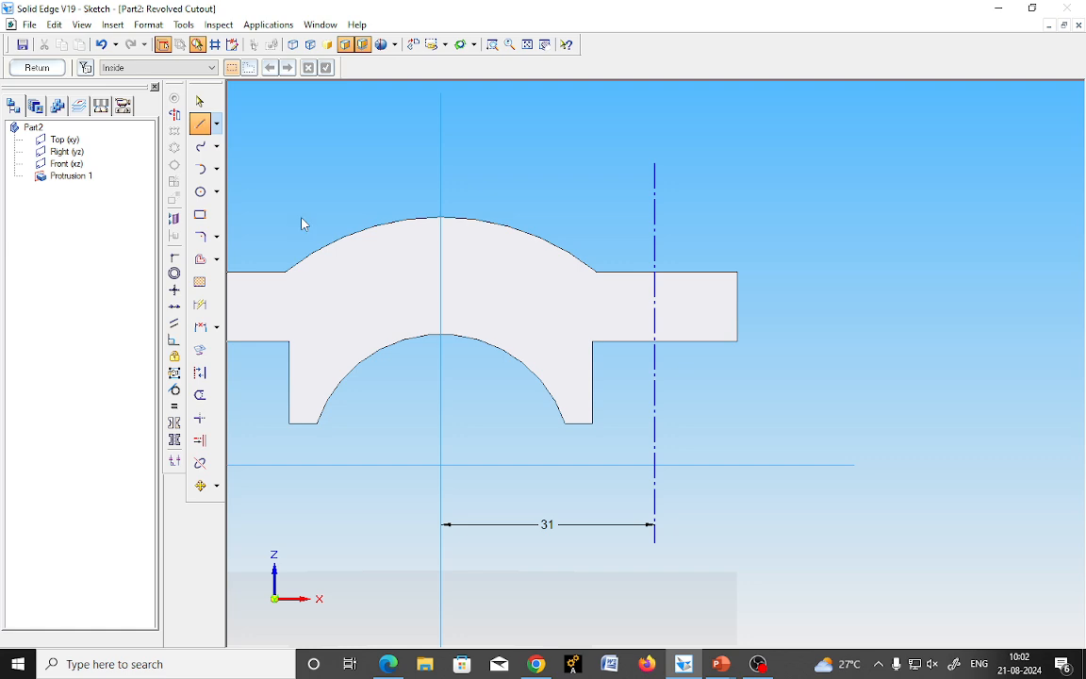
{"action": "left_click", "coordinate": [655, 224]}
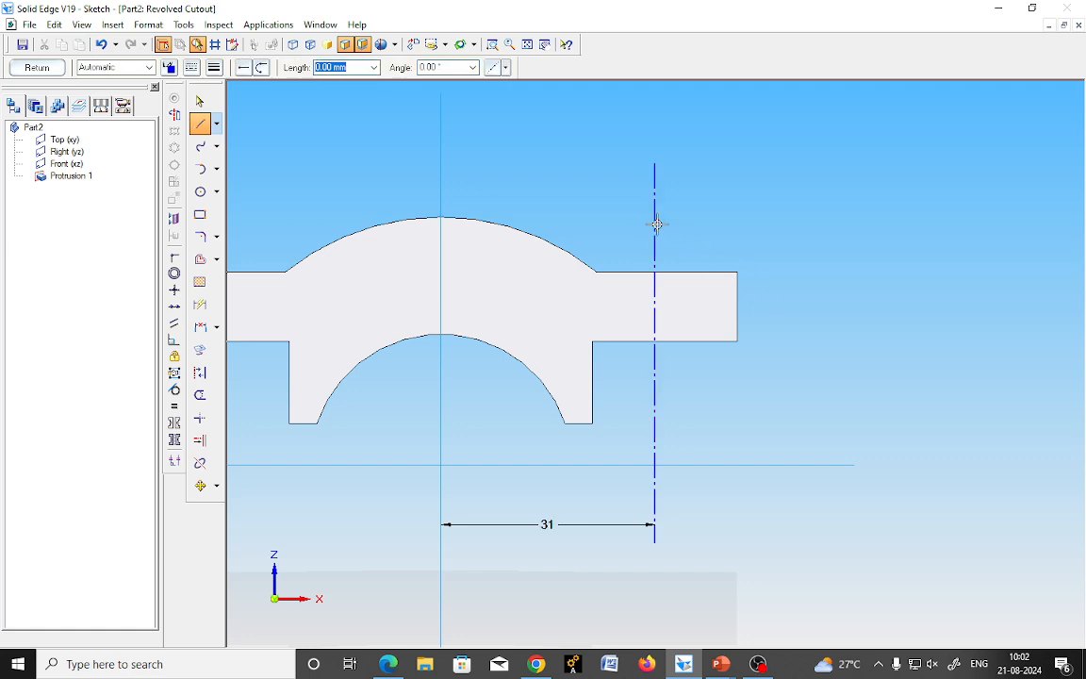
{"action": "left_click", "coordinate": [712, 223]}
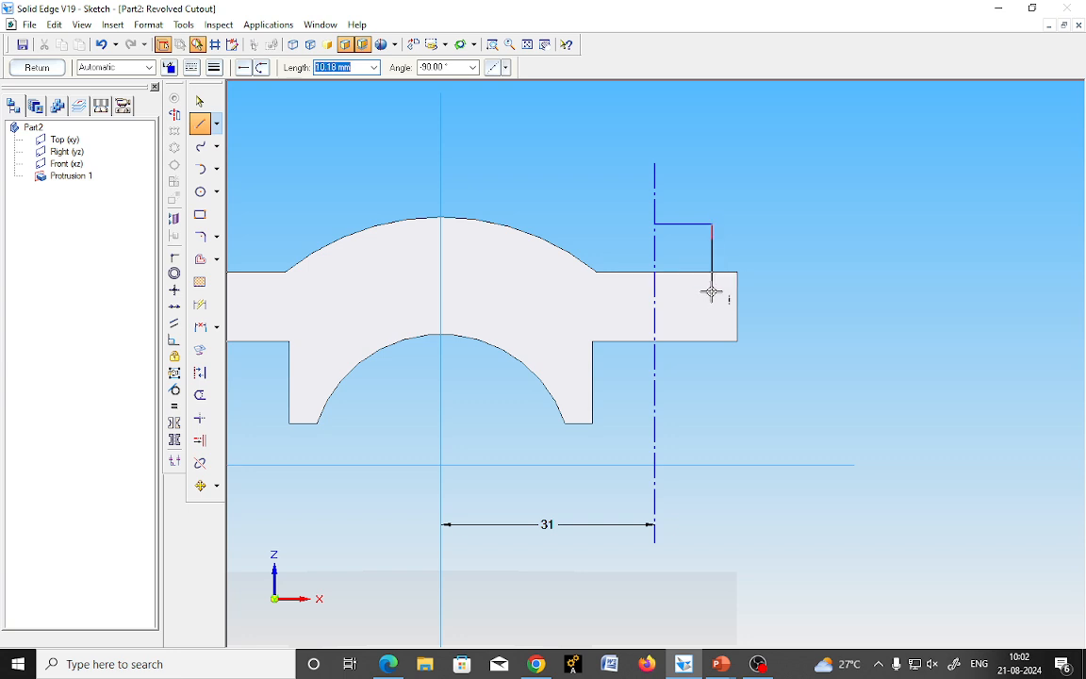
{"action": "left_click", "coordinate": [712, 287]}
{"action": "left_click", "coordinate": [680, 287]}
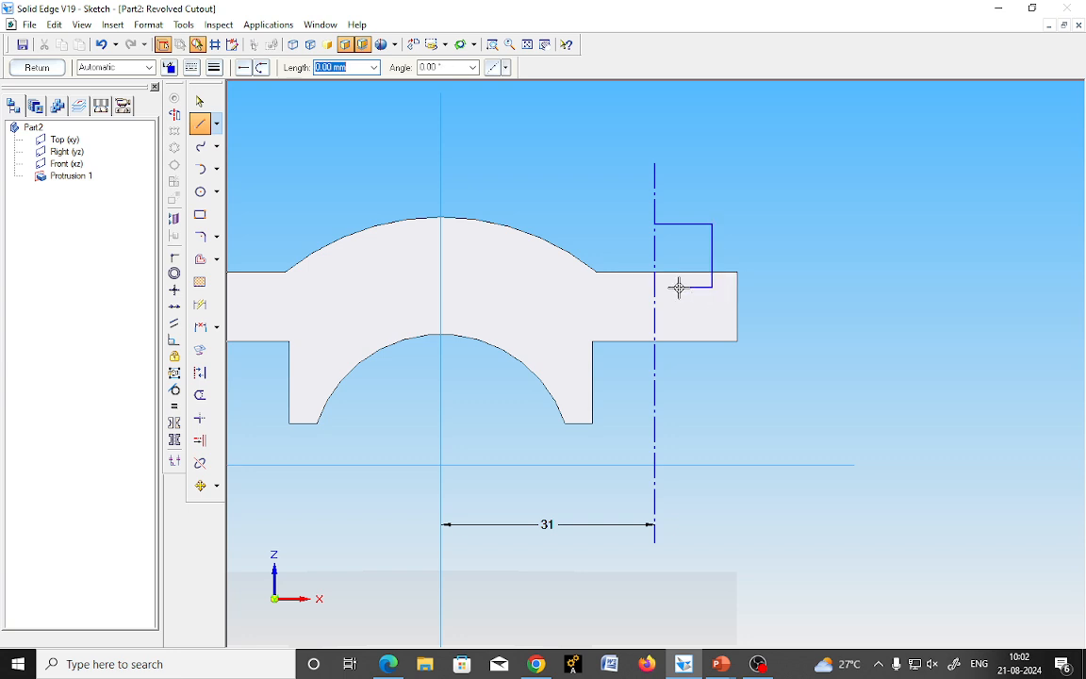
{"action": "left_click", "coordinate": [680, 375]}
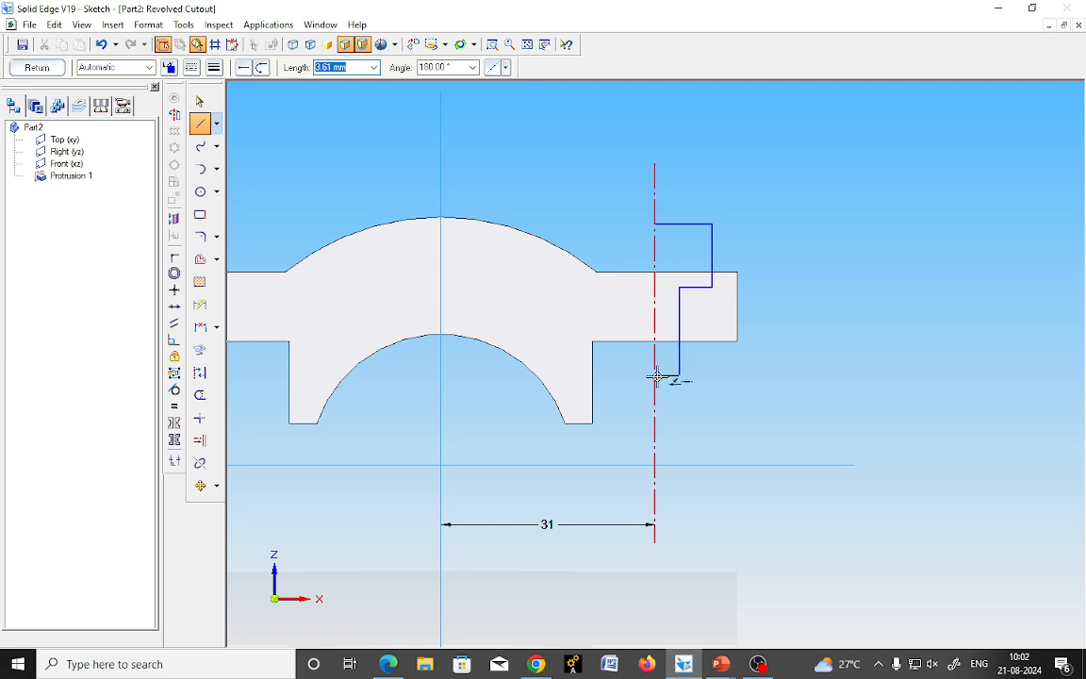
{"action": "left_click", "coordinate": [656, 376]}
{"action": "left_click", "coordinate": [655, 223]}
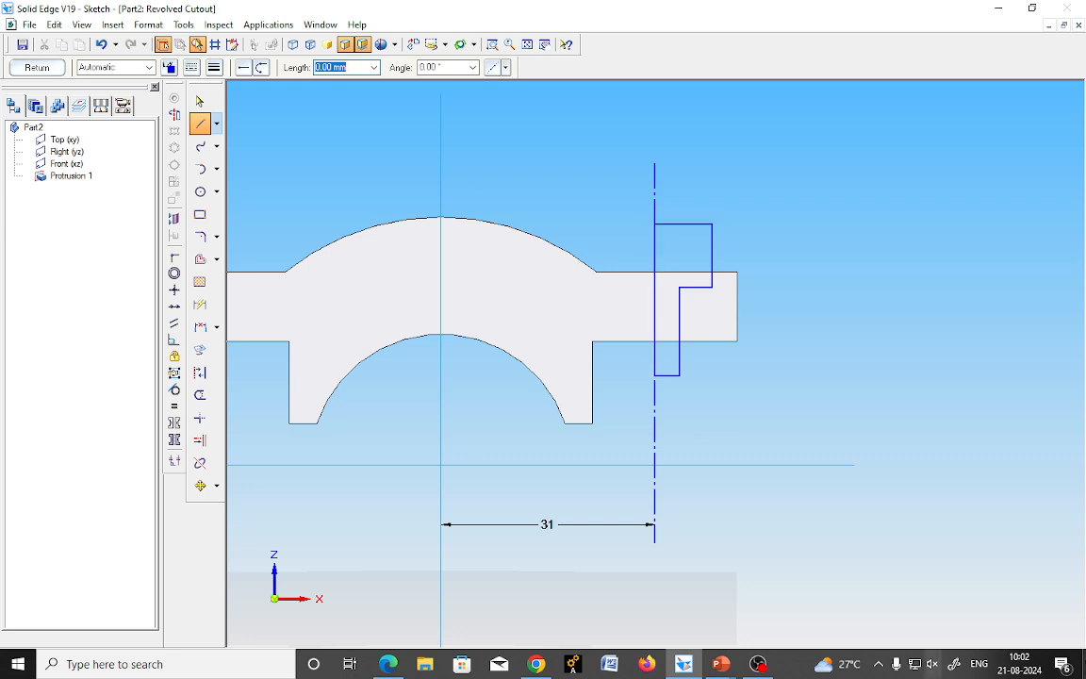
Dimension the stepped profile's wide upper edge and set it to 12 mm.
{"action": "left_click", "coordinate": [200, 305]}
{"action": "left_click", "coordinate": [675, 223]}
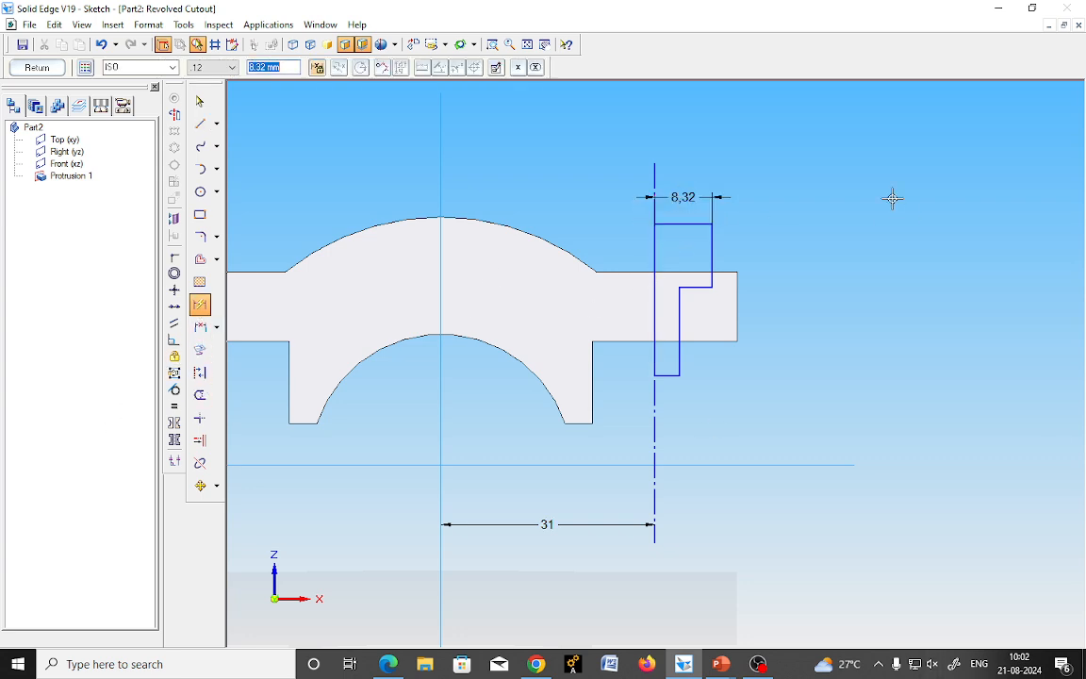
{"action": "type", "text": "12"}
{"action": "key", "text": "Return"}
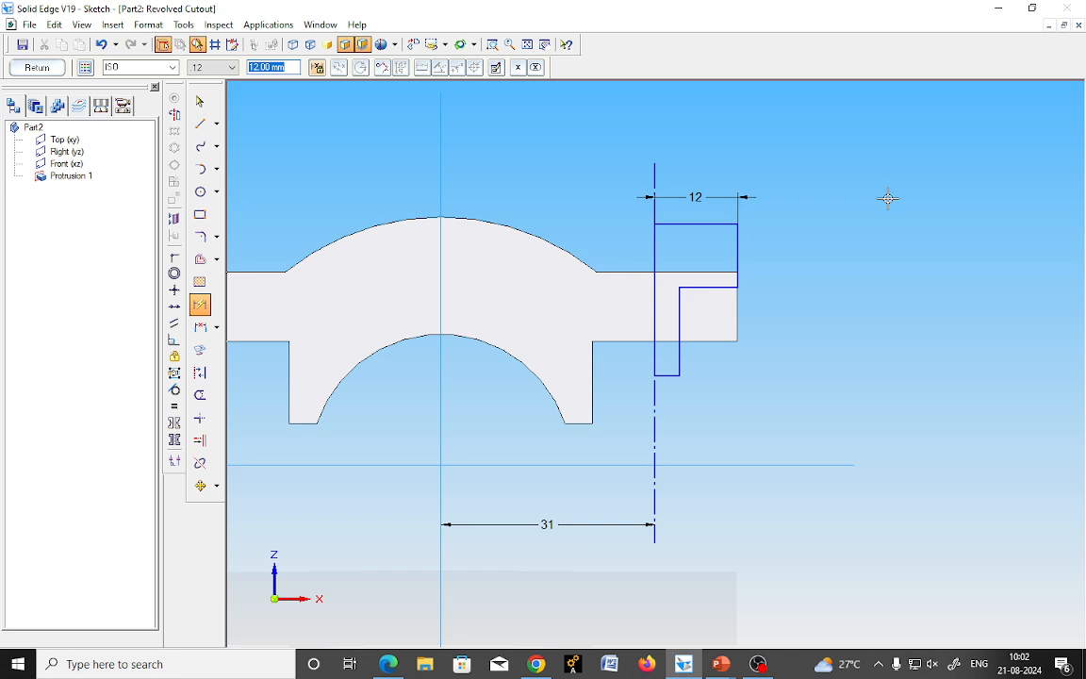
Set the profile's narrow lower edge to 10.5/2 mm and align its horizontal shoulder with the right flange's upper face.
{"action": "left_click", "coordinate": [667, 377]}
{"action": "left_click", "coordinate": [667, 392]}
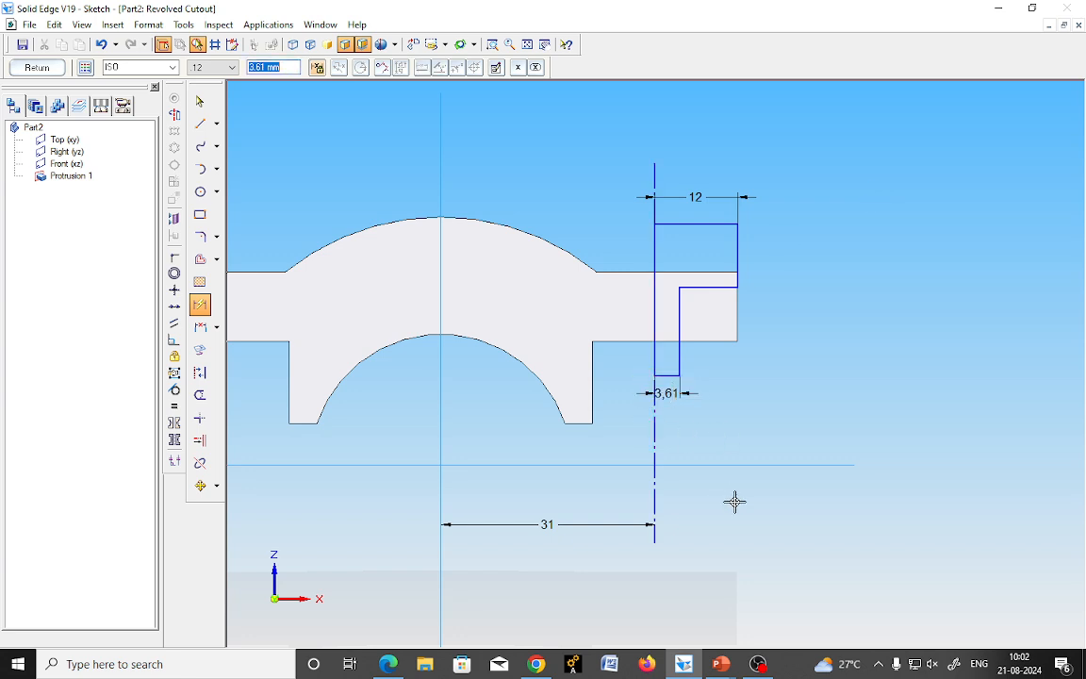
{"action": "type", "text": "10.5/2"}
{"action": "key", "text": "Return"}
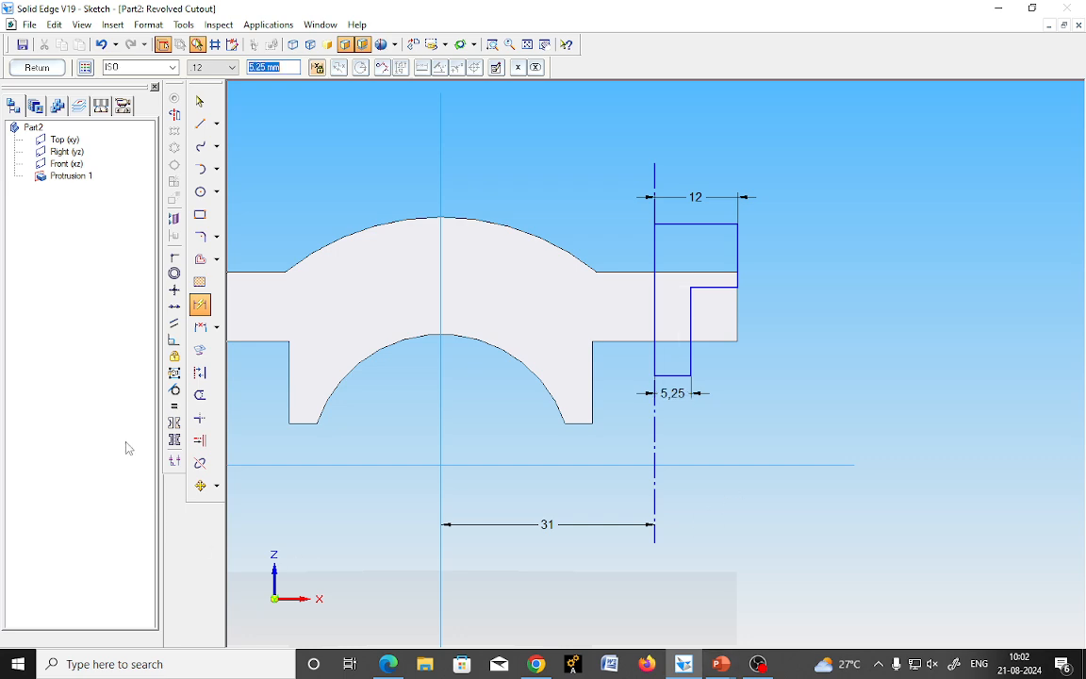
{"action": "left_click", "coordinate": [201, 304]}
{"action": "left_click", "coordinate": [174, 307]}
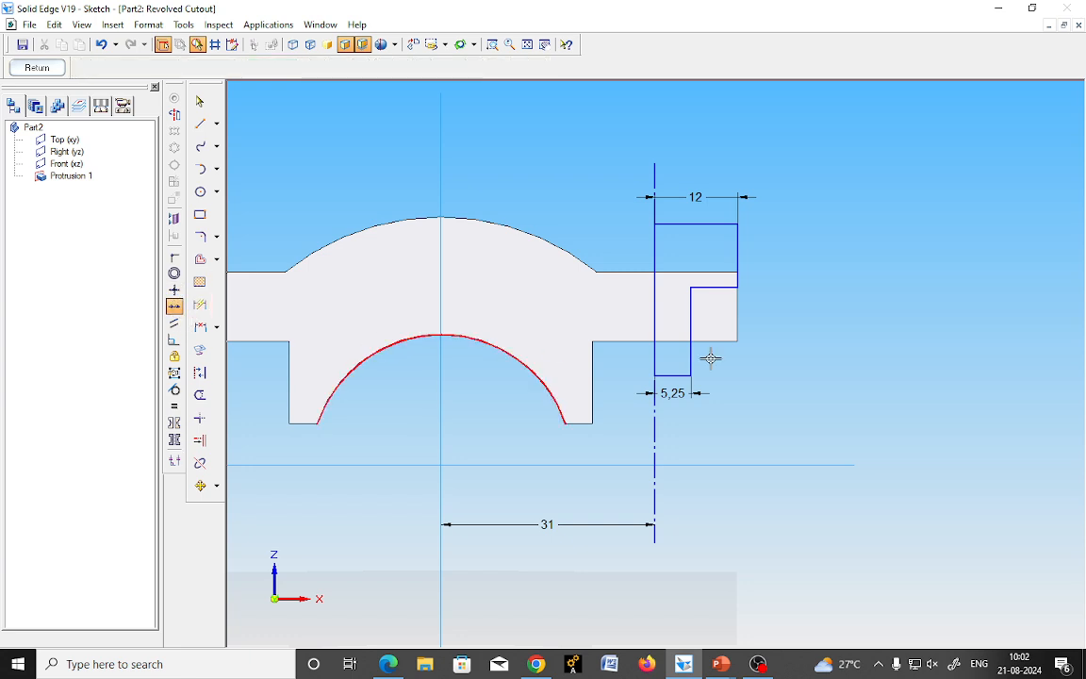
{"action": "left_click", "coordinate": [710, 273]}
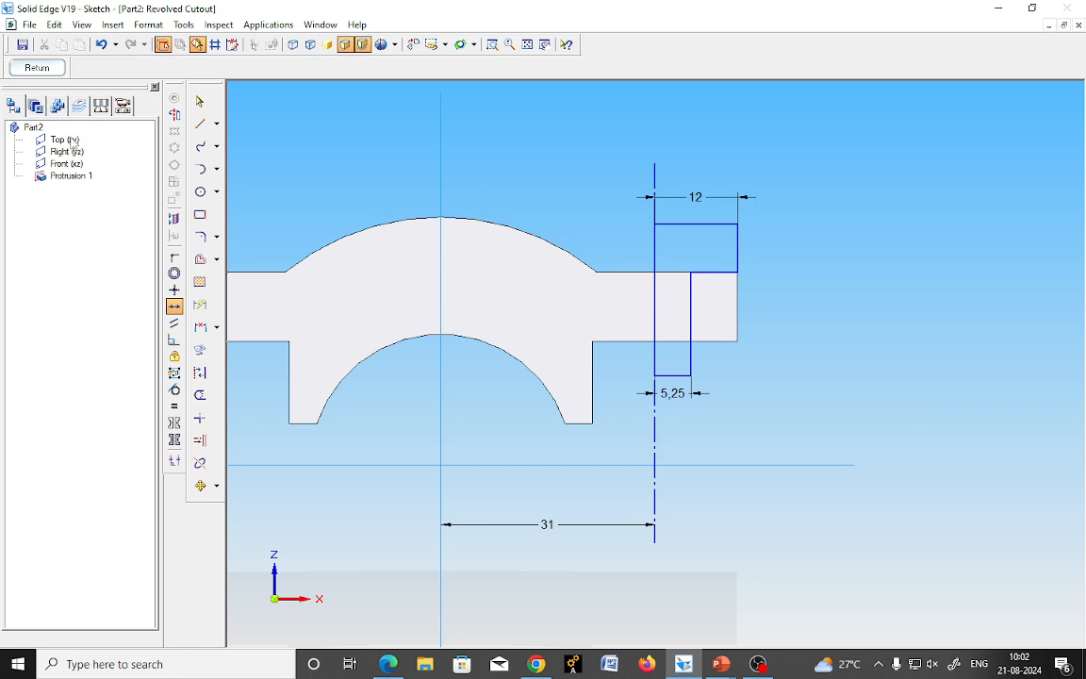
Finish the profile and revolve the cutout through 360° to make the stepped bolt hole in the right flange.
{"action": "left_click", "coordinate": [37, 67]}
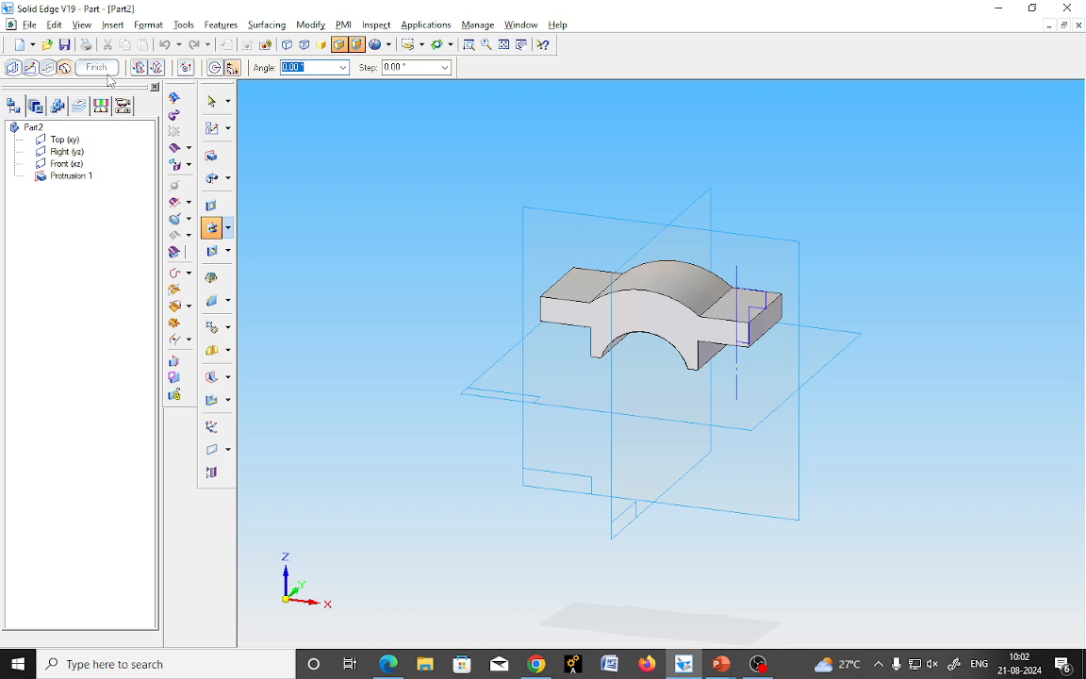
{"action": "type", "text": "360"}
{"action": "key", "text": "Return"}
{"action": "left_click", "coordinate": [95, 72]}
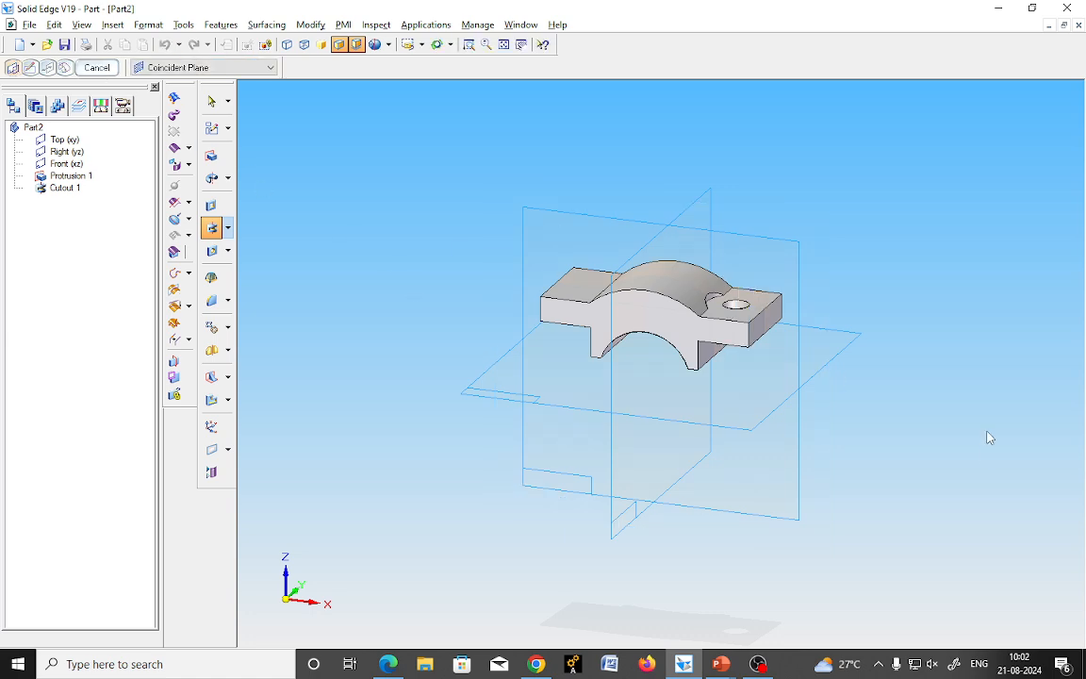
Mirror the revolved bolt-hole cutout about the right (yz) plane onto the opposite flange, using the Smart option.
{"action": "middle_click_drag", "start_coordinate": [987, 437], "coordinate": [404, 480]}
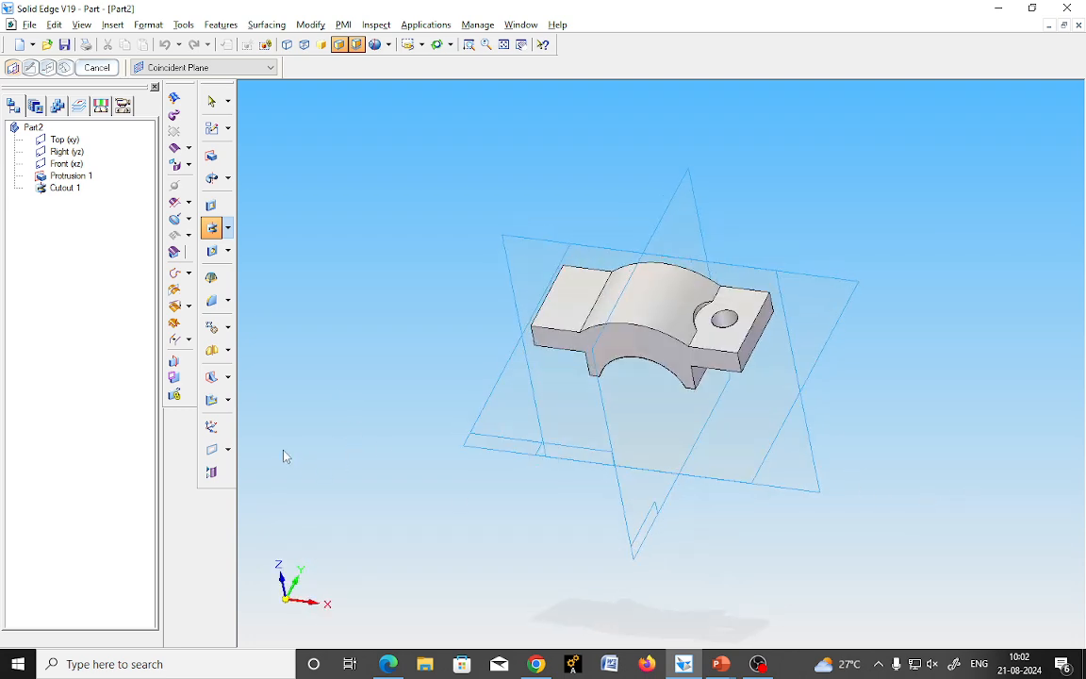
{"action": "left_click", "coordinate": [211, 349]}
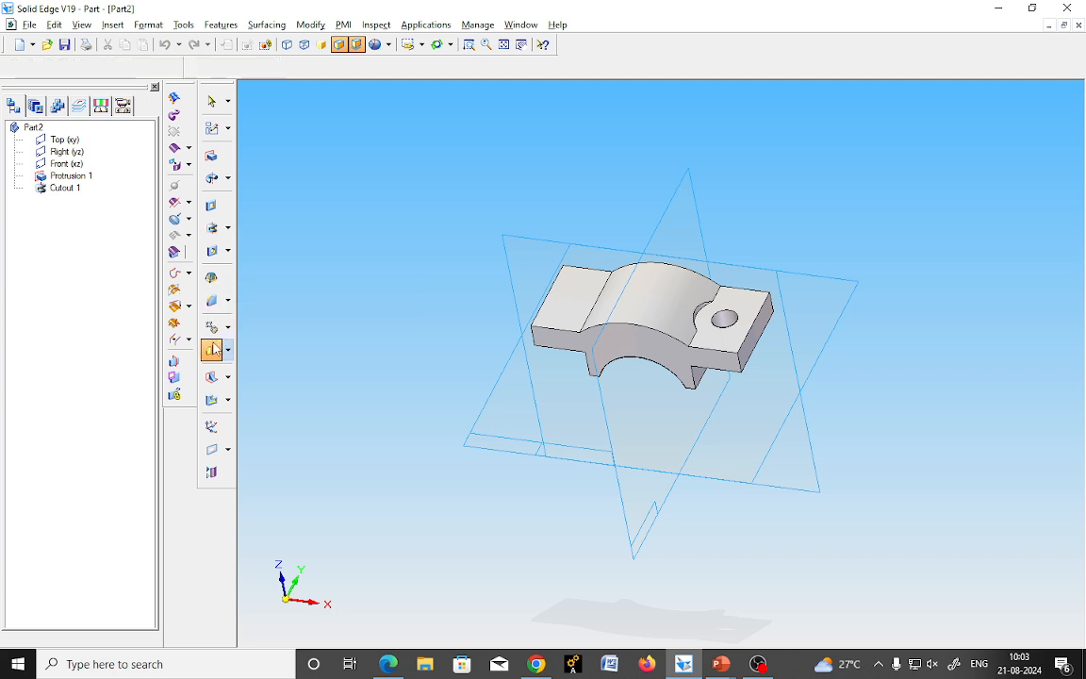
{"action": "left_click", "coordinate": [64, 188]}
{"action": "left_click", "coordinate": [169, 67]}
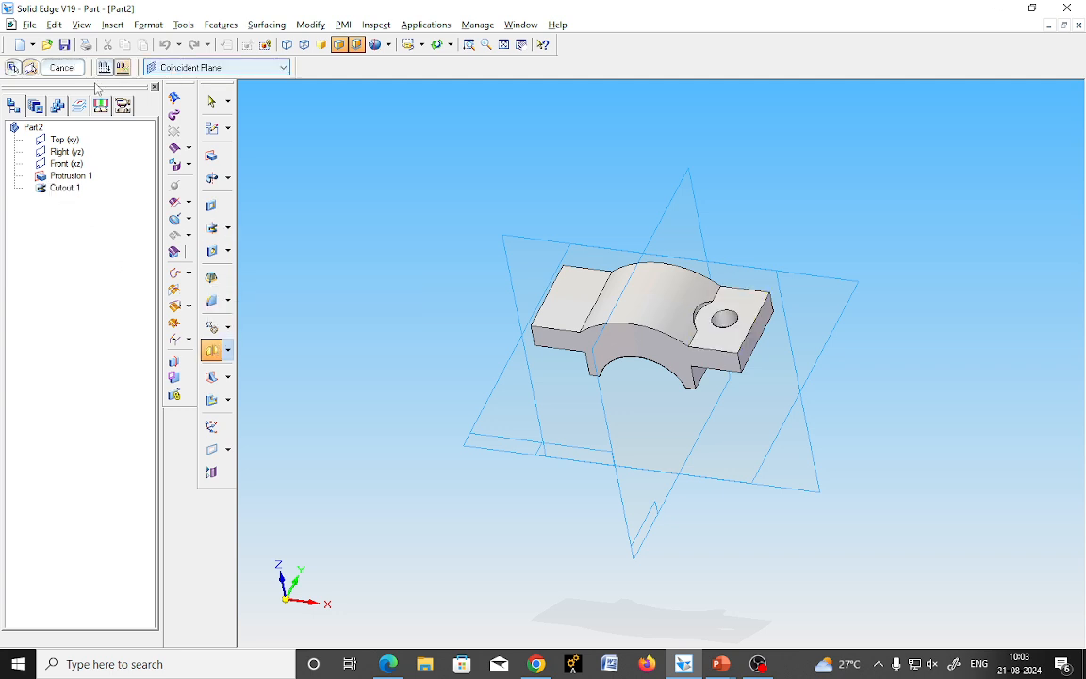
{"action": "left_click", "coordinate": [681, 204]}
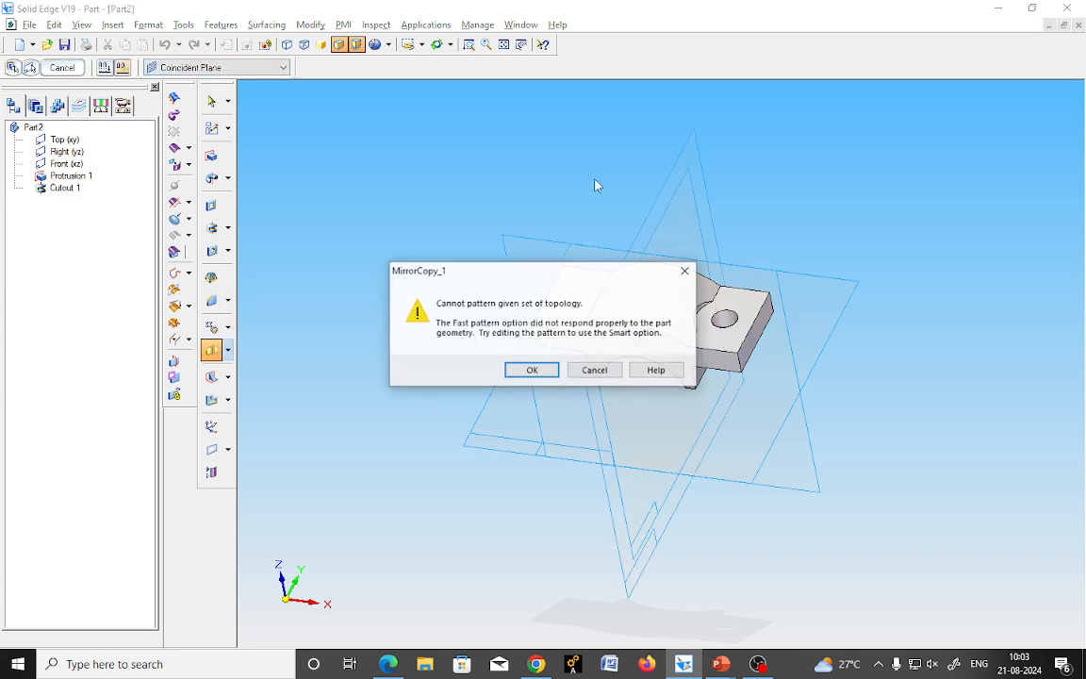
{"action": "left_click", "coordinate": [533, 371]}
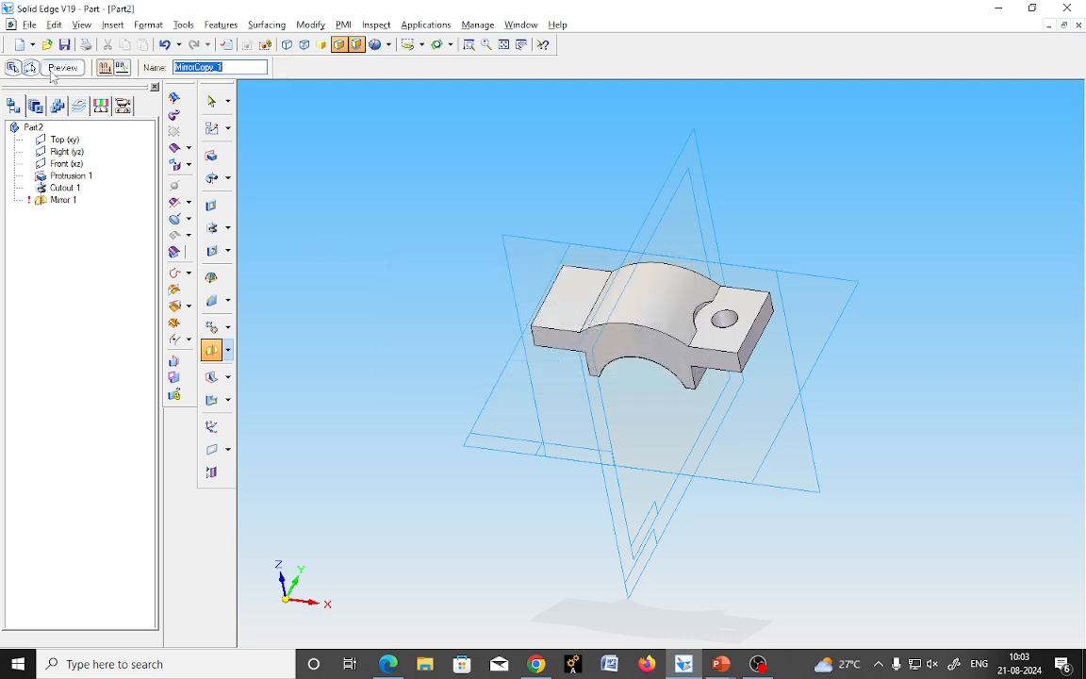
{"action": "left_click", "coordinate": [61, 68]}
{"action": "middle_click_drag", "start_coordinate": [540, 626], "coordinate": [613, 536]}
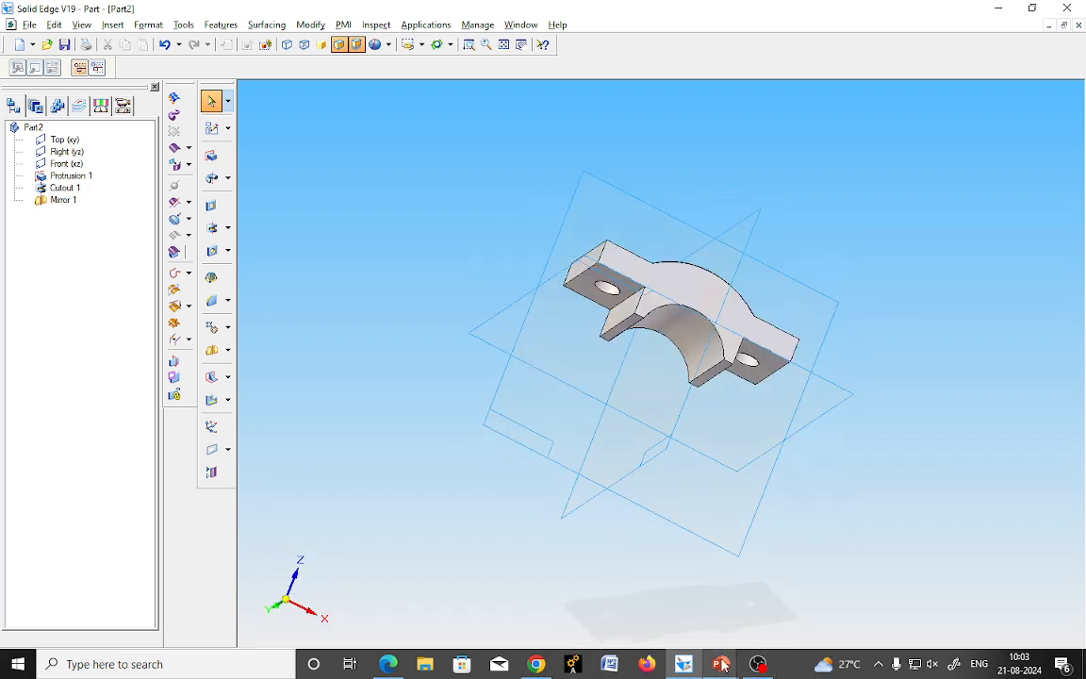
Switch to the CAP drawing in PowerPoint and mark up the stepped hole through the crown's centre to examine its dimensions.
{"action": "mouse_move", "coordinate": [721, 664]}
{"action": "left_click", "coordinate": [885, 586]}
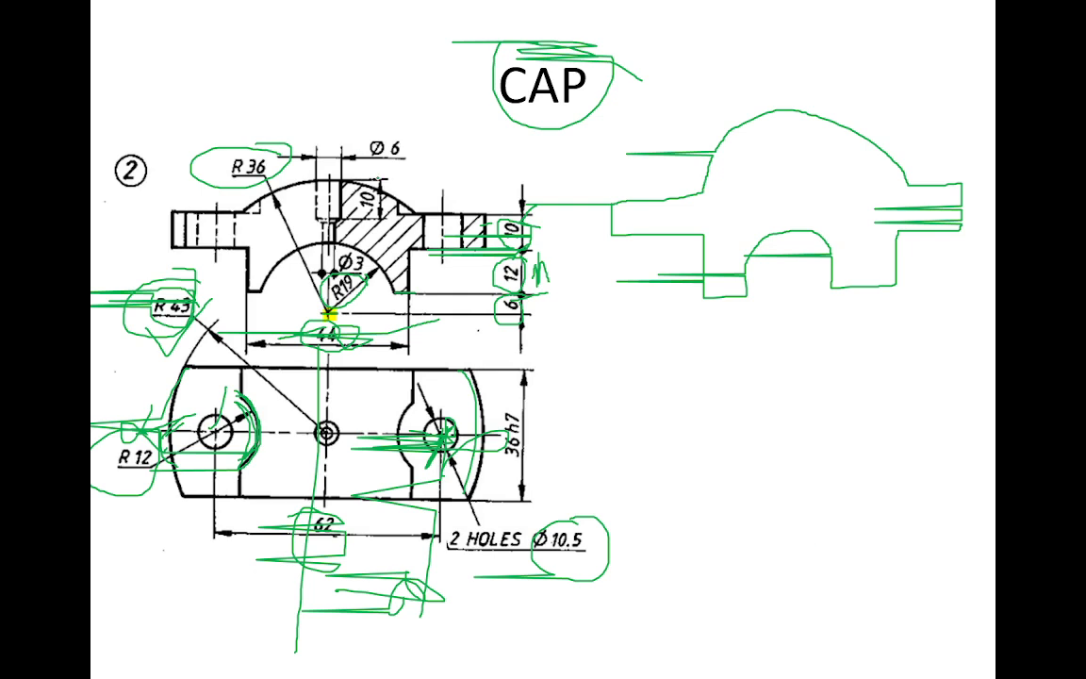
{"action": "mouse_move", "coordinate": [343, 147]}
{"action": "left_mouse_down"}
{"action": "mouse_move", "coordinate": [302, 132]}
{"action": "mouse_move", "coordinate": [354, 267]}
{"action": "mouse_move", "coordinate": [359, 136]}
{"action": "mouse_move", "coordinate": [443, 93]}
{"action": "left_mouse_up"}
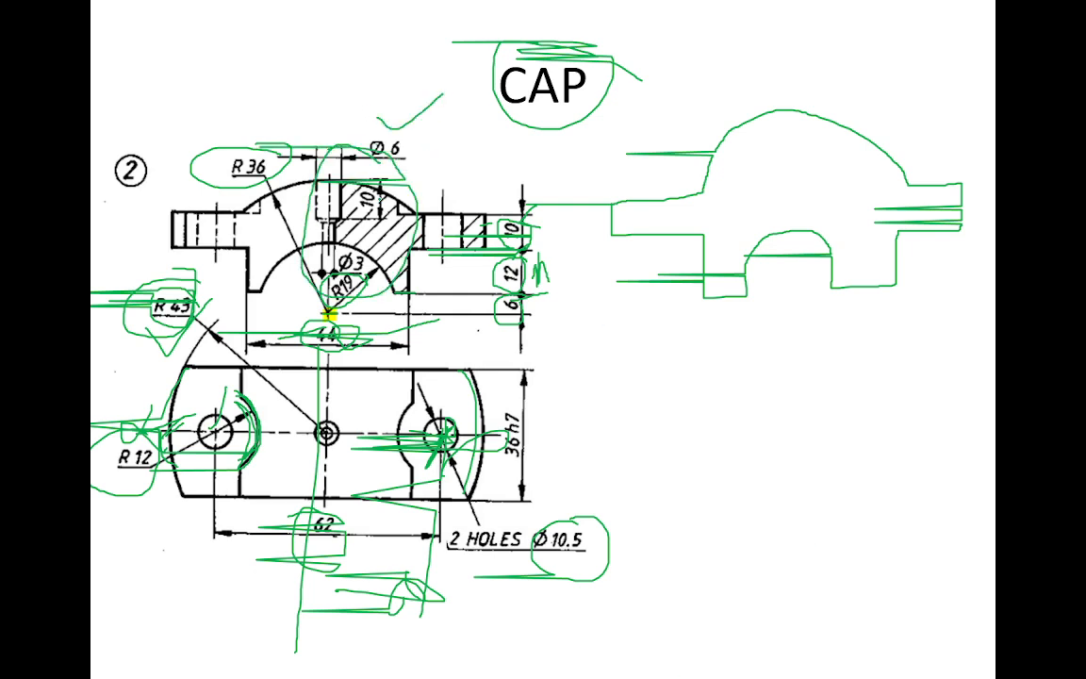
{"action": "left_click_drag", "start_coordinate": [273, 283], "coordinate": [373, 250]}
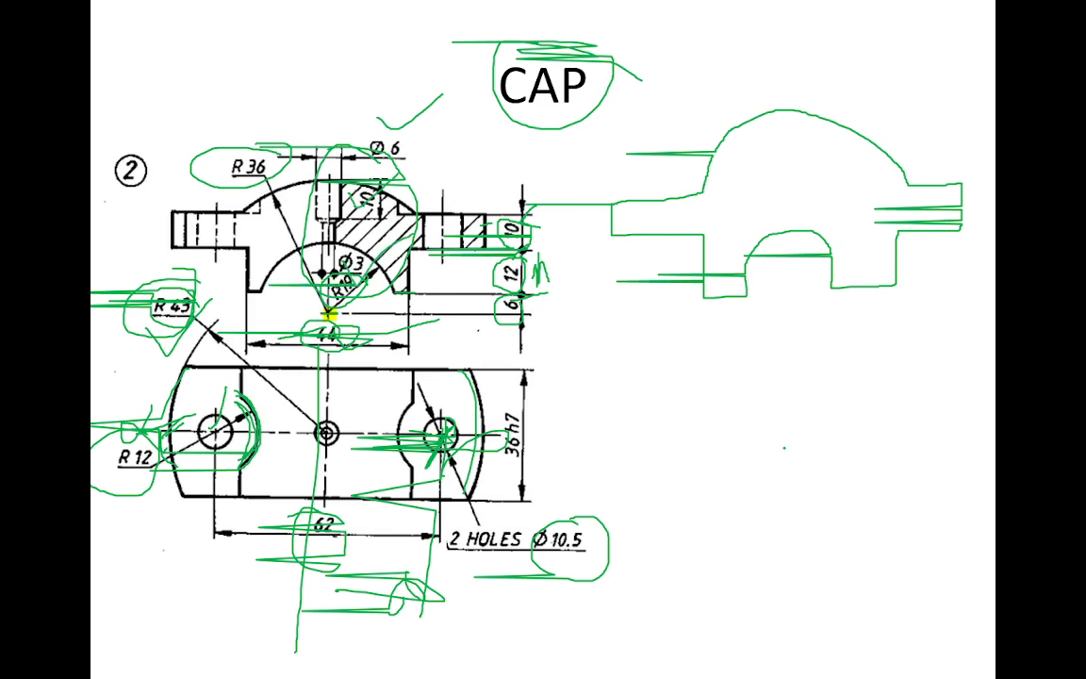
{"action": "key", "text": "alt+Tab"}
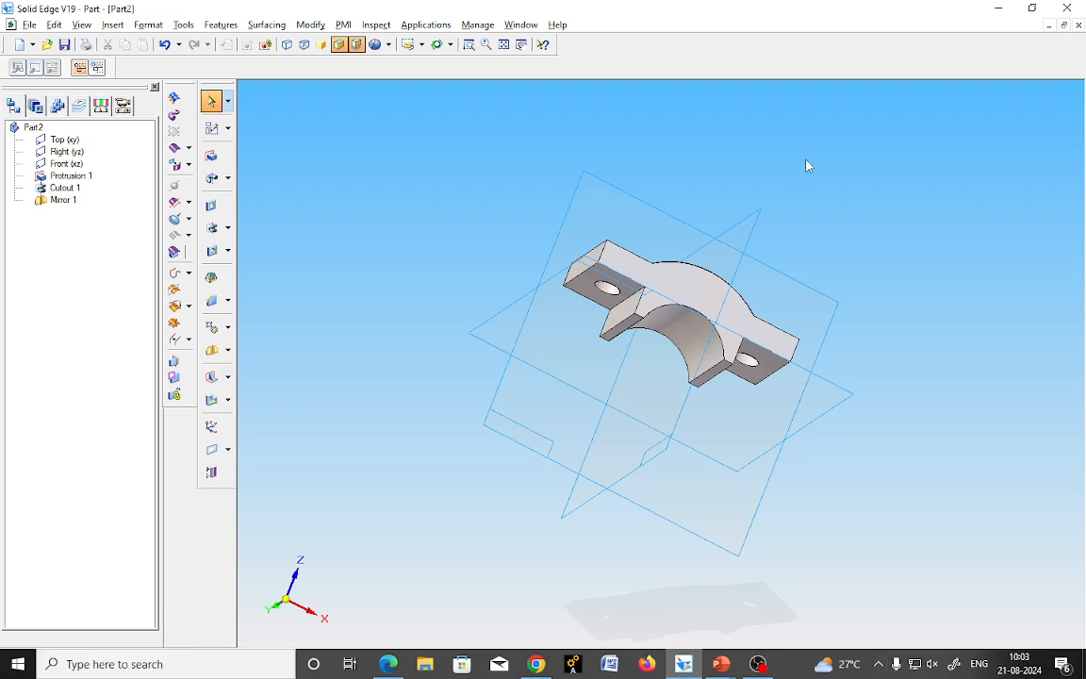
Start a new Revolved Cutout in Solid Edge with its profile sketch on the front (xz) plane.
{"action": "middle_click_drag", "start_coordinate": [808, 165], "coordinate": [487, 184]}
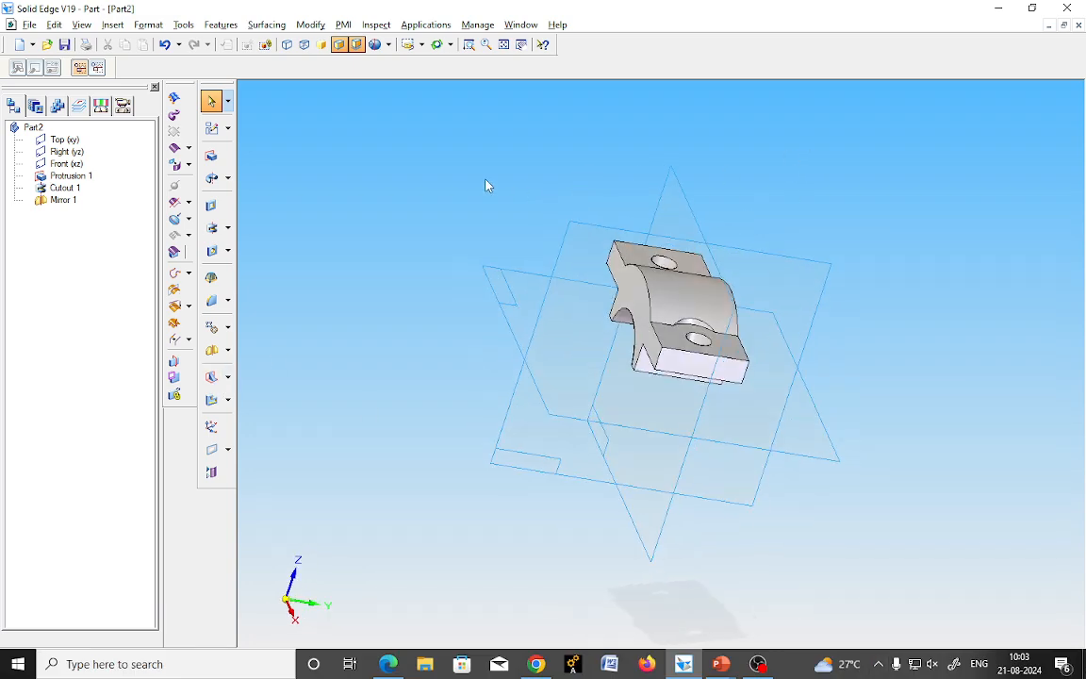
{"action": "left_click", "coordinate": [411, 45]}
{"action": "left_click", "coordinate": [414, 103]}
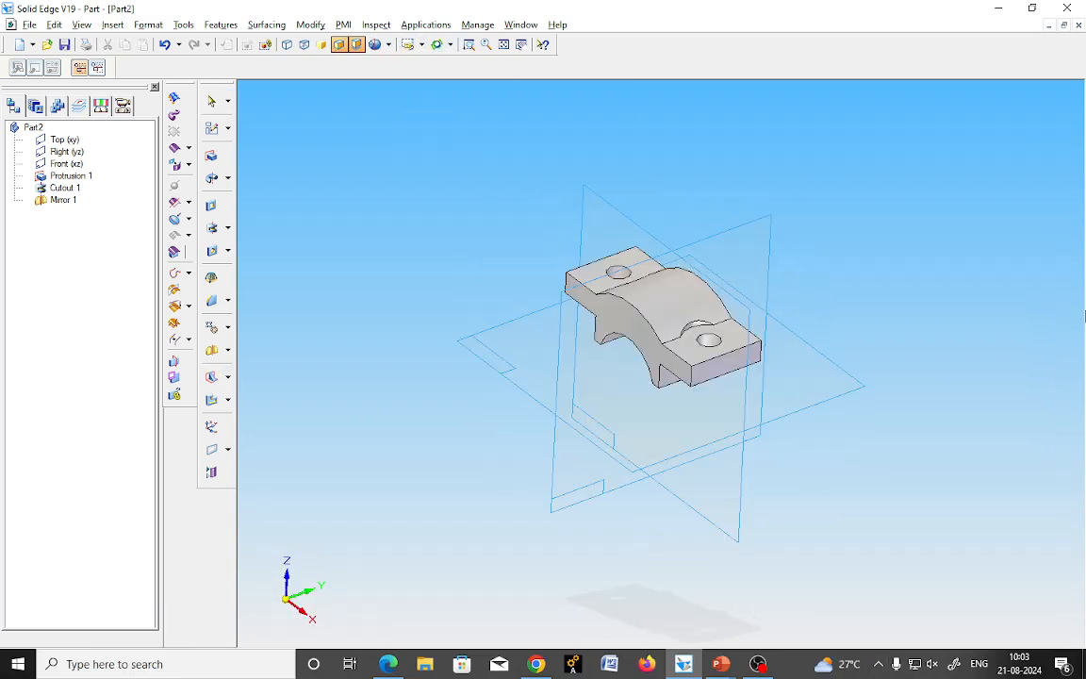
{"action": "left_click", "coordinate": [212, 230]}
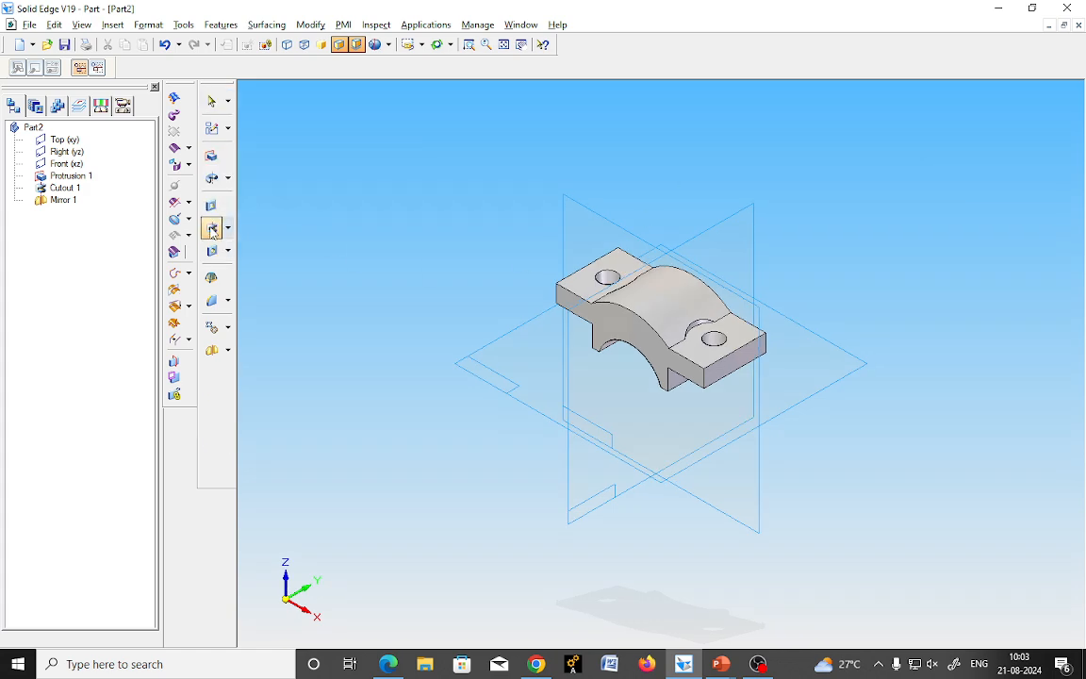
{"action": "left_click", "coordinate": [587, 210]}
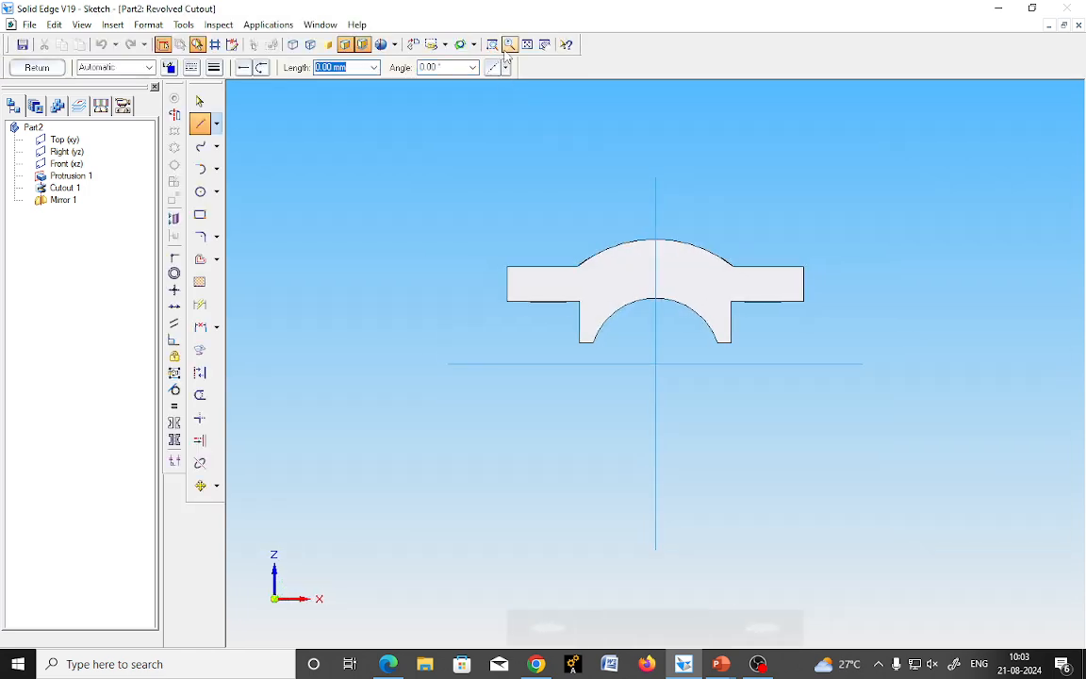
{"action": "left_click", "coordinate": [491, 44]}
{"action": "left_click", "coordinate": [590, 176]}
{"action": "left_click", "coordinate": [755, 364]}
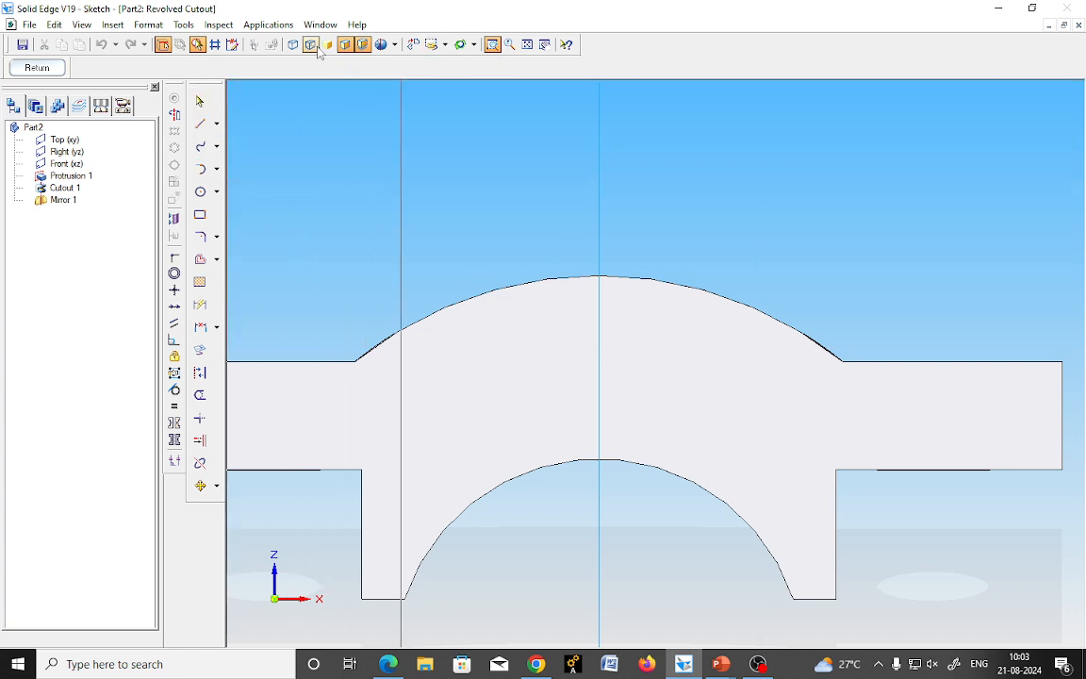
Show hidden edges and sketch a closed stepped profile against the vertical centre plane, about 4.7 mm wide above and 2.4 mm below.
{"action": "left_click", "coordinate": [199, 123]}
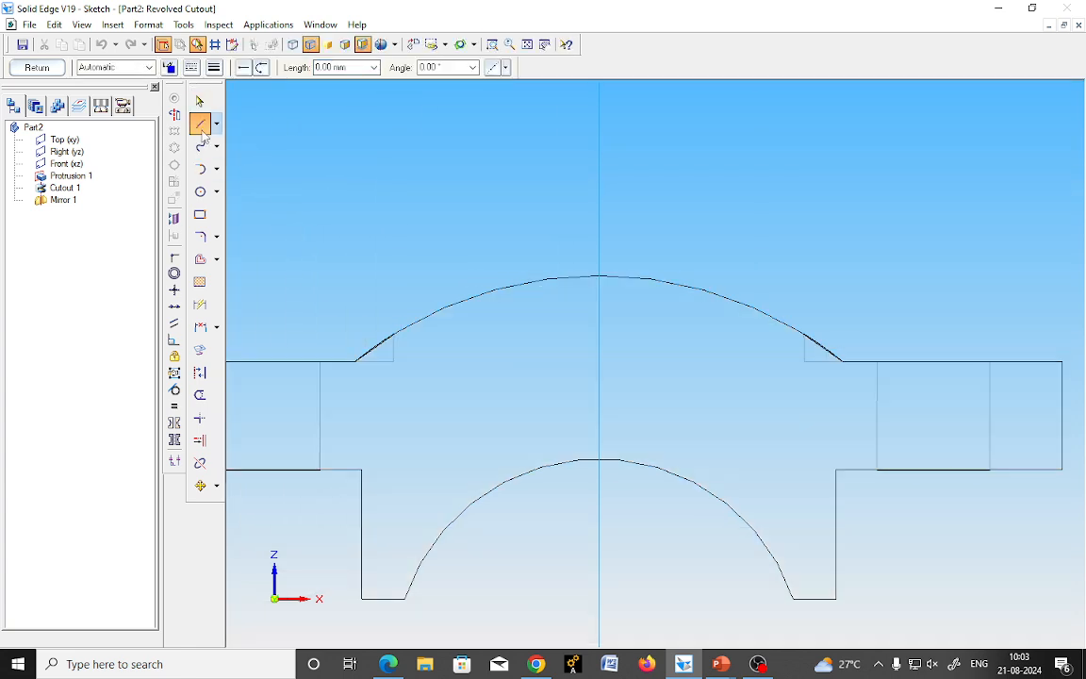
{"action": "left_click", "coordinate": [600, 236]}
{"action": "left_click", "coordinate": [649, 234]}
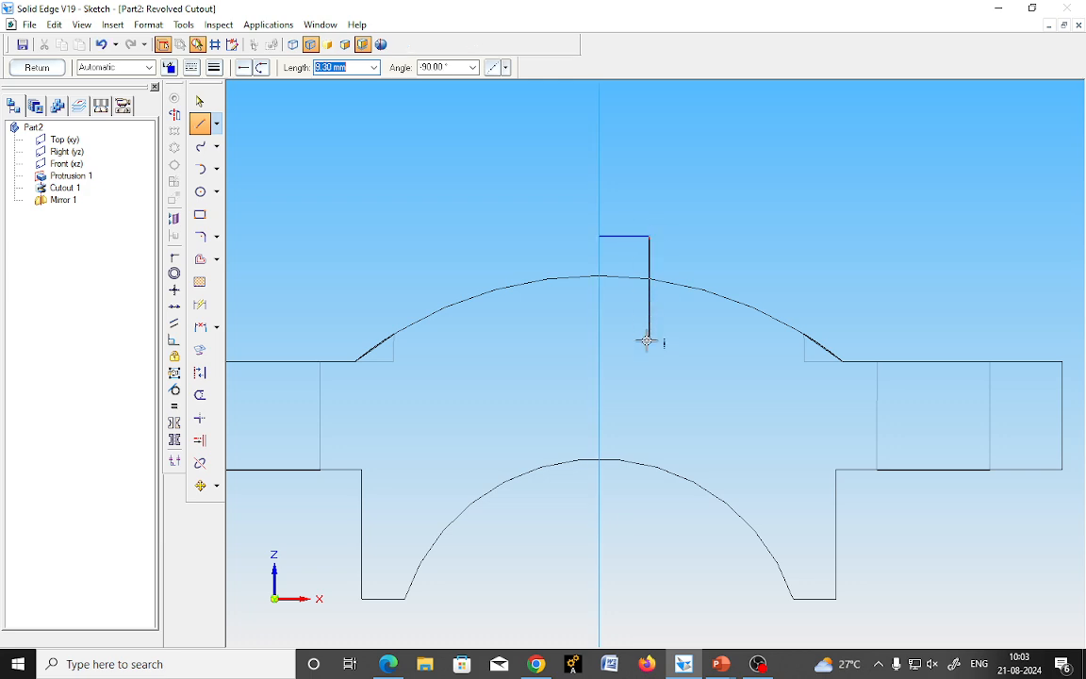
{"action": "left_click", "coordinate": [649, 372]}
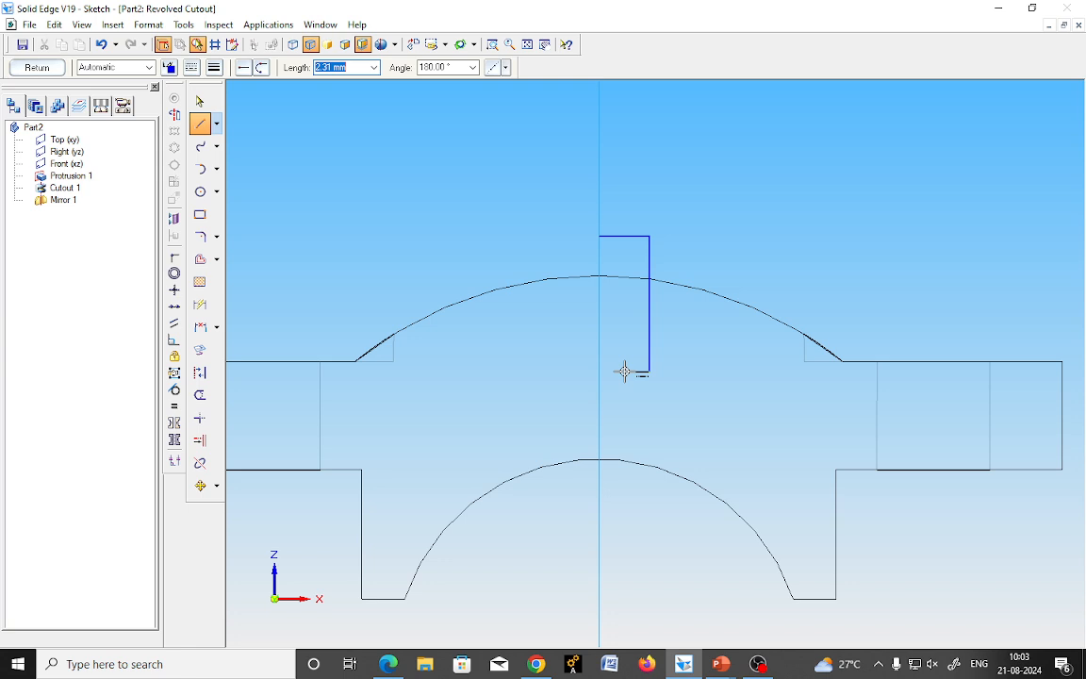
{"action": "left_click", "coordinate": [625, 372]}
{"action": "left_click", "coordinate": [624, 513]}
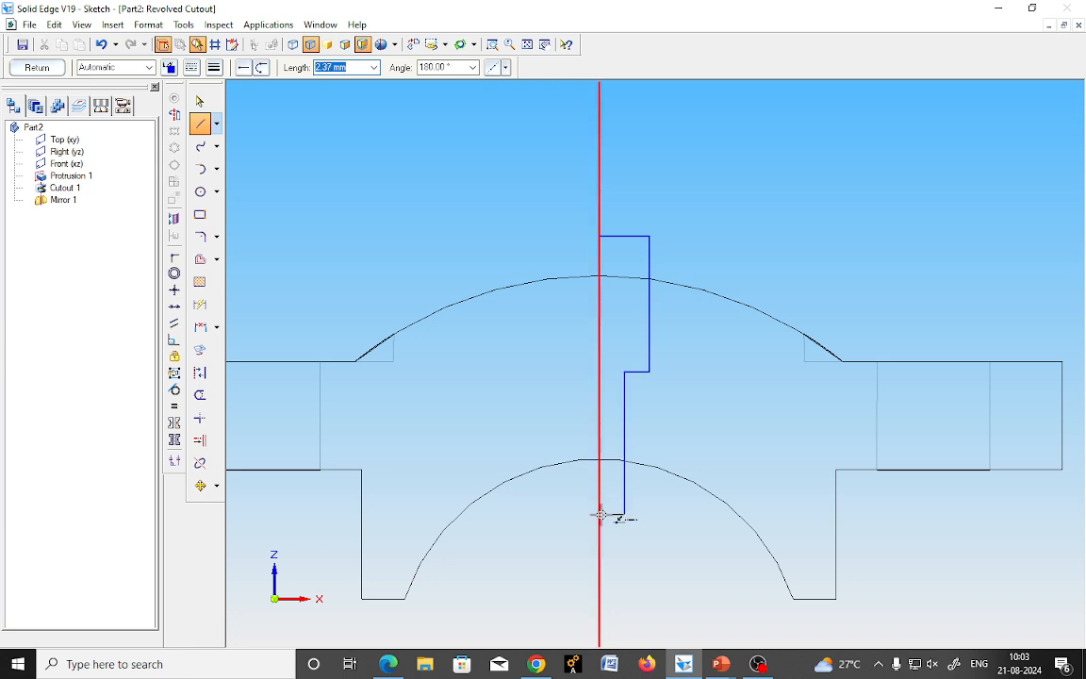
{"action": "left_click", "coordinate": [599, 513]}
{"action": "left_click", "coordinate": [600, 235]}
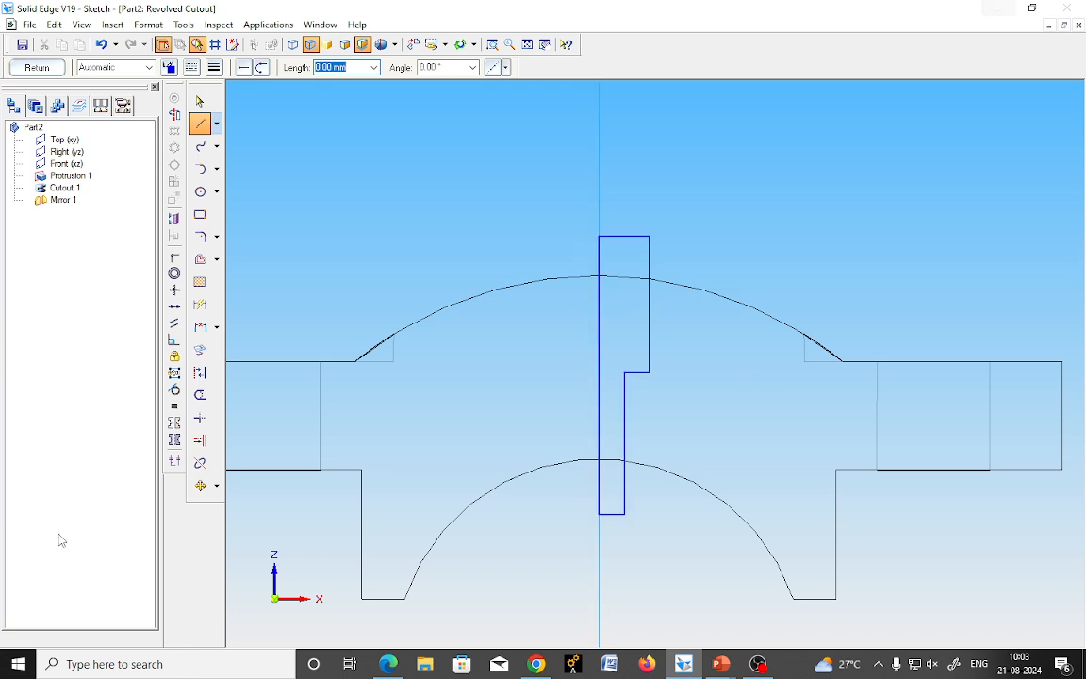
Dimension the profile's narrow lower section from the vertical centre plane and set its width to 1.5 mm.
{"action": "left_click", "coordinate": [200, 305]}
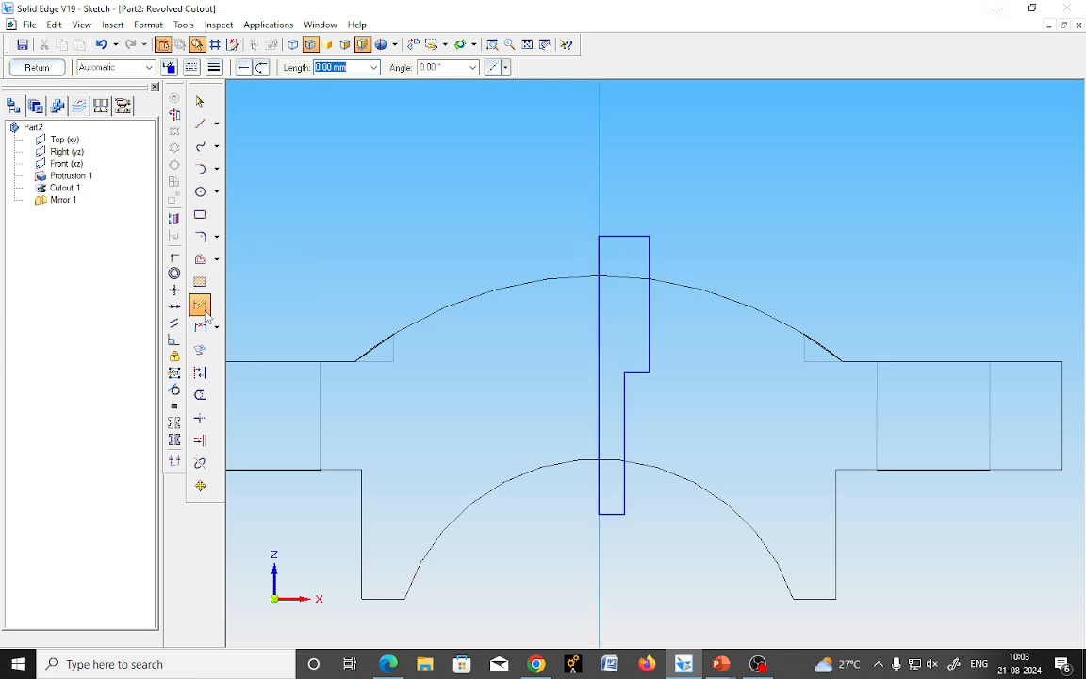
{"action": "left_click", "coordinate": [633, 373]}
{"action": "left_click", "coordinate": [612, 279]}
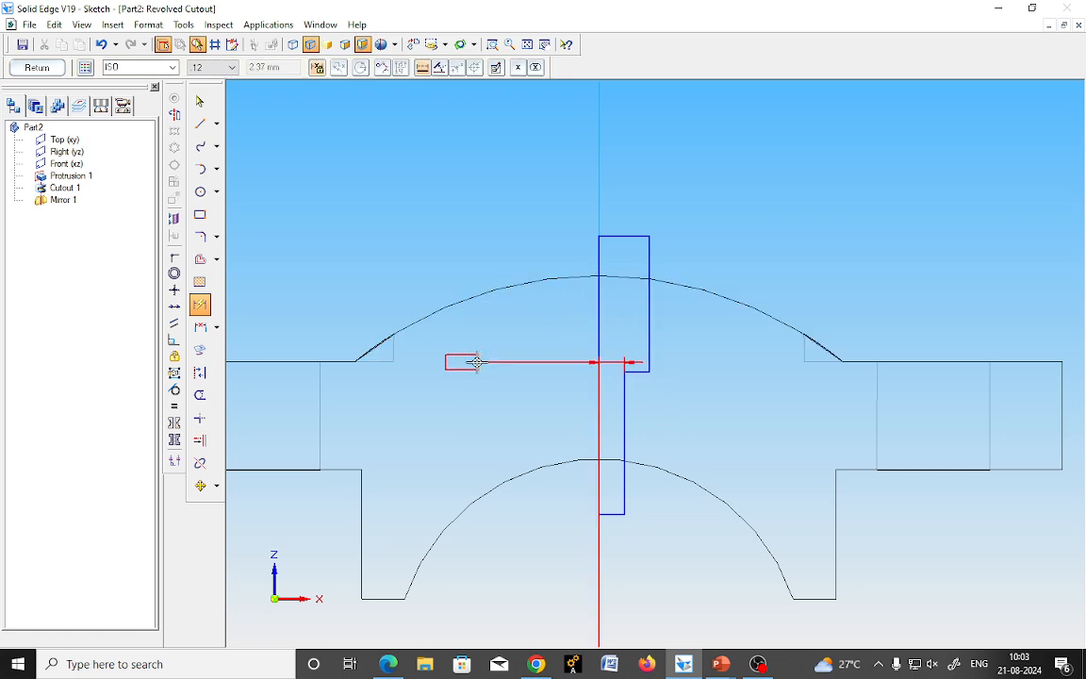
{"action": "left_click", "coordinate": [524, 306]}
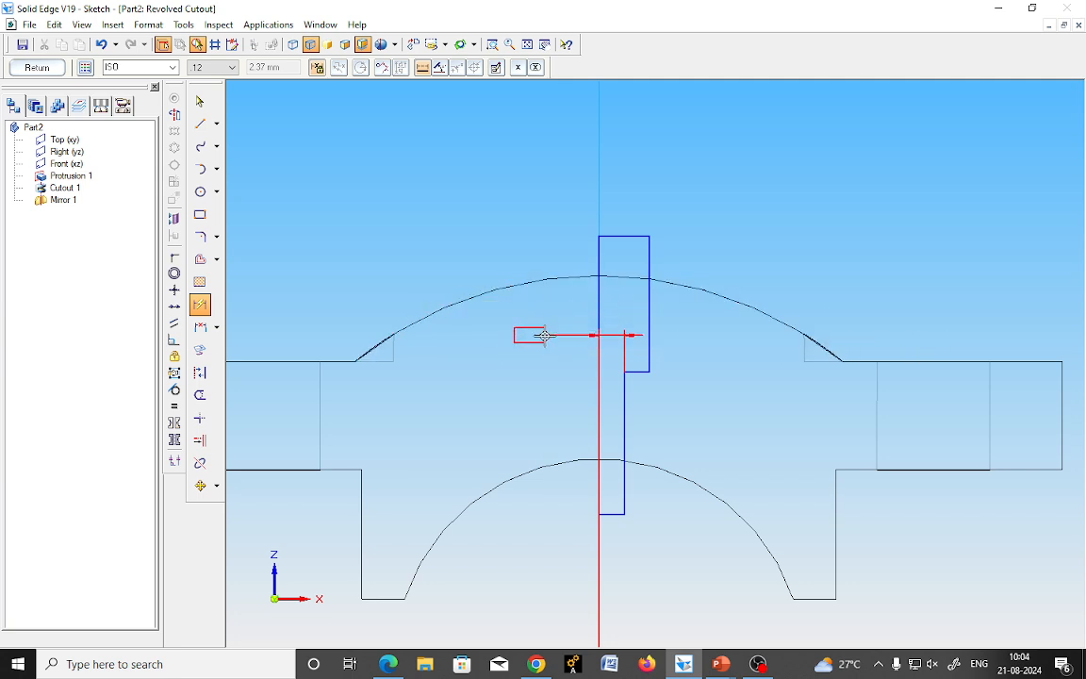
{"action": "left_click", "coordinate": [524, 363]}
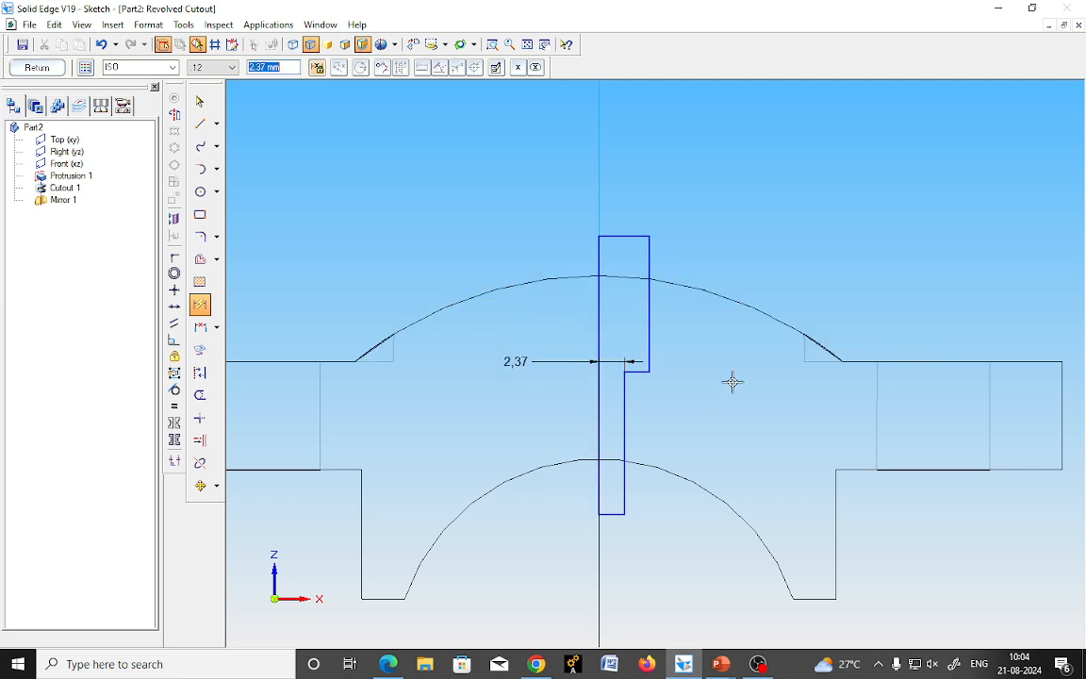
{"action": "type", "text": "1.5"}
{"action": "key", "text": "Return"}
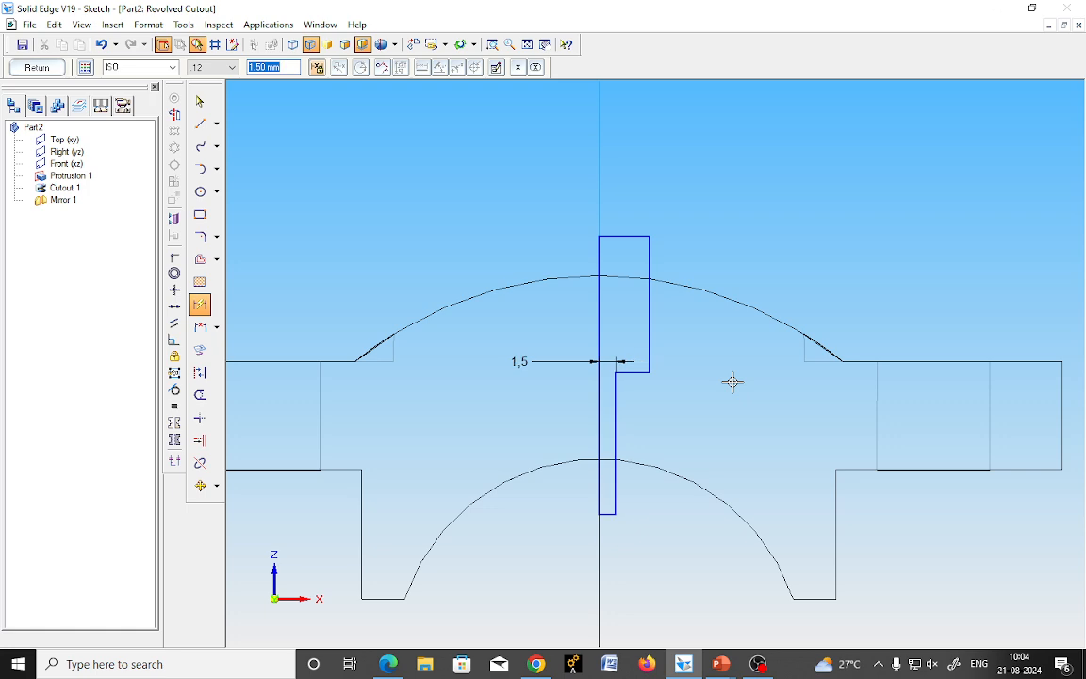
Dimension the profile's wide upper edge and set it to 3 mm.
{"action": "left_click", "coordinate": [624, 236]}
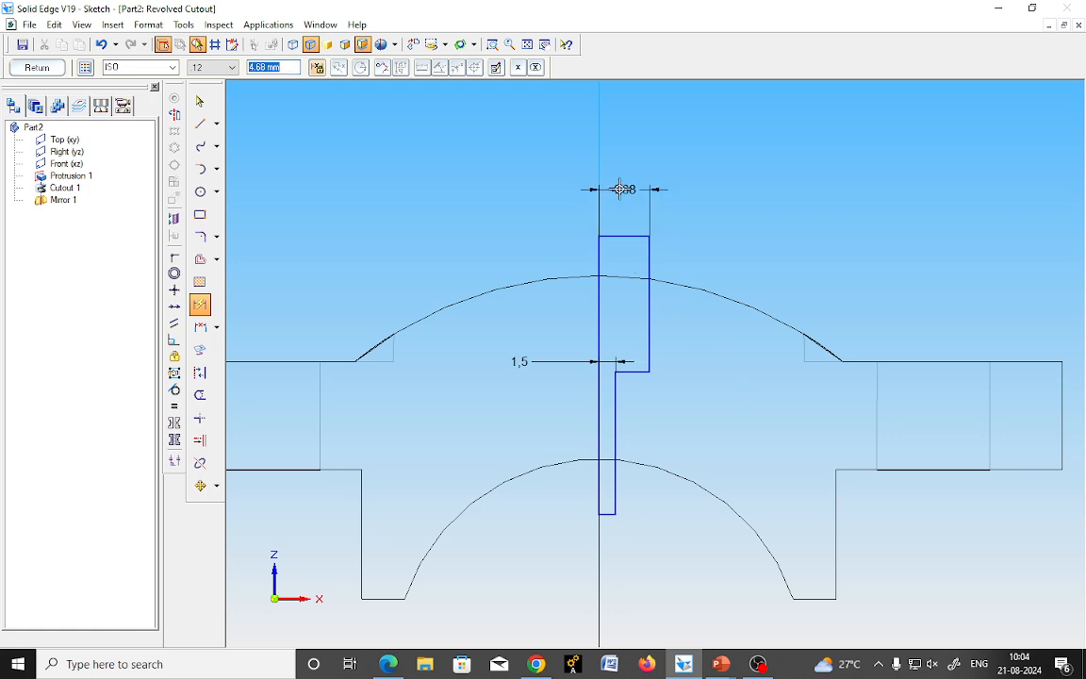
{"action": "left_click", "coordinate": [622, 188]}
{"action": "type", "text": "3"}
{"action": "key", "text": "Return"}
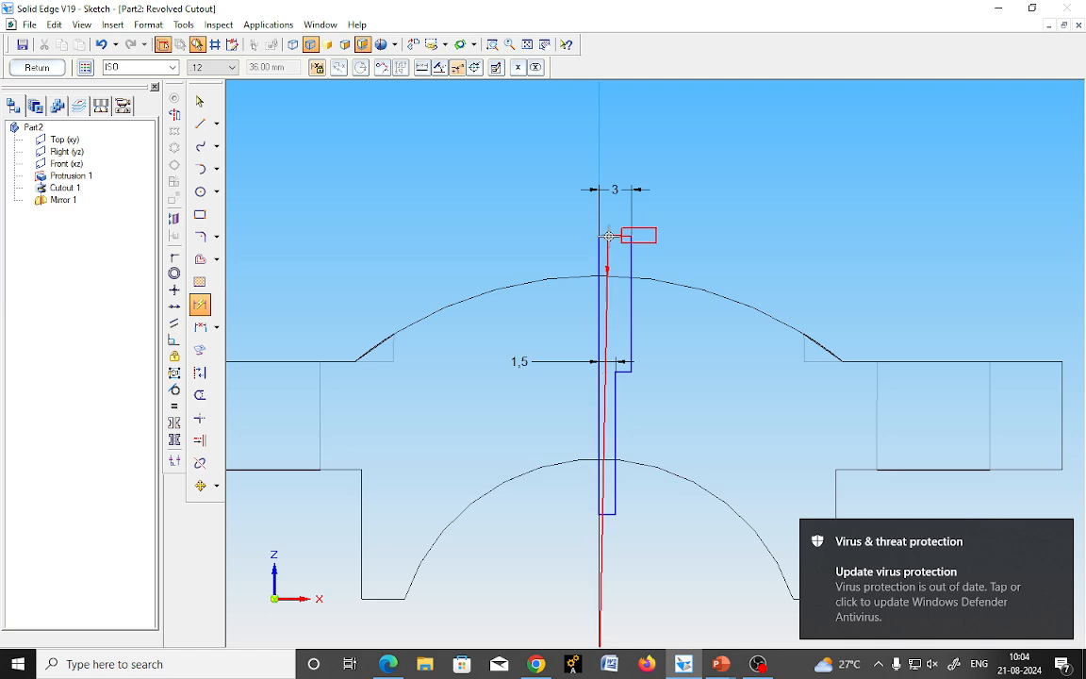
Dimension the profile's upper edge from the horizontal reference plane and set its height to 36 mm.
{"action": "left_click", "coordinate": [518, 315]}
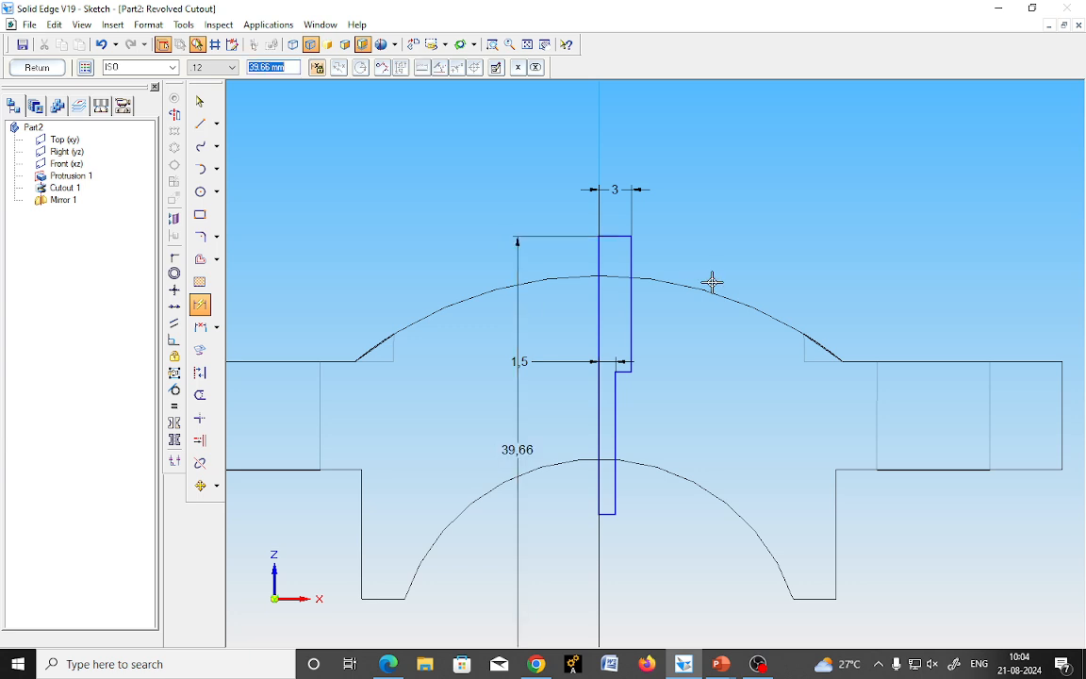
{"action": "type", "text": "36"}
{"action": "key", "text": "Return"}
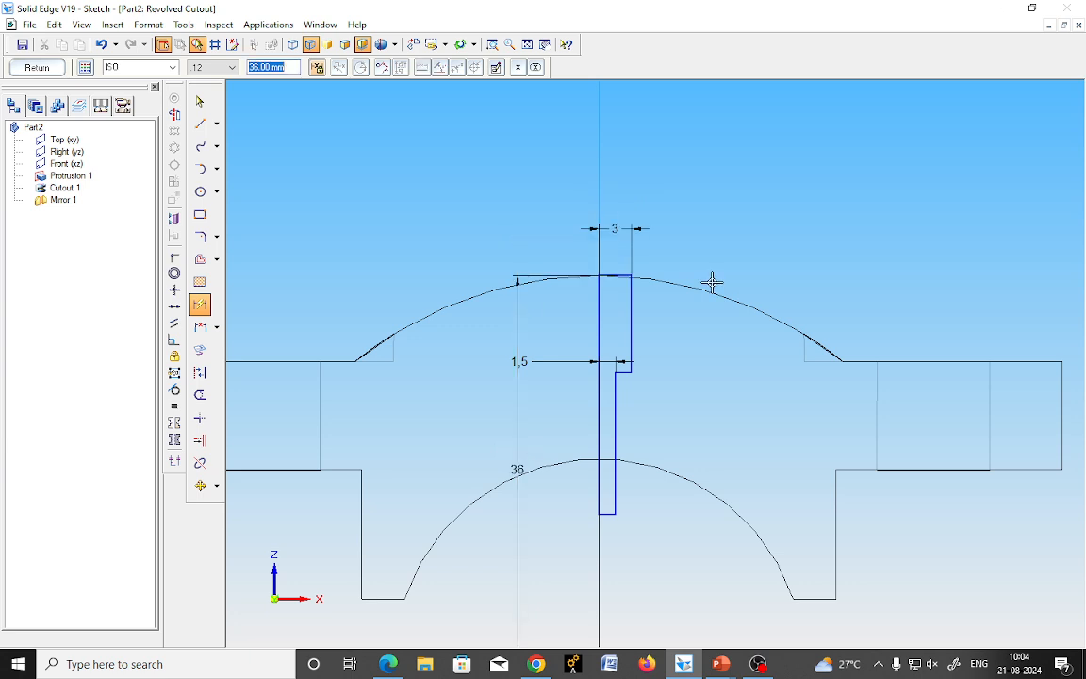
Dimension the vertical side of the profile's wide upper section and set its depth to 10 mm.
{"action": "left_click", "coordinate": [631, 332]}
{"action": "left_click", "coordinate": [696, 339]}
{"action": "type", "text": "10"}
{"action": "key", "text": "Return"}
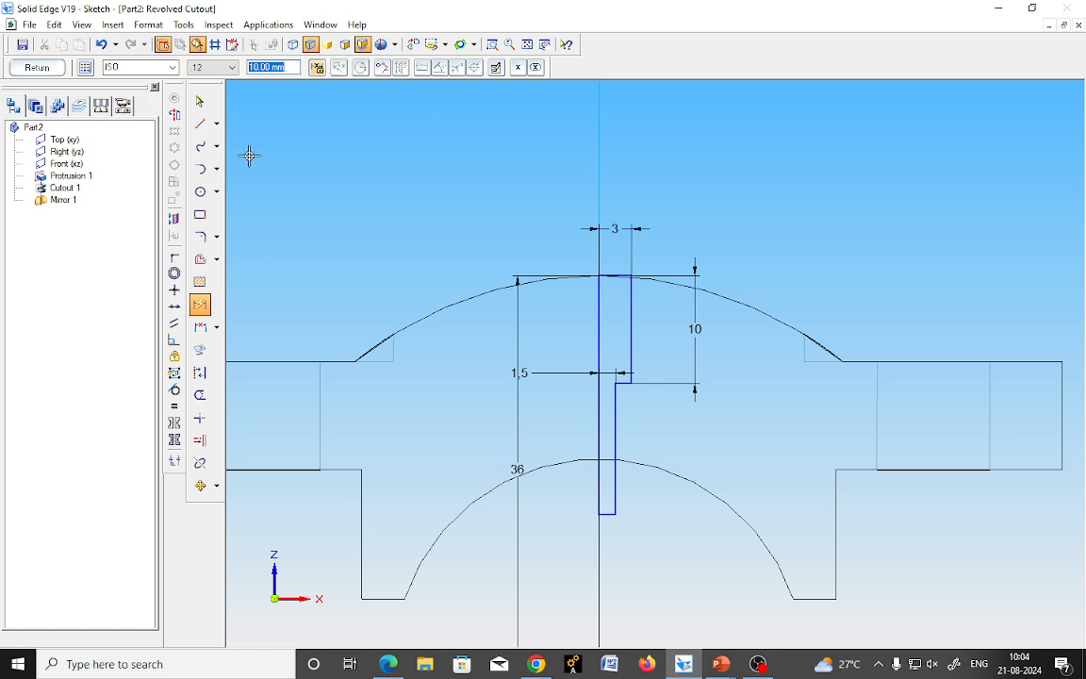
Set the vertical centre plane as the revolution axis and revolve the stepped profile 360° to cut the centre hole.
{"action": "left_click", "coordinate": [174, 114]}
{"action": "left_click", "coordinate": [601, 149]}
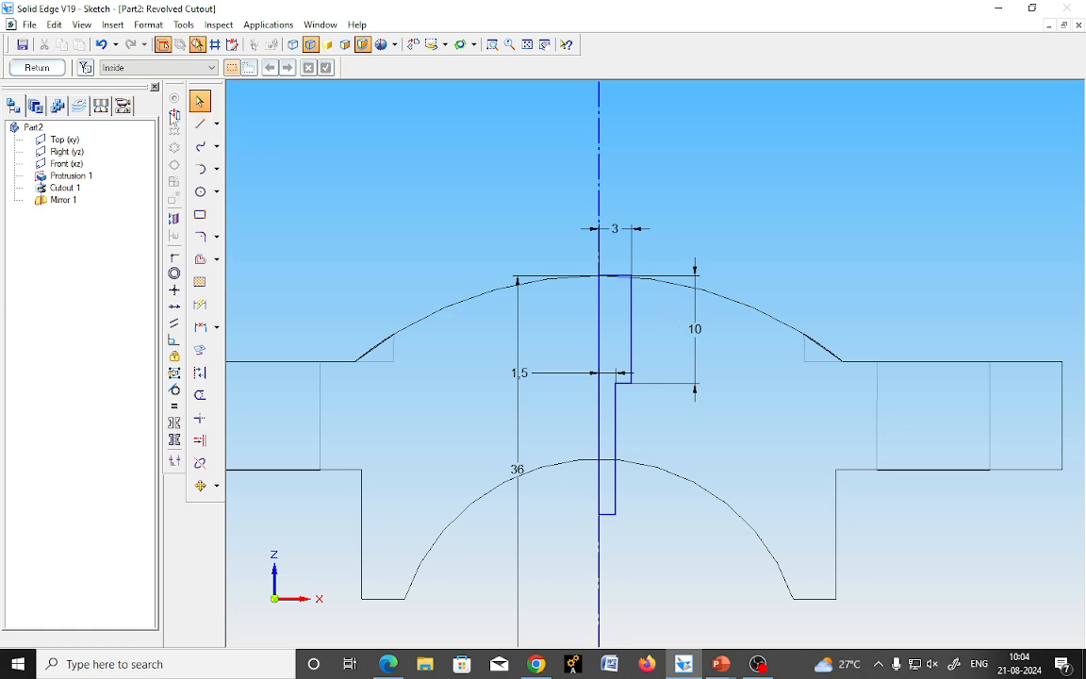
{"action": "left_click", "coordinate": [36, 68]}
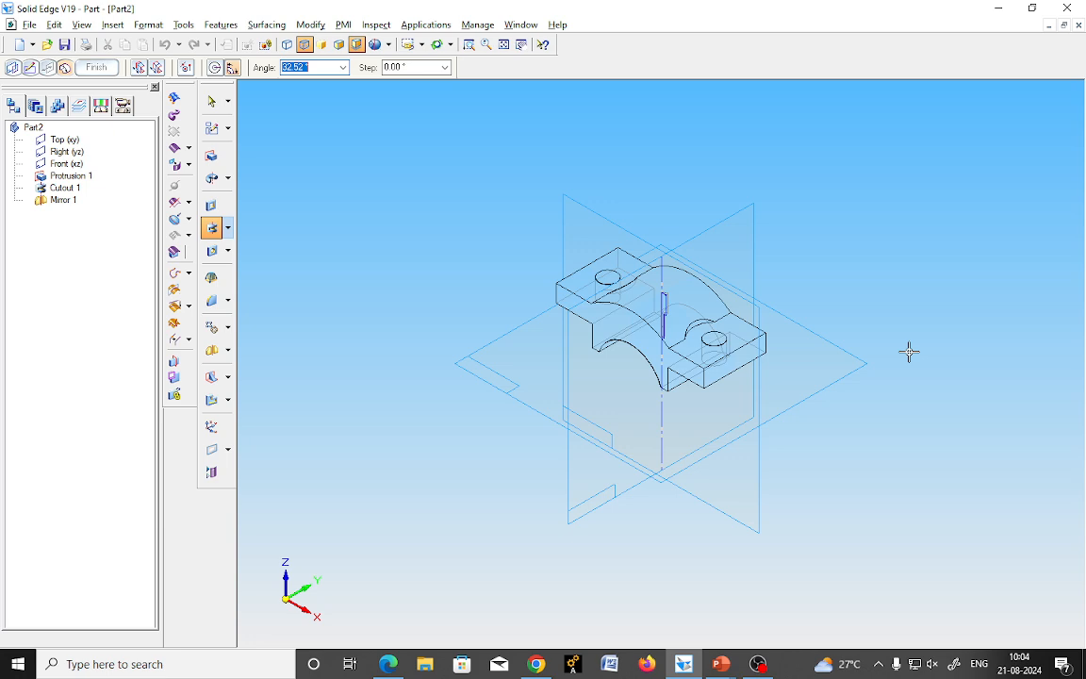
{"action": "type", "text": "360"}
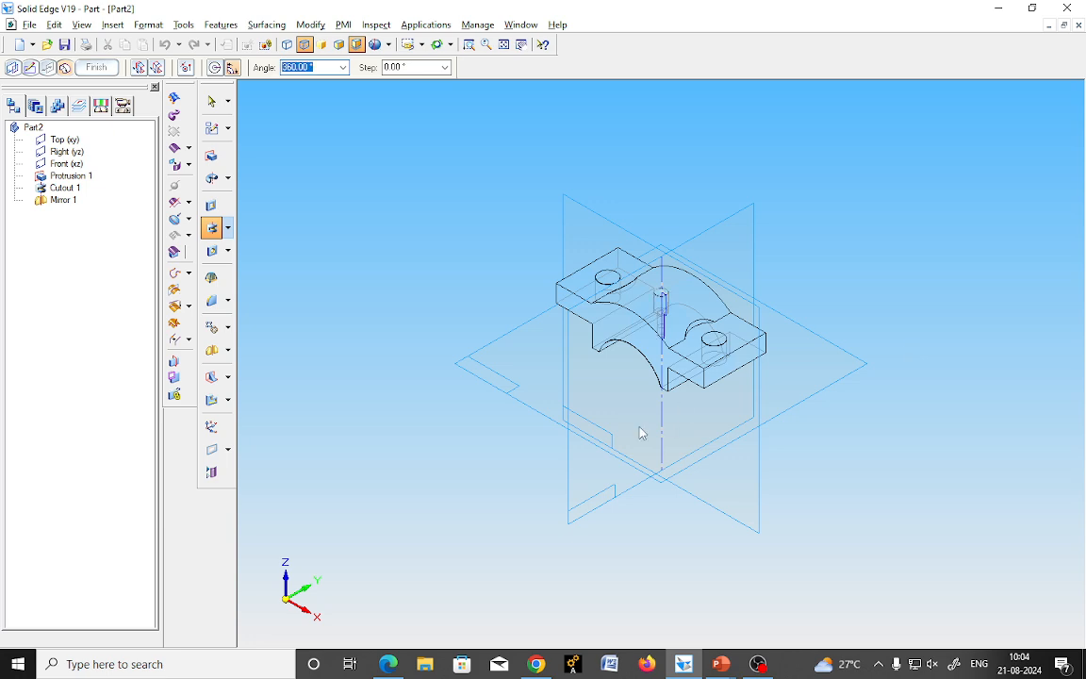
{"action": "key", "text": "Return"}
{"action": "left_click", "coordinate": [96, 68]}
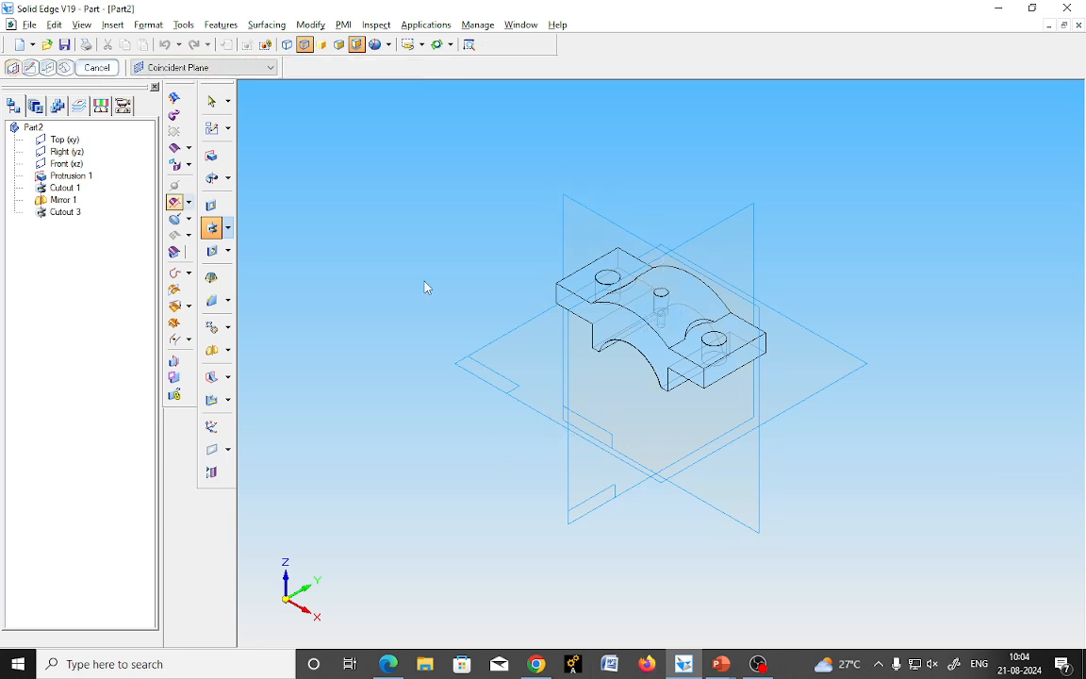
Examine the stepped centre hole up close and in the top view, and return to the isometric view.
{"action": "scroll", "coordinate": [653, 361], "scroll_direction": "up", "scroll_amount": 5}
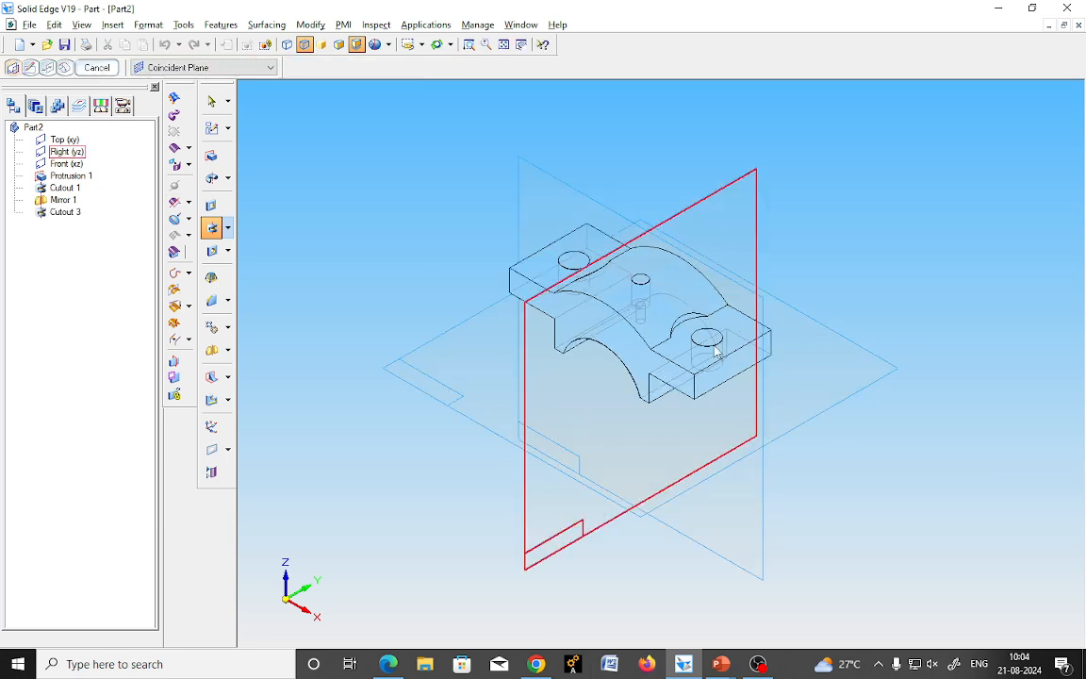
{"action": "left_click", "coordinate": [422, 44]}
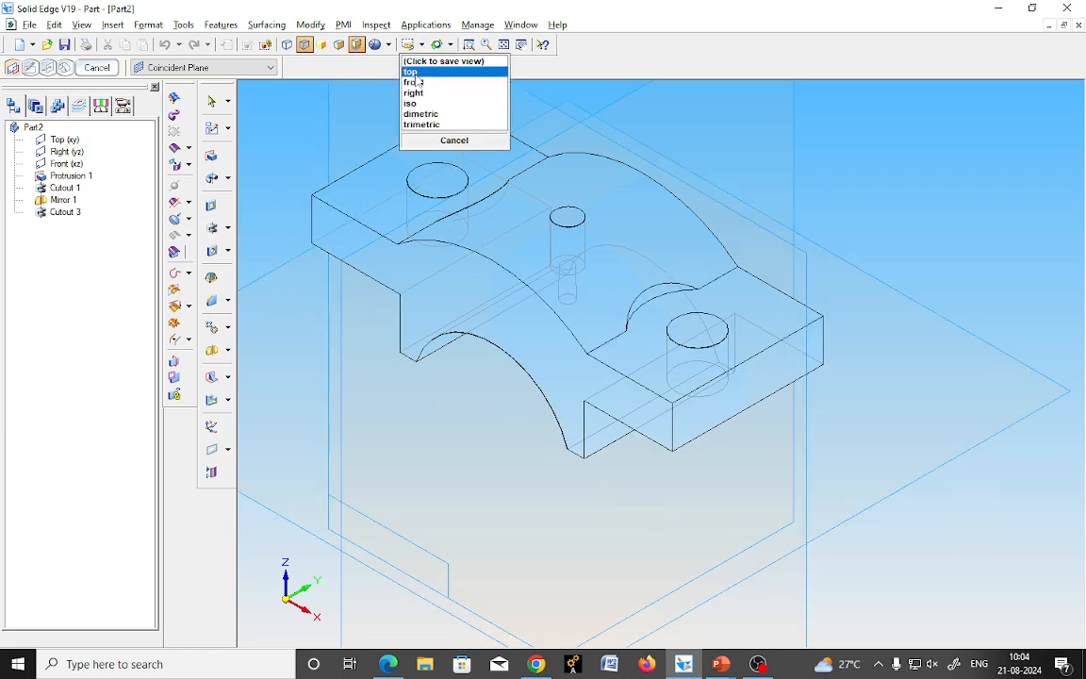
{"action": "left_click", "coordinate": [411, 72]}
{"action": "scroll", "coordinate": [689, 510], "scroll_direction": "up", "scroll_amount": 2}
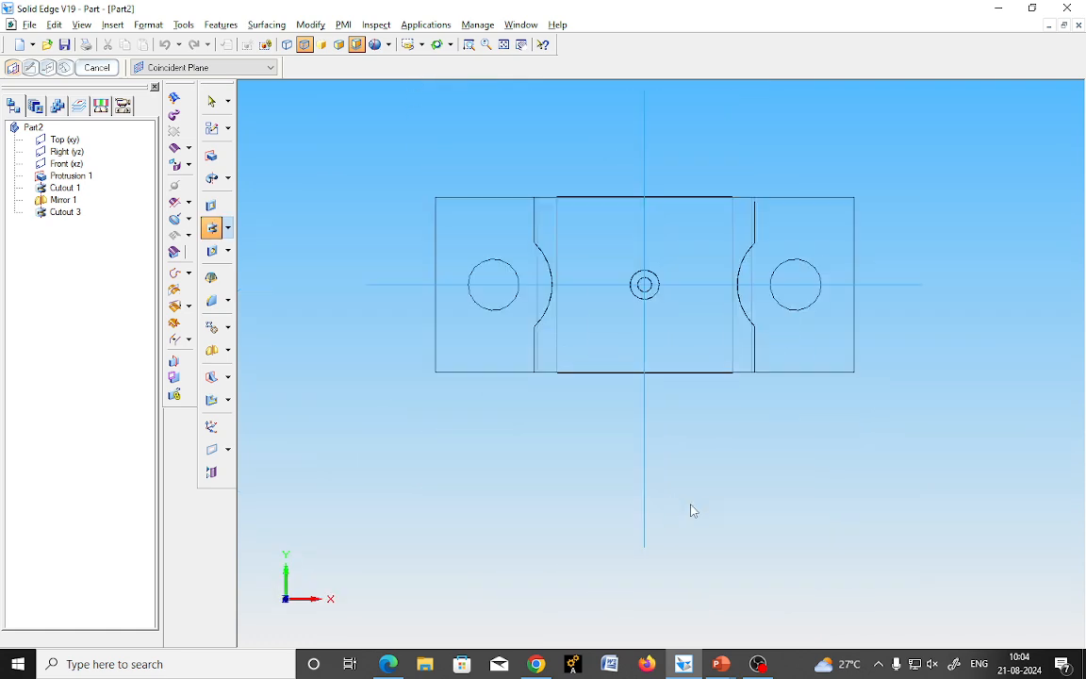
{"action": "scroll", "coordinate": [689, 510], "scroll_direction": "down", "scroll_amount": 1}
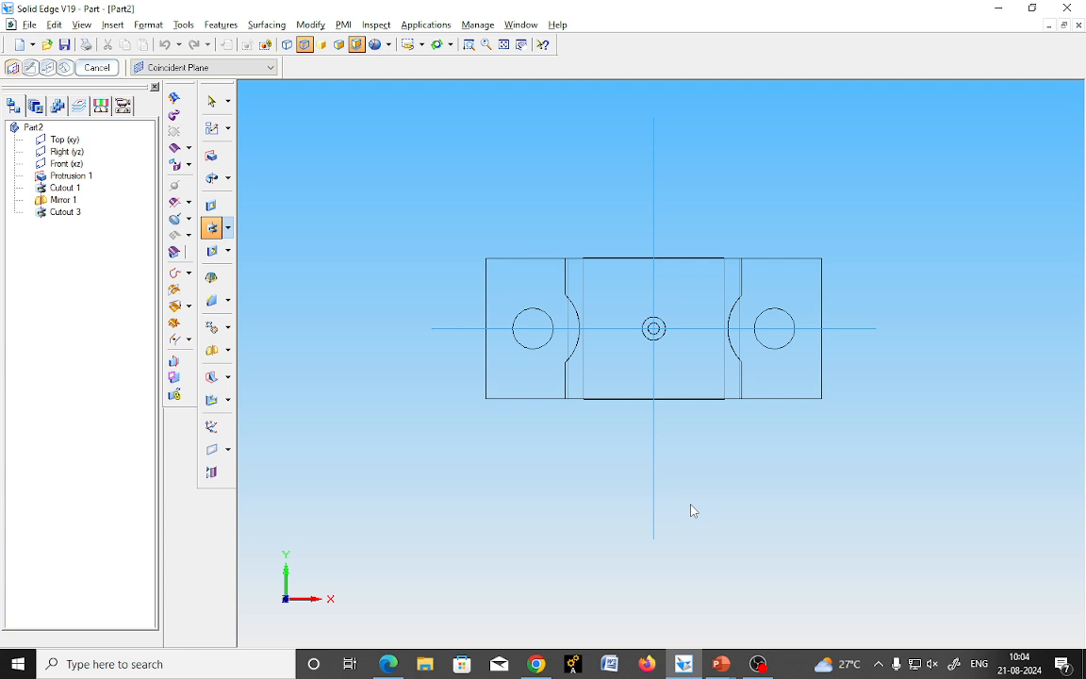
{"action": "left_click", "coordinate": [388, 45]}
{"action": "left_click", "coordinate": [420, 102]}
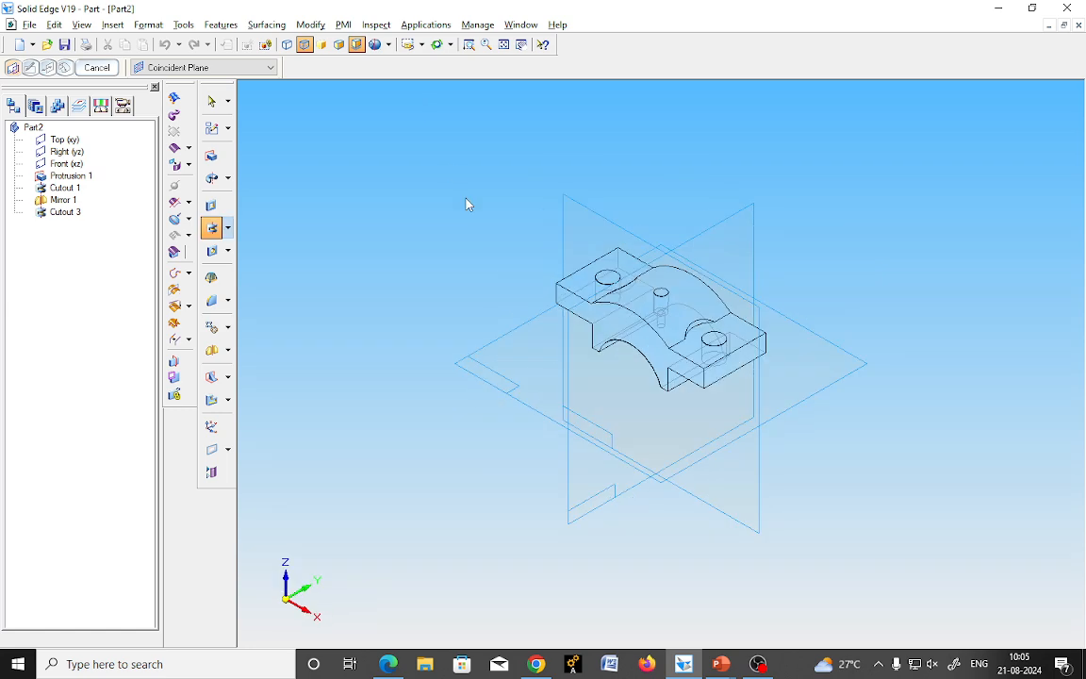
Start a cutout on the flange's upper face, sketch an 86 mm diameter circle centred on the centre hole and check it against the CAP drawing.
{"action": "left_click", "coordinate": [212, 207]}
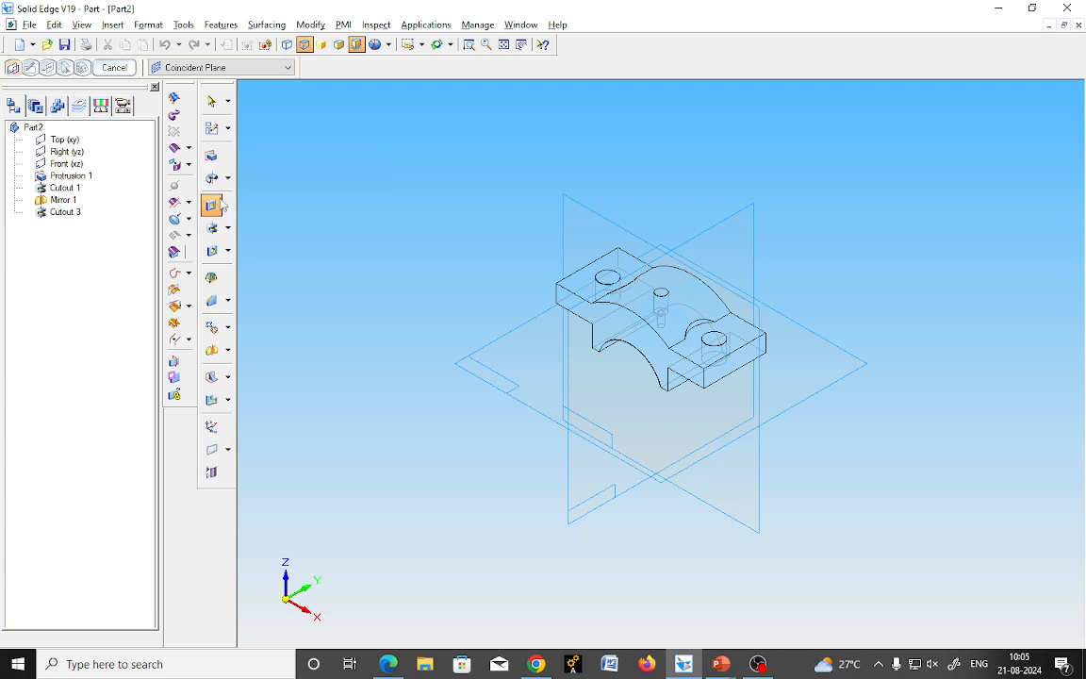
{"action": "left_click", "coordinate": [577, 282]}
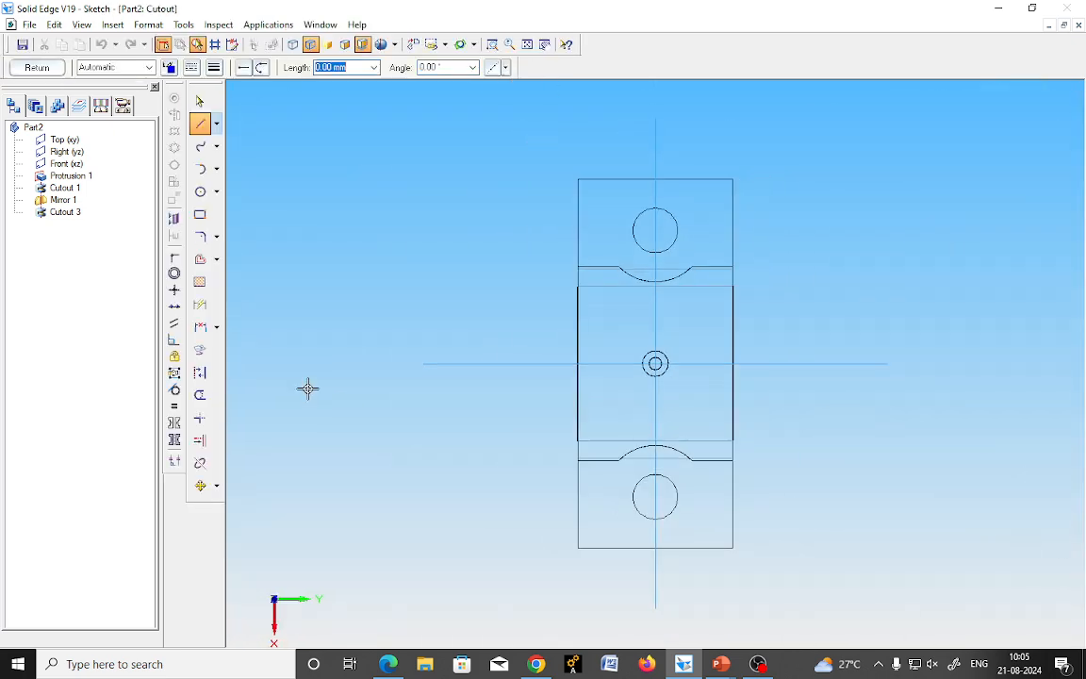
{"action": "left_click", "coordinate": [200, 192]}
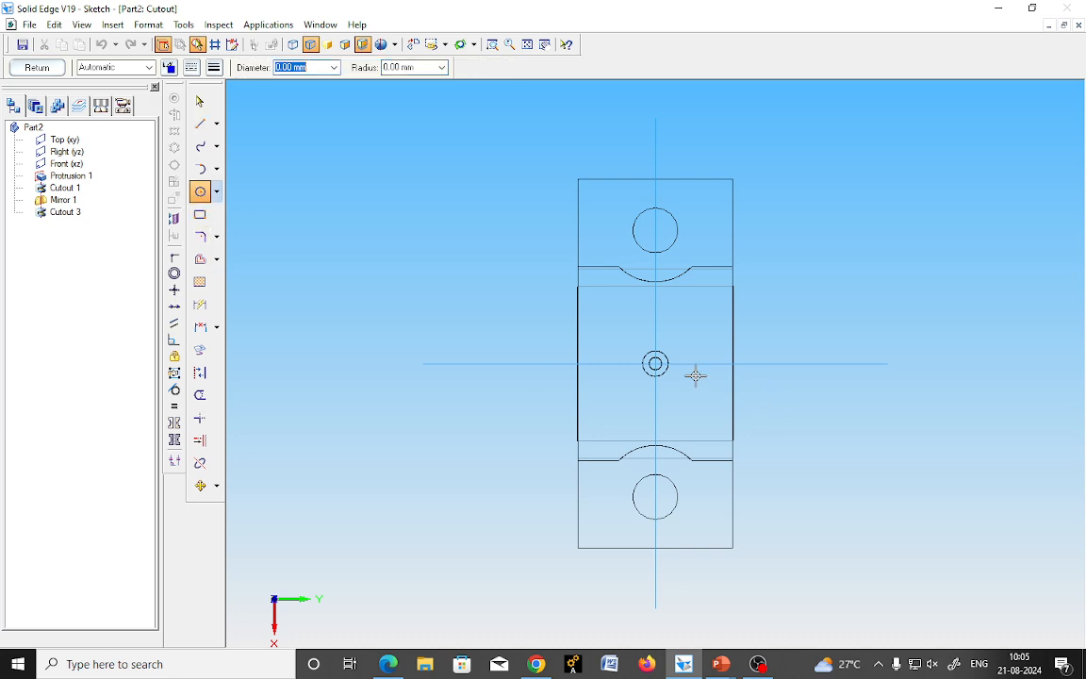
{"action": "left_click", "coordinate": [655, 364]}
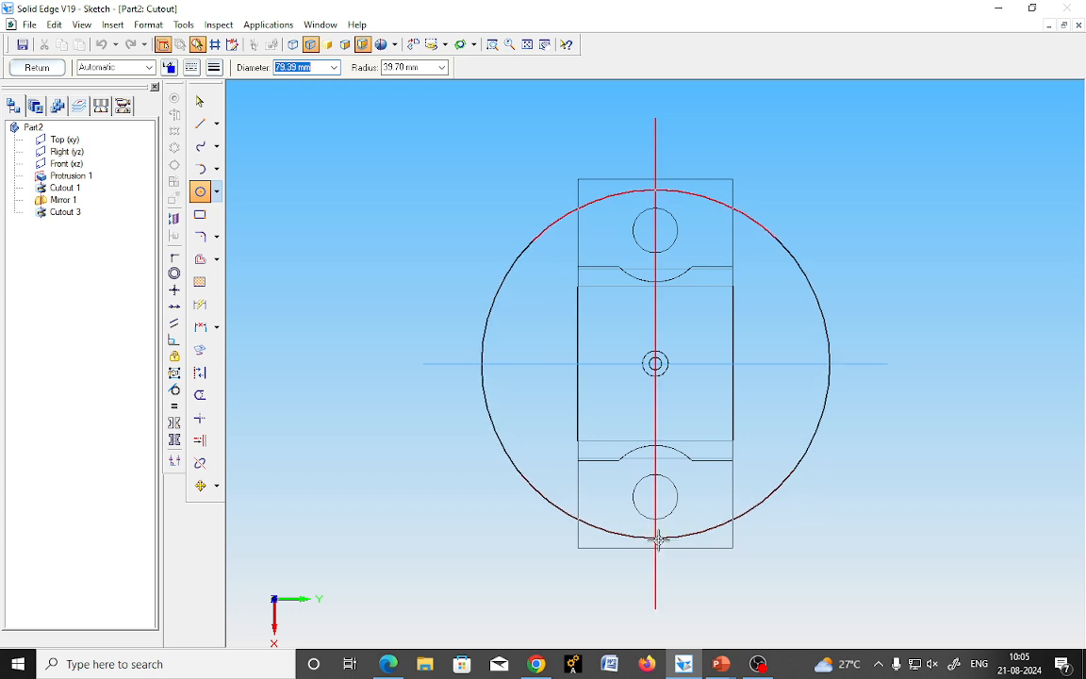
{"action": "left_click", "coordinate": [659, 178]}
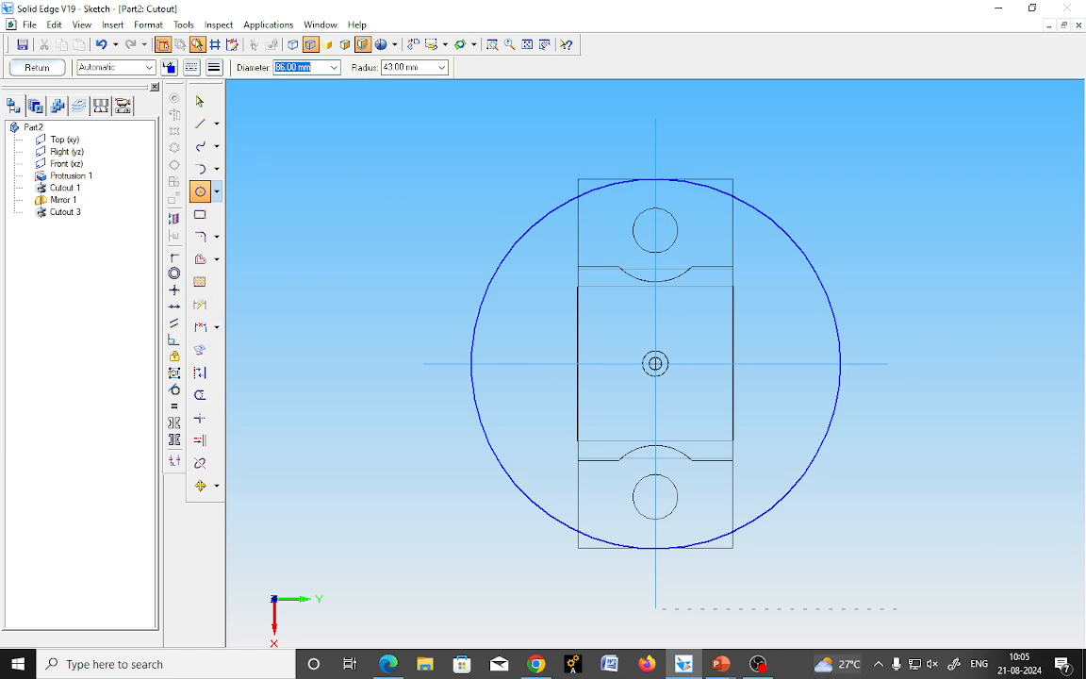
{"action": "left_click", "coordinate": [718, 665]}
{"action": "left_click", "coordinate": [881, 589]}
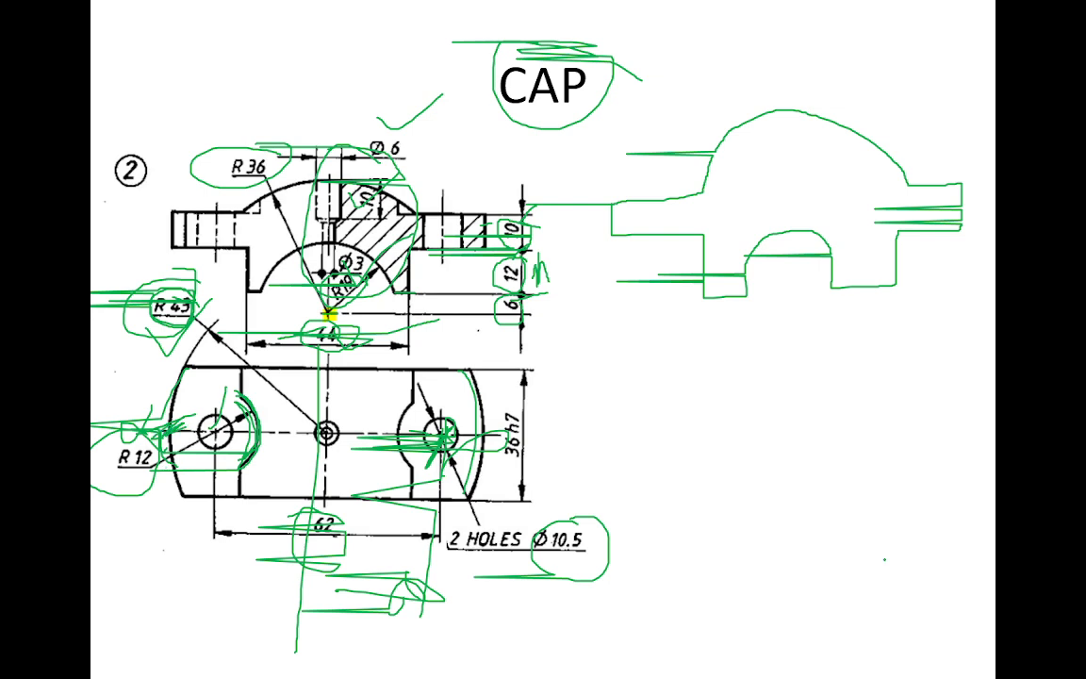
{"action": "key", "text": "alt+Tab"}
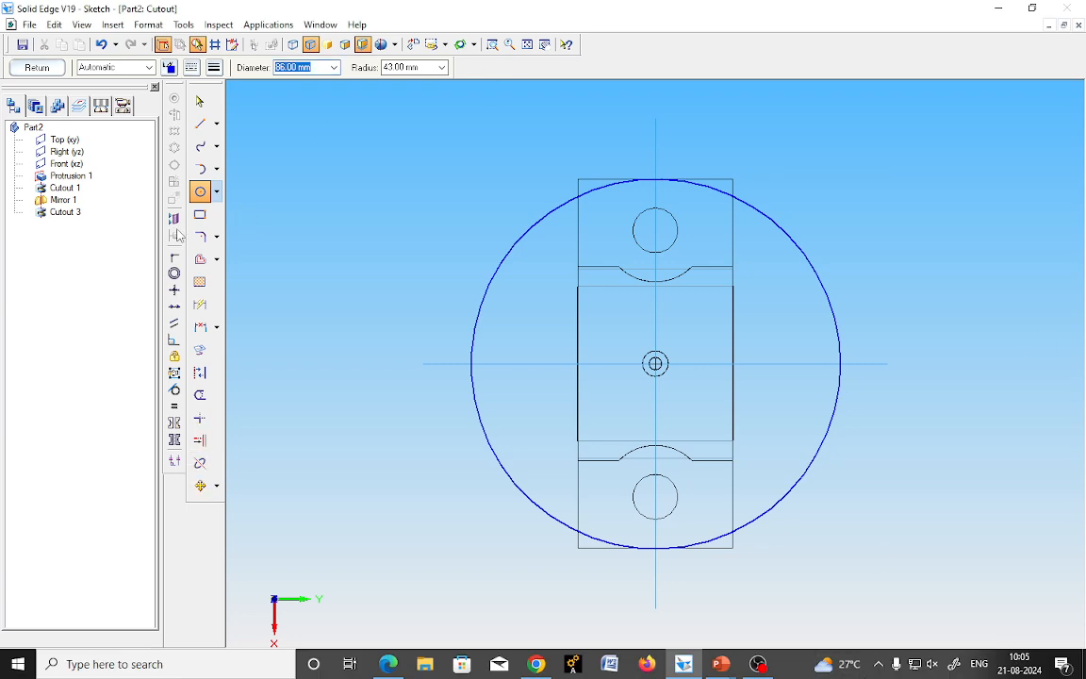
{"action": "left_click", "coordinate": [202, 217]}
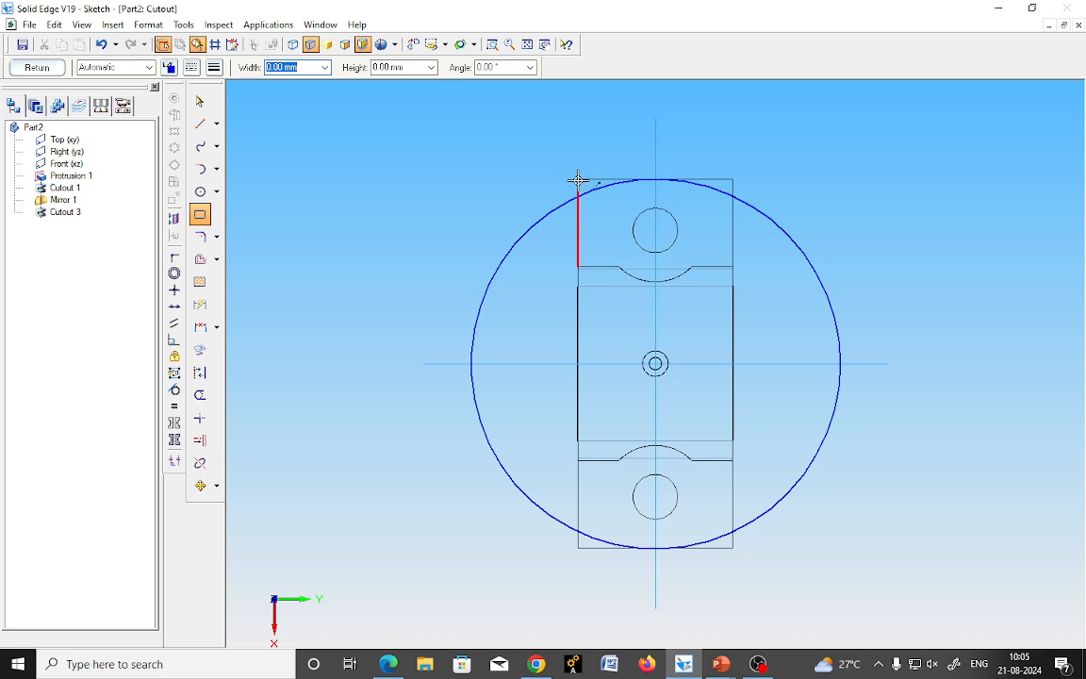
{"action": "left_click", "coordinate": [578, 124]}
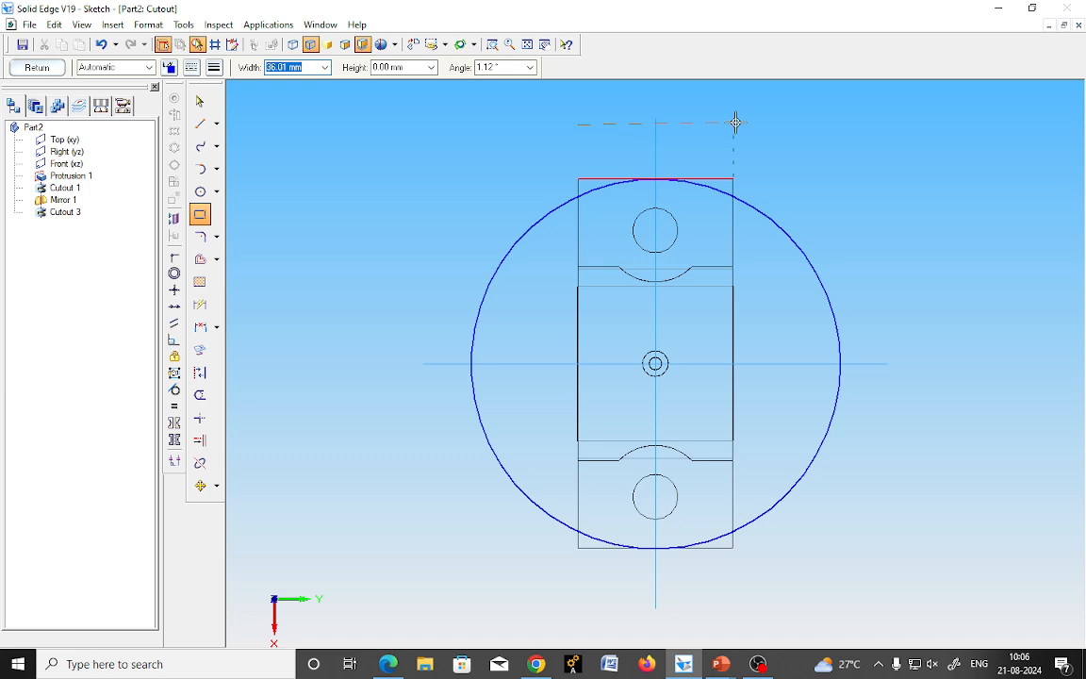
{"action": "key", "text": "Tab"}
{"action": "key", "text": "Tab"}
{"action": "type", "text": "0"}
{"action": "key", "text": "Tab"}
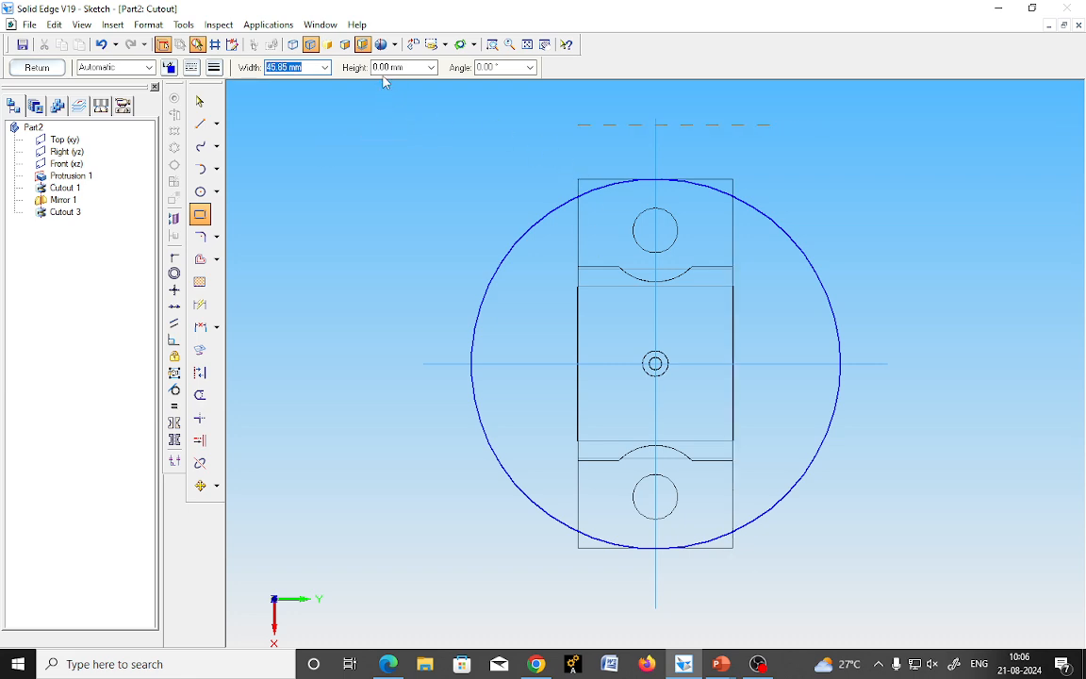
{"action": "key", "text": "Tab"}
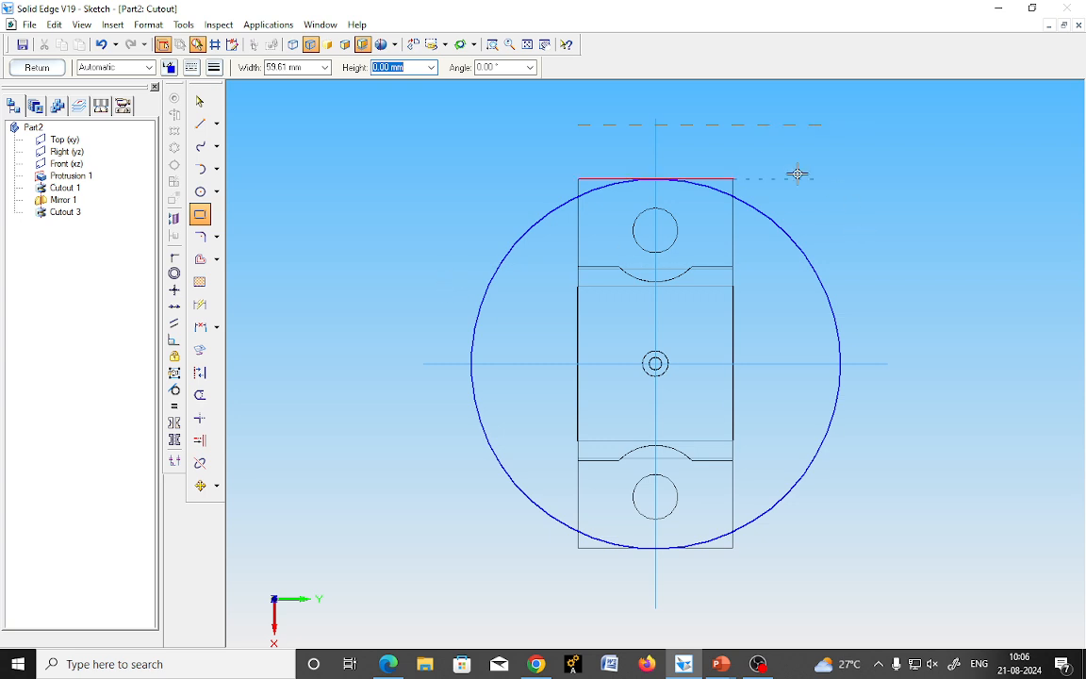
{"action": "key", "text": "Escape"}
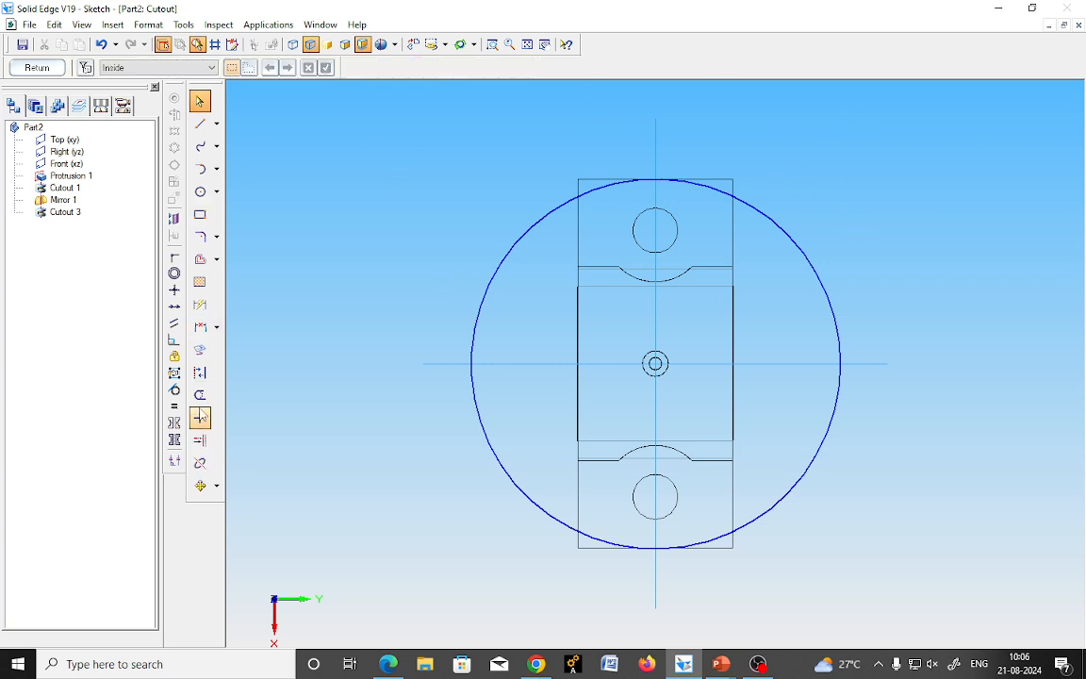
{"action": "left_click", "coordinate": [200, 214]}
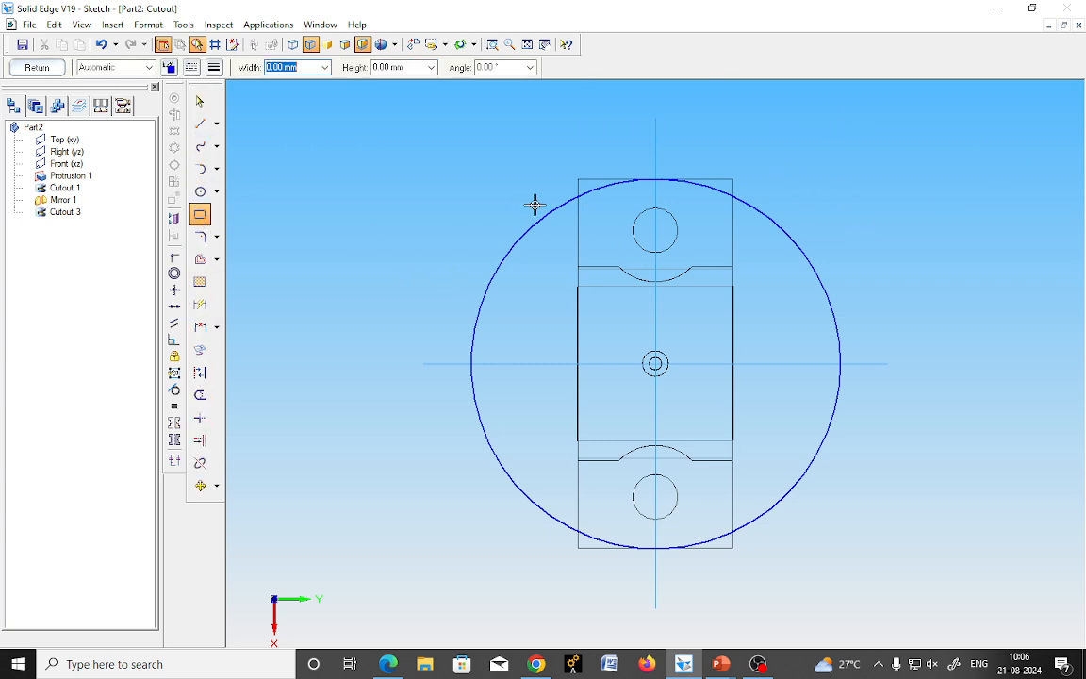
{"action": "left_click", "coordinate": [577, 137]}
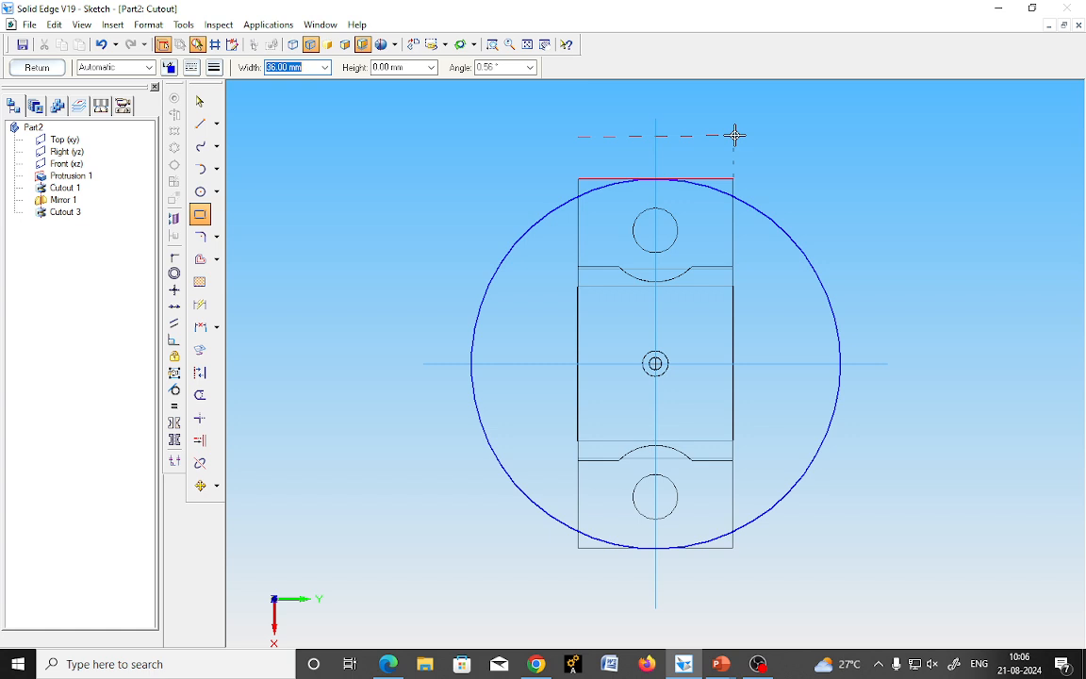
{"action": "key", "text": "Tab"}
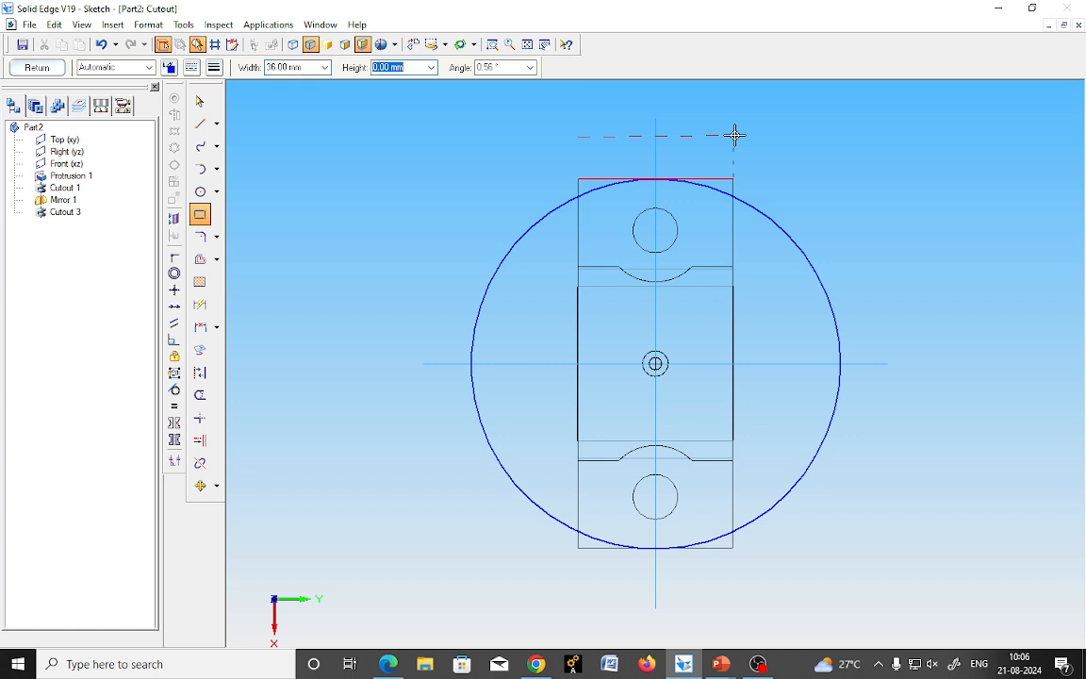
{"action": "type", "text": "86"}
{"action": "key", "text": "Tab"}
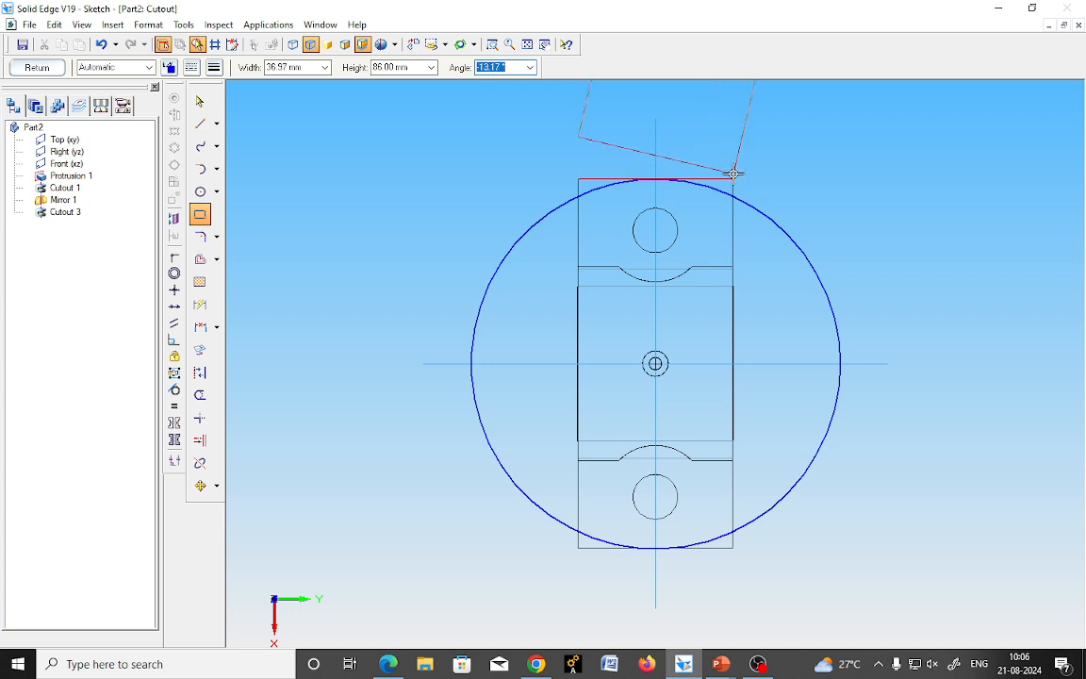
{"action": "key", "text": "Escape"}
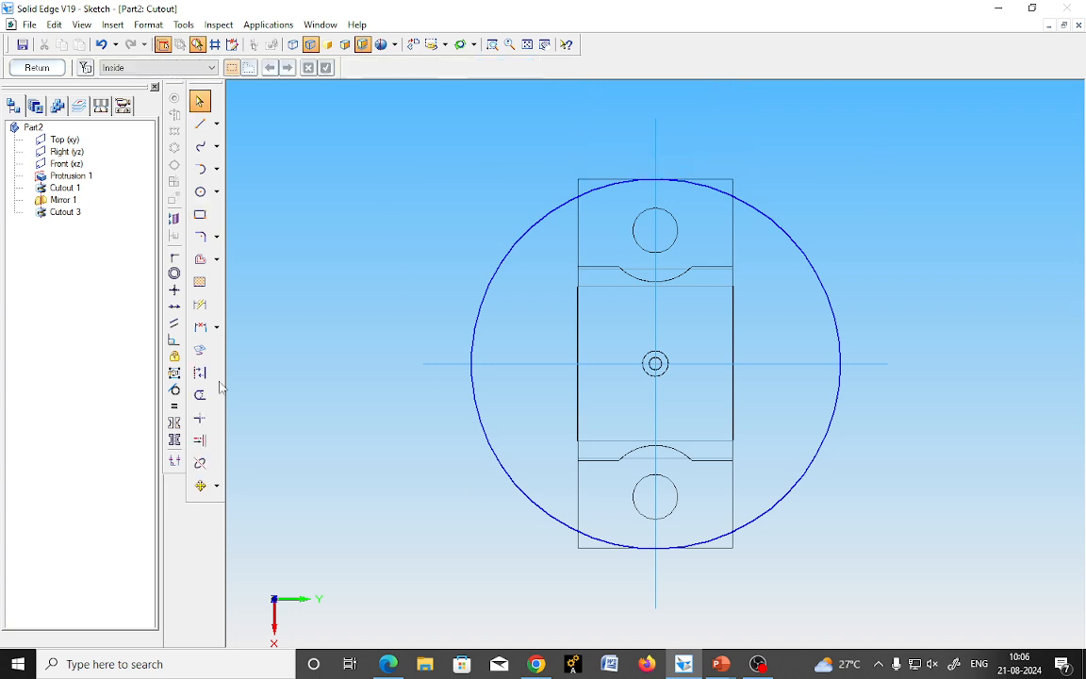
Sketch a rectangle over the block's outer outline and connect its slightly overshooting end edge to the block's end.
{"action": "left_click", "coordinate": [201, 216]}
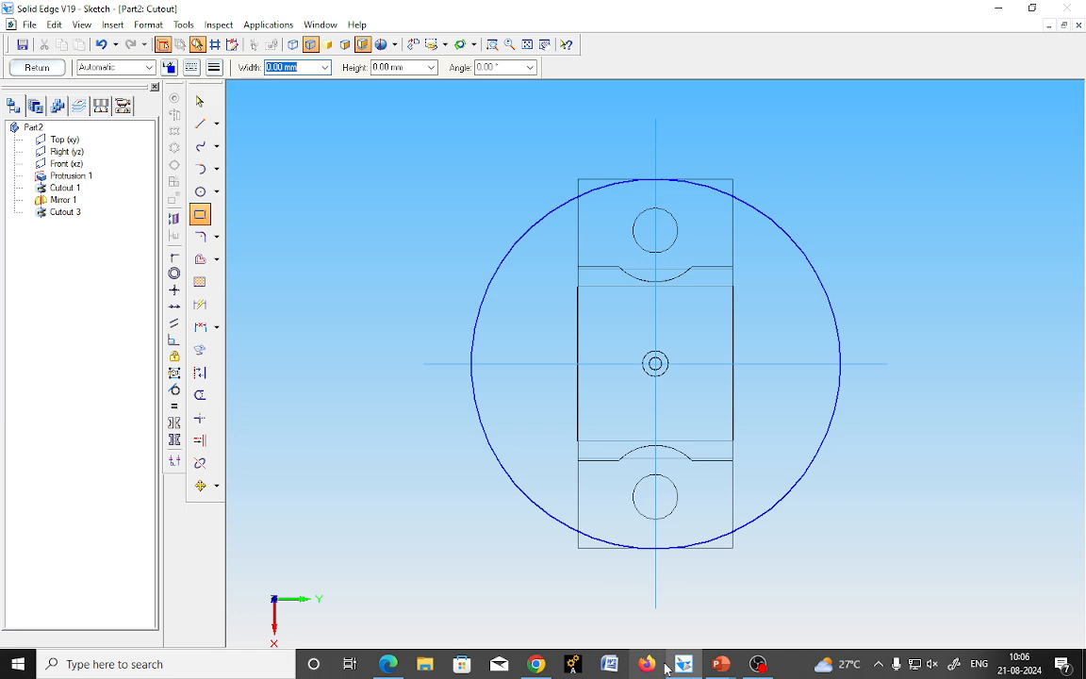
{"action": "left_click", "coordinate": [579, 549]}
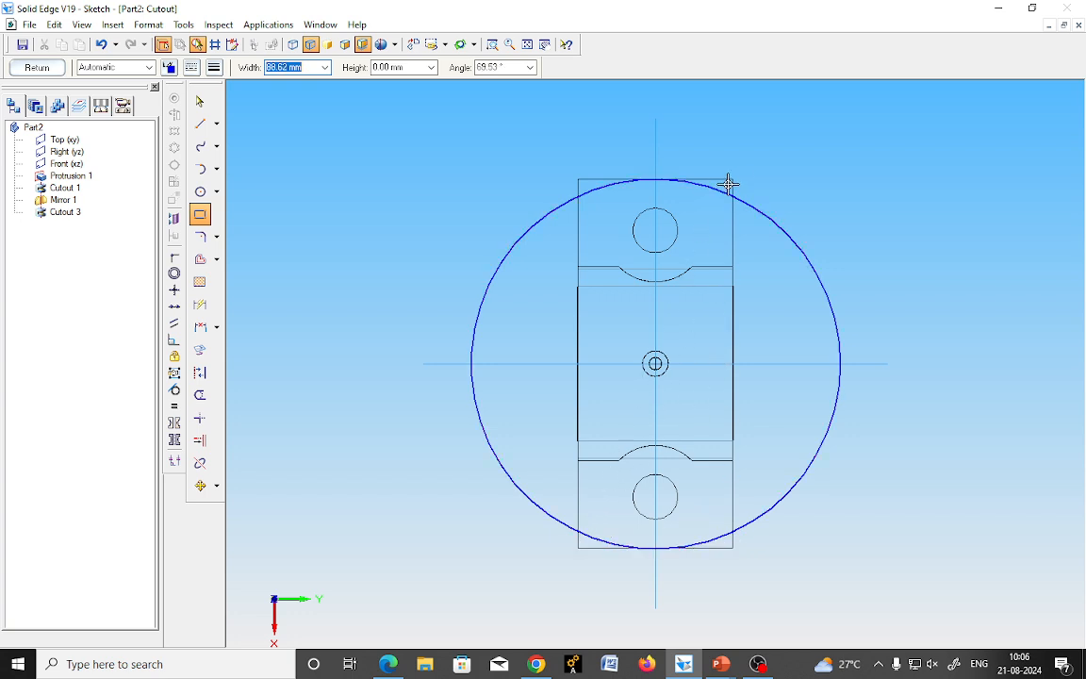
{"action": "left_click", "coordinate": [732, 549]}
{"action": "left_click", "coordinate": [733, 176]}
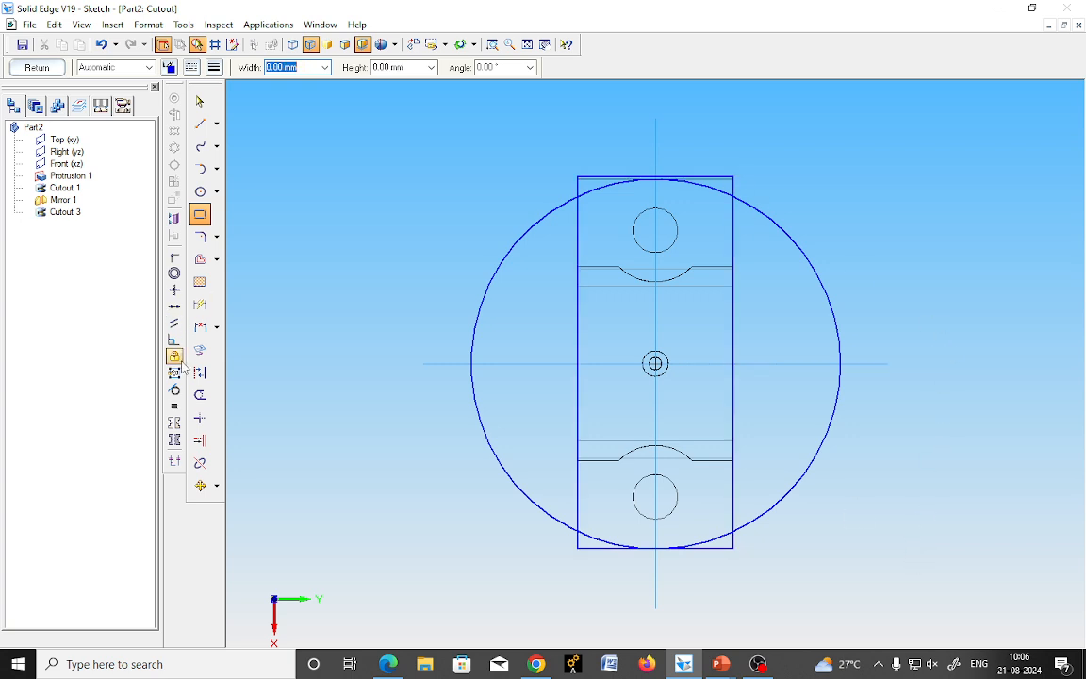
{"action": "left_click", "coordinate": [174, 306]}
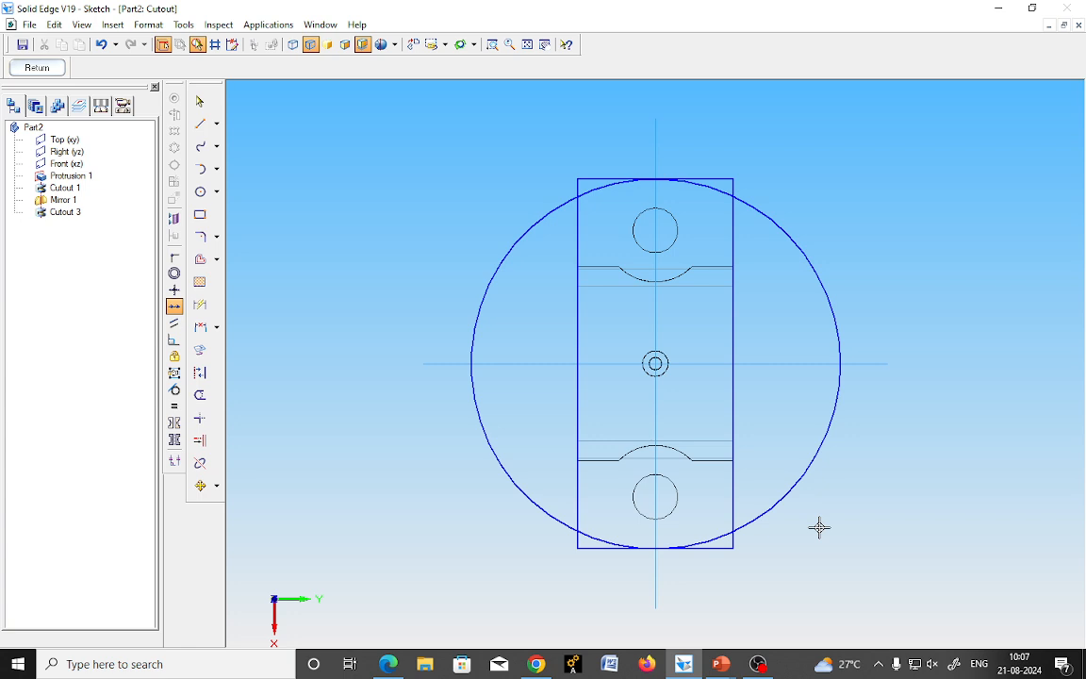
Trim the circle's arcs outside the block and the rectangle's long sides, keeping only the corner regions at both ends.
{"action": "left_click", "coordinate": [200, 394]}
{"action": "left_click", "coordinate": [484, 425]}
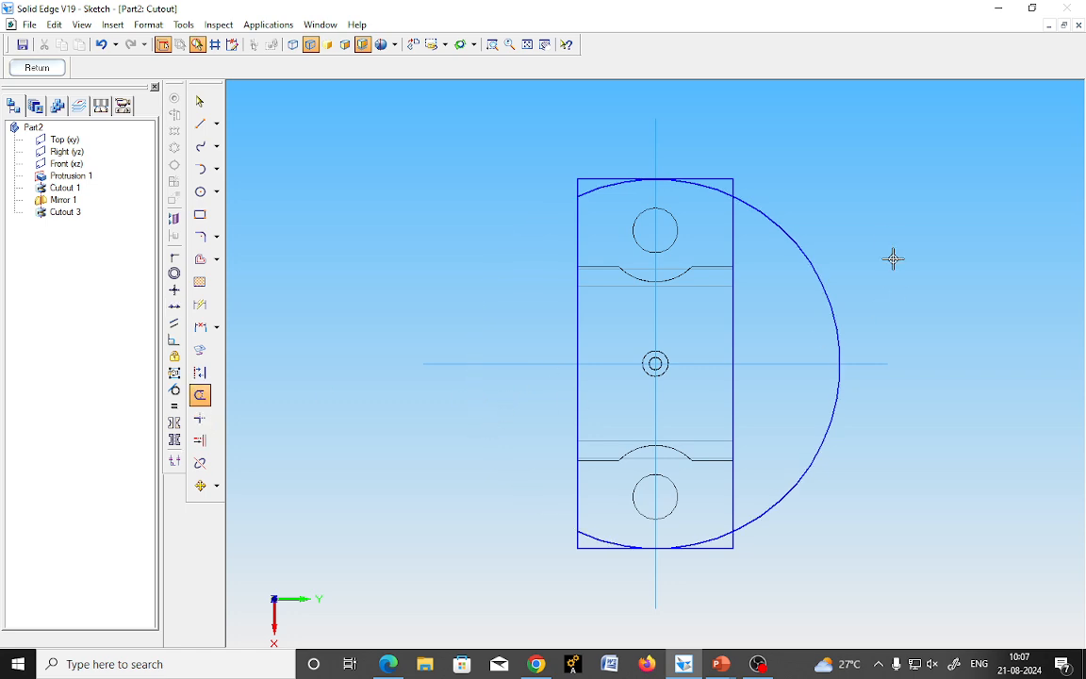
{"action": "left_click", "coordinate": [807, 245]}
{"action": "left_click", "coordinate": [733, 267]}
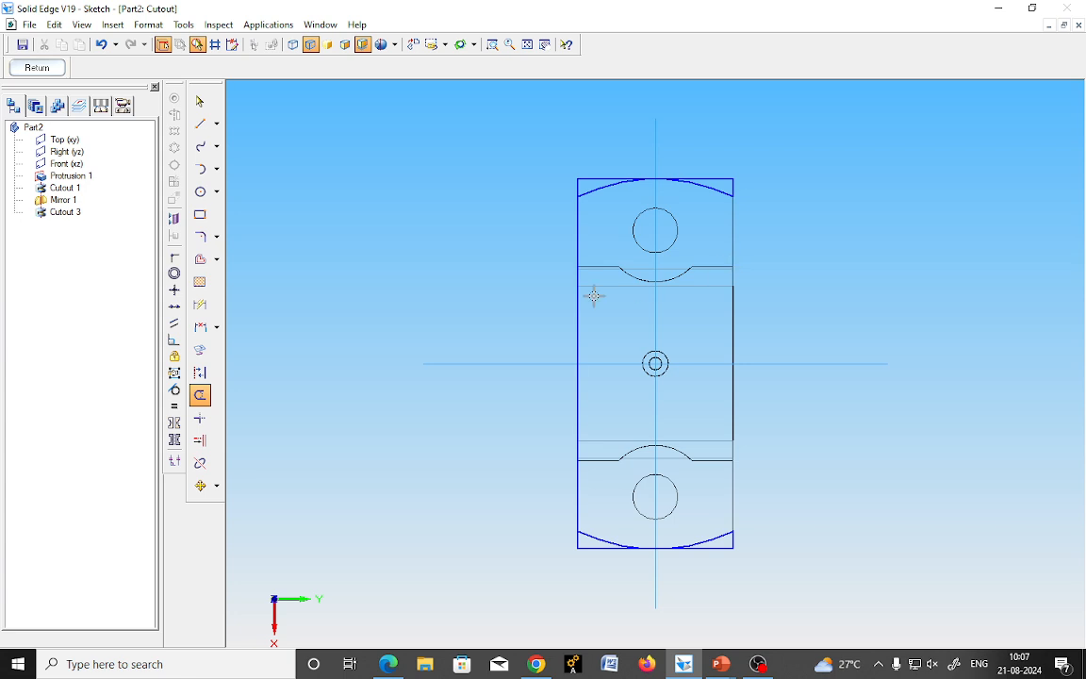
{"action": "left_click", "coordinate": [577, 300]}
Try to close the cutout sketch and examine the elements behind each reported profile error.
{"action": "left_click", "coordinate": [43, 72]}
{"action": "left_click", "coordinate": [138, 157]}
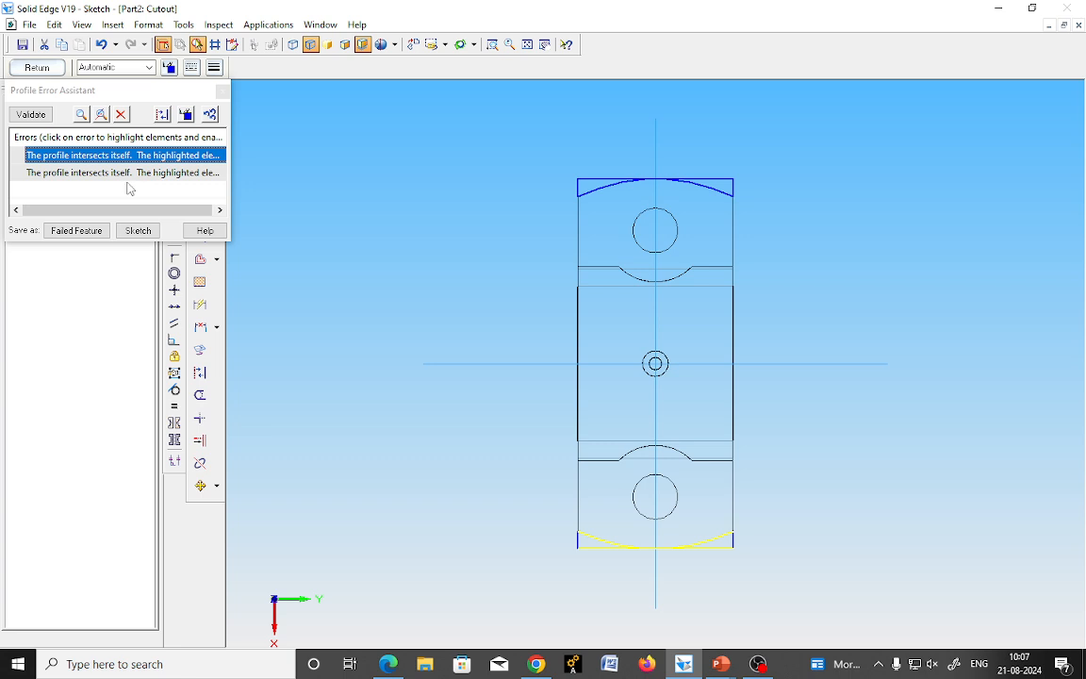
{"action": "left_click", "coordinate": [159, 175]}
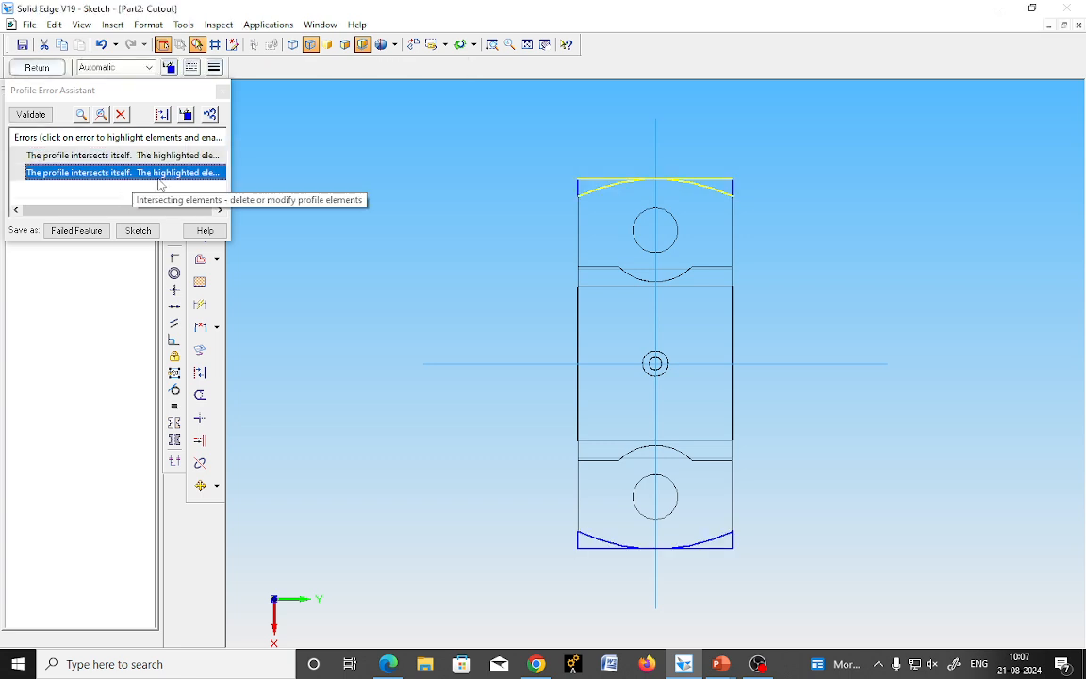
Dismiss the profile error check and delete the straight end lines touching the arcs at both ends of the block.
{"action": "left_click", "coordinate": [223, 93]}
{"action": "left_click", "coordinate": [387, 291]}
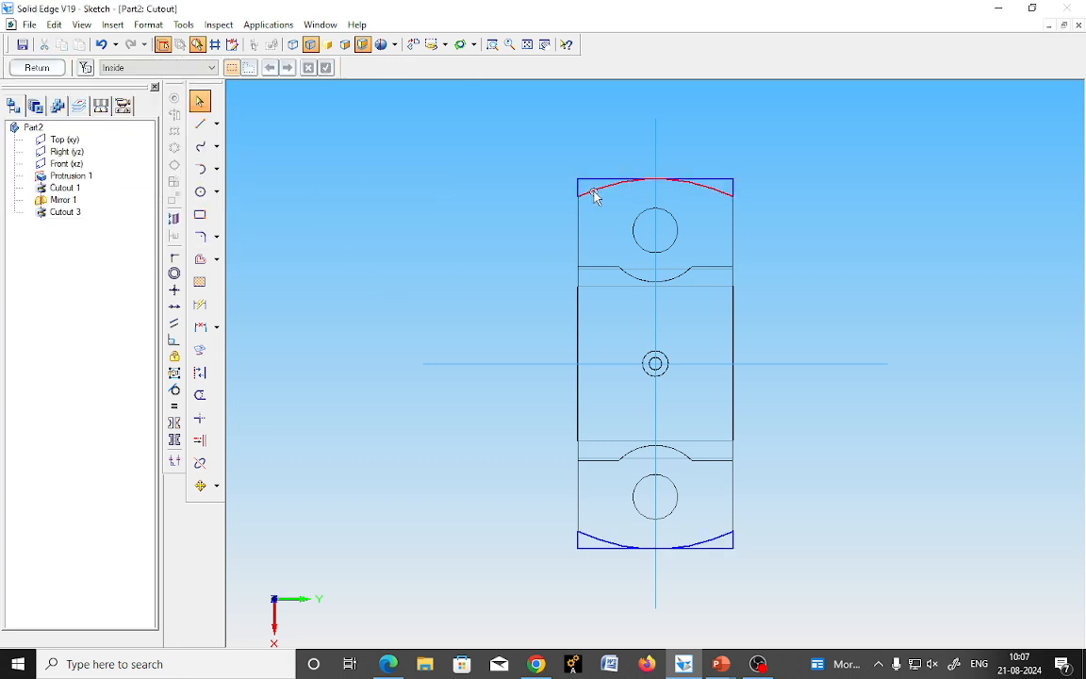
{"action": "left_click", "coordinate": [596, 195]}
{"action": "left_click", "coordinate": [894, 237]}
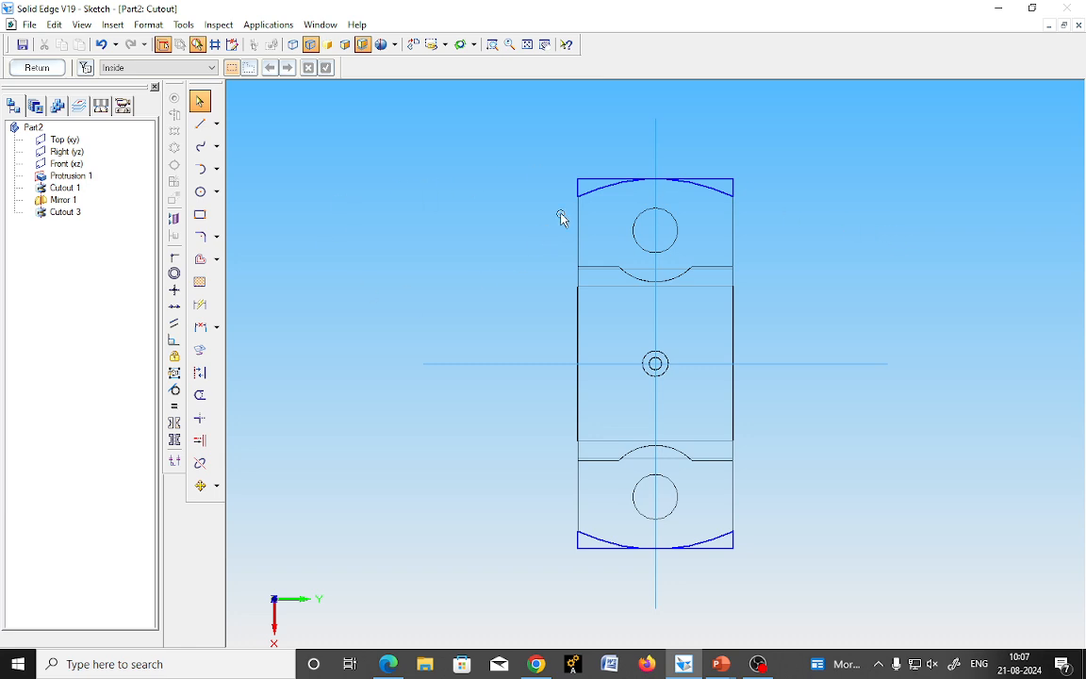
{"action": "left_click", "coordinate": [599, 196]}
{"action": "left_click", "coordinate": [497, 147]}
{"action": "left_click", "coordinate": [717, 180]}
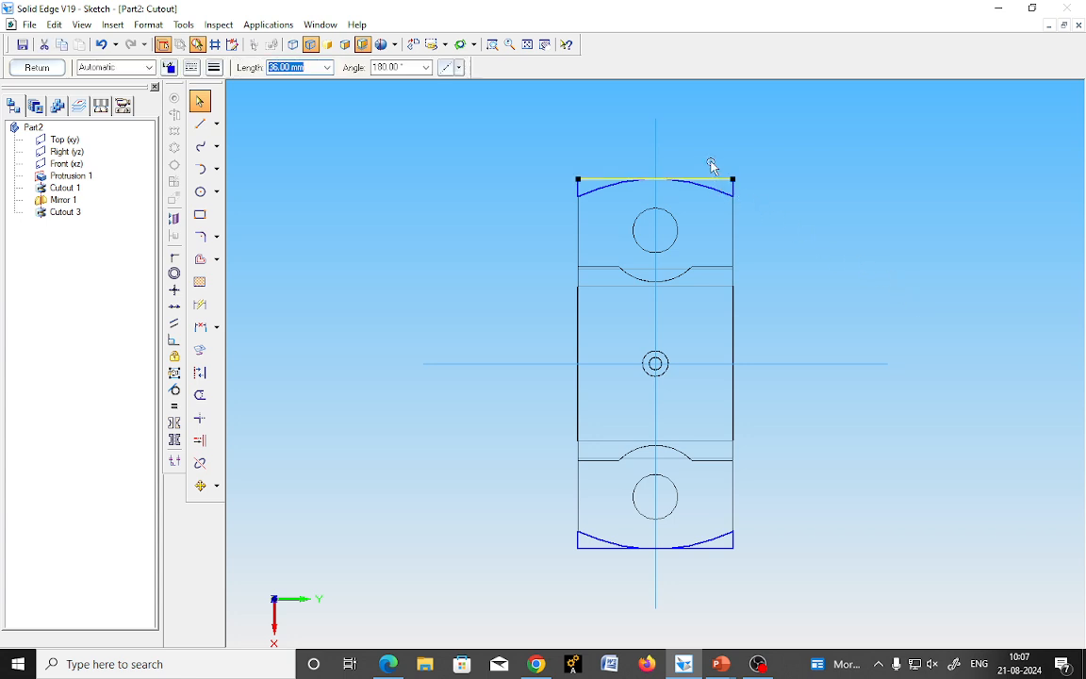
{"action": "key", "text": "Delete"}
{"action": "left_click", "coordinate": [702, 549]}
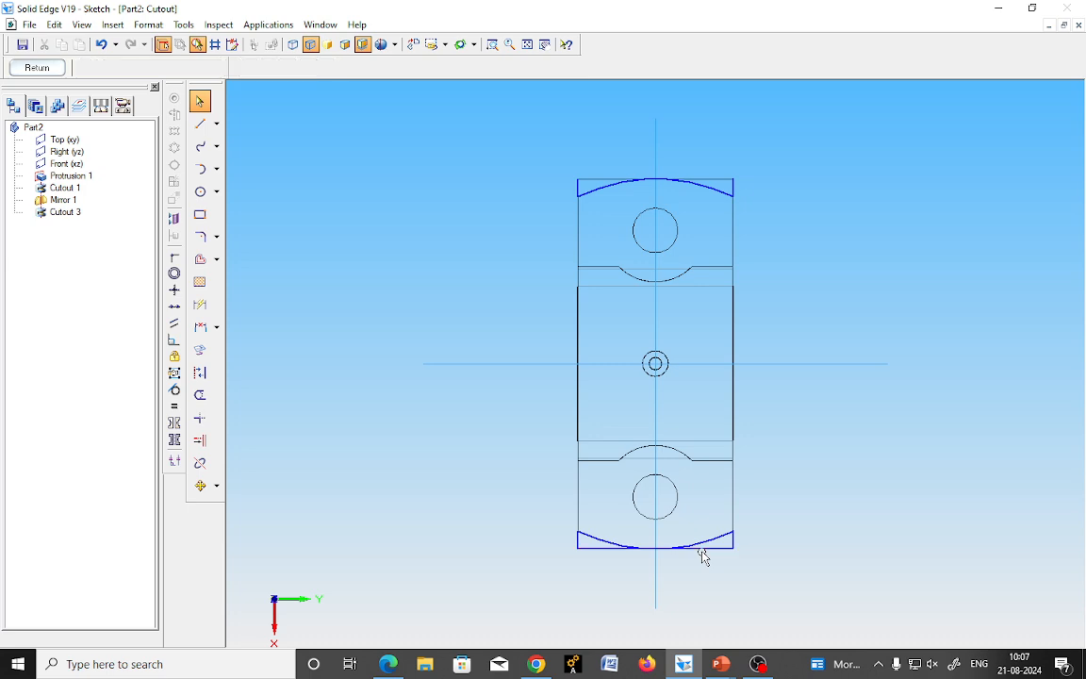
Draw a horizontal line beyond each end of the block, both wider than the block, the lower one about 49 mm long.
{"action": "left_click", "coordinate": [200, 124]}
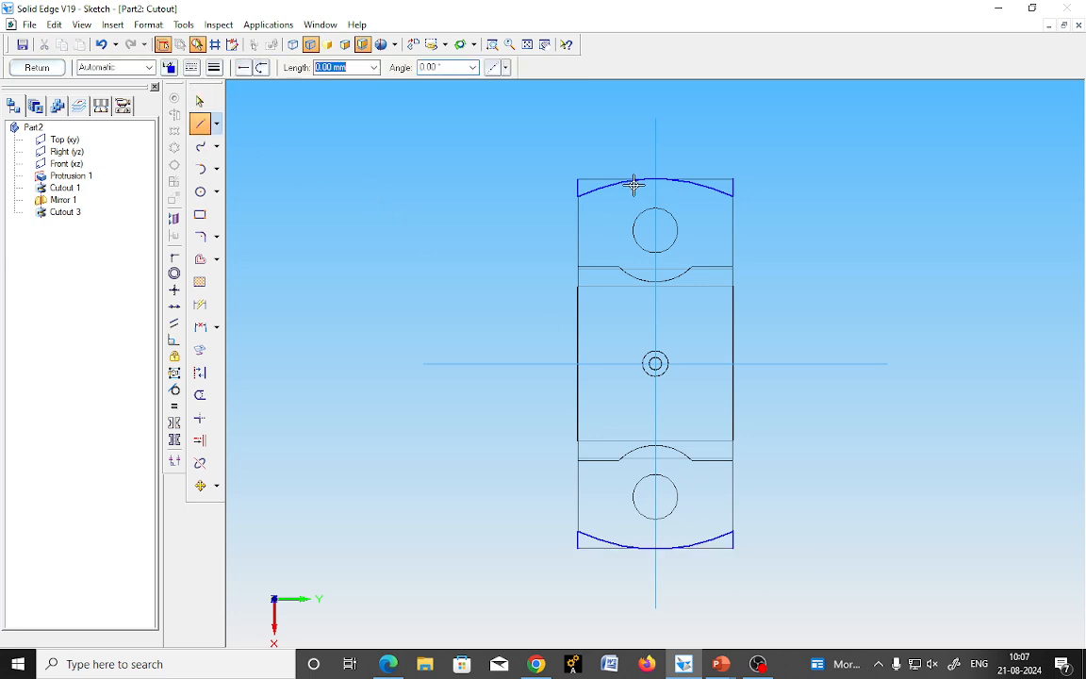
{"action": "left_click", "coordinate": [511, 138]}
{"action": "left_click", "coordinate": [803, 140]}
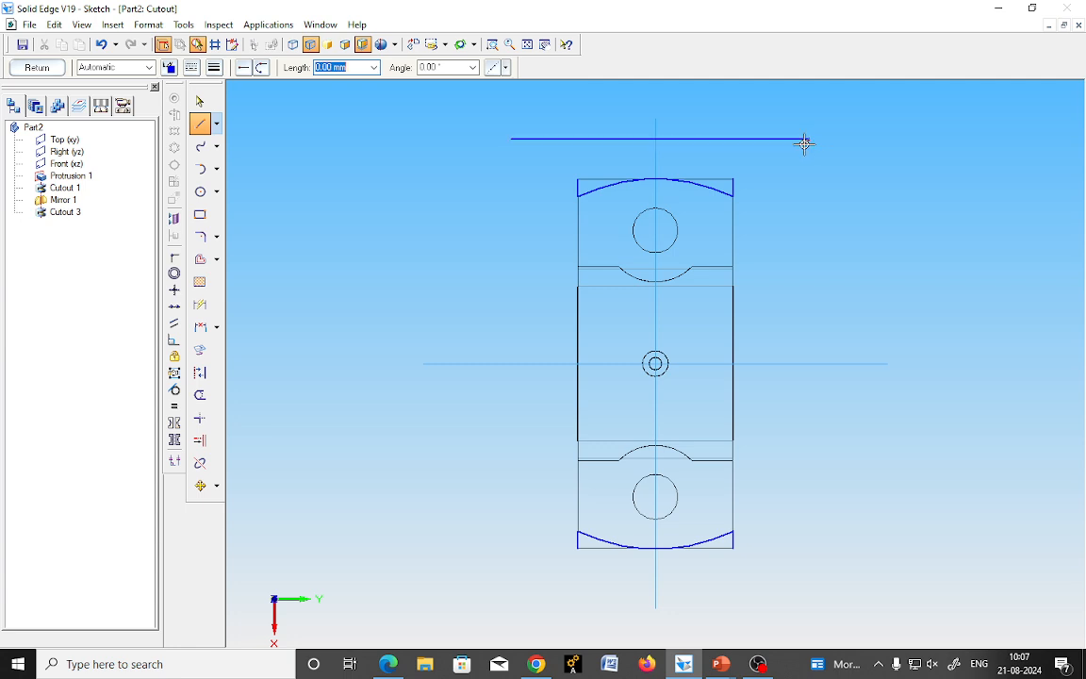
{"action": "left_click", "coordinate": [552, 595]}
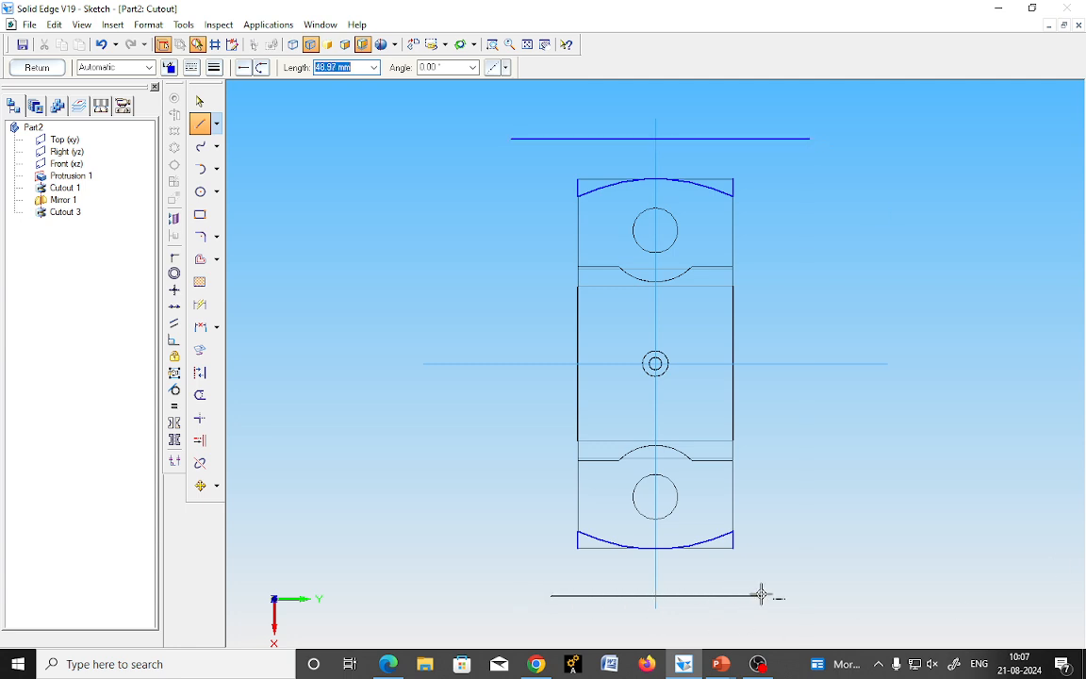
{"action": "left_click", "coordinate": [762, 595]}
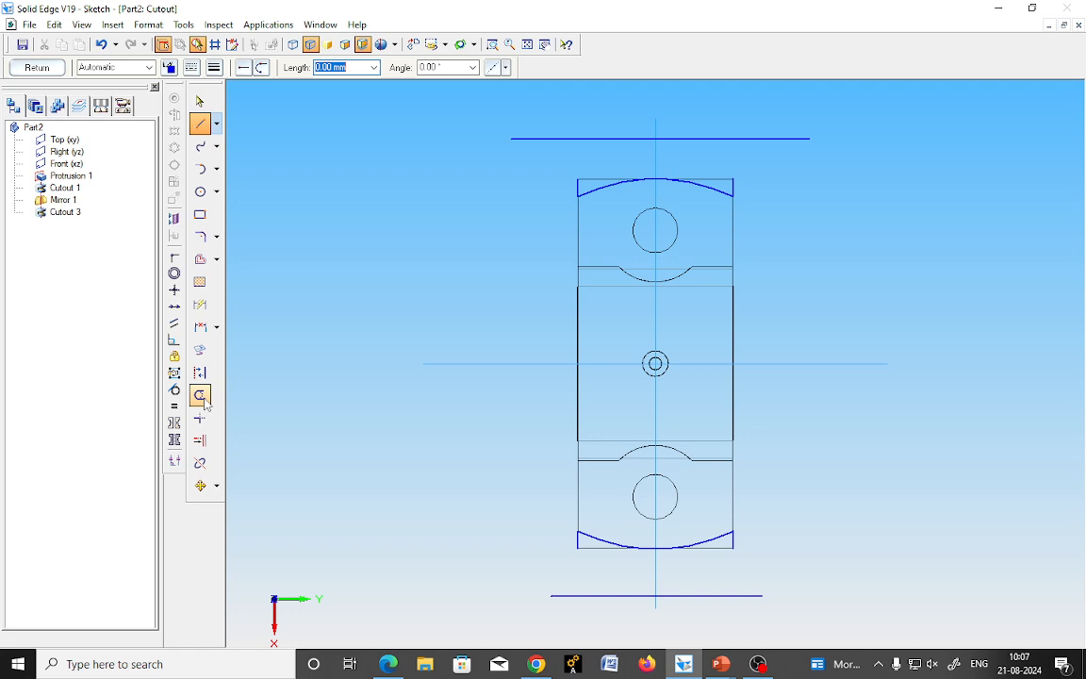
Extend the four short side lines at the block's corners to the new outer lines.
{"action": "left_click", "coordinate": [202, 440]}
{"action": "left_click", "coordinate": [577, 545]}
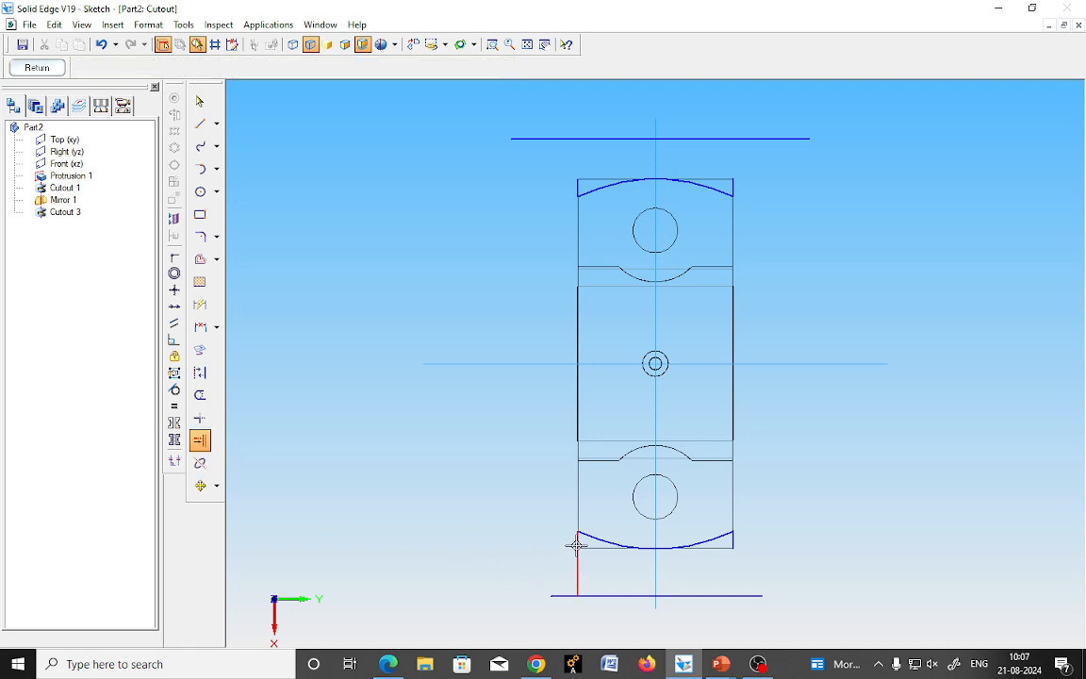
{"action": "left_click", "coordinate": [732, 543]}
{"action": "left_click", "coordinate": [732, 185]}
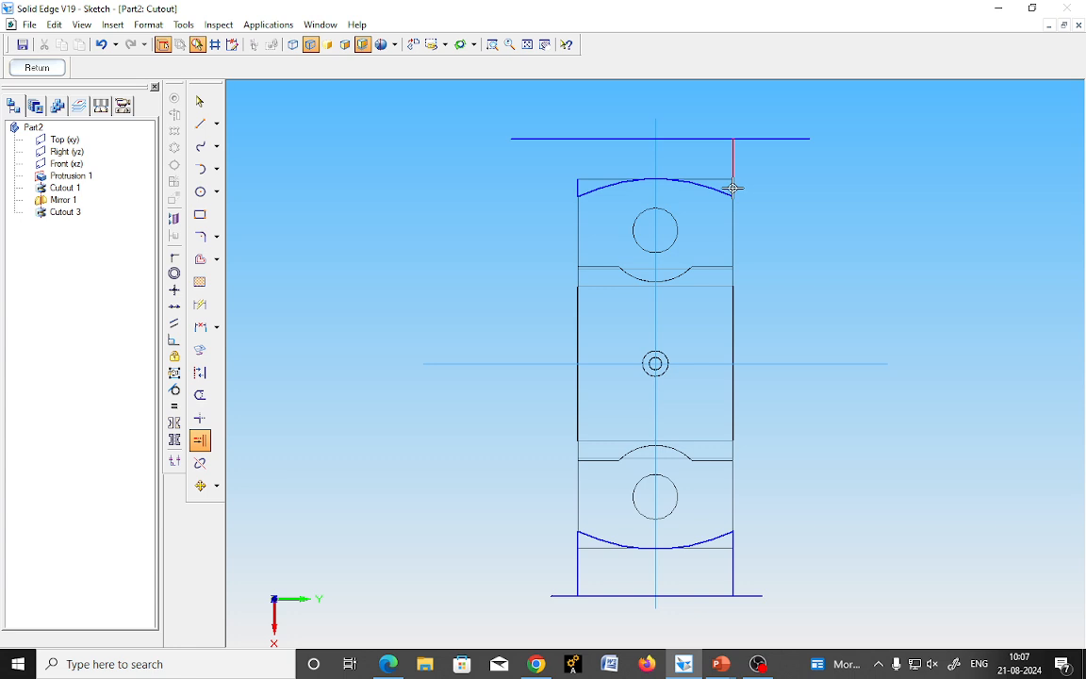
{"action": "left_click", "coordinate": [587, 186]}
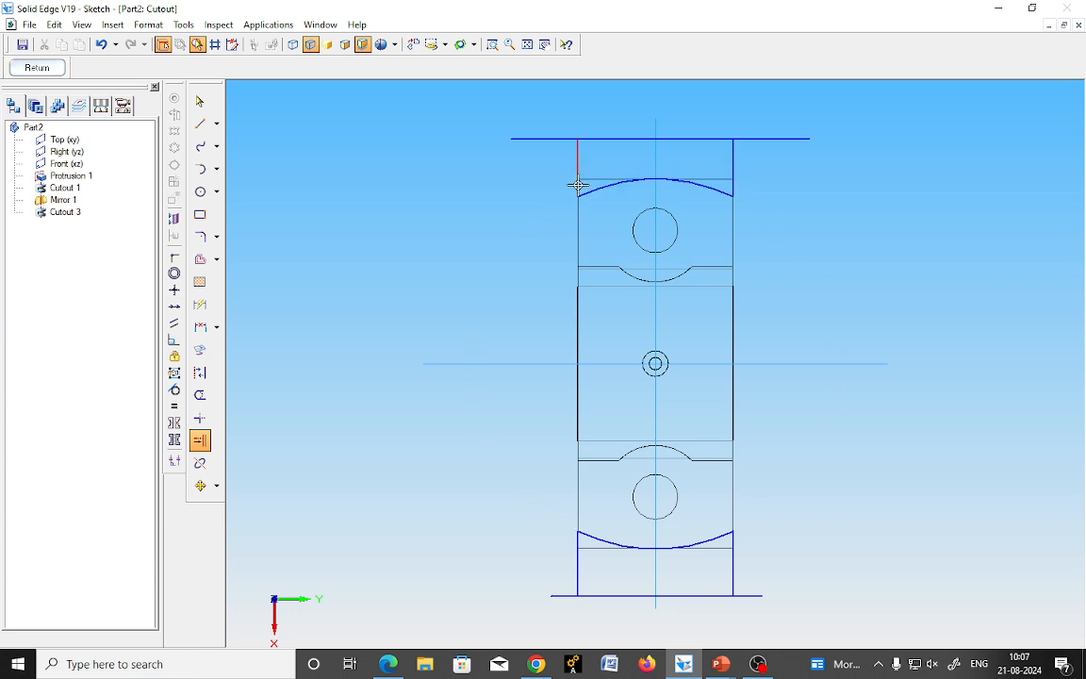
Trim the overhanging ends of both outer lines so each end region forms a closed profile.
{"action": "left_click", "coordinate": [200, 396]}
{"action": "left_click", "coordinate": [530, 139]}
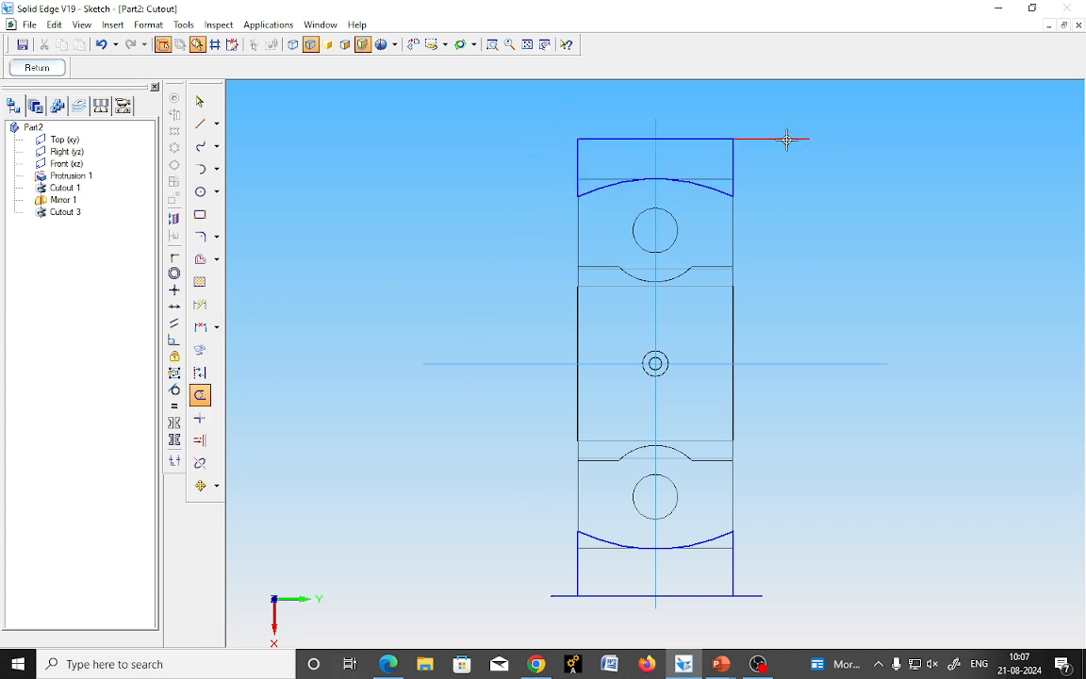
{"action": "left_click", "coordinate": [788, 139]}
{"action": "left_click", "coordinate": [755, 596]}
{"action": "left_click", "coordinate": [556, 595]}
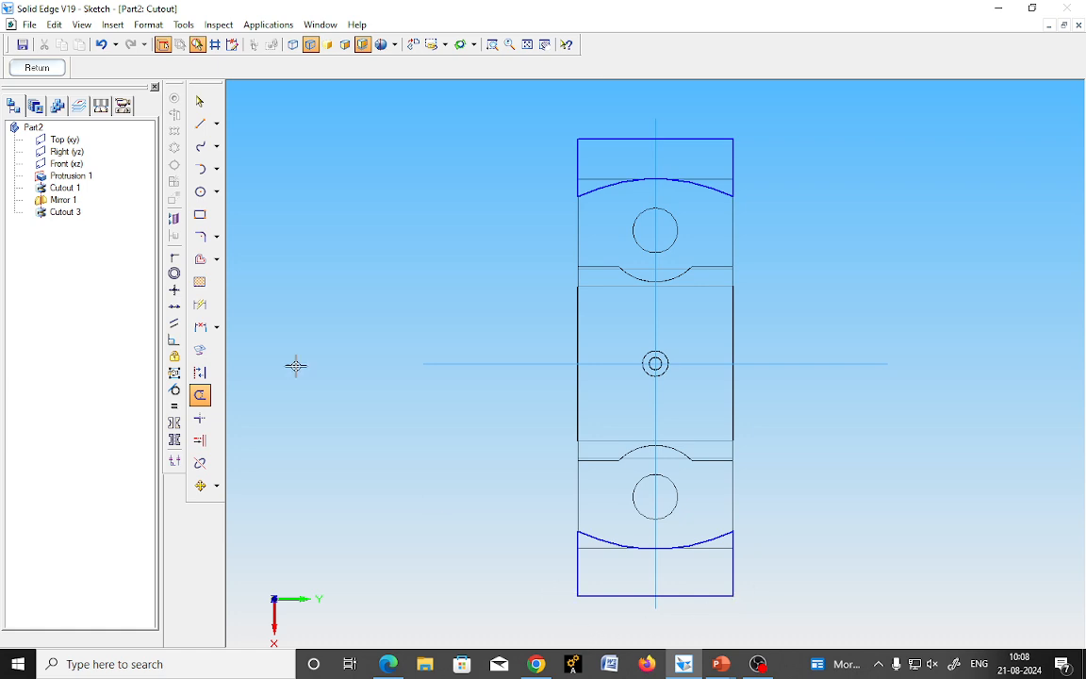
Close the sketch, set the cut extent and finish the cutout that rounds both flange ends.
{"action": "left_click", "coordinate": [45, 69]}
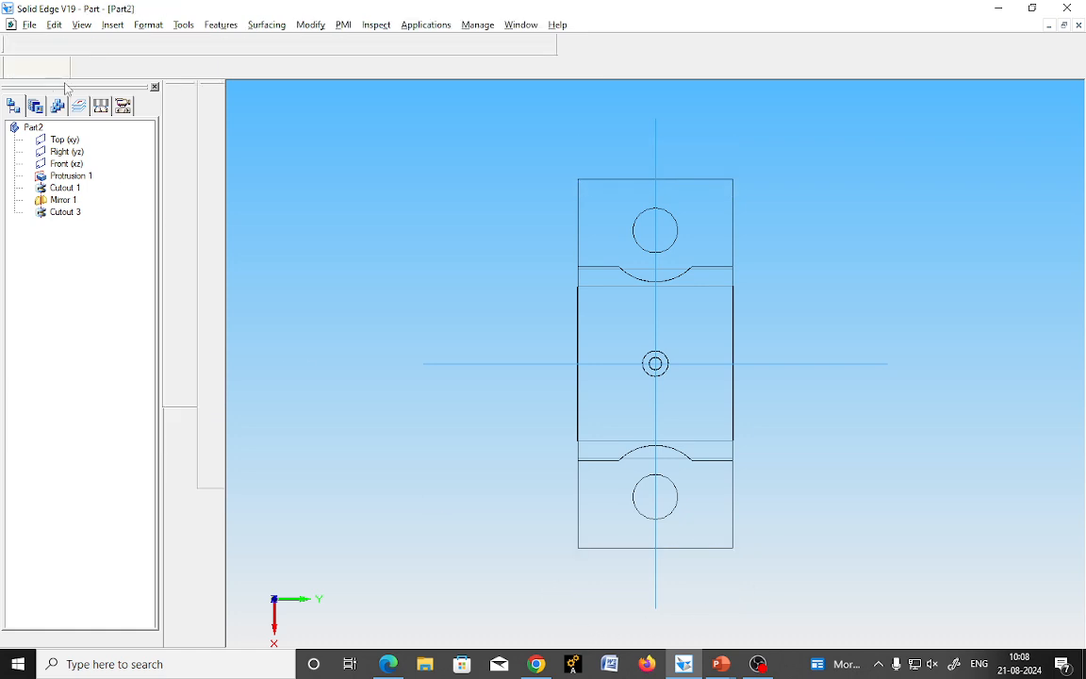
{"action": "left_click", "coordinate": [931, 354]}
{"action": "left_click", "coordinate": [114, 69]}
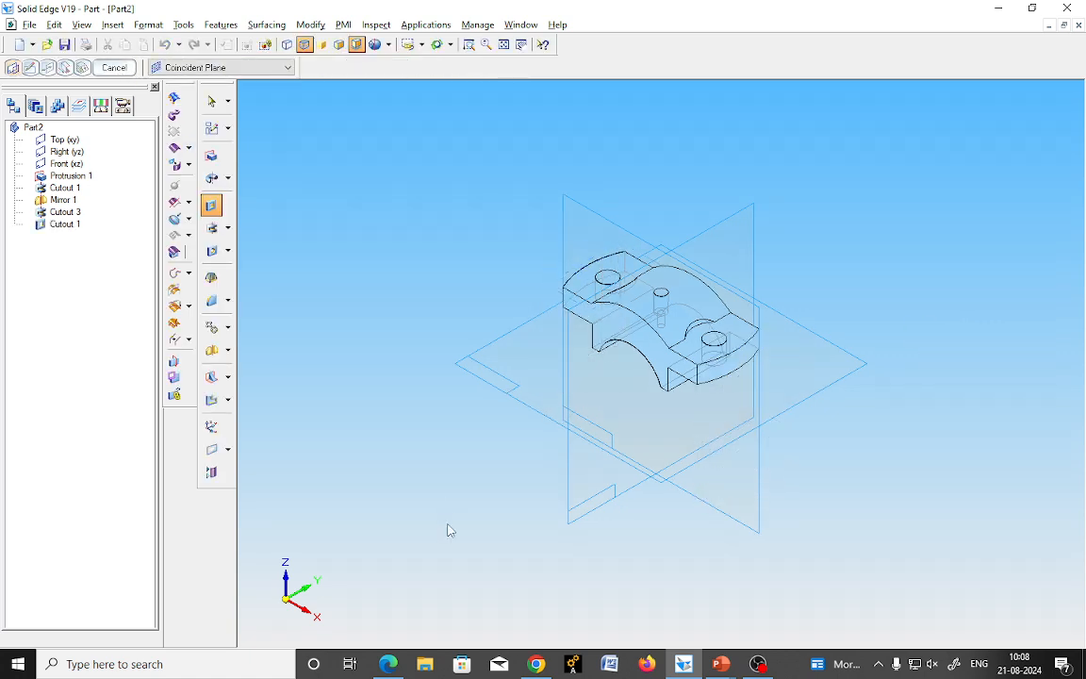
{"action": "middle_click_drag", "start_coordinate": [449, 530], "coordinate": [537, 594]}
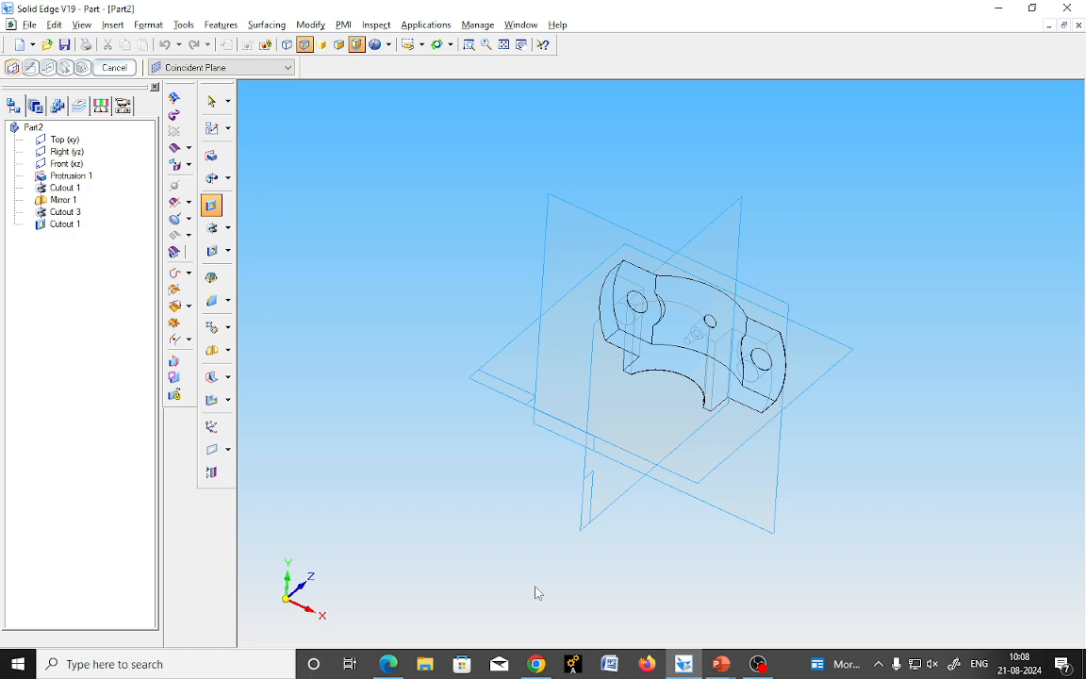
Save the part as cap in the pb folder, accepting the default file properties.
{"action": "key", "text": "ctrl+s"}
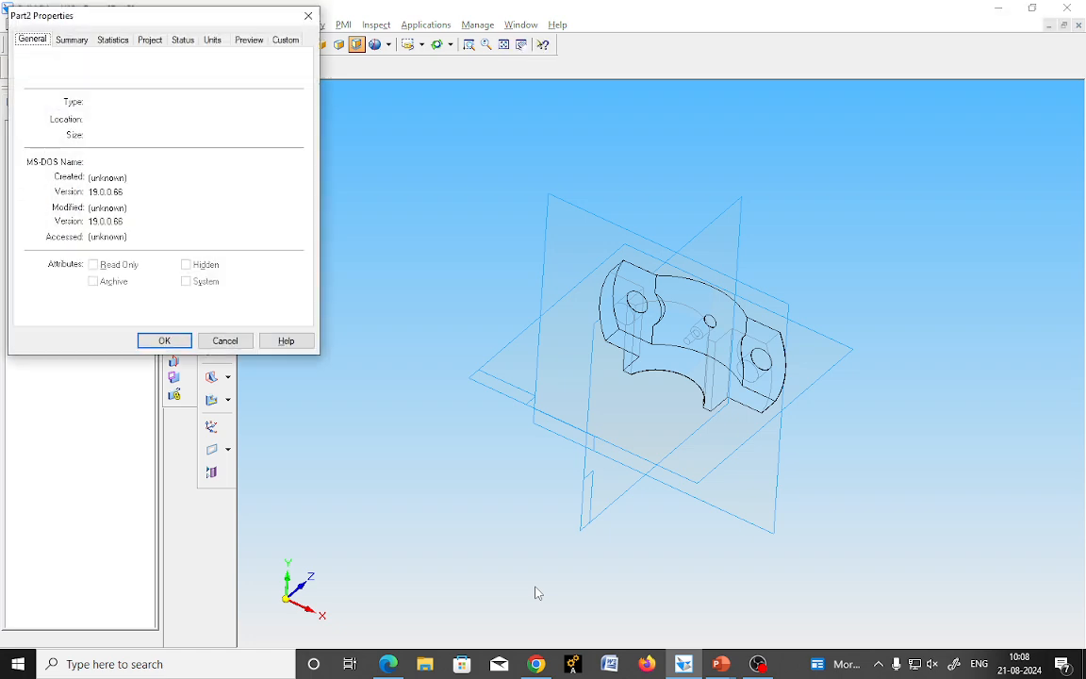
{"action": "left_click", "coordinate": [170, 345]}
{"action": "type", "text": "co"}
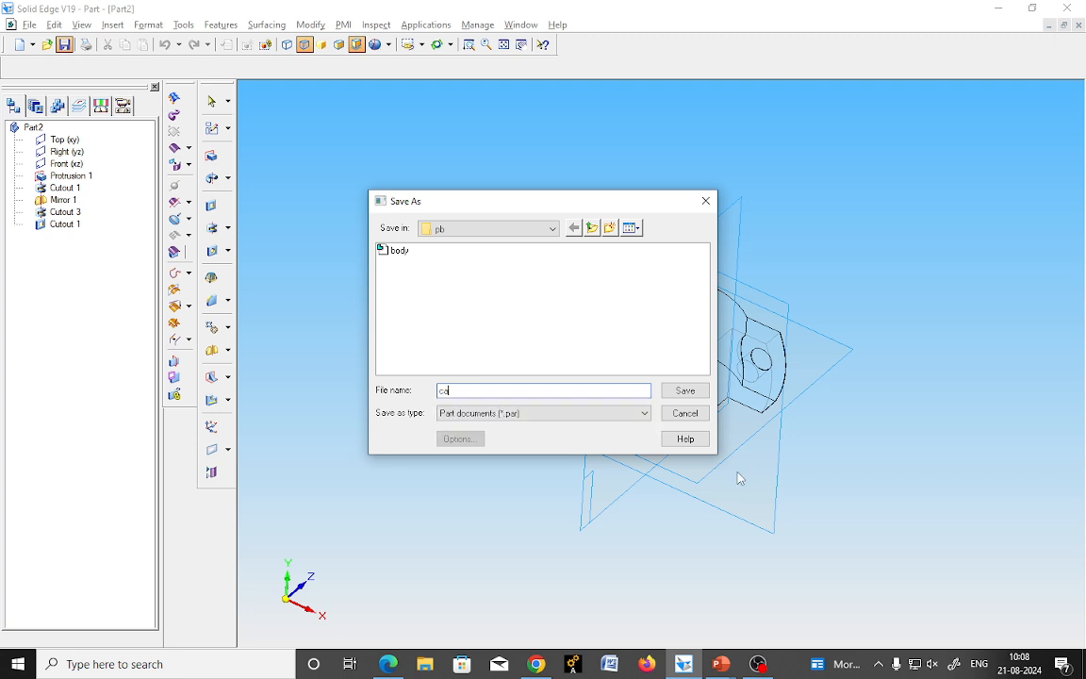
{"action": "type", "text": "p"}
{"action": "key", "text": "Return"}
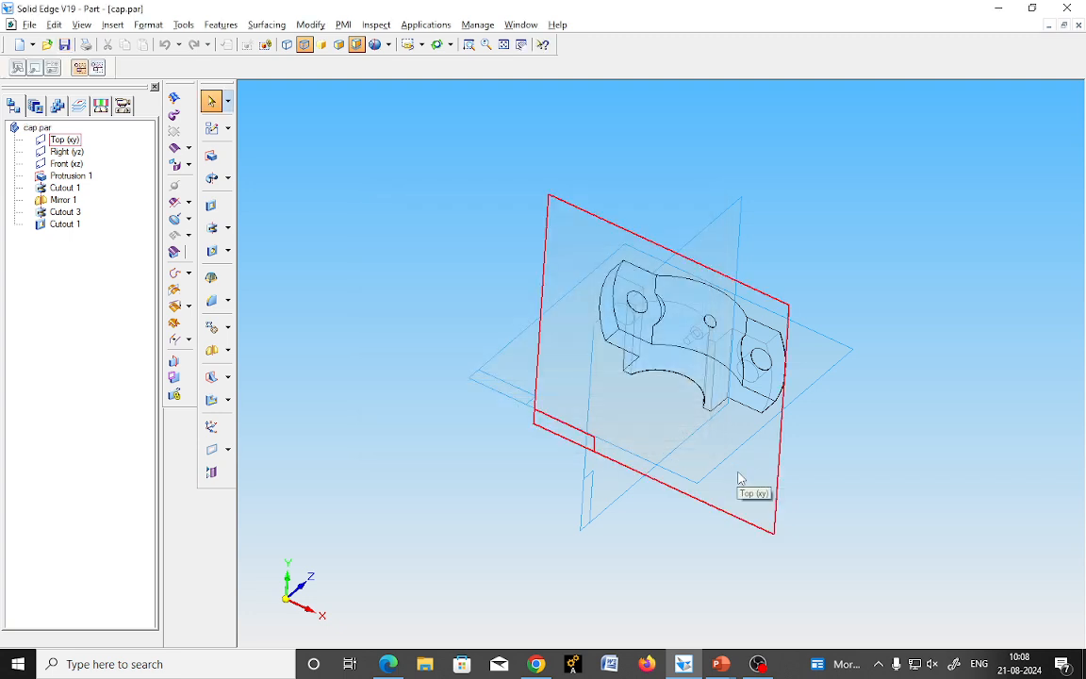
Switch to the PowerPoint slide show and bring up the Bearing Top Half and Bottom Half drawing.
{"action": "mouse_move", "coordinate": [720, 664]}
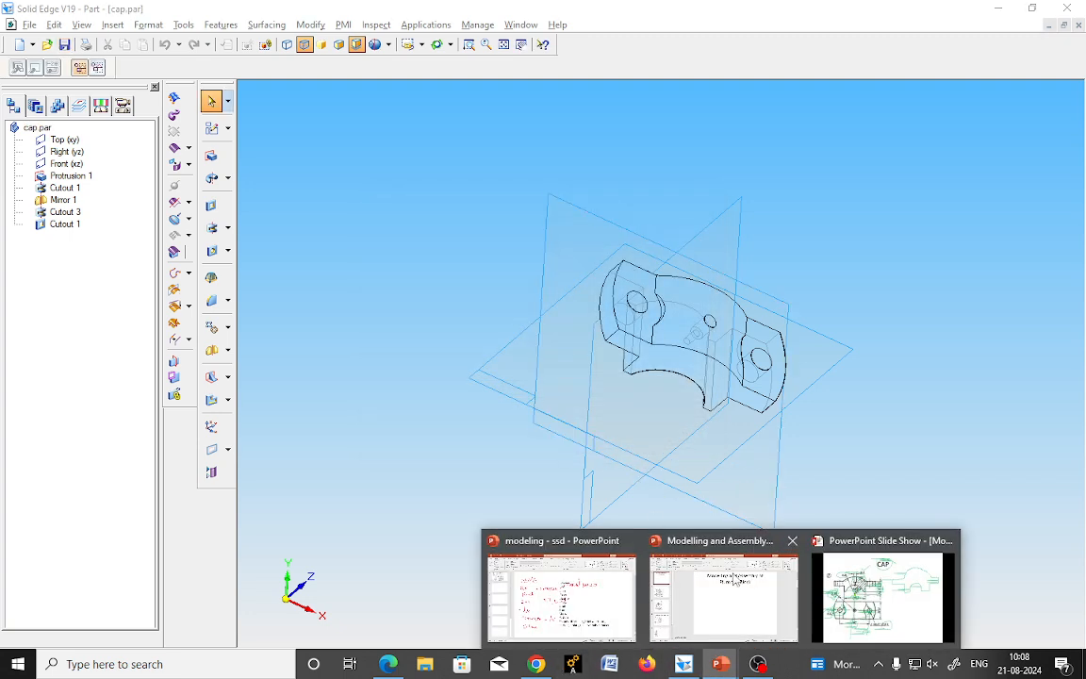
{"action": "left_click", "coordinate": [882, 594]}
{"action": "key", "text": "Right"}
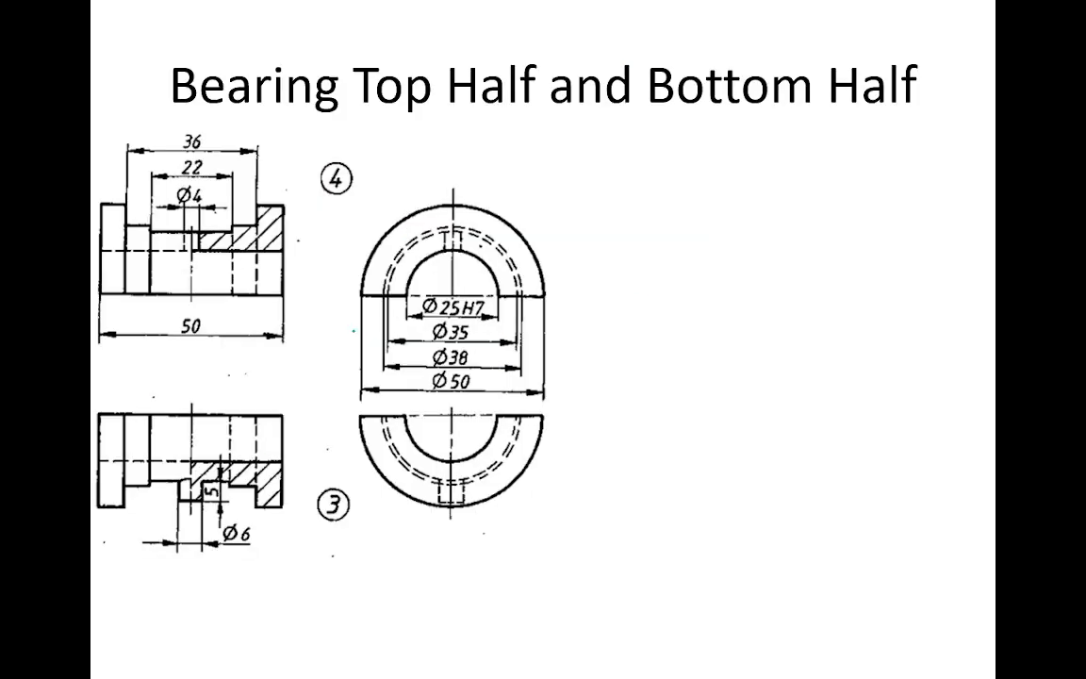
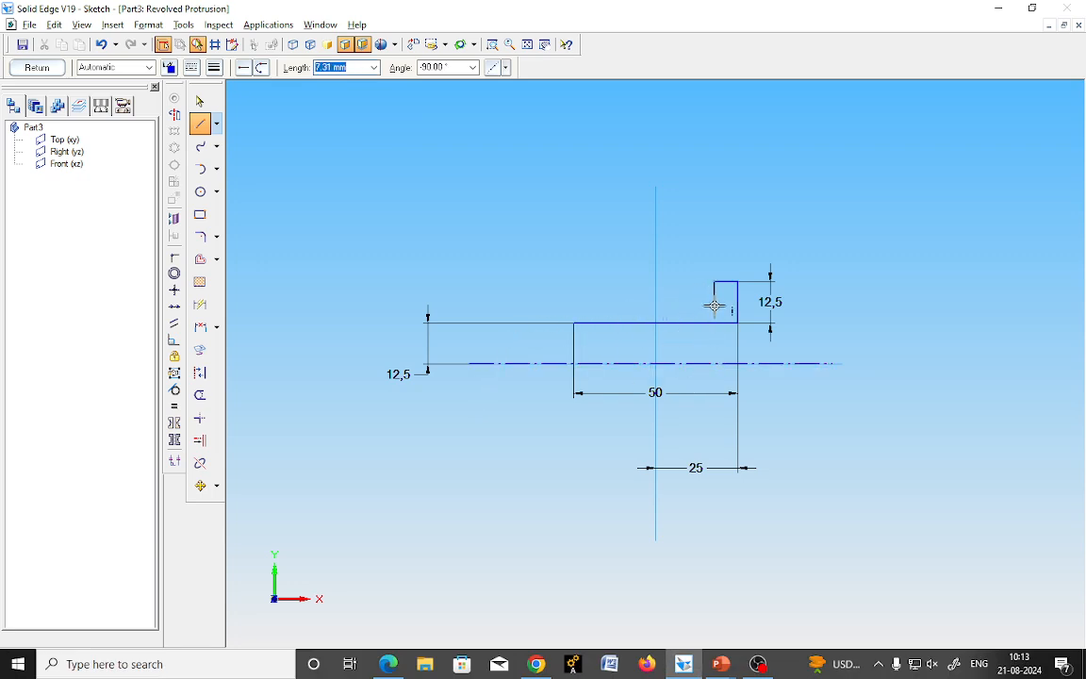
Draw the flange's 6 mm inner vertical line and a 7 mm horizontal shoulder, checking the 36 and 22 widths on the bearing drawing.
{"action": "type", "text": "6"}
{"action": "key", "text": "Return"}
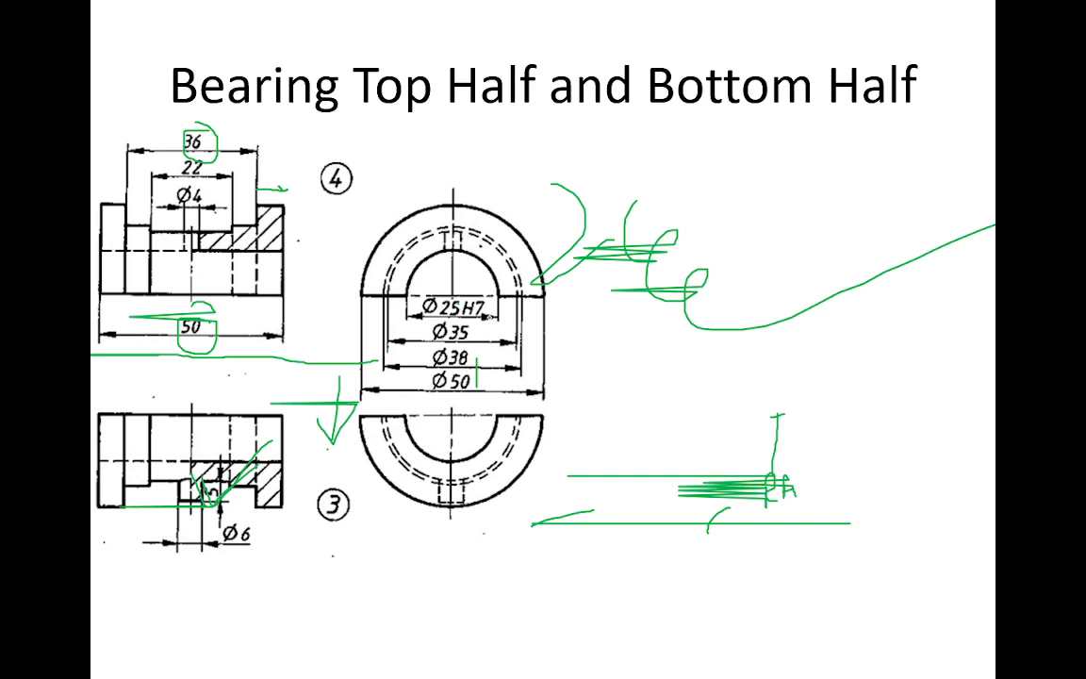
{"action": "left_click_drag", "start_coordinate": [244, 224], "coordinate": [245, 213]}
{"action": "mouse_move", "coordinate": [202, 124]}
{"action": "left_mouse_down"}
{"action": "mouse_move", "coordinate": [181, 141]}
{"action": "mouse_move", "coordinate": [211, 177]}
{"action": "left_mouse_up"}
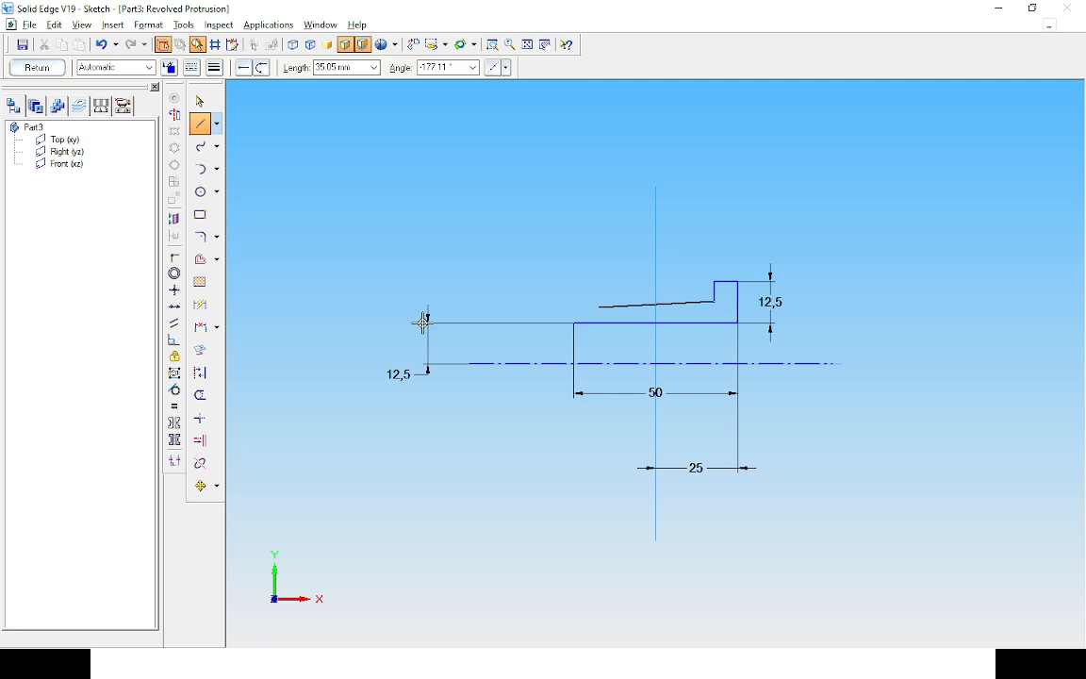
{"action": "type", "text": "7"}
{"action": "left_click", "coordinate": [598, 301]}
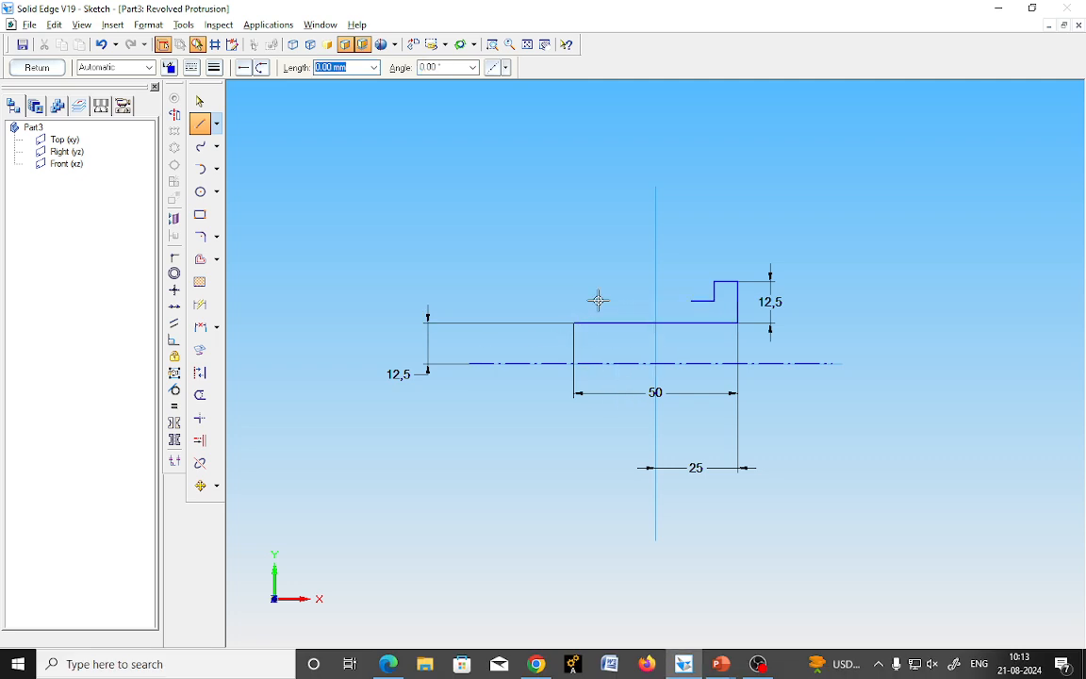
Check the bearing drawing's diameters and groove width, and draw the short vertical step from the shoulder down into the groove.
{"action": "key", "text": "alt+Tab"}
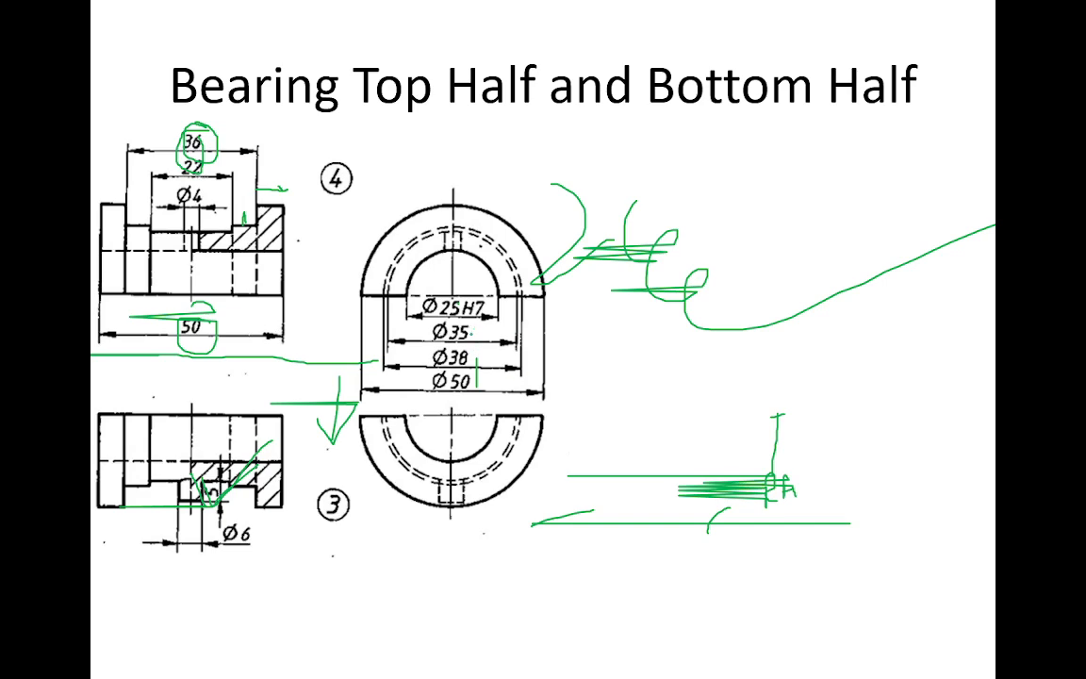
{"action": "key", "text": "alt+Tab"}
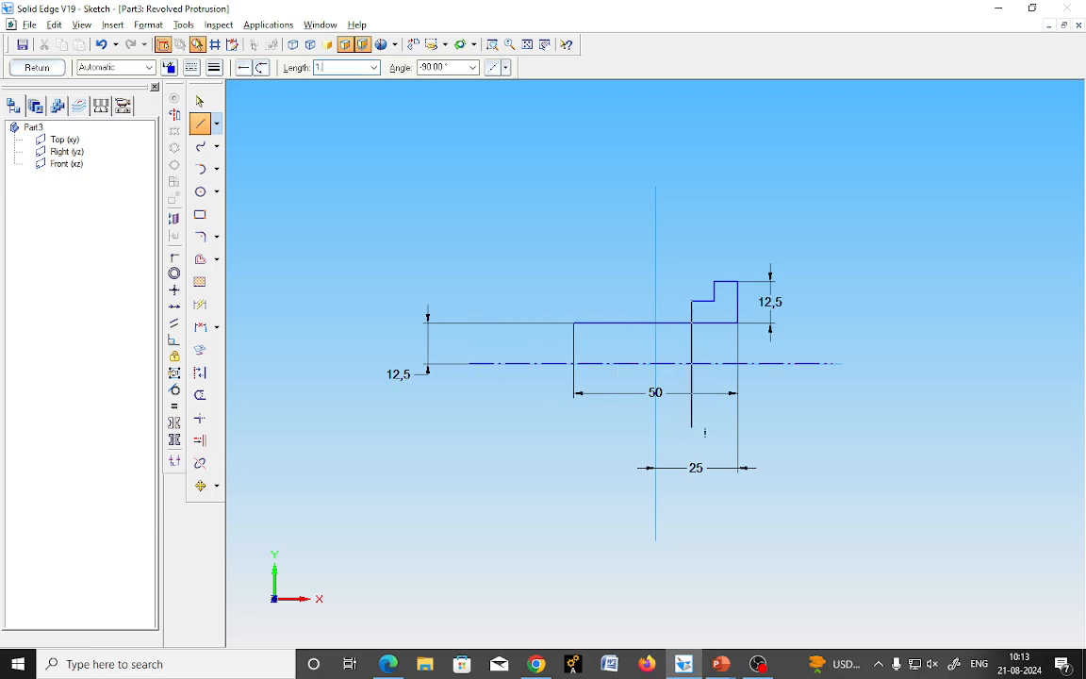
{"action": "key", "text": "Escape"}
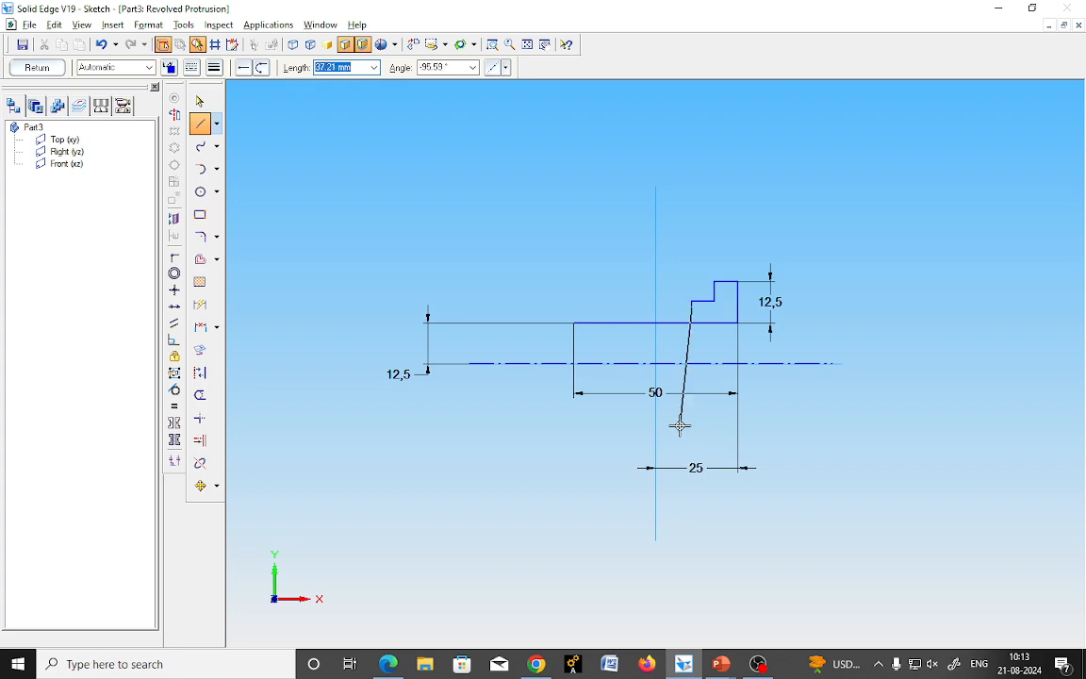
{"action": "key", "text": "alt+Tab"}
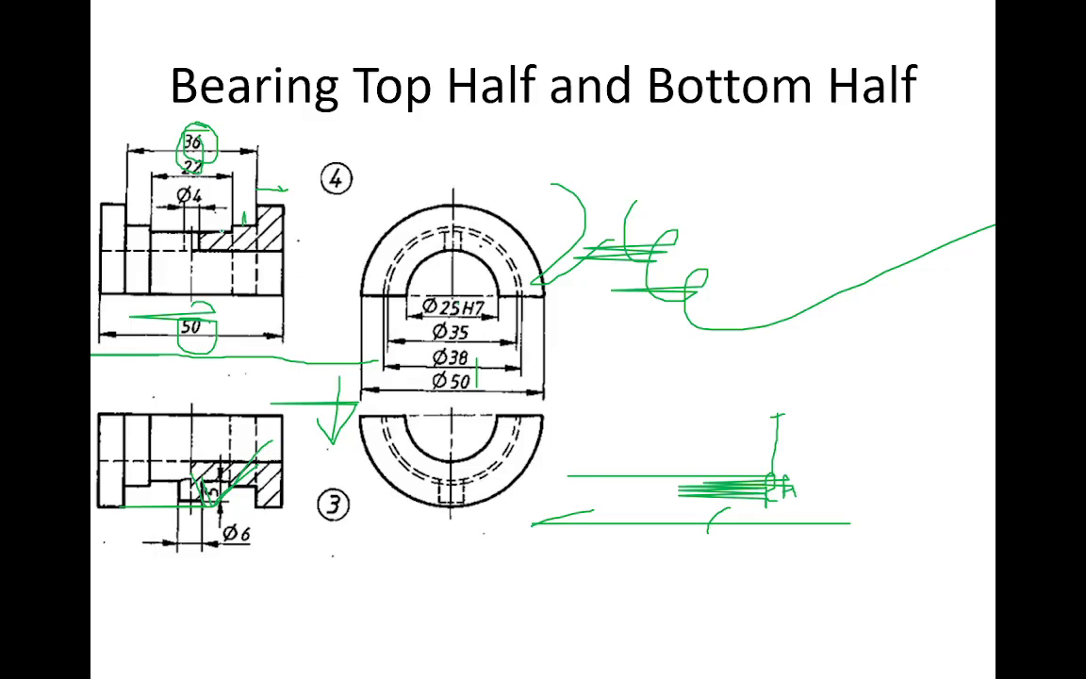
{"action": "mouse_move", "coordinate": [200, 163]}
{"action": "left_mouse_down"}
{"action": "mouse_move", "coordinate": [143, 168]}
{"action": "mouse_move", "coordinate": [193, 154]}
{"action": "left_mouse_up"}
{"action": "key", "text": "alt+Tab"}
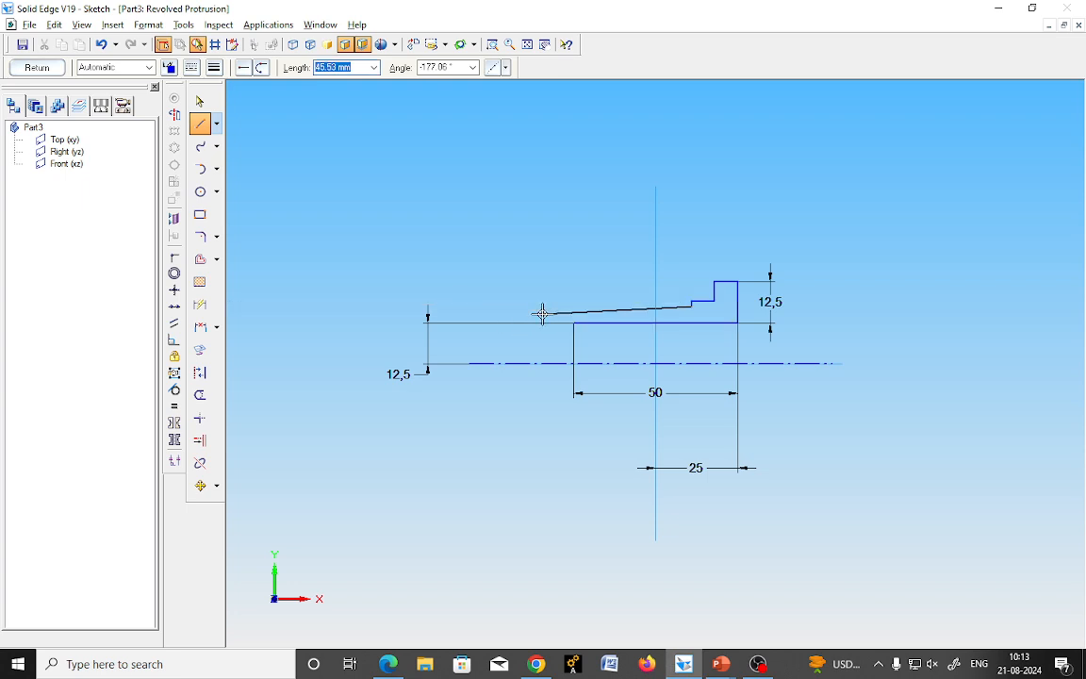
Draw the groove floor as a 22 mm line at -180° from the bottom of the short step.
{"action": "type", "text": "22"}
{"action": "key", "text": "Tab"}
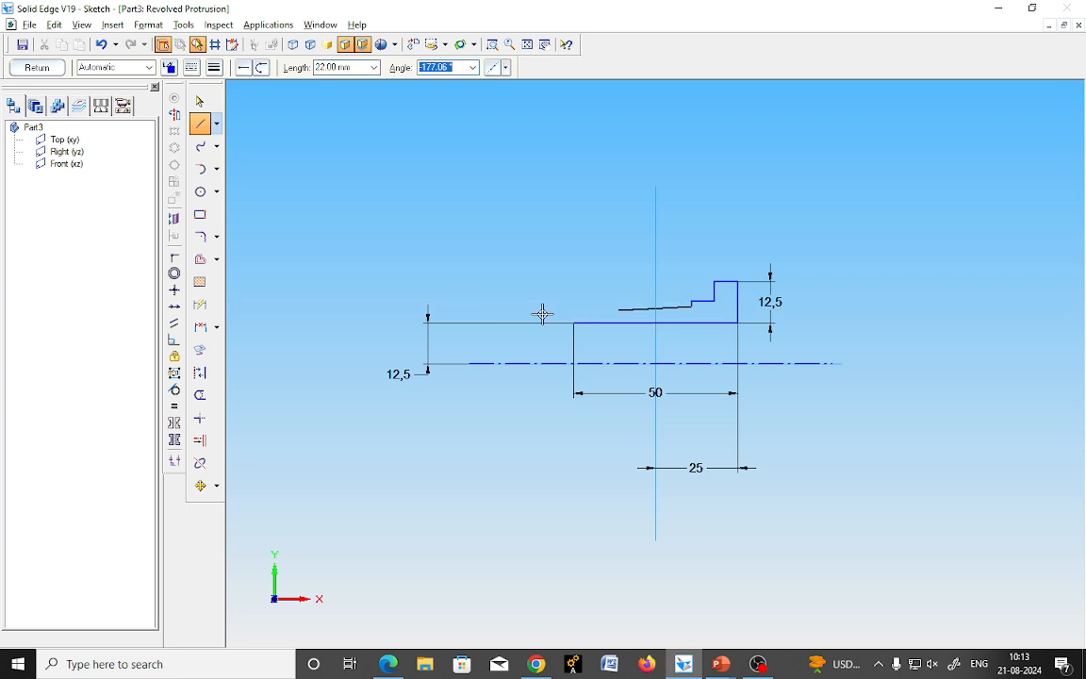
{"action": "type", "text": "-180"}
{"action": "key", "text": "Return"}
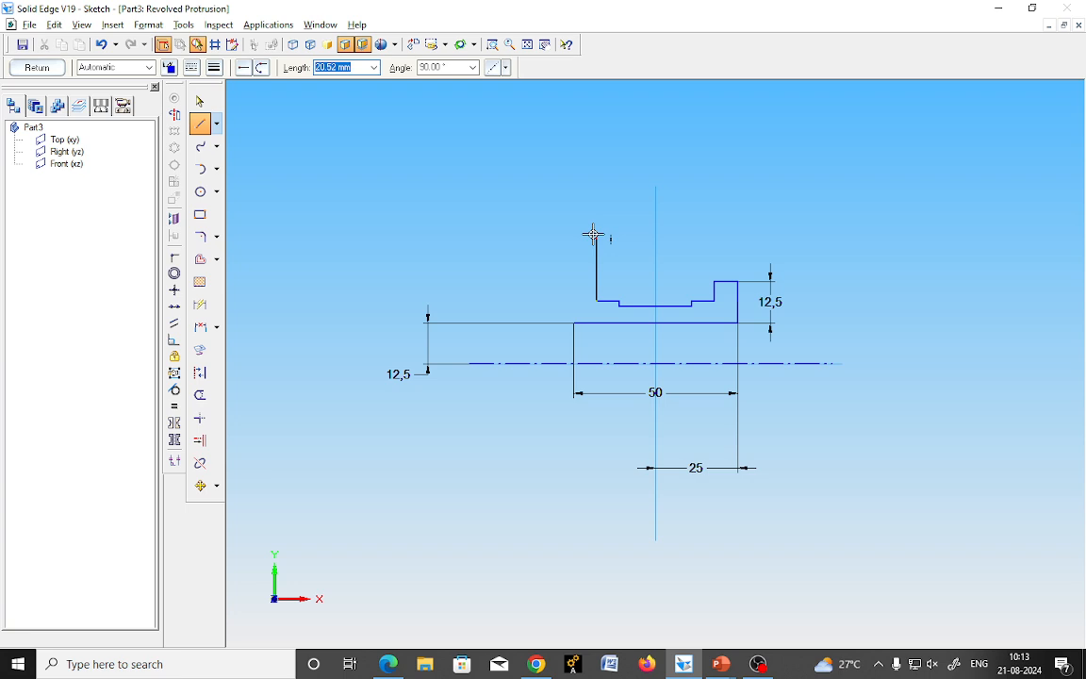
Draw the second flange's inner vertical line 6 mm upward at 90° from the shoulder's end.
{"action": "type", "text": "7"}
{"action": "type", "text": "6"}
{"action": "key", "text": "Tab"}
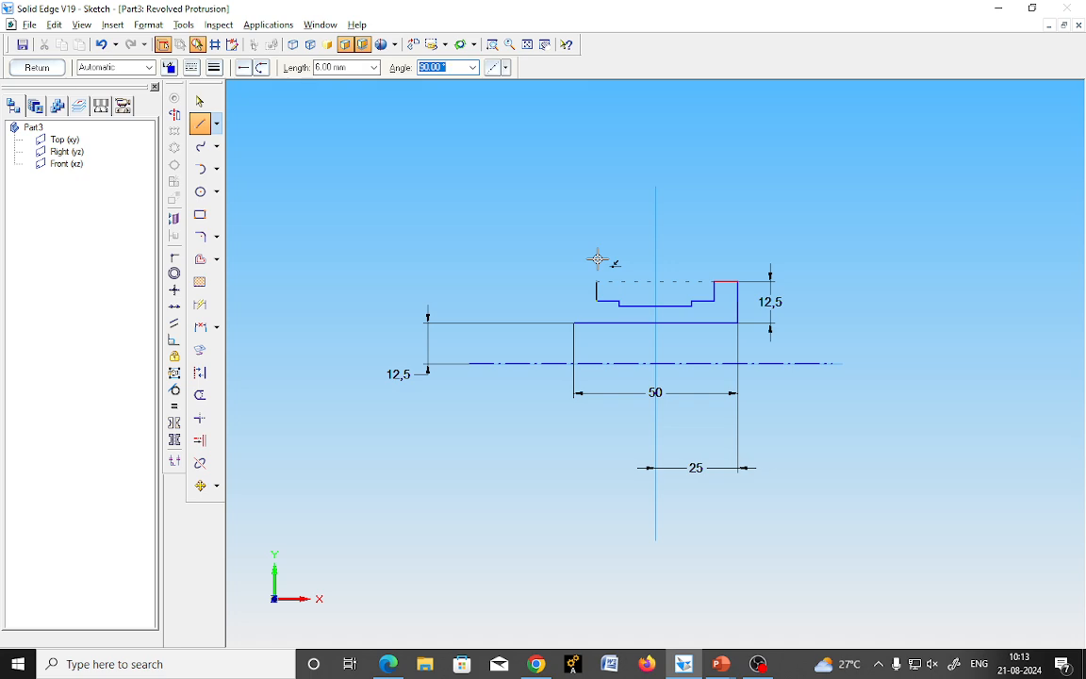
{"action": "type", "text": "90"}
{"action": "key", "text": "Tab"}
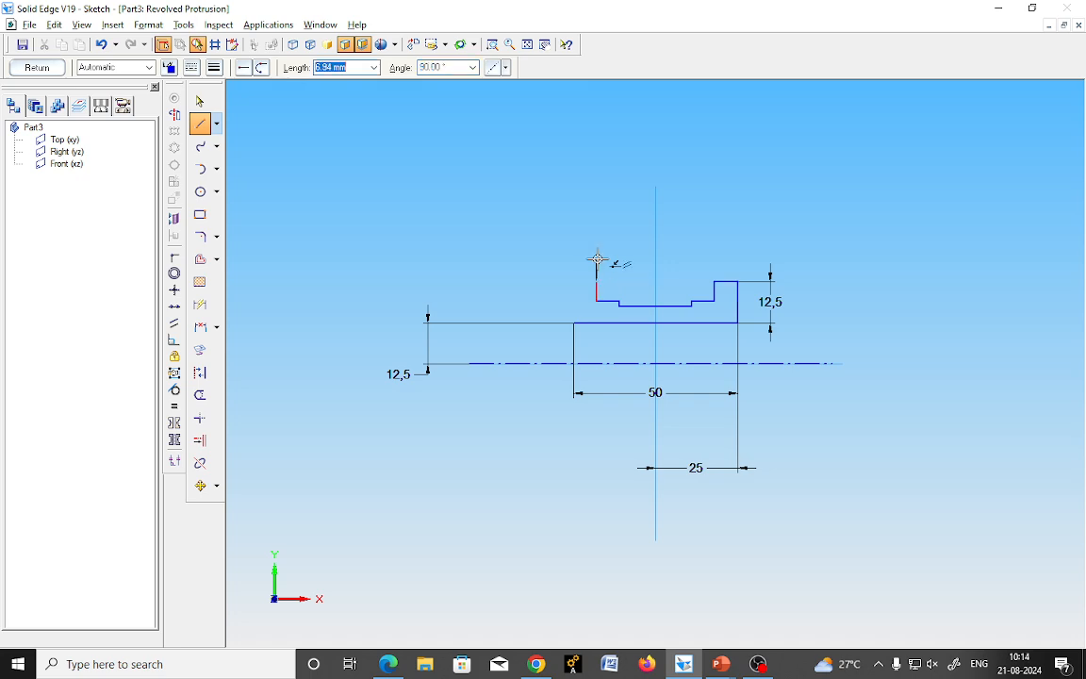
Draw the flange's 7 mm top line at 180° and close the profile with a vertical line down to the bore line's end.
{"action": "key", "text": "Tab"}
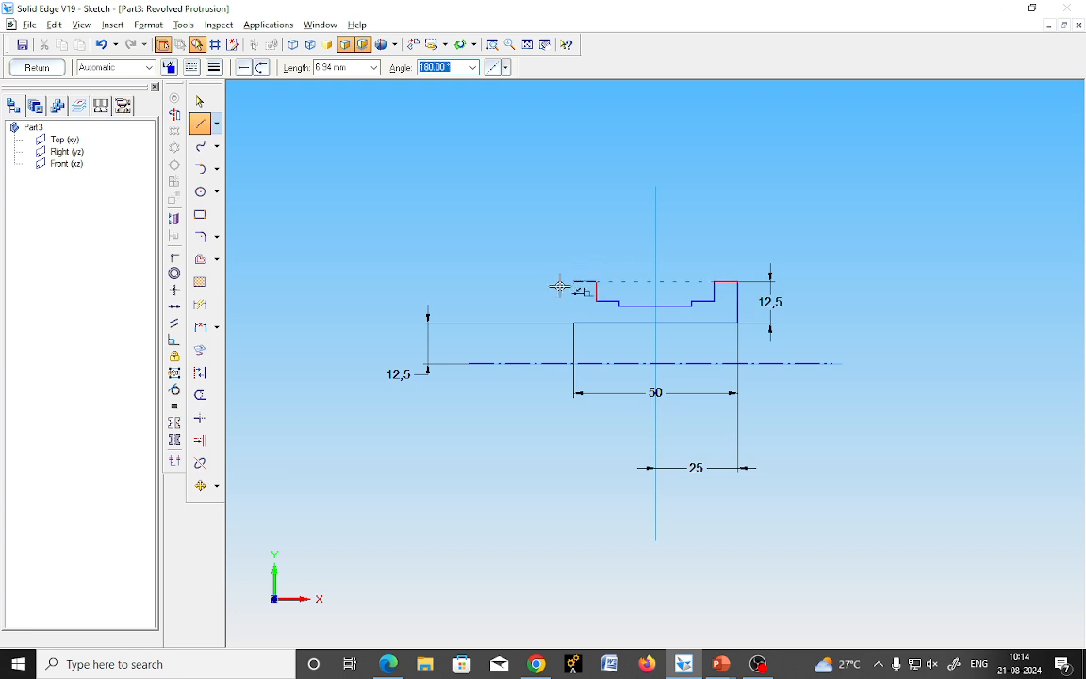
{"action": "key", "text": "Tab"}
{"action": "type", "text": "7"}
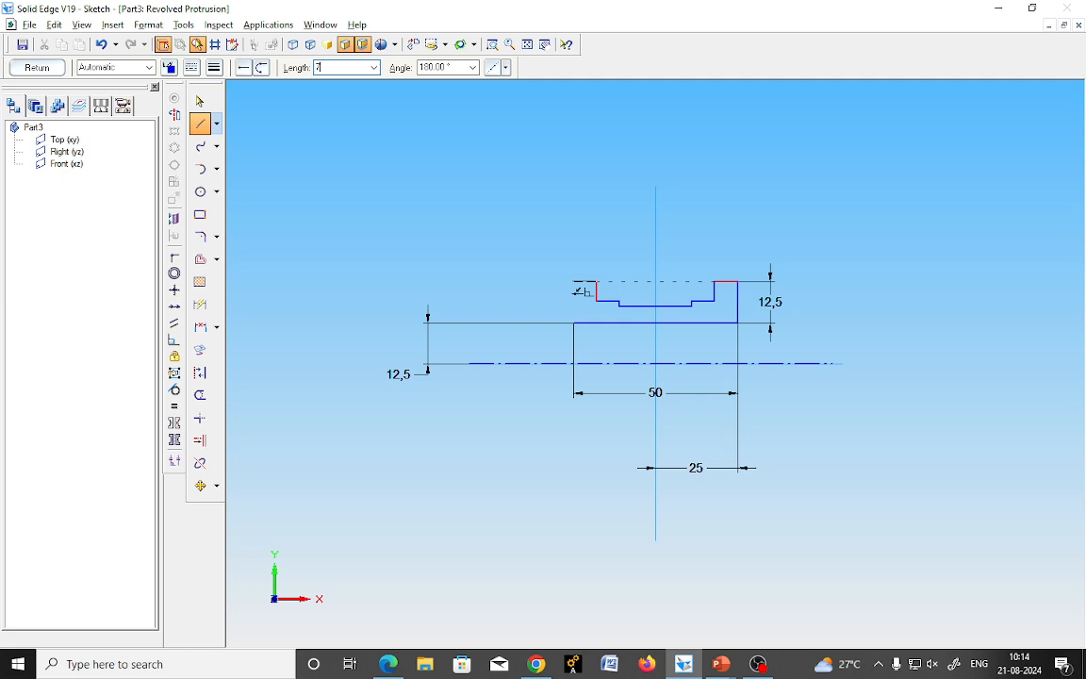
{"action": "key", "text": "Tab"}
{"action": "key", "text": "Tab"}
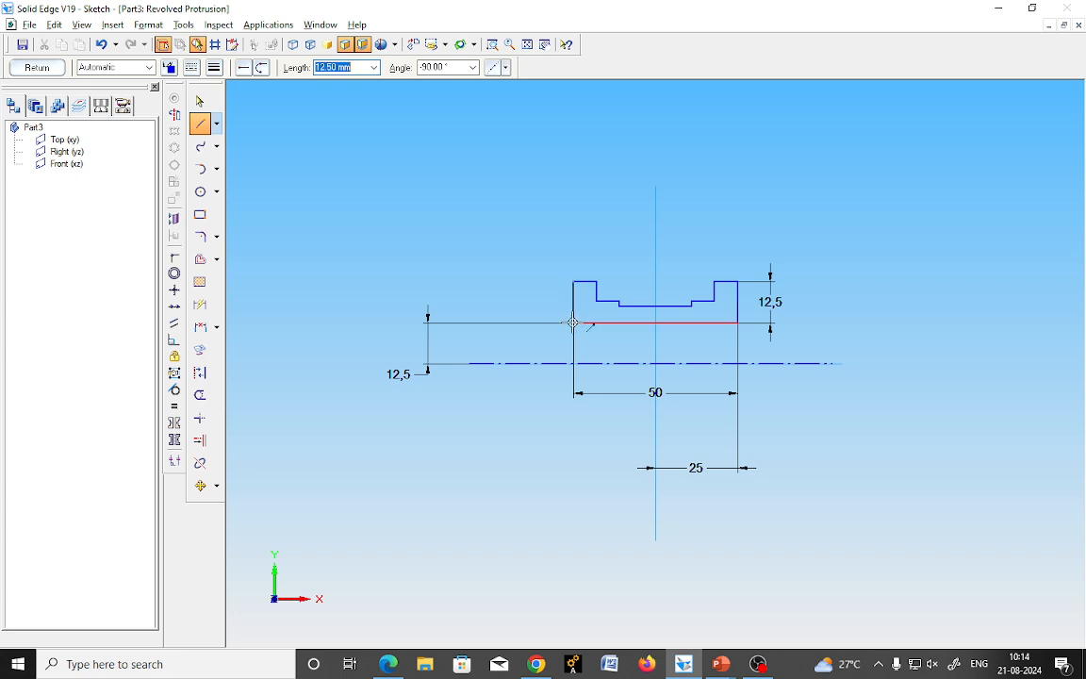
{"action": "left_click", "coordinate": [573, 322]}
{"action": "right_click", "coordinate": [458, 423]}
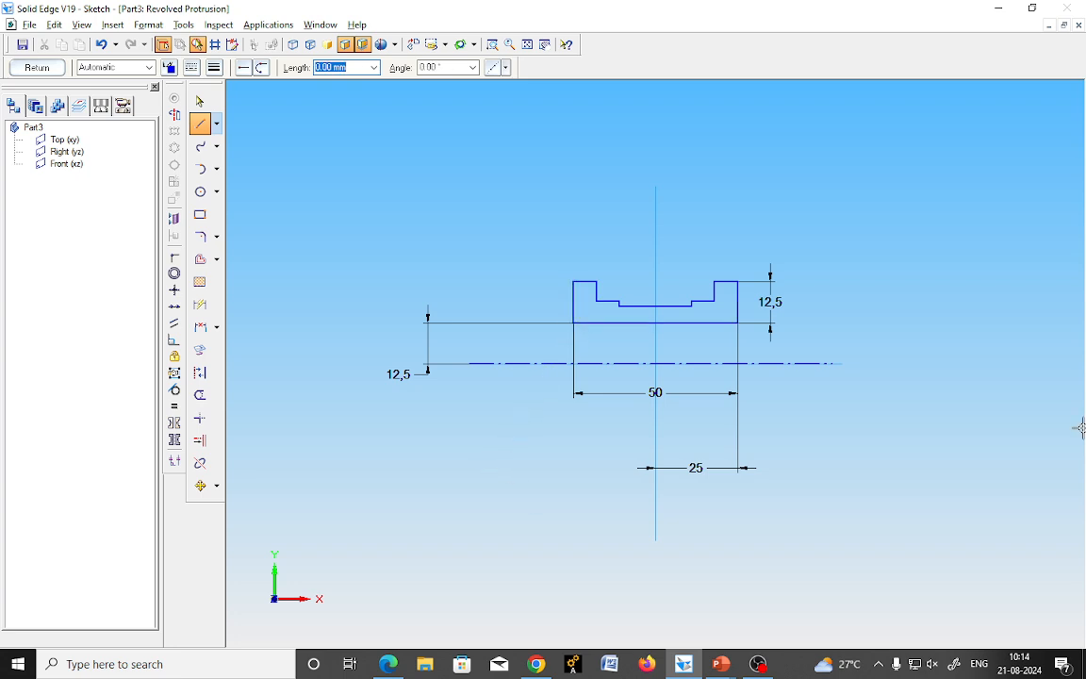
Complete the sketch and revolve the profile 180° about the axis to form the bearing half.
{"action": "left_click", "coordinate": [37, 71]}
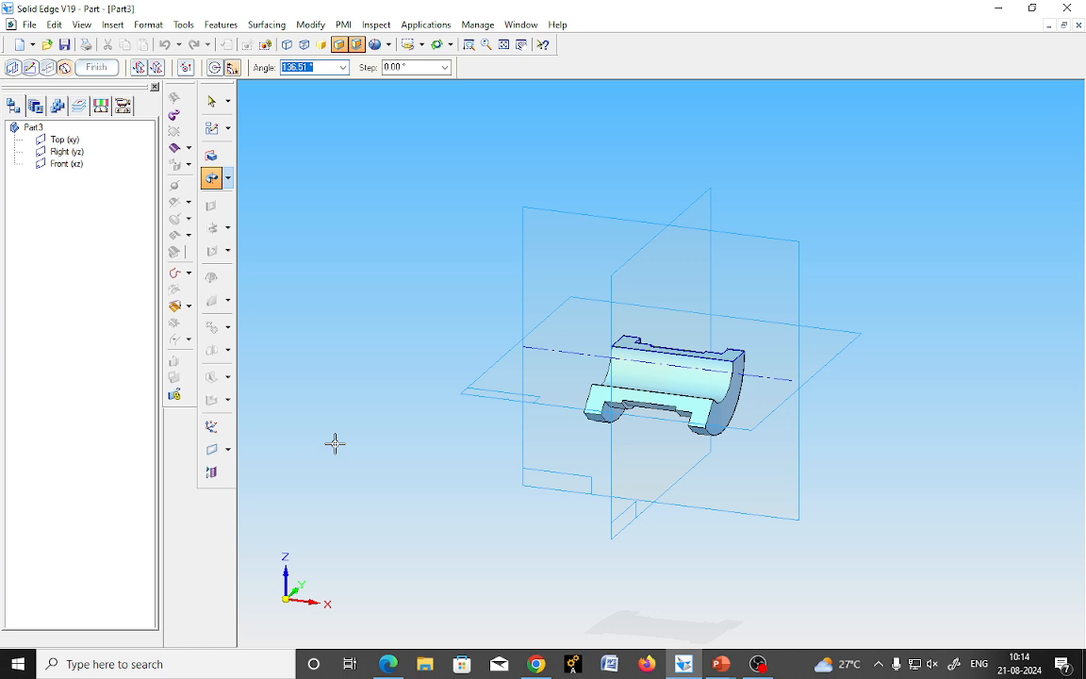
{"action": "type", "text": "180"}
{"action": "left_click", "coordinate": [390, 369]}
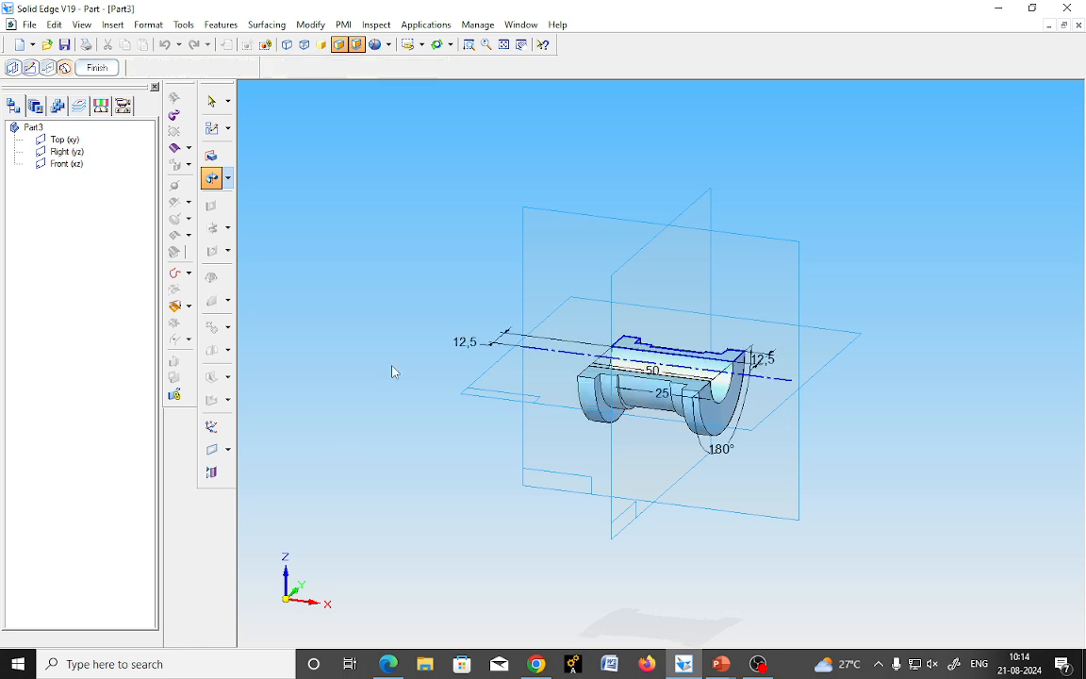
{"action": "left_click", "coordinate": [97, 67]}
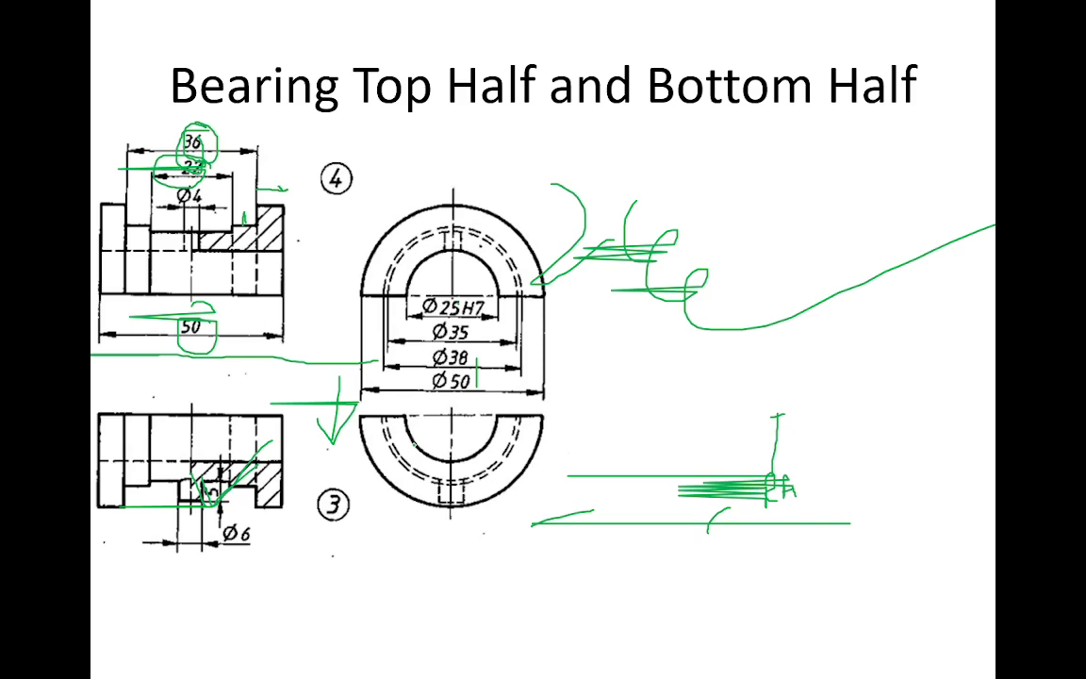
Mark the Ø4 hole on the bearing drawing and sketch a 4 mm diameter cutout circle at the origin on the Top (xy) plane.
{"action": "mouse_move", "coordinate": [443, 231]}
{"action": "left_mouse_down"}
{"action": "mouse_move", "coordinate": [466, 255]}
{"action": "mouse_move", "coordinate": [364, 257]}
{"action": "left_mouse_up"}
{"action": "mouse_move", "coordinate": [195, 170]}
{"action": "left_mouse_down"}
{"action": "mouse_move", "coordinate": [166, 175]}
{"action": "mouse_move", "coordinate": [194, 201]}
{"action": "mouse_move", "coordinate": [189, 175]}
{"action": "left_mouse_up"}
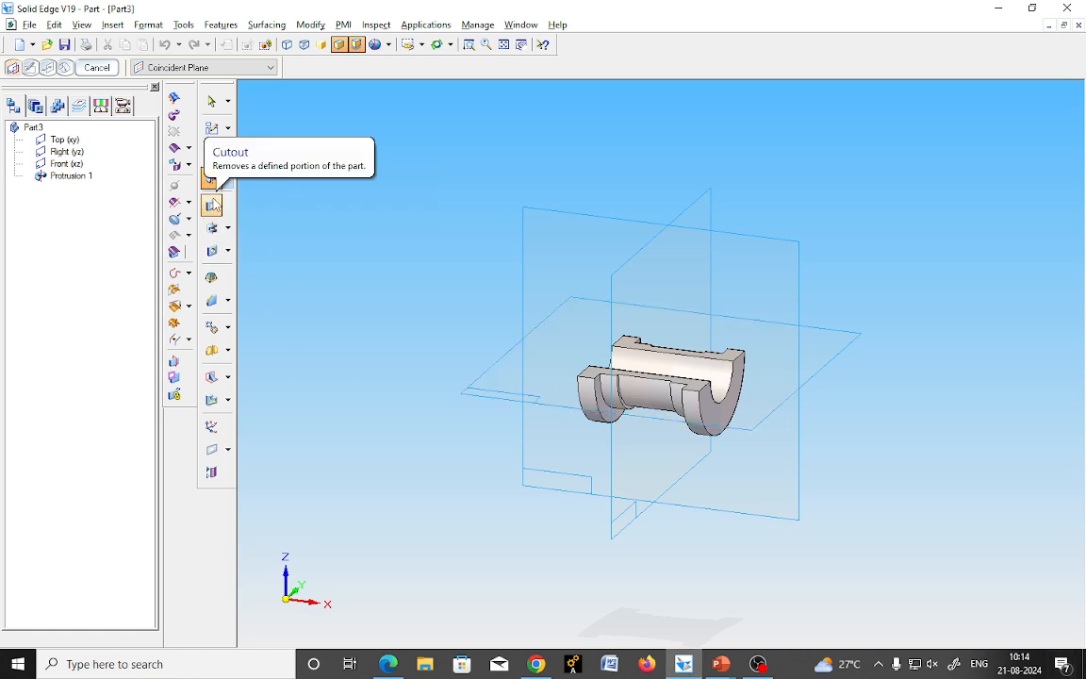
{"action": "left_click", "coordinate": [211, 205]}
{"action": "left_click", "coordinate": [844, 350]}
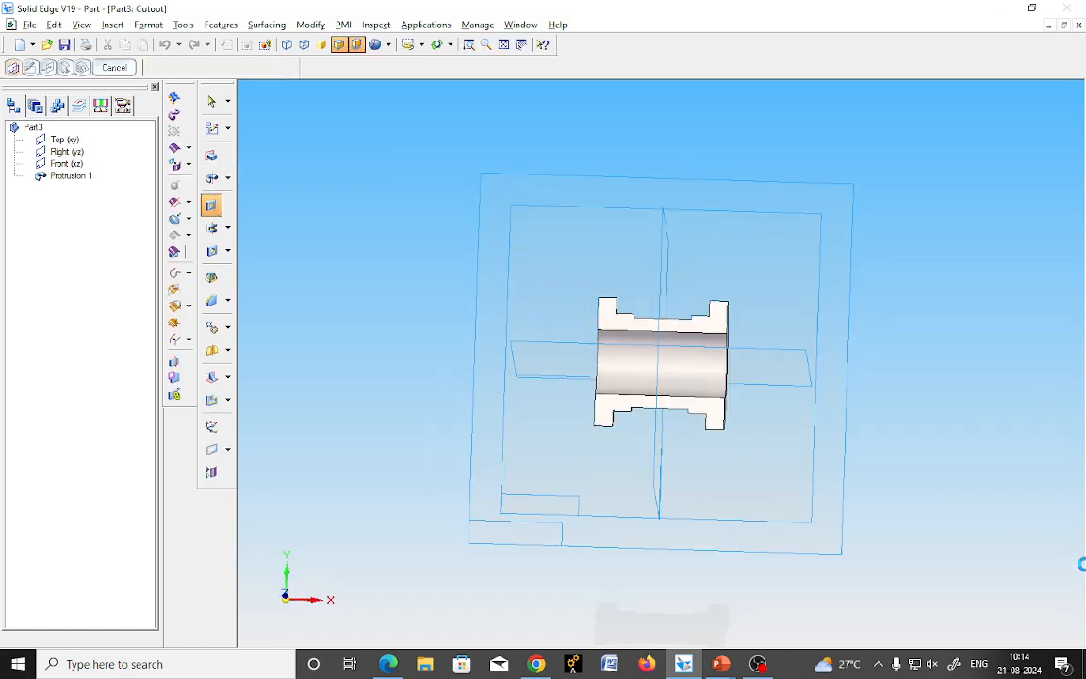
{"action": "left_click", "coordinate": [200, 191]}
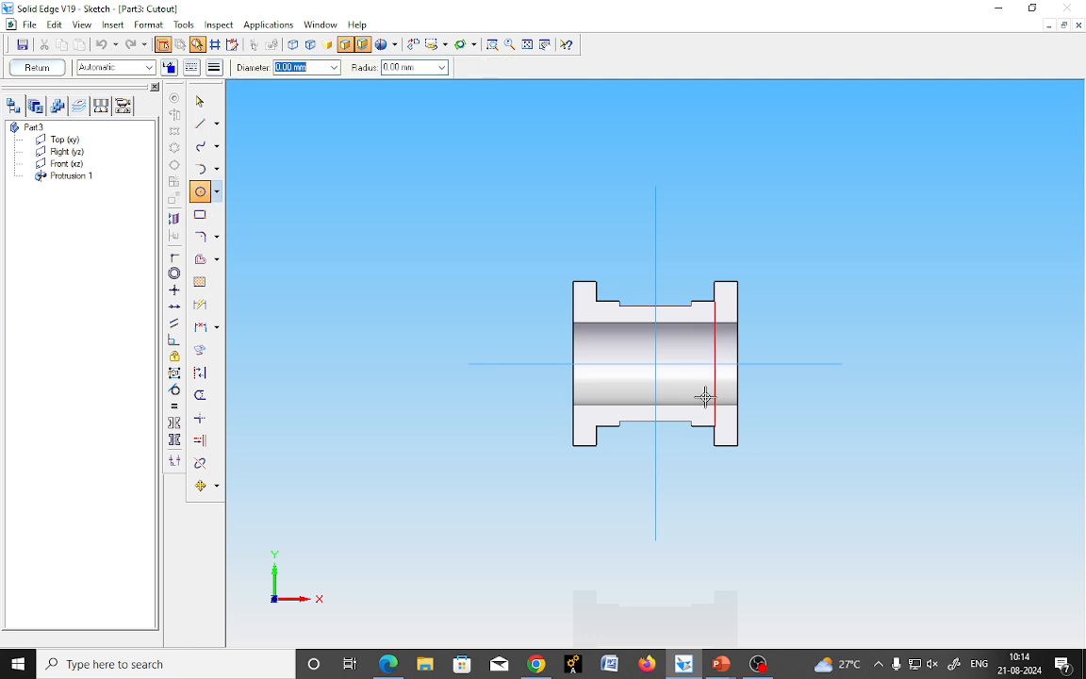
{"action": "left_click", "coordinate": [658, 365]}
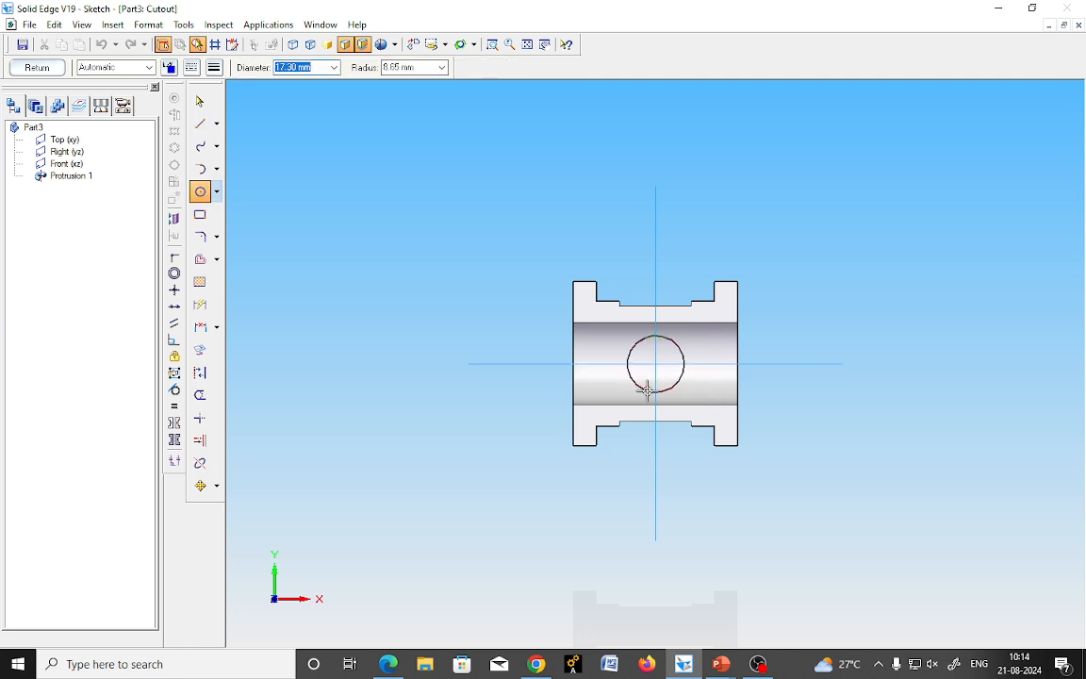
{"action": "type", "text": "4"}
{"action": "key", "text": "Return"}
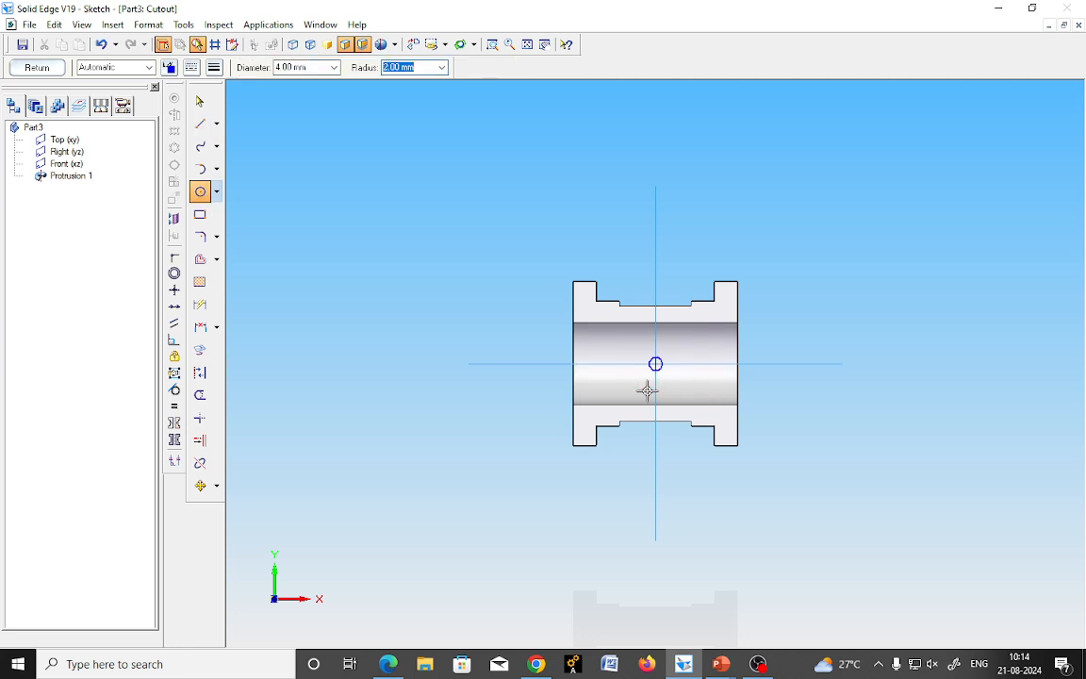
Cut the circle about 39 mm downward through the wall of the bearing half.
{"action": "left_click", "coordinate": [37, 67]}
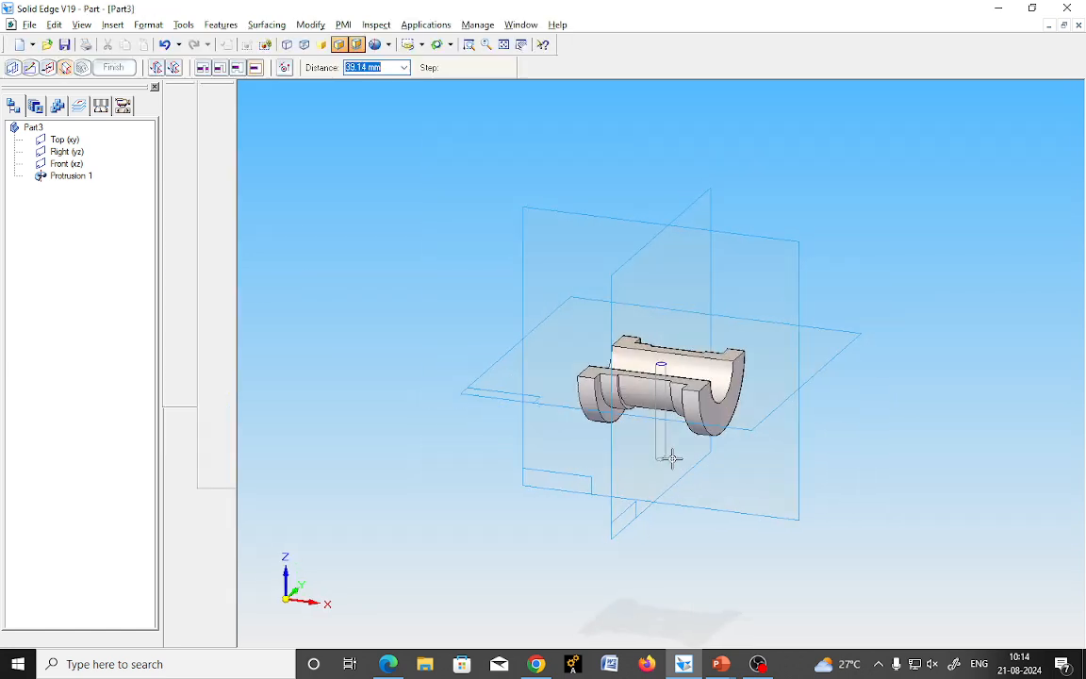
{"action": "left_click", "coordinate": [672, 458]}
{"action": "left_click", "coordinate": [113, 68]}
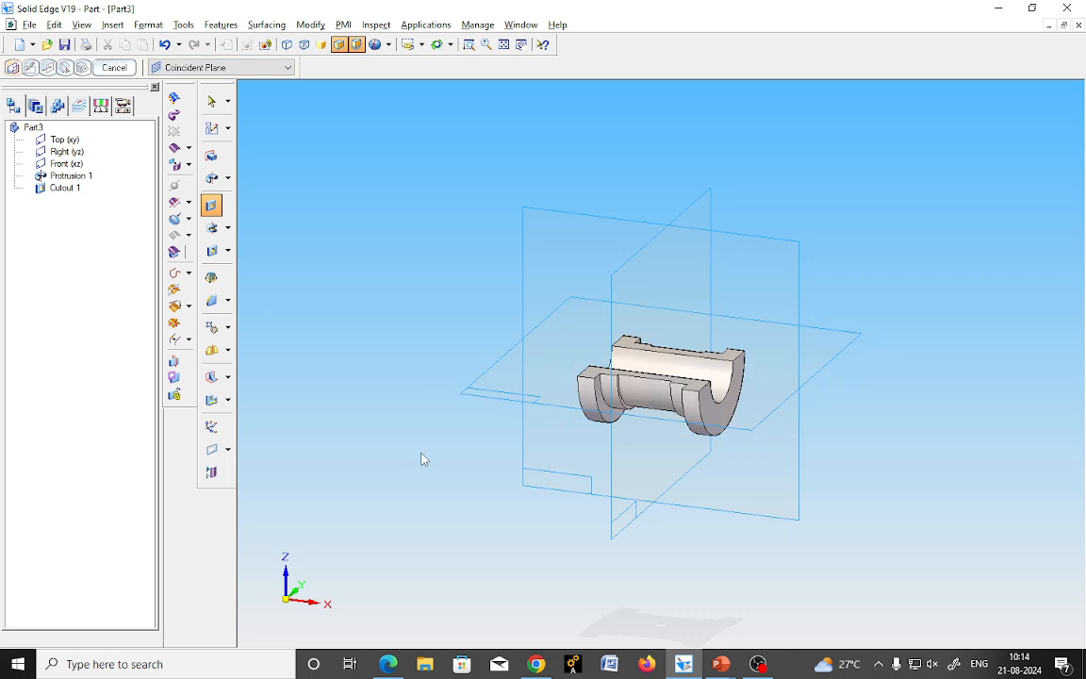
Save the finished part as bearing-top in the pb folder.
{"action": "middle_click_drag", "start_coordinate": [421, 458], "coordinate": [439, 536]}
{"action": "left_click", "coordinate": [64, 44]}
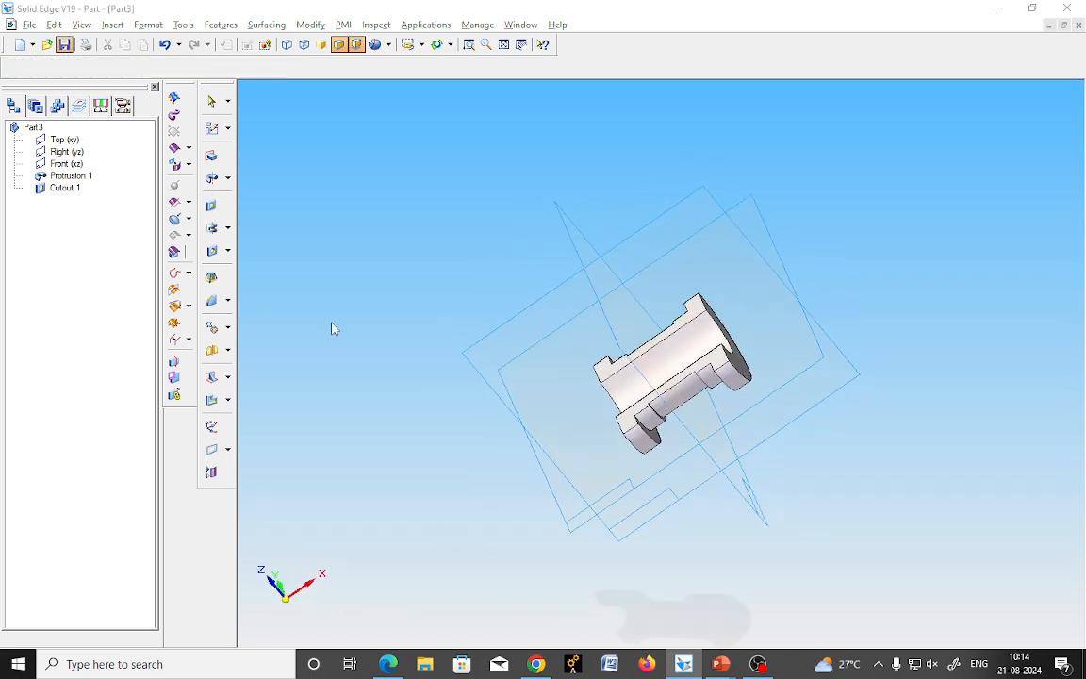
{"action": "left_click", "coordinate": [158, 340]}
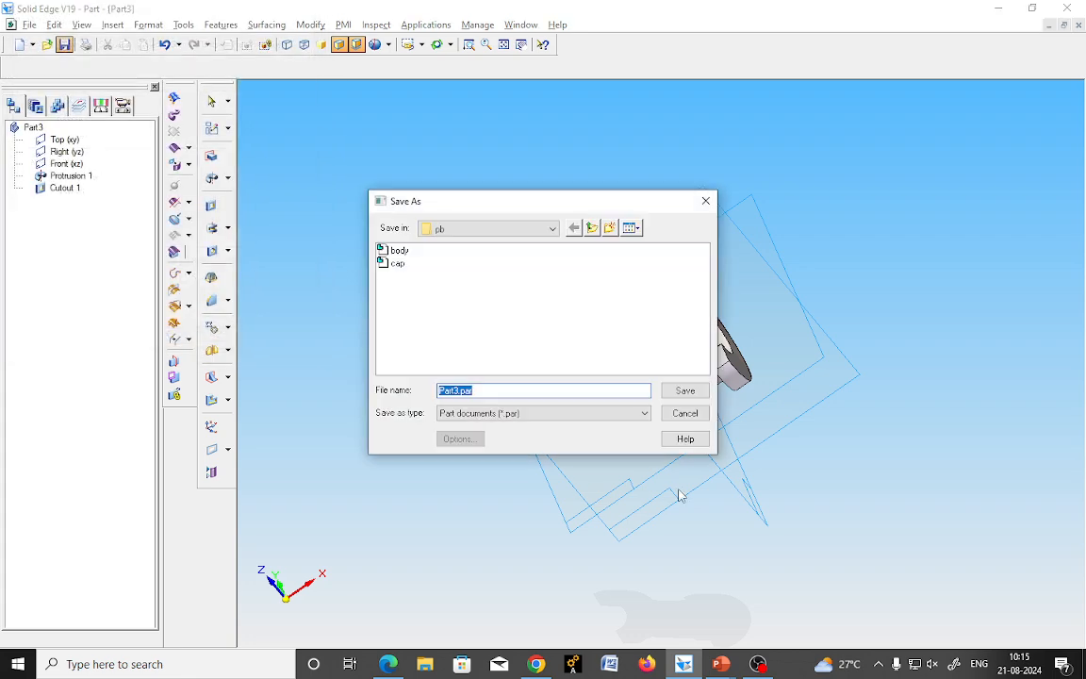
{"action": "type", "text": "bearing-top"}
{"action": "key", "text": "Return"}
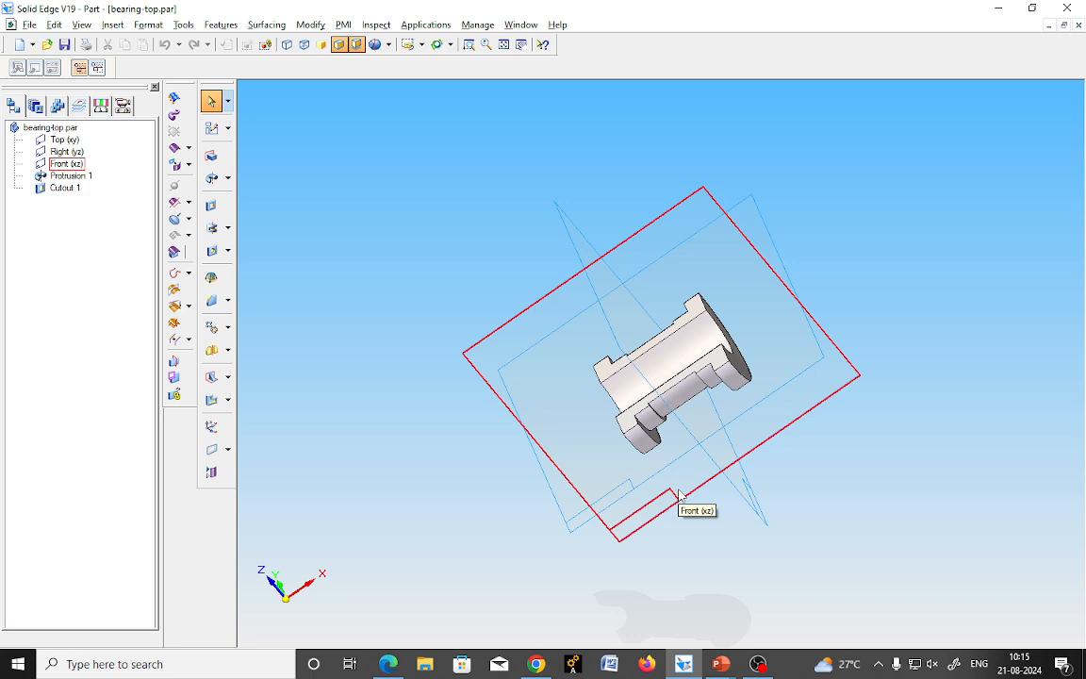
Try to save a copy of the part under a bearing bottom file name.
{"action": "key", "text": "alt+f"}
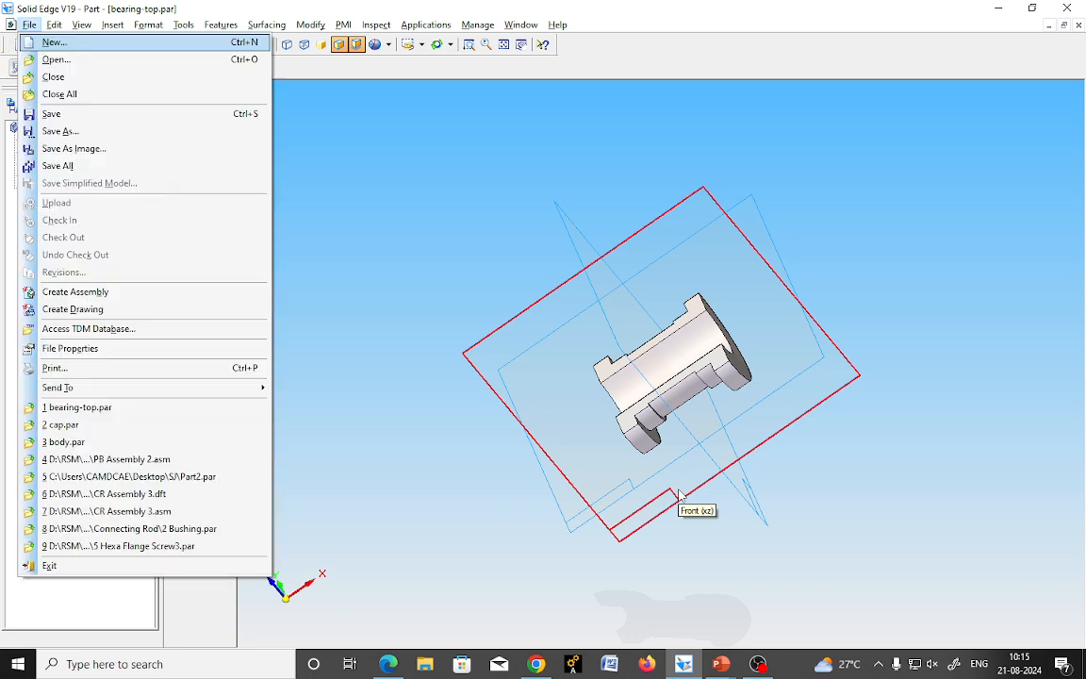
{"action": "key", "text": "a"}
{"action": "left_click", "coordinate": [454, 390]}
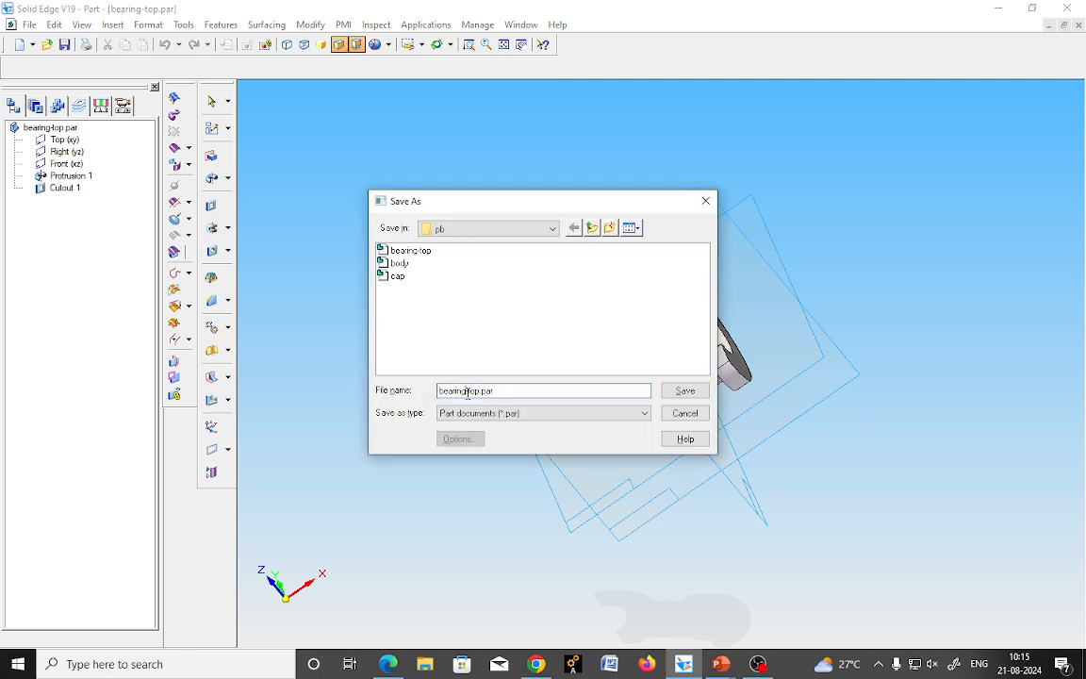
{"action": "type", "text": "bottom"}
{"action": "key", "text": "Delete"}
{"action": "key", "text": "Delete"}
{"action": "key", "text": "Delete"}
{"action": "type", "text": "to"}
{"action": "key", "text": "Return"}
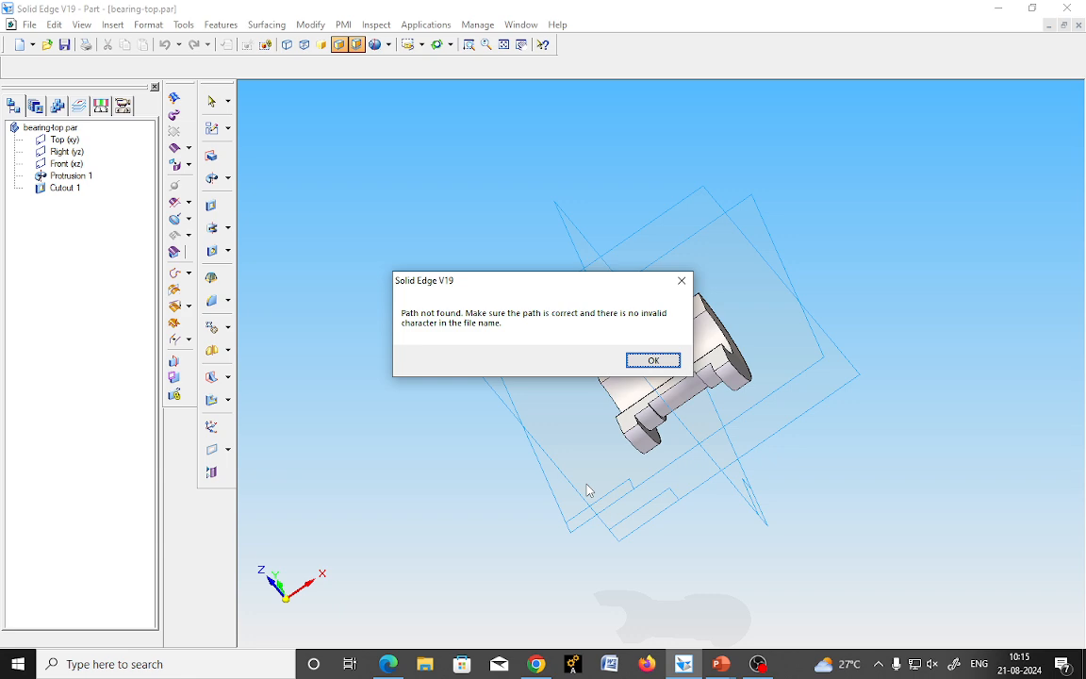
{"action": "key", "text": "Return"}
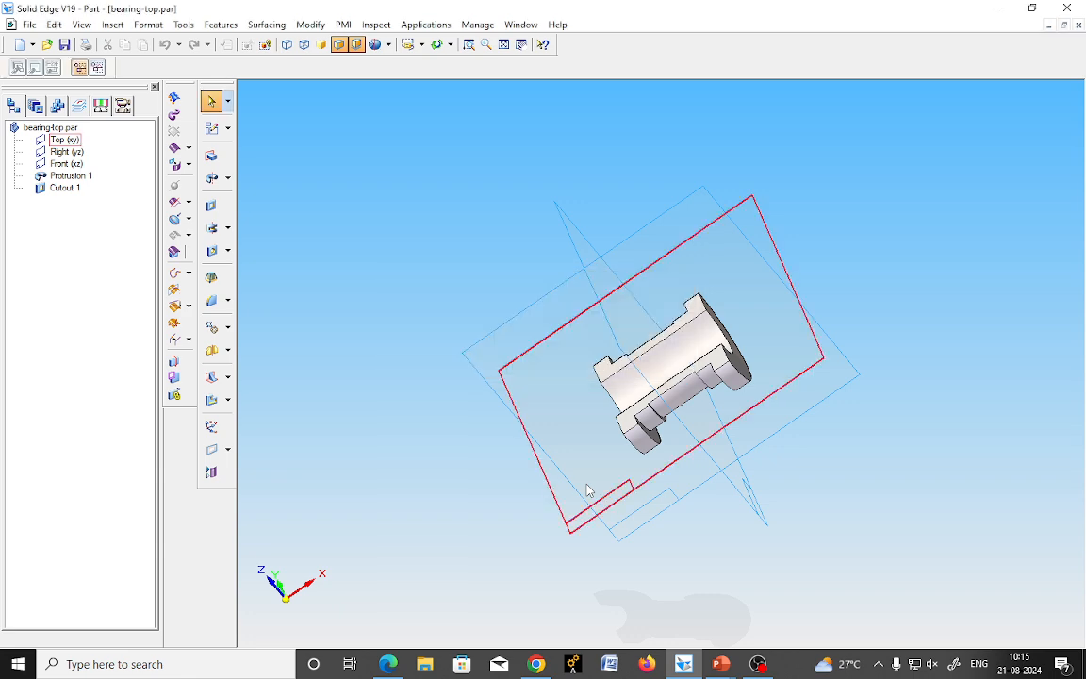
Save a copy of the part as bearing-tbottom.par in the pb folder.
{"action": "key", "text": "F12"}
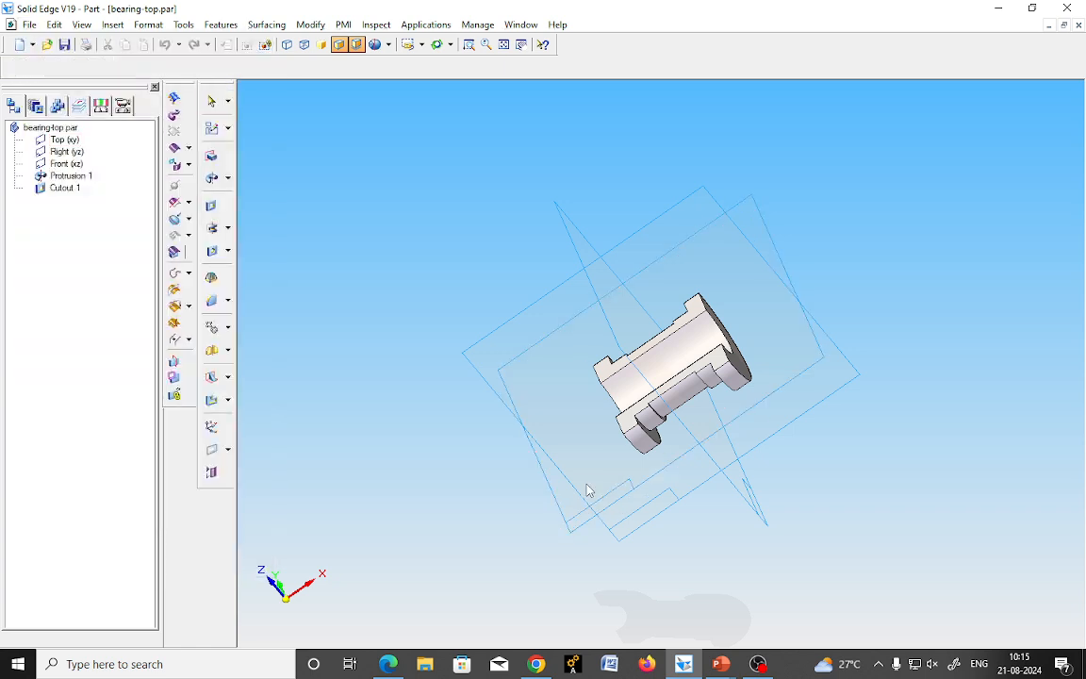
{"action": "left_click", "coordinate": [474, 390]}
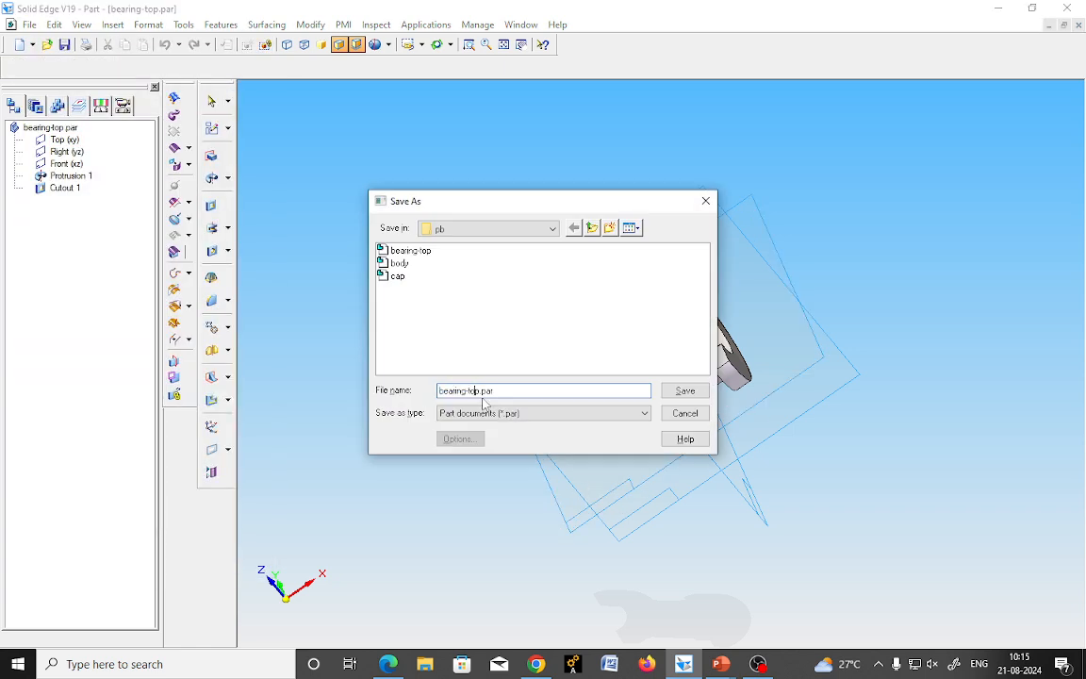
{"action": "type", "text": "botton"}
{"action": "key", "text": "BackSpace"}
{"action": "type", "text": "m"}
{"action": "key", "text": "Delete"}
{"action": "key", "text": "Delete"}
{"action": "key", "text": "Delete"}
{"action": "key", "text": "Delete"}
{"action": "key", "text": "Delete"}
{"action": "key", "text": "Delete"}
{"action": "key", "text": "Return"}
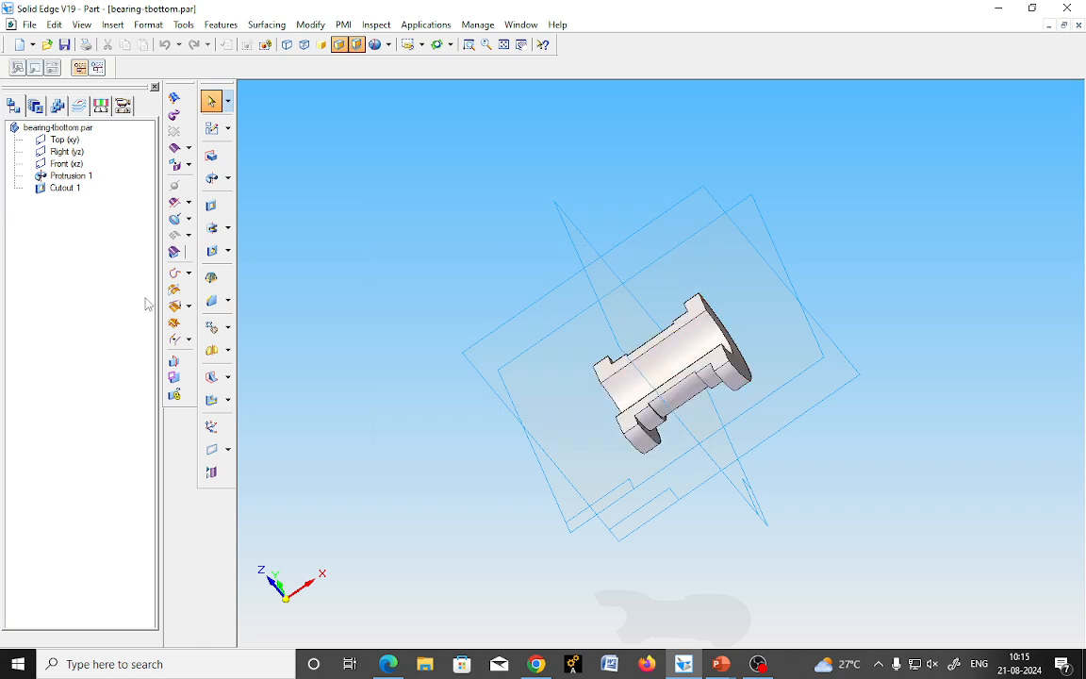
Delete the 4 mm hole cutout from the bottom bearing half.
{"action": "right_click", "coordinate": [63, 193]}
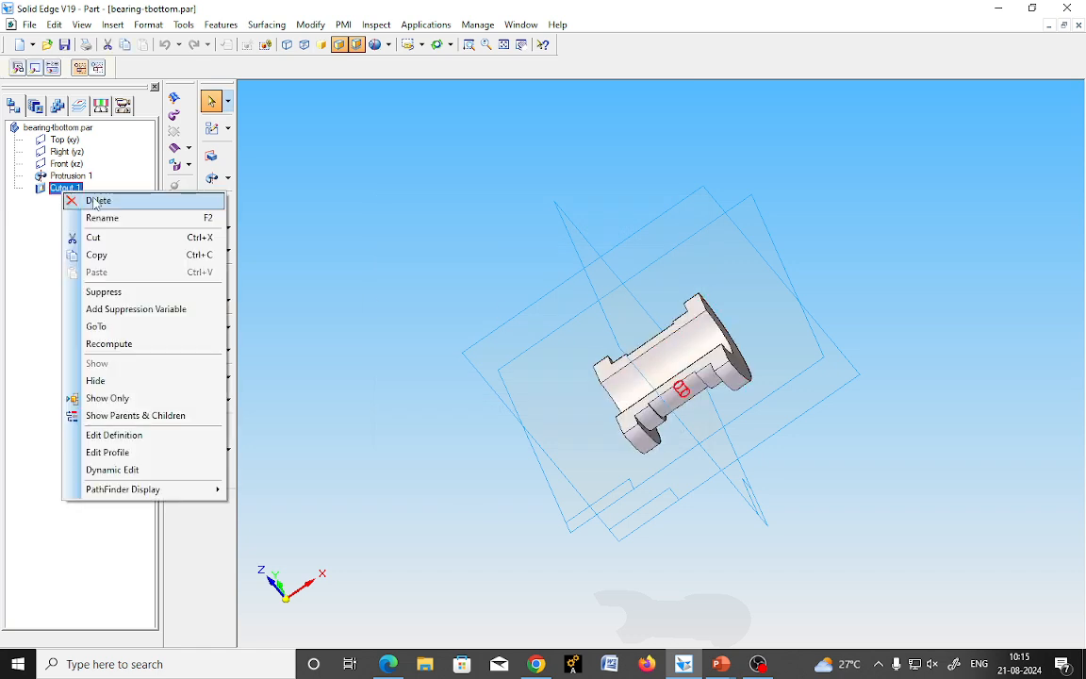
{"action": "left_click", "coordinate": [94, 200]}
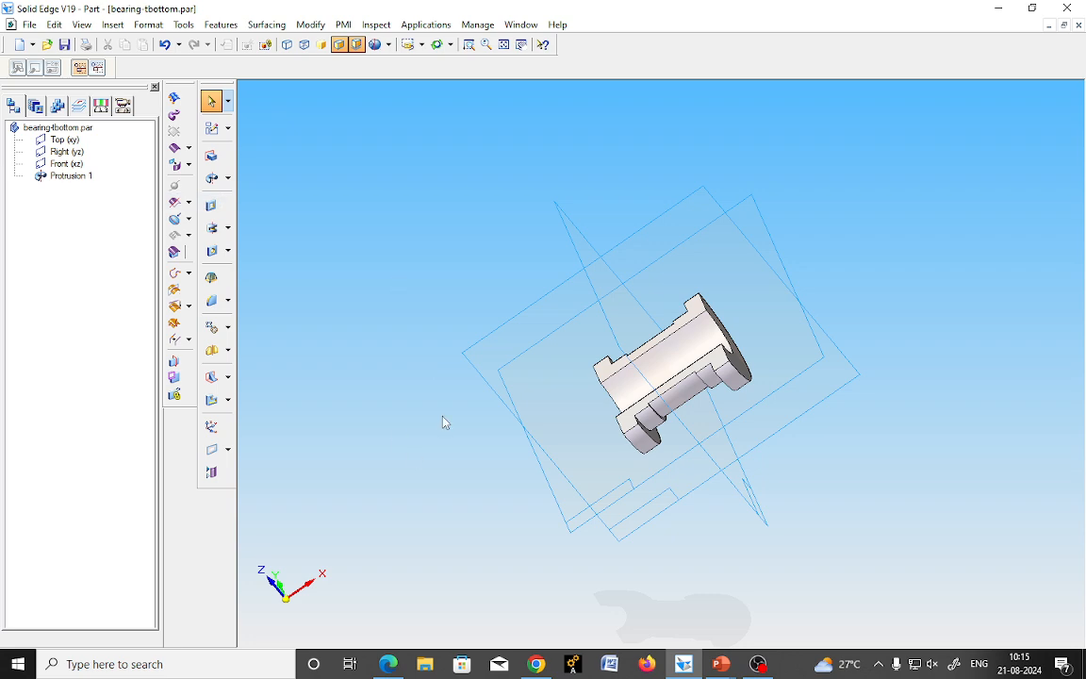
Switch to the PowerPoint slide show, mark the bottom half's Ø6 peg on the bearing drawing, and return to Solid Edge.
{"action": "mouse_move", "coordinate": [722, 668]}
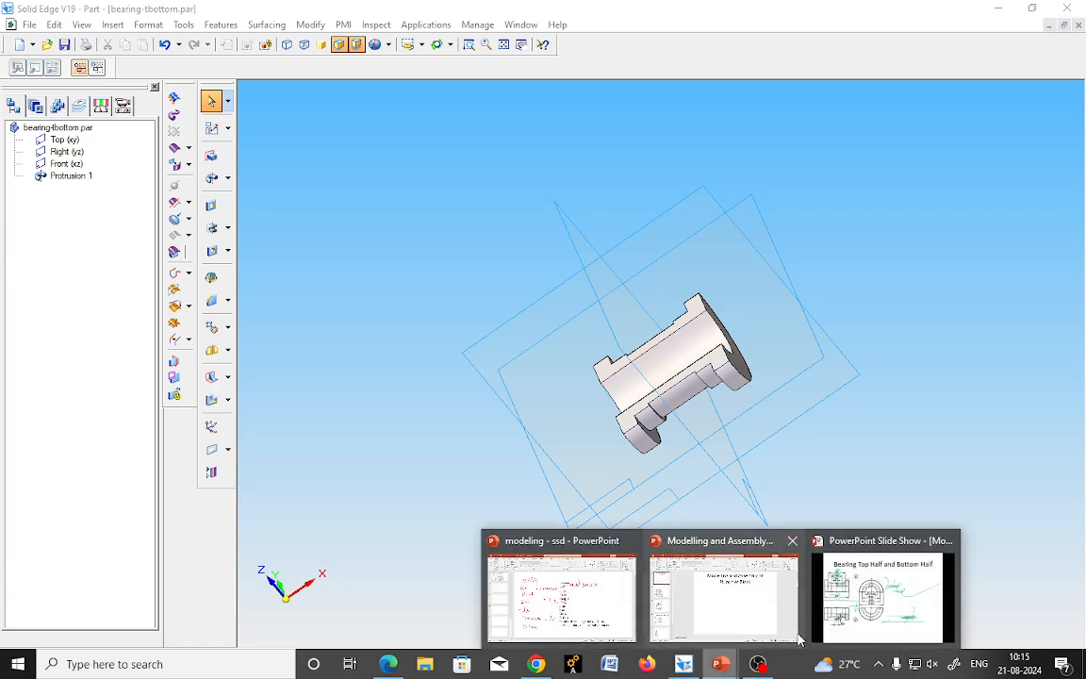
{"action": "left_click", "coordinate": [884, 595]}
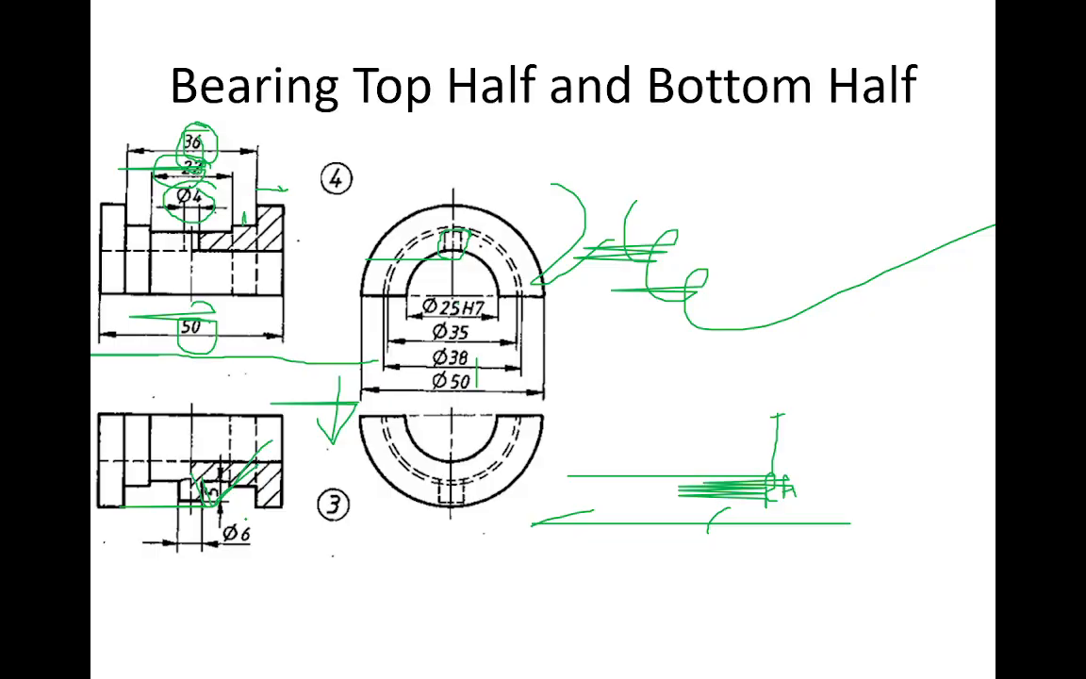
{"action": "left_click_drag", "start_coordinate": [145, 517], "coordinate": [318, 517]}
{"action": "left_click_drag", "start_coordinate": [206, 492], "coordinate": [252, 459]}
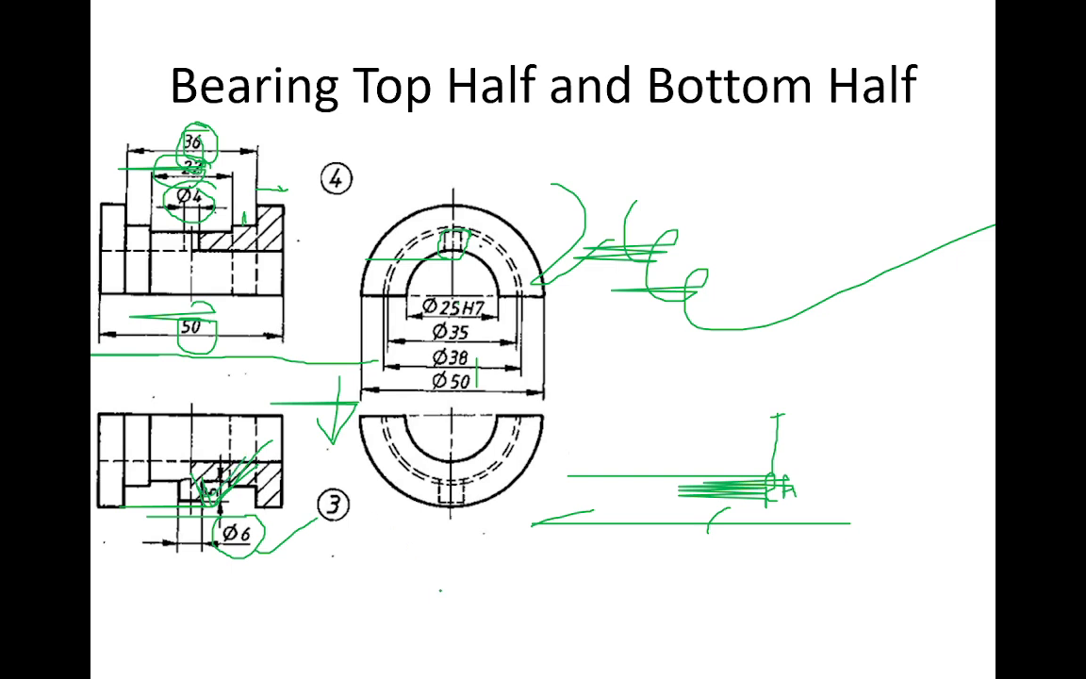
{"action": "key", "text": "alt+Tab"}
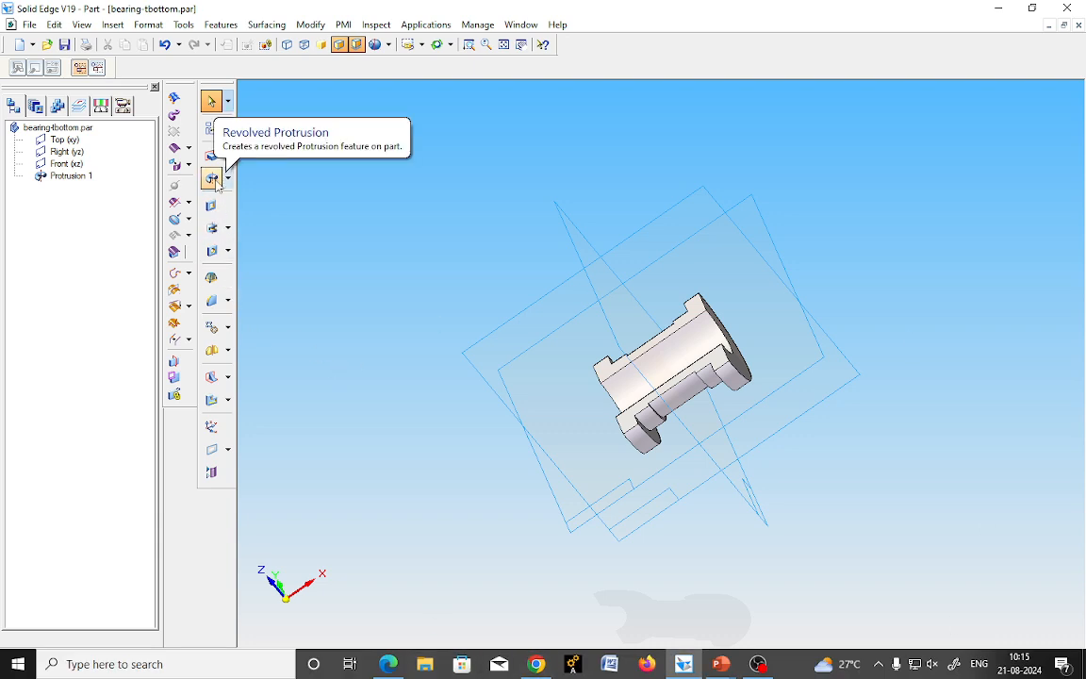
{"action": "left_click", "coordinate": [213, 179]}
{"action": "key", "text": "ctrl+i"}
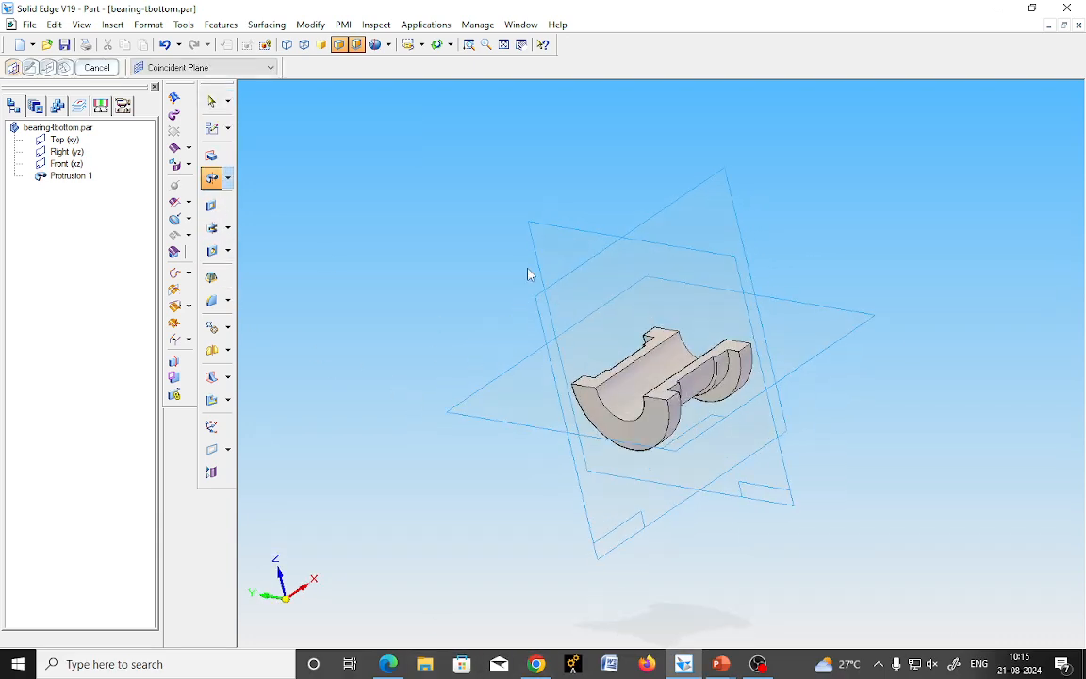
{"action": "left_click", "coordinate": [552, 239]}
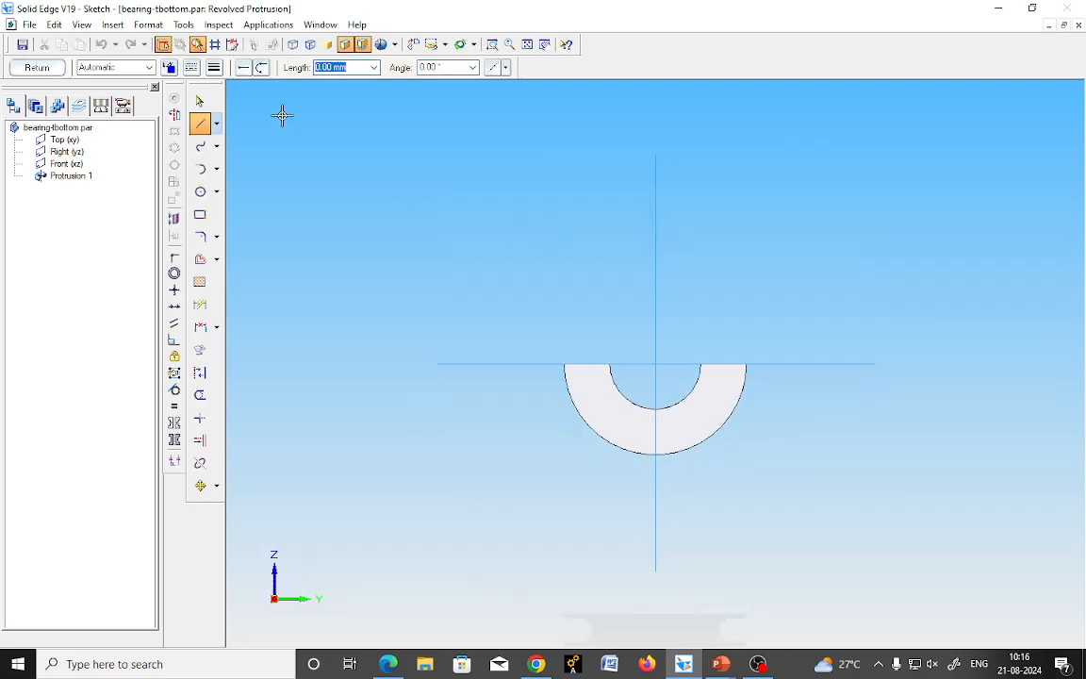
{"action": "left_click", "coordinate": [37, 70]}
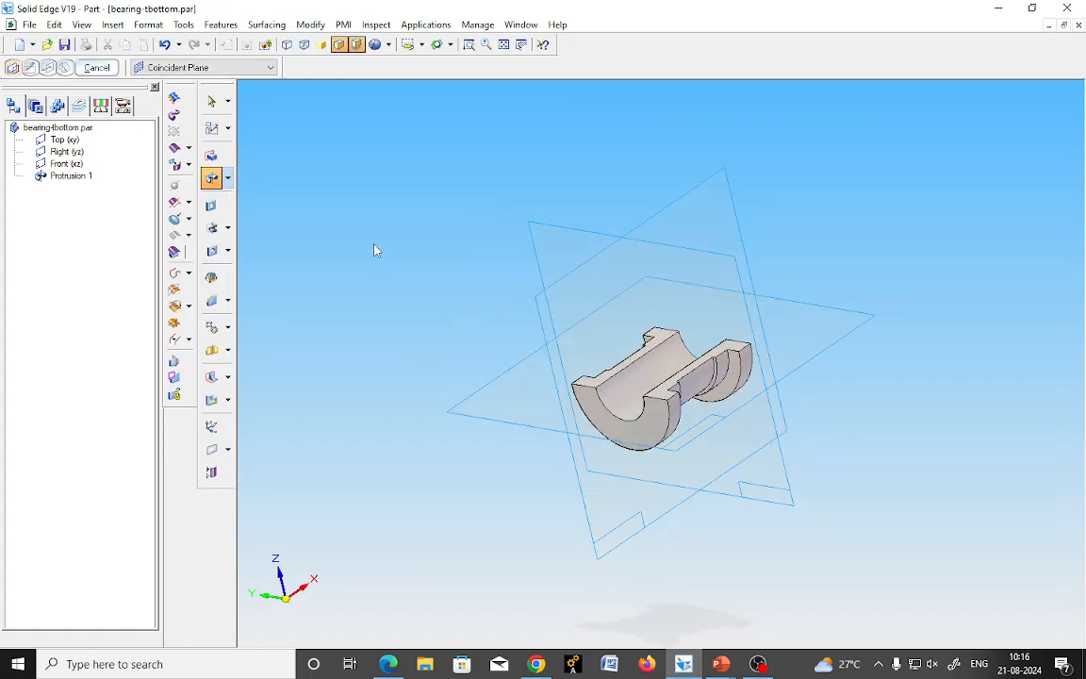
Start a revolved protrusion on the front (xz) plane and sketch a rectangle about 2.6 mm wide from the vertical centreline across the middle section's lower edge.
{"action": "left_click", "coordinate": [436, 46]}
{"action": "left_click", "coordinate": [421, 45]}
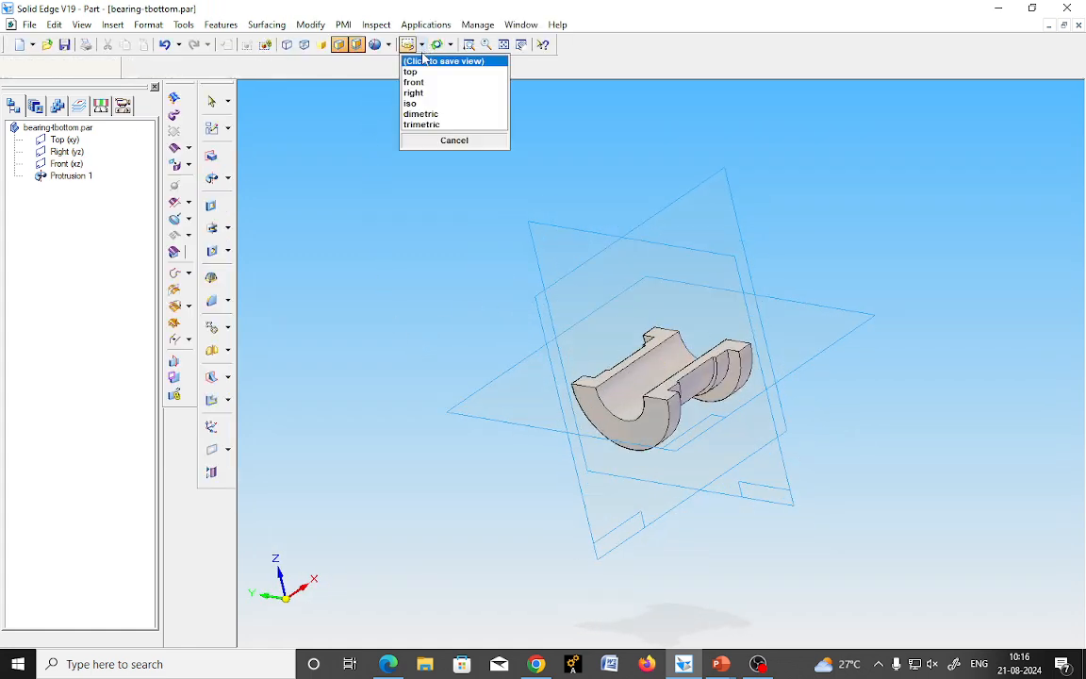
{"action": "left_click", "coordinate": [420, 107]}
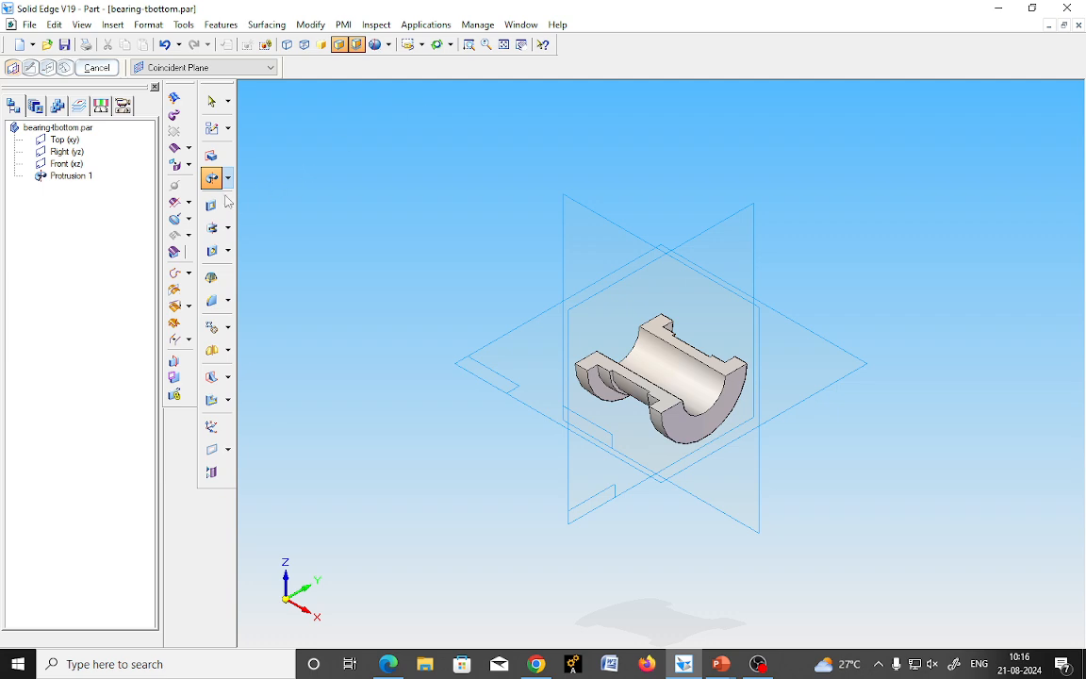
{"action": "left_click", "coordinate": [574, 204]}
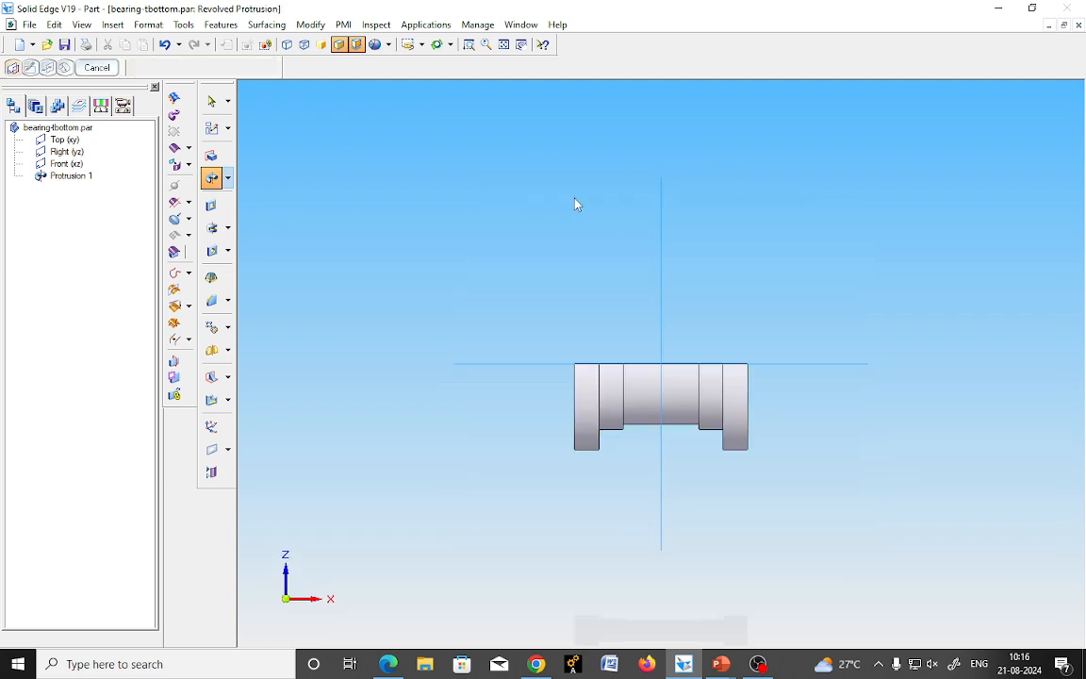
{"action": "left_click", "coordinate": [493, 44]}
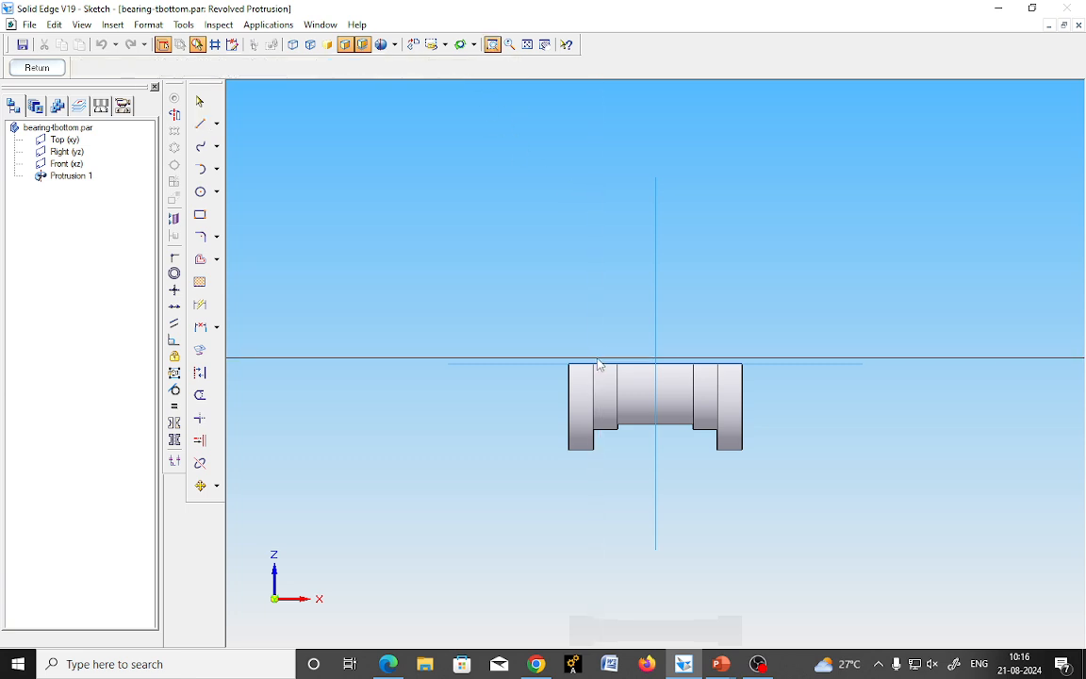
{"action": "left_click_drag", "start_coordinate": [560, 351], "coordinate": [858, 536]}
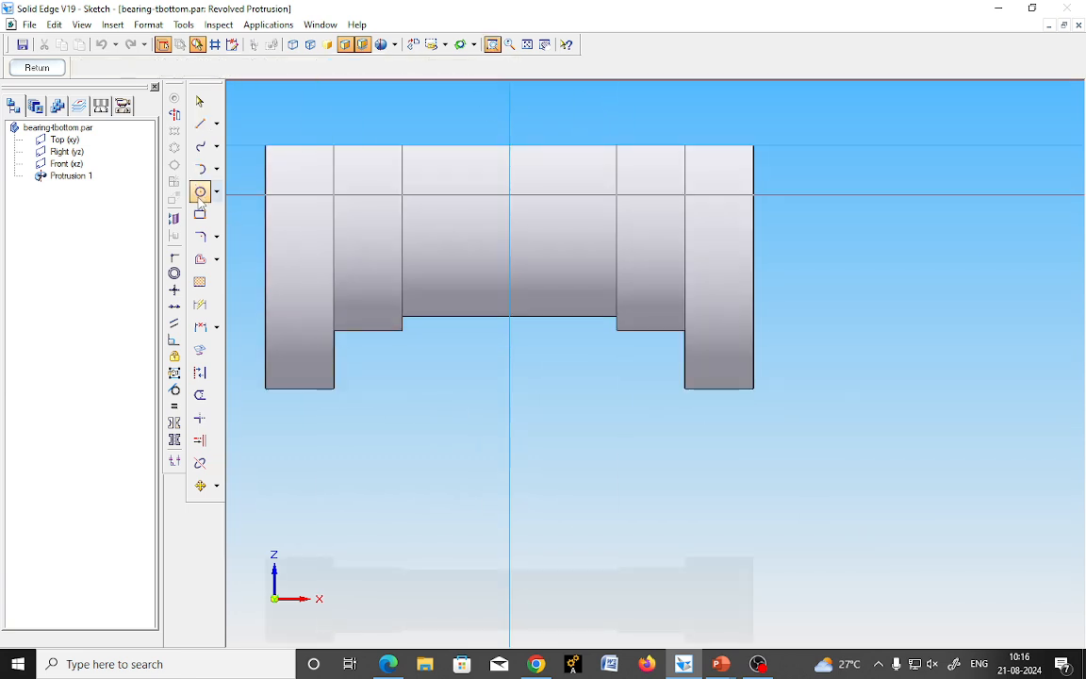
{"action": "left_click", "coordinate": [200, 214]}
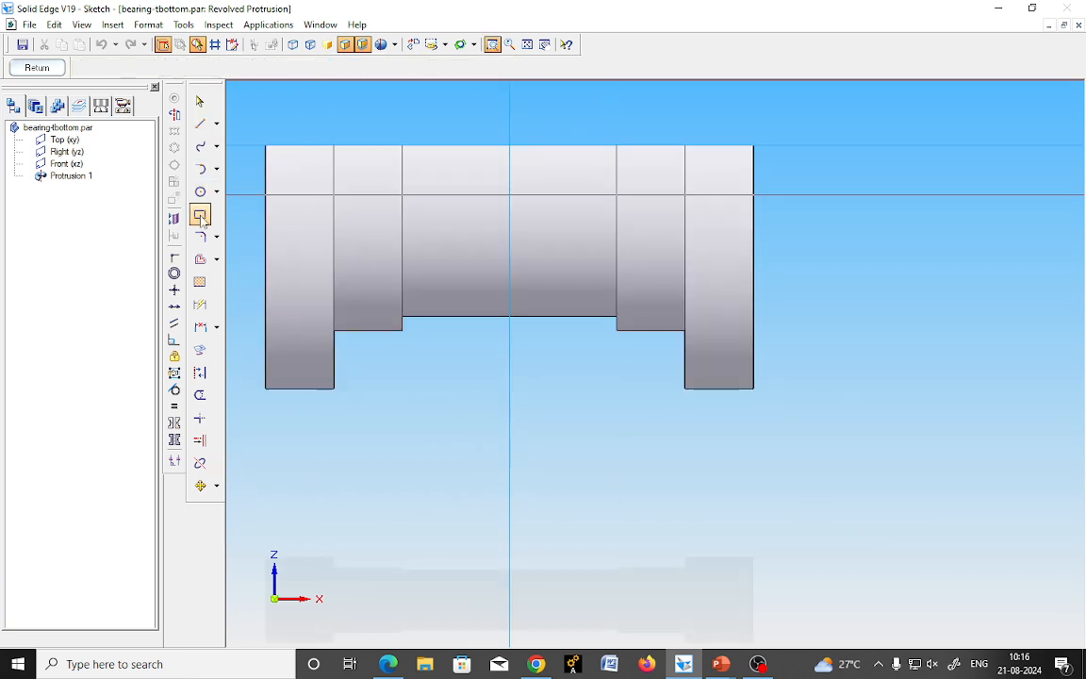
{"action": "left_click", "coordinate": [534, 282]}
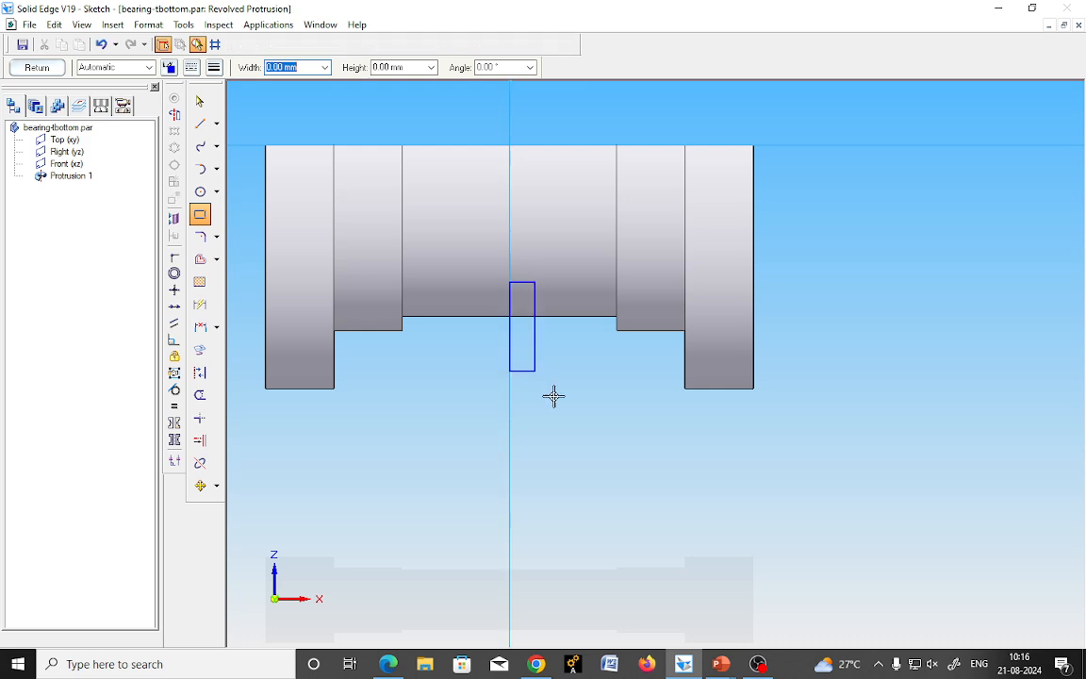
Dimension the peg rectangle 3 mm wide, with its bottom edge 5 mm below the bearing's middle section.
{"action": "left_click", "coordinate": [200, 304]}
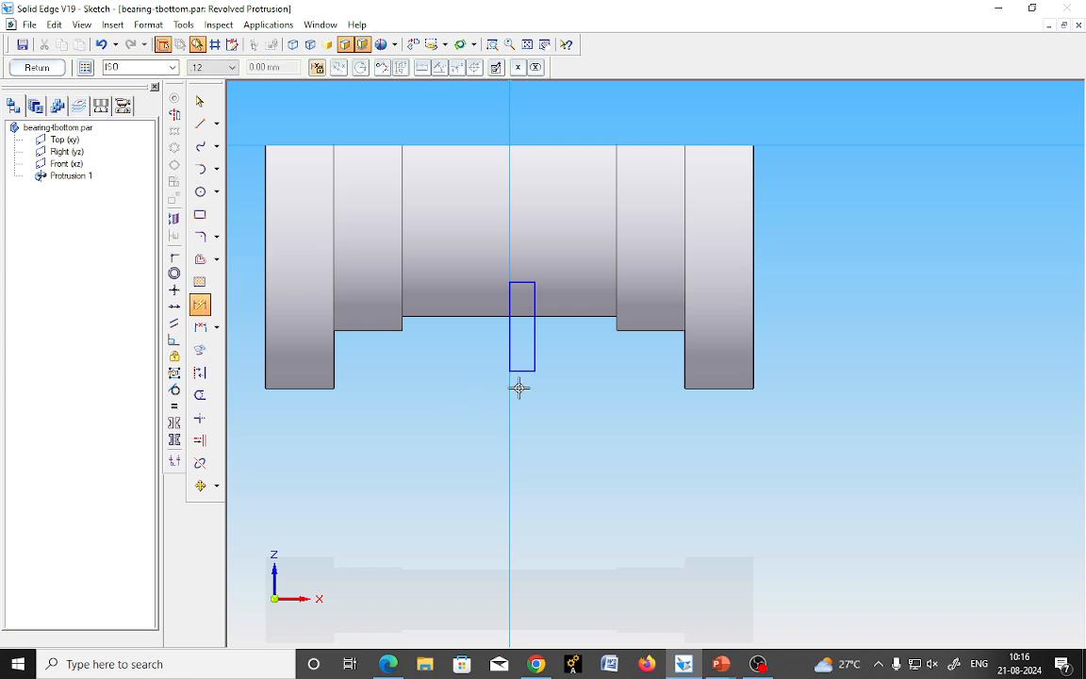
{"action": "left_click", "coordinate": [521, 370]}
{"action": "left_click", "coordinate": [522, 434]}
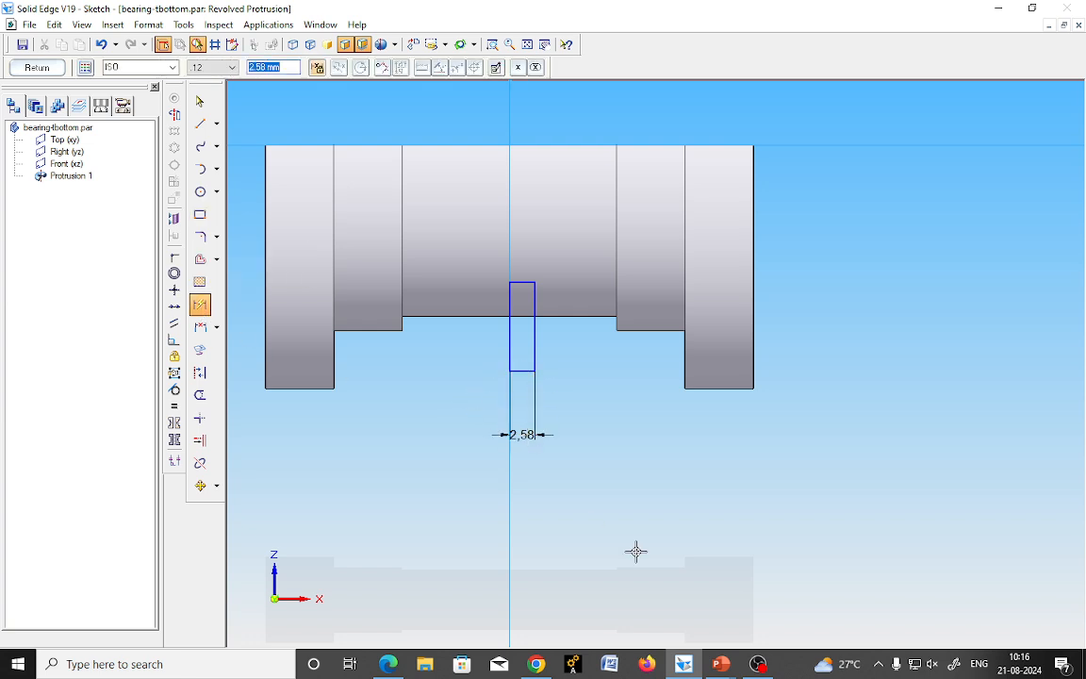
{"action": "type", "text": "3"}
{"action": "key", "text": "Return"}
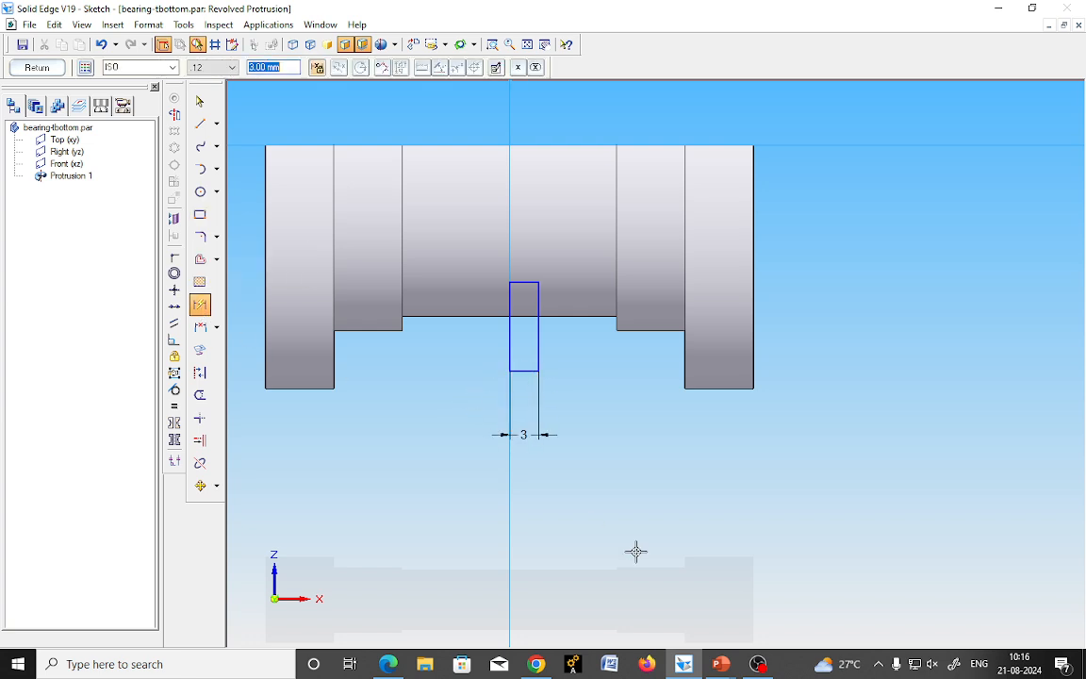
{"action": "left_click", "coordinate": [524, 370]}
{"action": "left_click", "coordinate": [465, 315]}
{"action": "left_click", "coordinate": [433, 351]}
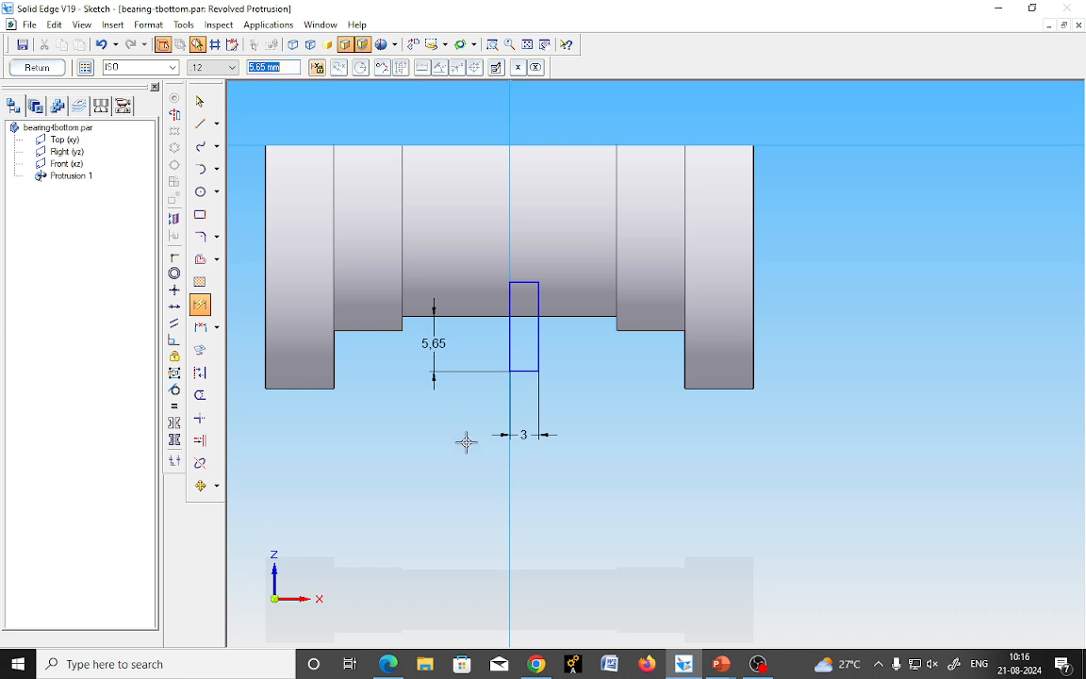
{"action": "type", "text": "5"}
{"action": "key", "text": "Return"}
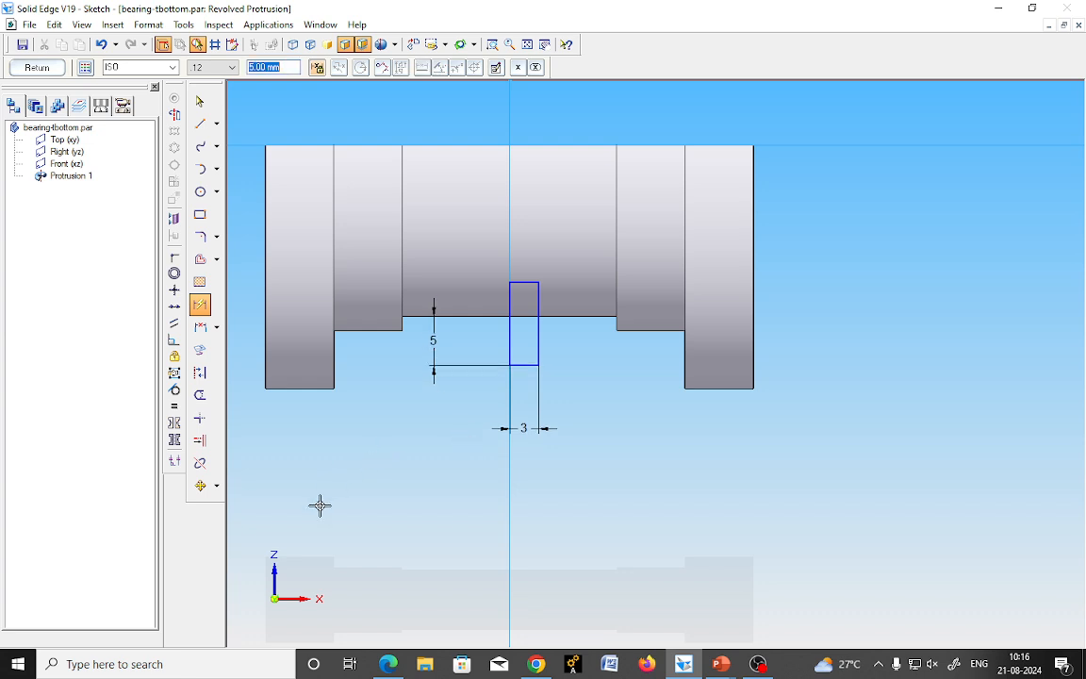
Revolve the rectangle 360° about the vertical centreline to form the peg.
{"action": "left_click", "coordinate": [175, 114]}
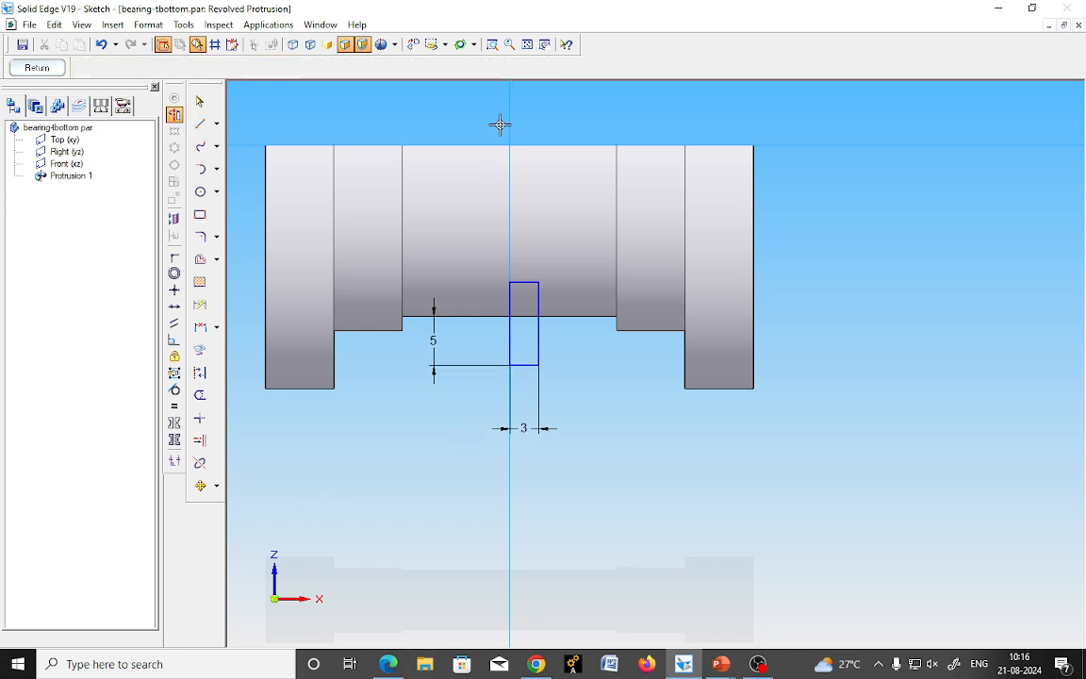
{"action": "left_click", "coordinate": [36, 67]}
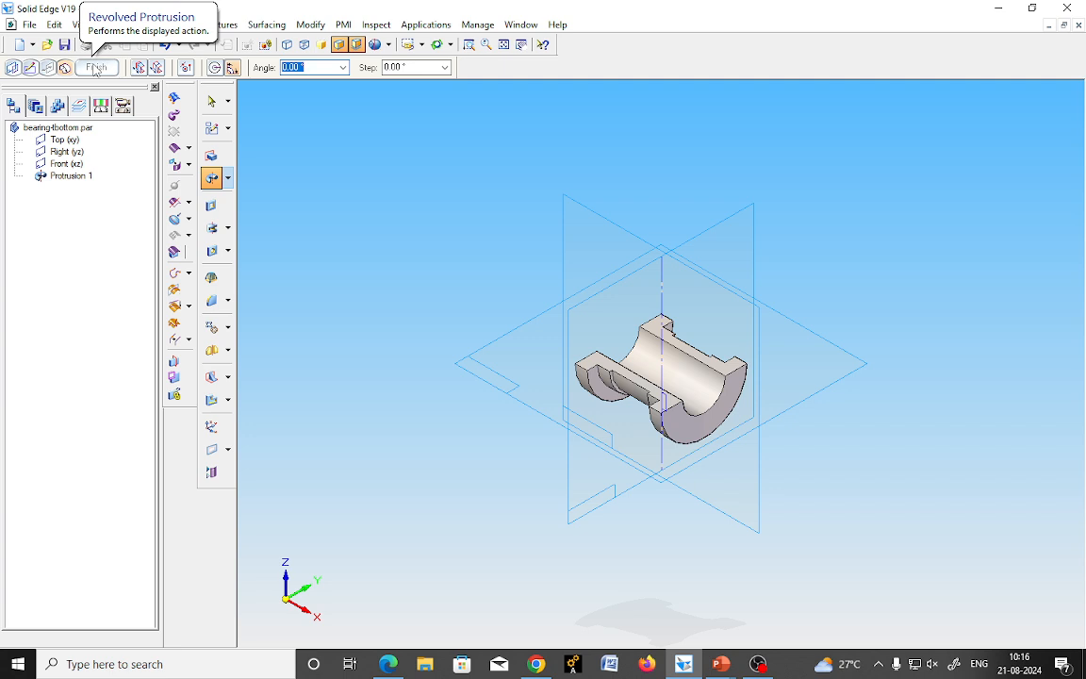
{"action": "type", "text": "360"}
{"action": "key", "text": "Return"}
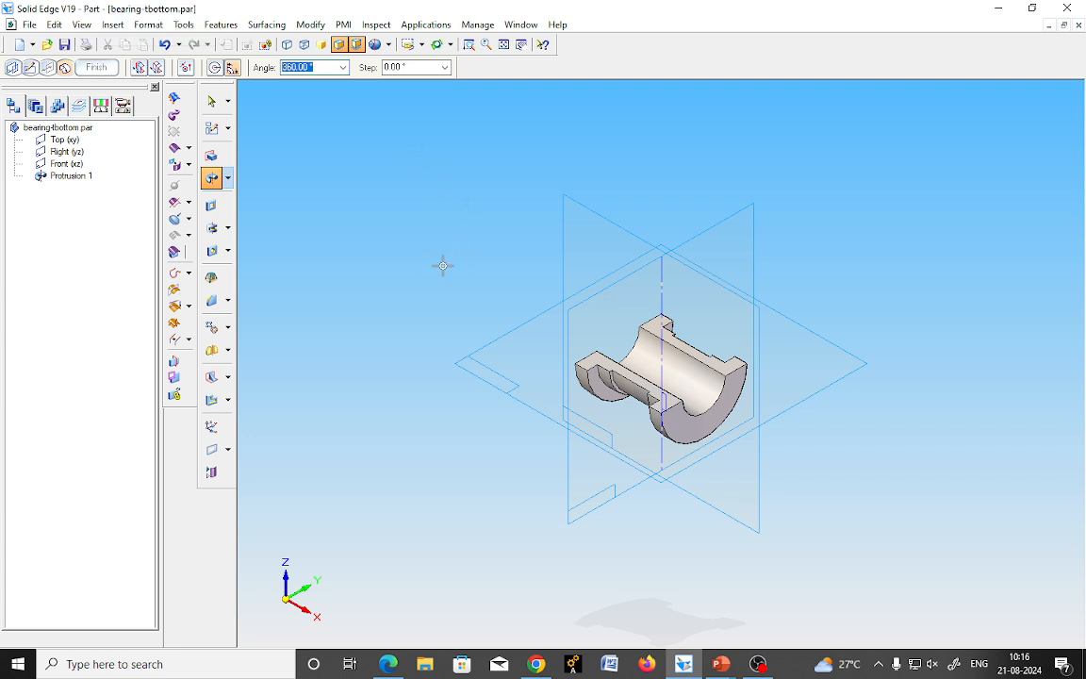
{"action": "left_click", "coordinate": [99, 68]}
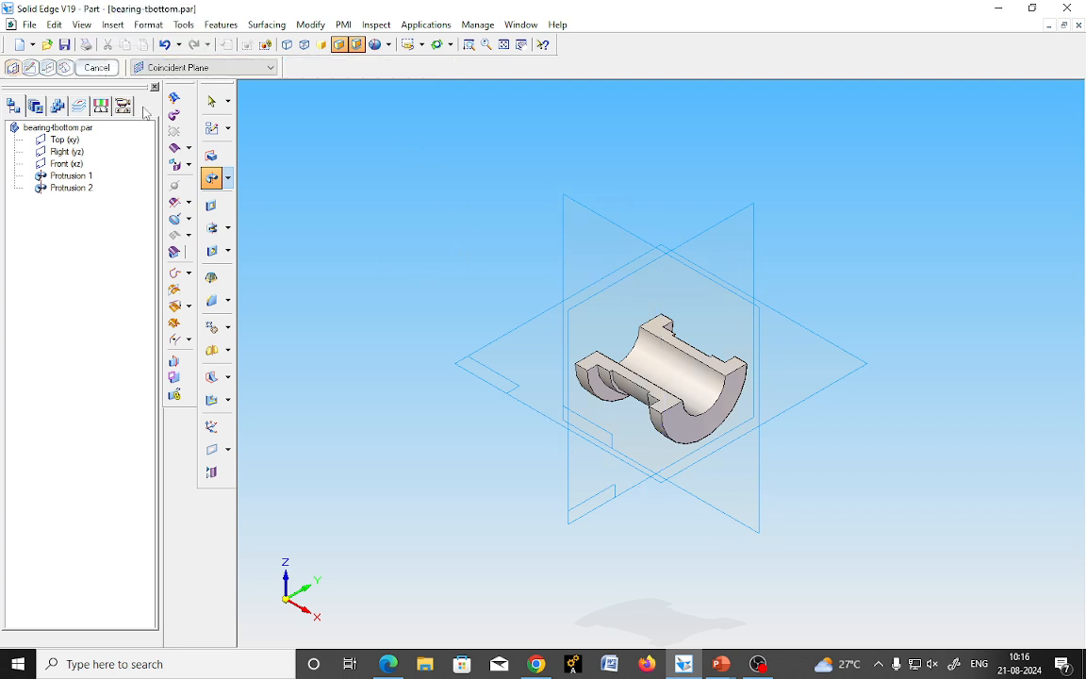
Inspect the peg from below, then save and close the bottom bearing part.
{"action": "middle_click_drag", "start_coordinate": [305, 402], "coordinate": [396, 283]}
{"action": "key", "text": "Escape"}
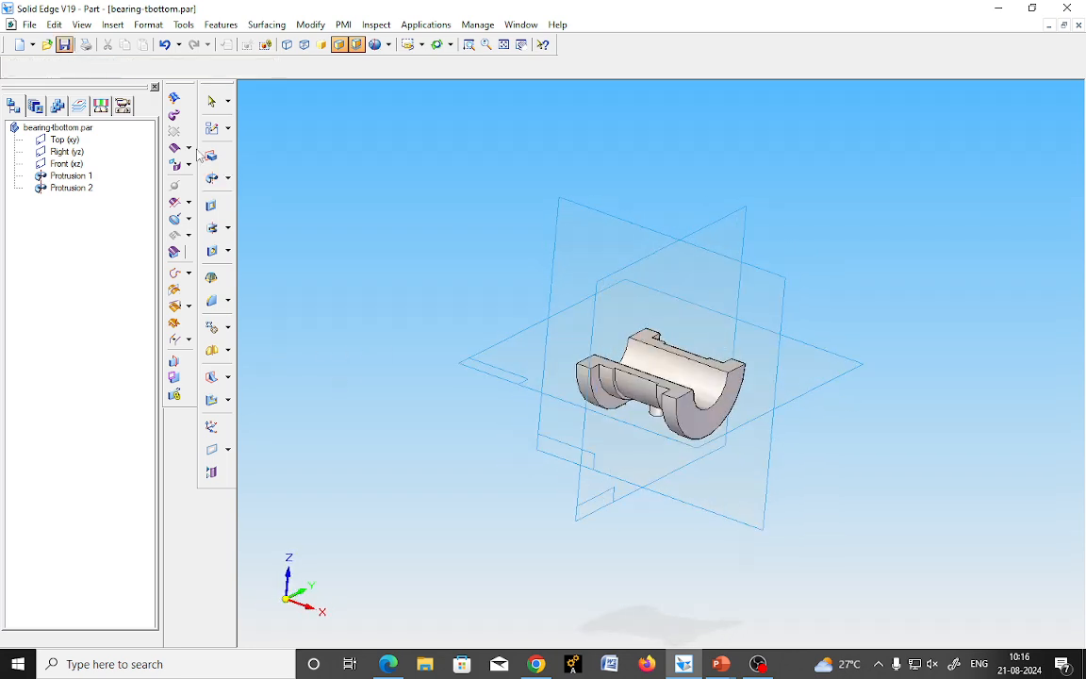
{"action": "key", "text": "alt+f"}
{"action": "key", "text": "c"}
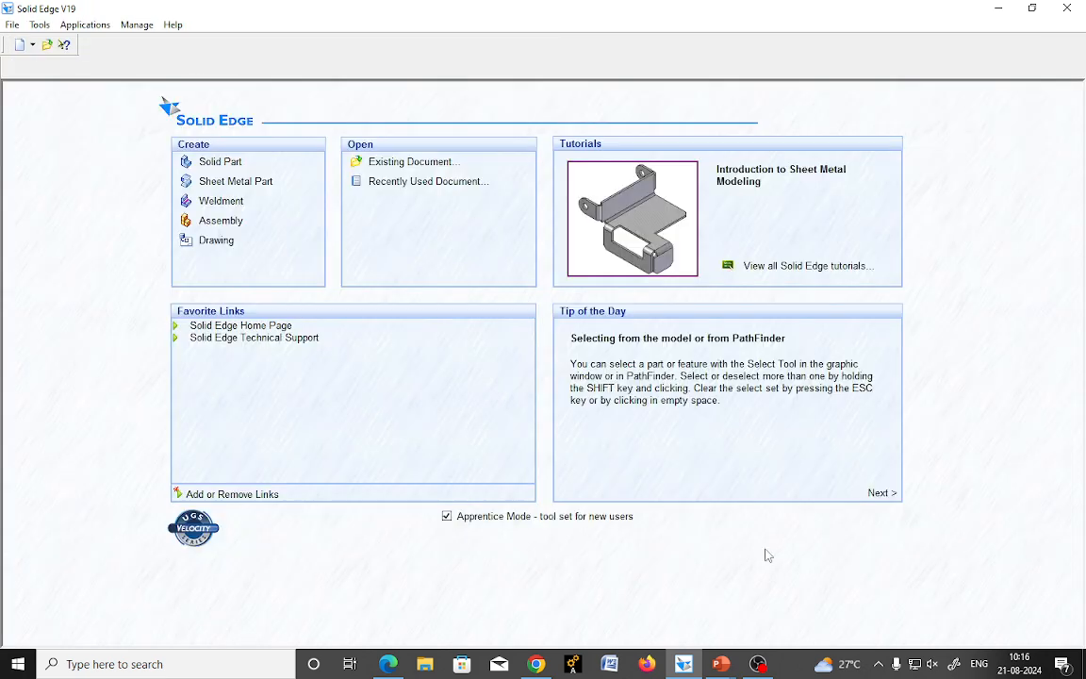